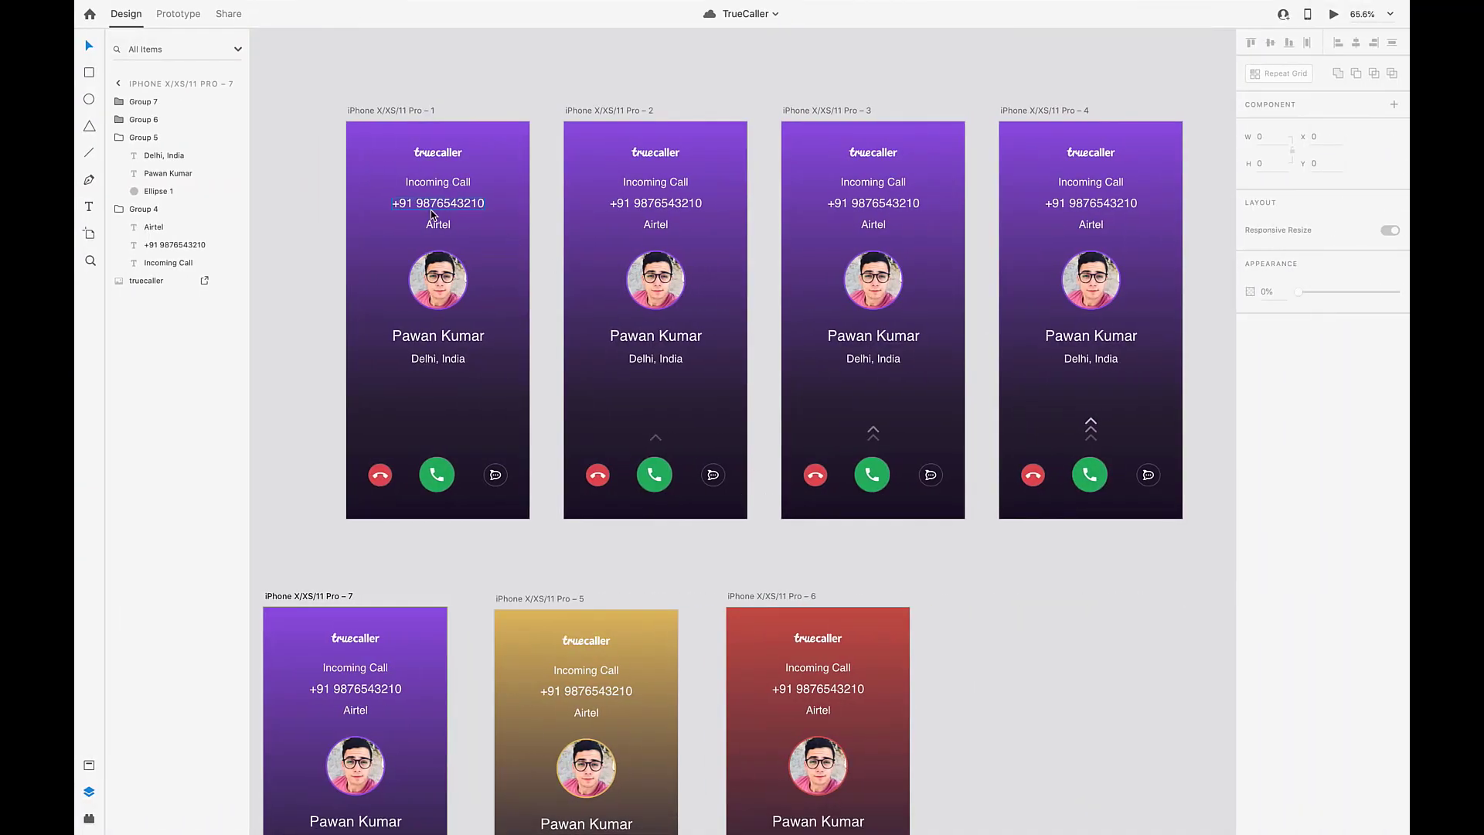
Examine the finished TrueCaller incoming-call artboards and their colour variants, and preview the animated prototype
{"action": "scroll", "coordinate": [431, 215], "scroll_direction": "up", "scroll_amount": 5}
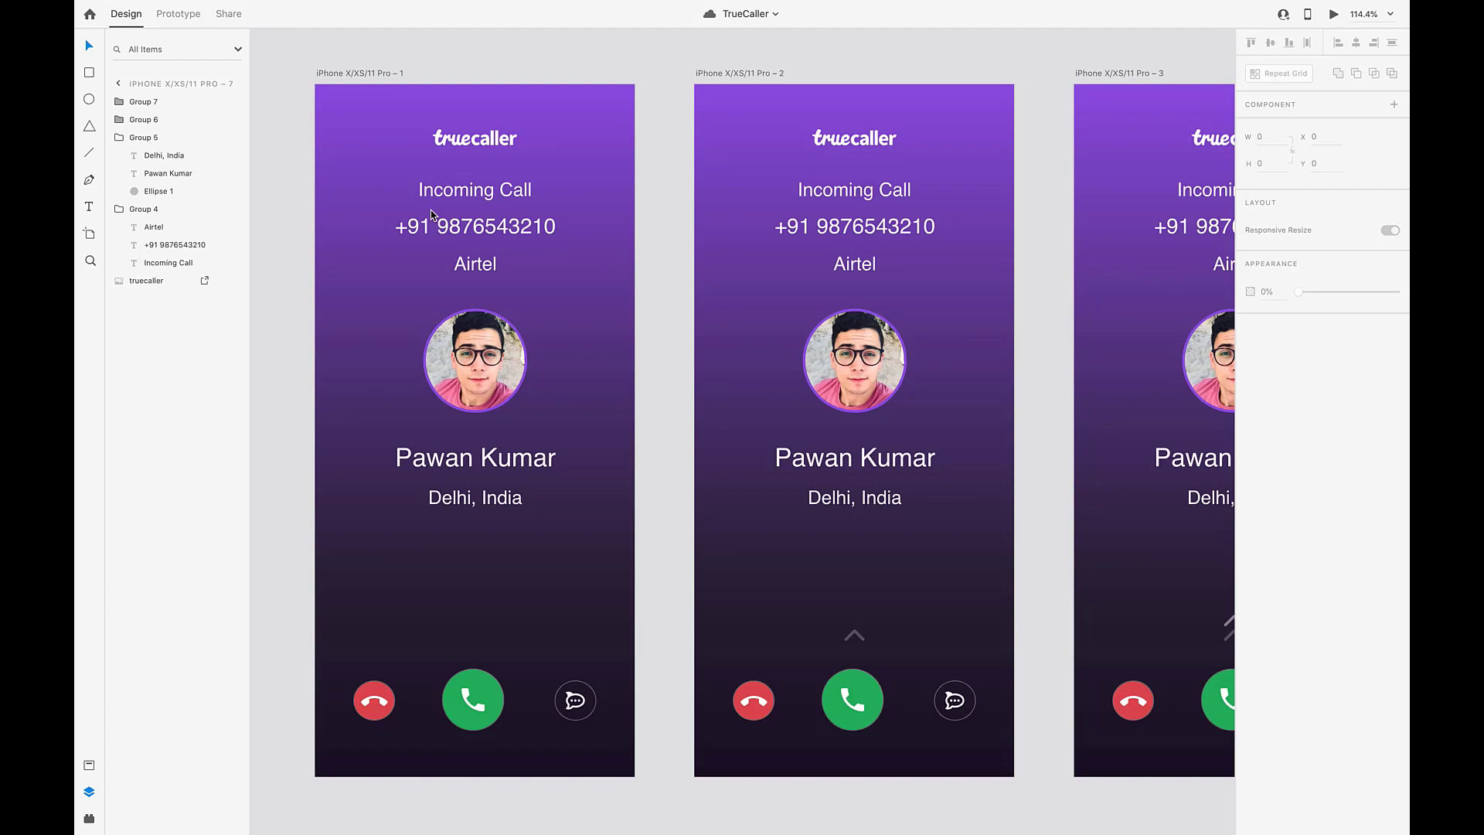
{"action": "scroll", "coordinate": [431, 215], "scroll_direction": "down", "scroll_amount": 10}
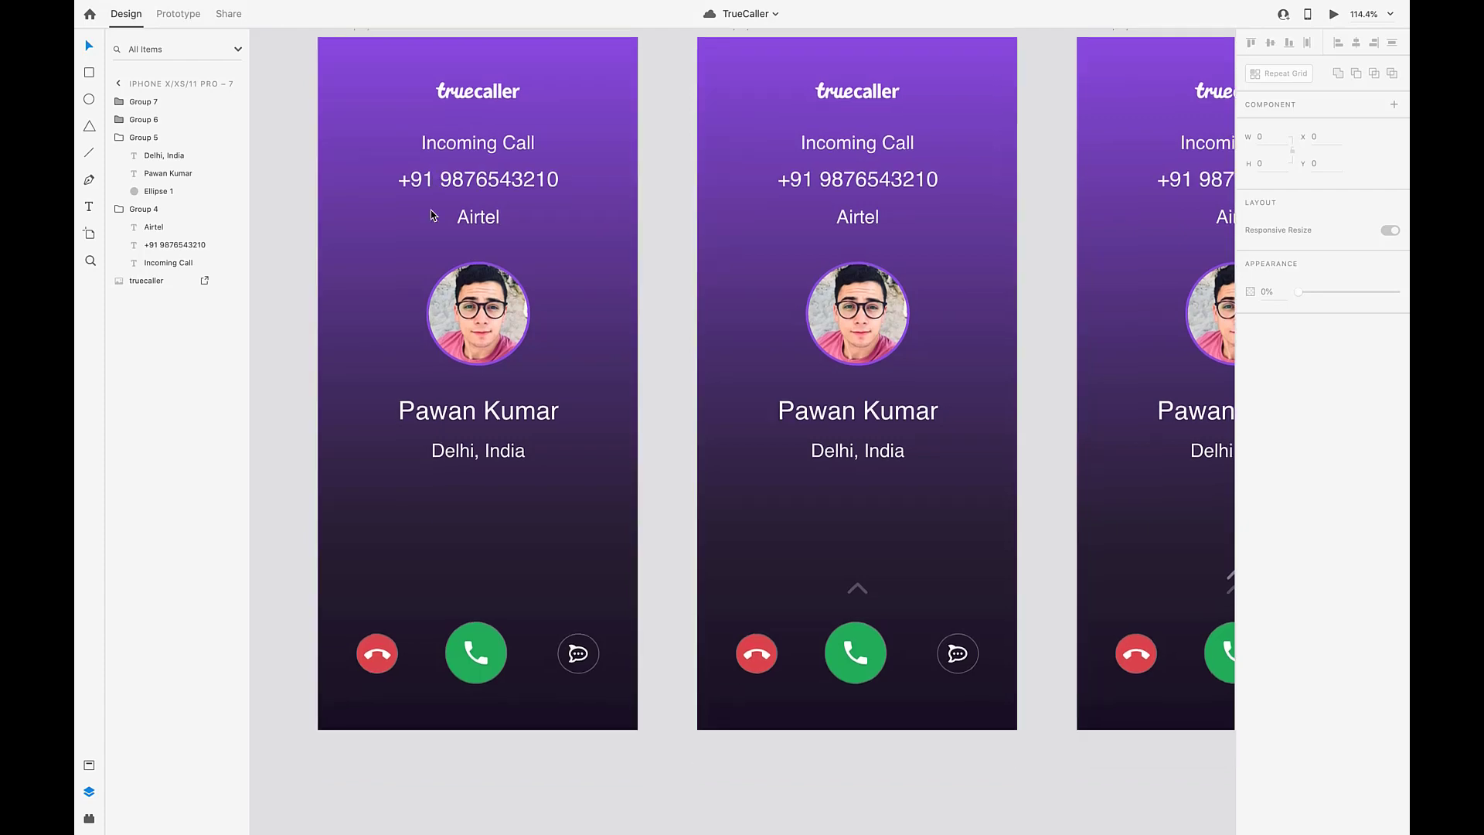
{"action": "scroll", "coordinate": [431, 215], "scroll_direction": "down", "scroll_amount": 5}
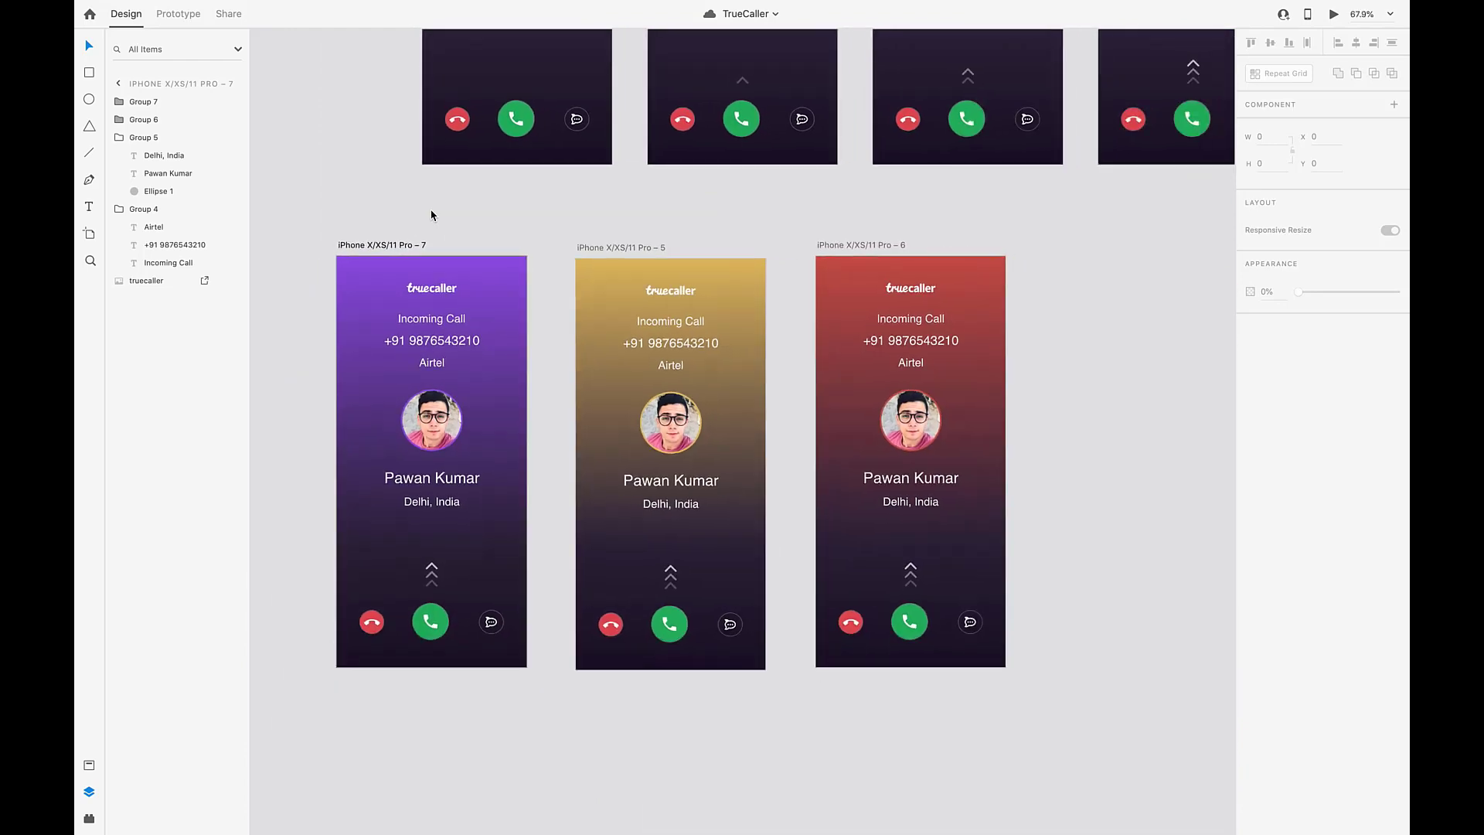
{"action": "scroll", "coordinate": [431, 215], "scroll_direction": "up", "scroll_amount": 3}
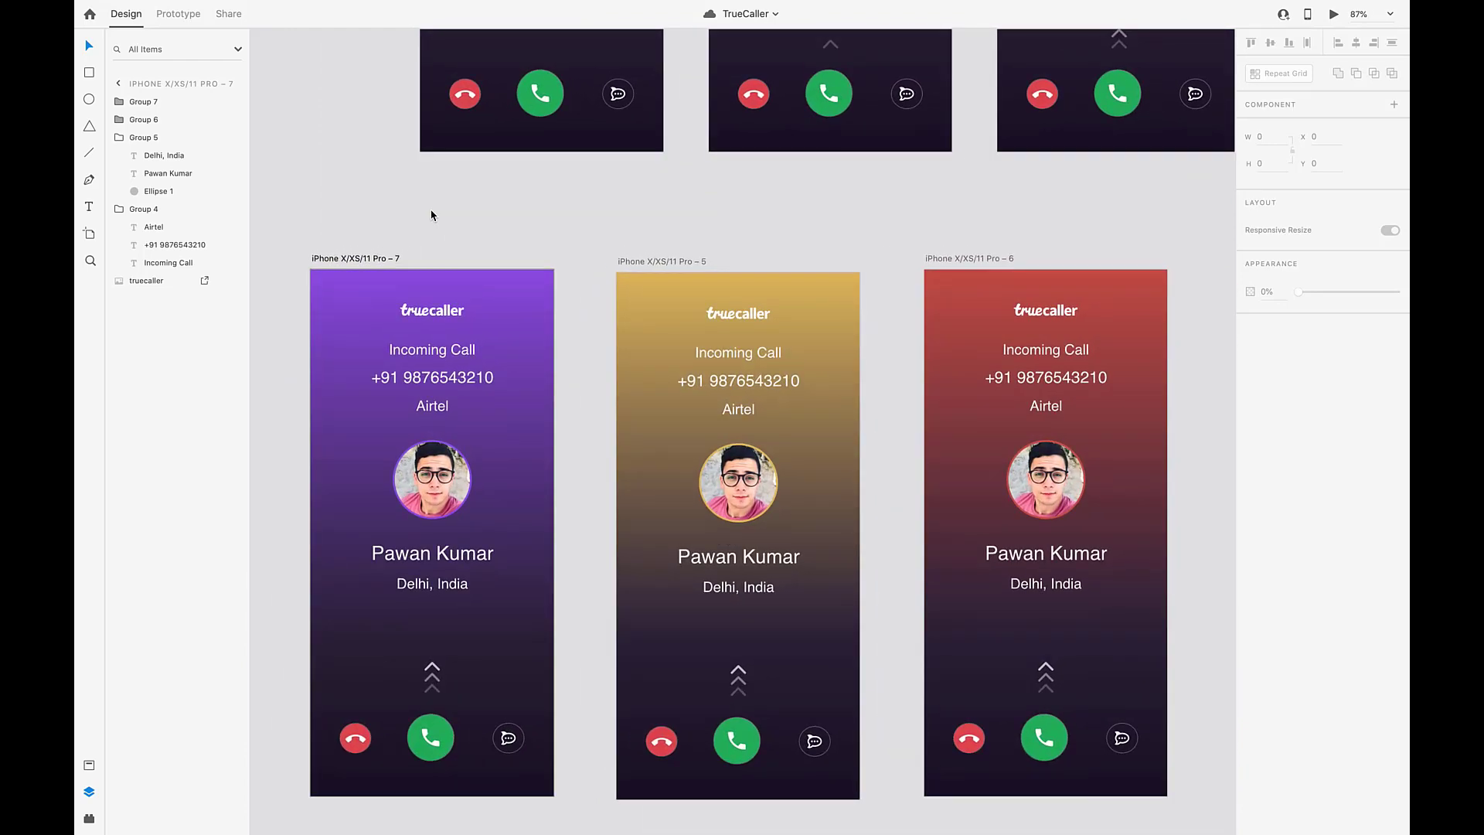
{"action": "scroll", "coordinate": [431, 215], "scroll_direction": "up", "scroll_amount": 10}
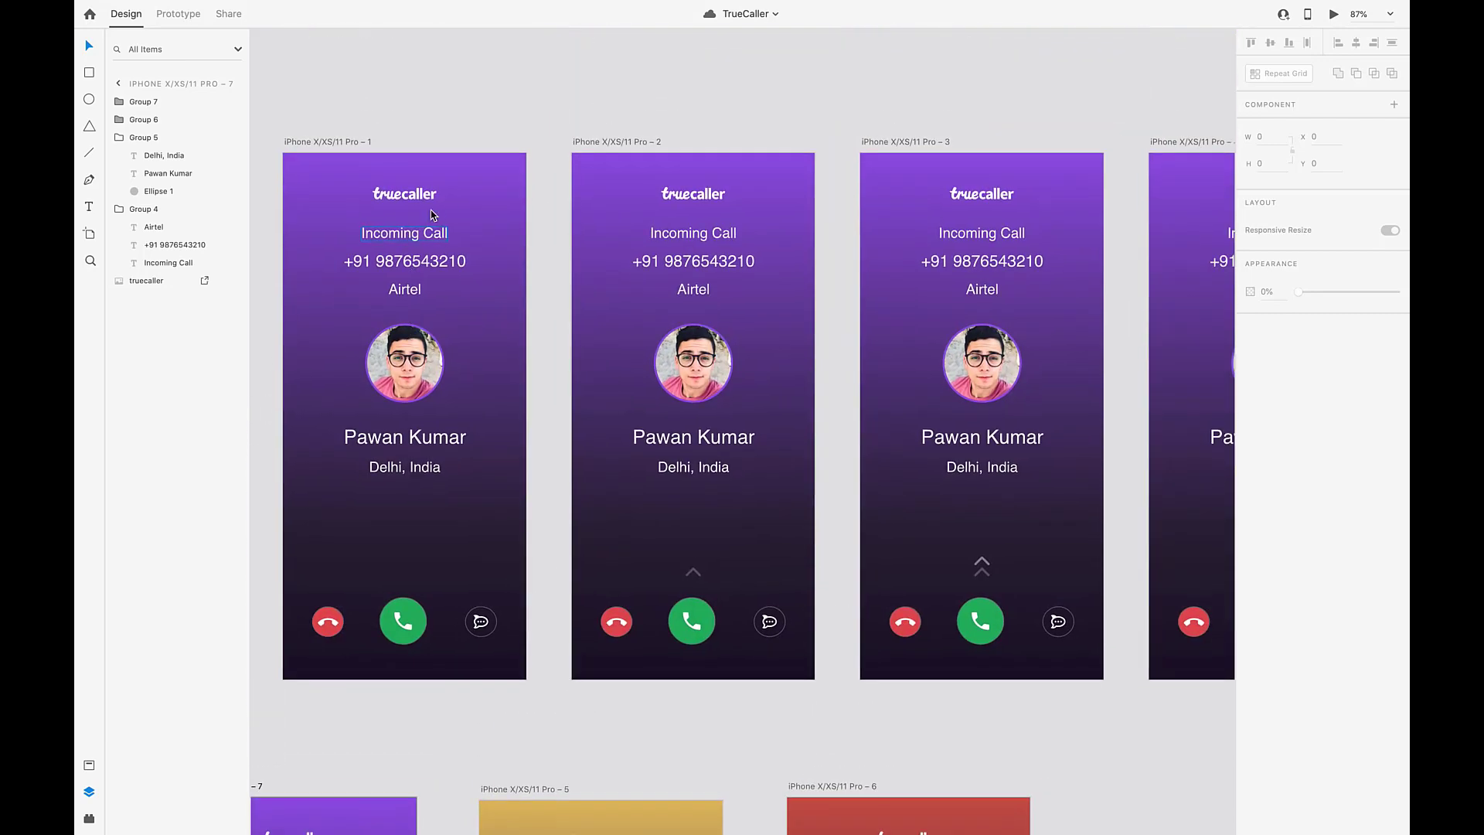
{"action": "left_click", "coordinate": [1334, 15]}
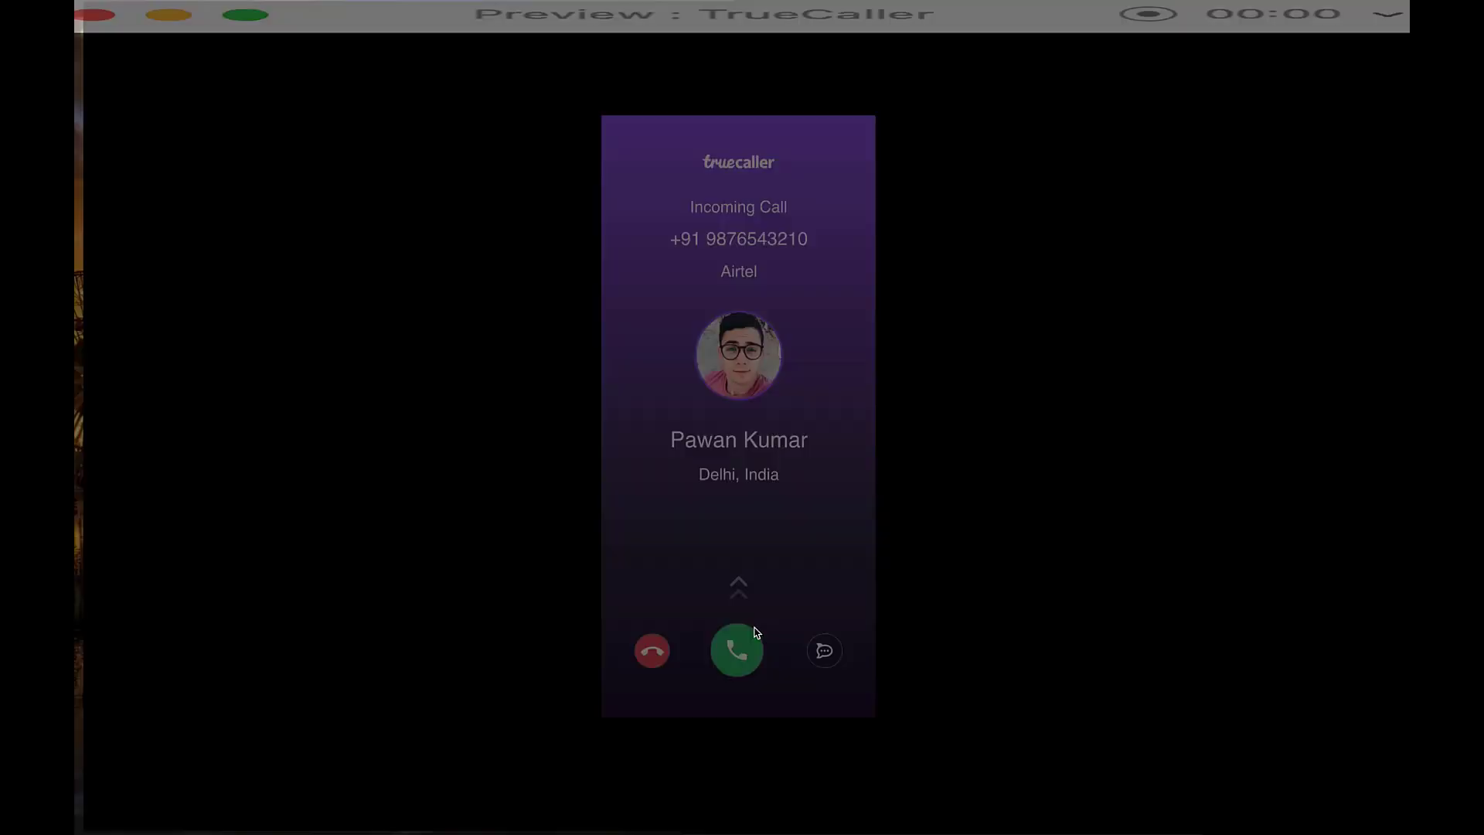
{"action": "left_click", "coordinate": [457, 56]}
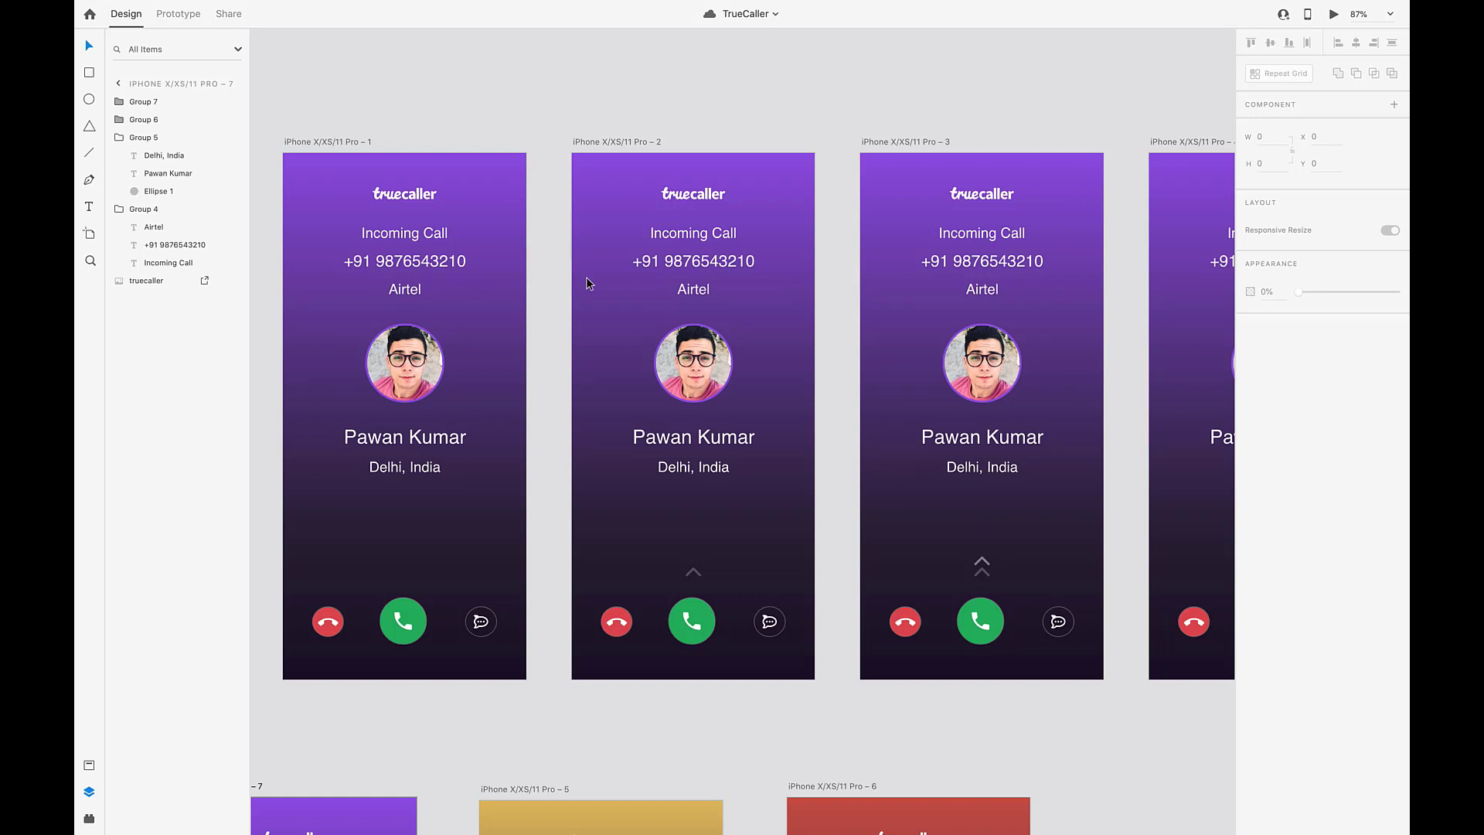
{"action": "scroll", "coordinate": [587, 284], "scroll_direction": "up", "scroll_amount": 2}
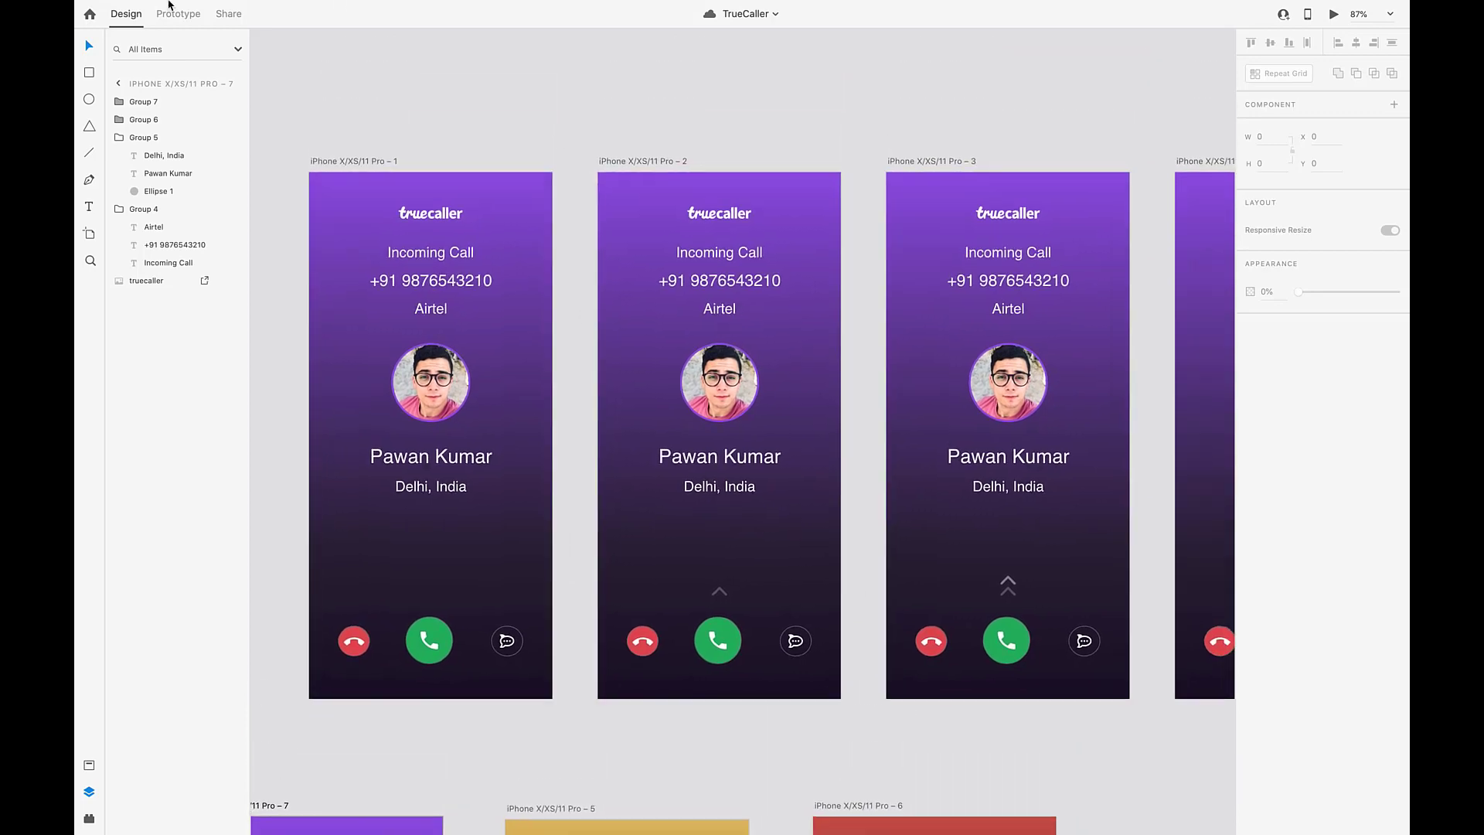
Create a new document with the iPhone X/XS/11 Pro artboard preset and expand its window to full screen
{"action": "left_click", "coordinate": [152, 7]}
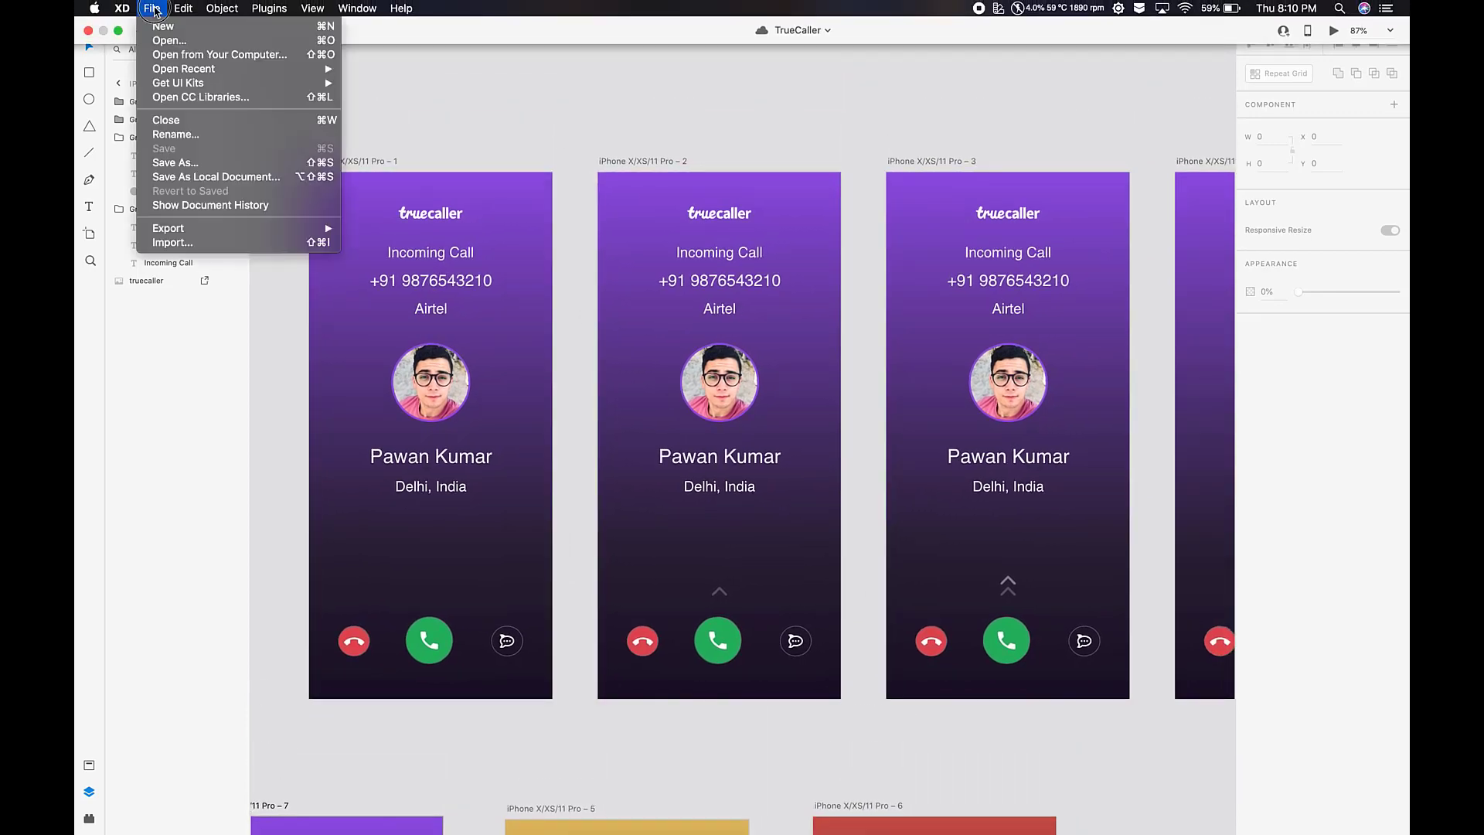
{"action": "left_click", "coordinate": [171, 27]}
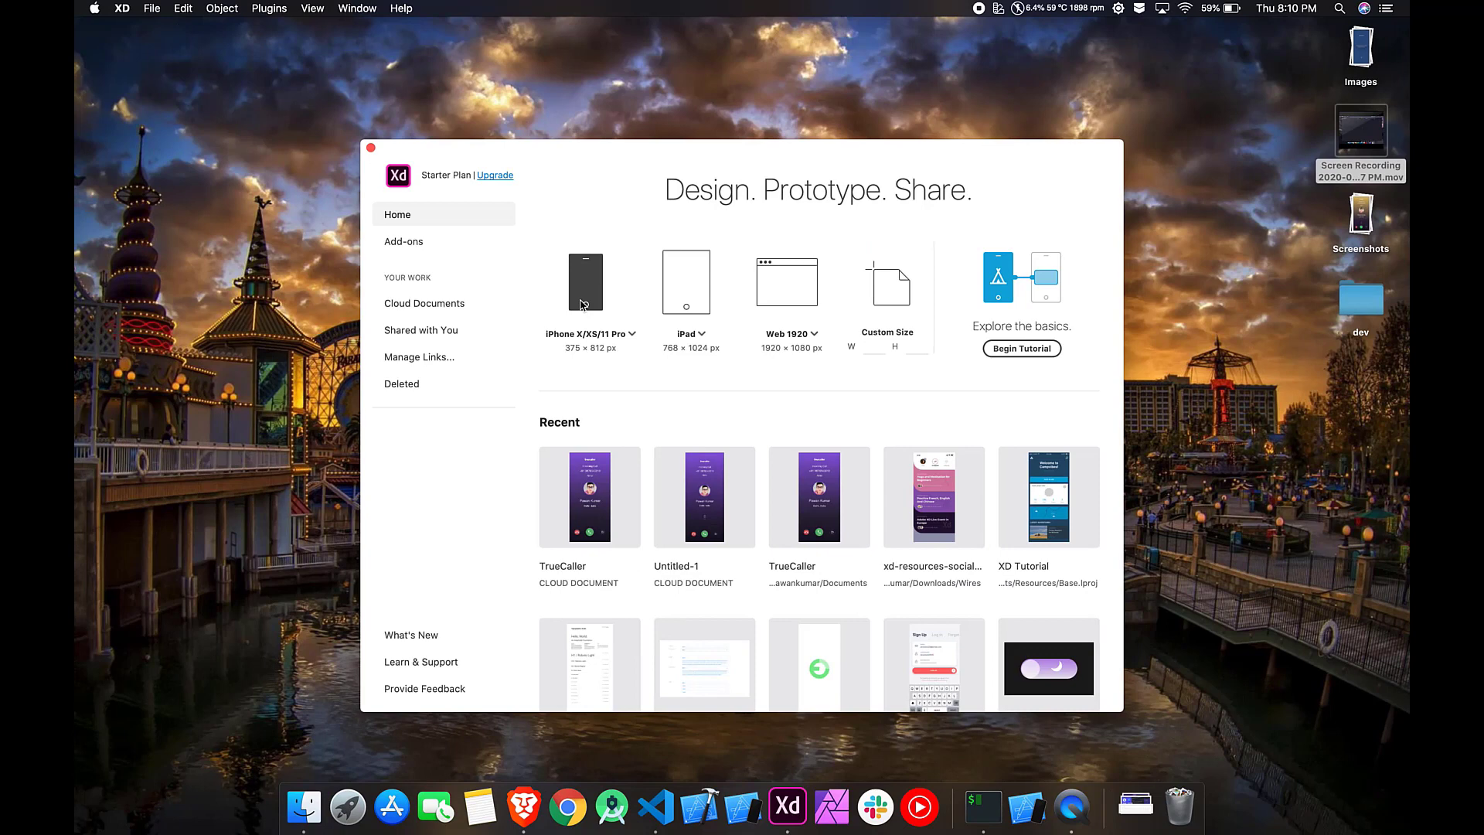
{"action": "left_click", "coordinate": [626, 334]}
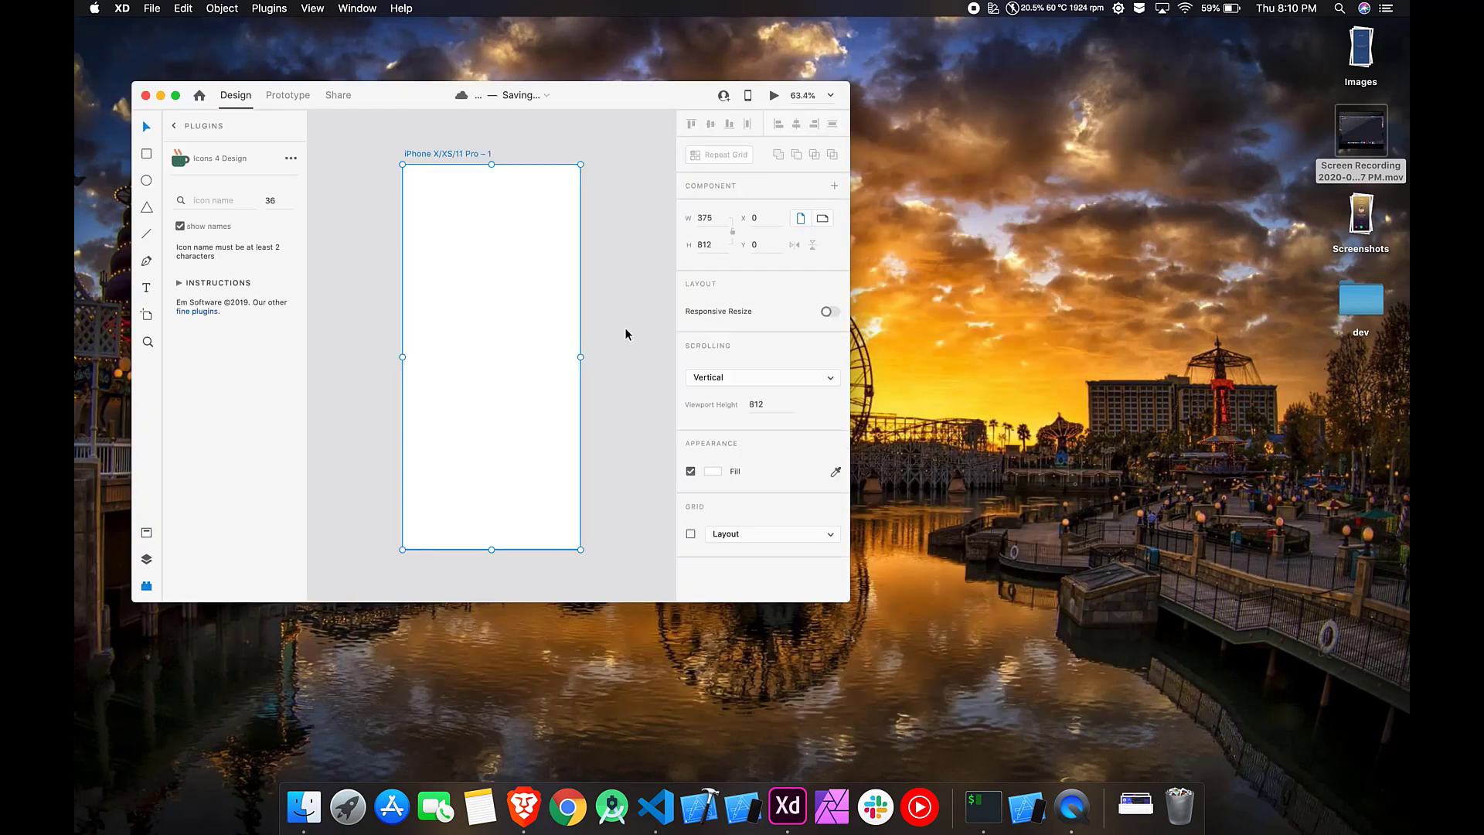
{"action": "left_click", "coordinate": [175, 95]}
{"action": "scroll", "coordinate": [487, 374], "scroll_direction": "left", "scroll_amount": 2}
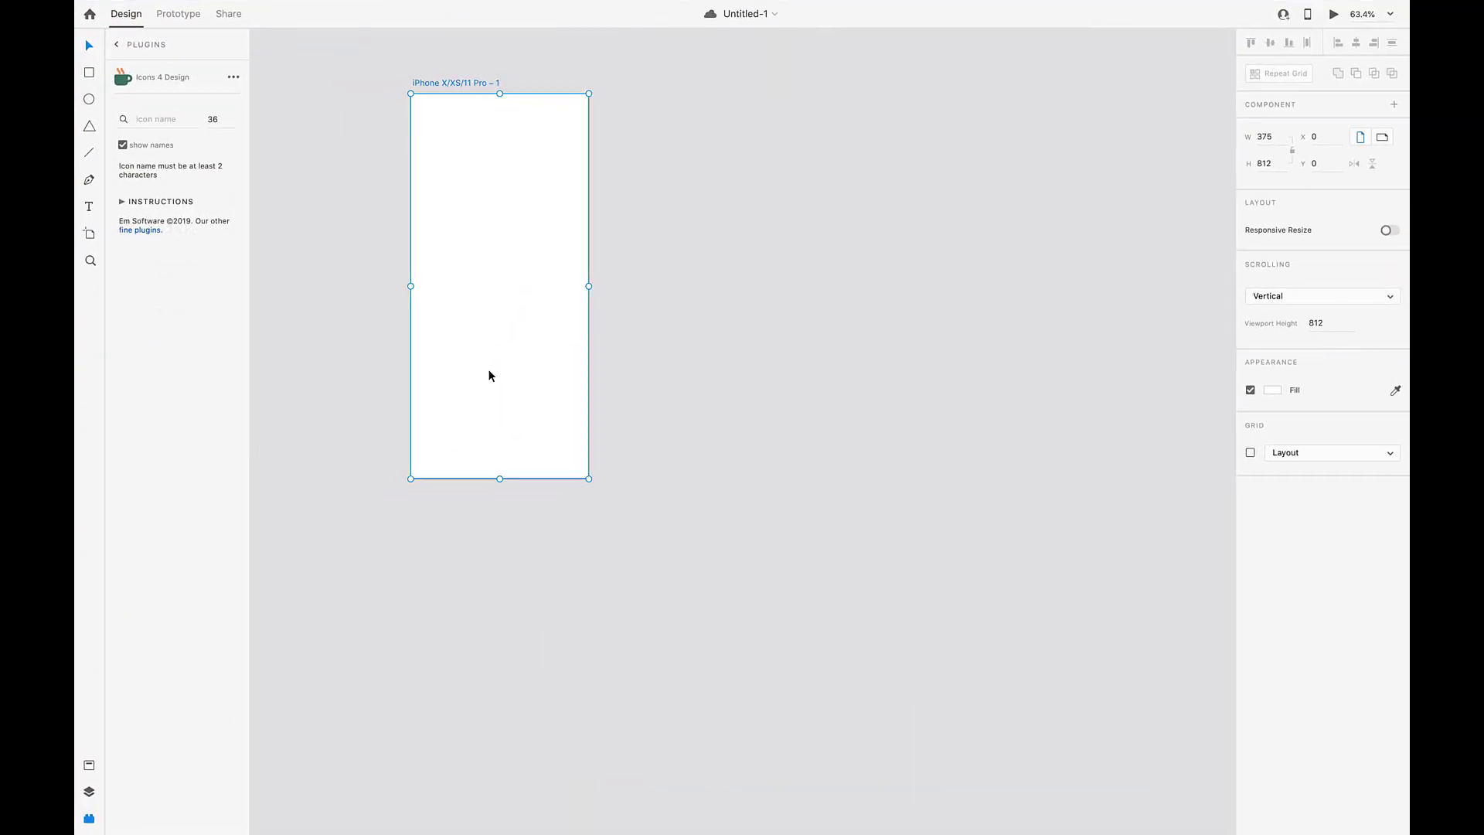
Switch to the finished TrueCaller document and select the truecaller logo on its first artboard
{"action": "scroll", "coordinate": [486, 374], "scroll_direction": "up", "scroll_amount": 5}
{"action": "scroll", "coordinate": [487, 374], "scroll_direction": "up", "scroll_amount": 3}
{"action": "scroll", "coordinate": [490, 387], "scroll_direction": "down", "scroll_amount": 3}
{"action": "key", "text": "ctrl+Right"}
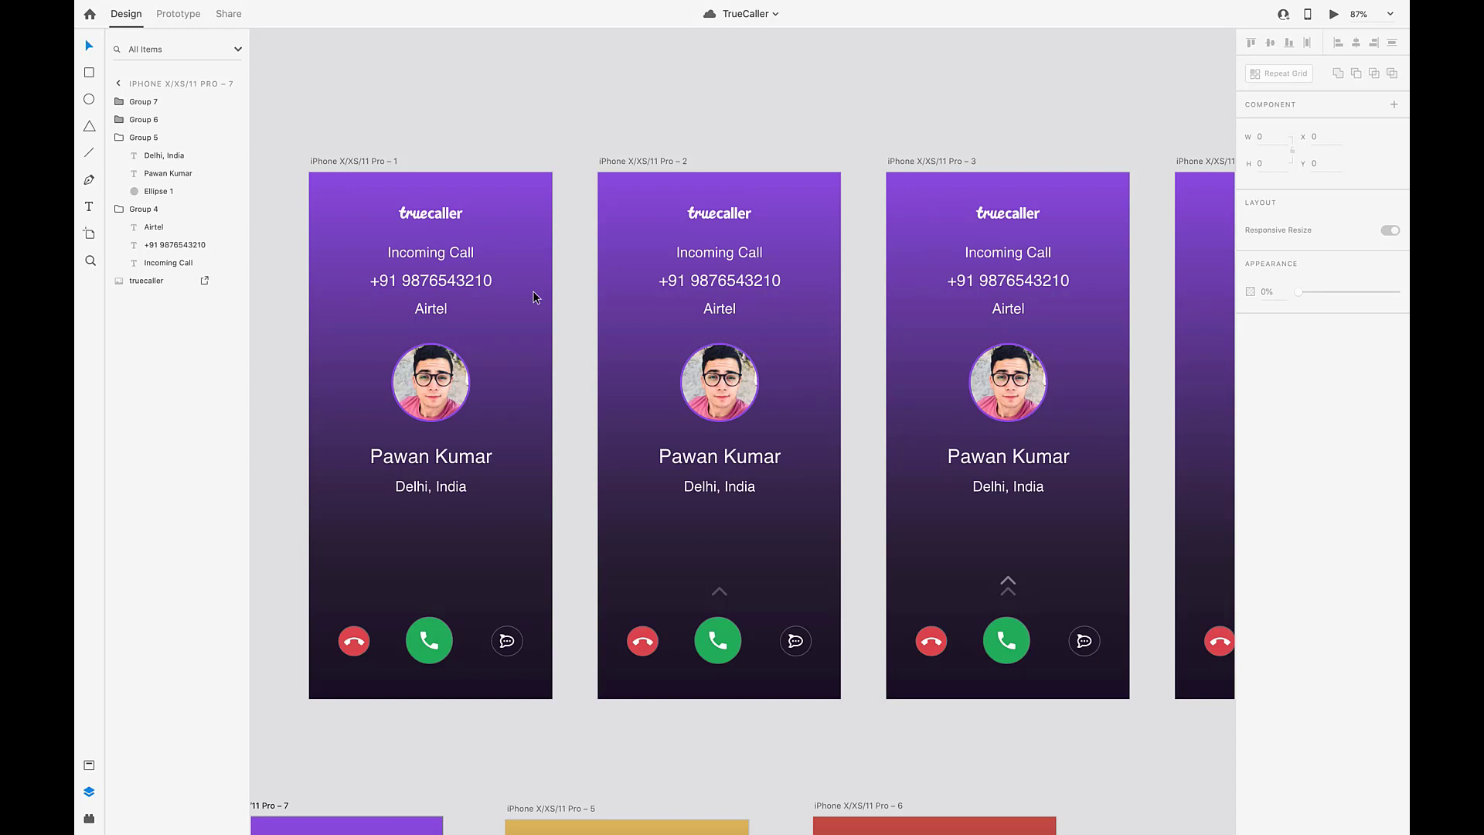
{"action": "left_click", "coordinate": [425, 215]}
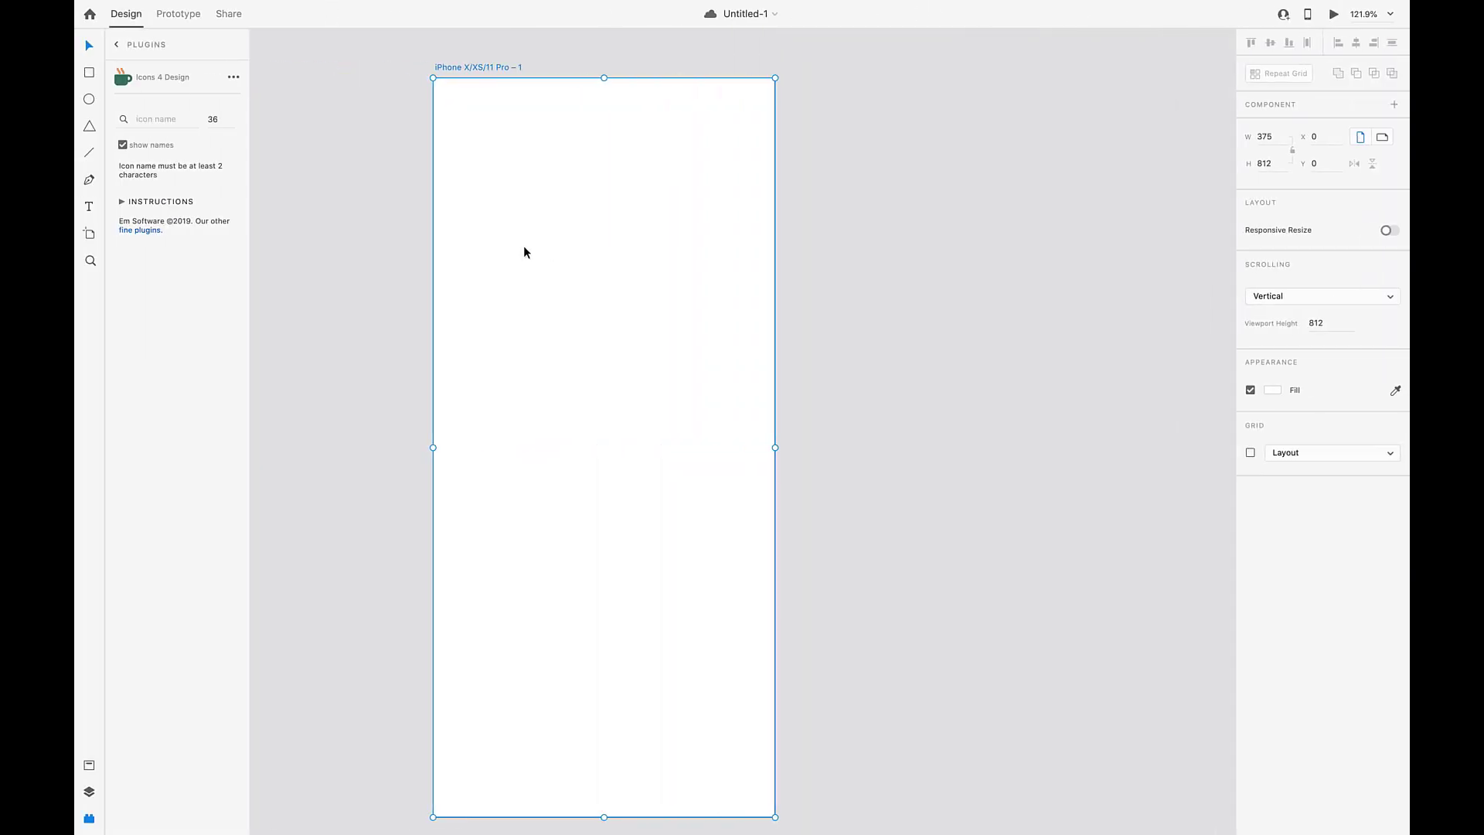
In the new document, fill the artboard with the saved Lavender Indigo colour, #8B5ADC
{"action": "scroll", "coordinate": [514, 282], "scroll_direction": "down", "scroll_amount": 3}
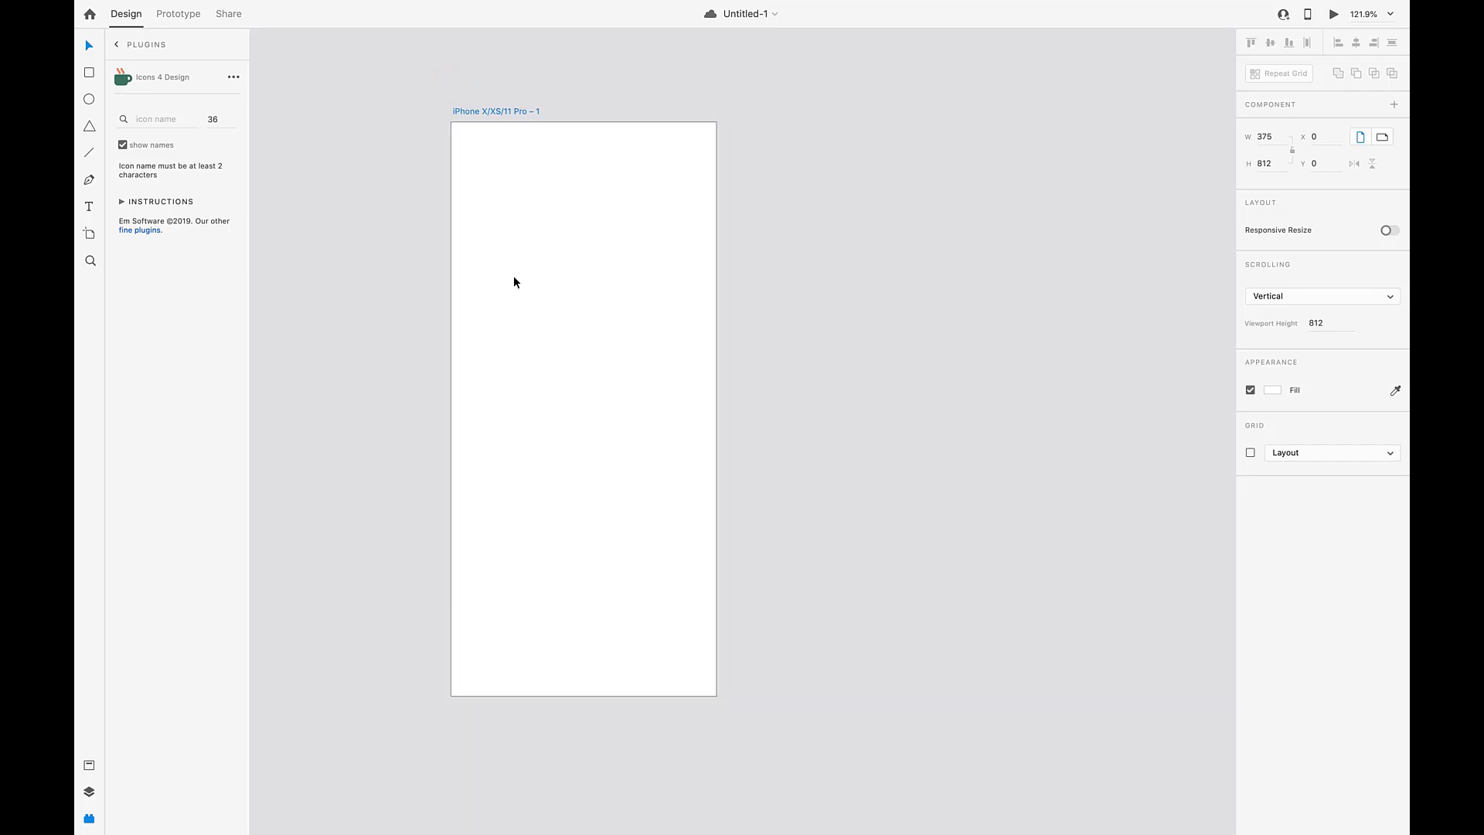
{"action": "scroll", "coordinate": [514, 282], "scroll_direction": "up", "scroll_amount": 3}
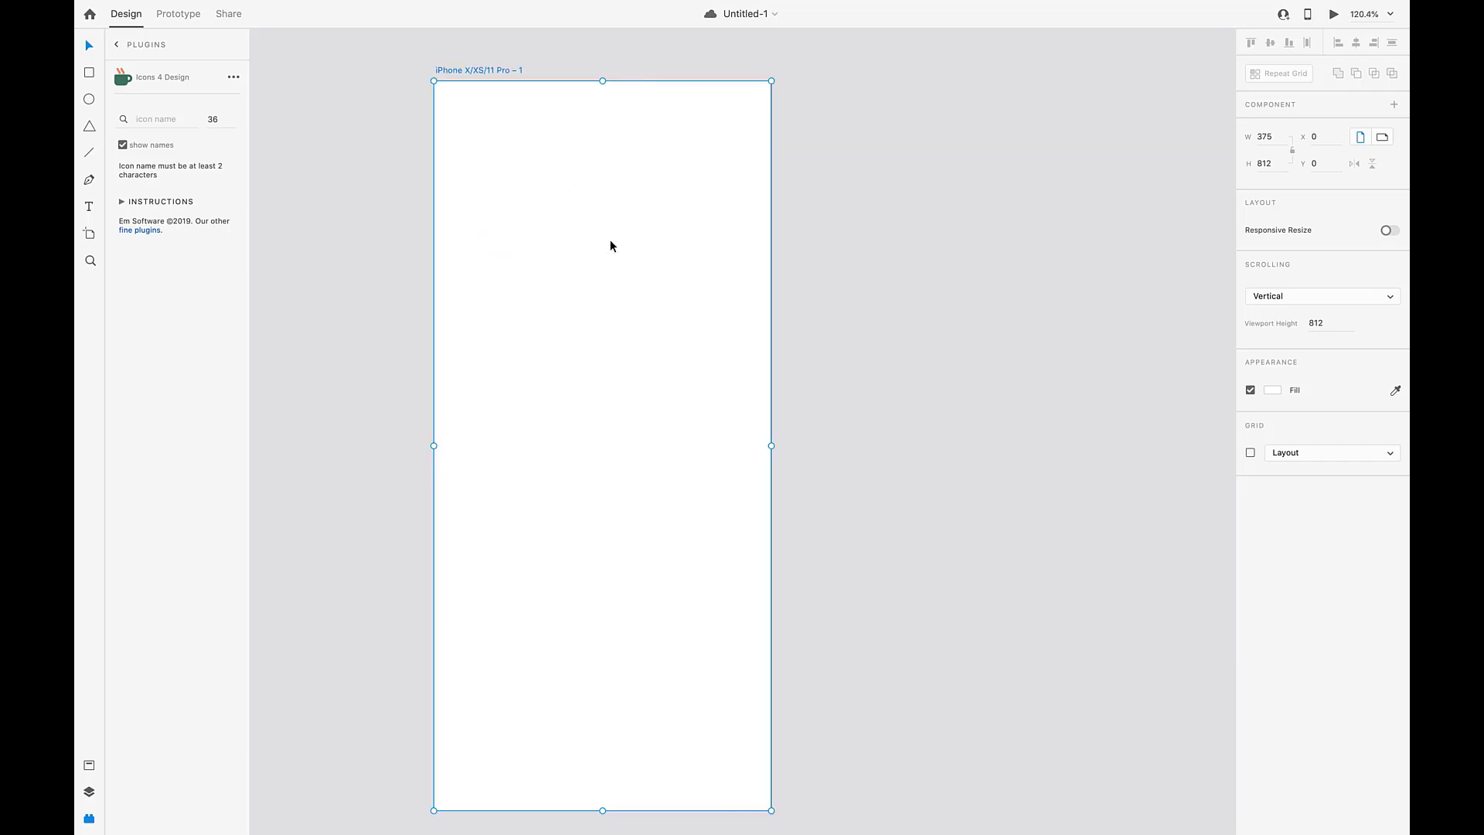
{"action": "left_click", "coordinate": [1277, 393]}
{"action": "mouse_move", "coordinate": [1077, 2]}
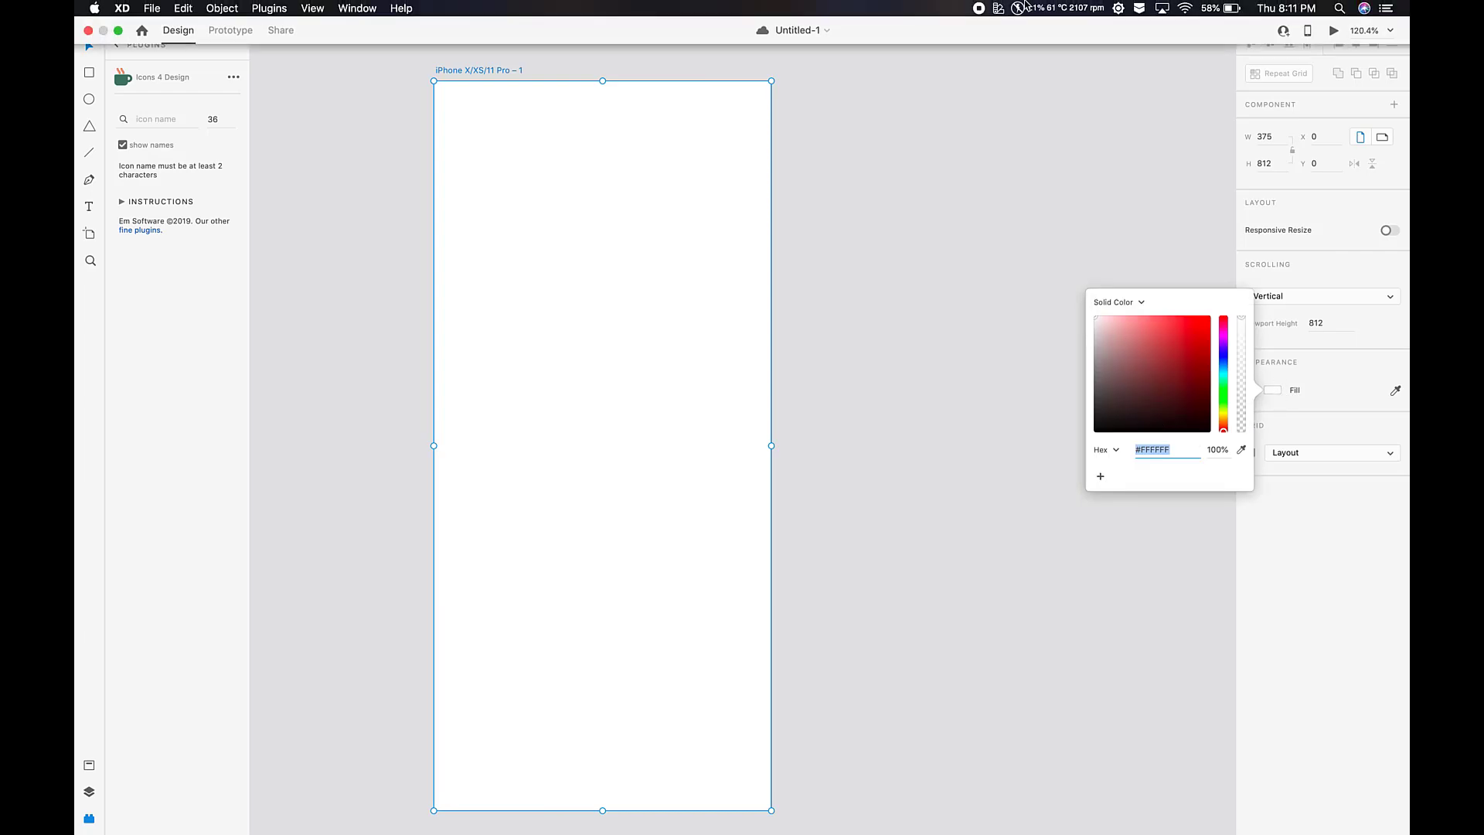
{"action": "left_click", "coordinate": [998, 12]}
{"action": "left_click", "coordinate": [1070, 192]}
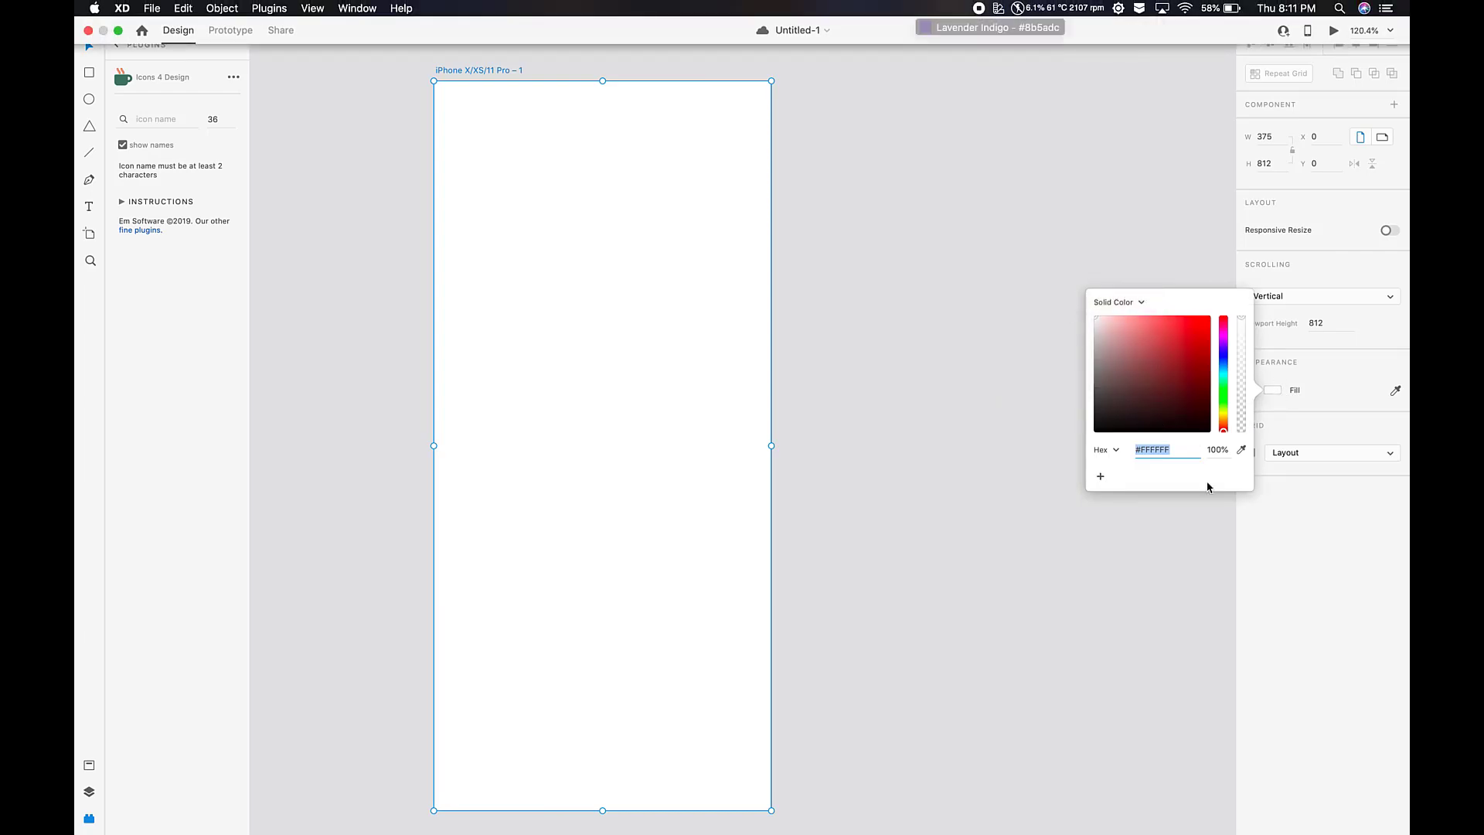
{"action": "type", "text": "#8b5adc"}
{"action": "key", "text": "Return"}
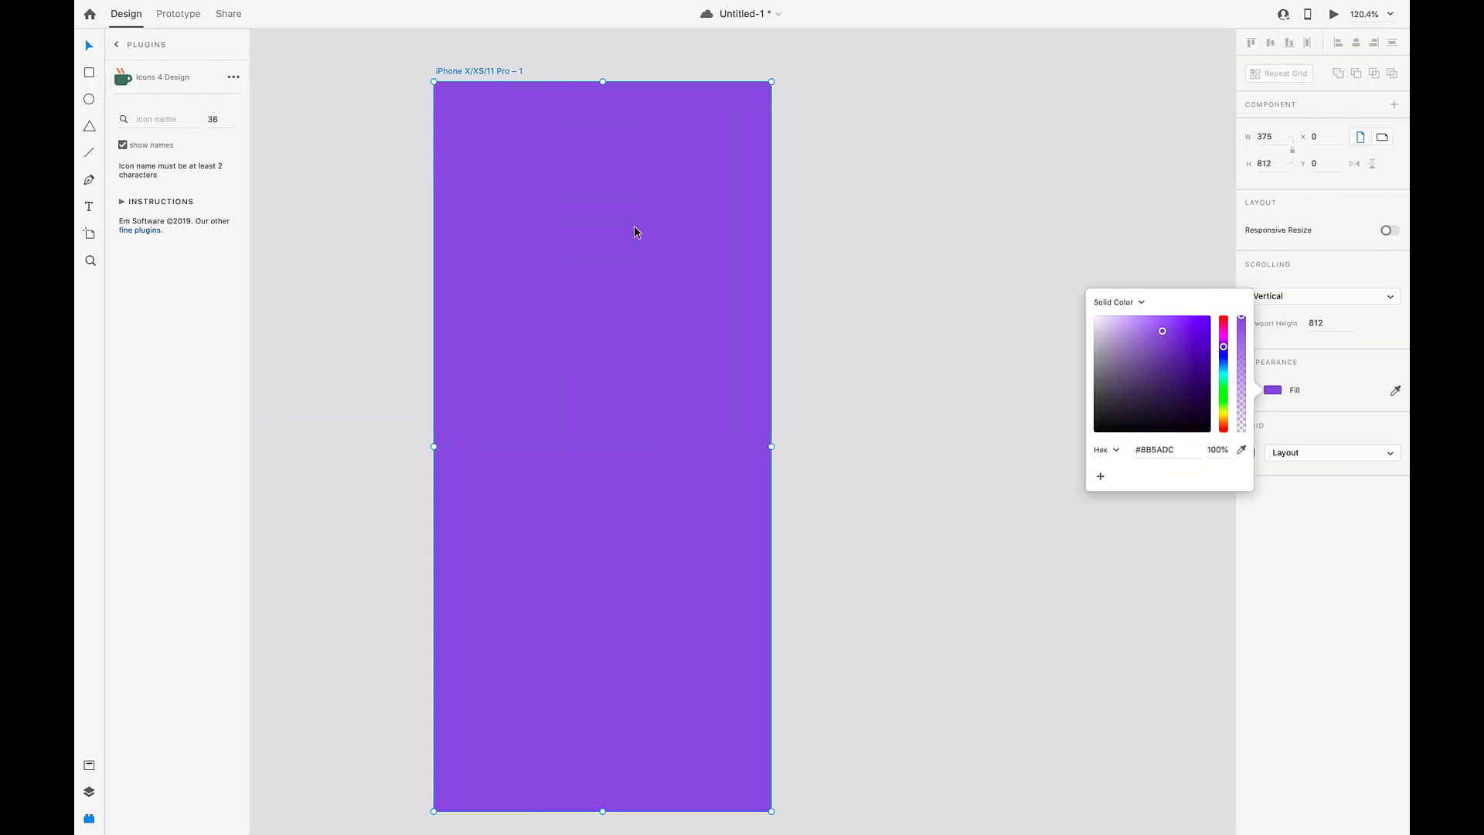
Change the artboard fill to a linear gradient and darken its end stop to #100A1A
{"action": "left_click", "coordinate": [1142, 302]}
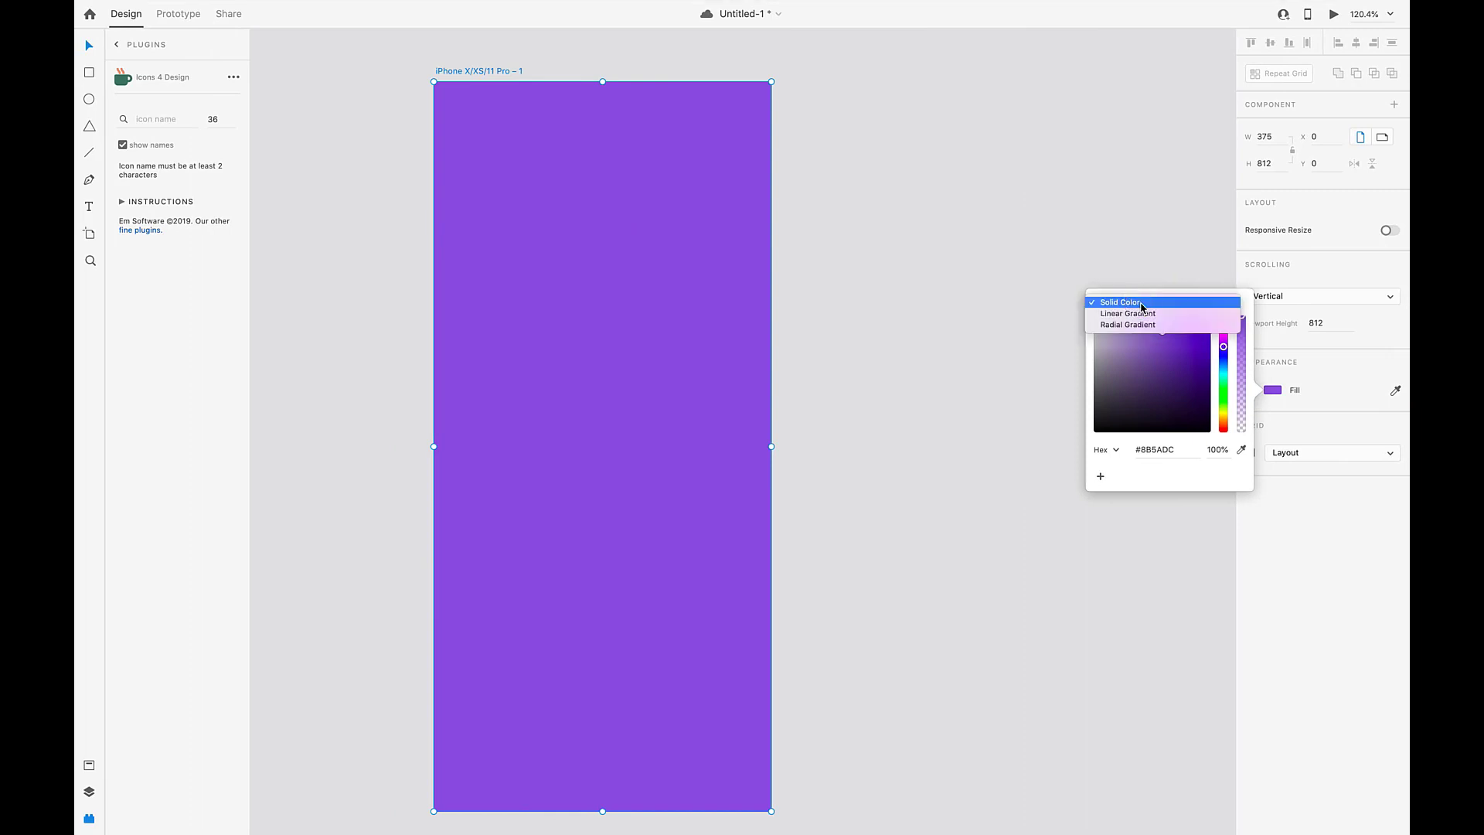
{"action": "left_click", "coordinate": [1142, 303]}
{"action": "left_click", "coordinate": [1143, 302]}
{"action": "left_click", "coordinate": [1136, 313]}
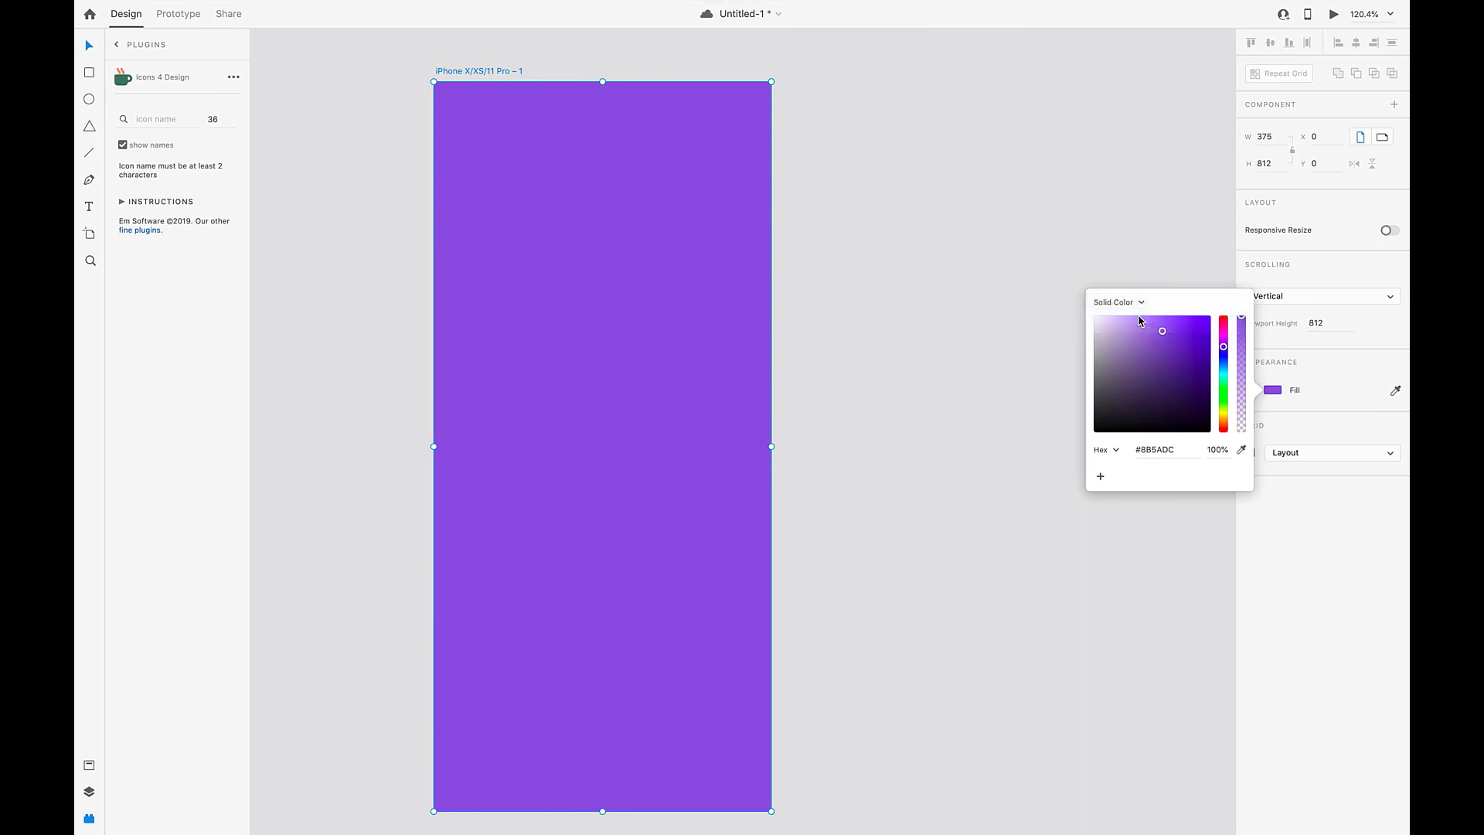
{"action": "scroll", "coordinate": [599, 603], "scroll_direction": "down", "scroll_amount": 3}
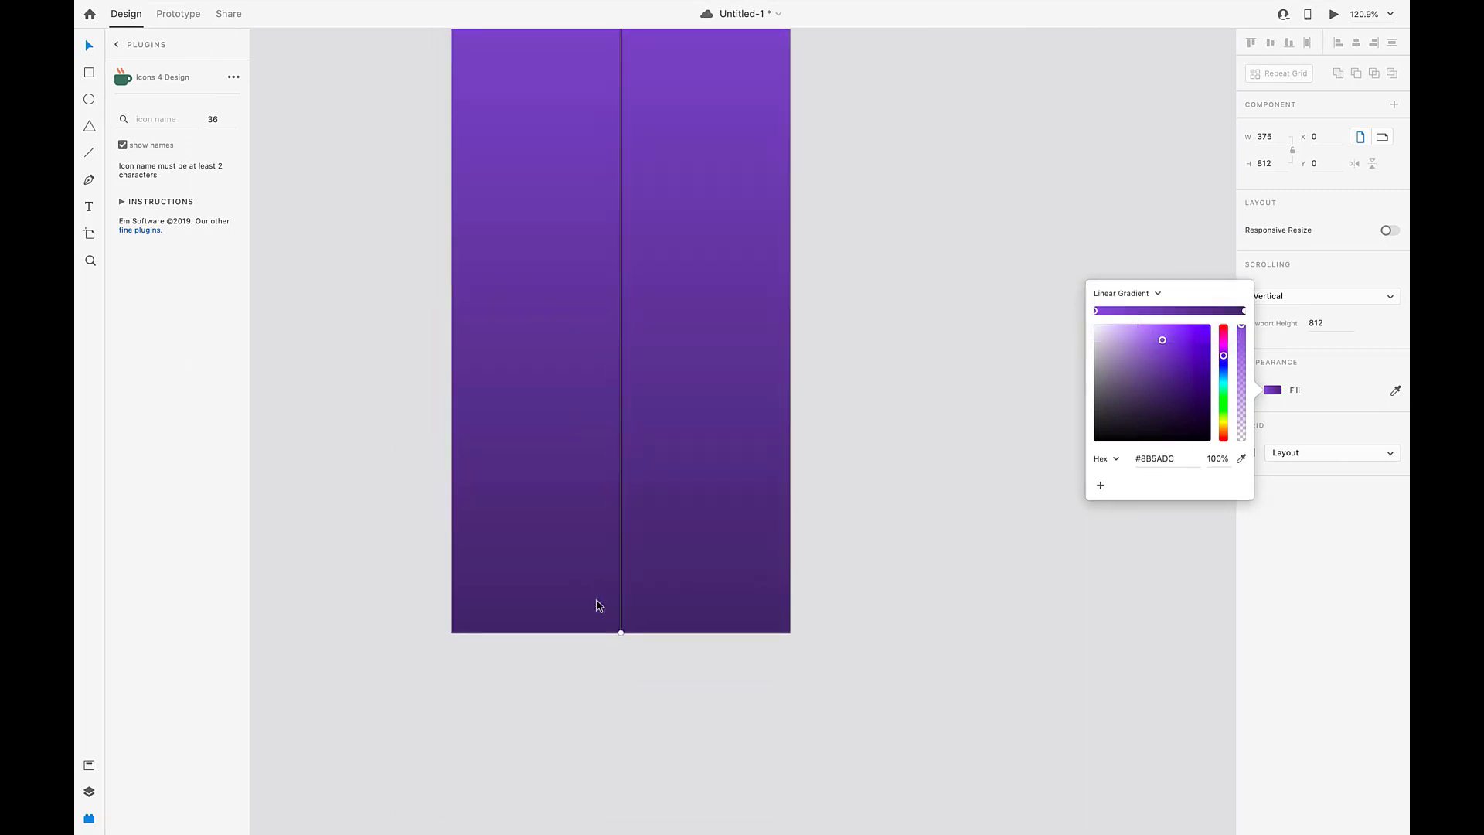
{"action": "scroll", "coordinate": [630, 550], "scroll_direction": "up", "scroll_amount": 2}
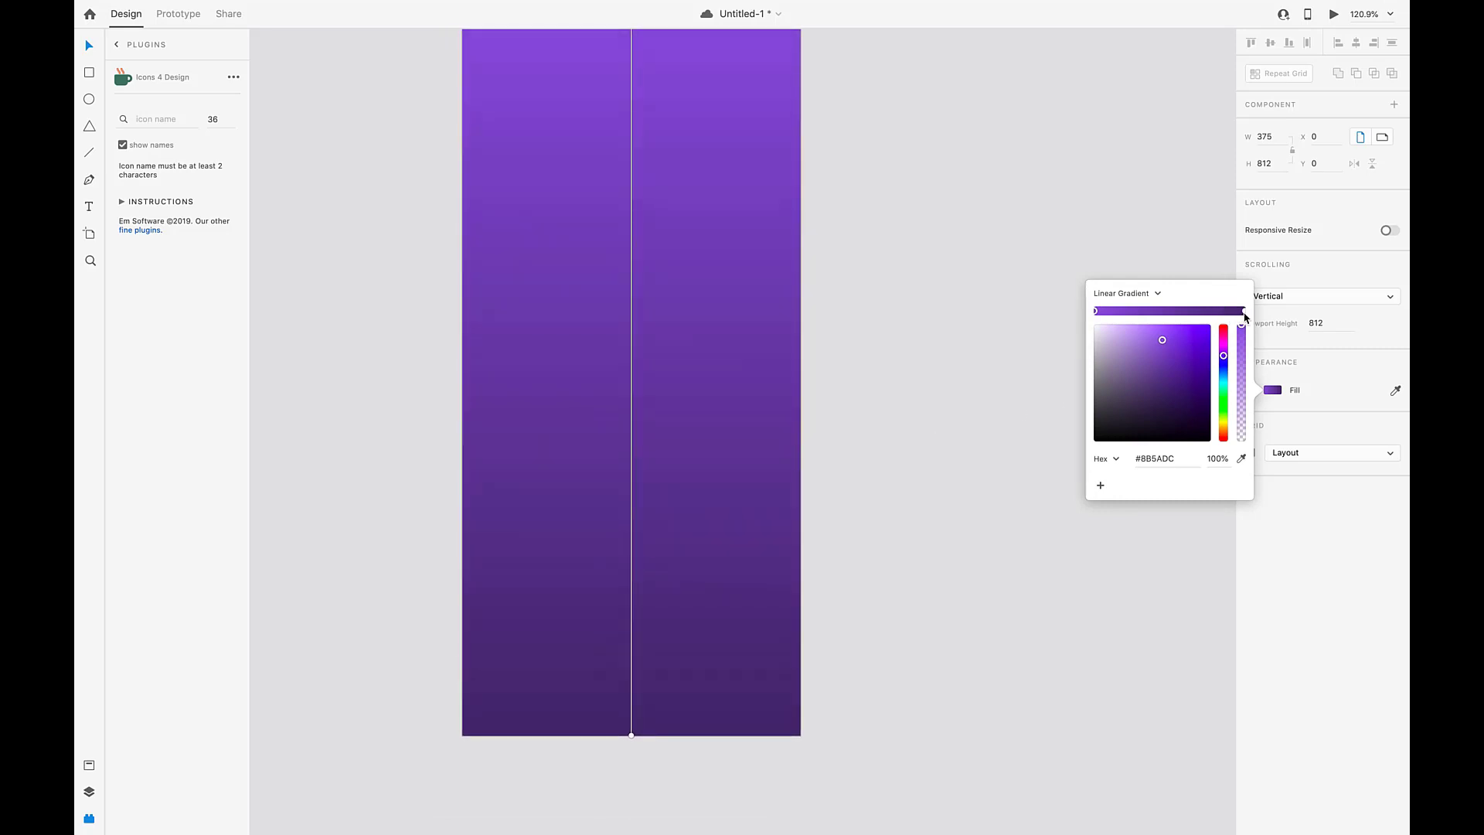
{"action": "left_click", "coordinate": [1245, 311]}
{"action": "left_click_drag", "start_coordinate": [1163, 391], "coordinate": [1169, 431]}
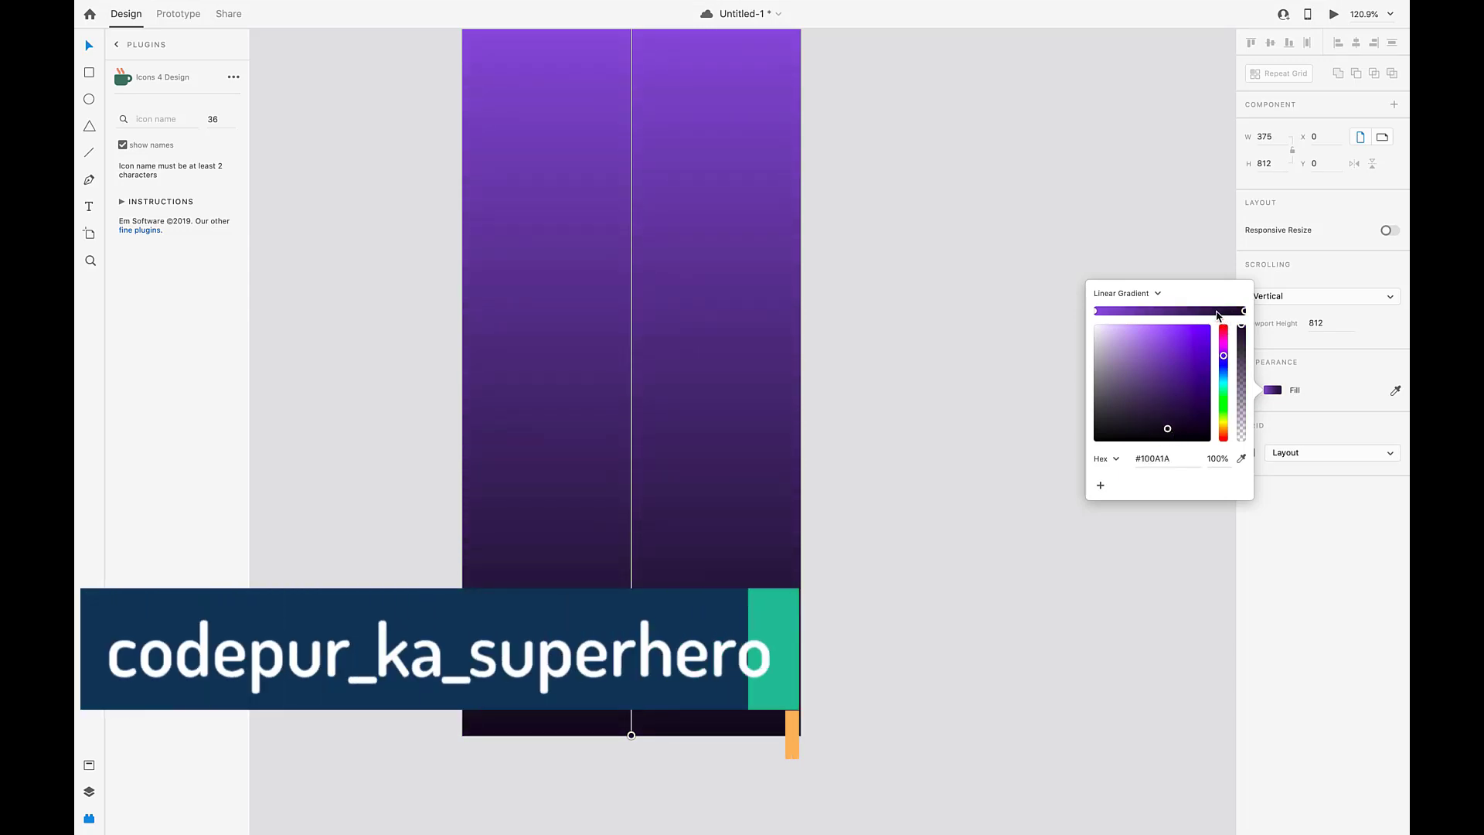
Add a gradient stop about three quarters of the way along, set it to #14101A, and deselect the artboard
{"action": "left_click", "coordinate": [1209, 313]}
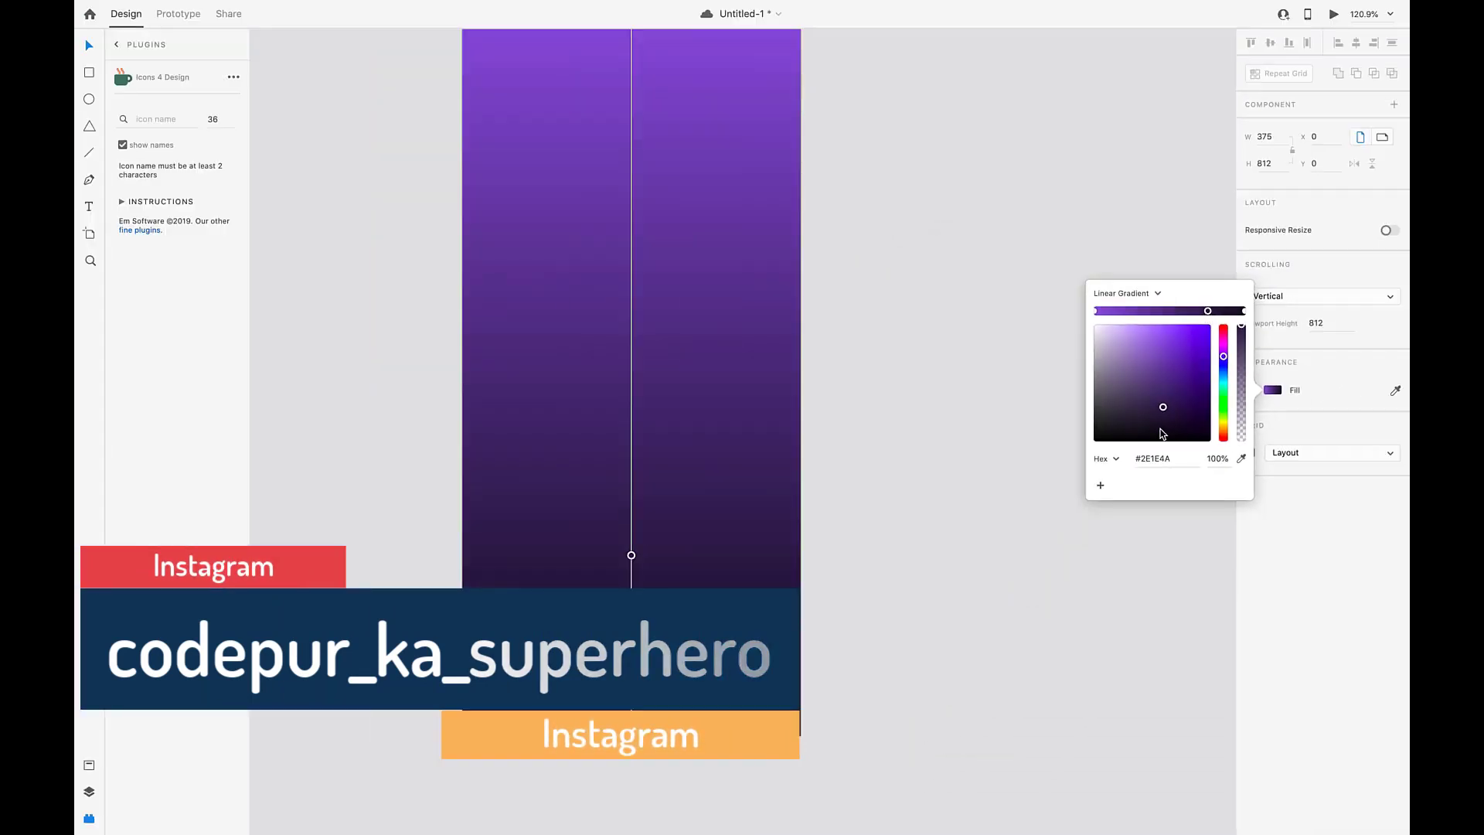
{"action": "left_click_drag", "start_coordinate": [1162, 407], "coordinate": [1138, 430]}
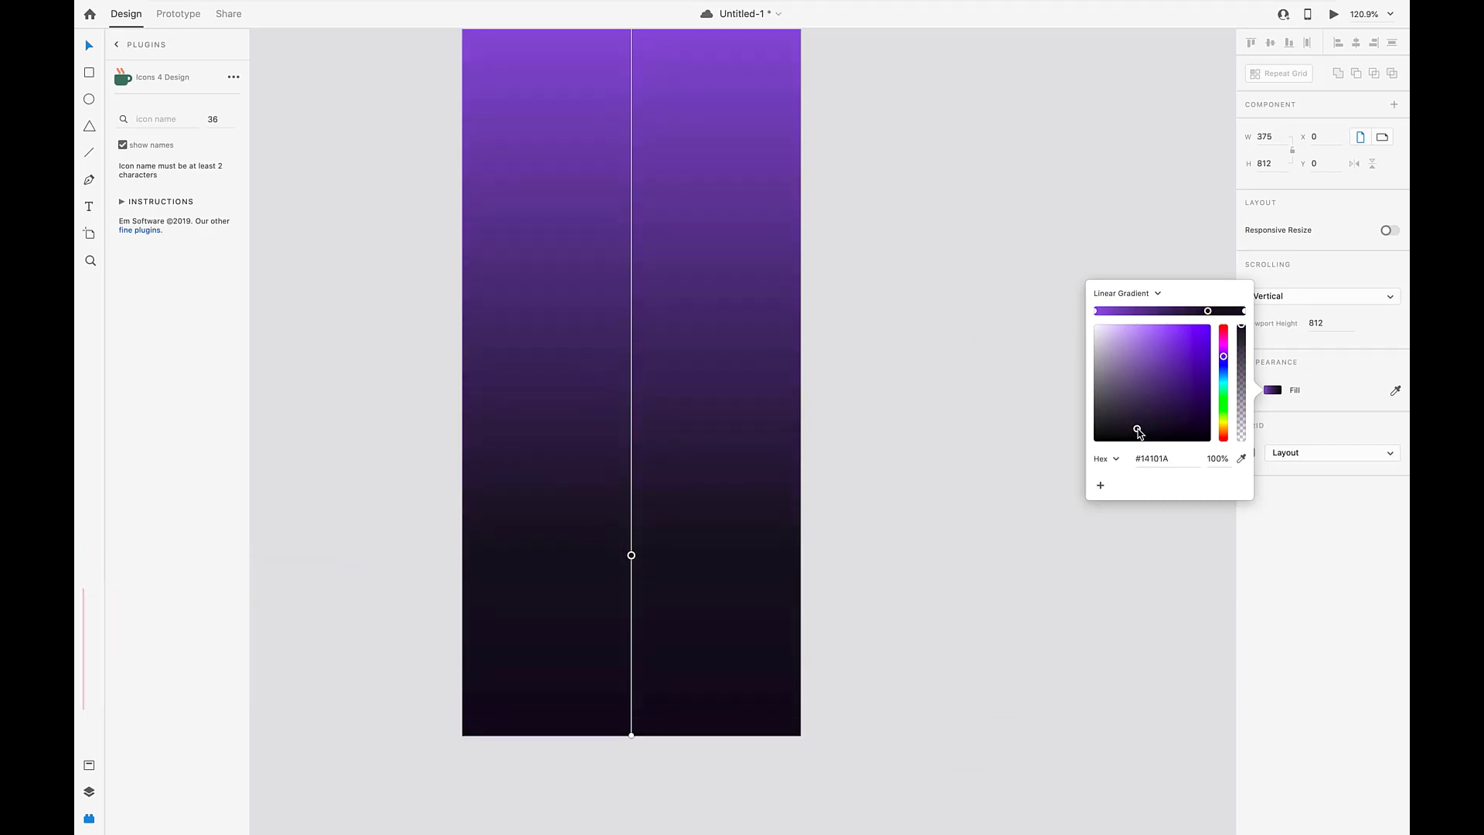
{"action": "scroll", "coordinate": [847, 529], "scroll_direction": "up", "scroll_amount": 3}
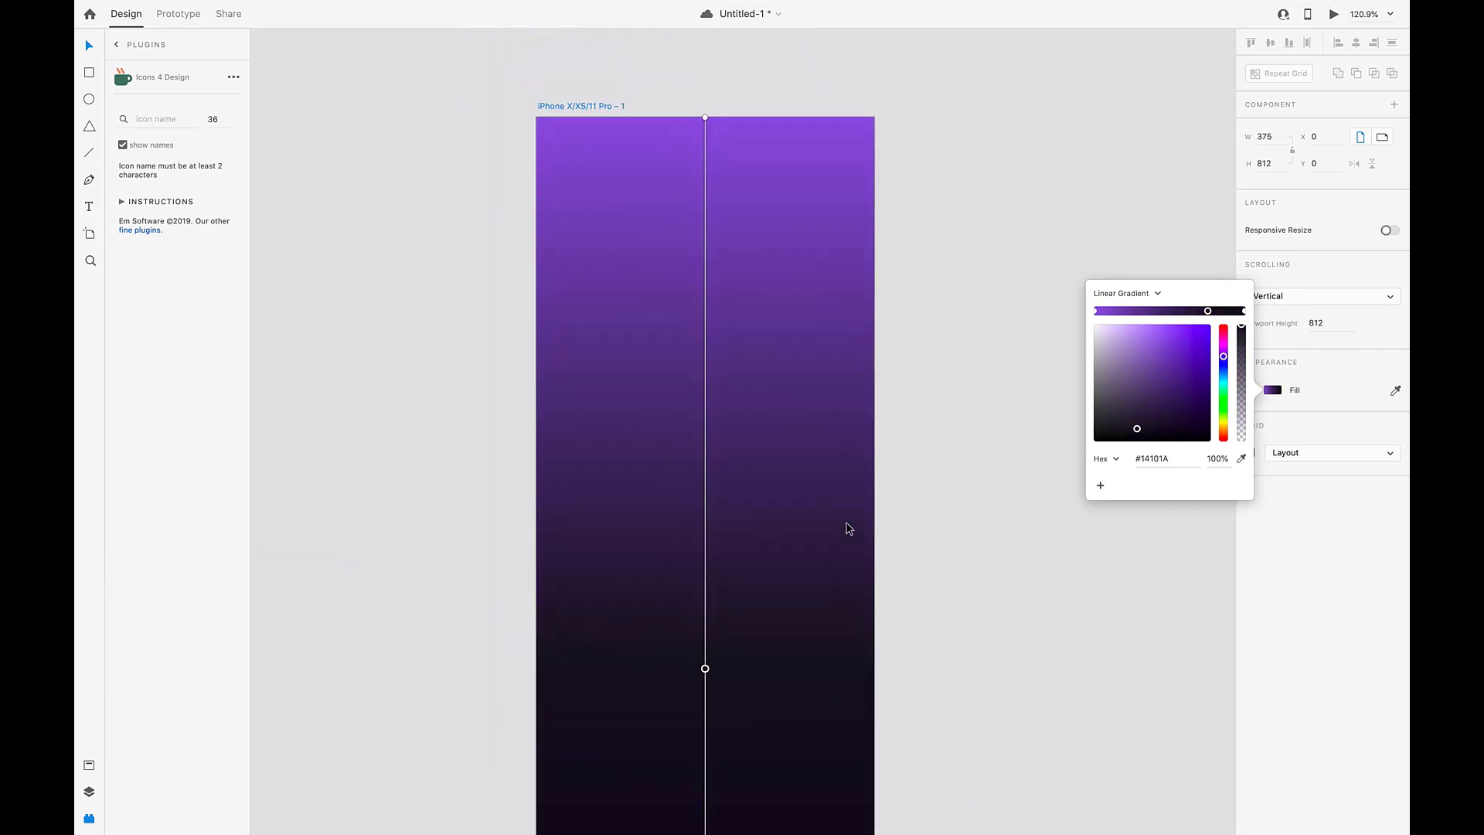
{"action": "scroll", "coordinate": [848, 524], "scroll_direction": "up", "scroll_amount": 3}
{"action": "scroll", "coordinate": [848, 523], "scroll_direction": "down", "scroll_amount": 4}
{"action": "left_click", "coordinate": [425, 431]}
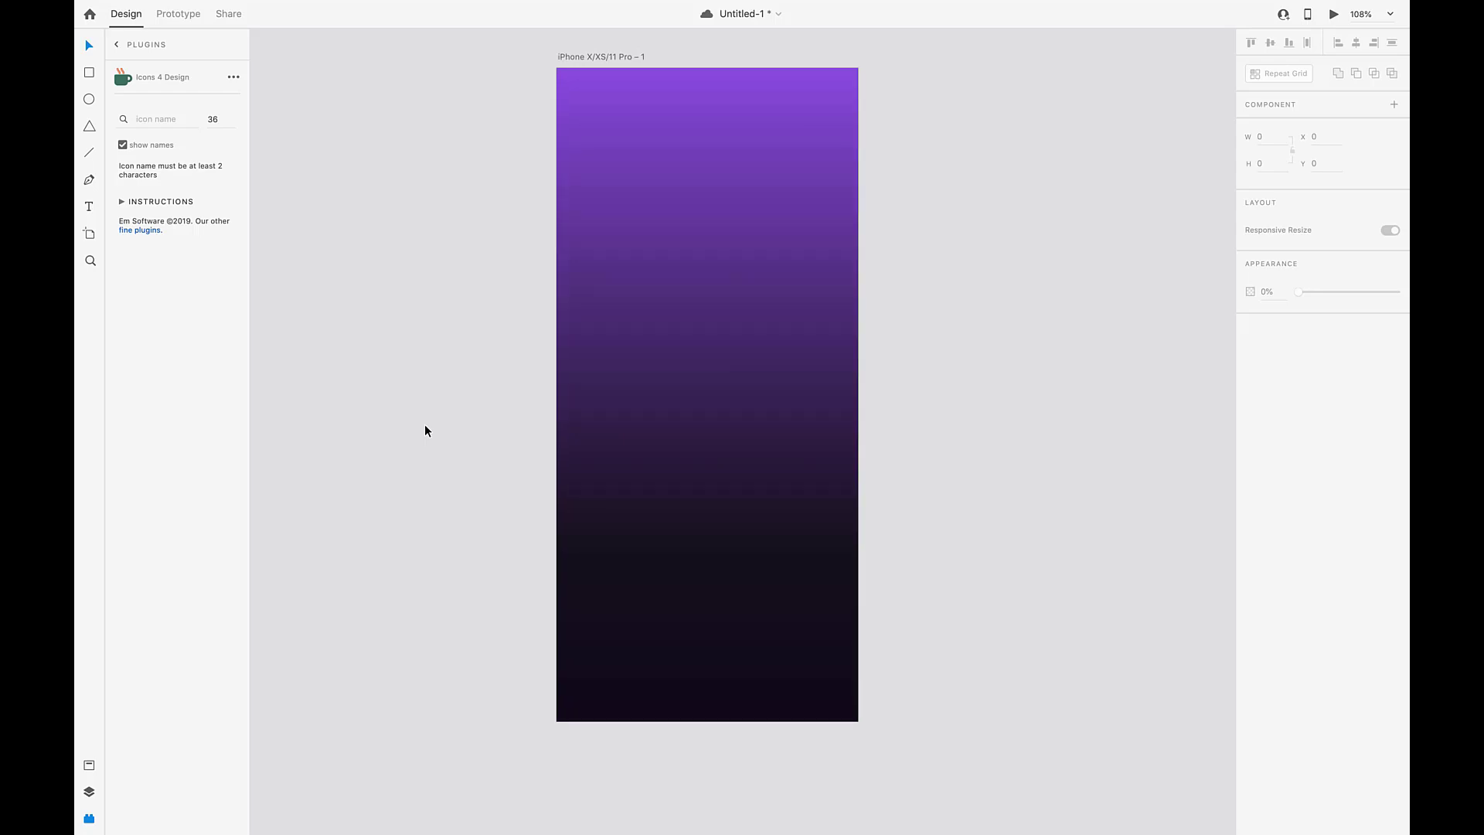
Copy the truecaller logo from the TrueCaller document into the new artboard and place it centred near the artboard's upper edge
{"action": "scroll", "coordinate": [426, 430], "scroll_direction": "up", "scroll_amount": 2}
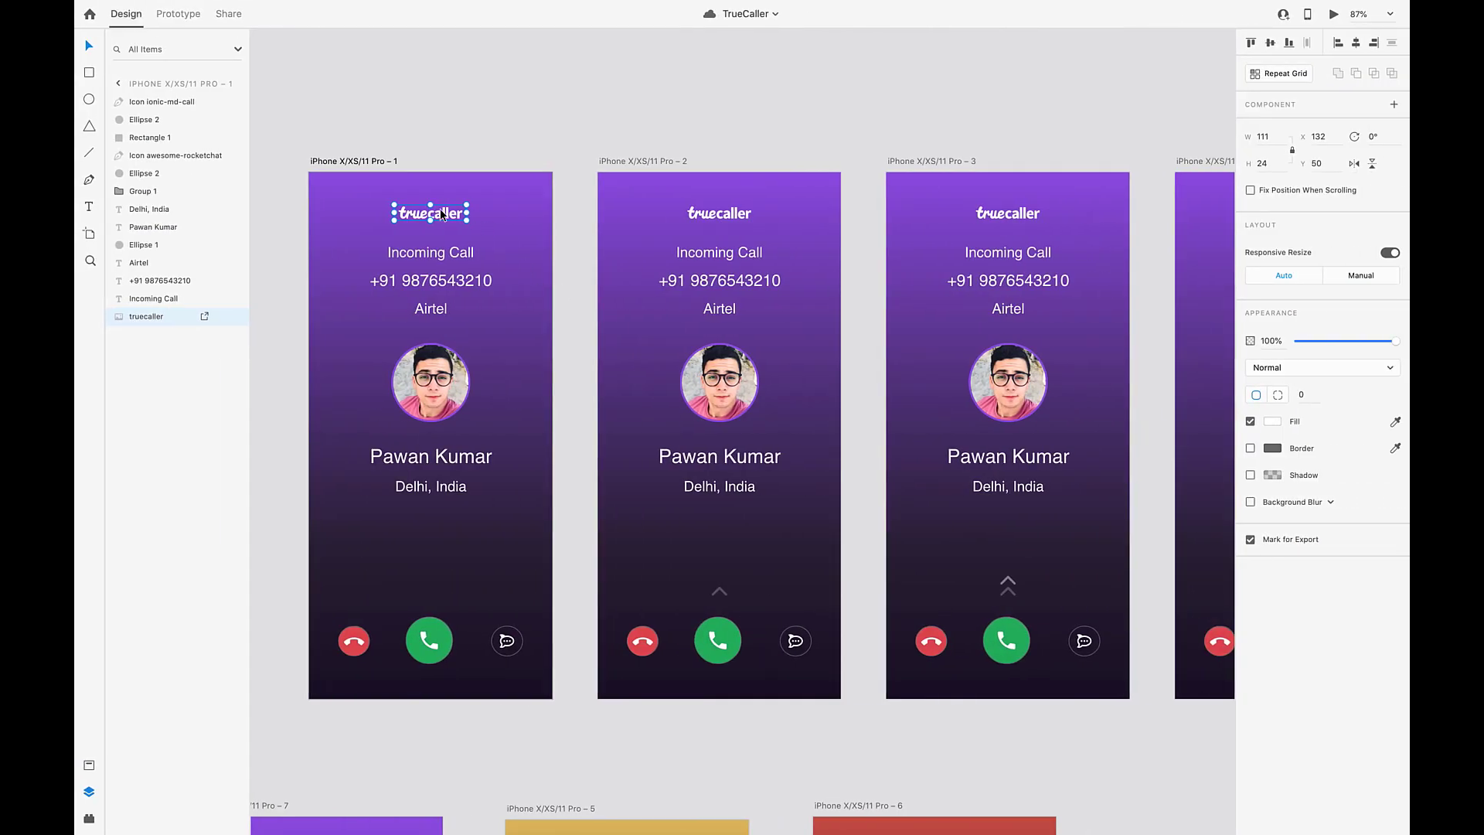
{"action": "left_click", "coordinate": [536, 225]}
{"action": "left_click", "coordinate": [480, 220]}
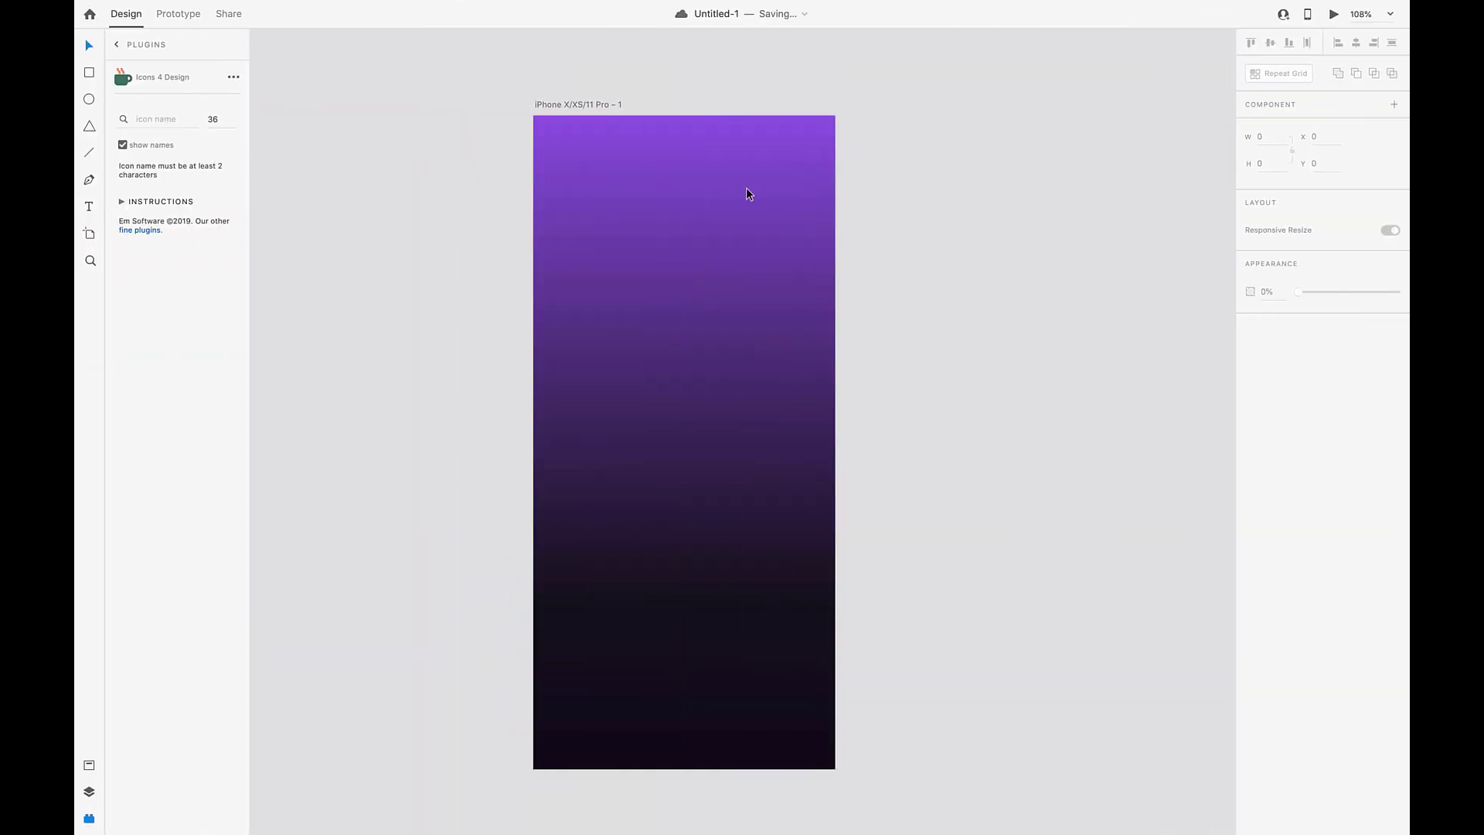
{"action": "key", "text": "ctrl+v"}
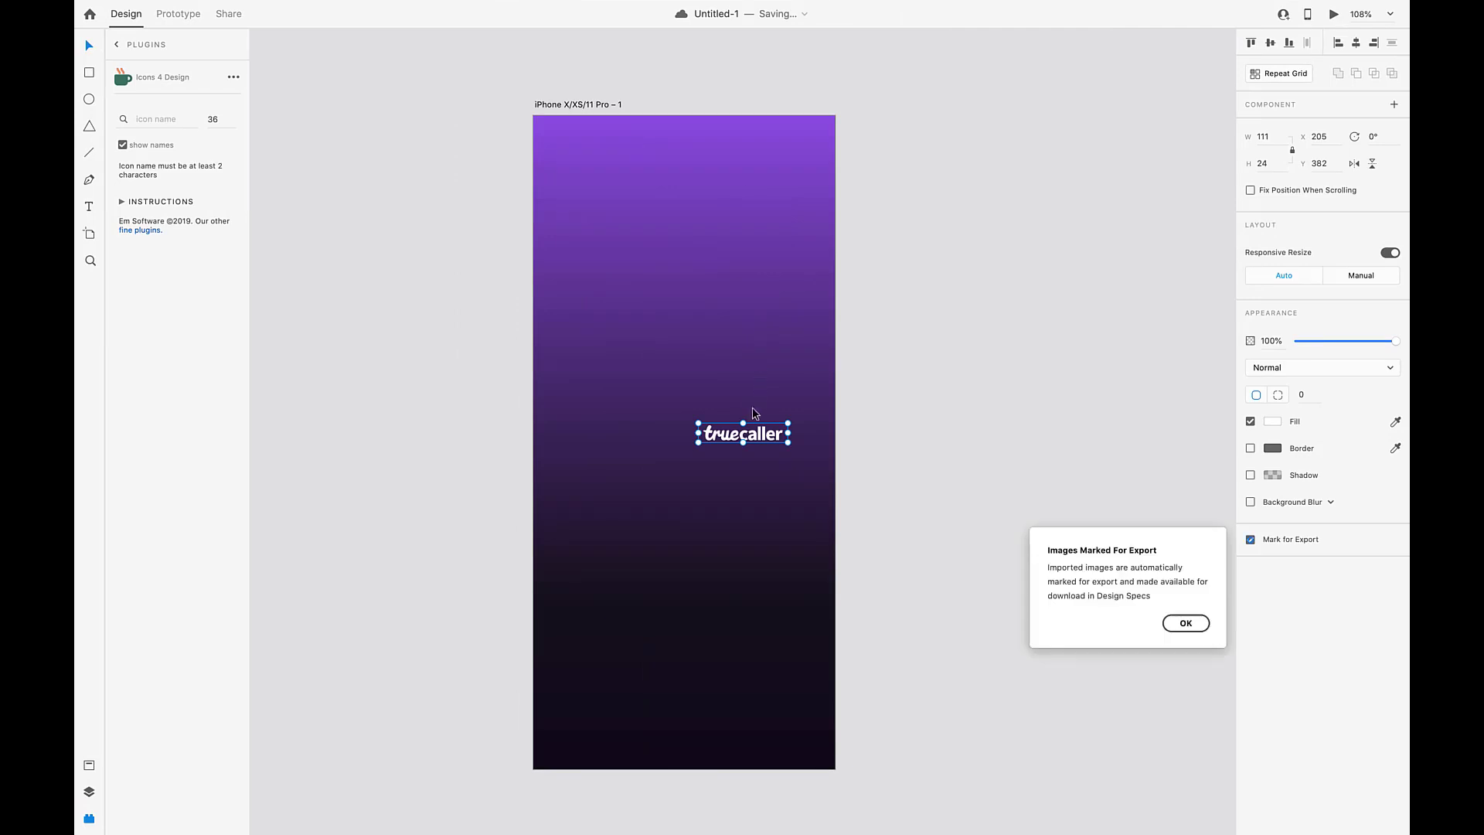
{"action": "left_click_drag", "start_coordinate": [761, 434], "coordinate": [702, 175]}
{"action": "key", "text": "Escape"}
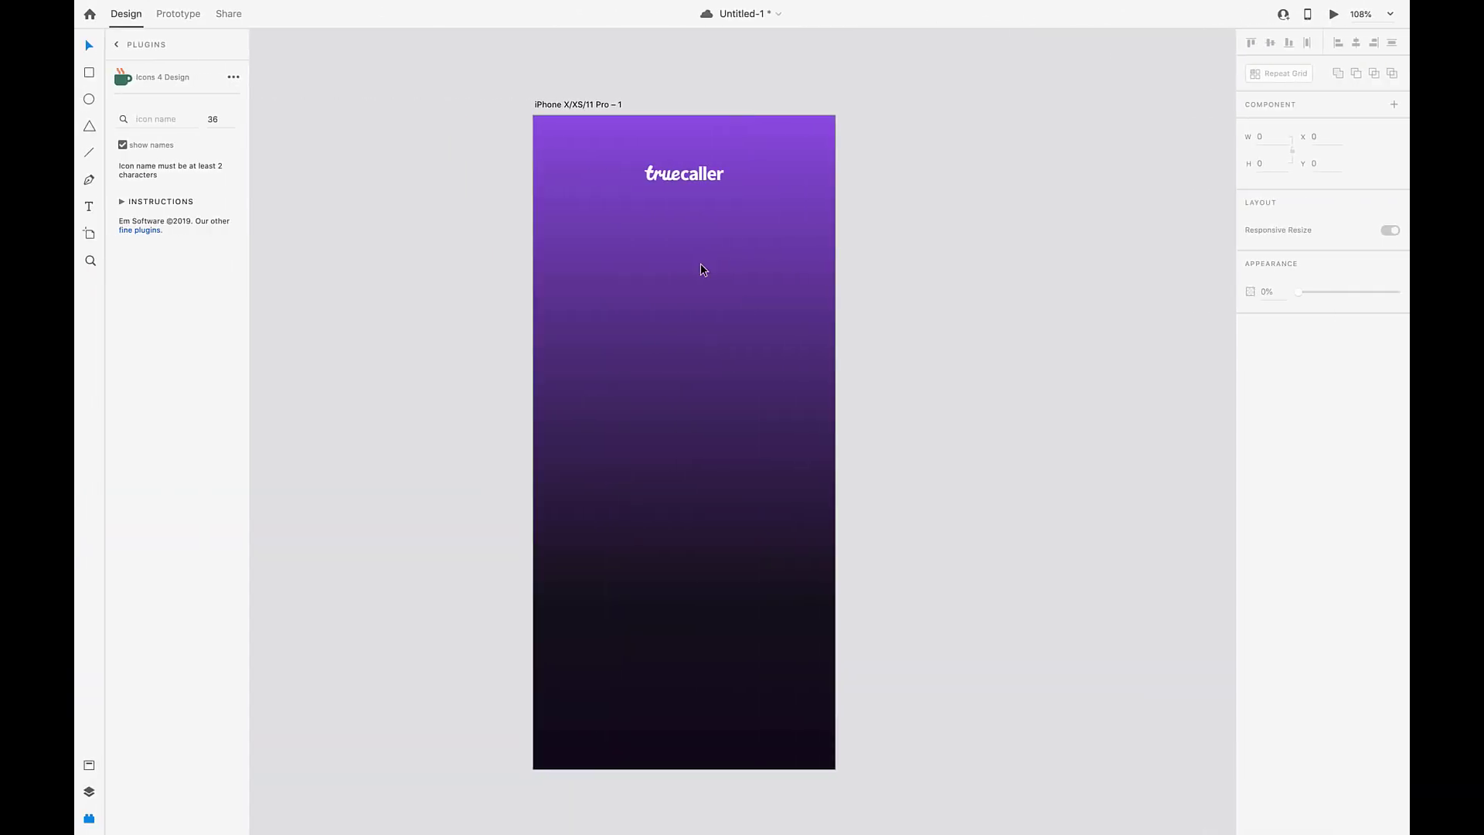
Add the text "Incoming Call" and centre it just below the truecaller logo
{"action": "left_click", "coordinate": [90, 207]}
{"action": "left_click", "coordinate": [684, 210]}
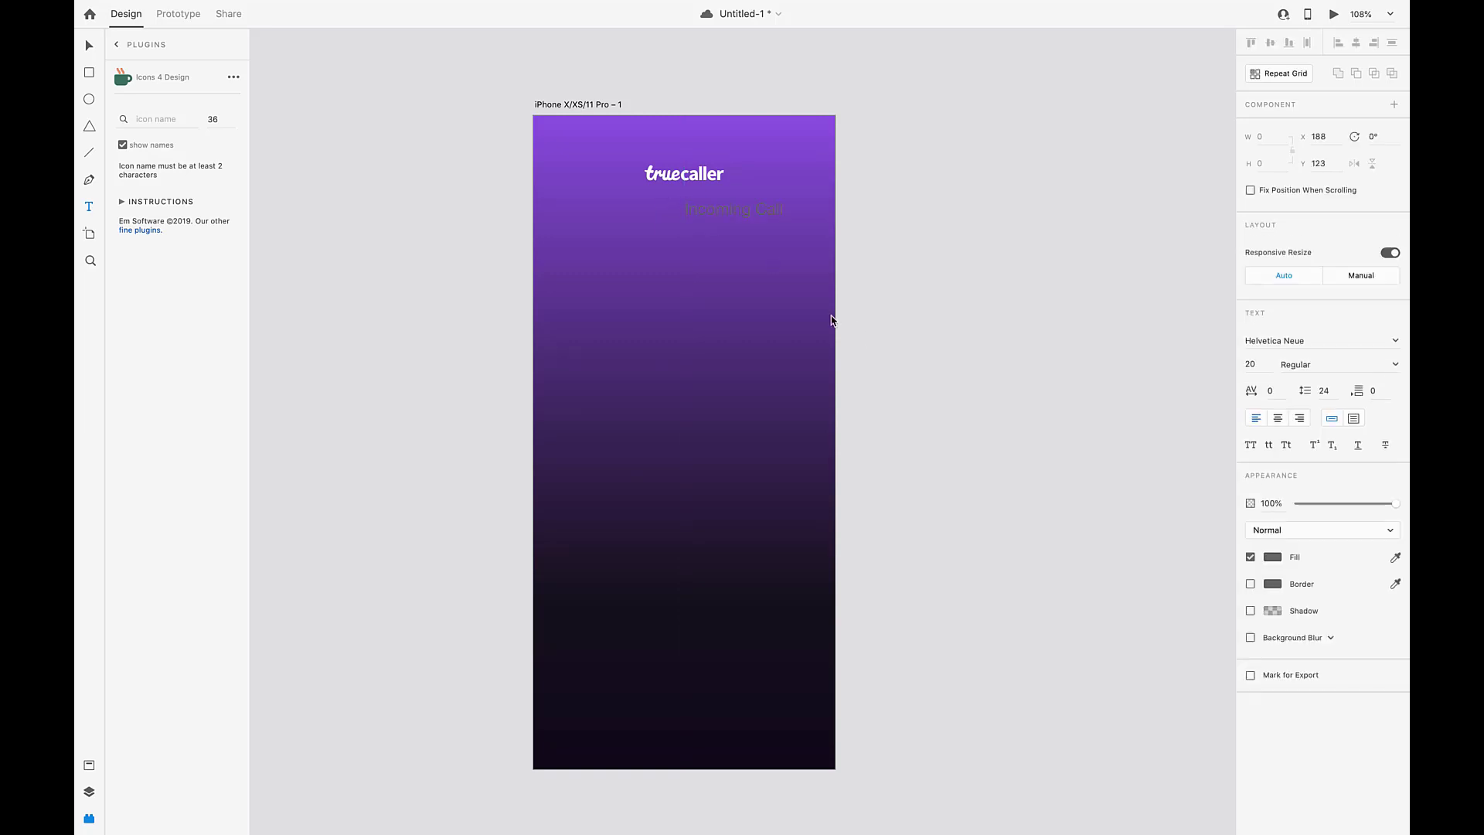
{"action": "key", "text": "Escape"}
{"action": "left_click_drag", "start_coordinate": [735, 217], "coordinate": [684, 215]}
Set the "Incoming Call" text fill to white, #FFFFFF
{"action": "left_click", "coordinate": [1273, 557]}
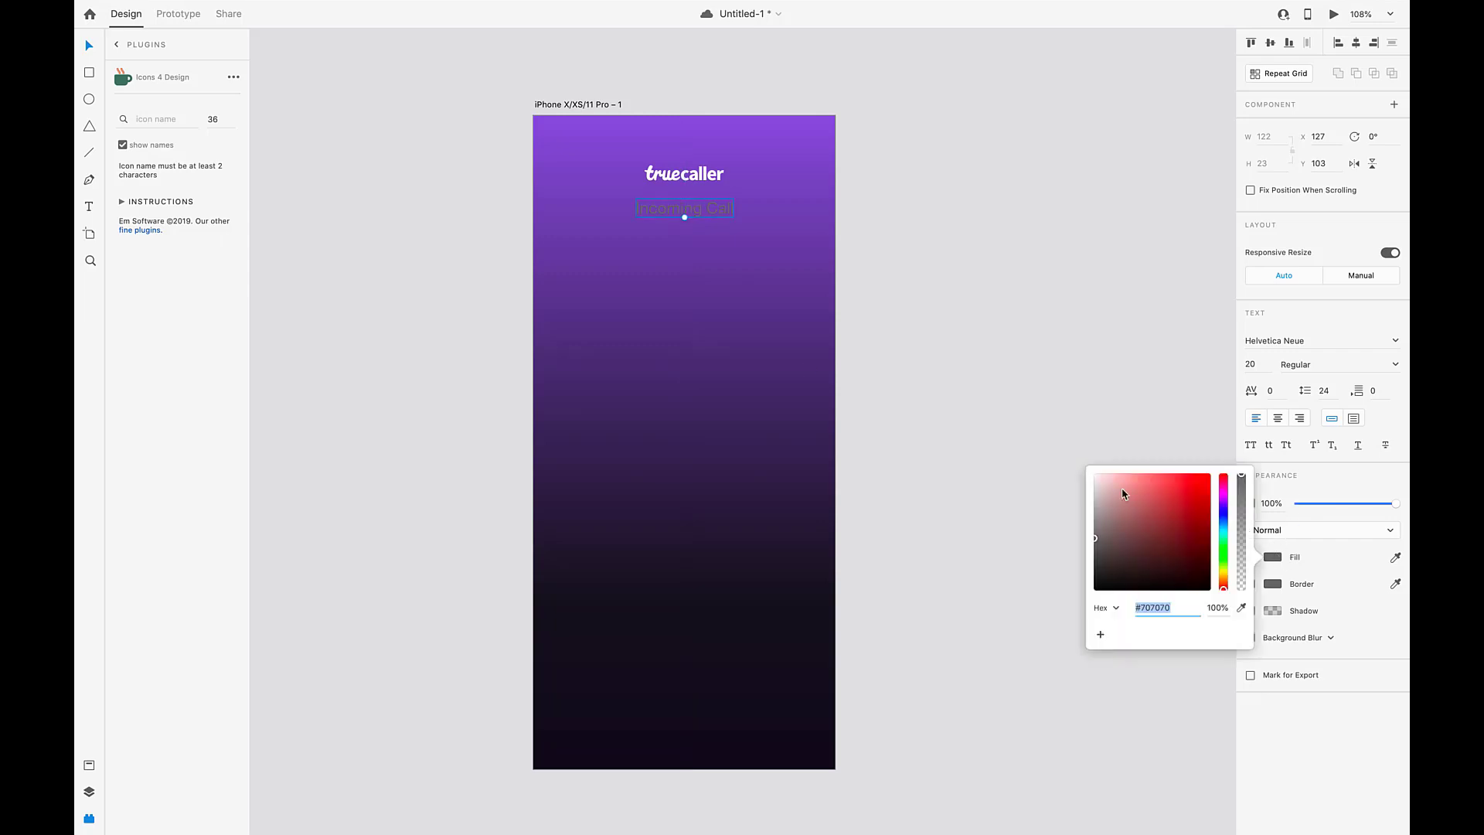
{"action": "left_click", "coordinate": [1099, 479]}
{"action": "left_click_drag", "start_coordinate": [1098, 479], "coordinate": [1077, 477]}
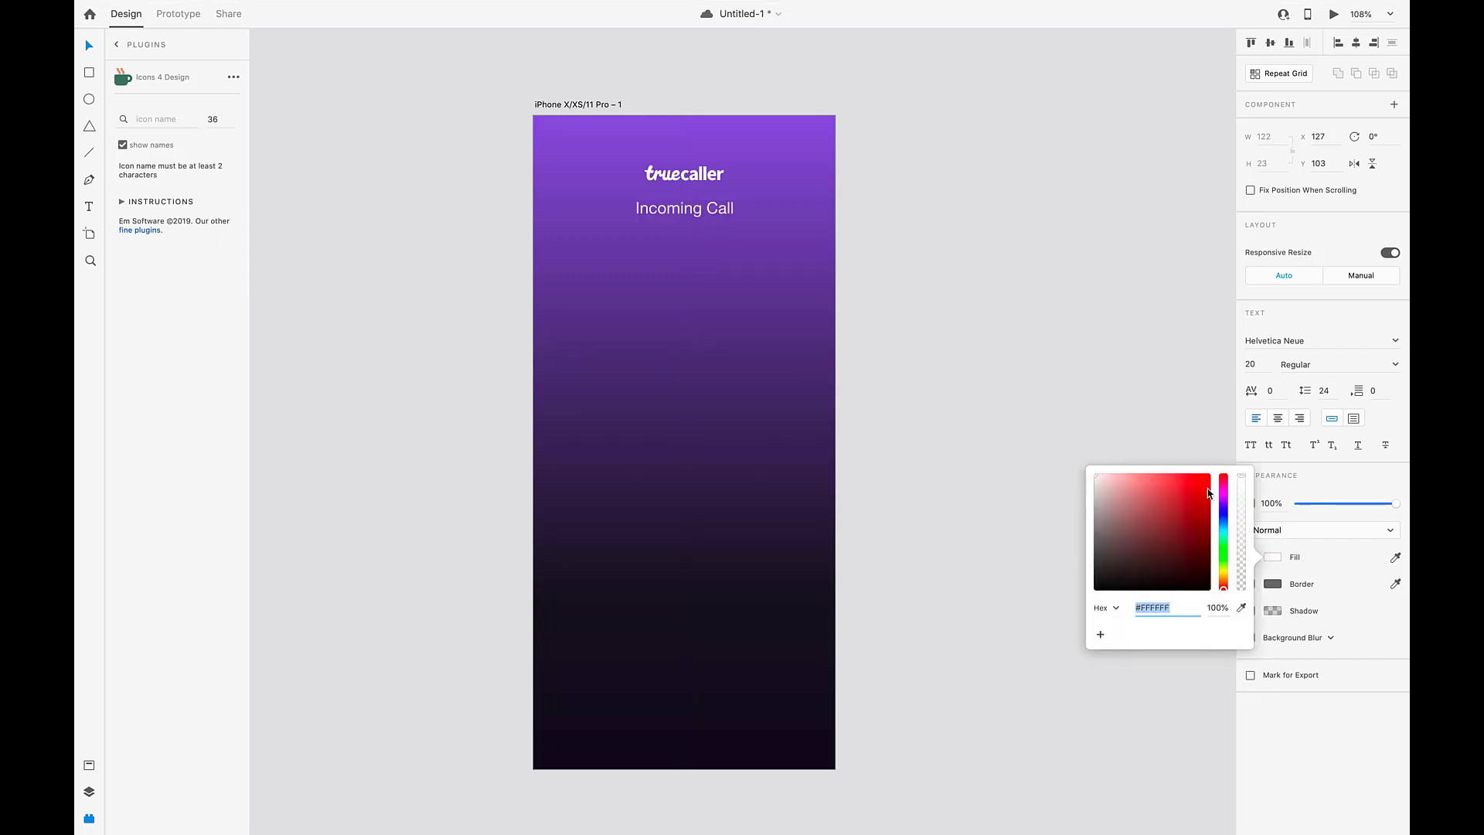
Set the font size of the "Incoming Call" text to 22
{"action": "left_click", "coordinate": [1261, 363]}
{"action": "type", "text": "2"}
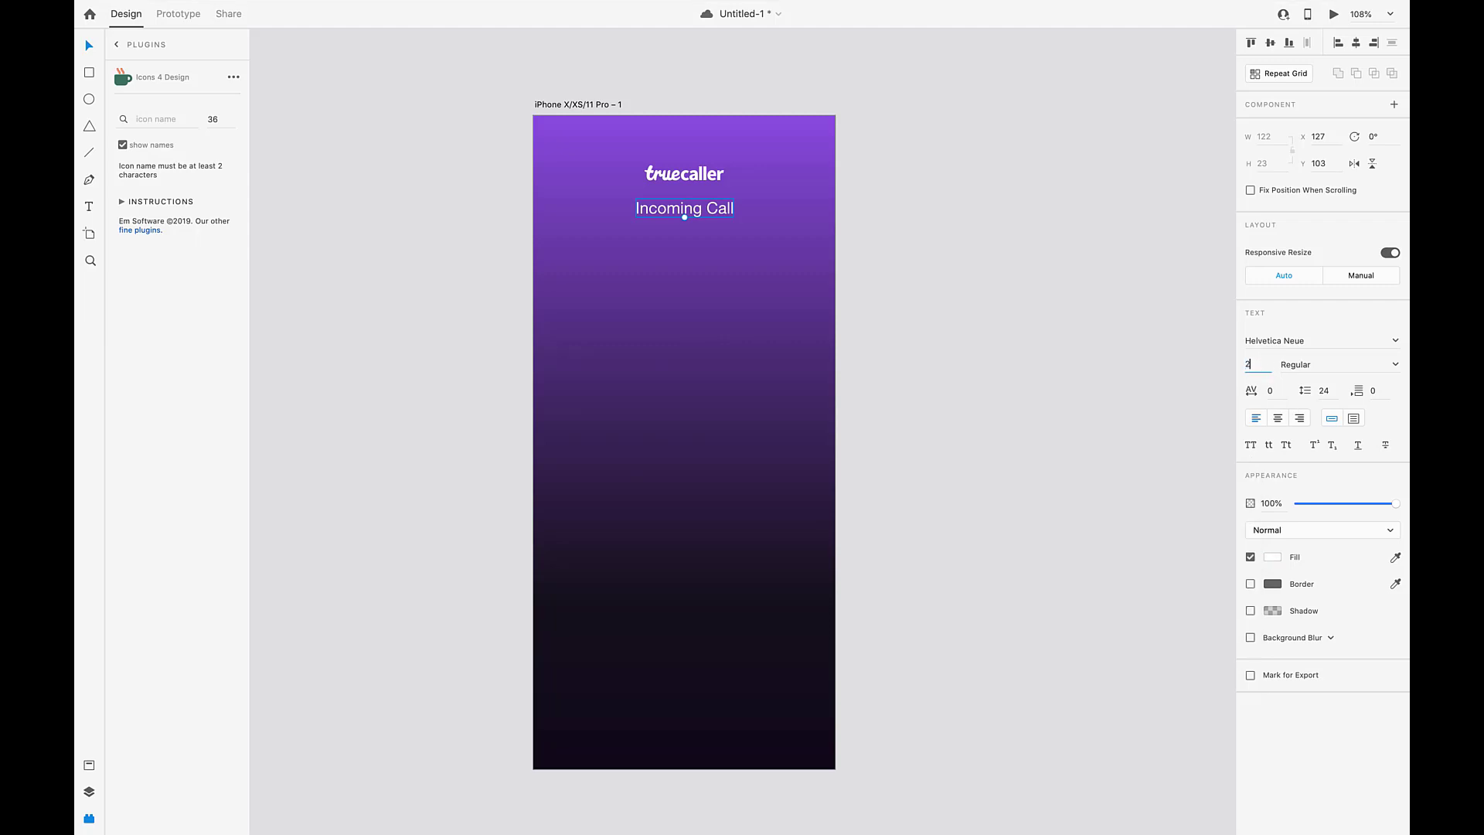
{"action": "type", "text": "2"}
{"action": "key", "text": "Return"}
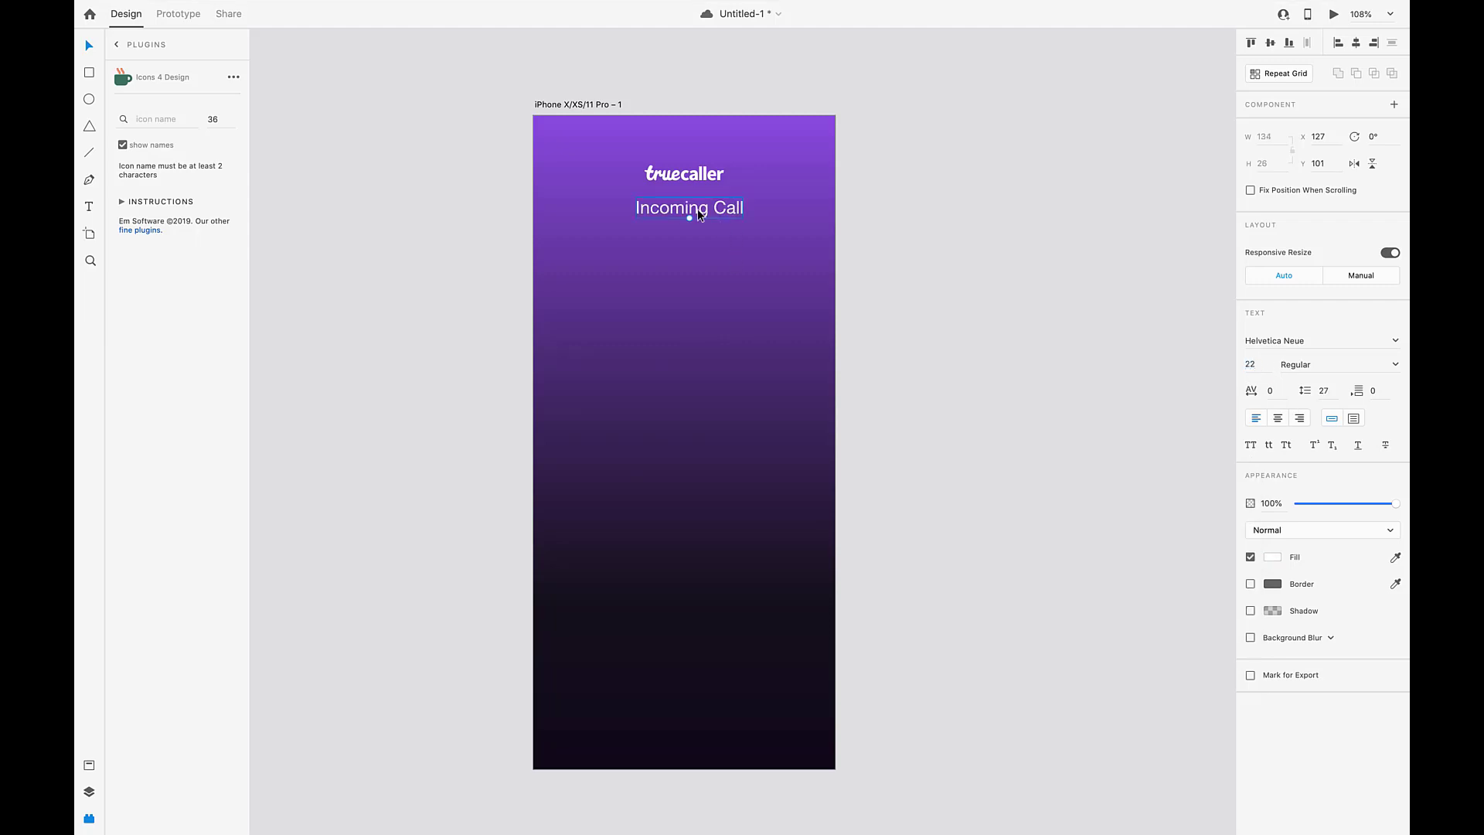
Duplicate the "Incoming Call" text below itself, replace the copy with the caller's phone number including country code, and centre it
{"action": "left_click_drag", "start_coordinate": [698, 214], "coordinate": [680, 245]}
{"action": "double_click", "coordinate": [680, 245]}
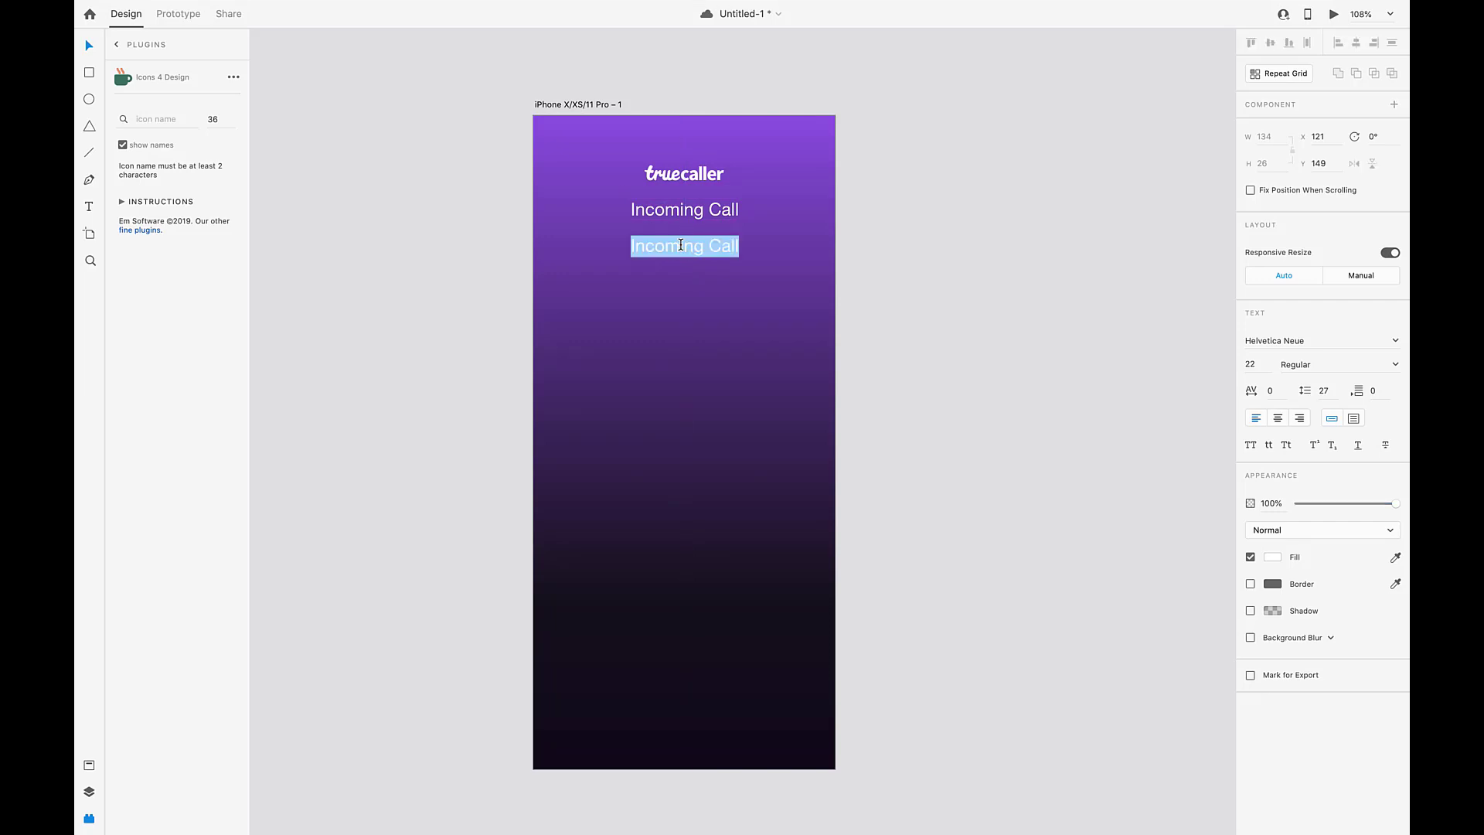
{"action": "key", "text": "BackSpace"}
{"action": "type", "text": "+91 98"}
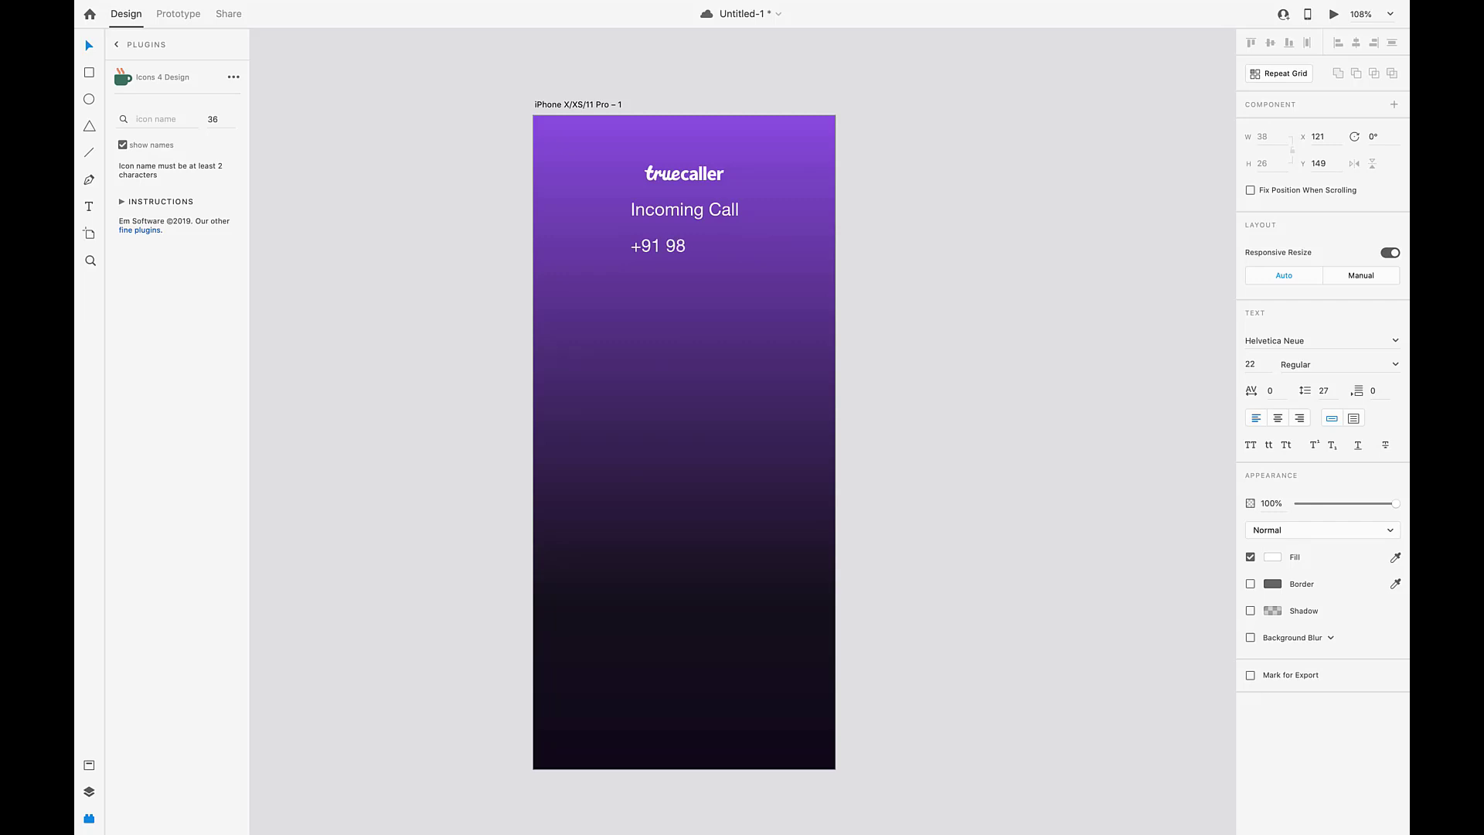
{"action": "type", "text": "76543210"}
{"action": "left_click", "coordinate": [767, 320]}
{"action": "left_click_drag", "start_coordinate": [698, 245], "coordinate": [686, 249]}
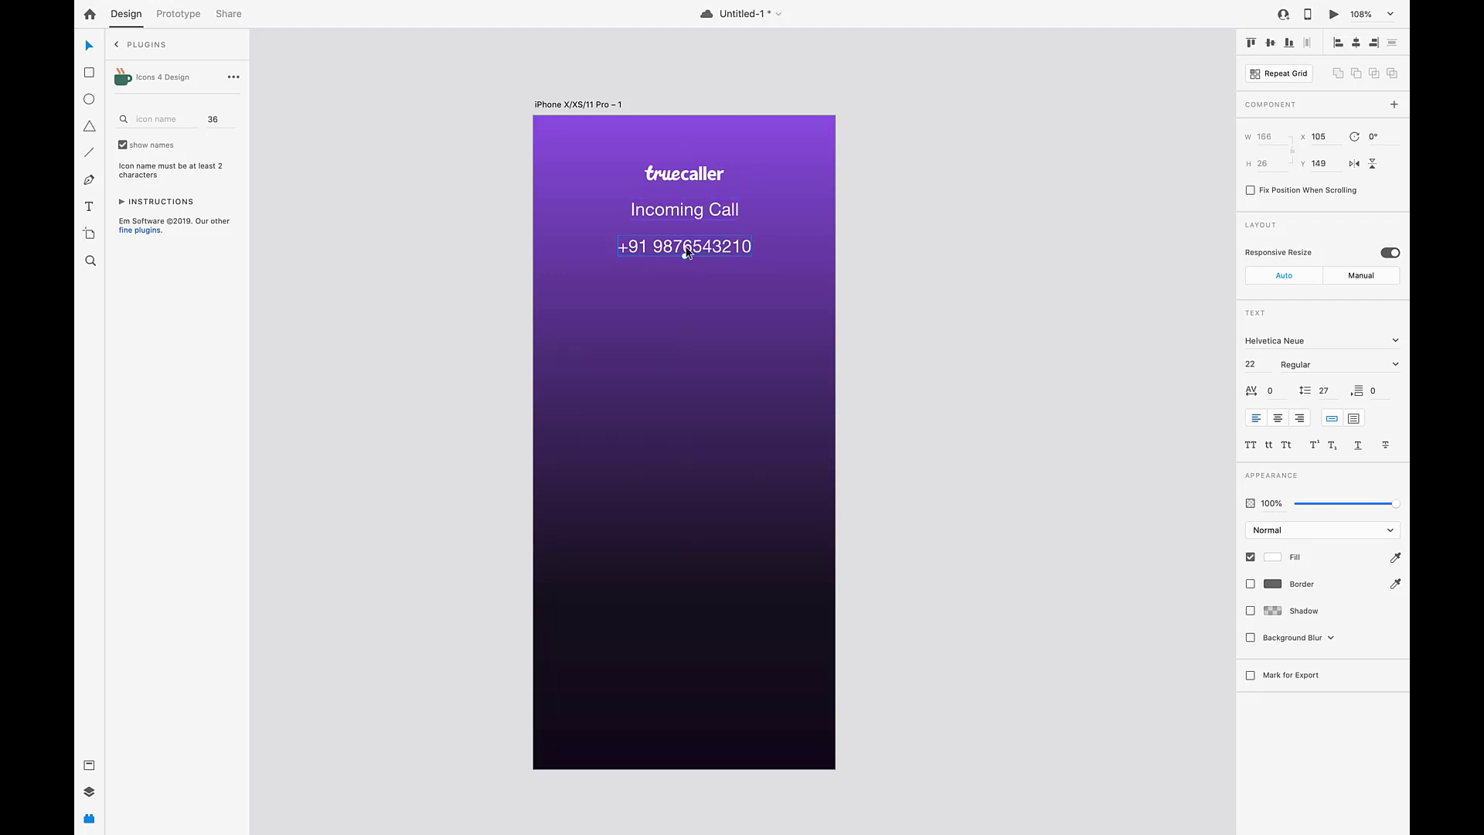
Set the font size of the phone number text to 24
{"action": "left_click", "coordinate": [1259, 366]}
{"action": "type", "text": "24"}
{"action": "key", "text": "Return"}
Duplicate the "Incoming Call" text below the phone number, change the copy to "Airtel", and centre it
{"action": "left_click_drag", "start_coordinate": [676, 240], "coordinate": [680, 282]}
{"action": "left_click", "coordinate": [679, 209]}
{"action": "double_click", "coordinate": [680, 280]}
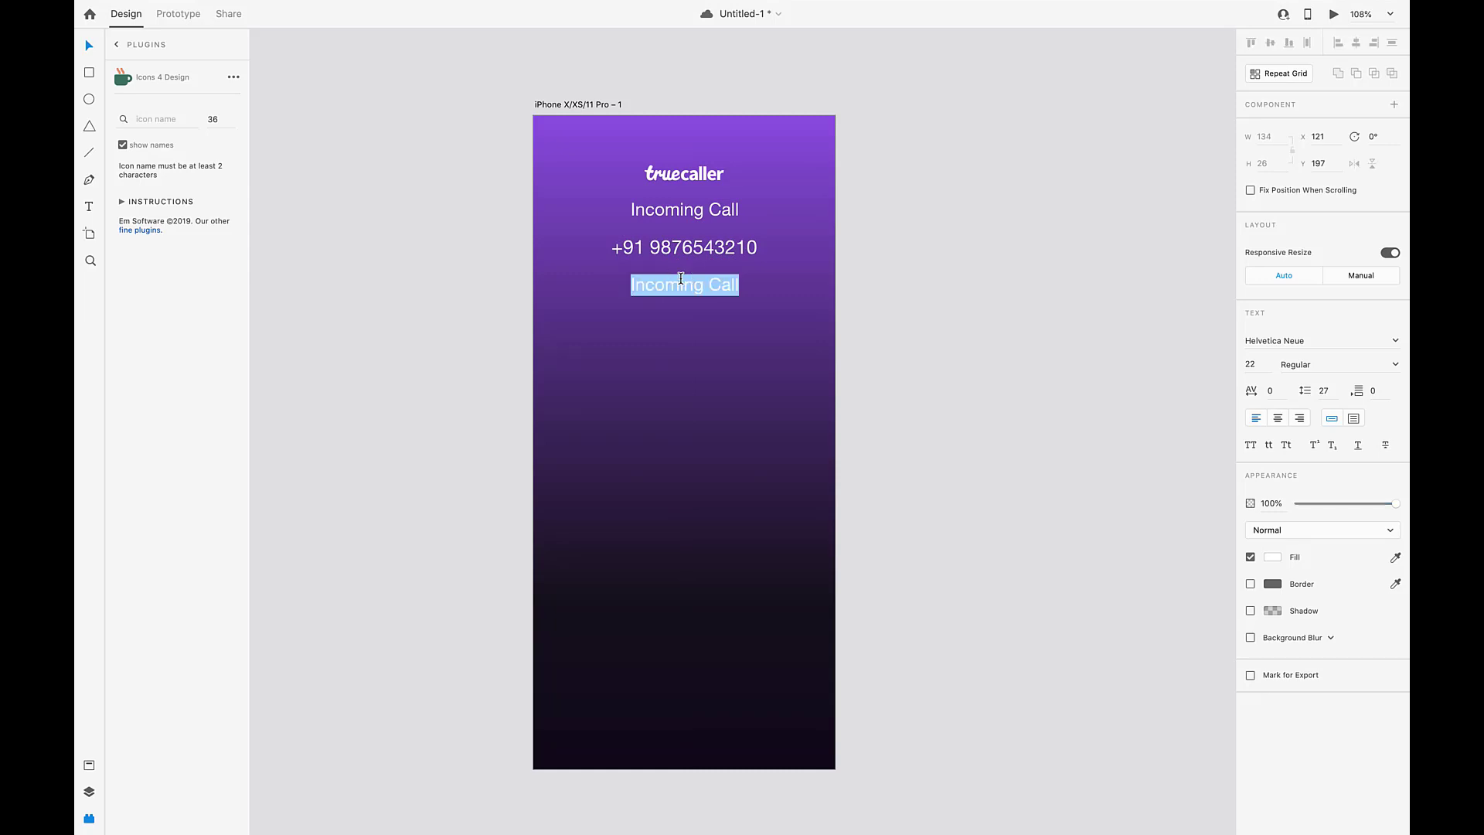
{"action": "type", "text": "Airtel"}
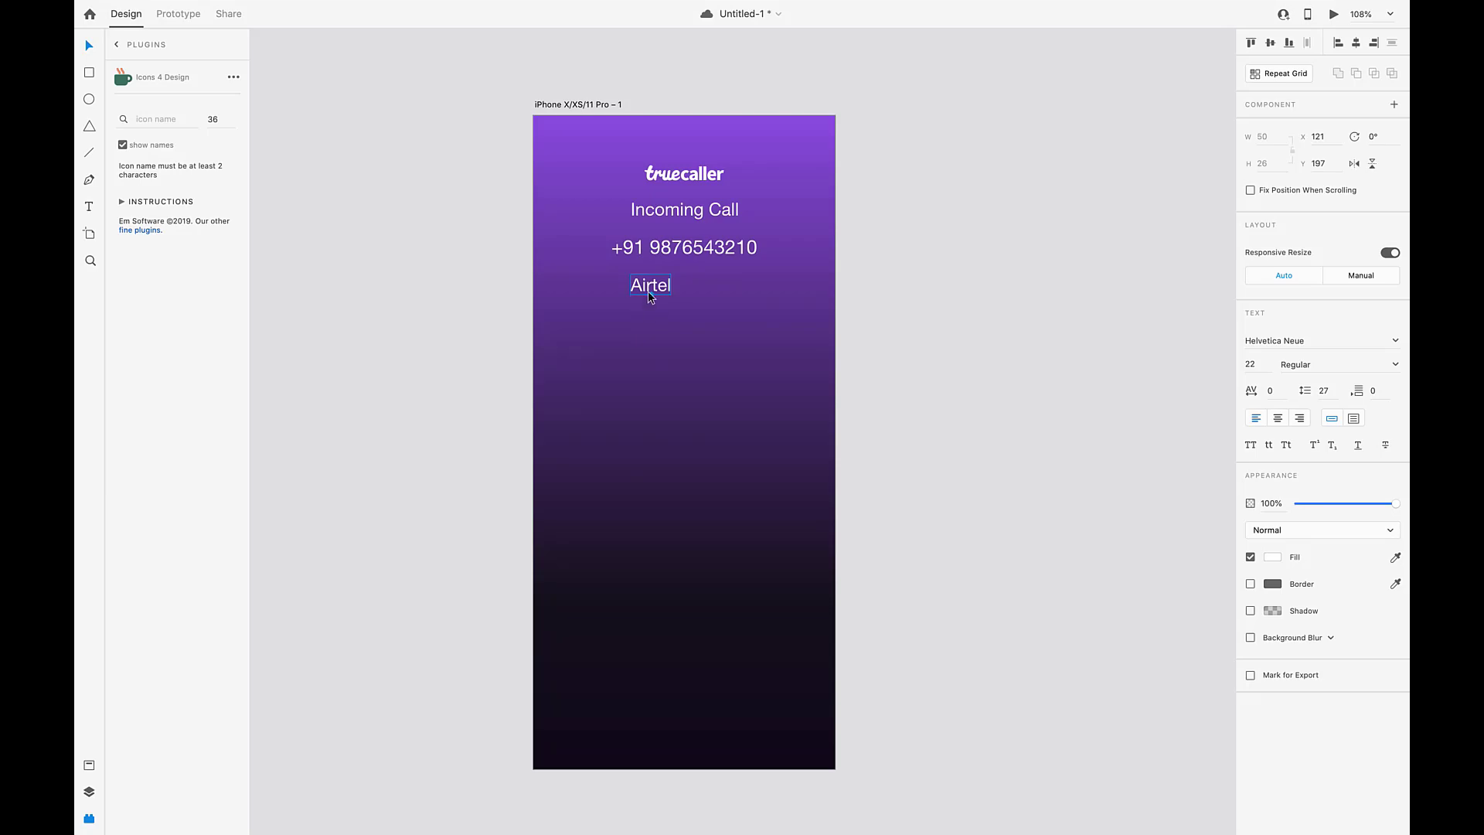
{"action": "key", "text": "Escape"}
{"action": "left_click_drag", "start_coordinate": [648, 291], "coordinate": [681, 289]}
{"action": "left_click", "coordinate": [685, 364]}
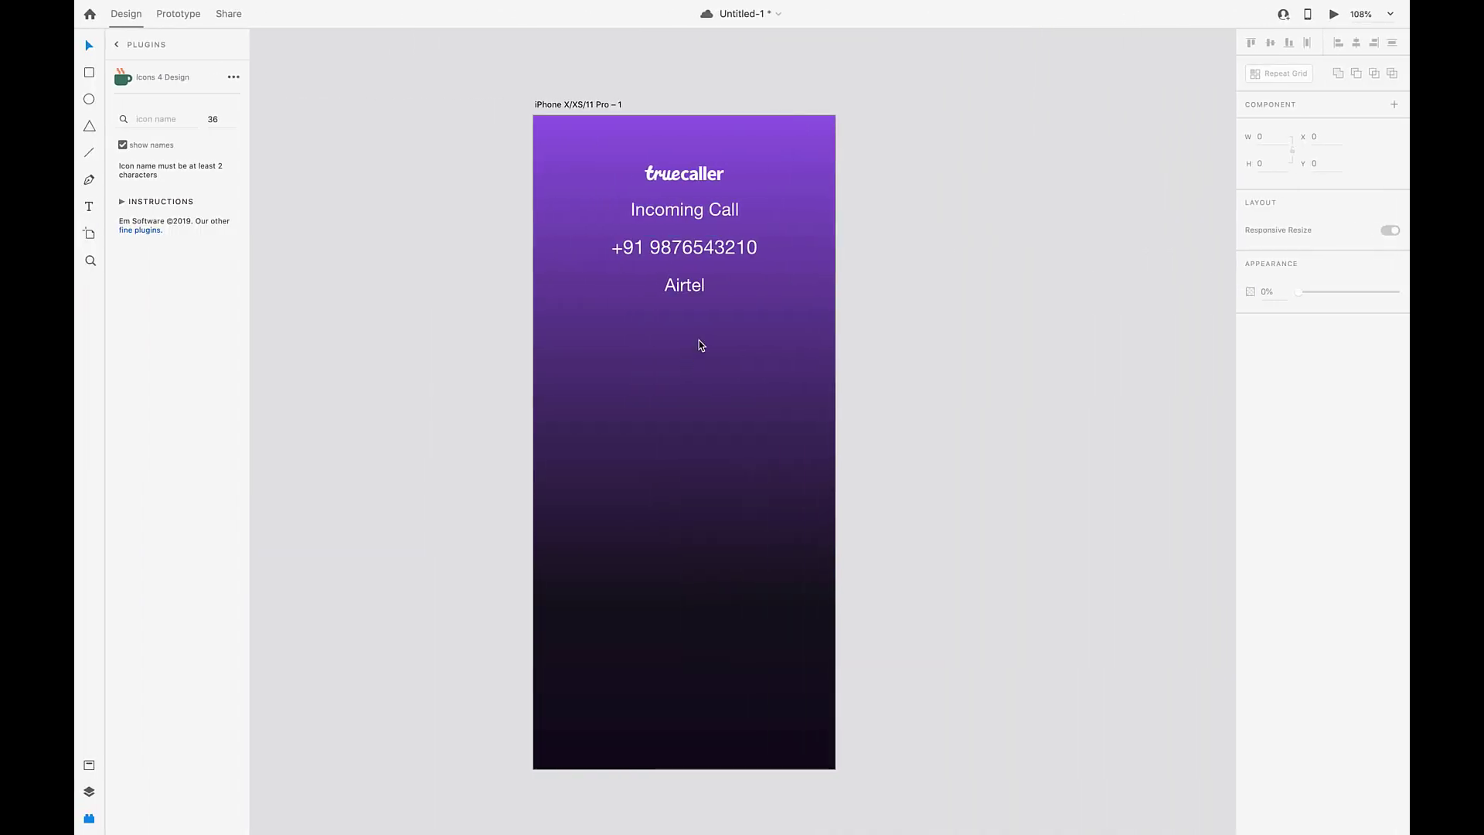
Group the "Incoming Call", phone number and "Airtel" texts into one group, and deselect it
{"action": "left_click_drag", "start_coordinate": [608, 199], "coordinate": [759, 296]}
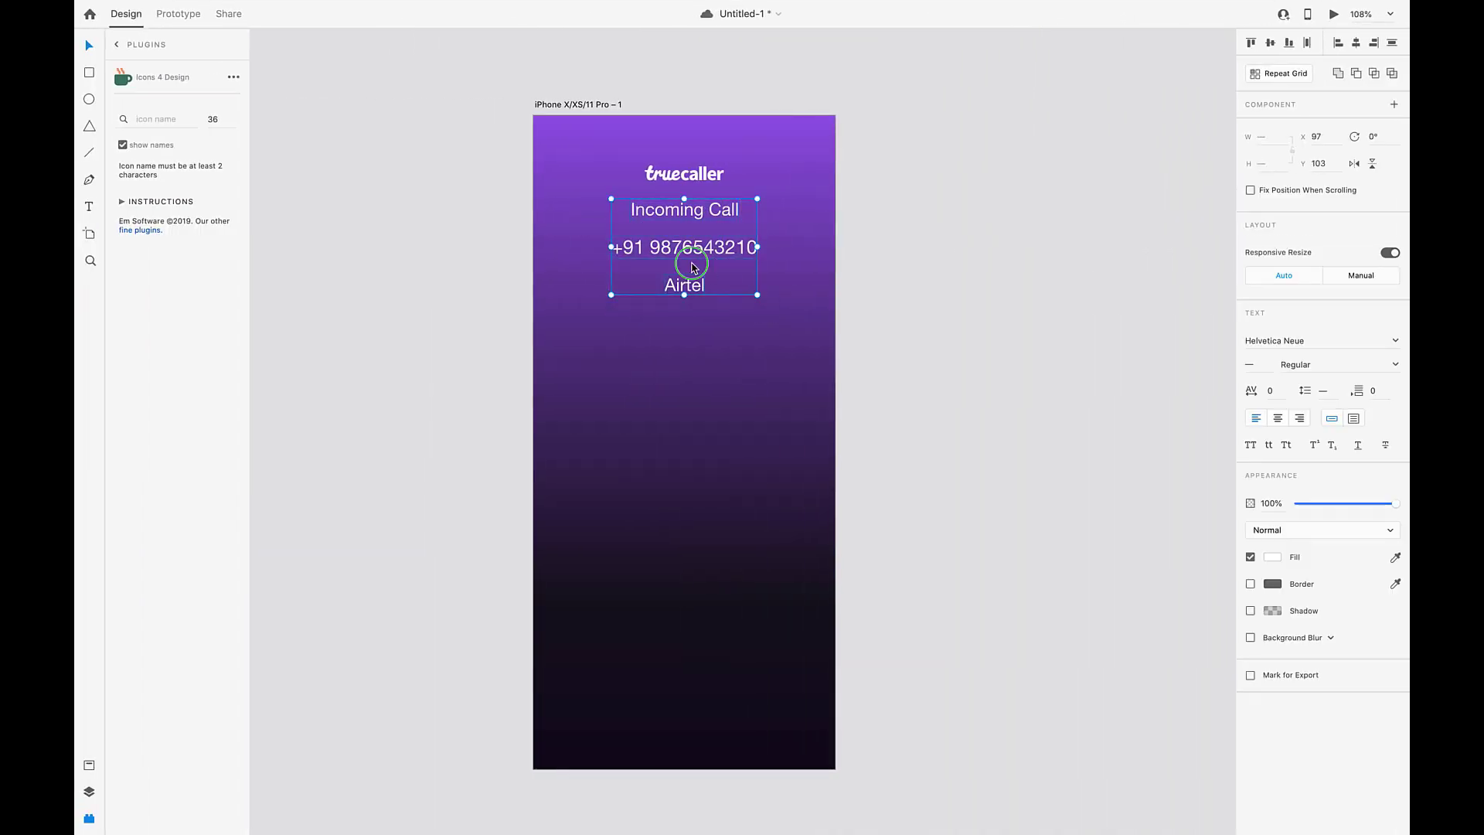
{"action": "left_click", "coordinate": [773, 313]}
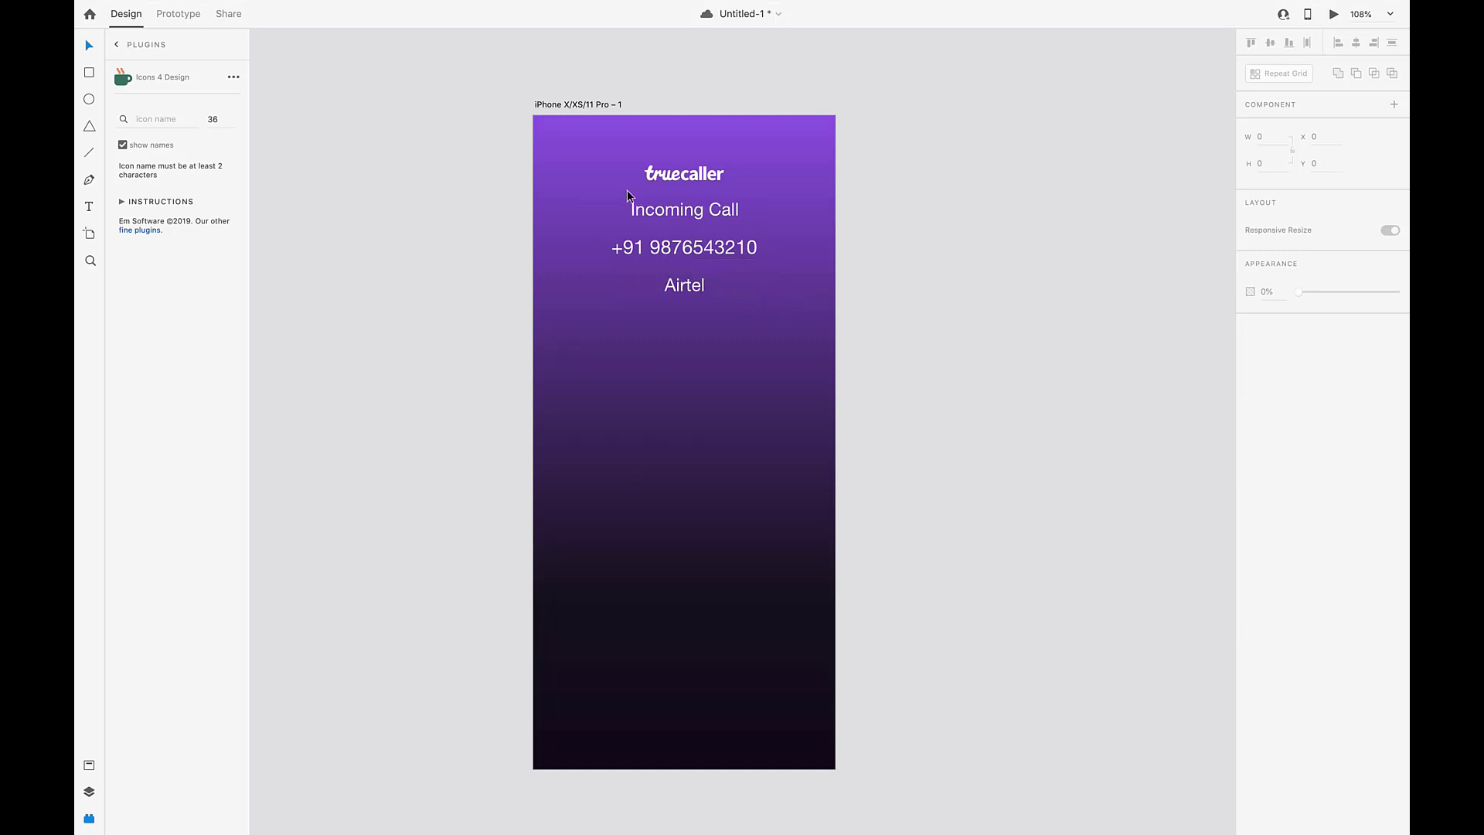
{"action": "left_click_drag", "start_coordinate": [610, 198], "coordinate": [774, 340]}
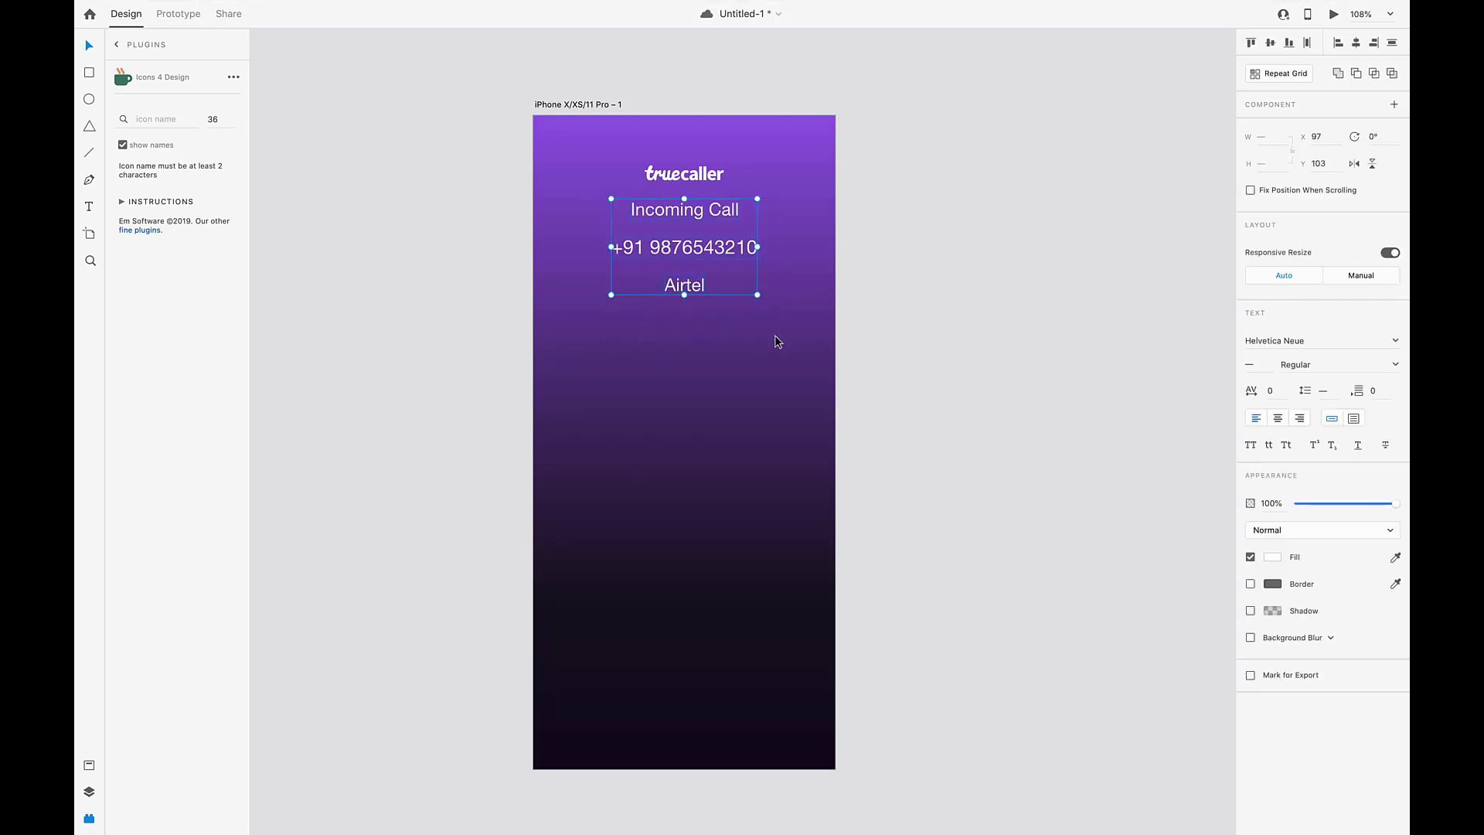
{"action": "left_click", "coordinate": [89, 791]}
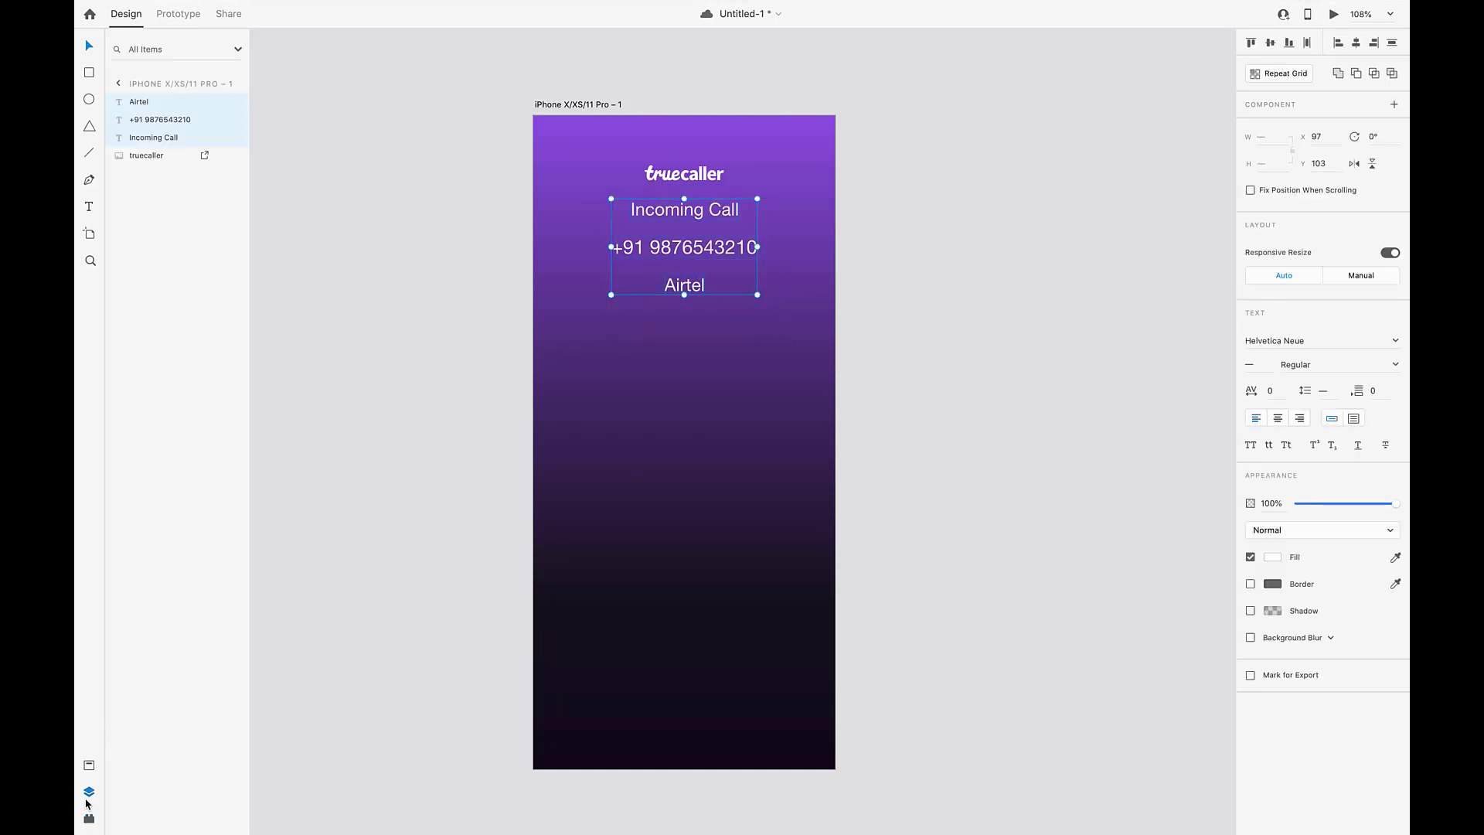
{"action": "right_click", "coordinate": [124, 117]}
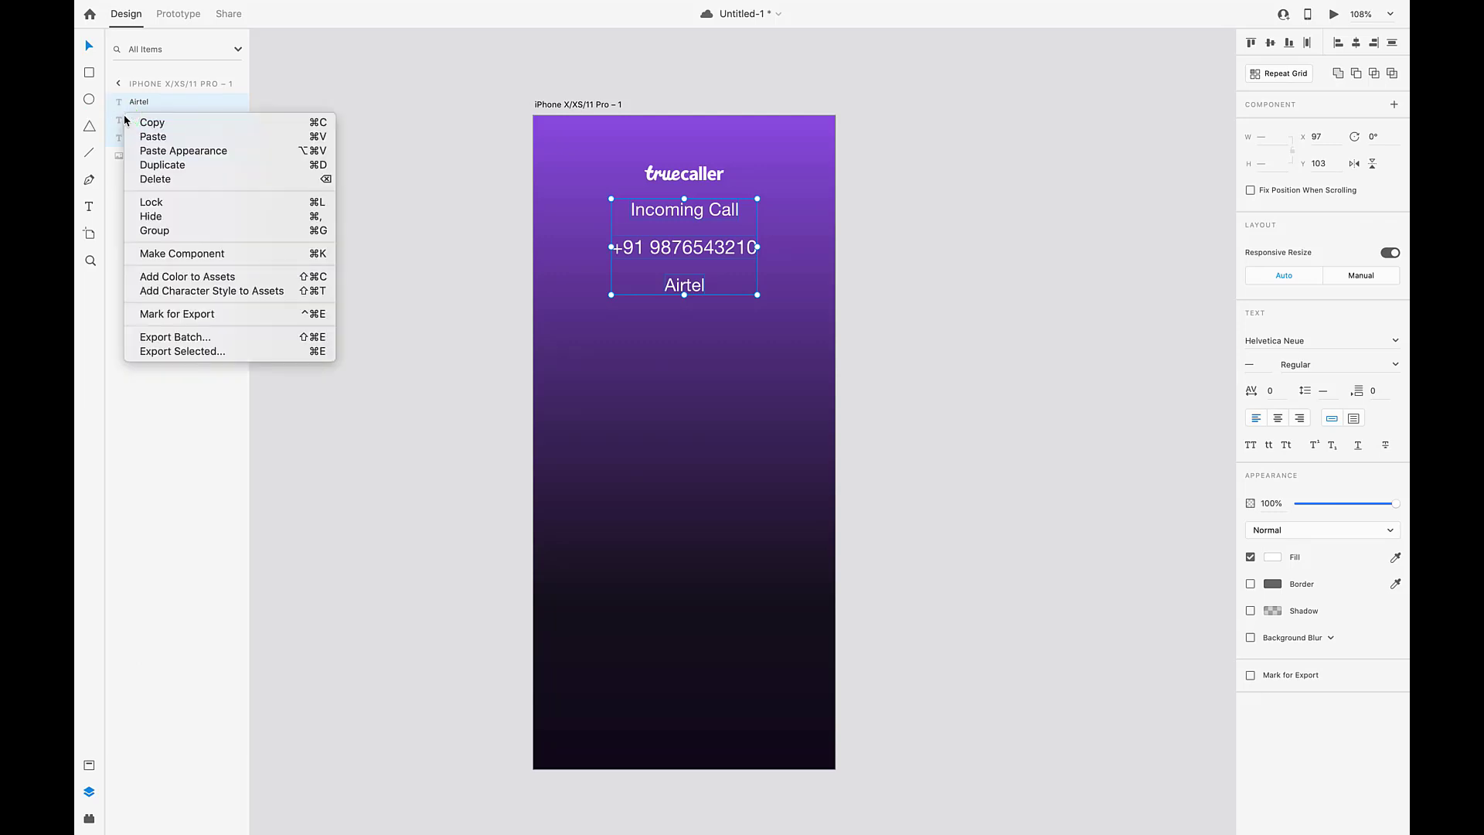
{"action": "left_click", "coordinate": [165, 231]}
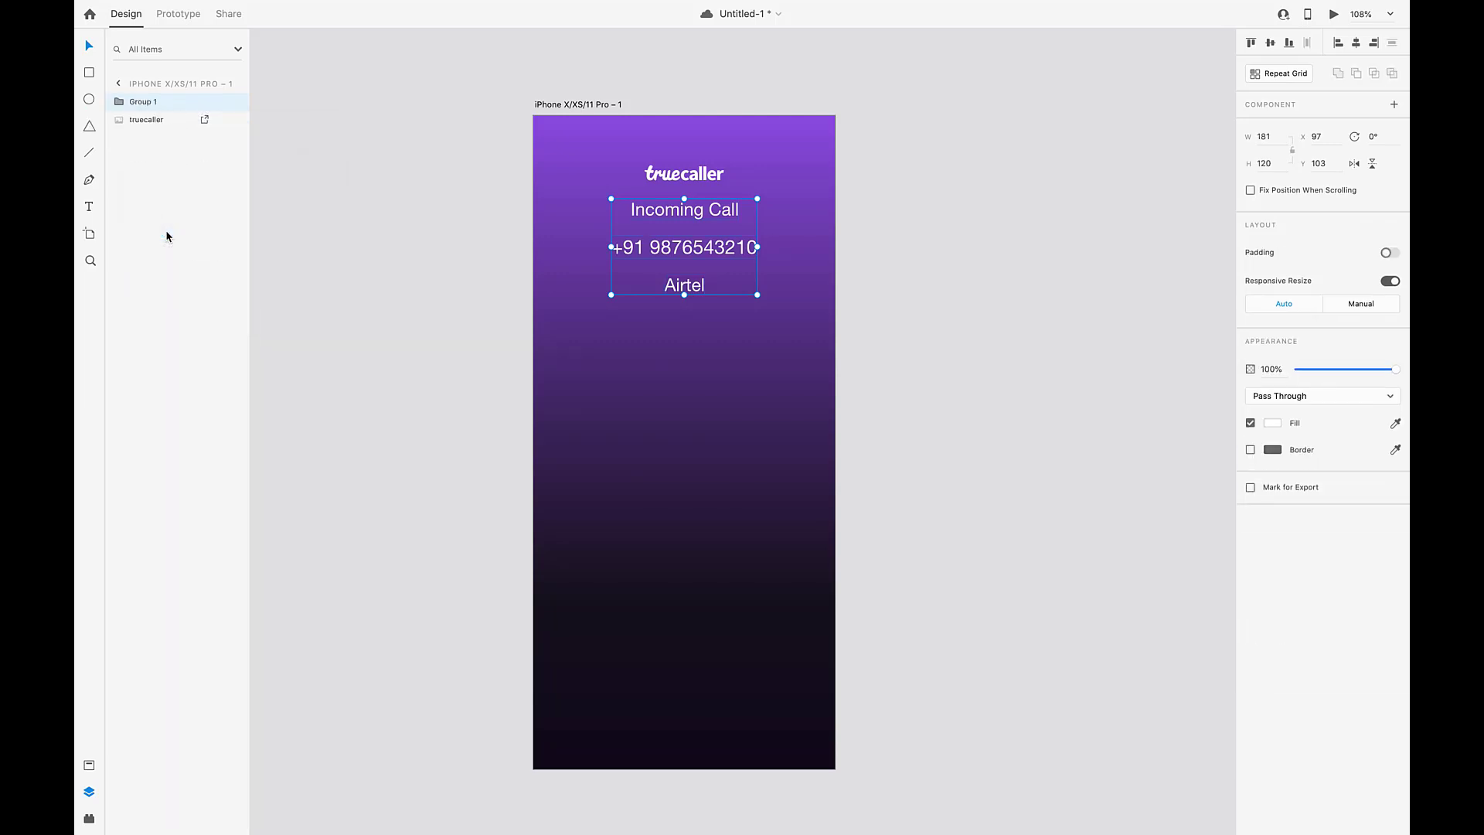
{"action": "left_click", "coordinate": [711, 365]}
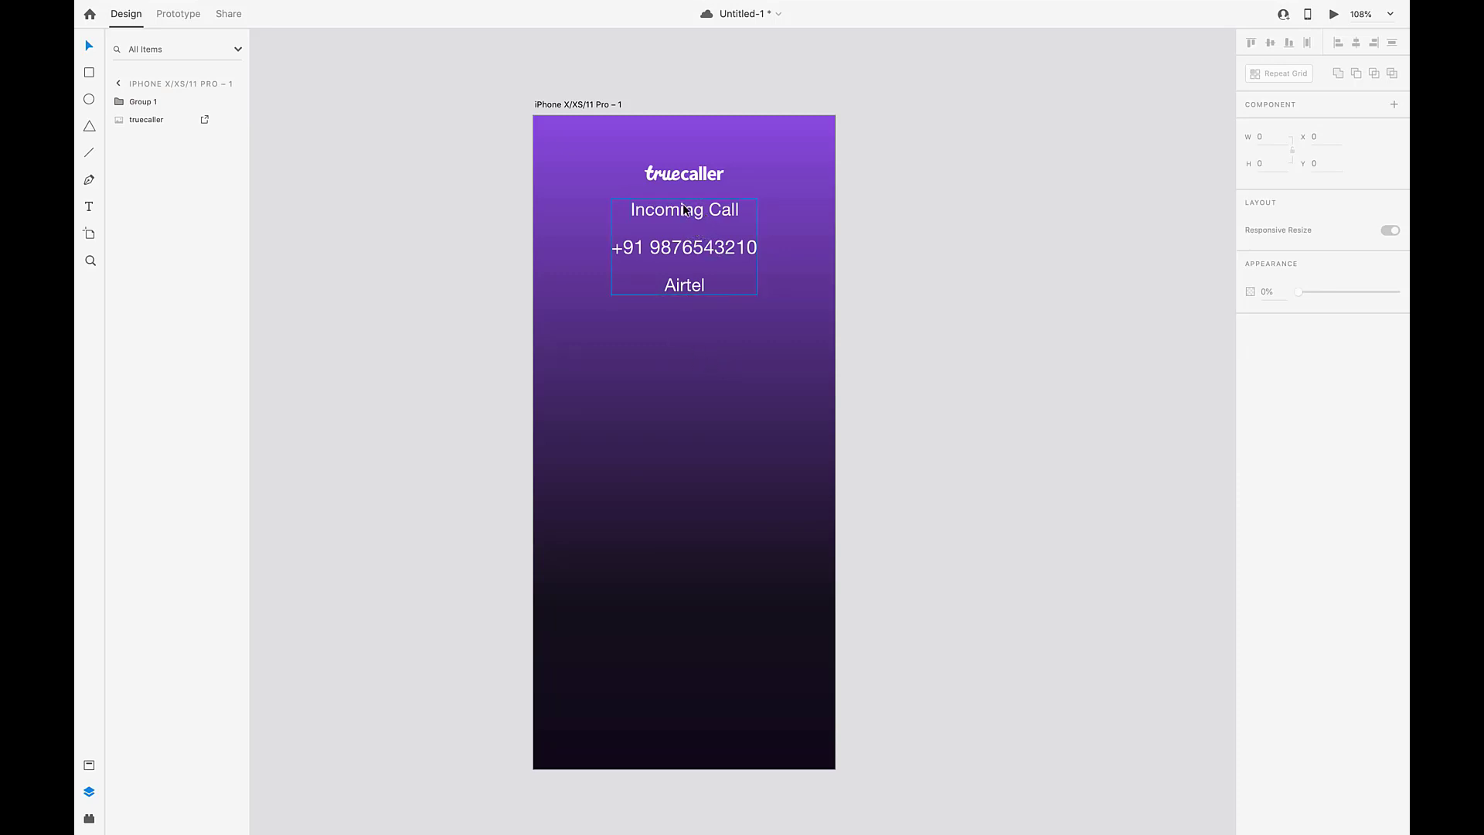
Move the text group slightly down to widen the gap below the truecaller logo, checking the spacing against the TrueCaller document
{"action": "left_click_drag", "start_coordinate": [680, 207], "coordinate": [679, 230]}
{"action": "left_click", "coordinate": [553, 231]}
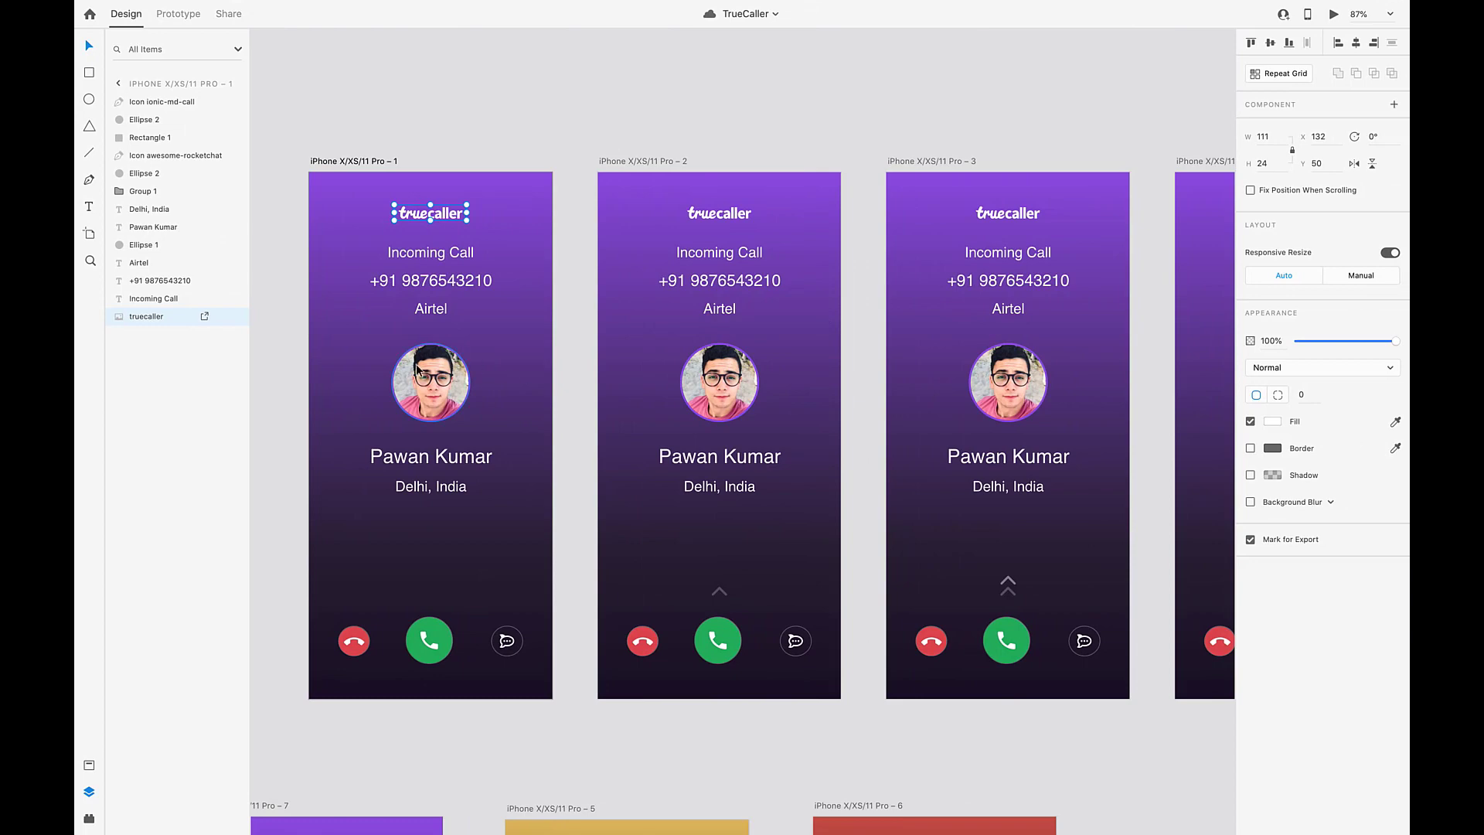
{"action": "scroll", "coordinate": [418, 370], "scroll_direction": "up", "scroll_amount": 5}
{"action": "scroll", "coordinate": [417, 371], "scroll_direction": "down", "scroll_amount": 5}
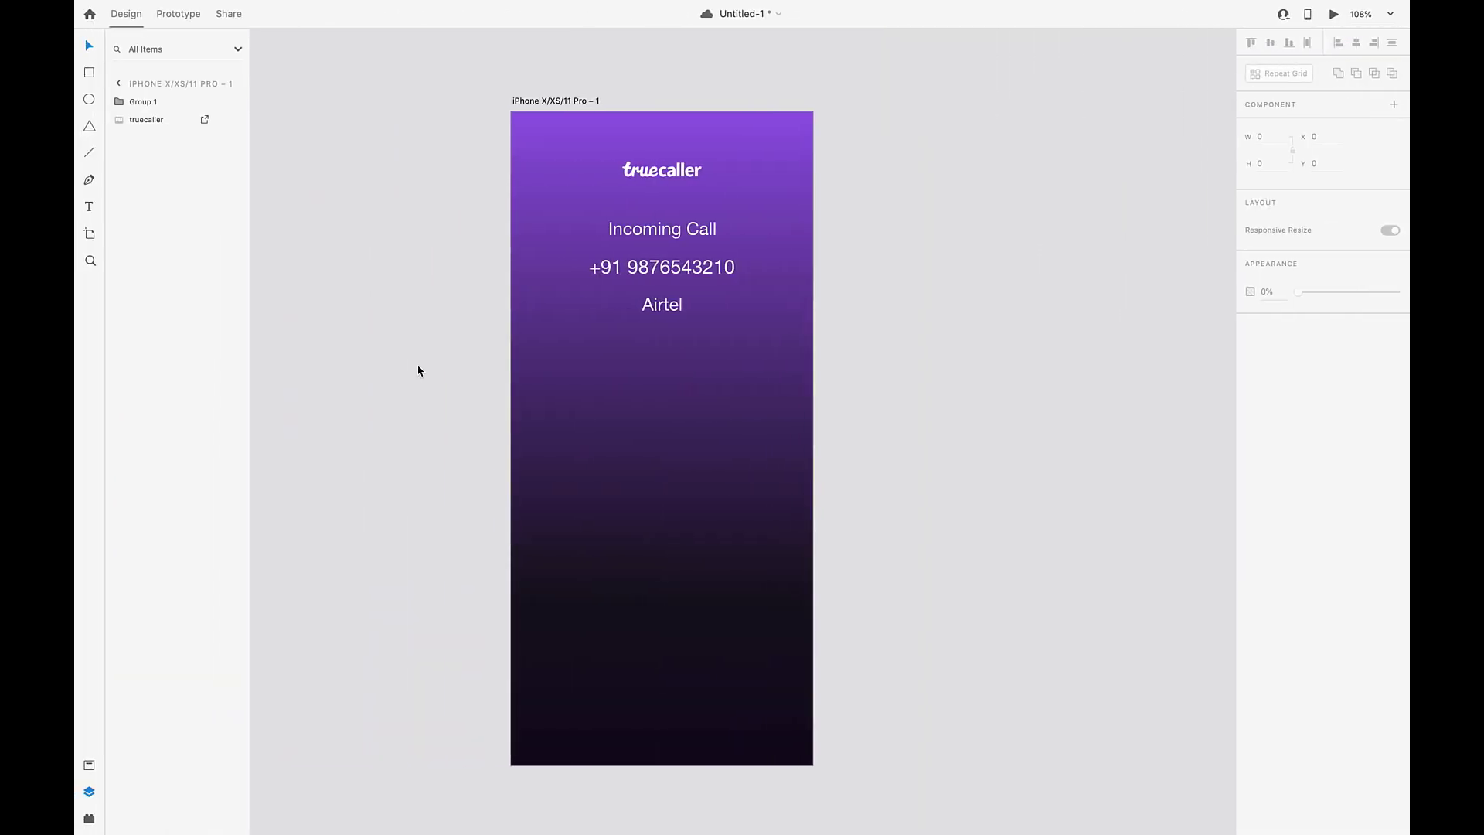
Draw an ellipse about 127 by 120 below the "Airtel" text and centre it horizontally on the artboard
{"action": "left_click", "coordinate": [89, 99]}
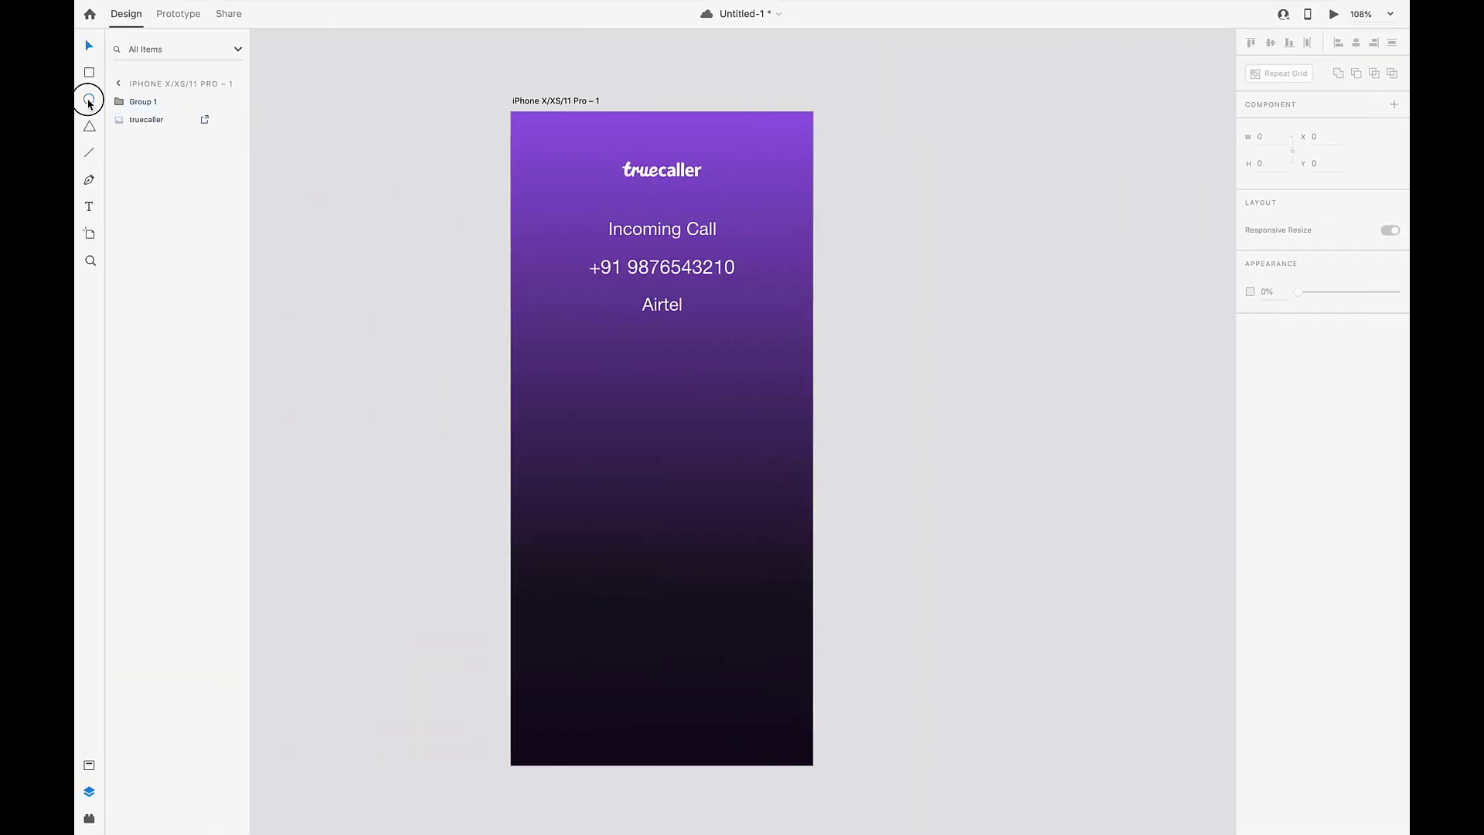
{"action": "left_click", "coordinate": [632, 395]}
{"action": "left_click_drag", "start_coordinate": [632, 395], "coordinate": [735, 491]}
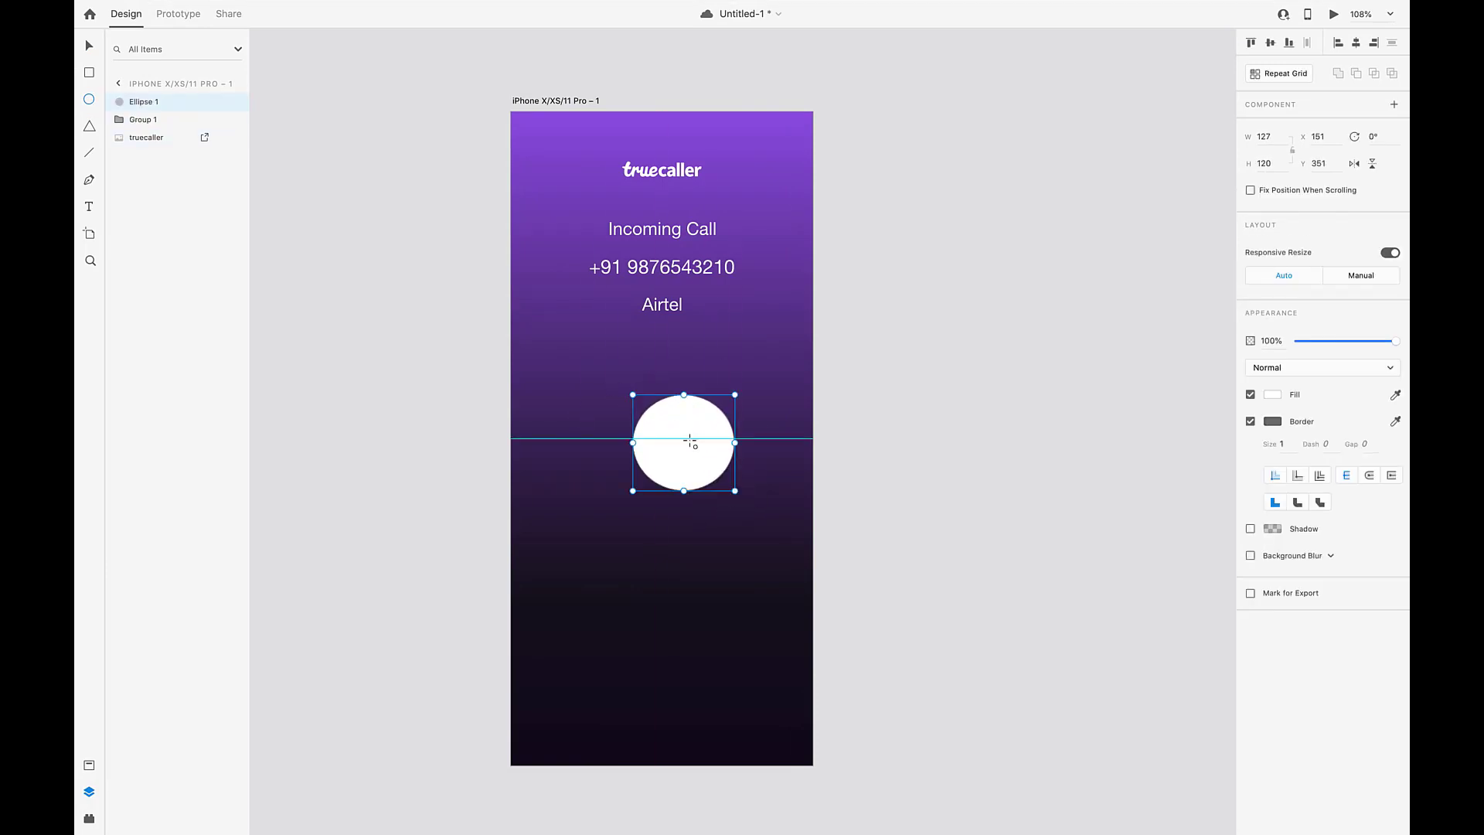
{"action": "key", "text": "v"}
{"action": "left_click_drag", "start_coordinate": [686, 439], "coordinate": [668, 421]}
Make the ellipse a 122 by 122 circle, and move it centred closer below the "Airtel" text
{"action": "left_click", "coordinate": [1274, 139]}
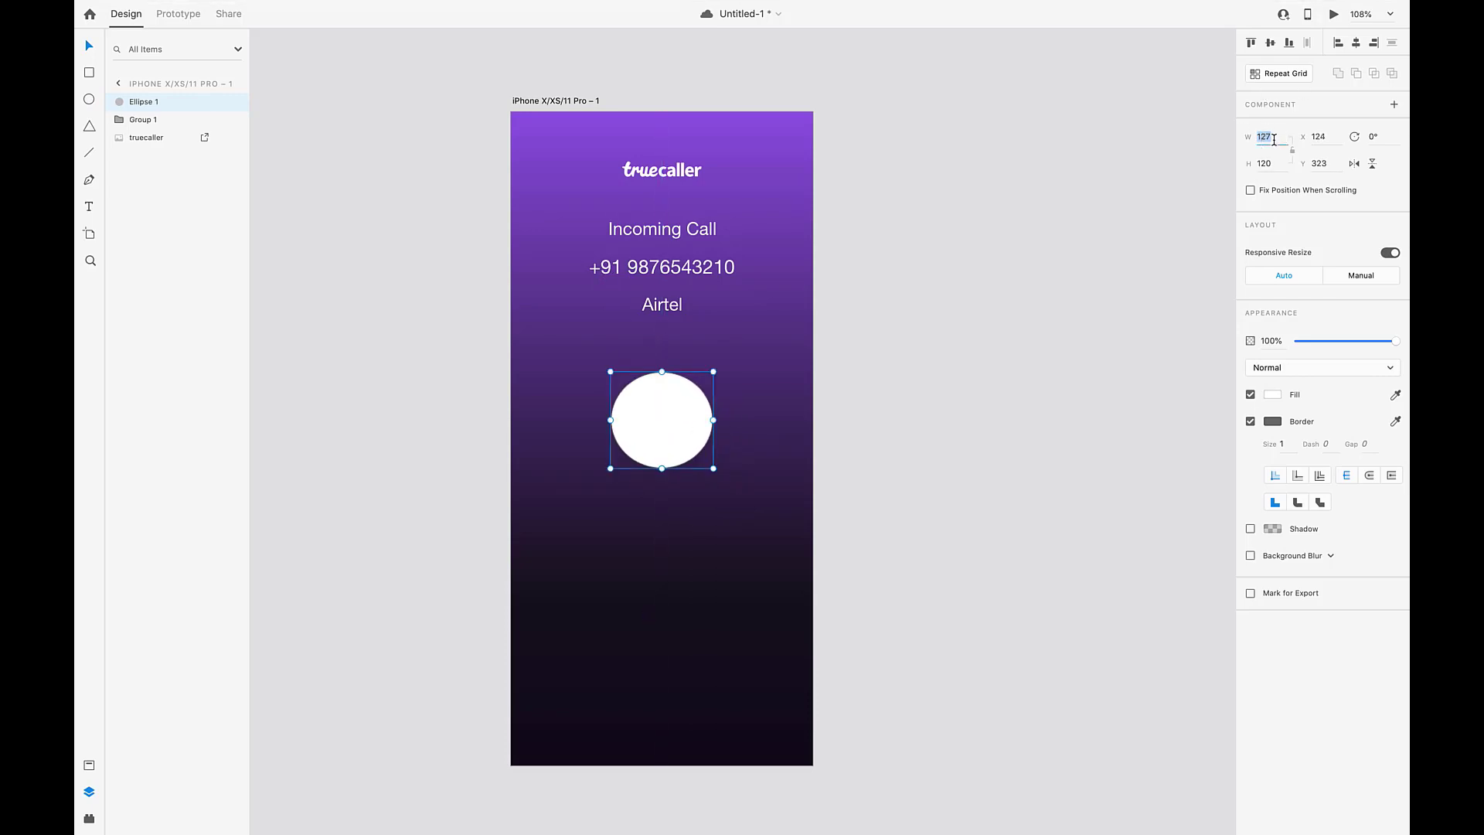
{"action": "type", "text": "122"}
{"action": "key", "text": "Return"}
{"action": "left_click", "coordinate": [1279, 161]}
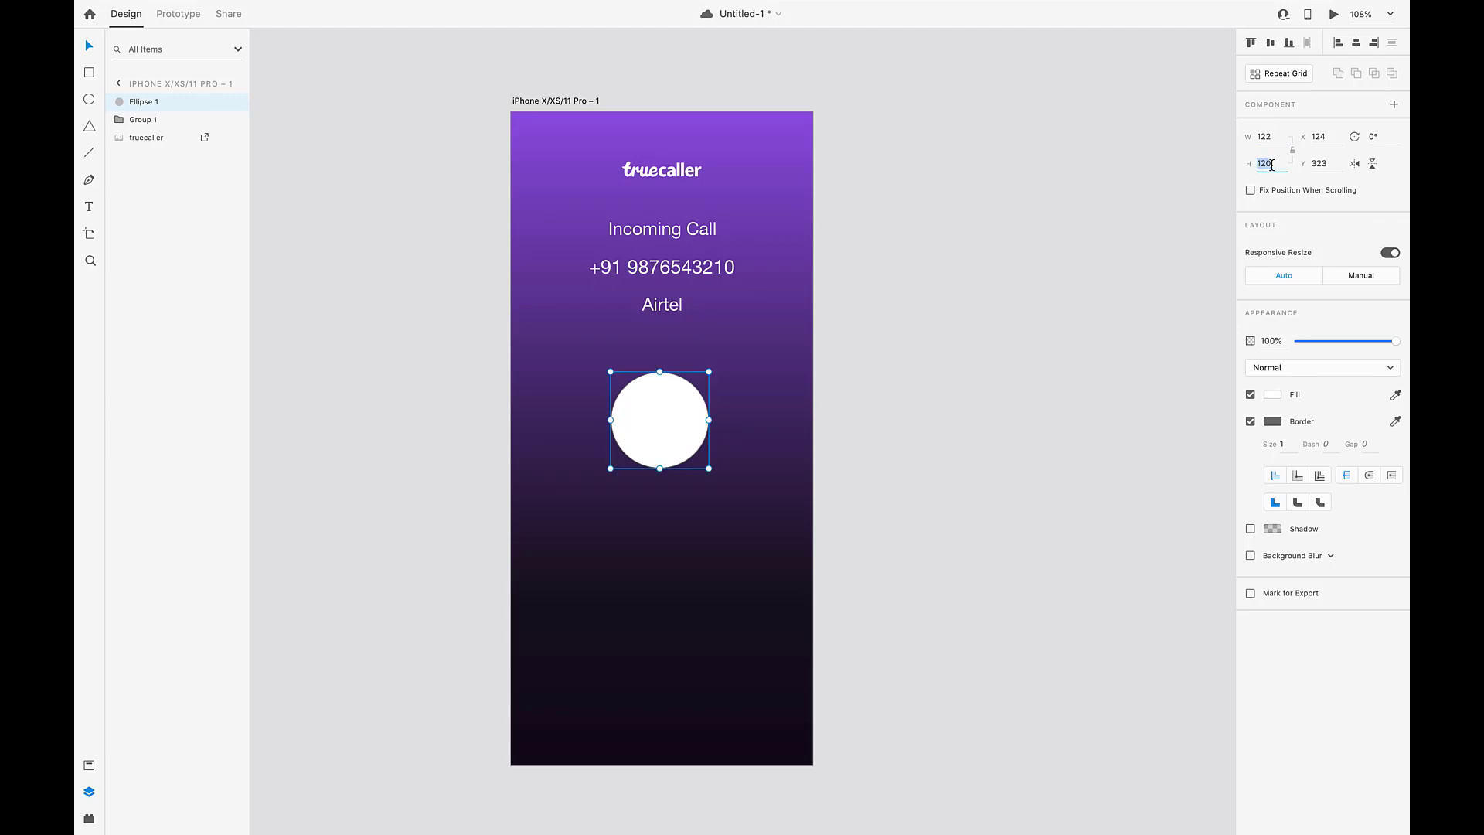
{"action": "type", "text": "122"}
{"action": "key", "text": "Return"}
{"action": "mouse_move", "coordinate": [688, 404]}
{"action": "left_mouse_down"}
{"action": "mouse_move", "coordinate": [669, 409]}
{"action": "mouse_move", "coordinate": [669, 387]}
{"action": "mouse_move", "coordinate": [663, 400]}
{"action": "left_mouse_up"}
{"action": "left_click", "coordinate": [654, 546]}
{"action": "left_click", "coordinate": [608, 585]}
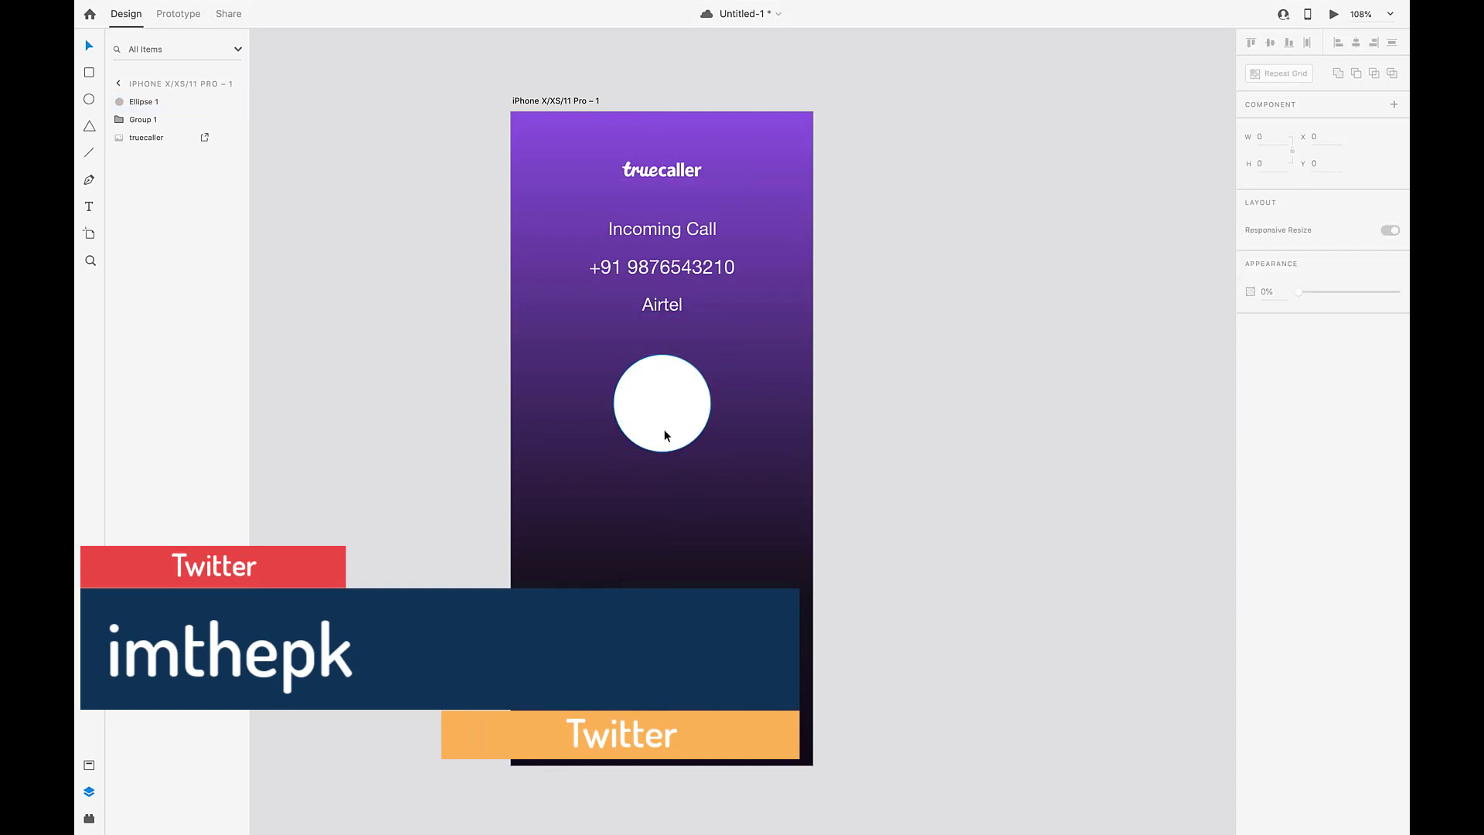
Select the white circle and open the UI Faces plugin for it
{"action": "scroll", "coordinate": [664, 430], "scroll_direction": "up", "scroll_amount": 5}
{"action": "scroll", "coordinate": [635, 395], "scroll_direction": "down", "scroll_amount": 5}
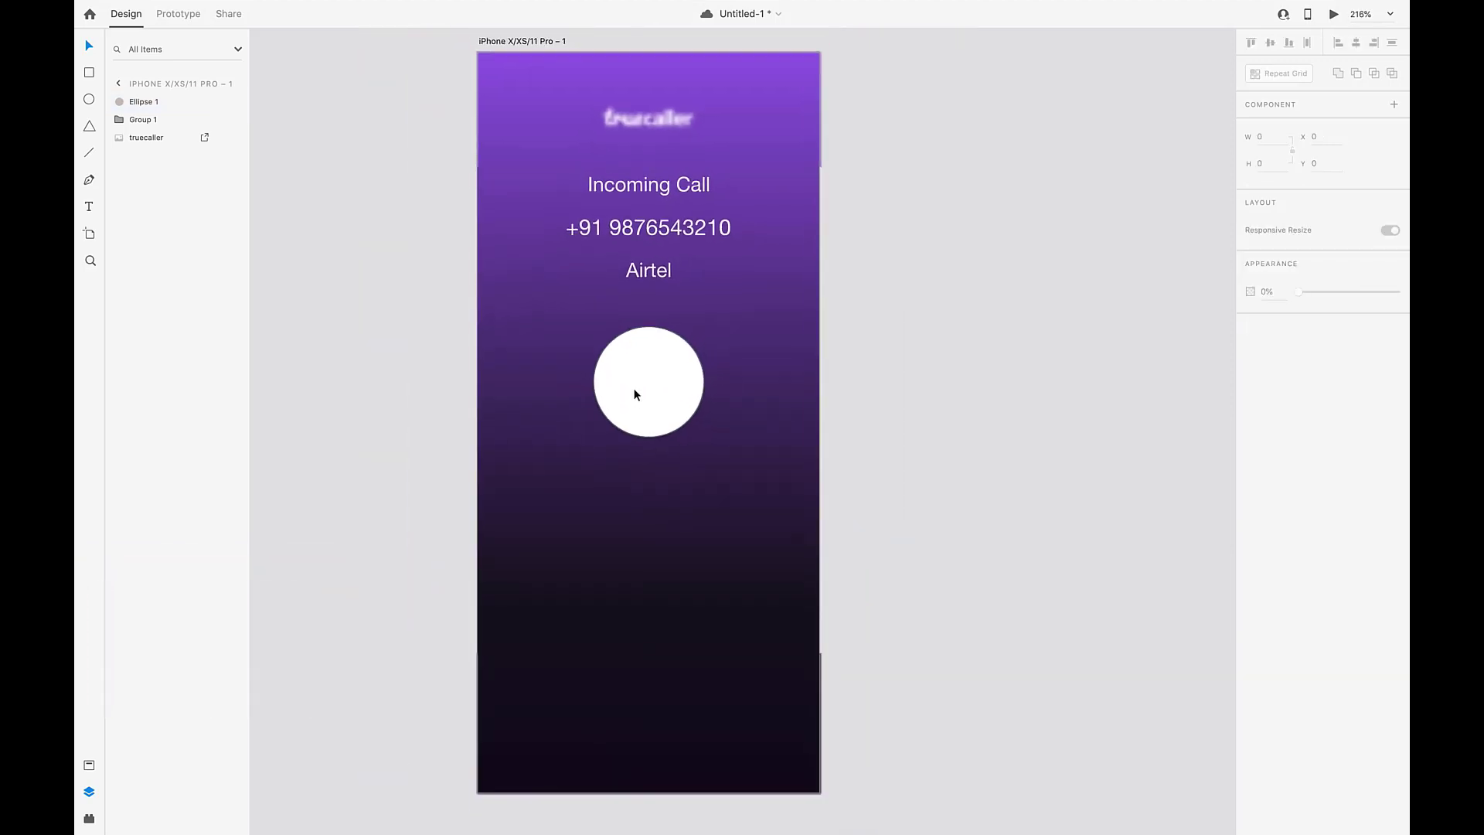
{"action": "left_click", "coordinate": [633, 391]}
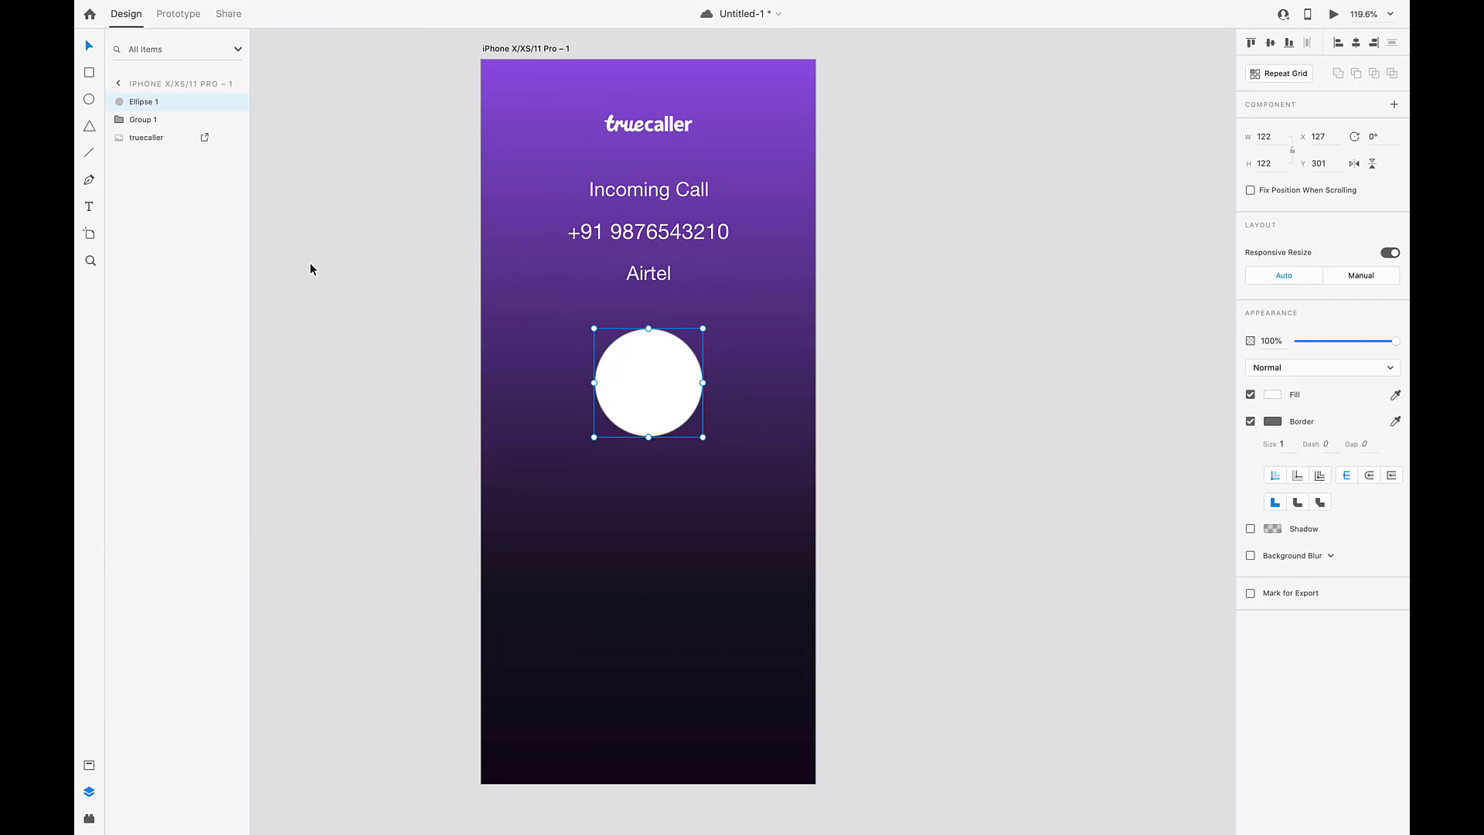
{"action": "left_click", "coordinate": [89, 819]}
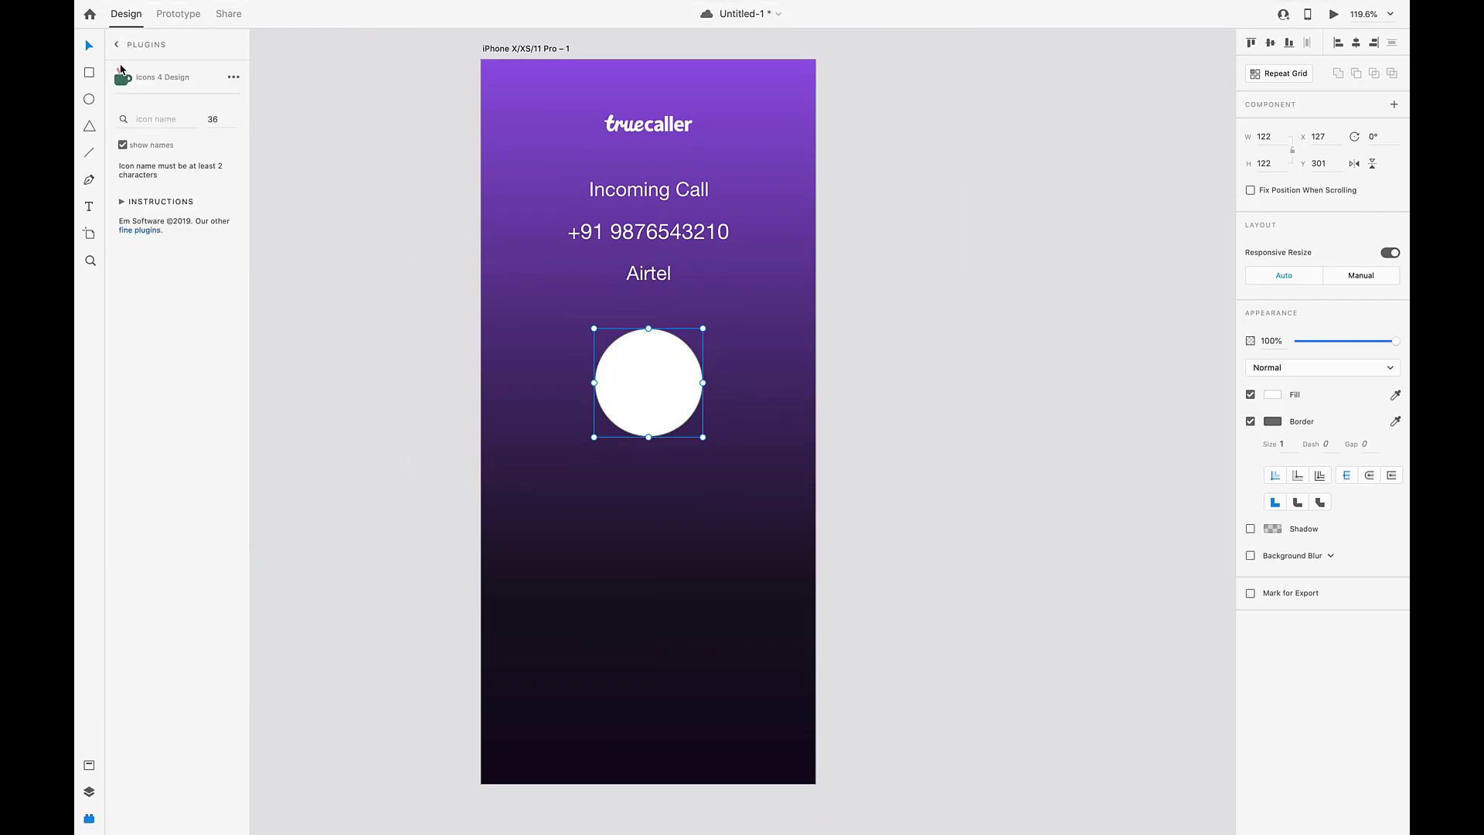
{"action": "left_click", "coordinate": [117, 46]}
{"action": "left_click", "coordinate": [175, 246]}
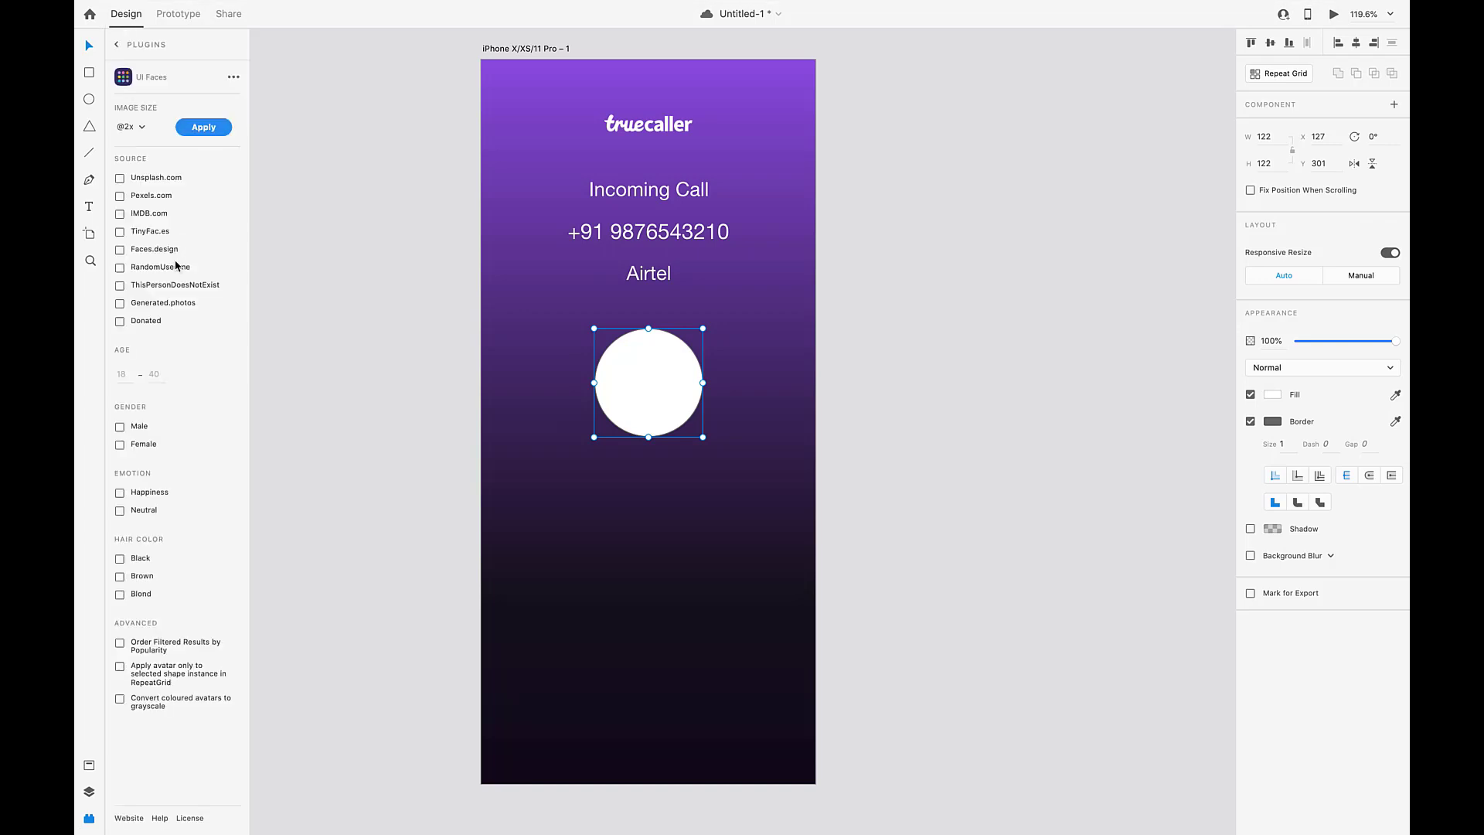
Try to fill the circle with an avatar from TinyFac.es and Faces.design, filtered to age 18–25, Male and Happiness
{"action": "left_click", "coordinate": [120, 232]}
{"action": "left_click", "coordinate": [120, 250]}
{"action": "left_click", "coordinate": [120, 375]}
{"action": "type", "text": "18"}
{"action": "left_click", "coordinate": [152, 374]}
{"action": "left_click", "coordinate": [195, 133]}
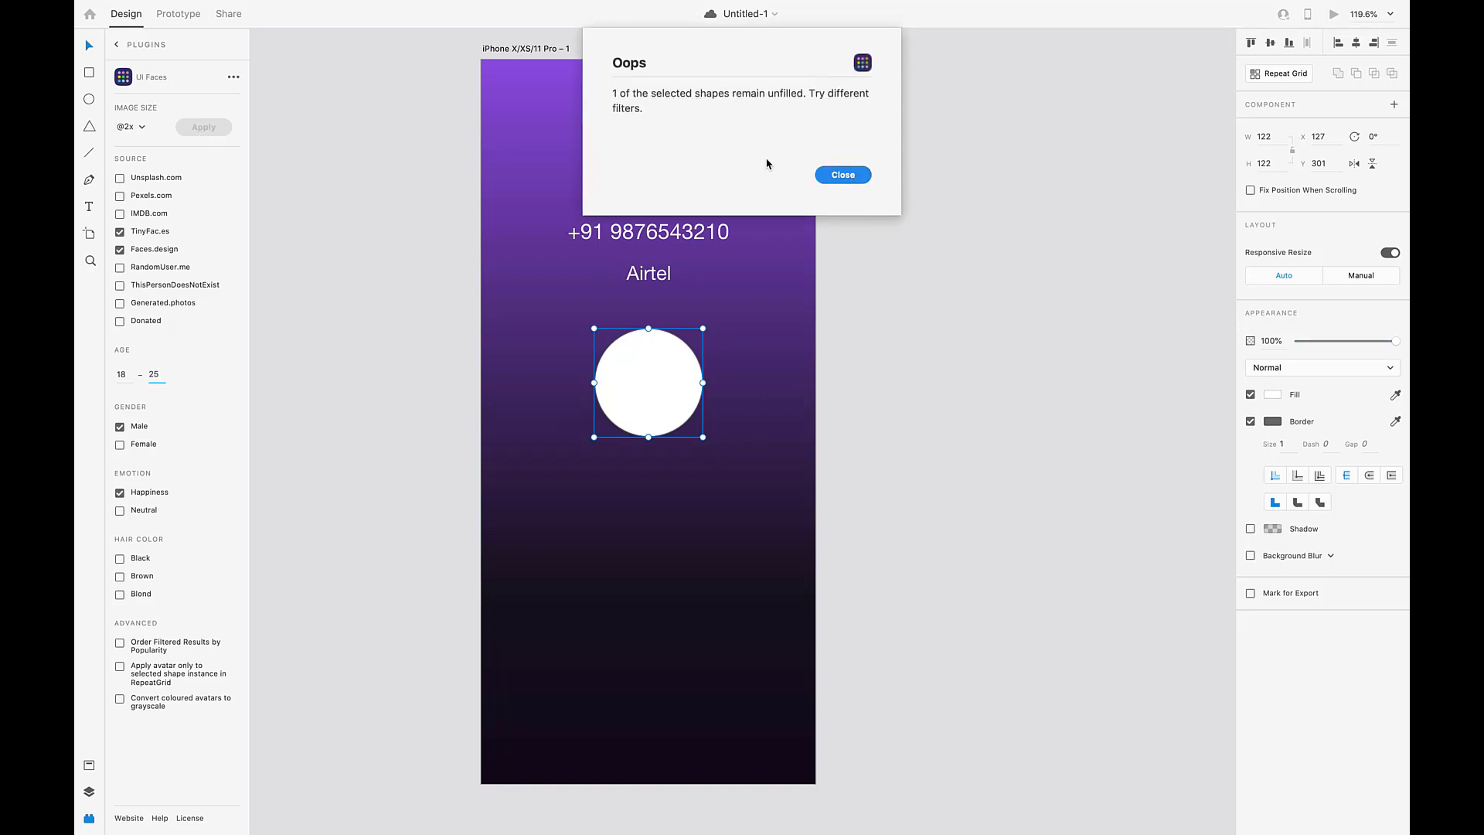
{"action": "left_click", "coordinate": [843, 175]}
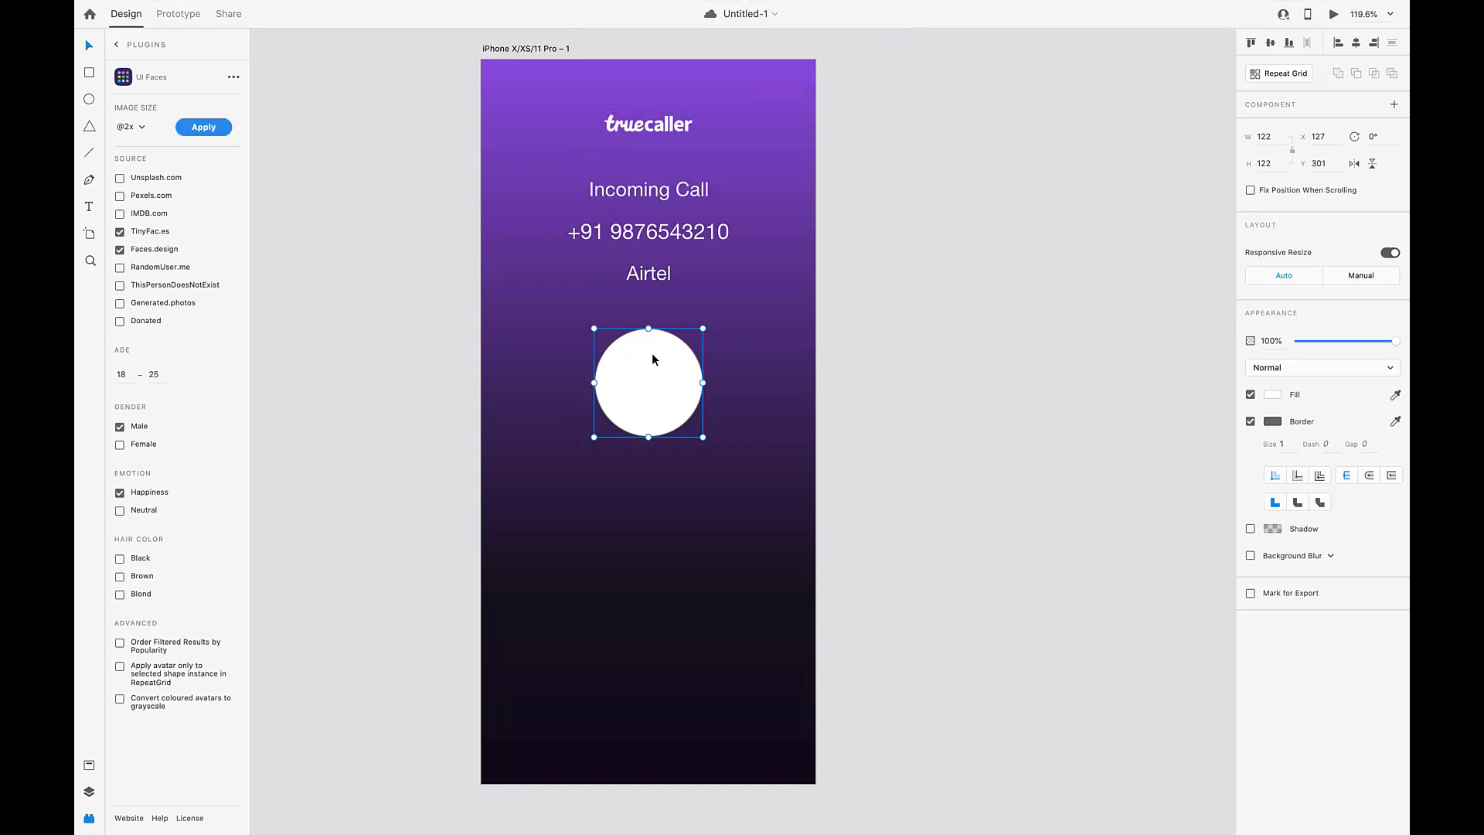
{"action": "left_click", "coordinate": [197, 129]}
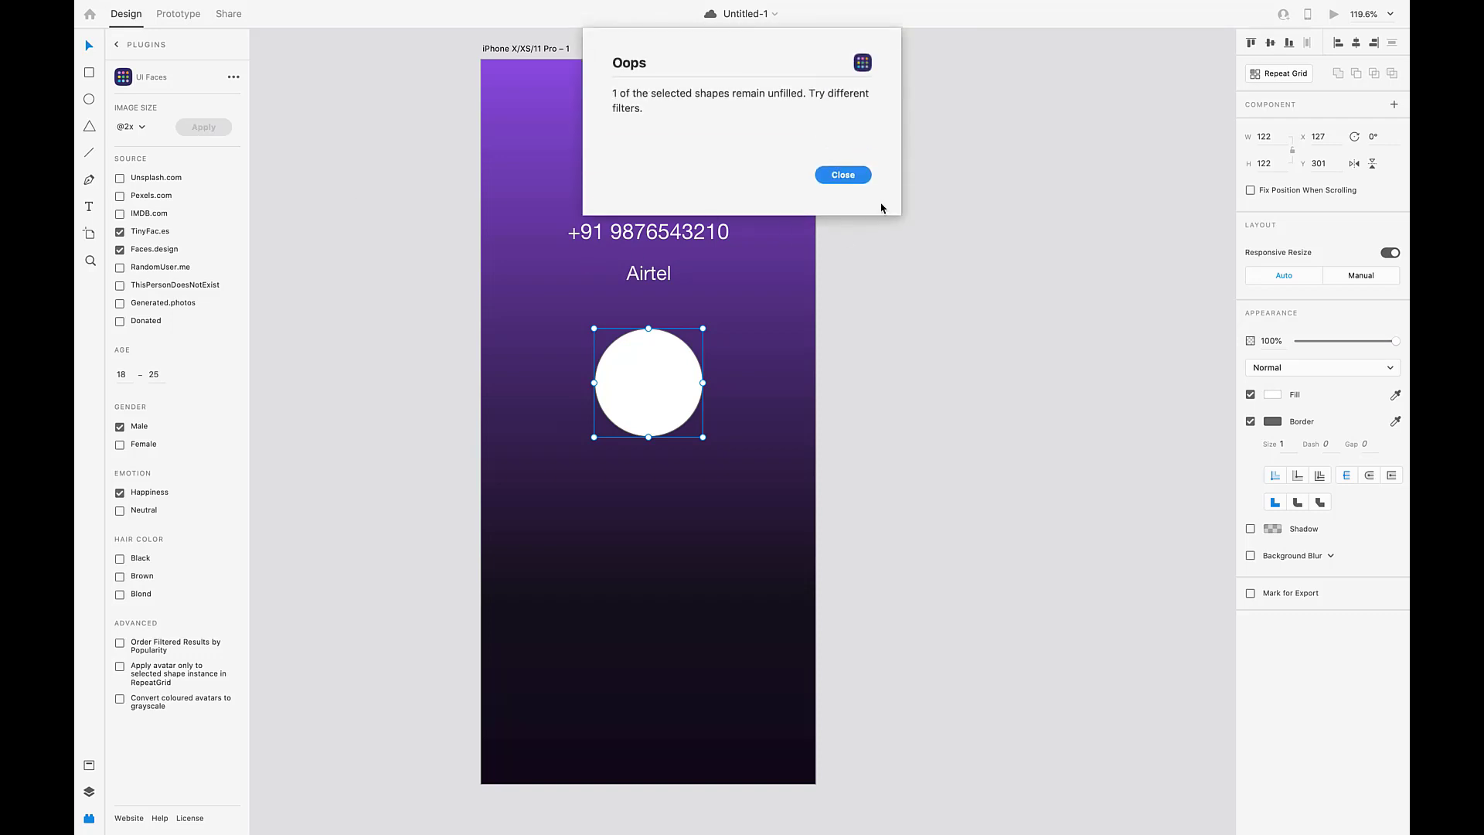
{"action": "left_click", "coordinate": [842, 175]}
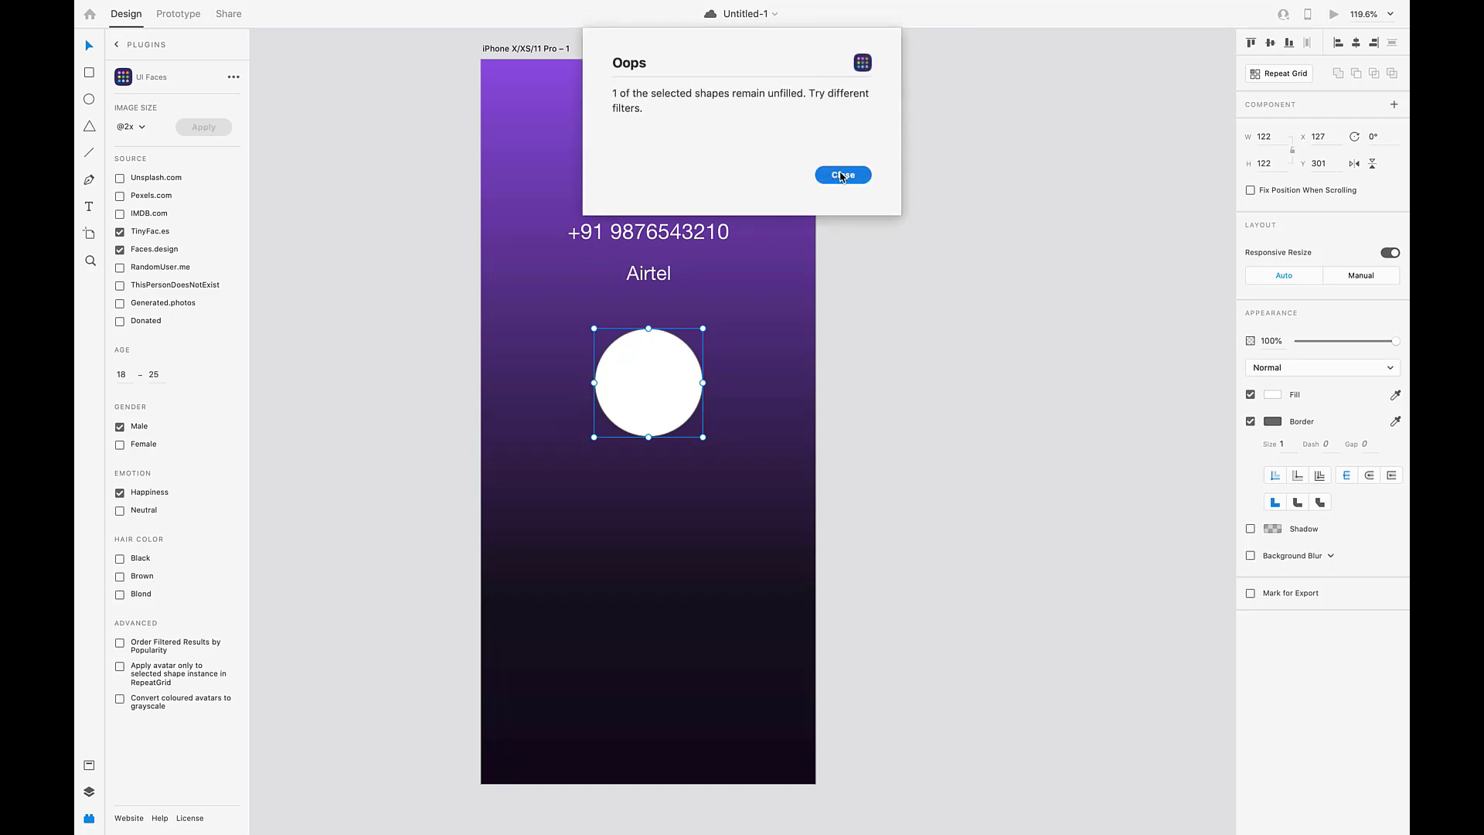
Clear the Happiness emotion filter, fill the circle with an avatar, and compare it with the TrueCaller document's profile picture
{"action": "left_click", "coordinate": [120, 493]}
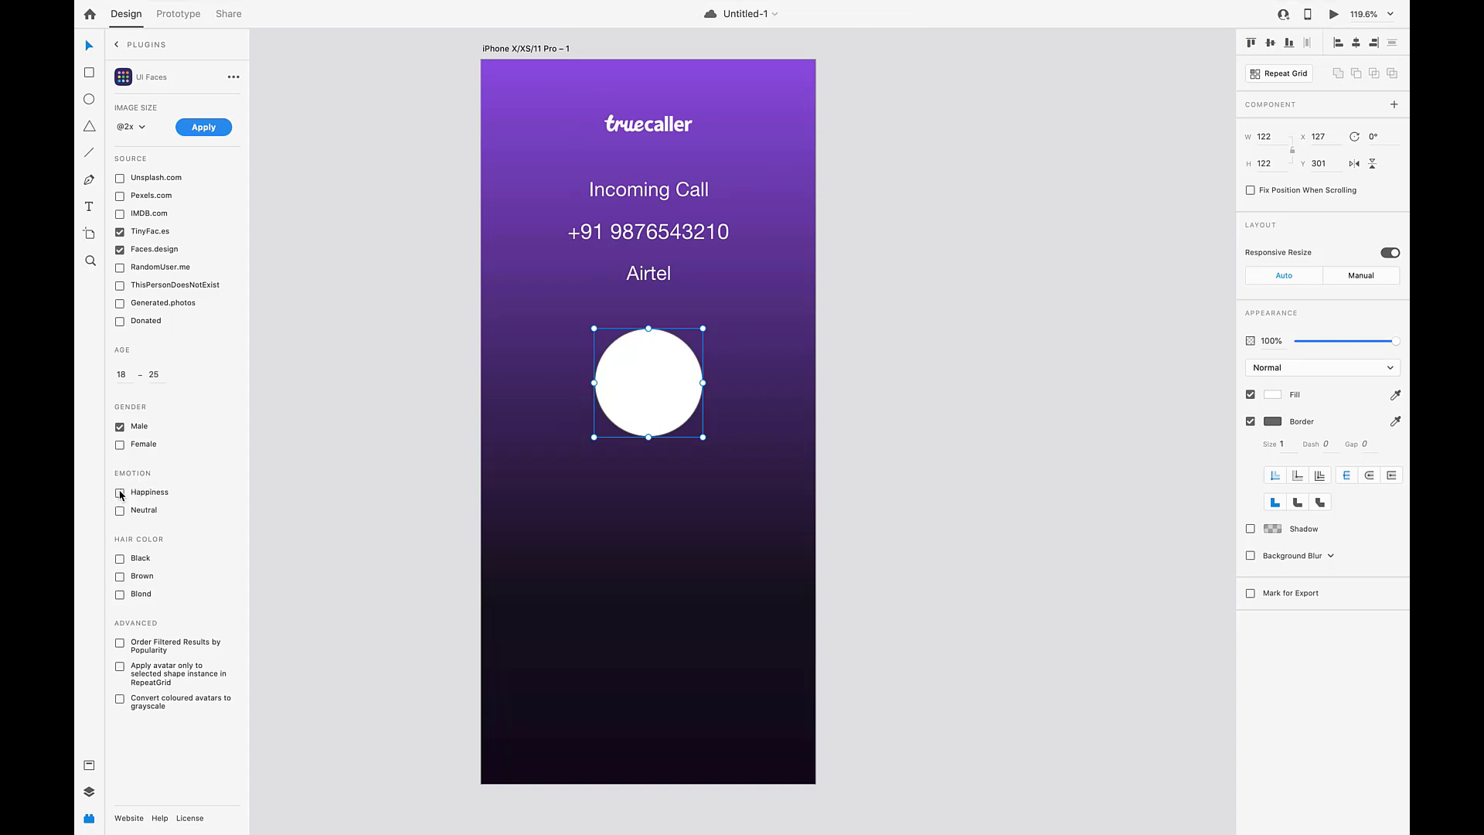
{"action": "left_click", "coordinate": [203, 125]}
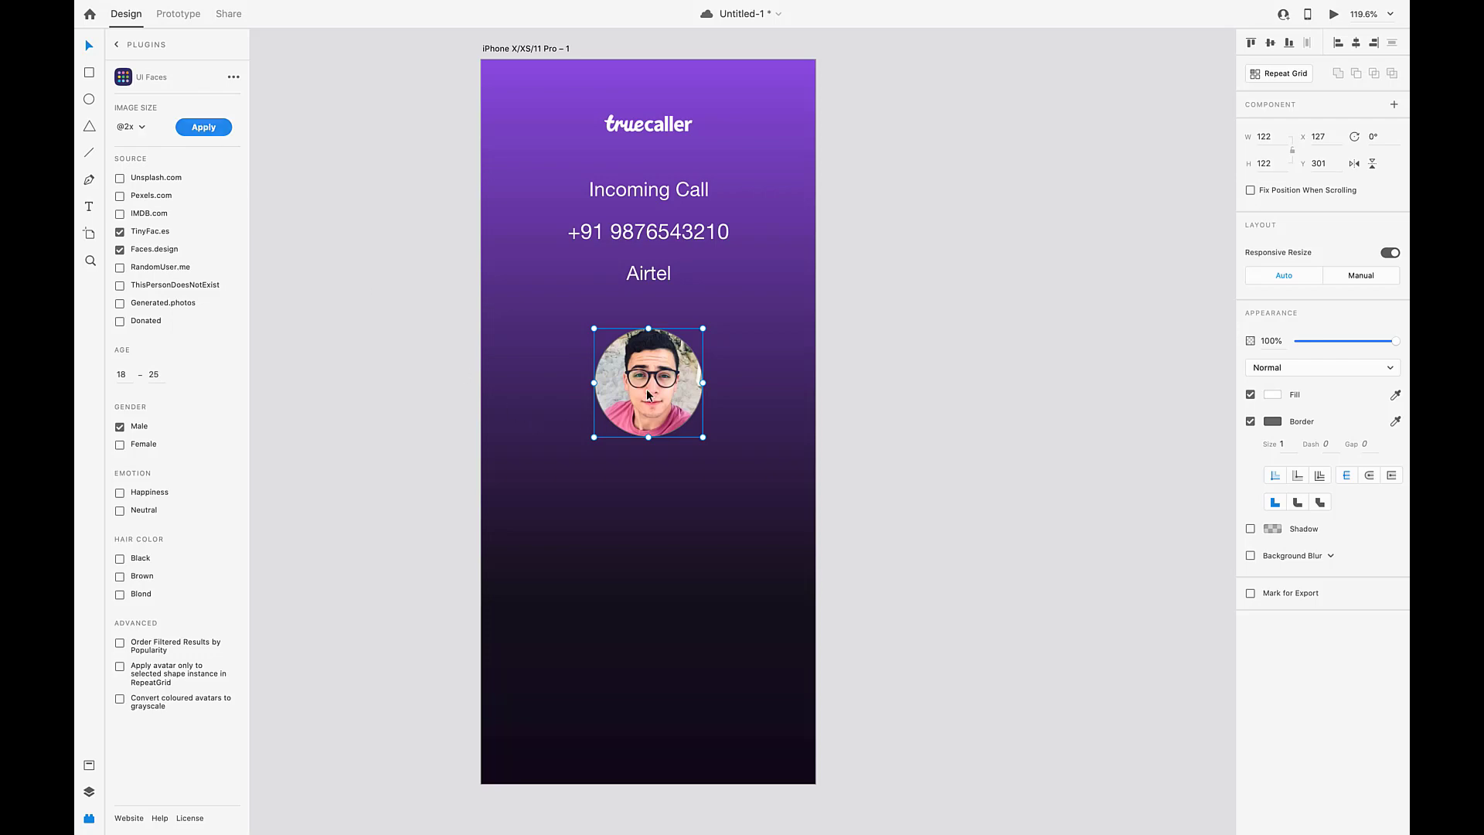
{"action": "left_click", "coordinate": [654, 601]}
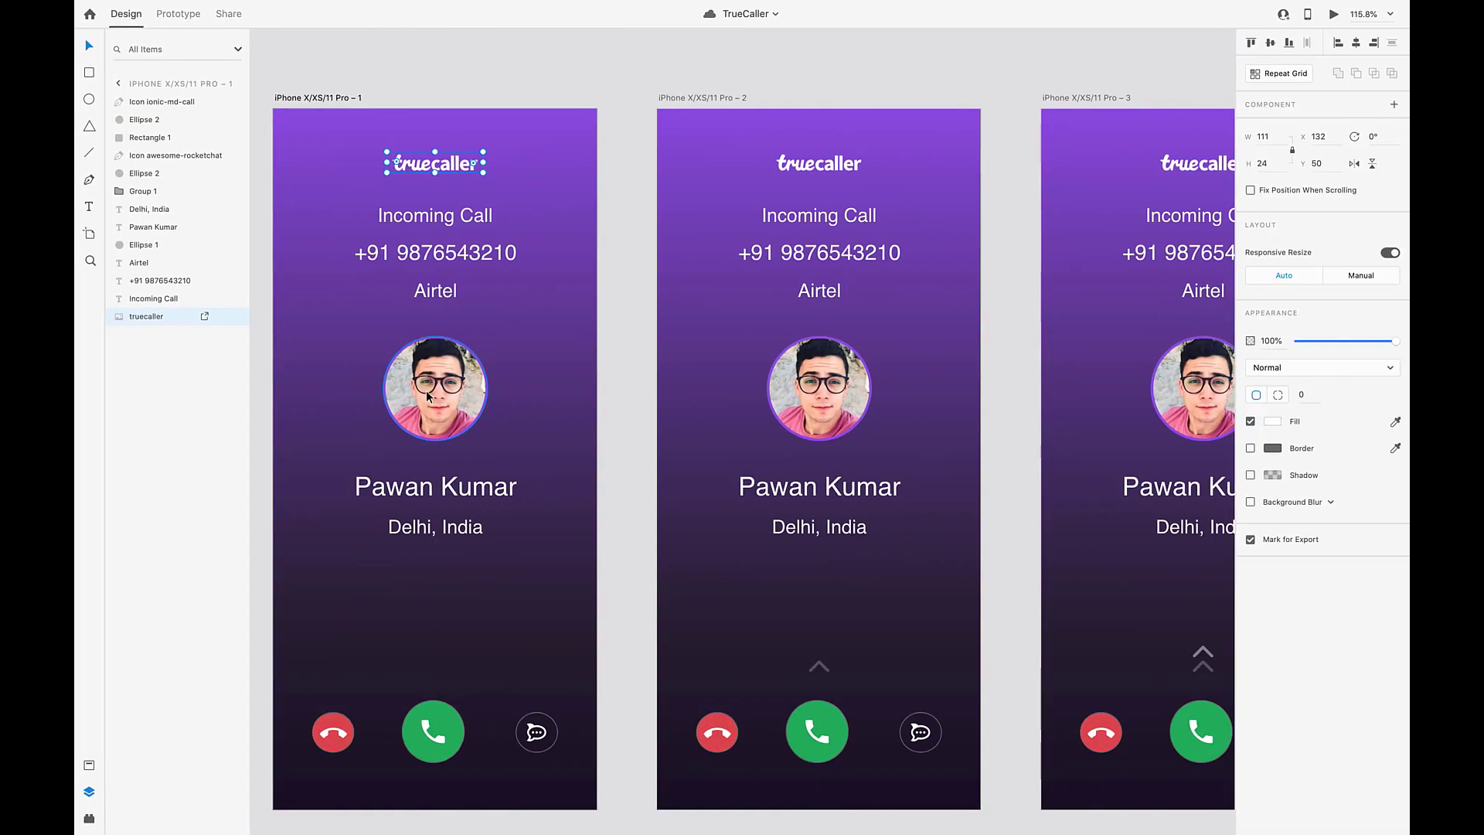
{"action": "scroll", "coordinate": [427, 396], "scroll_direction": "up", "scroll_amount": 5}
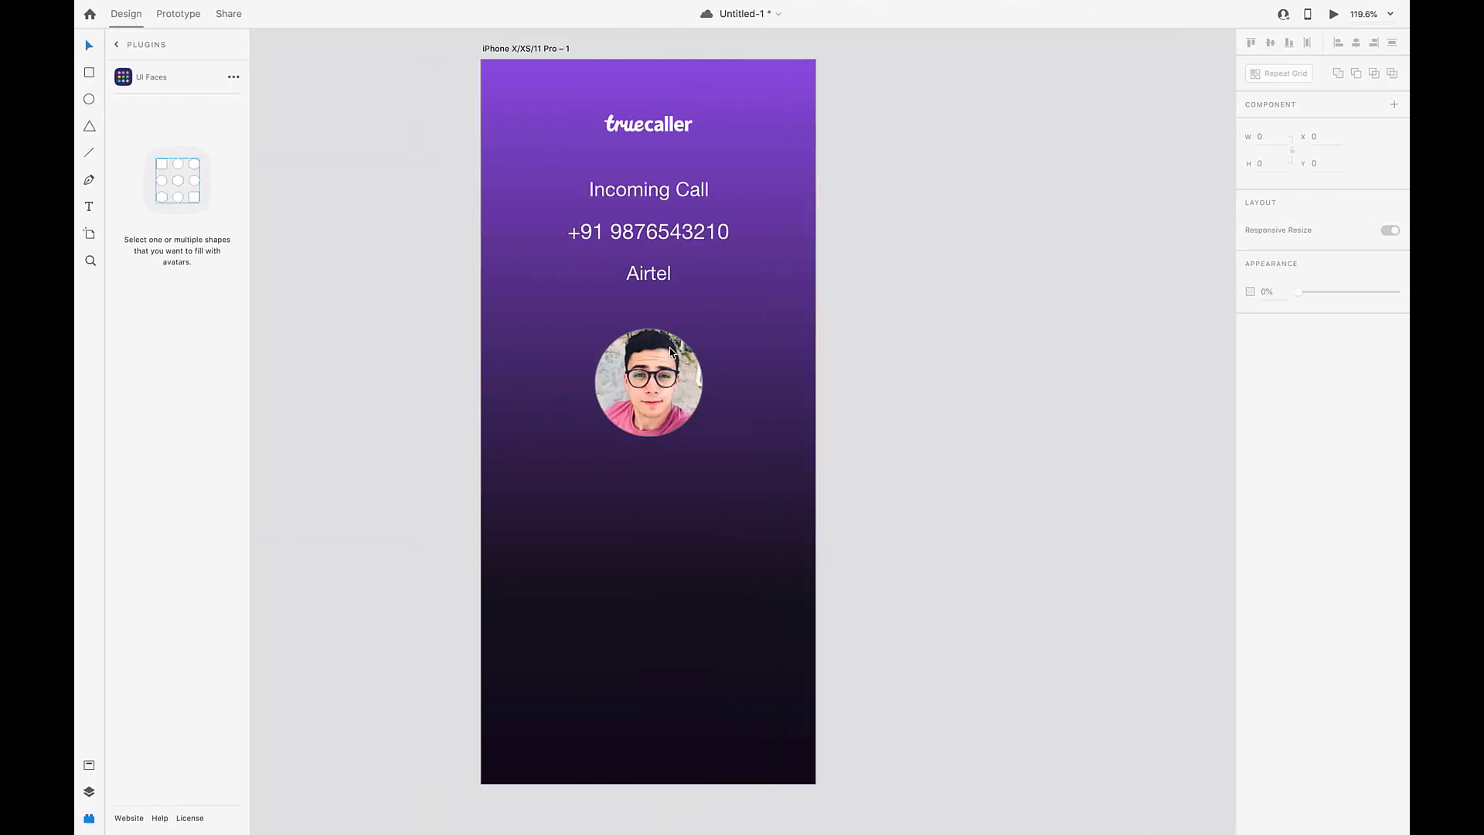
{"action": "scroll", "coordinate": [670, 353], "scroll_direction": "up", "scroll_amount": 3}
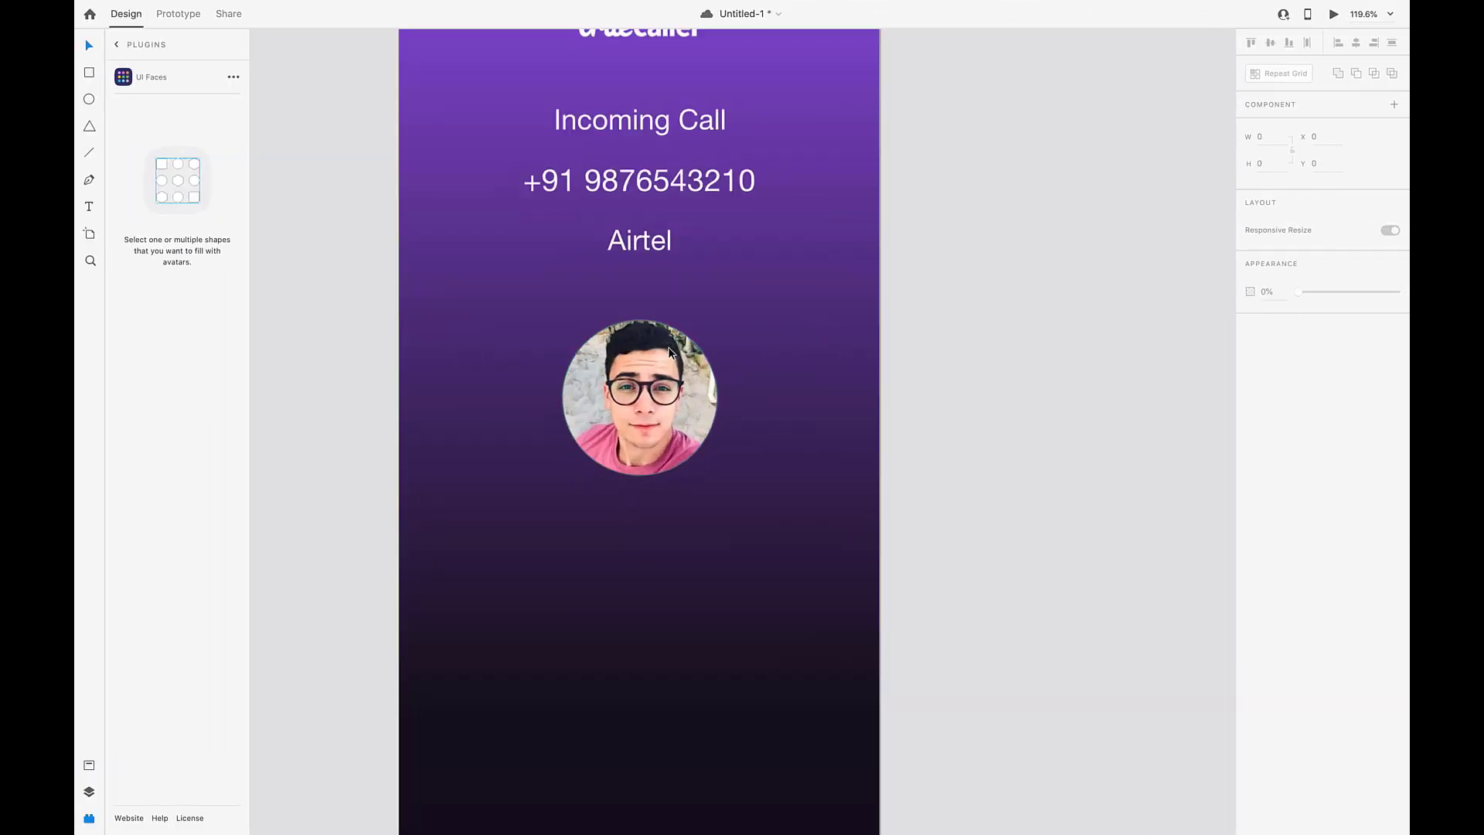
Give the profile picture circle a border of size 3 in the purple #603F96 sampled from the background
{"action": "left_click", "coordinate": [587, 400]}
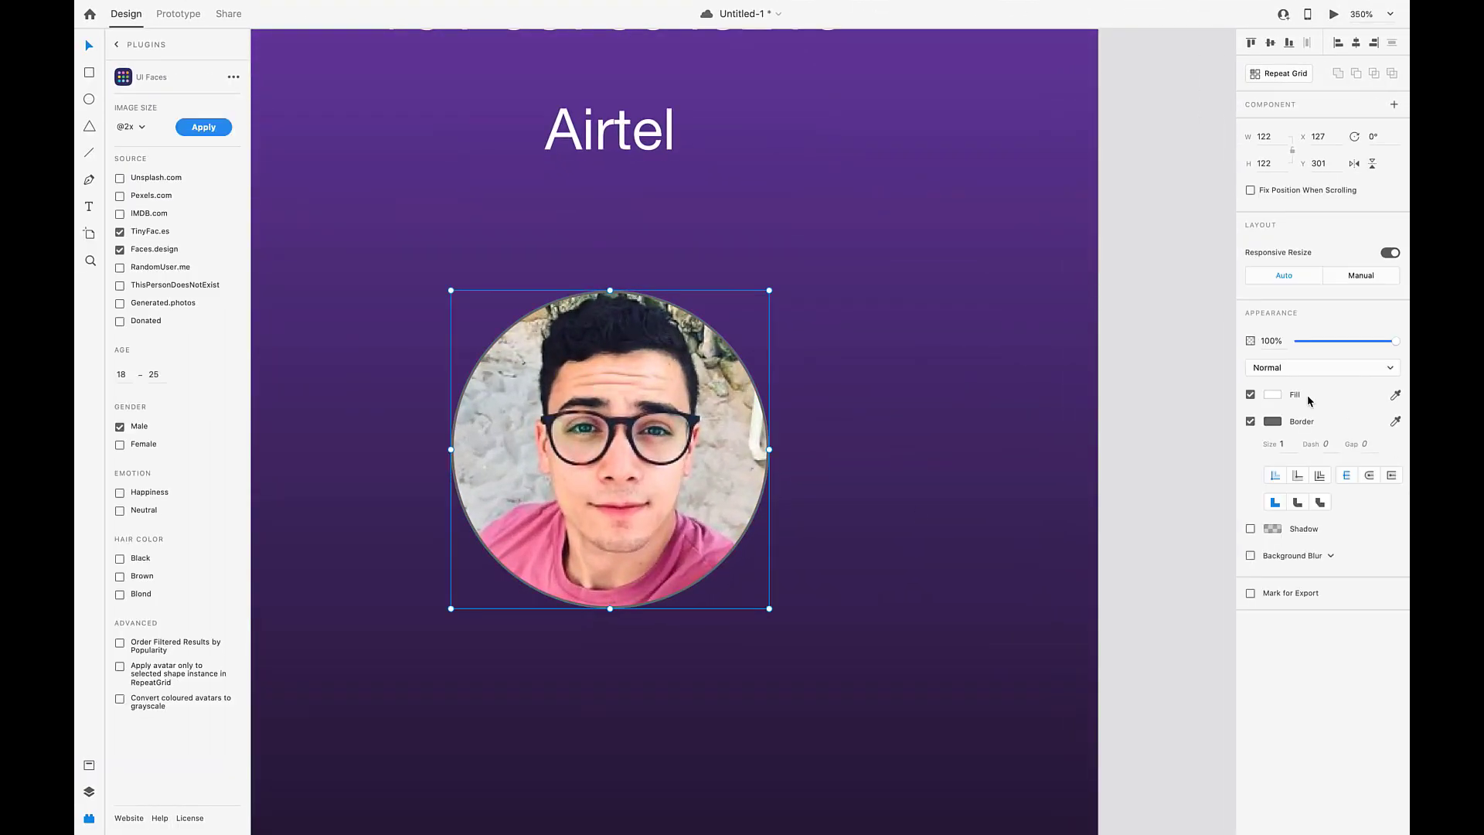
{"action": "left_click", "coordinate": [1271, 422]}
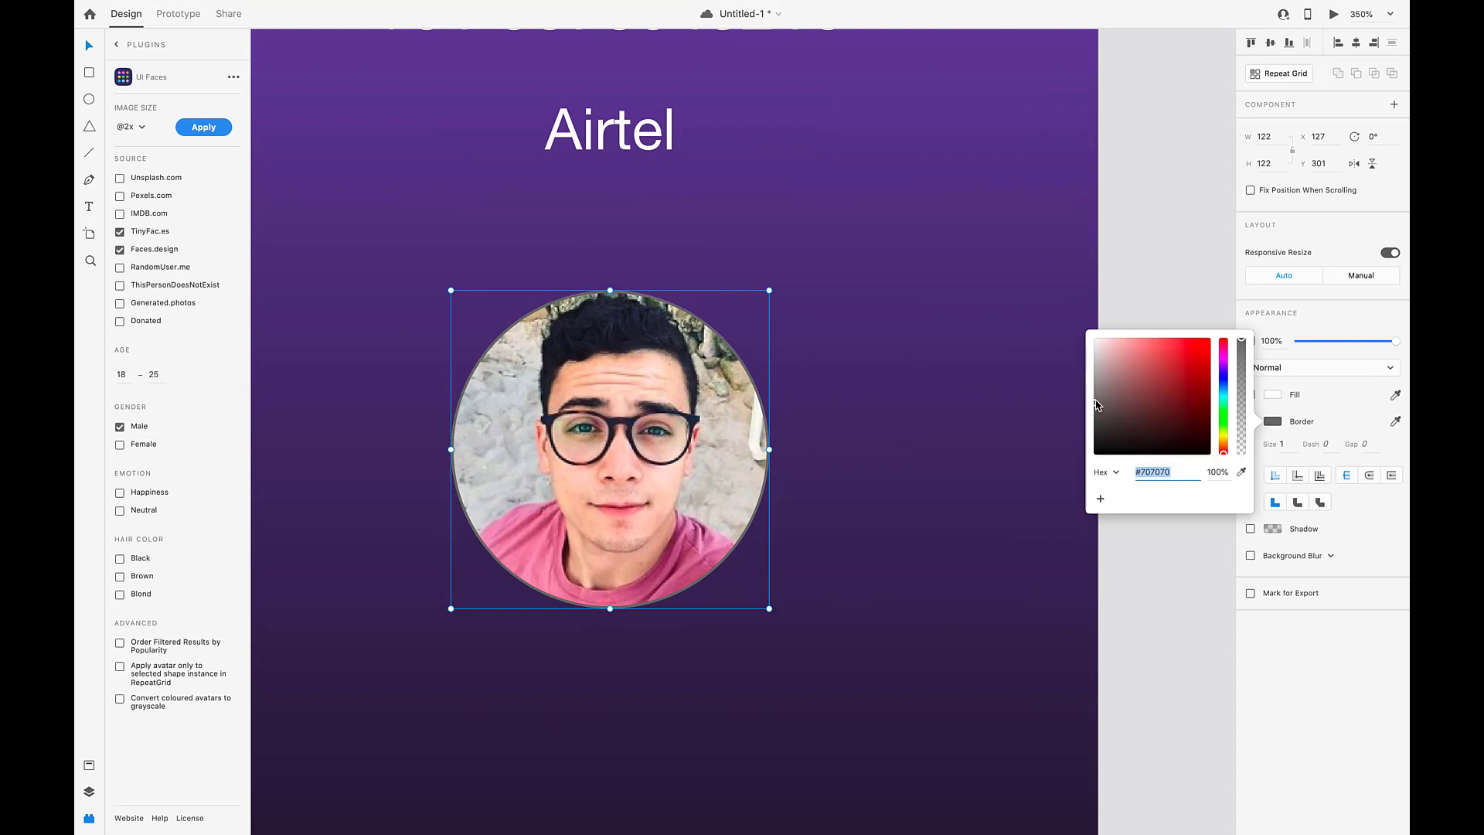
{"action": "left_click", "coordinate": [1241, 473]}
{"action": "left_click", "coordinate": [878, 82]}
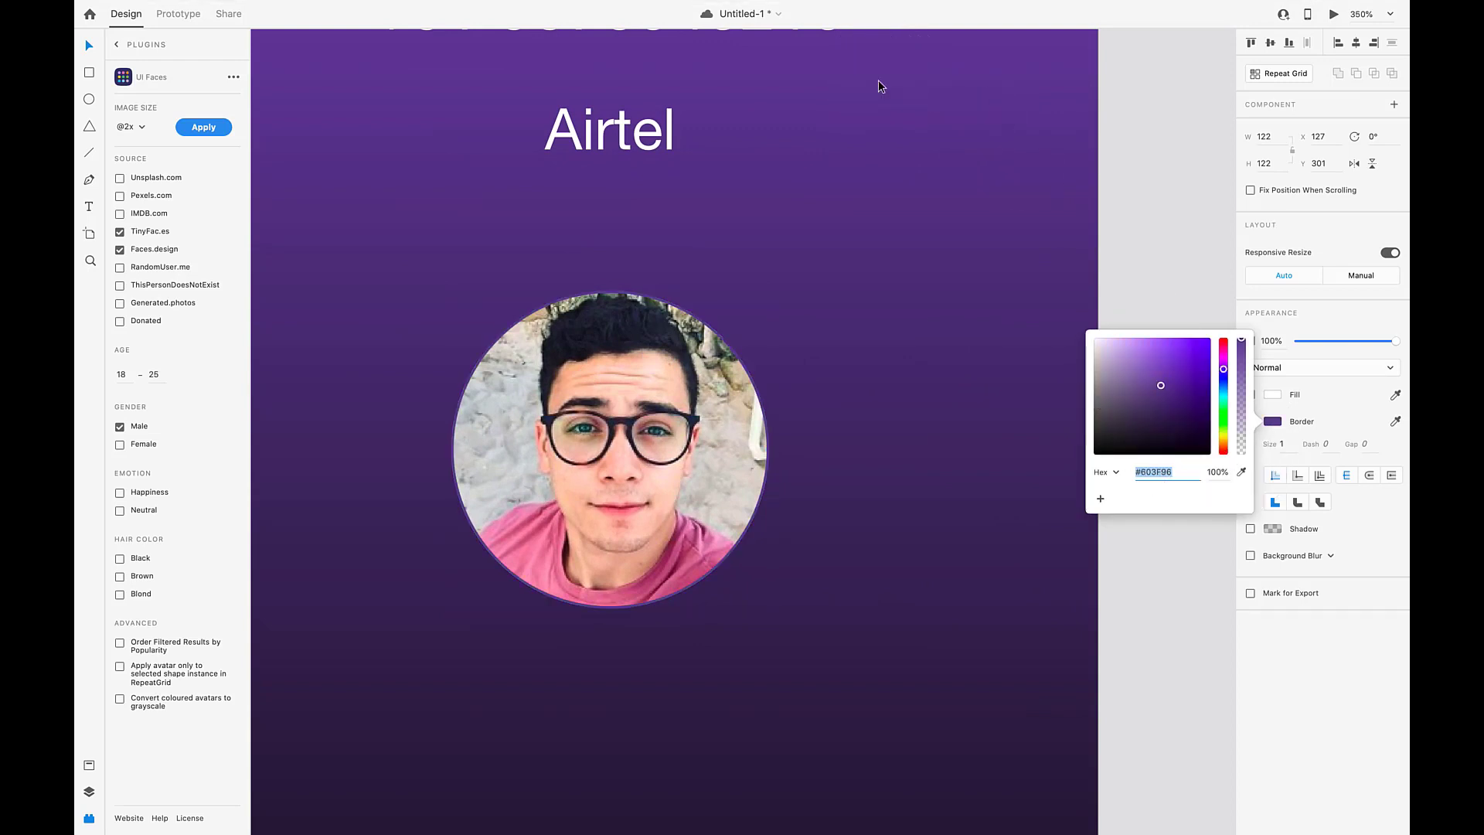
{"action": "left_click", "coordinate": [1282, 442]}
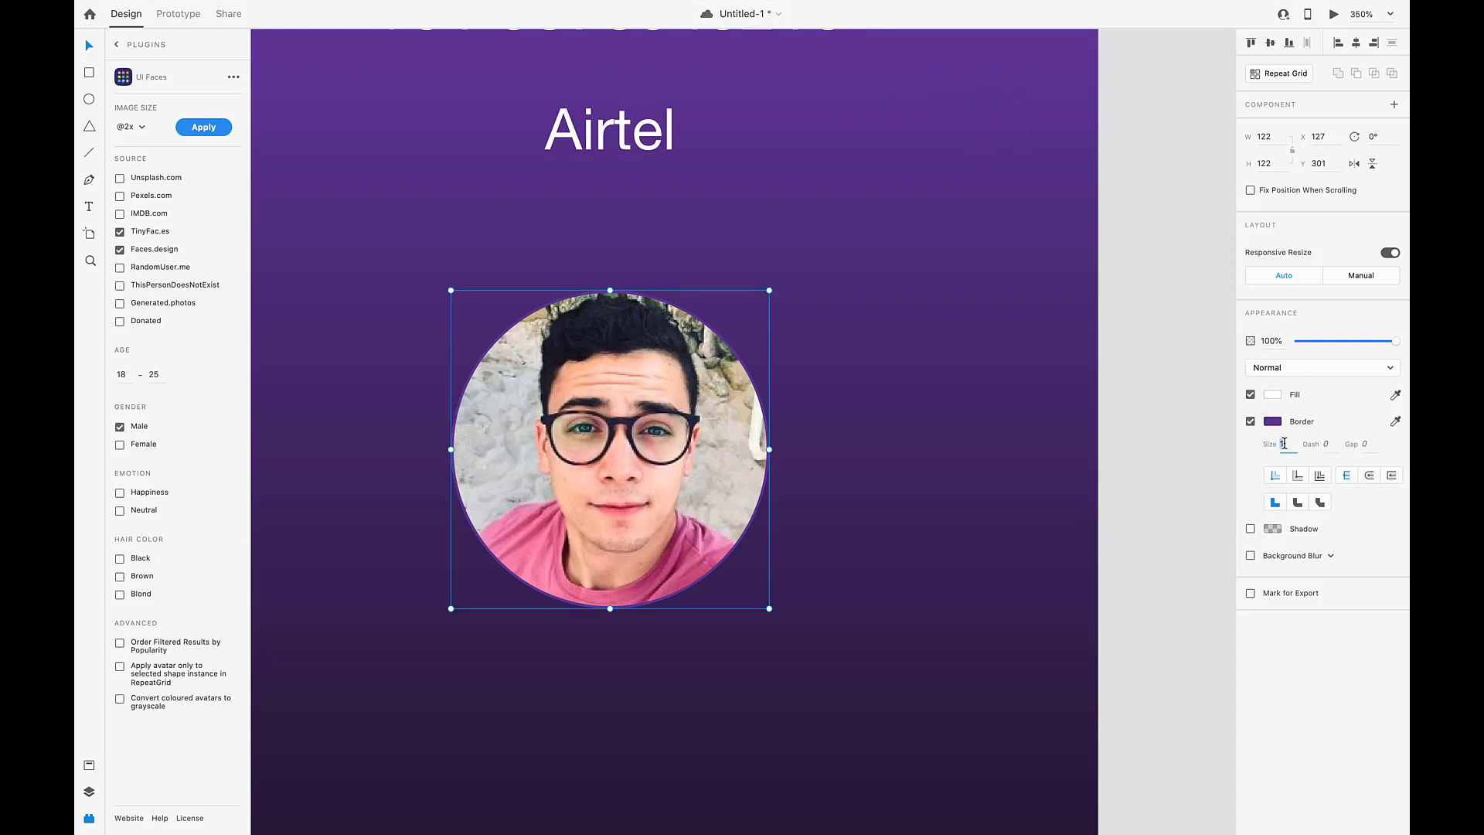
{"action": "type", "text": "3"}
{"action": "key", "text": "Return"}
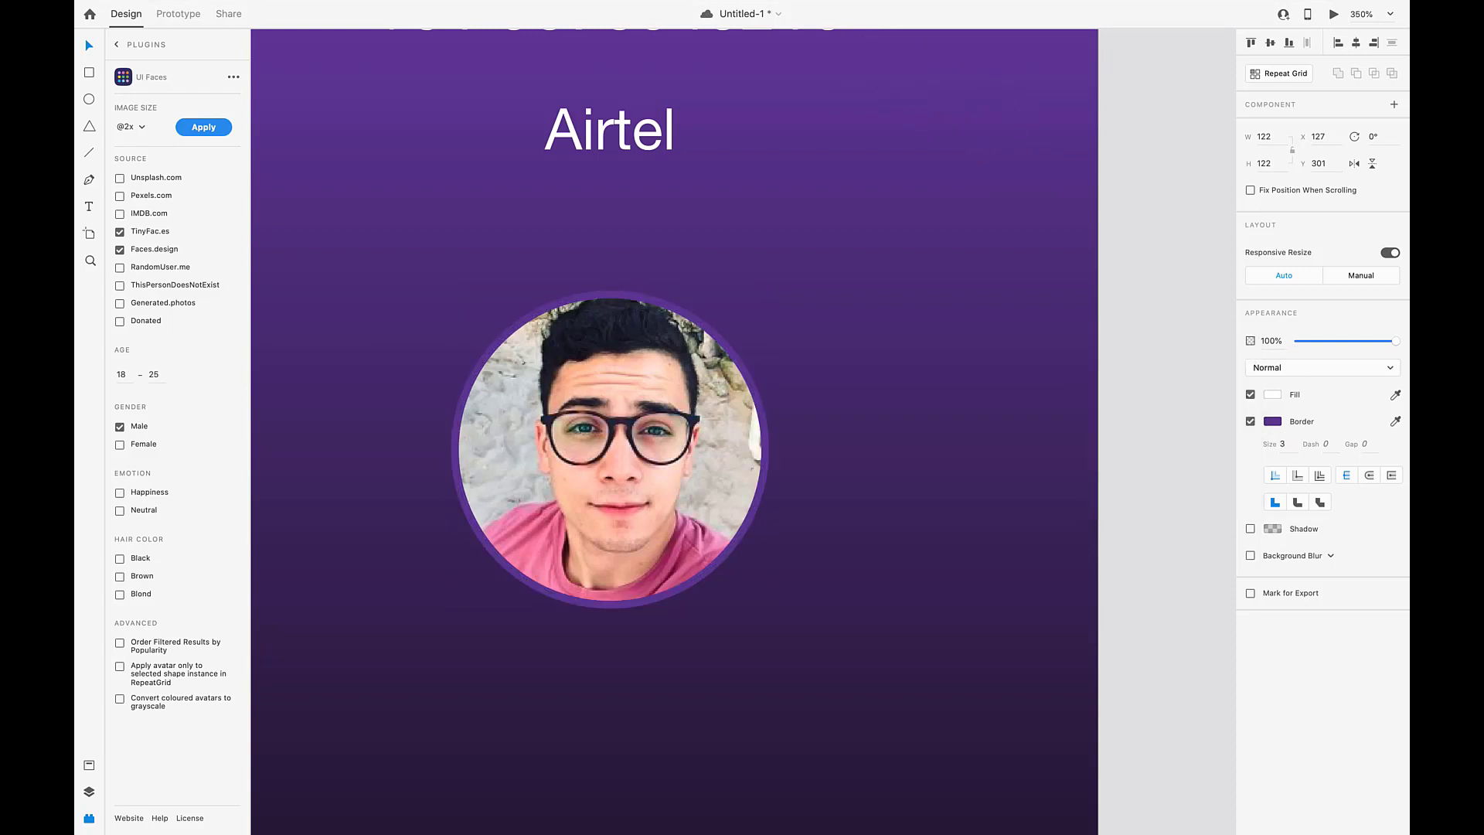
{"action": "left_click", "coordinate": [694, 406]}
Duplicate the group of three caller texts and place the copy directly below the profile picture
{"action": "scroll", "coordinate": [694, 407], "scroll_direction": "up", "scroll_amount": 5}
{"action": "scroll", "coordinate": [694, 407], "scroll_direction": "down", "scroll_amount": 5}
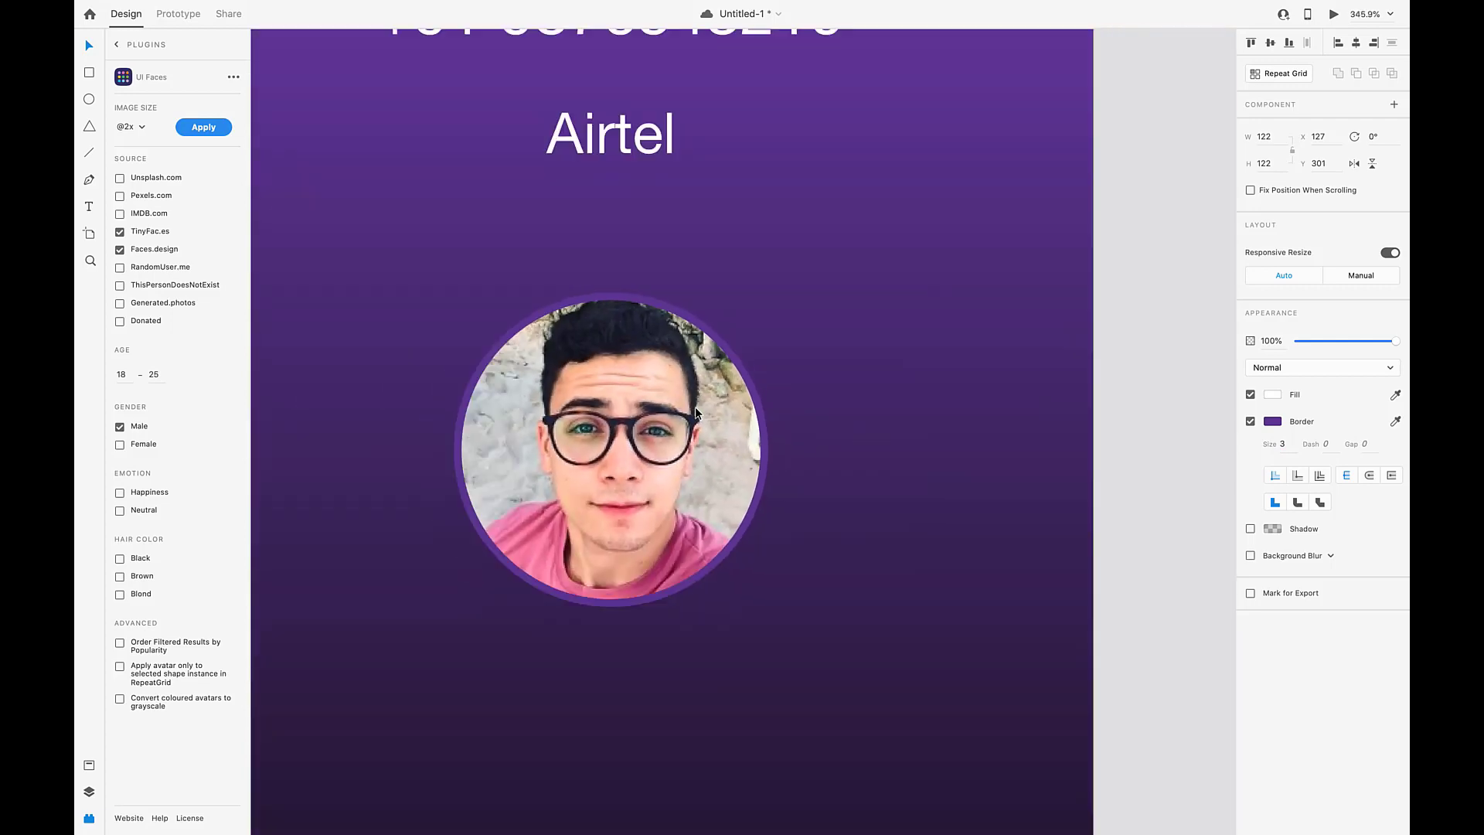
{"action": "scroll", "coordinate": [695, 407], "scroll_direction": "down", "scroll_amount": 5}
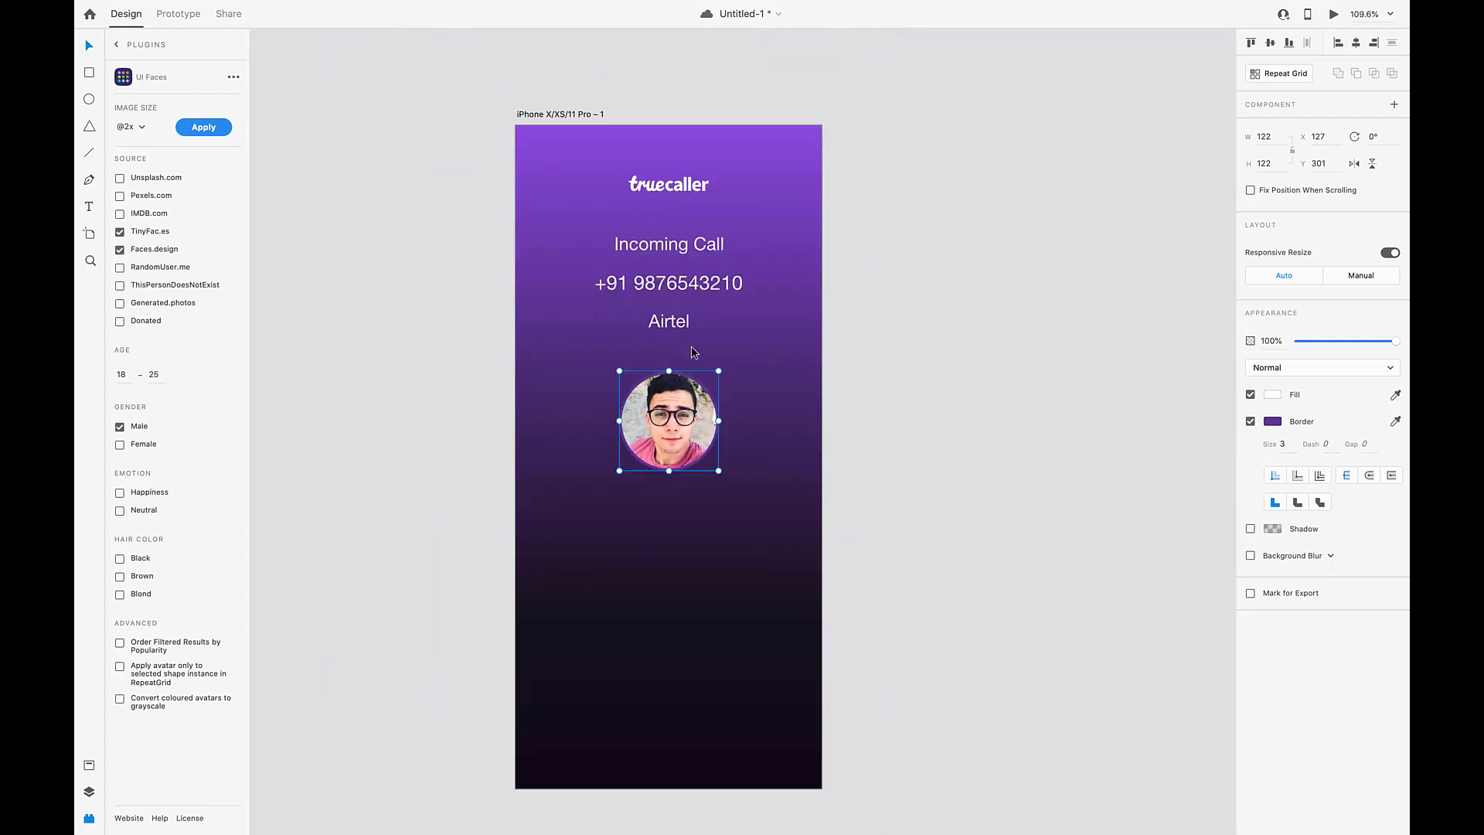
{"action": "left_click", "coordinate": [634, 257]}
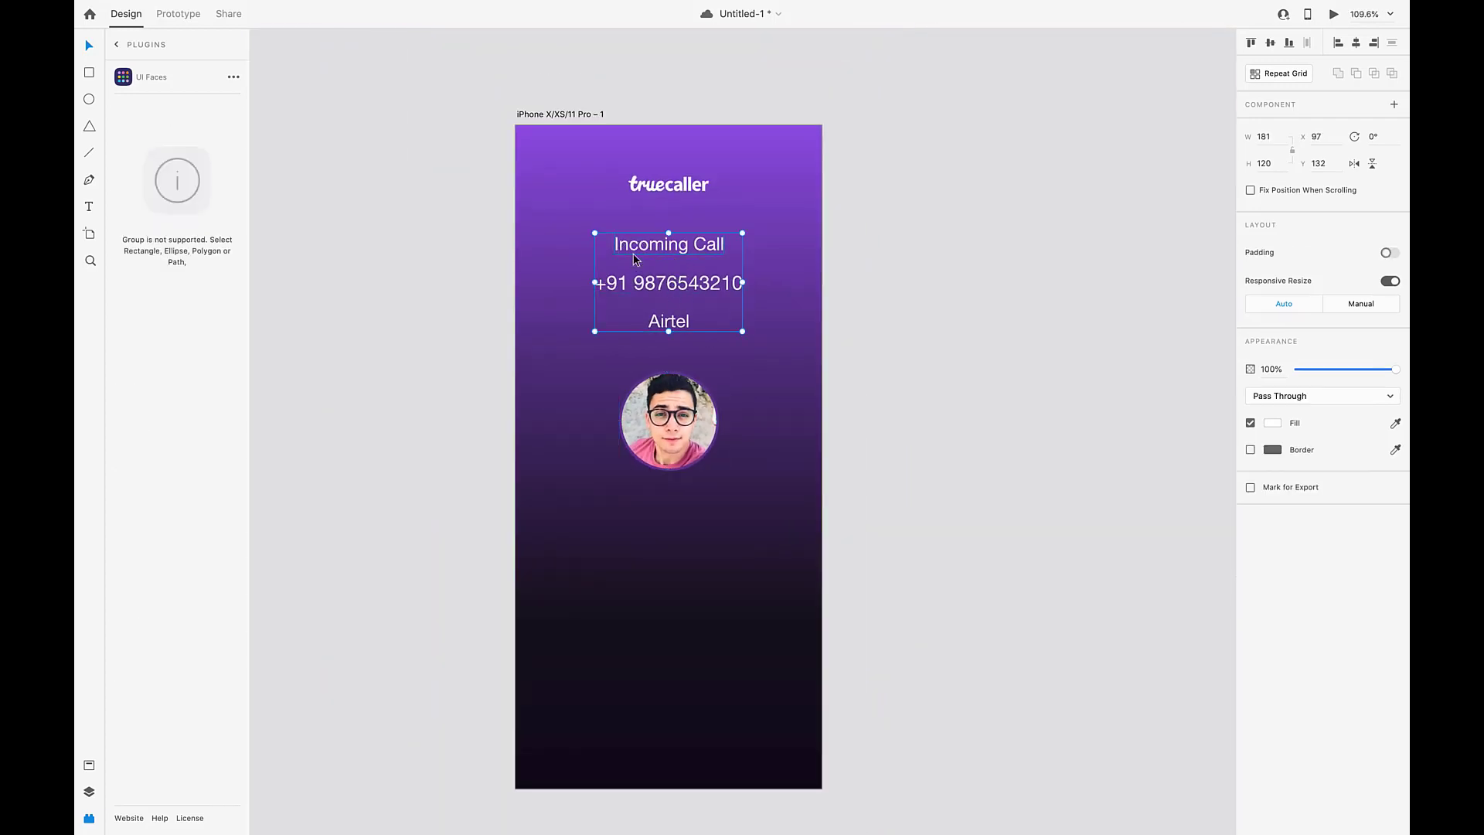
{"action": "left_click", "coordinate": [629, 563]}
{"action": "left_click", "coordinate": [649, 278]}
{"action": "left_click_drag", "start_coordinate": [649, 278], "coordinate": [652, 537]}
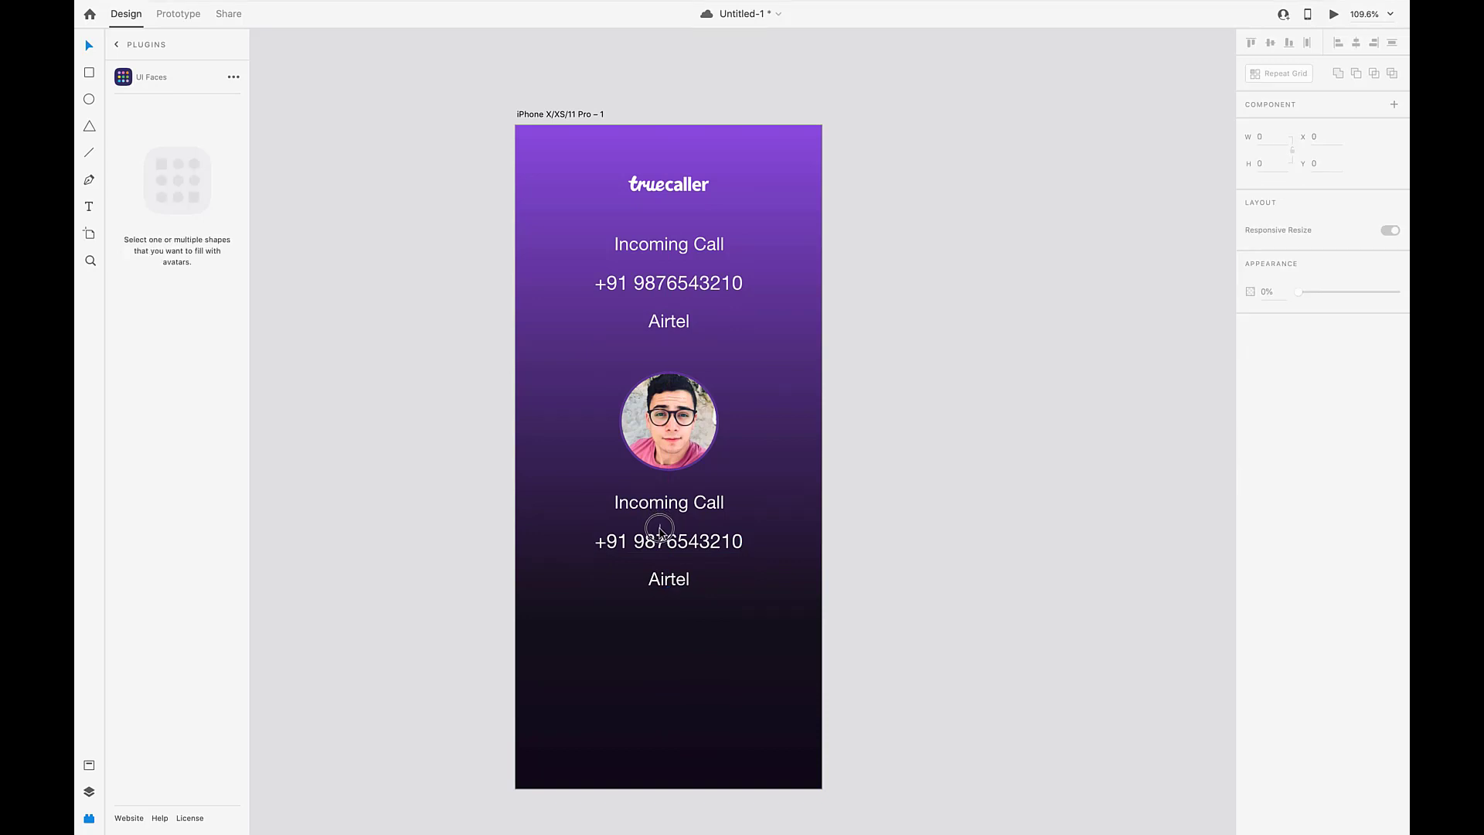
Delete "Incoming Call" from the copied text group and move the two remaining lines up closer to the profile picture
{"action": "double_click", "coordinate": [657, 503]}
{"action": "key", "text": "Delete"}
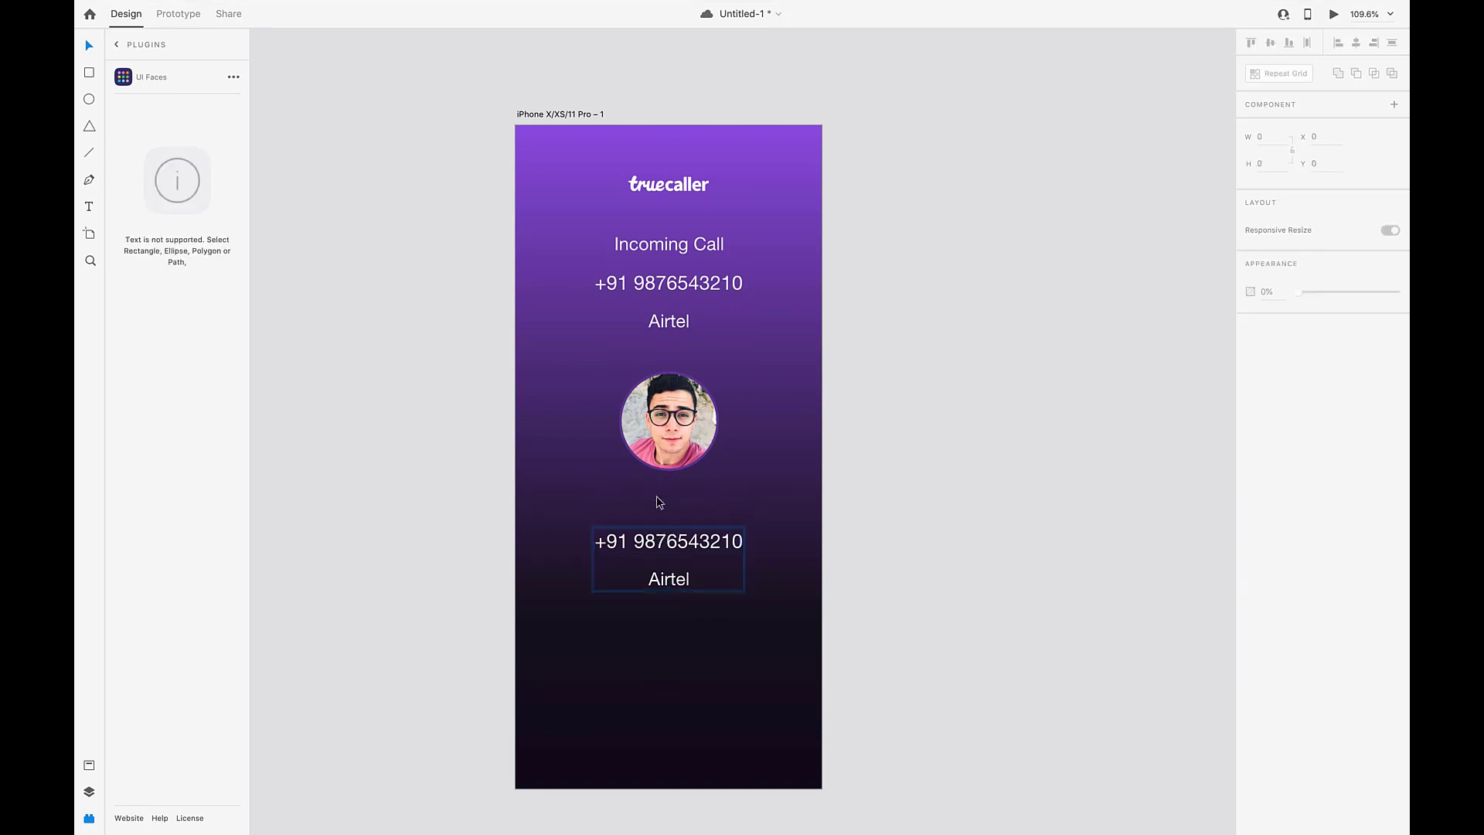
{"action": "double_click", "coordinate": [681, 528]}
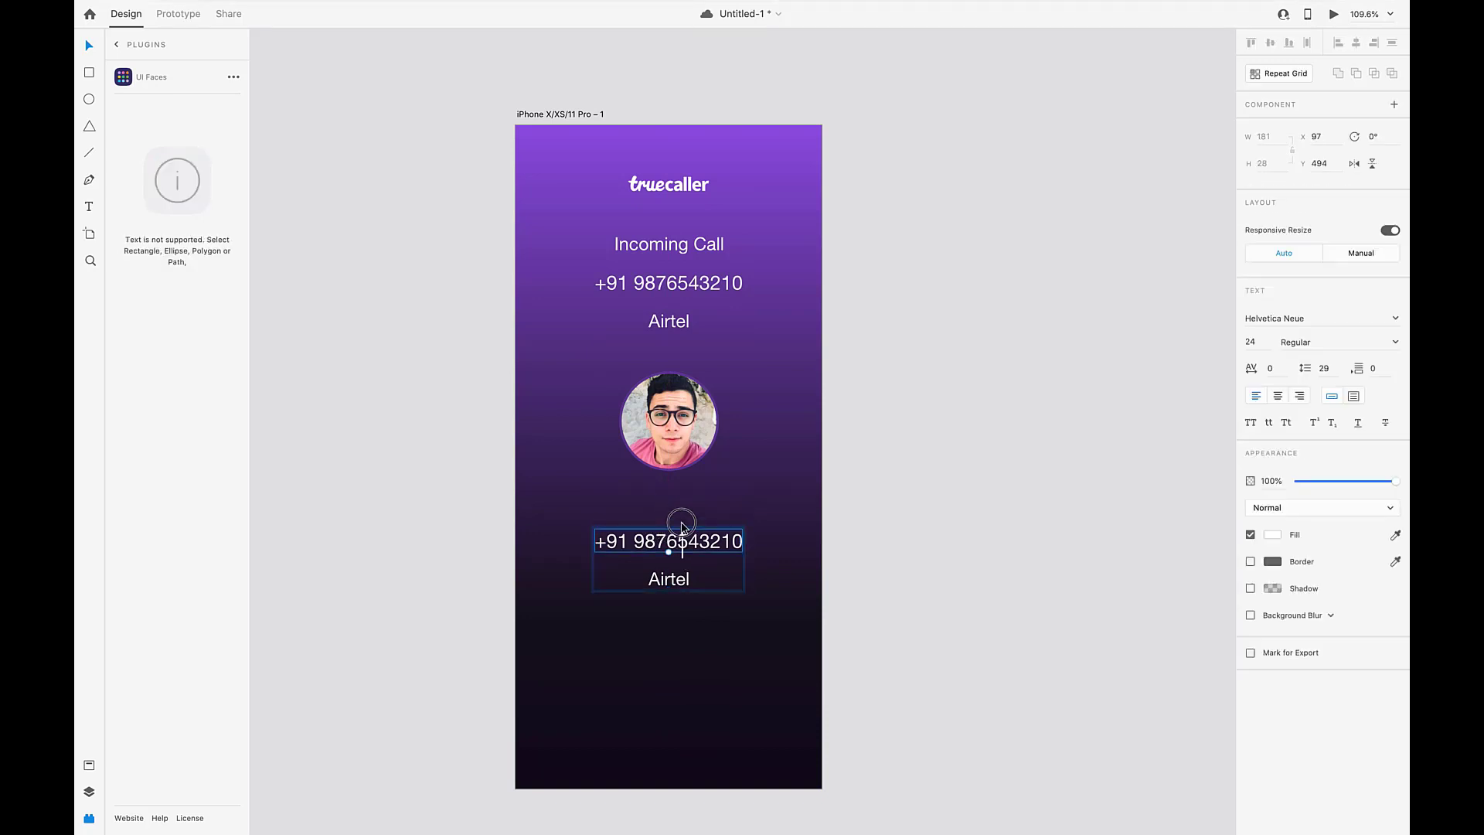
{"action": "mouse_move", "coordinate": [671, 552]}
{"action": "left_mouse_down"}
{"action": "mouse_move", "coordinate": [673, 511]}
{"action": "mouse_move", "coordinate": [672, 555]}
{"action": "left_mouse_up"}
{"action": "left_click", "coordinate": [673, 578]}
{"action": "left_click", "coordinate": [663, 585]}
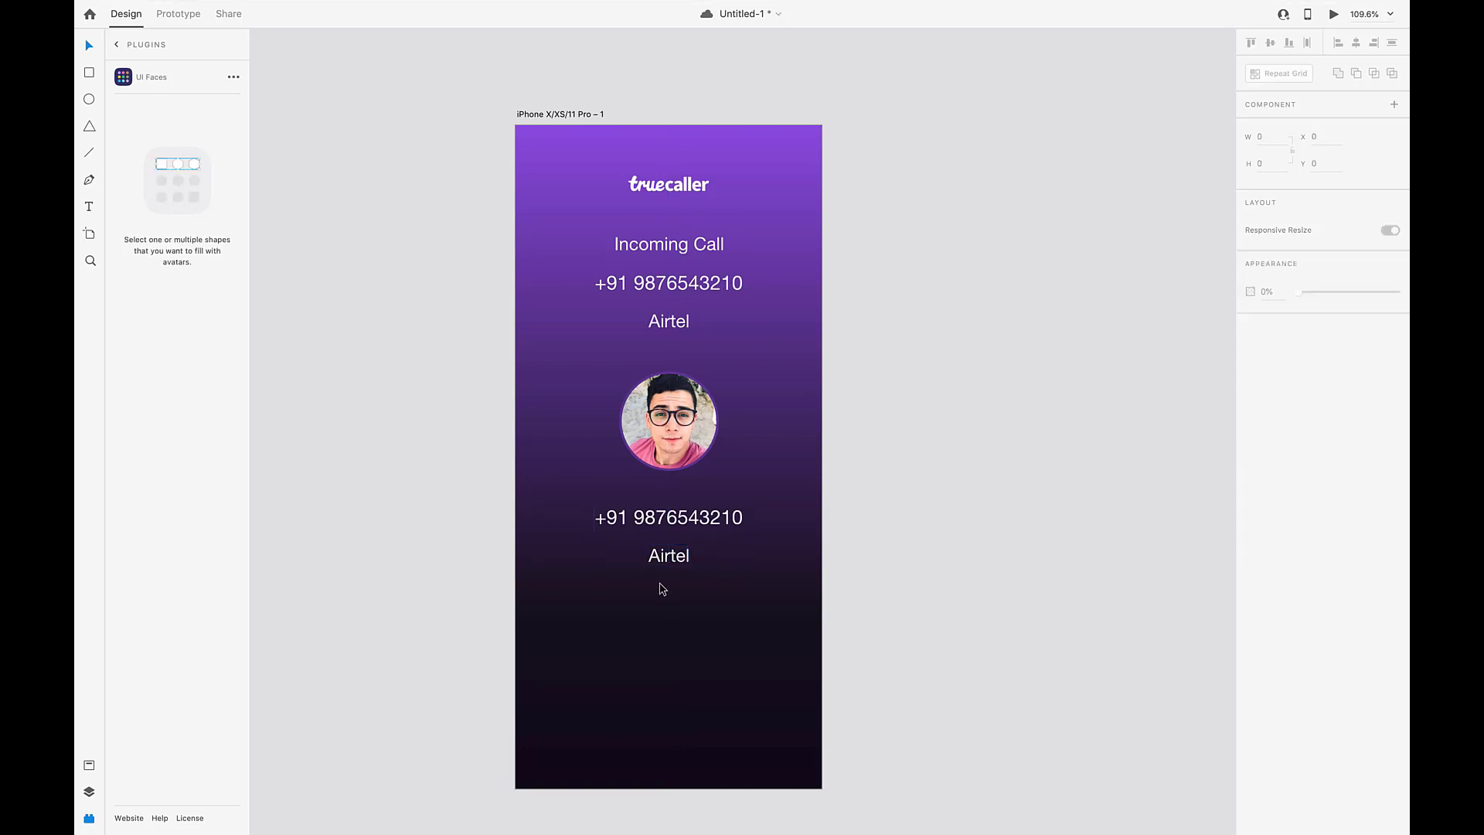
Replace the copied phone number with the caller's full name and the copied "Airtel" with "Delhi, India"
{"action": "left_click", "coordinate": [670, 520]}
{"action": "double_click", "coordinate": [669, 517]}
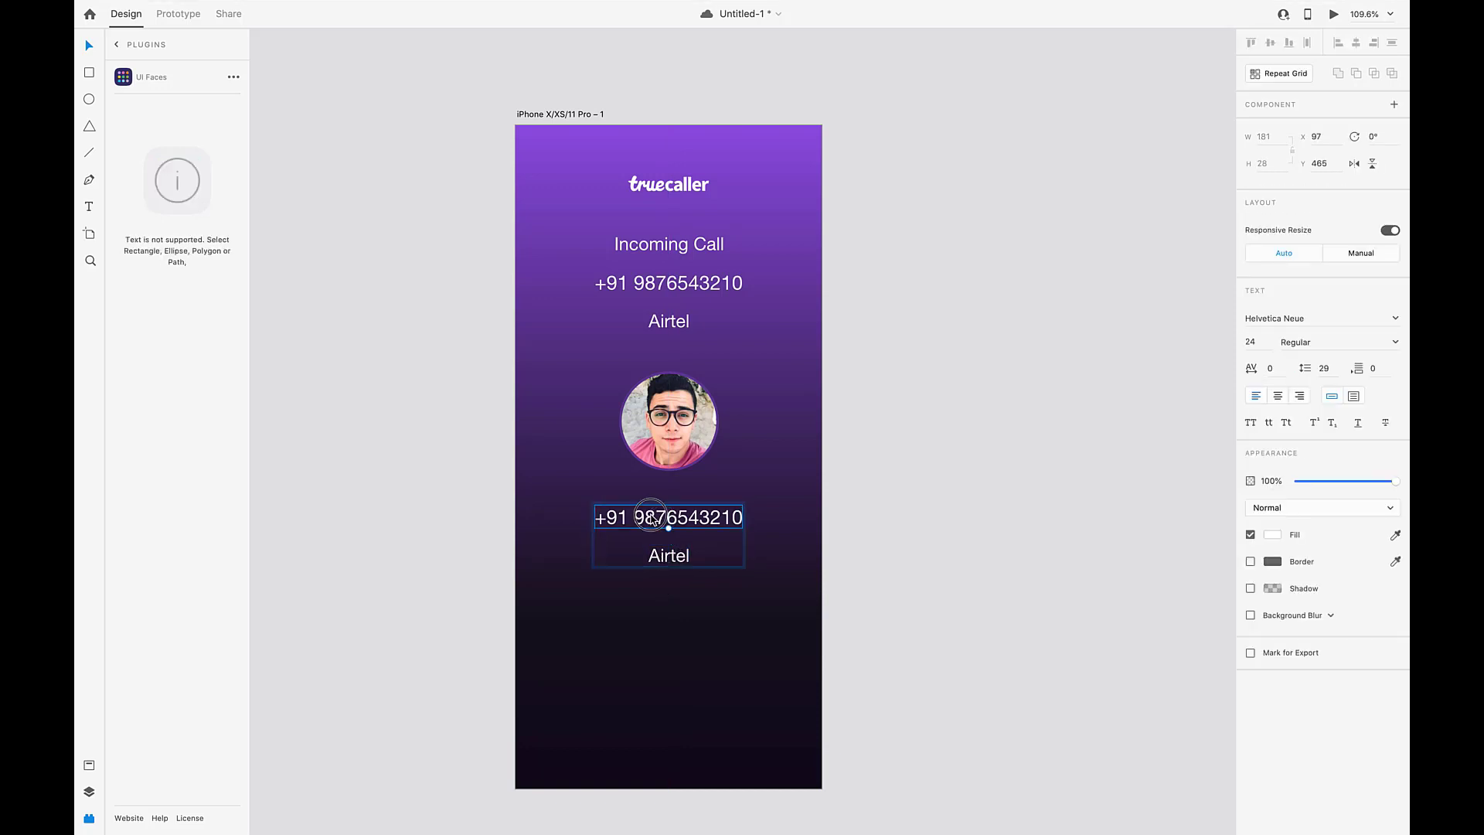
{"action": "key", "text": "super+a"}
{"action": "type", "text": "Pawan"}
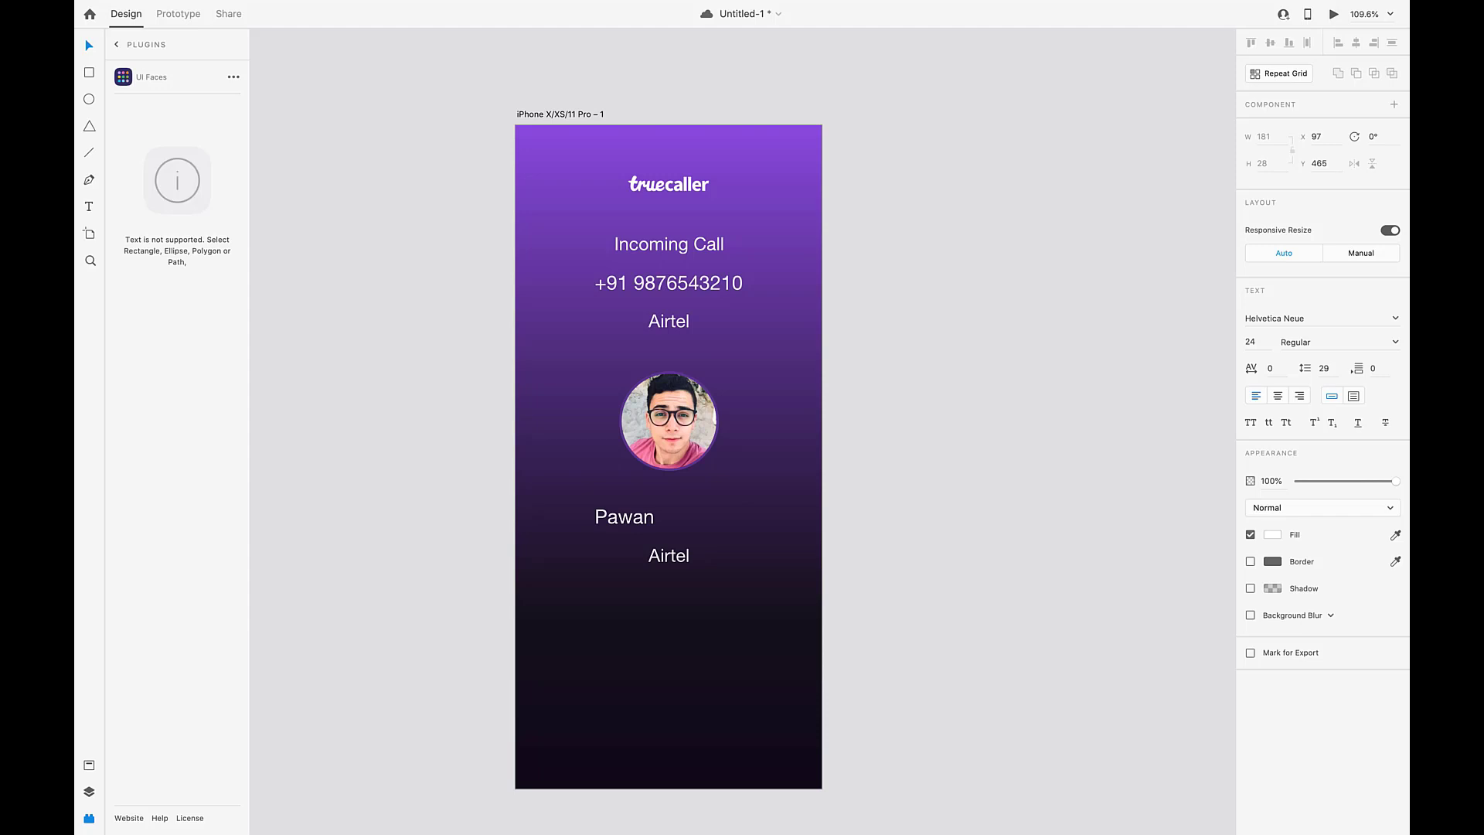
{"action": "double_click", "coordinate": [664, 560]}
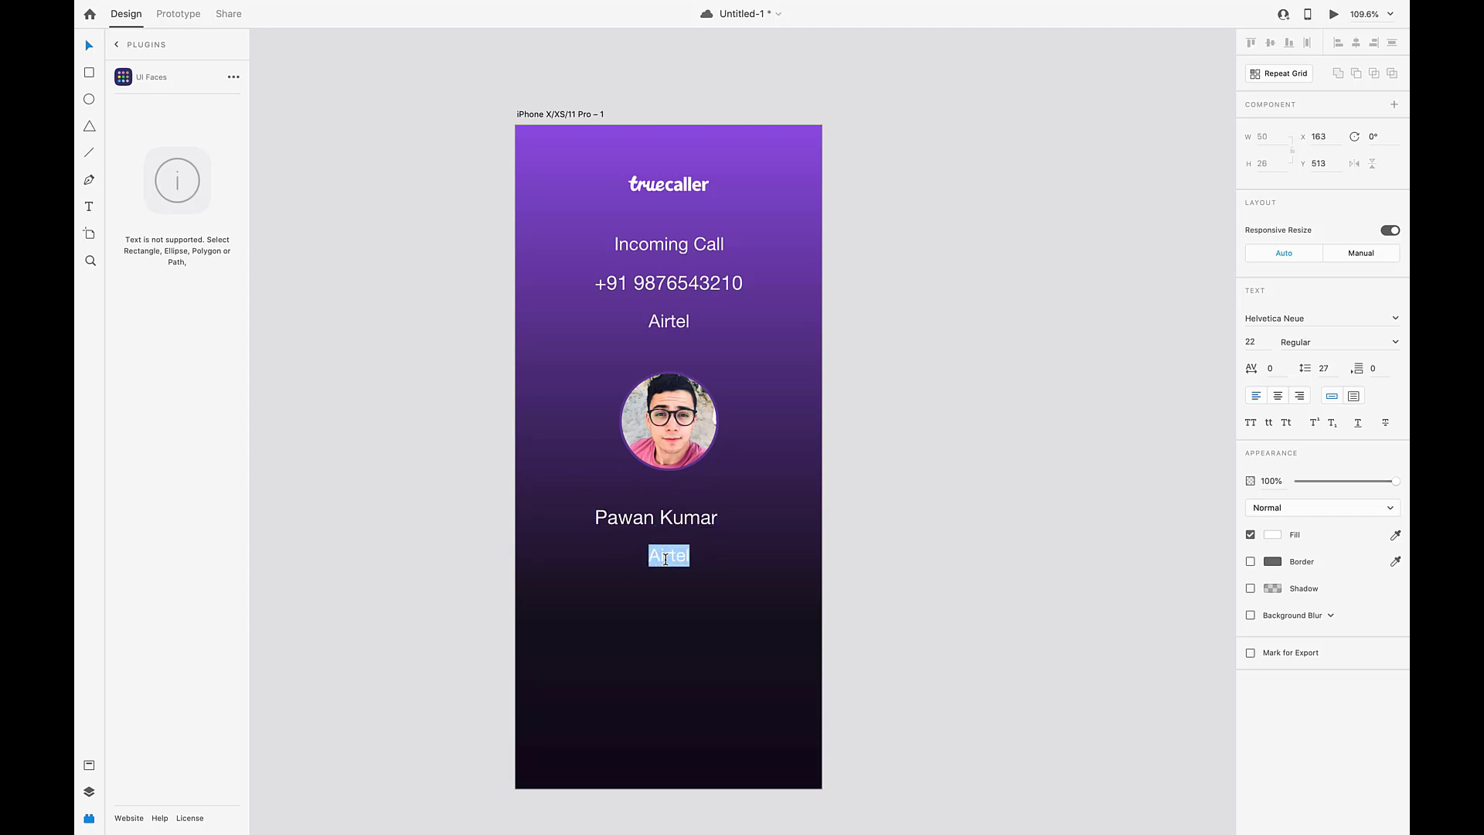
{"action": "type", "text": "Delhi, India"}
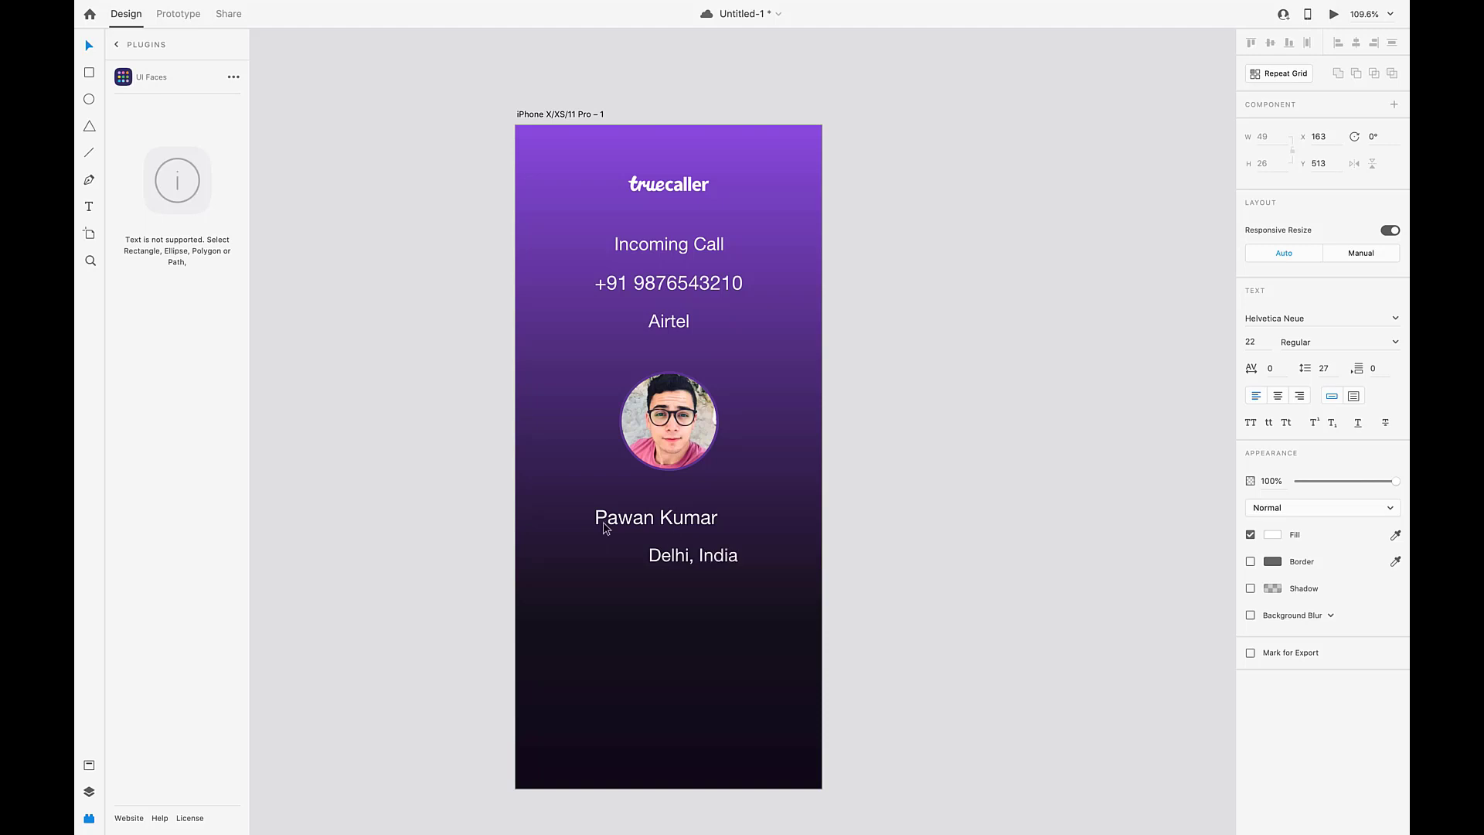
Centre the "Delhi, India" text and the caller's name horizontally beneath the profile picture
{"action": "double_click", "coordinate": [670, 555]}
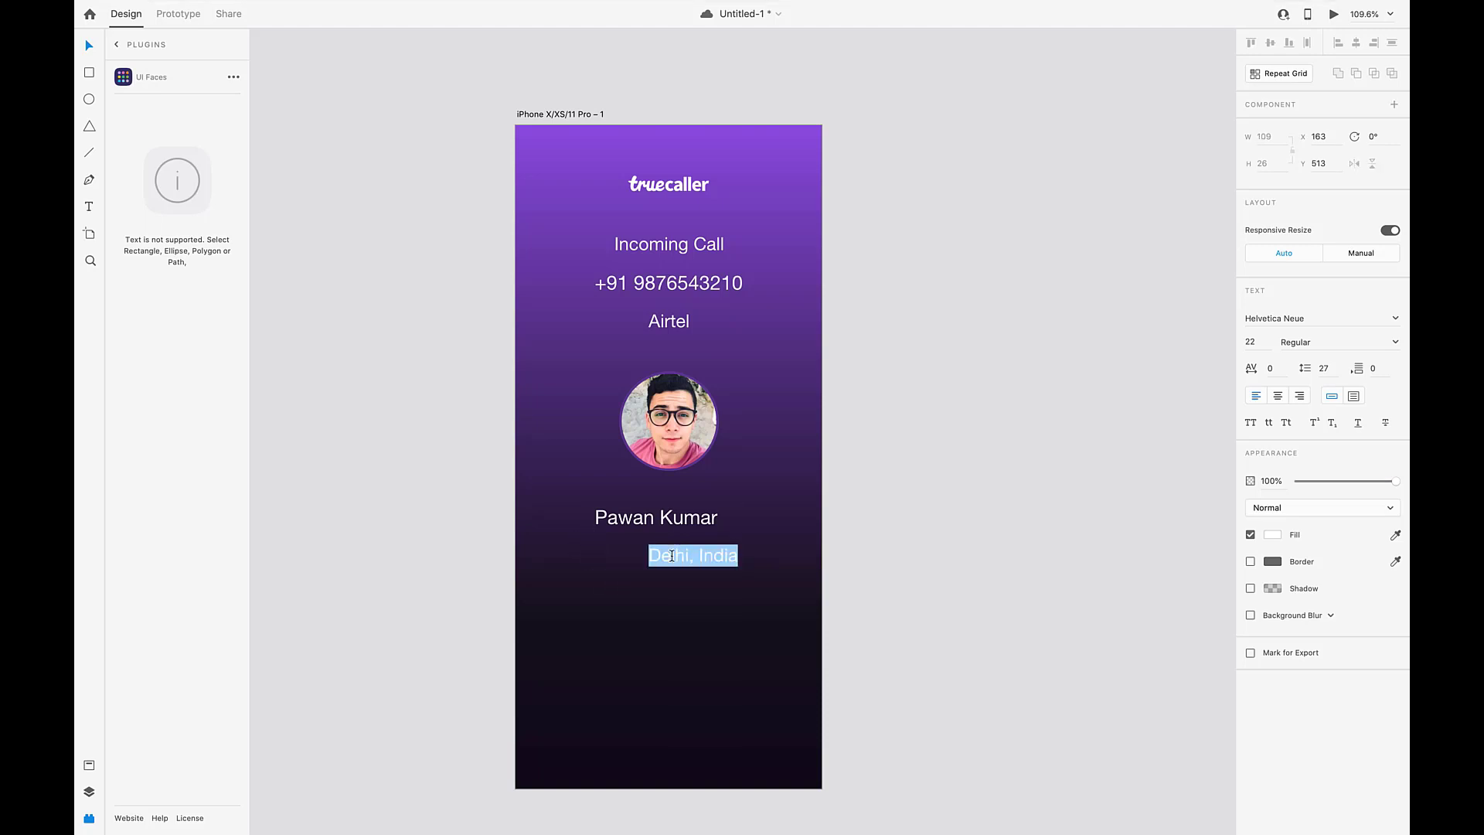
{"action": "key", "text": "Escape"}
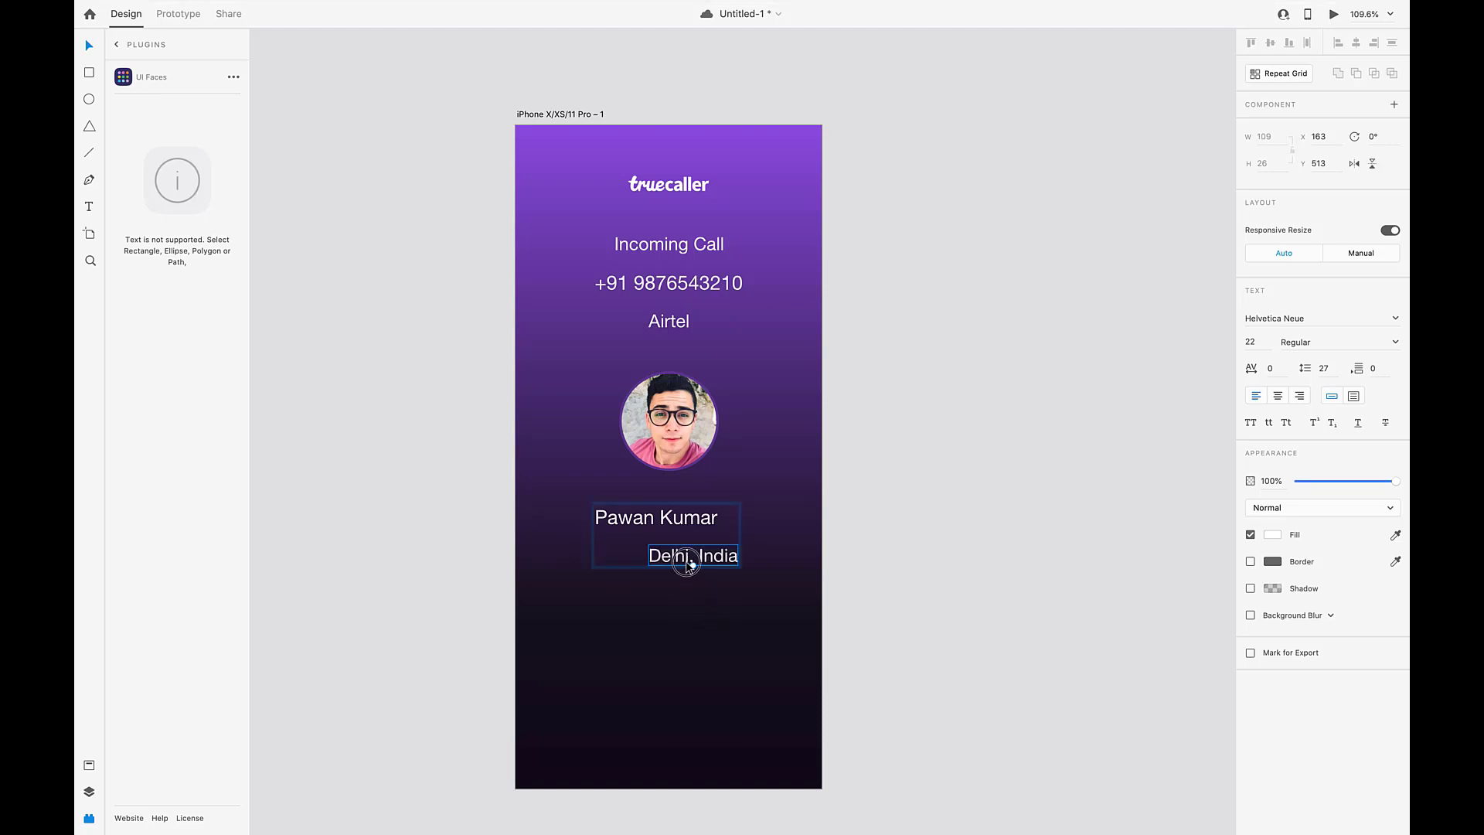
{"action": "left_click_drag", "start_coordinate": [685, 567], "coordinate": [661, 568]}
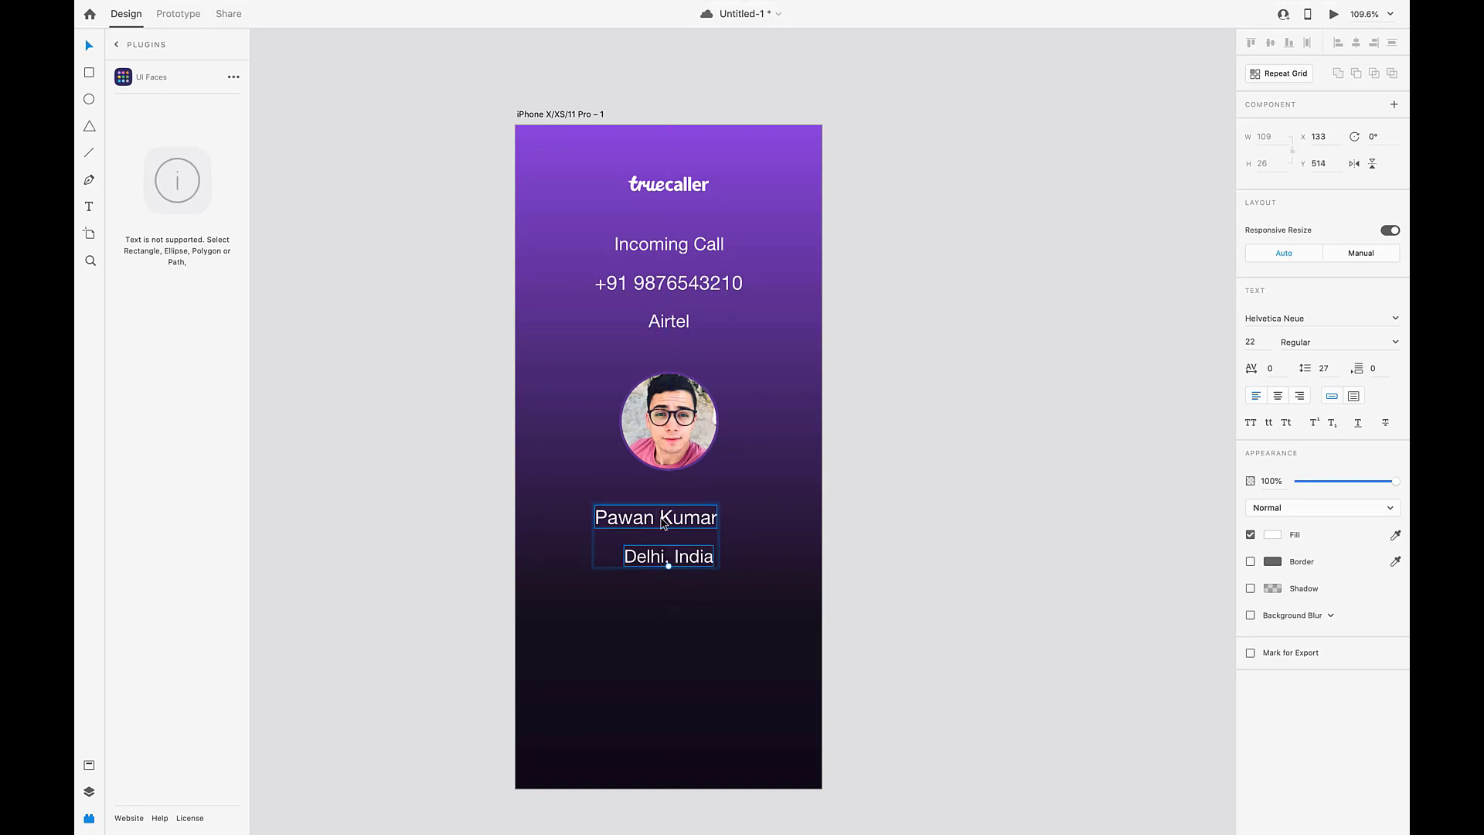
{"action": "left_click_drag", "start_coordinate": [657, 518], "coordinate": [674, 523]}
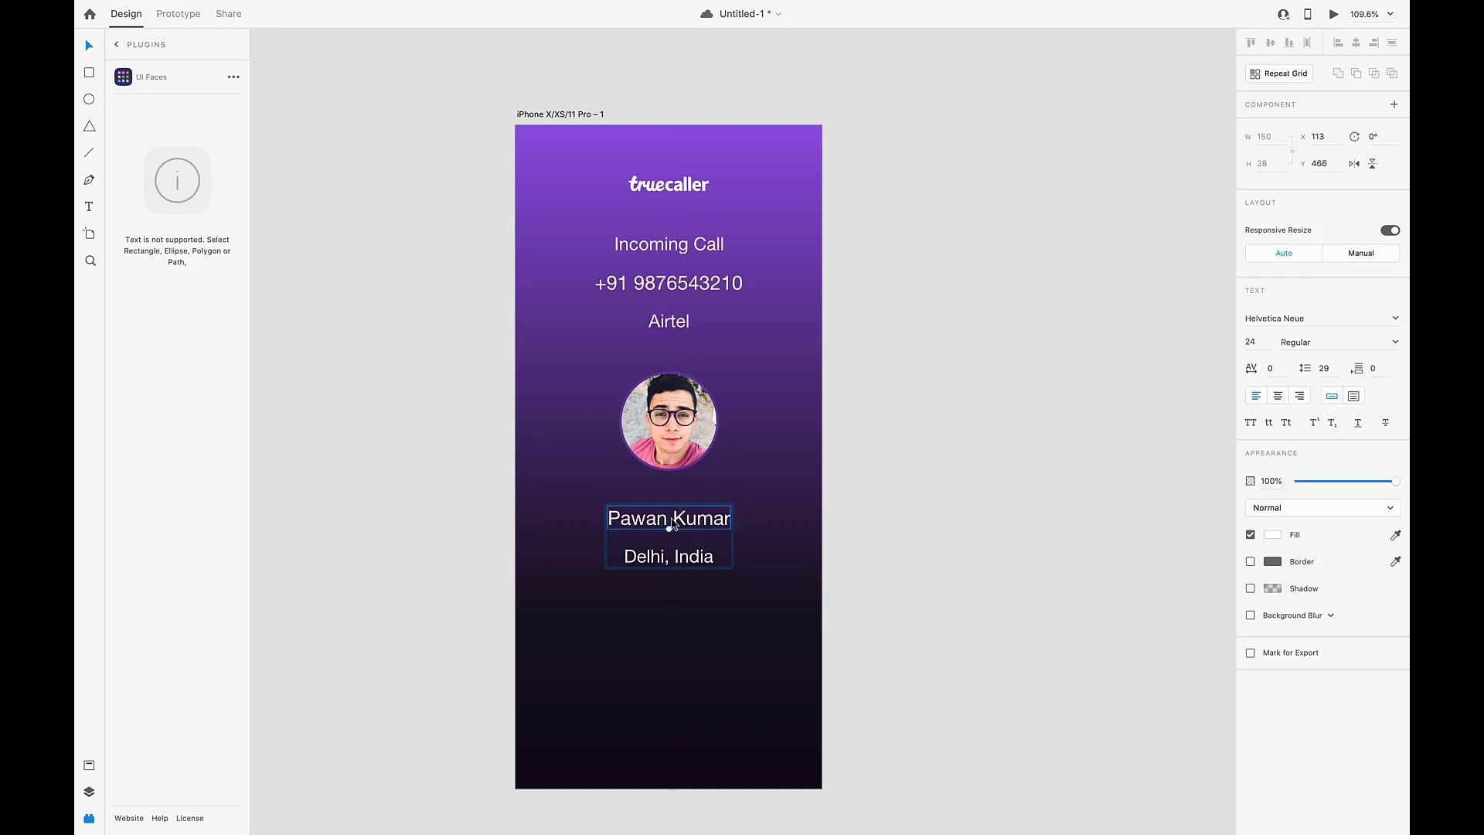
Check the call buttons in the TrueCaller document, and draw a 48 by 48 circle near the new artboard's lower-left corner
{"action": "left_click", "coordinate": [735, 447]}
{"action": "scroll", "coordinate": [736, 449], "scroll_direction": "up", "scroll_amount": 5}
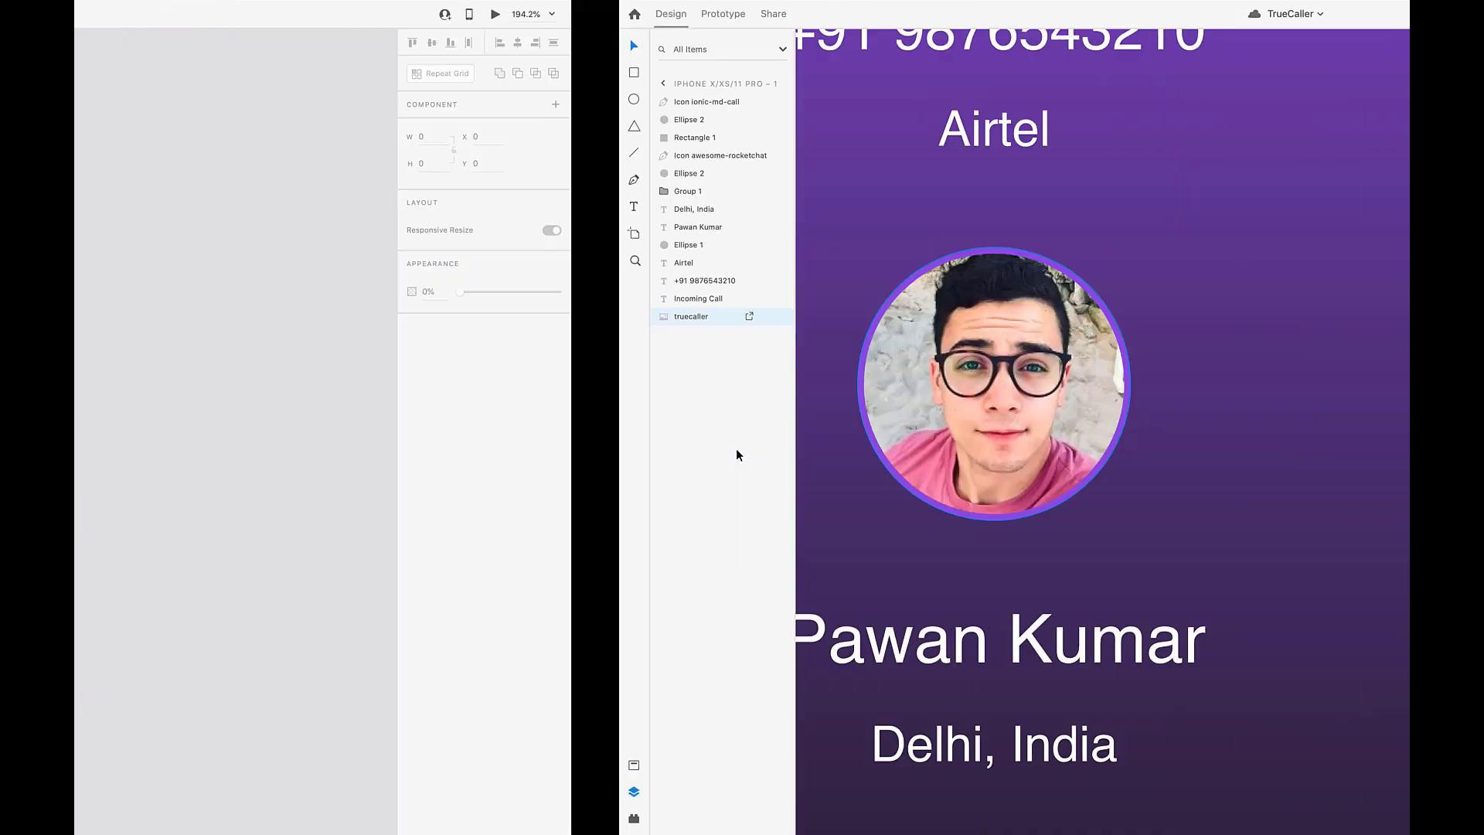
{"action": "scroll", "coordinate": [736, 451], "scroll_direction": "down", "scroll_amount": 5}
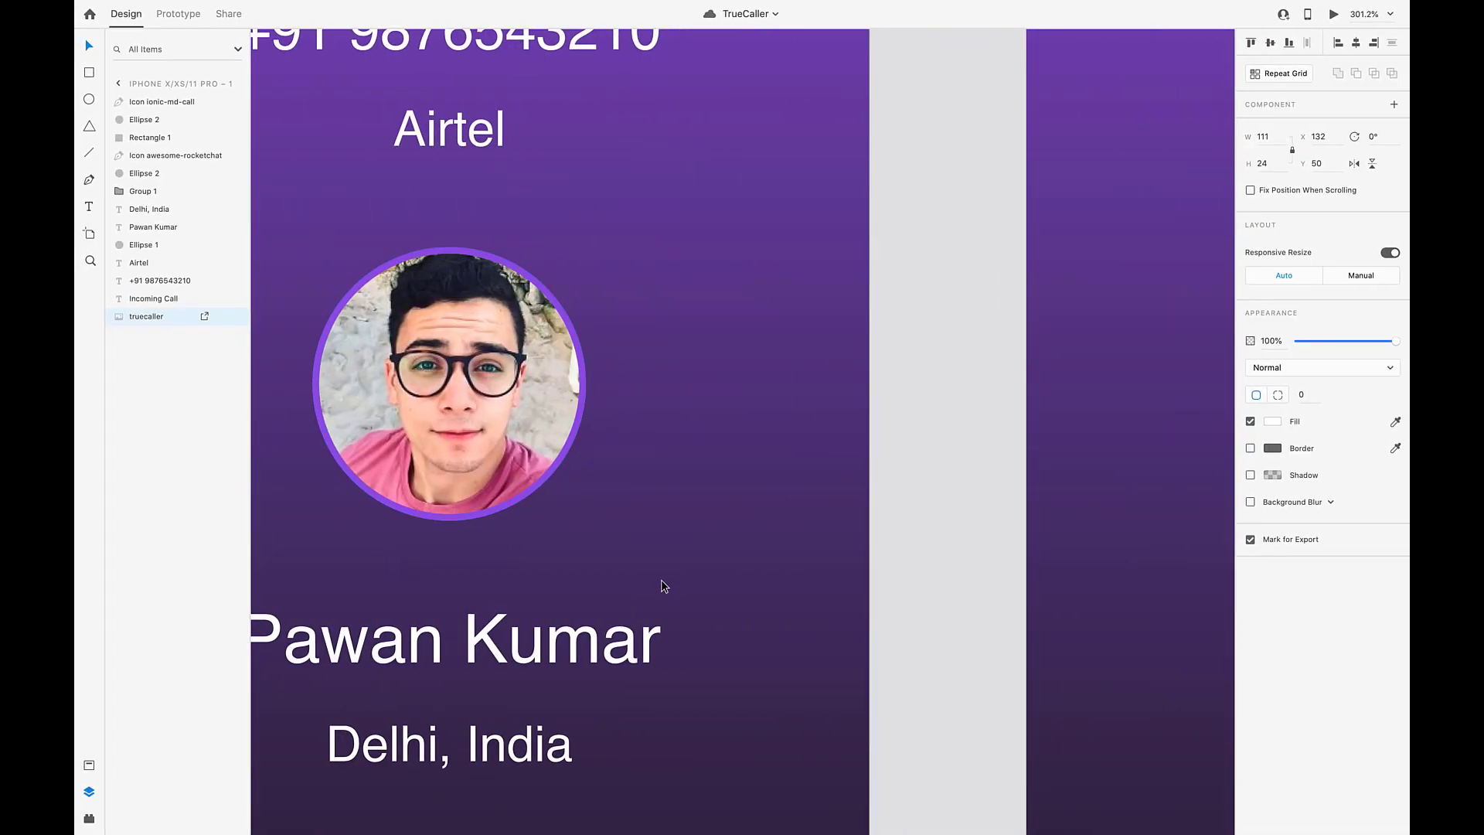
{"action": "scroll", "coordinate": [662, 587], "scroll_direction": "down", "scroll_amount": 3}
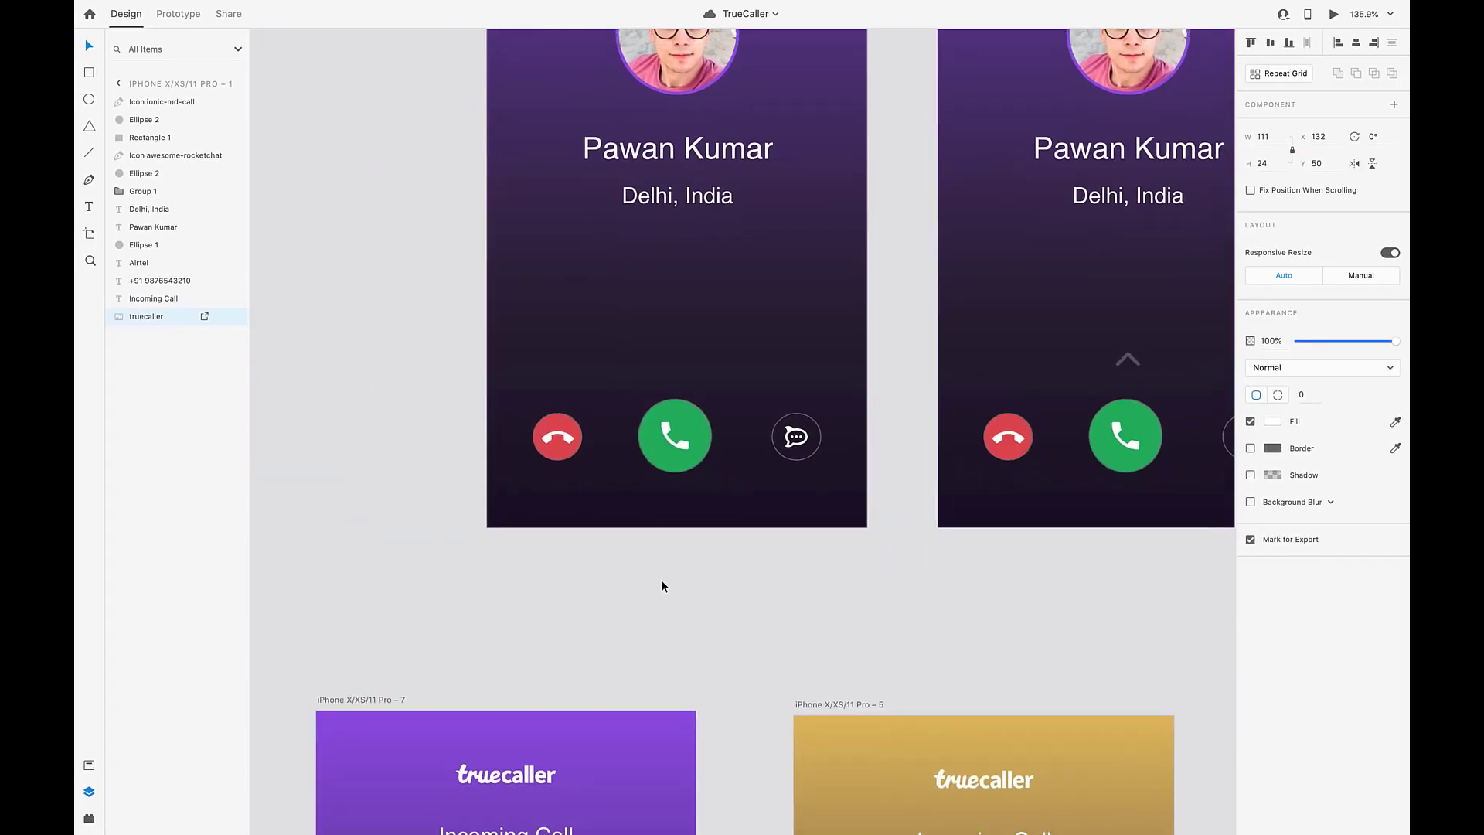
{"action": "scroll", "coordinate": [663, 585], "scroll_direction": "down", "scroll_amount": 3}
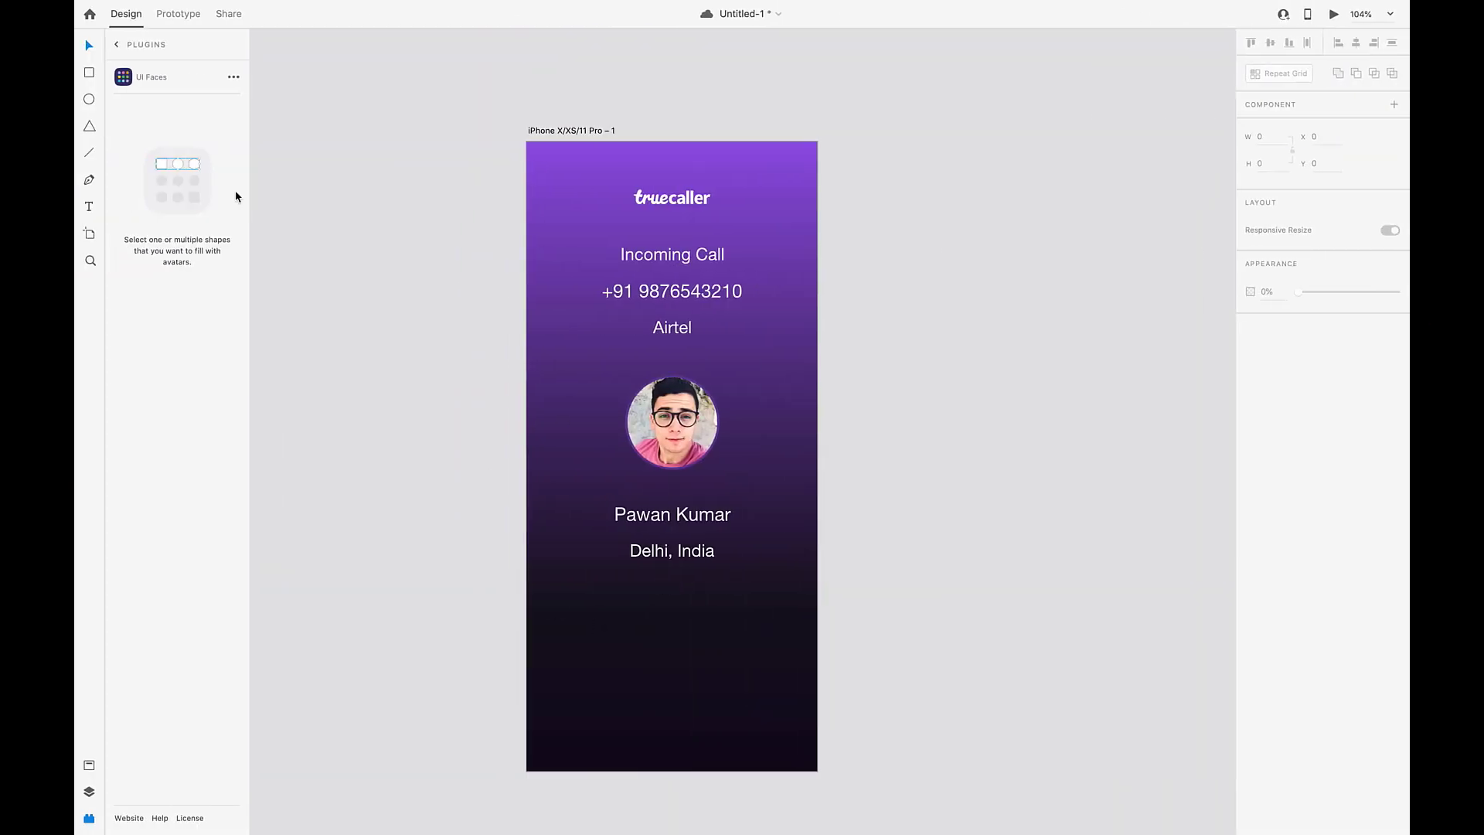
{"action": "left_click", "coordinate": [88, 102]}
{"action": "left_click_drag", "start_coordinate": [560, 692], "coordinate": [606, 740]}
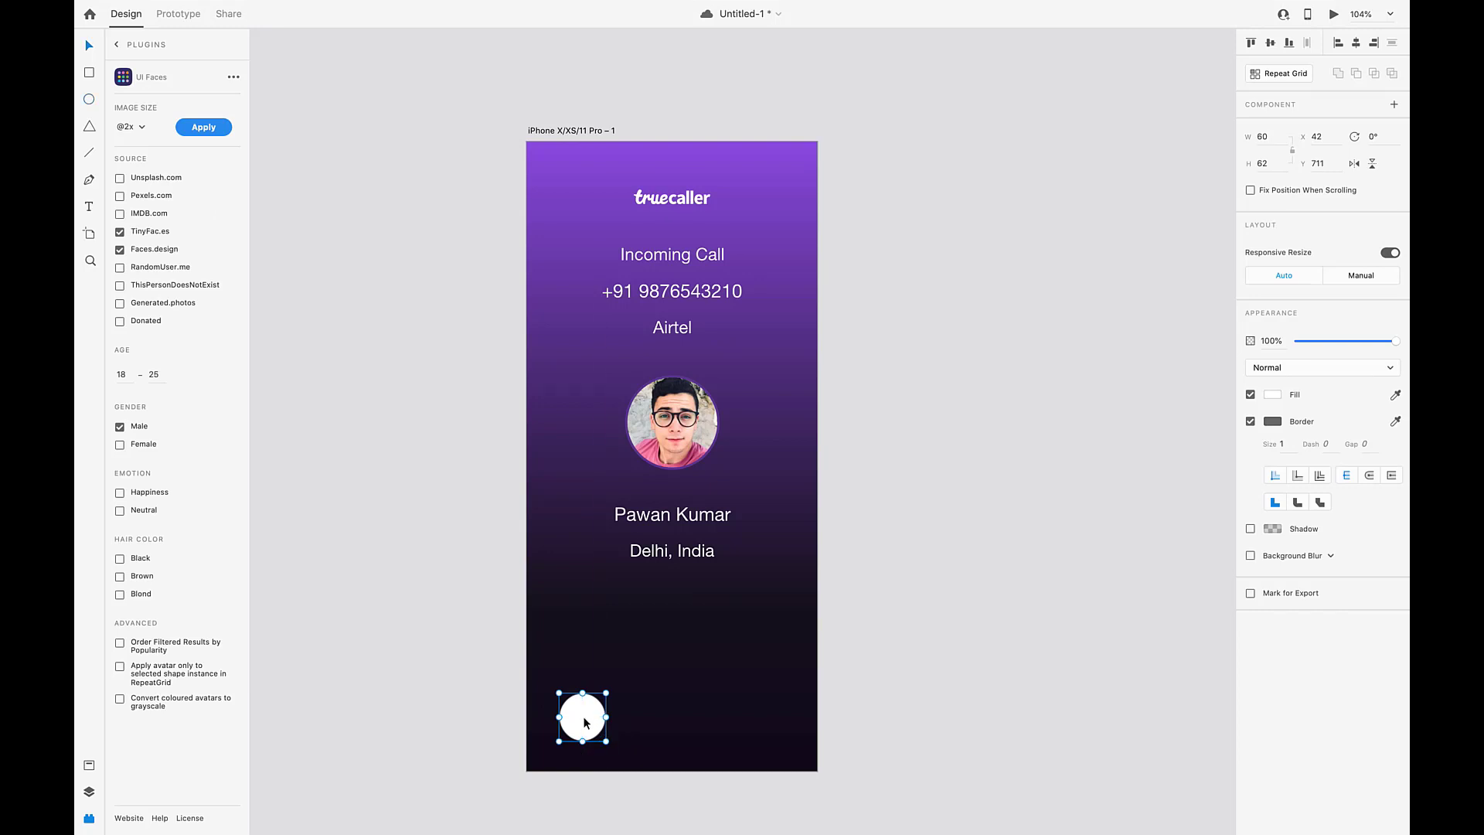
{"action": "left_click", "coordinate": [1267, 142]}
{"action": "left_click", "coordinate": [1259, 163]}
{"action": "type", "text": "48"}
{"action": "key", "text": "Return"}
Fill the small circle with red #D04D4D and remove its border
{"action": "scroll", "coordinate": [534, 599], "scroll_direction": "up", "scroll_amount": 2}
{"action": "scroll", "coordinate": [533, 594], "scroll_direction": "down", "scroll_amount": 4}
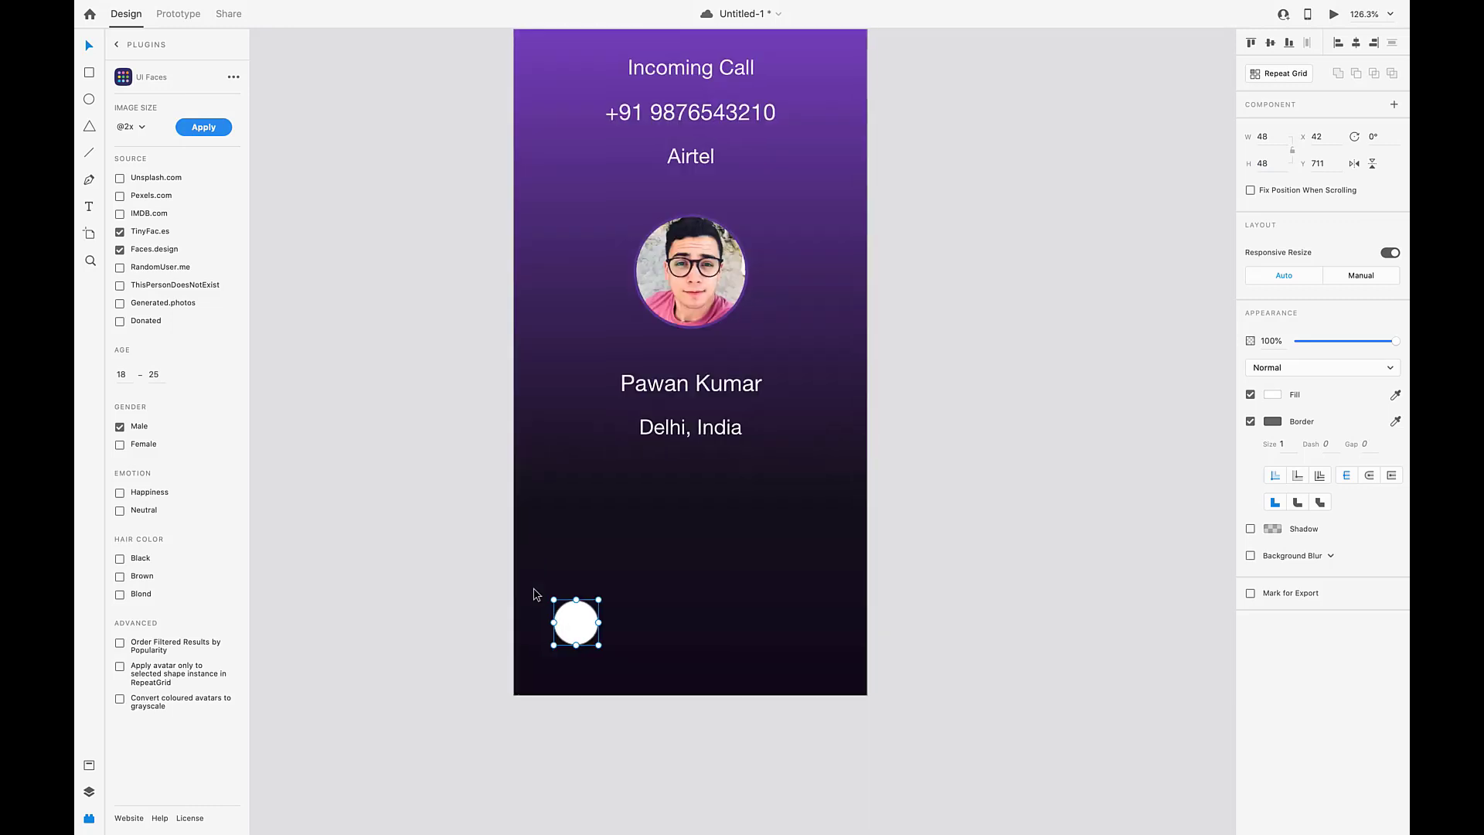
{"action": "scroll", "coordinate": [533, 588], "scroll_direction": "up", "scroll_amount": 4}
{"action": "scroll", "coordinate": [590, 562], "scroll_direction": "up", "scroll_amount": 2}
{"action": "scroll", "coordinate": [587, 559], "scroll_direction": "right", "scroll_amount": 2}
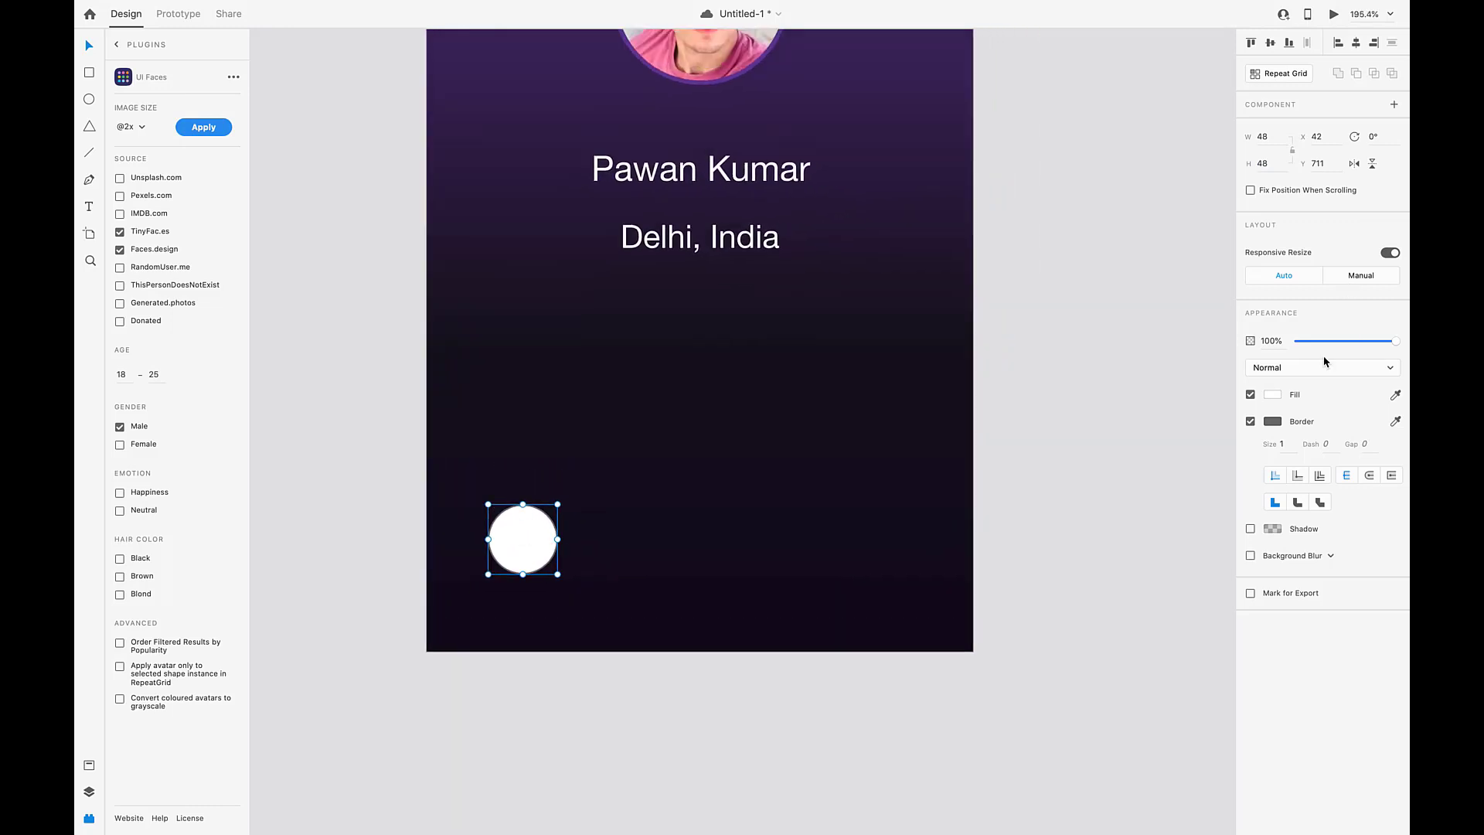
{"action": "left_click", "coordinate": [1272, 394]}
{"action": "left_click_drag", "start_coordinate": [1172, 344], "coordinate": [1166, 340]}
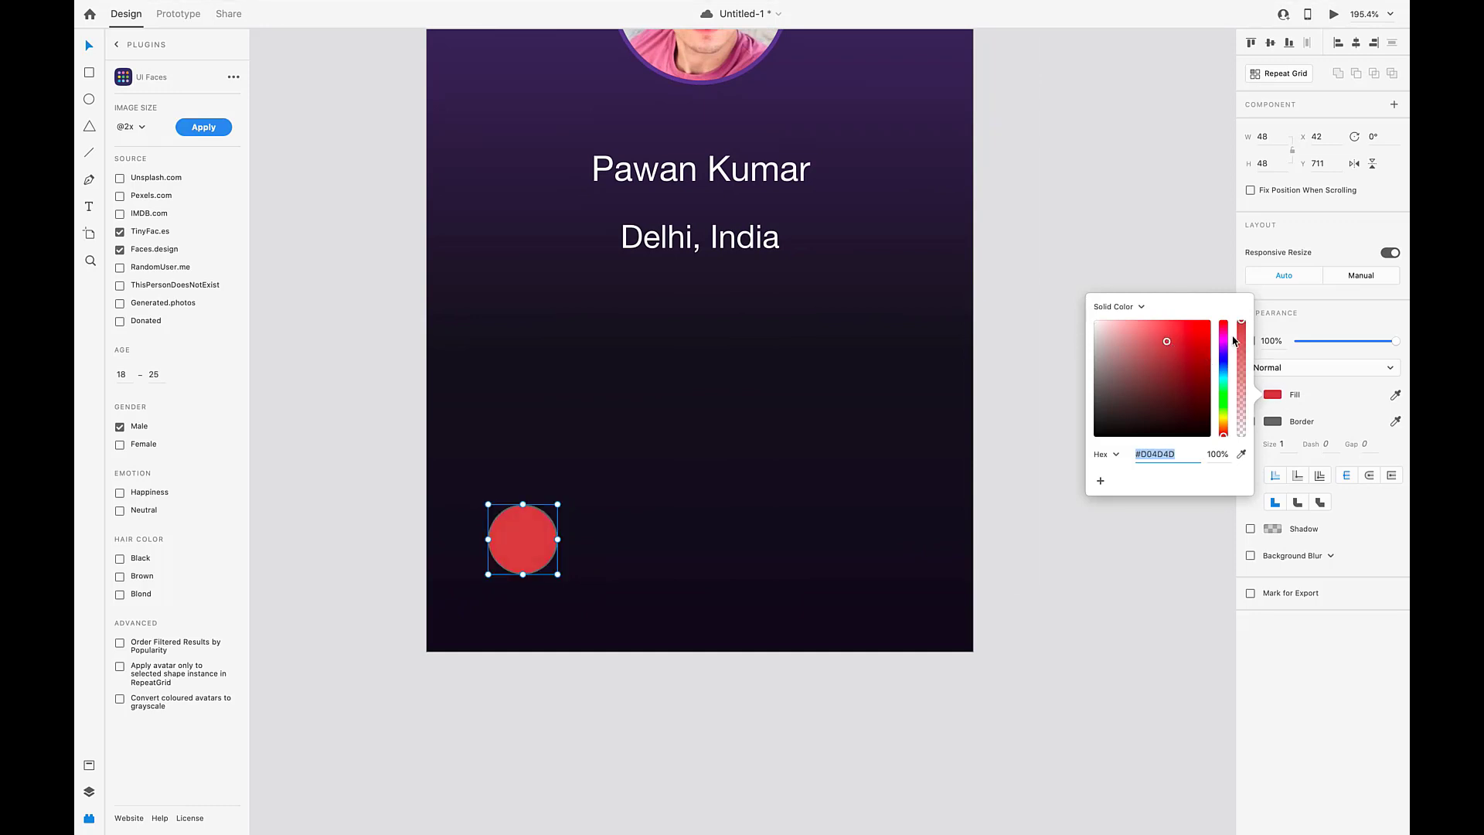
{"action": "left_click", "coordinate": [1342, 410]}
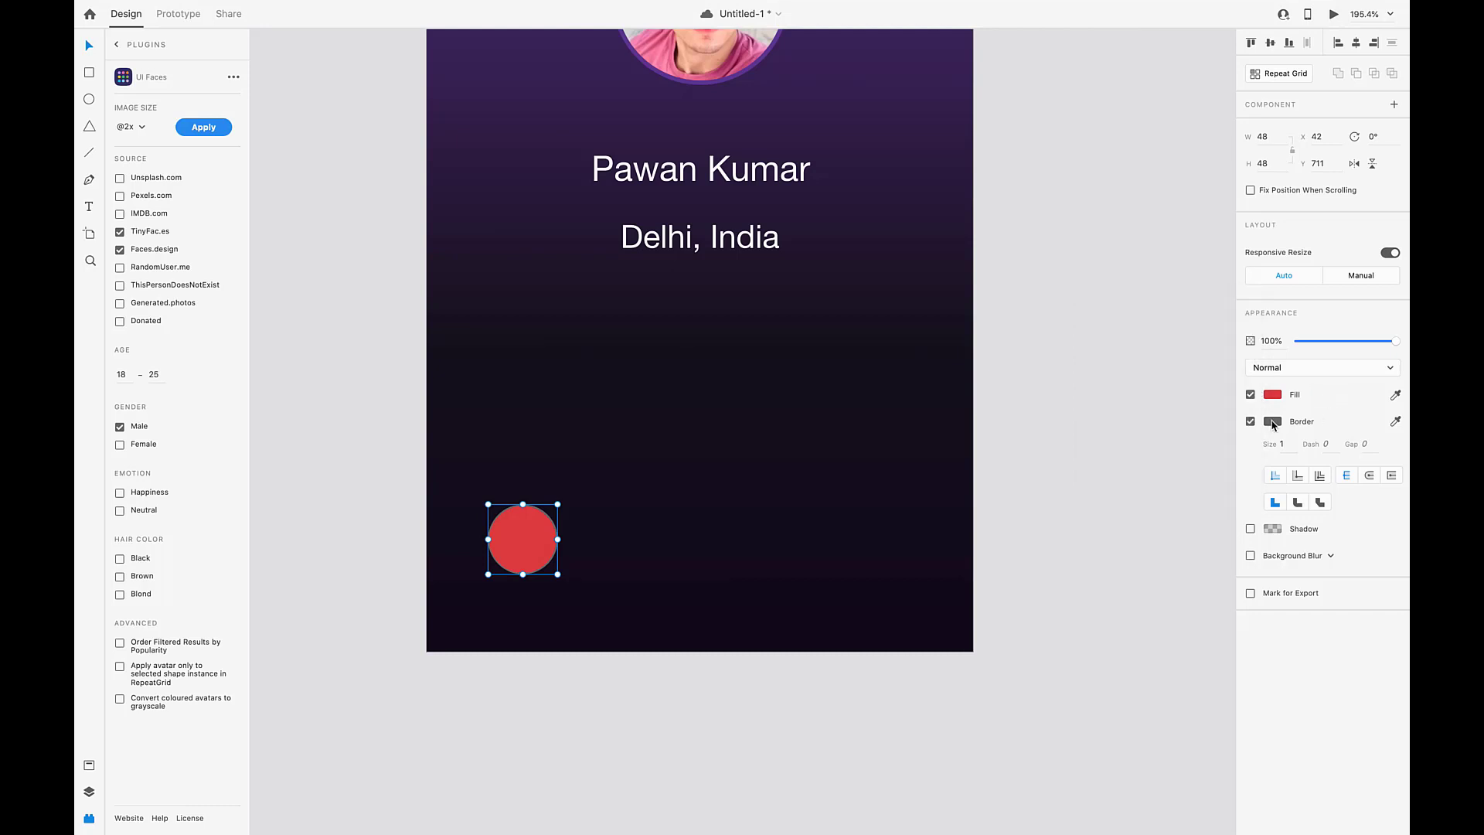
{"action": "left_click", "coordinate": [1250, 421]}
Turn the red circle into a Repeat Grid and extend it horizontally to a row of three full circles
{"action": "left_click_drag", "start_coordinate": [615, 478], "coordinate": [464, 616]}
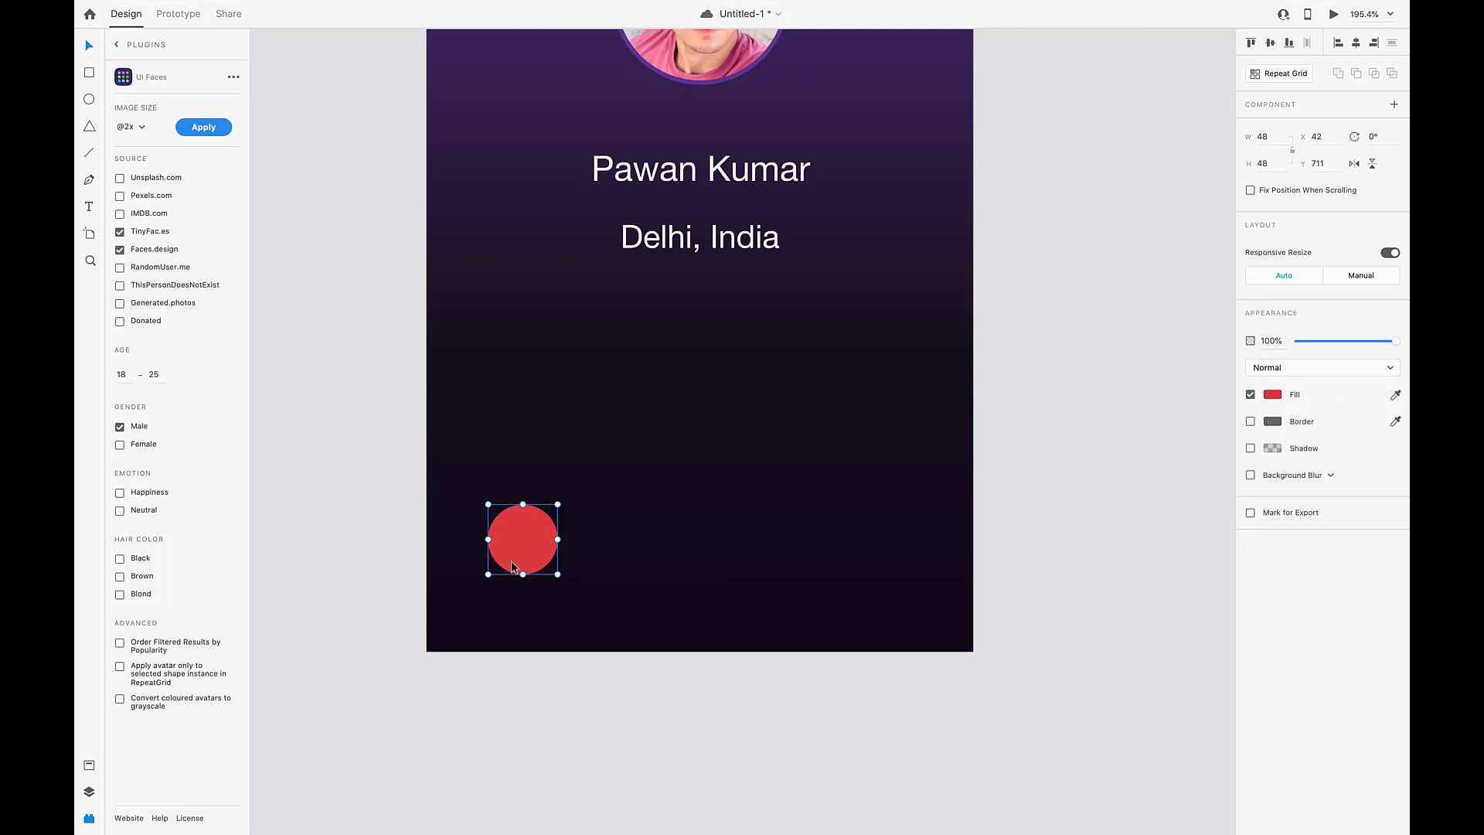
{"action": "scroll", "coordinate": [511, 561], "scroll_direction": "up", "scroll_amount": 5}
{"action": "scroll", "coordinate": [514, 566], "scroll_direction": "down", "scroll_amount": 5}
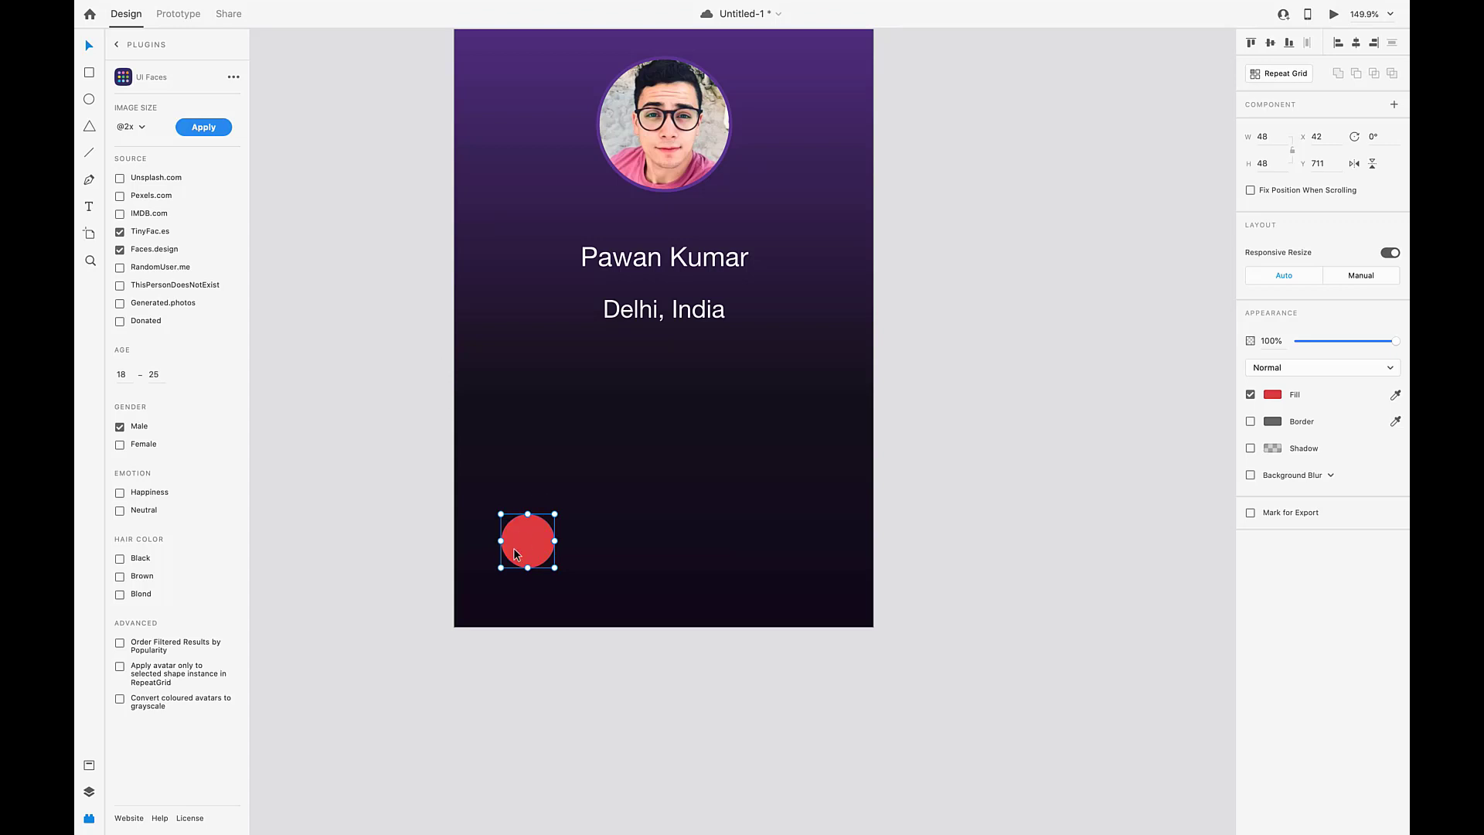
{"action": "left_click", "coordinate": [1279, 75]}
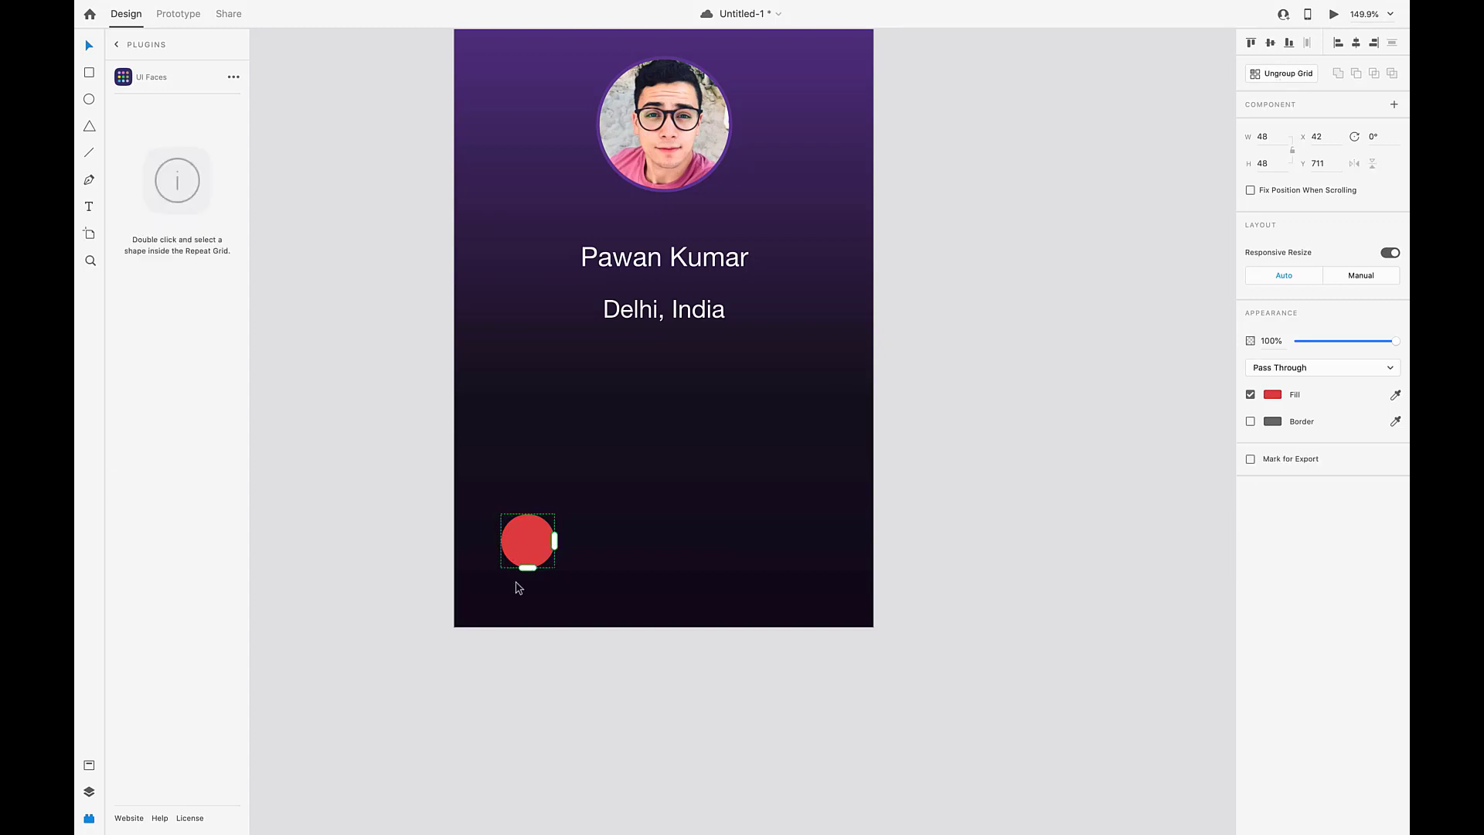
{"action": "left_click_drag", "start_coordinate": [558, 540], "coordinate": [701, 540]}
{"action": "left_click", "coordinate": [607, 488]}
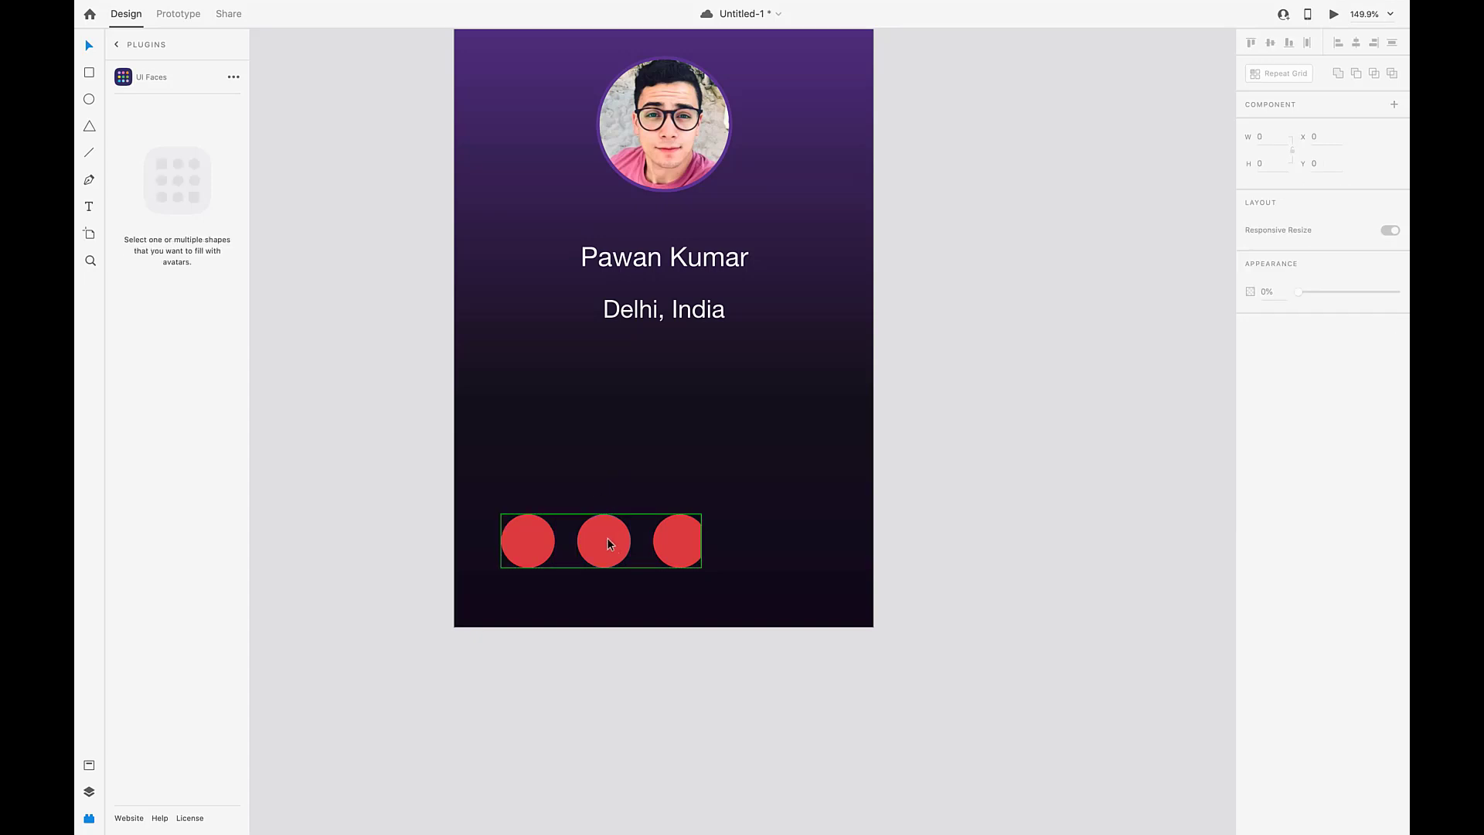
{"action": "left_click", "coordinate": [698, 542]}
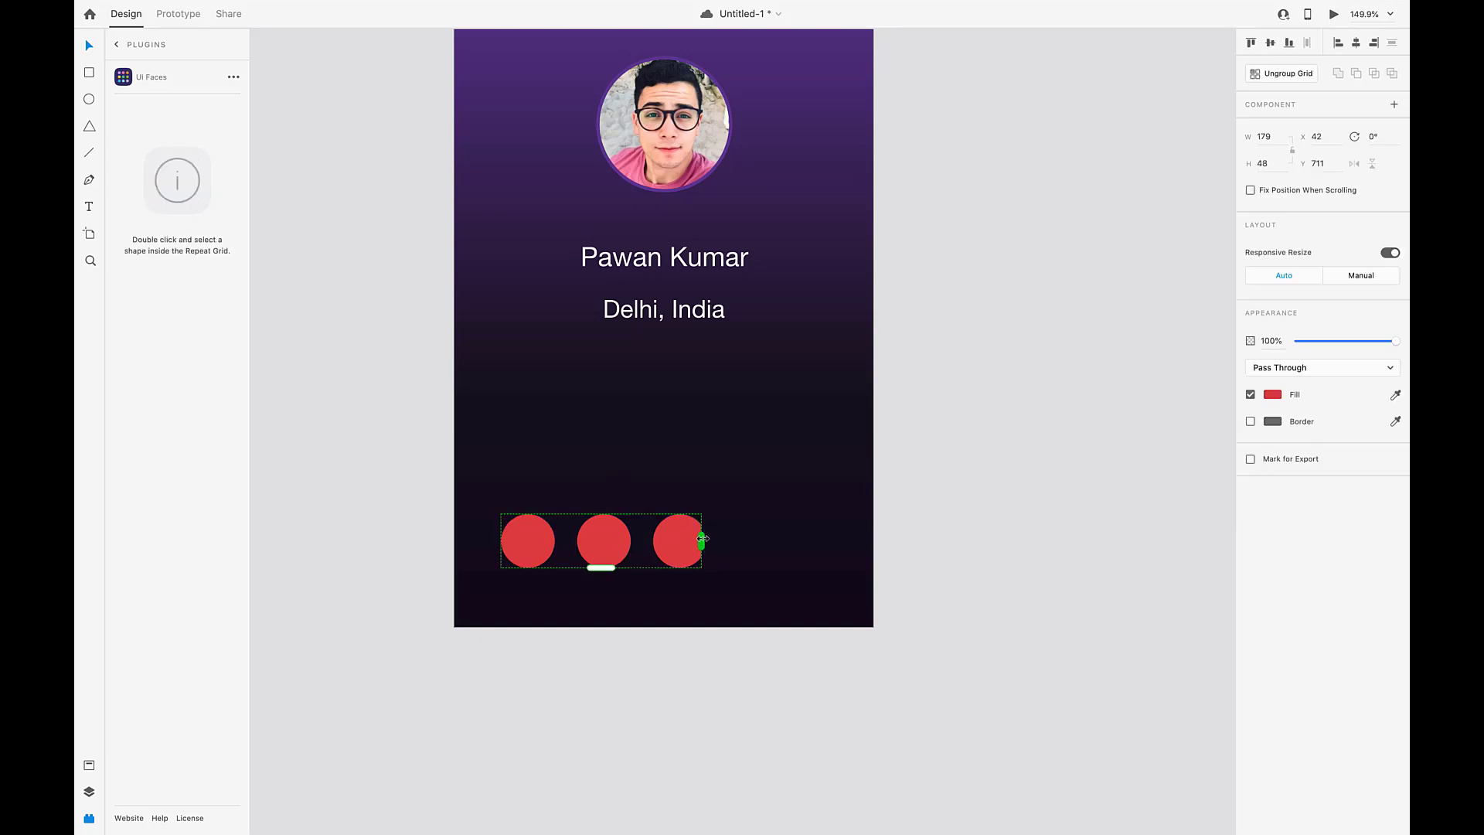
{"action": "left_click_drag", "start_coordinate": [702, 539], "coordinate": [713, 539]}
{"action": "left_click", "coordinate": [735, 576]}
Select the third circle inside the repeat grid and move it slightly to the right
{"action": "left_click", "coordinate": [683, 541]}
{"action": "double_click", "coordinate": [680, 543]}
{"action": "mouse_move", "coordinate": [680, 544]}
{"action": "left_mouse_down"}
{"action": "mouse_move", "coordinate": [761, 541]}
{"action": "mouse_move", "coordinate": [688, 539]}
{"action": "left_mouse_up"}
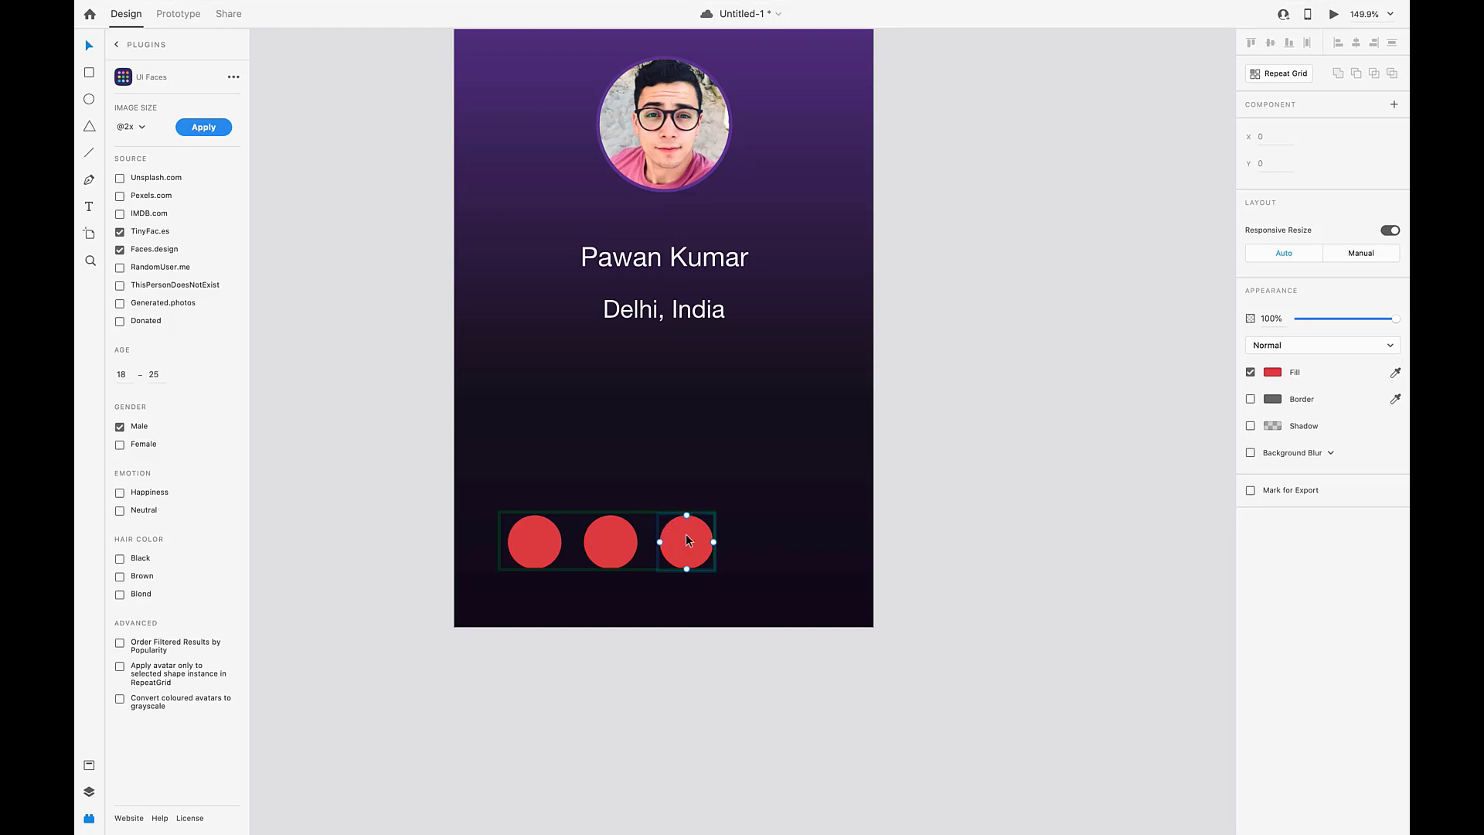
Undo the repeat grid of red circles, going back to the single plain red circle
{"action": "left_click", "coordinate": [685, 534]}
{"action": "key", "text": "ctrl+z"}
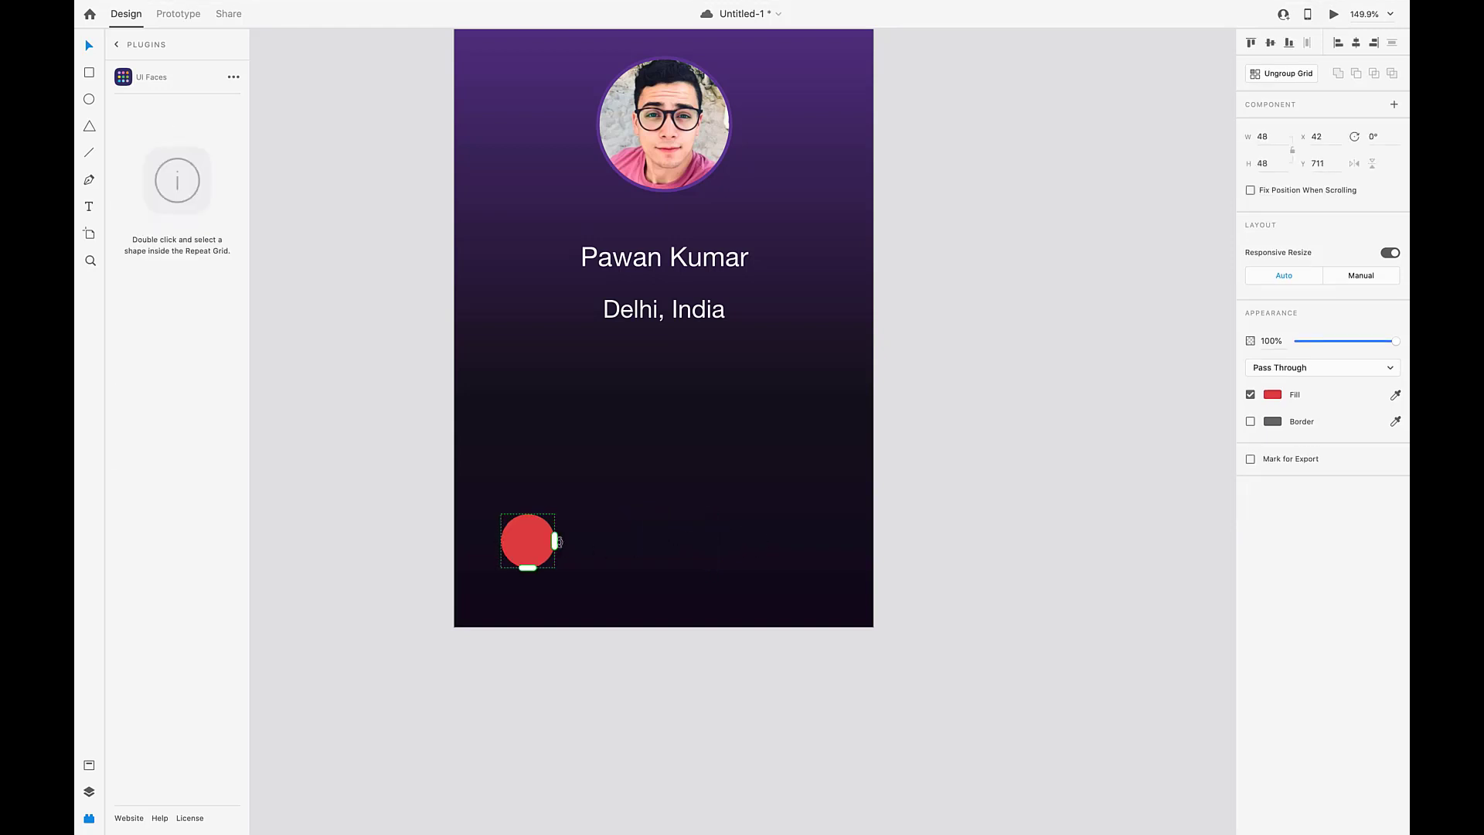
{"action": "key", "text": "ctrl+z"}
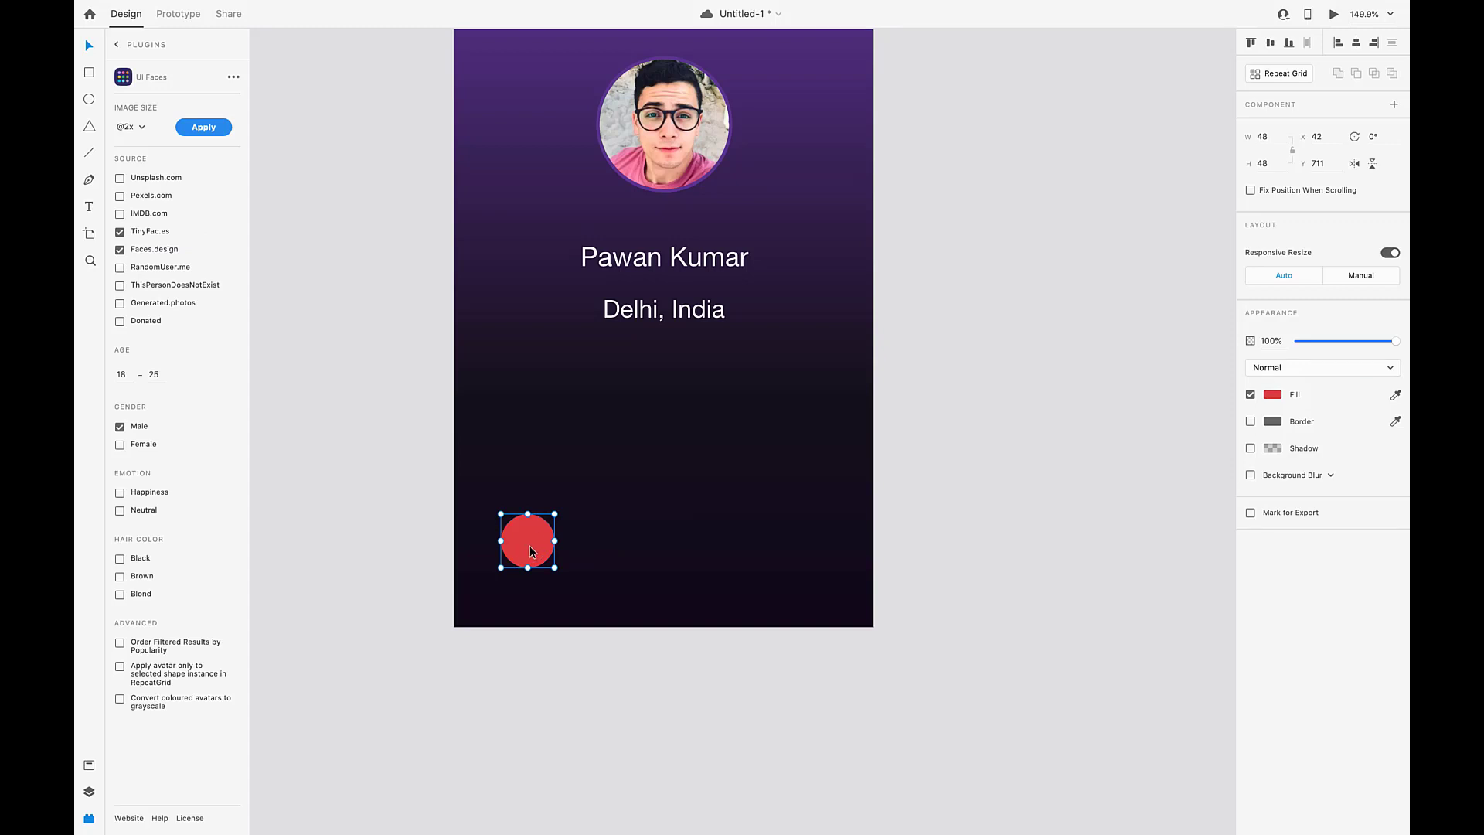
Duplicate the red circle twice in the same row, with one copy near the artboard's right edge and one centred horizontally
{"action": "left_click_drag", "start_coordinate": [530, 551], "coordinate": [806, 549]}
{"action": "left_click", "coordinate": [523, 543]}
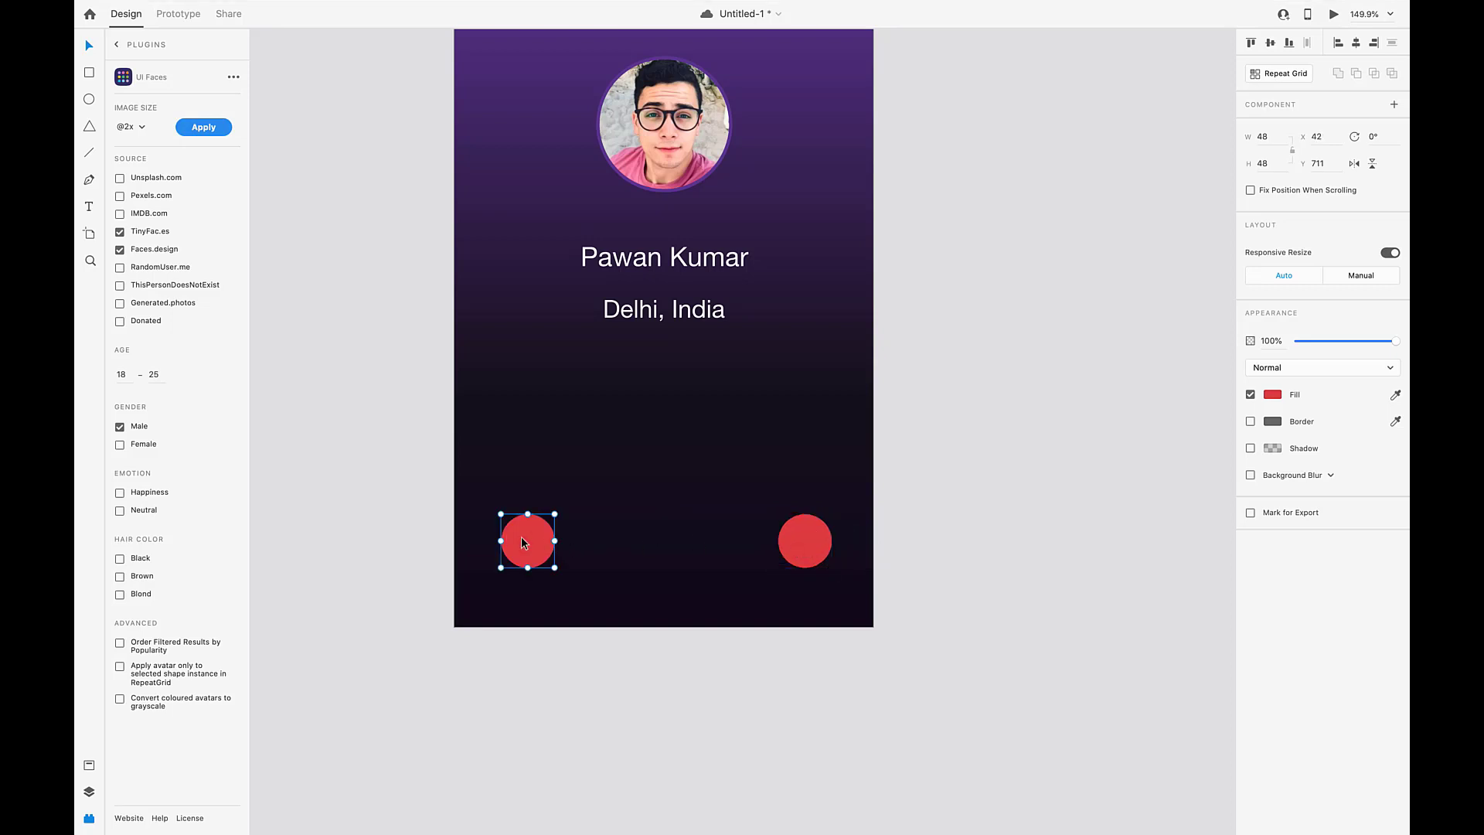
{"action": "left_click_drag", "start_coordinate": [523, 544], "coordinate": [661, 540]}
{"action": "left_click", "coordinate": [620, 477]}
{"action": "scroll", "coordinate": [649, 473], "scroll_direction": "down", "scroll_amount": 3}
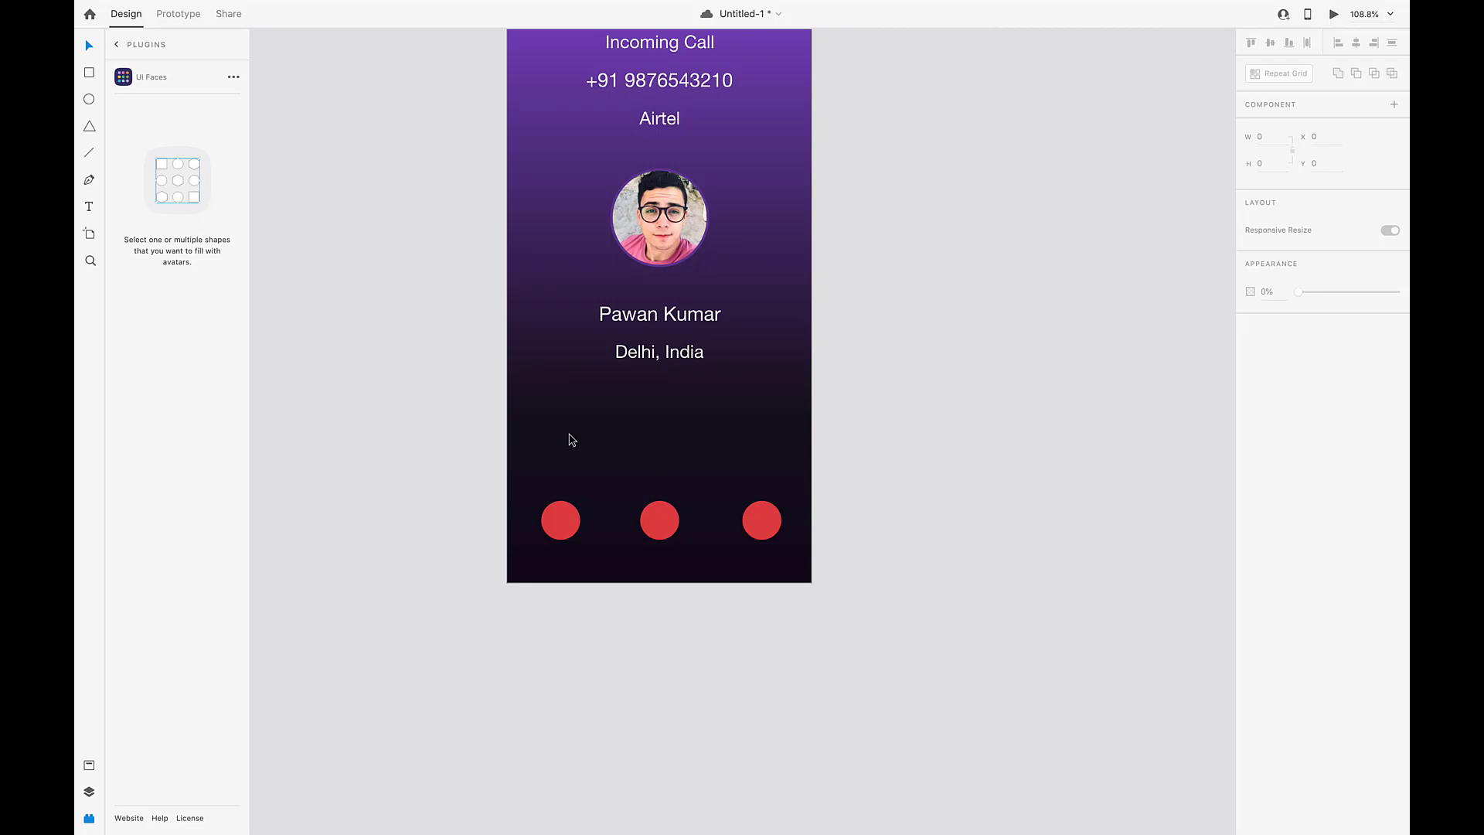
Open the Icons 4 Design plugin and search its icons for "call"
{"action": "left_click", "coordinate": [560, 519]}
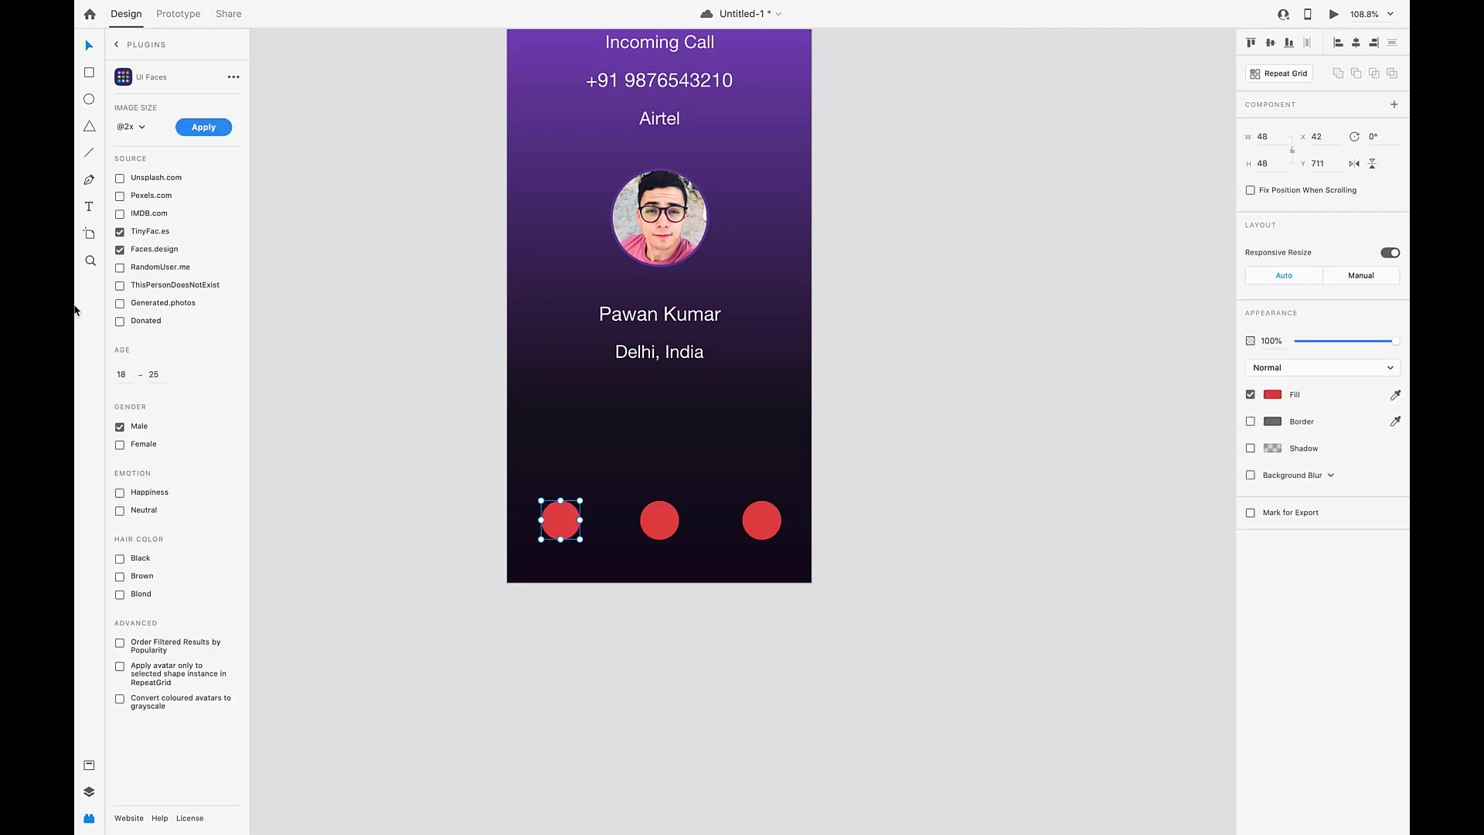
{"action": "scroll", "coordinate": [560, 482], "scroll_direction": "up", "scroll_amount": 5}
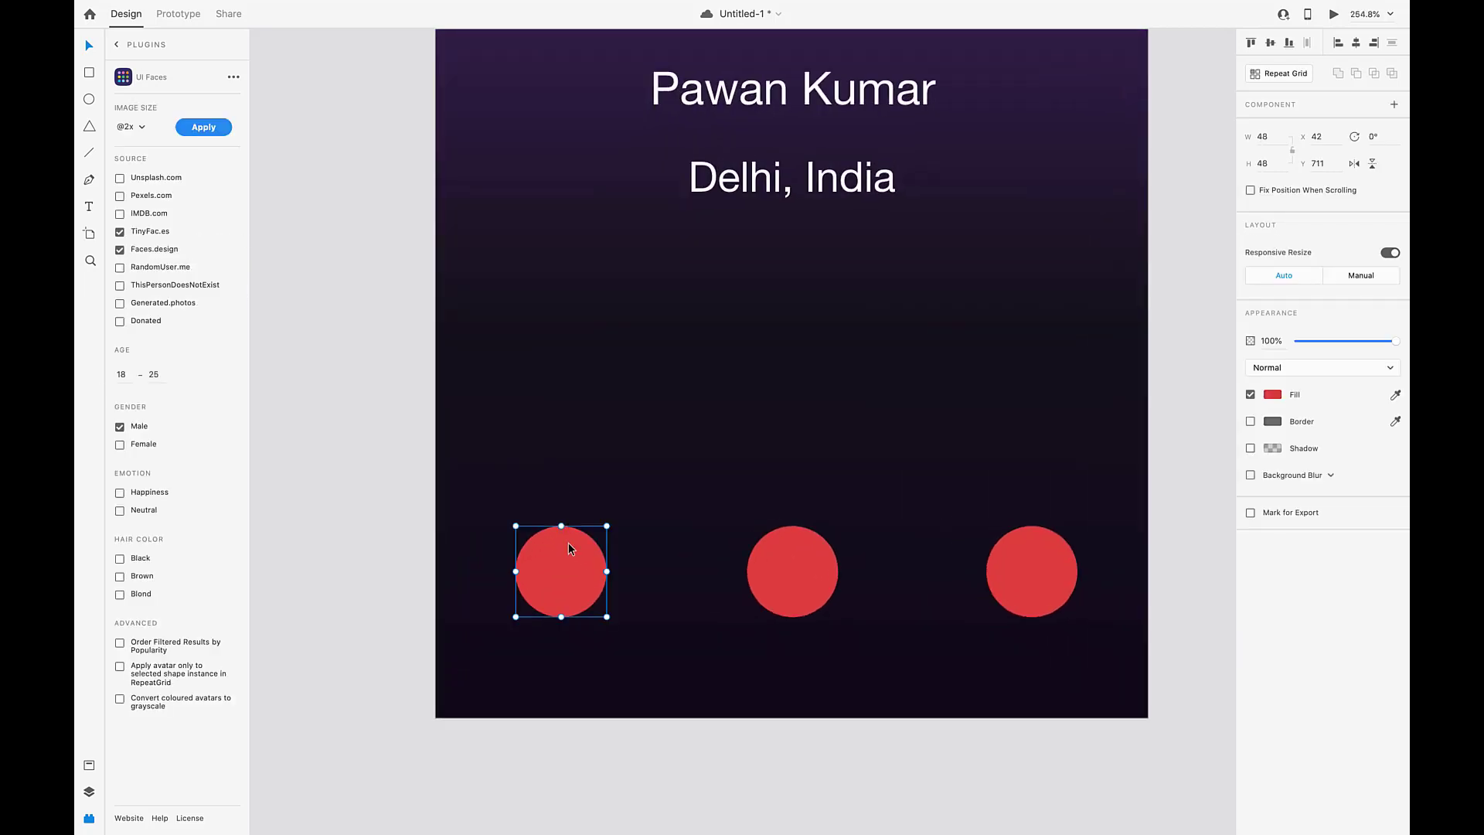
{"action": "left_click", "coordinate": [88, 820]}
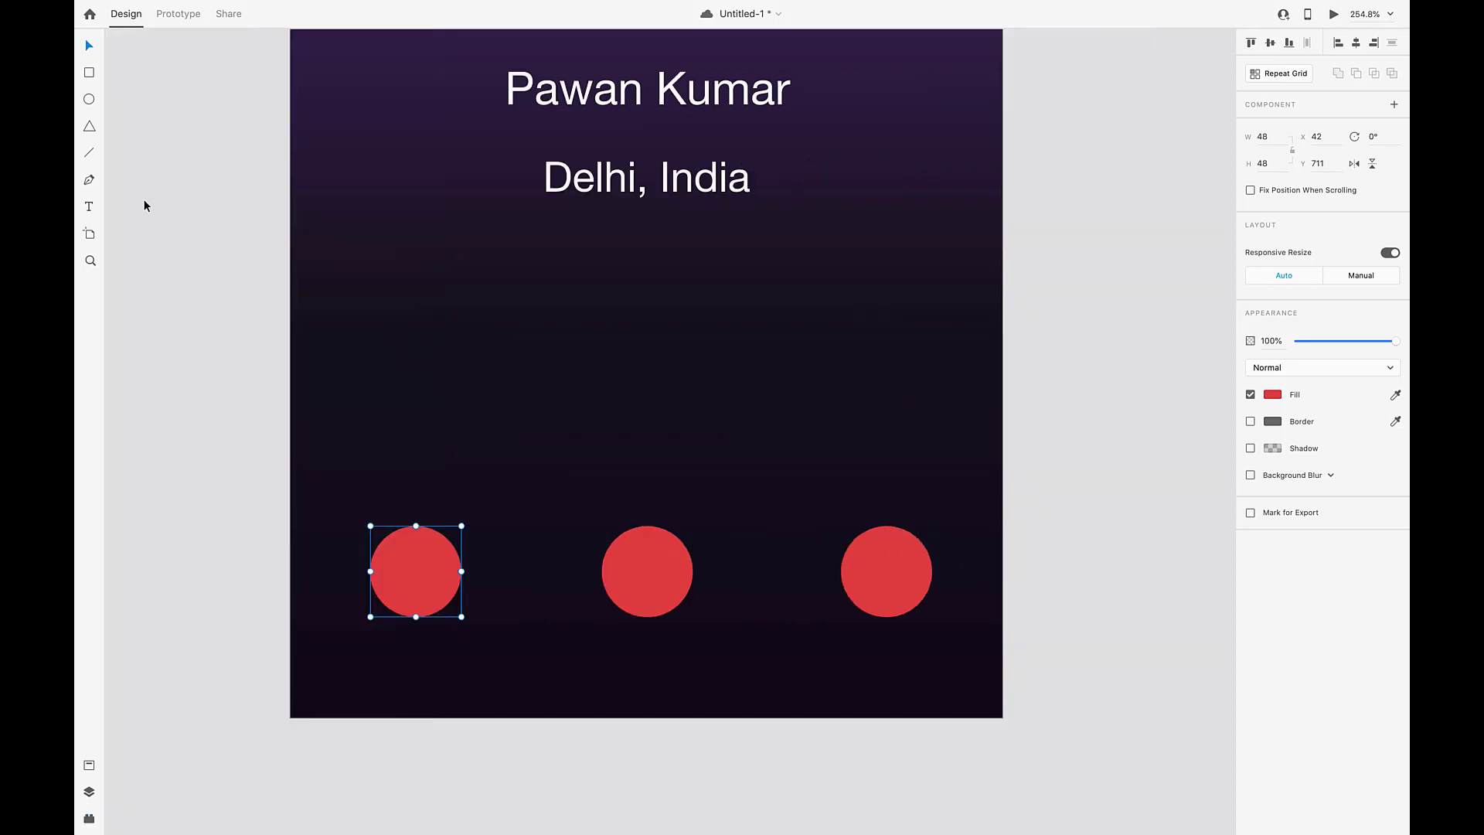
{"action": "left_click", "coordinate": [88, 820]}
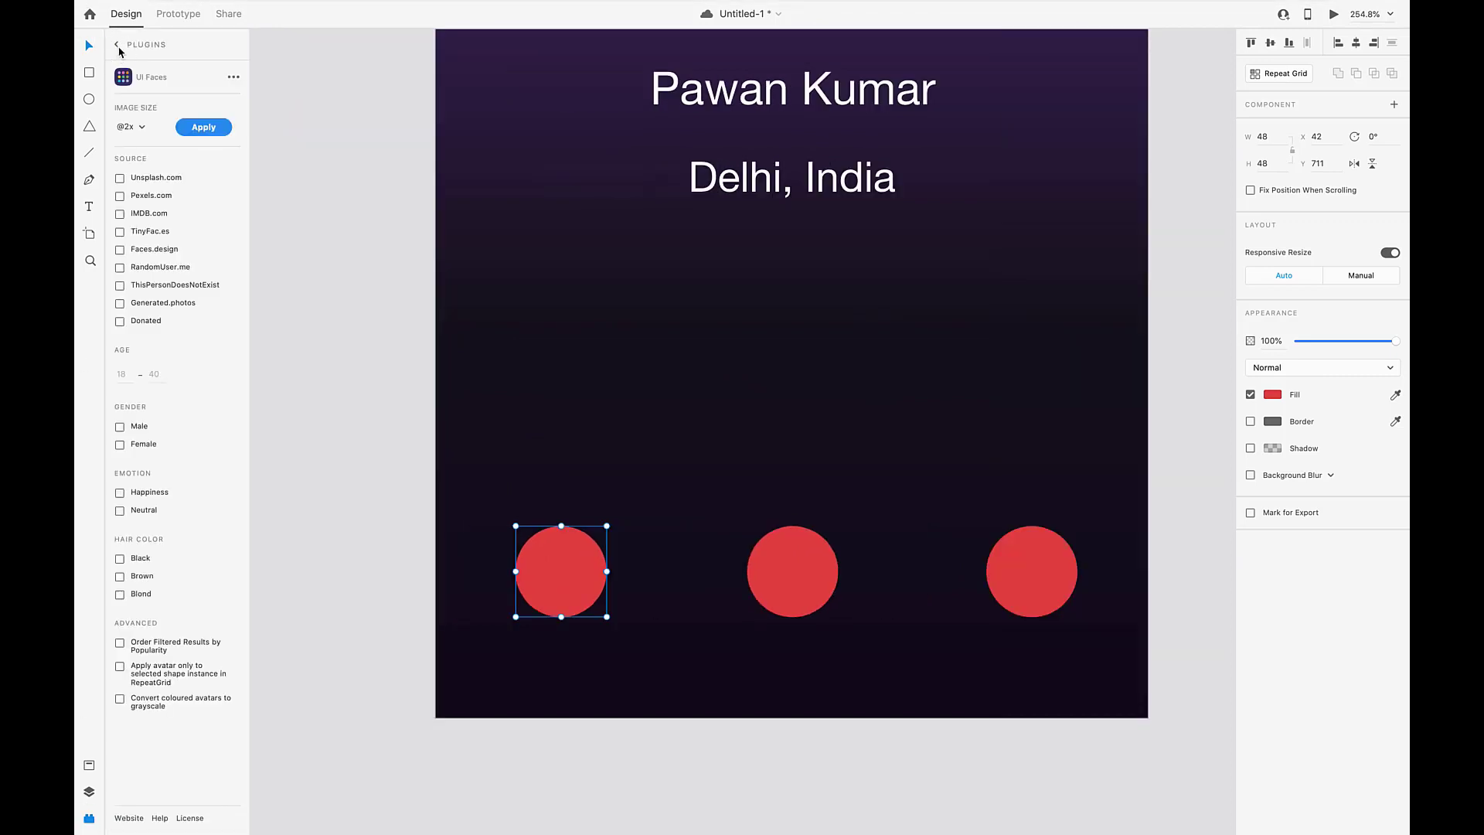
{"action": "left_click", "coordinate": [119, 49]}
{"action": "left_click", "coordinate": [155, 158]}
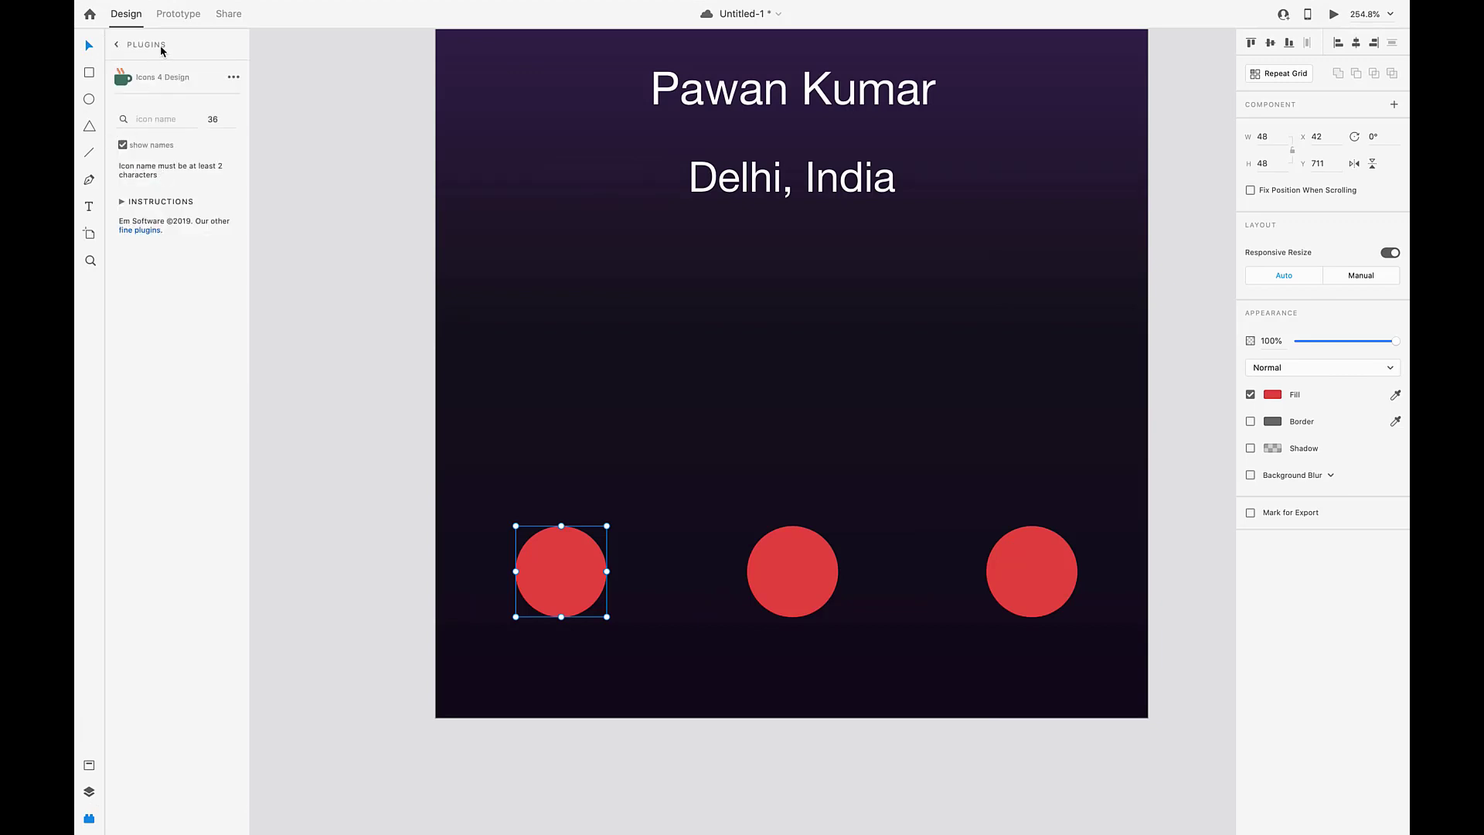
{"action": "left_click", "coordinate": [156, 118]}
{"action": "type", "text": "call"}
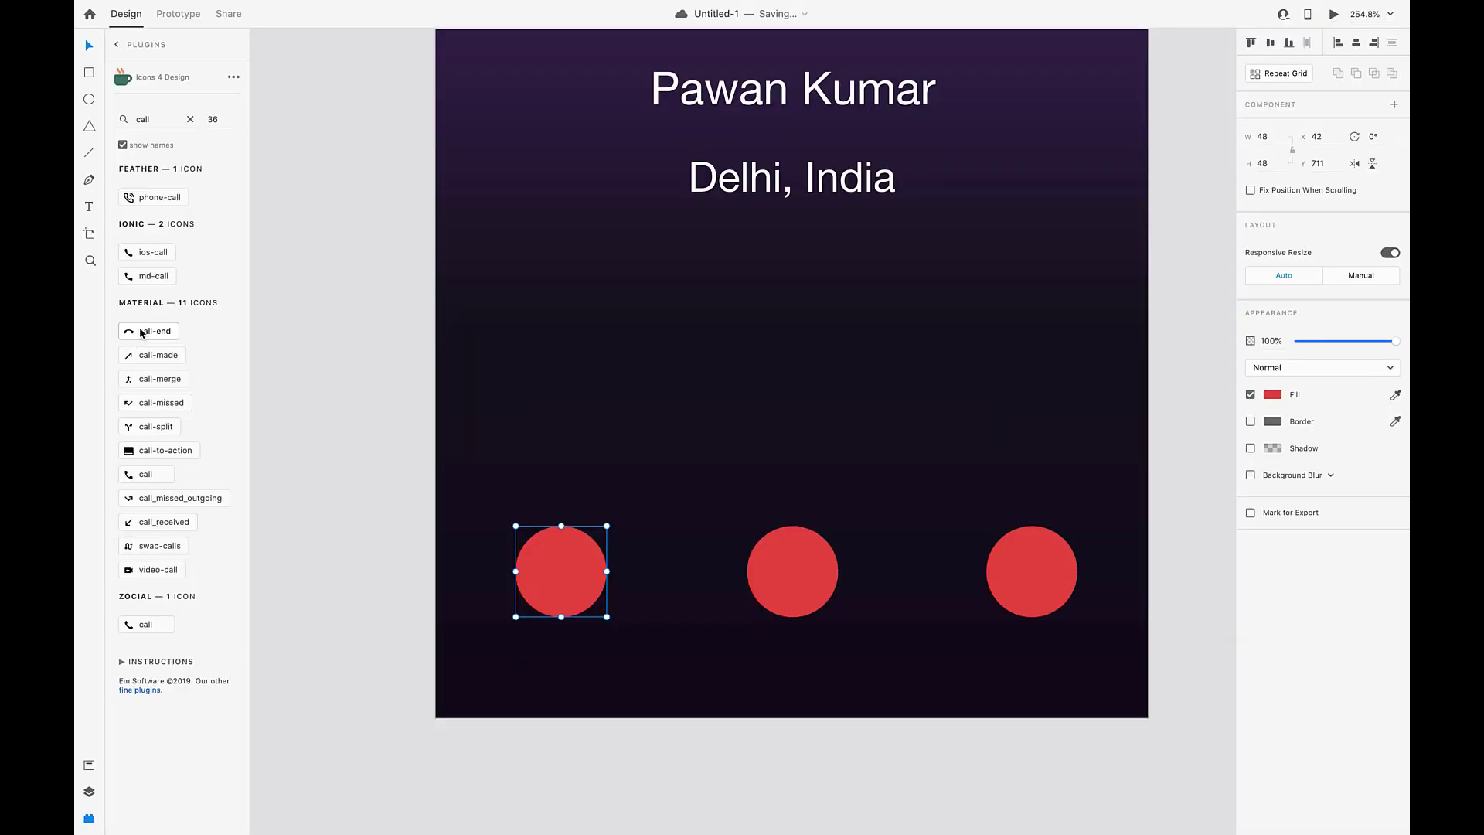
Insert the Material call-end icon and move it onto the left red circle
{"action": "left_click", "coordinate": [141, 333]}
{"action": "left_click", "coordinate": [151, 337]}
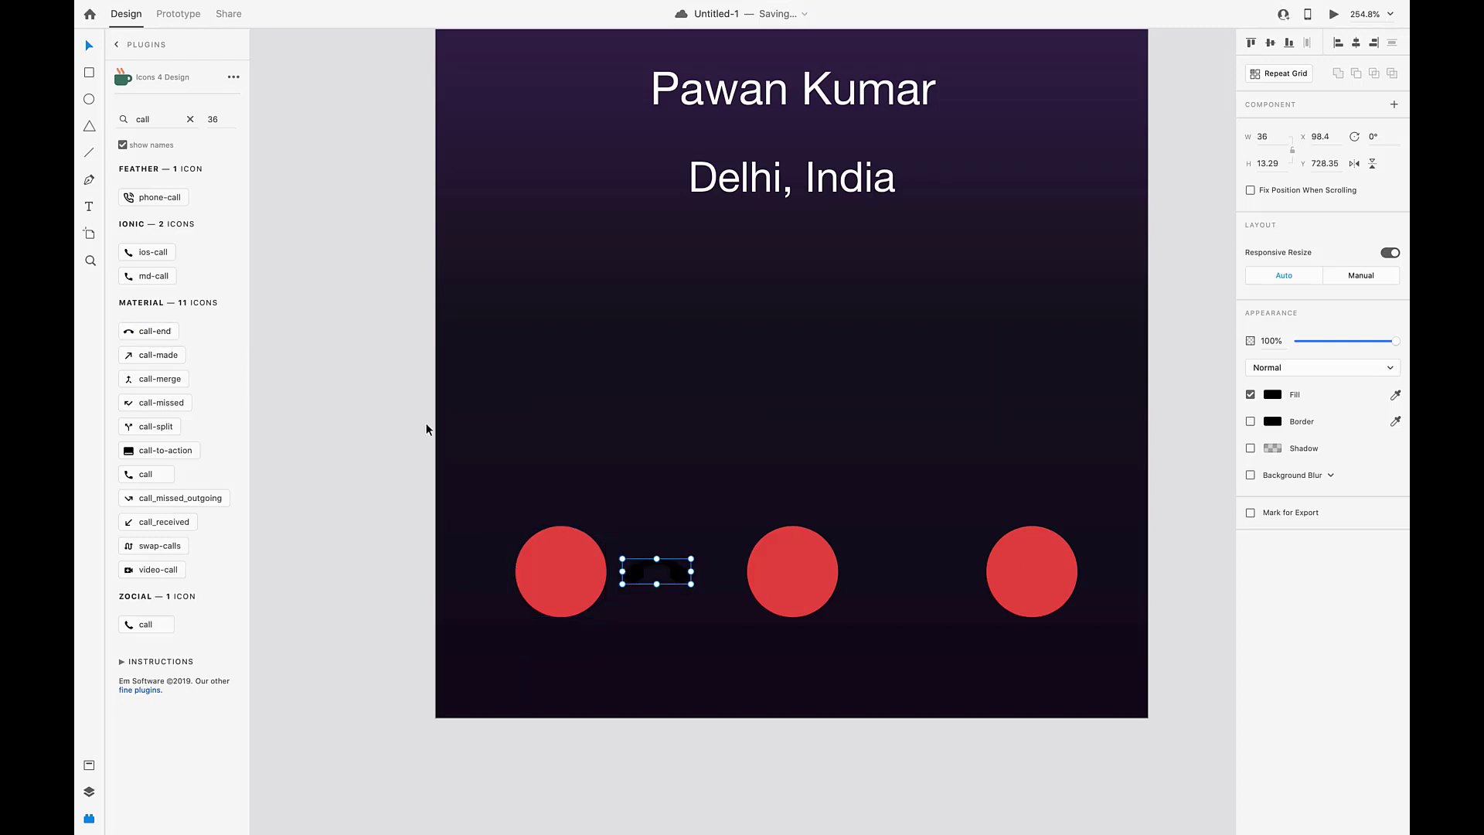
{"action": "scroll", "coordinate": [639, 573], "scroll_direction": "up", "scroll_amount": 5}
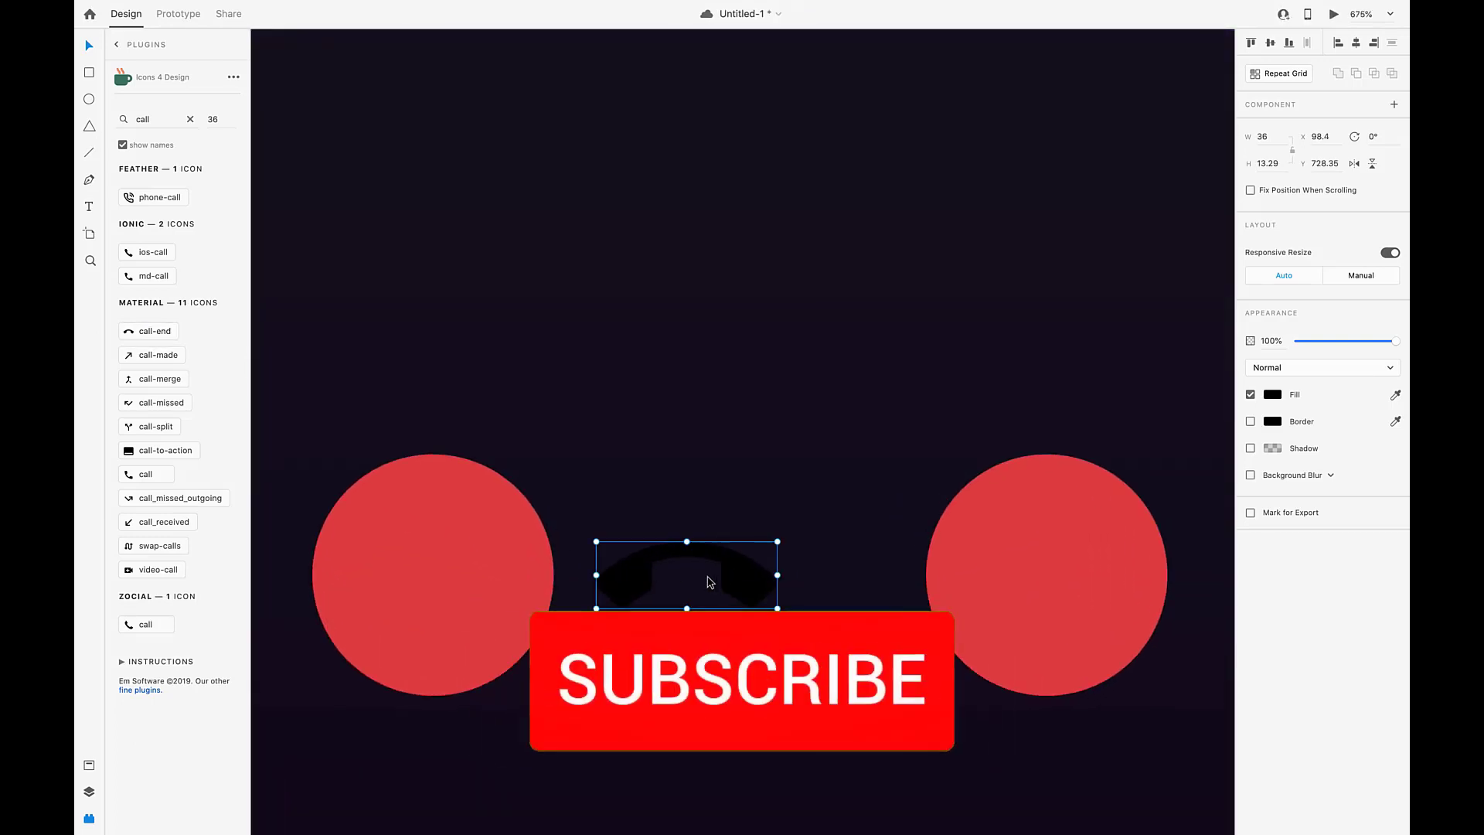
{"action": "left_click", "coordinate": [708, 580]}
{"action": "double_click", "coordinate": [642, 572]}
{"action": "left_click", "coordinate": [642, 554]}
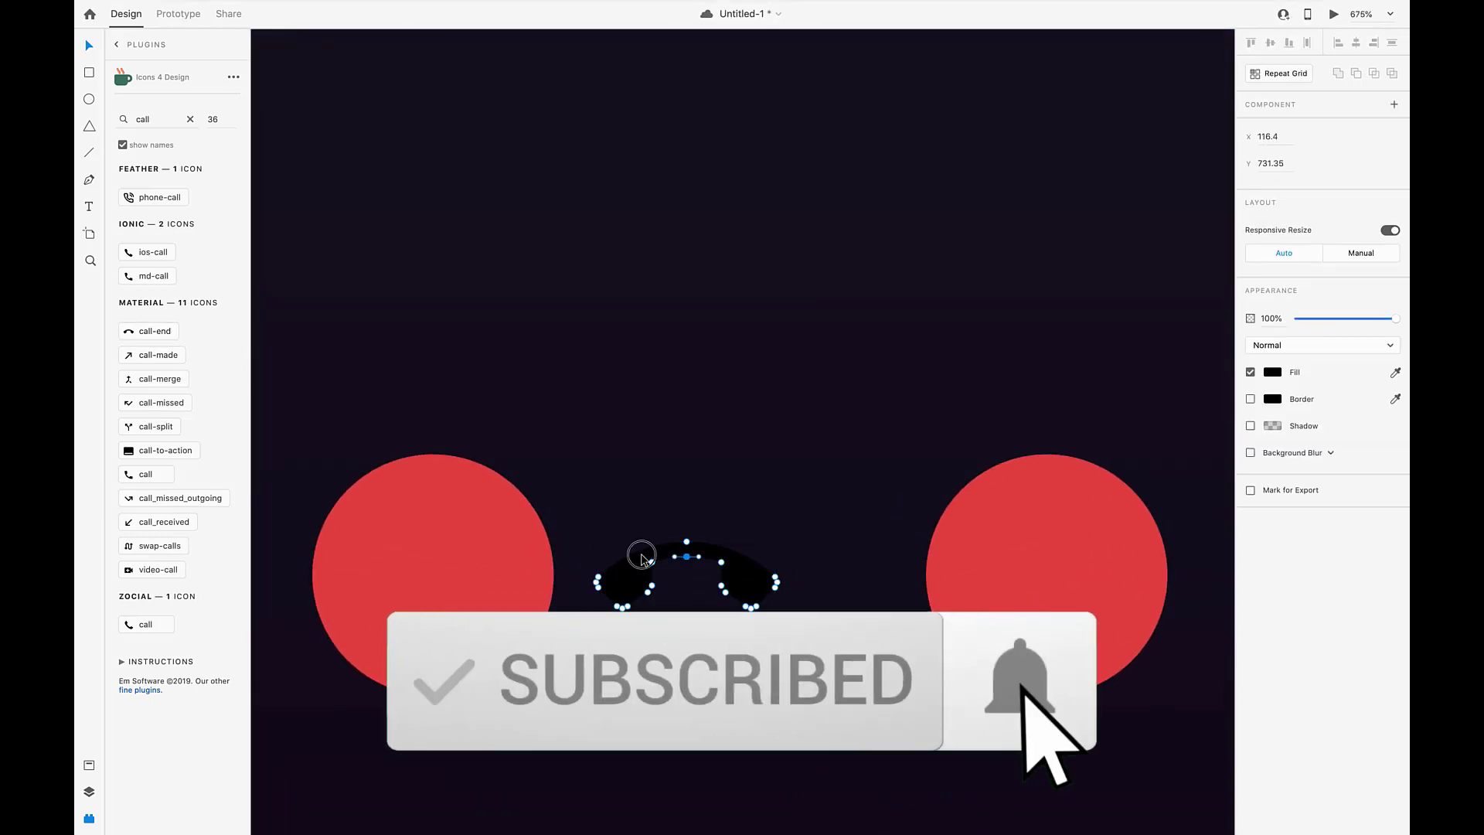
{"action": "left_click", "coordinate": [647, 541]}
{"action": "left_click_drag", "start_coordinate": [652, 559], "coordinate": [400, 568]}
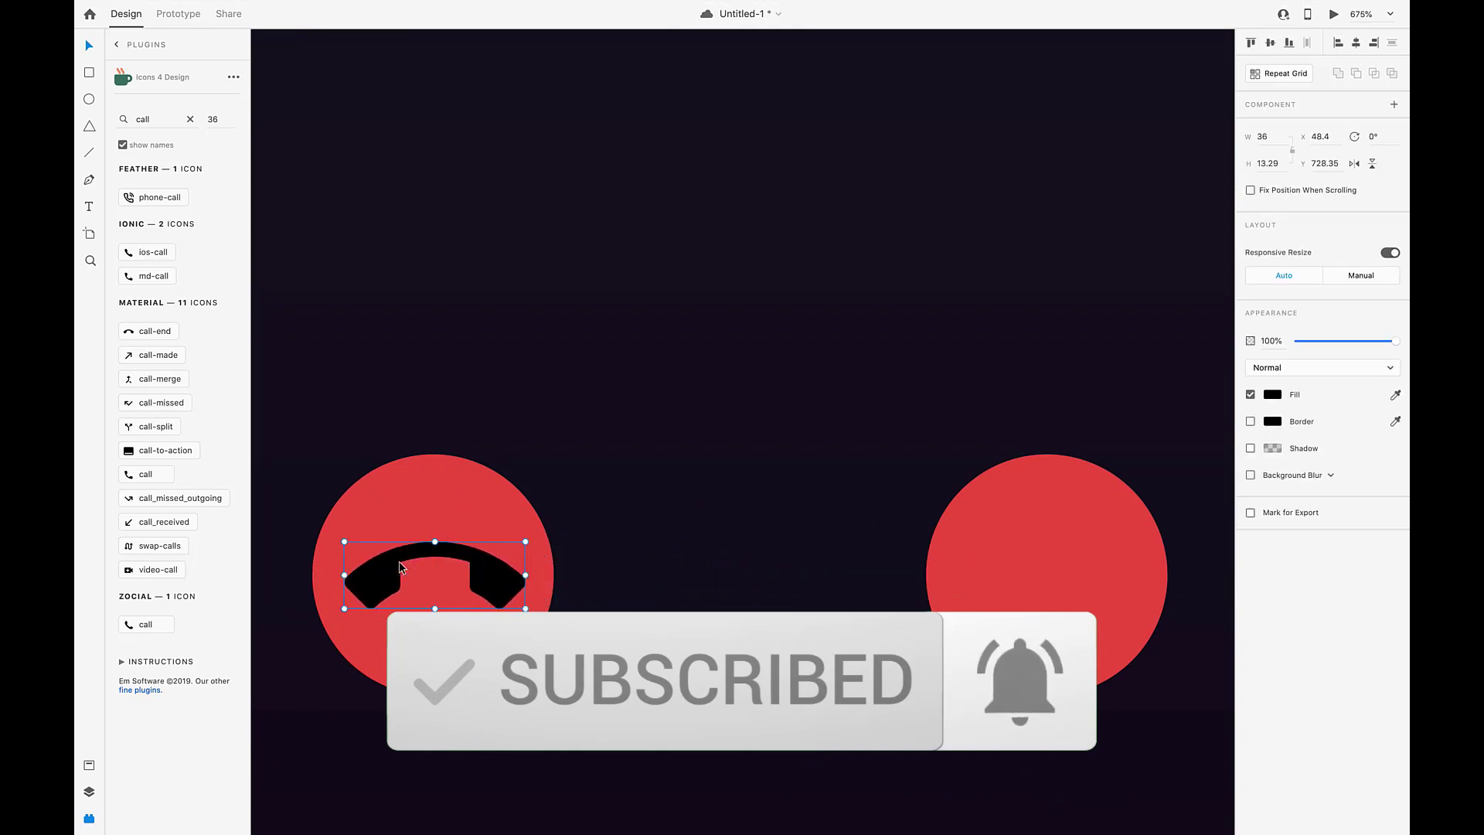
Fill the call-end icon with near-white #FCFCFC
{"action": "scroll", "coordinate": [400, 568], "scroll_direction": "down", "scroll_amount": 3}
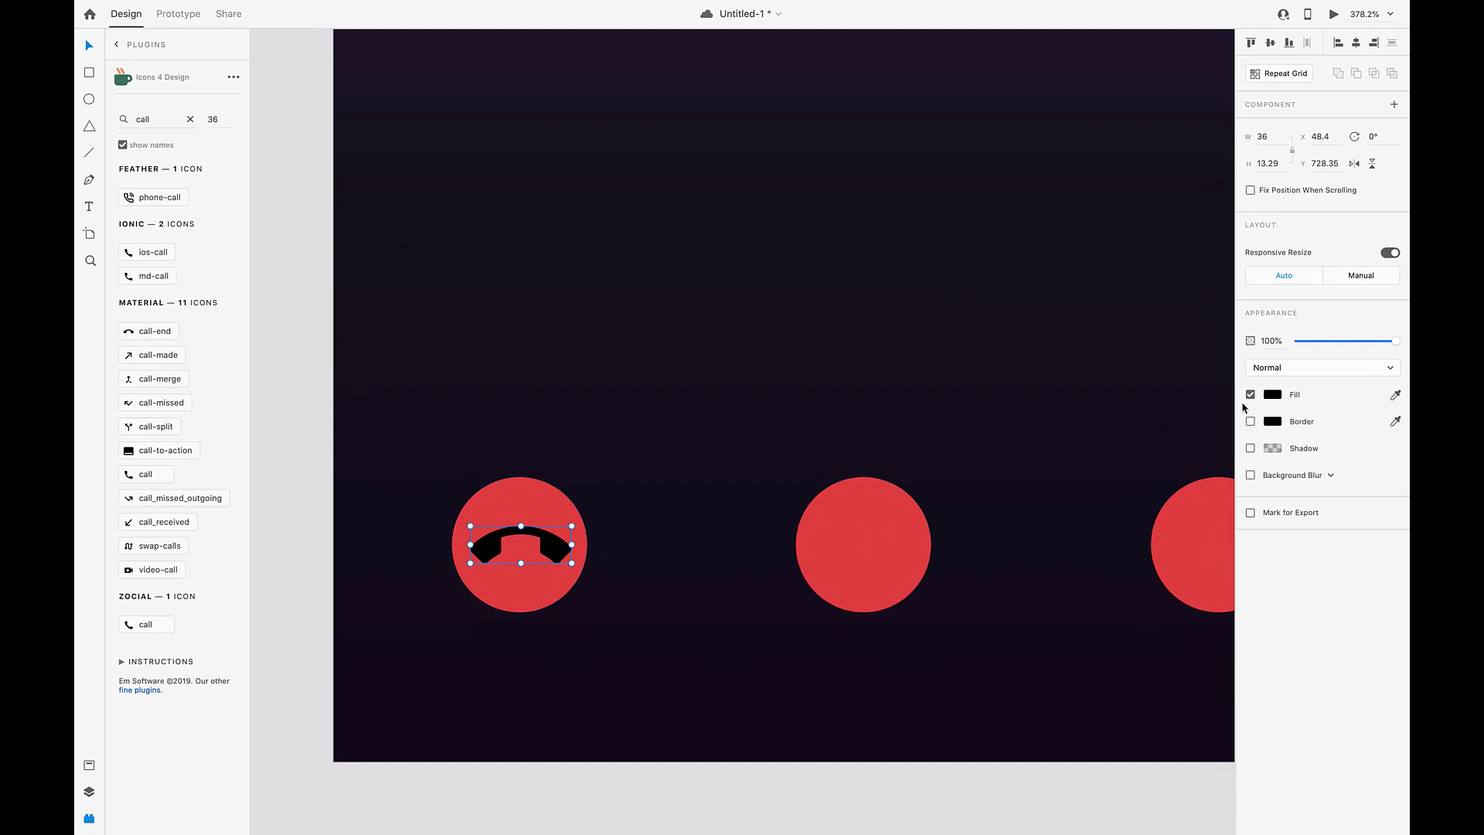
{"action": "left_click", "coordinate": [1272, 395]}
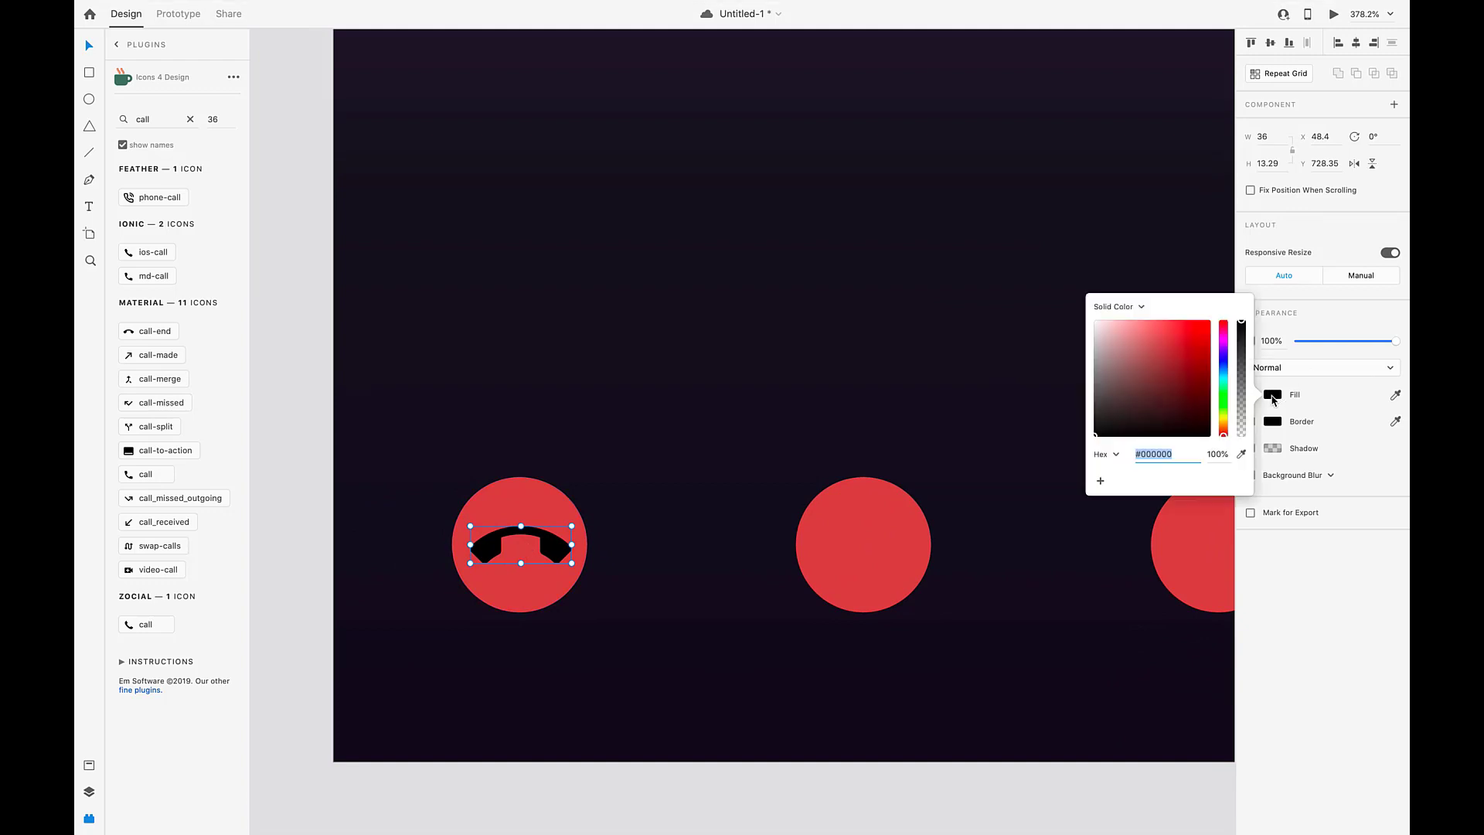
{"action": "left_click", "coordinate": [1095, 326]}
{"action": "scroll", "coordinate": [352, 621], "scroll_direction": "down", "scroll_amount": 5}
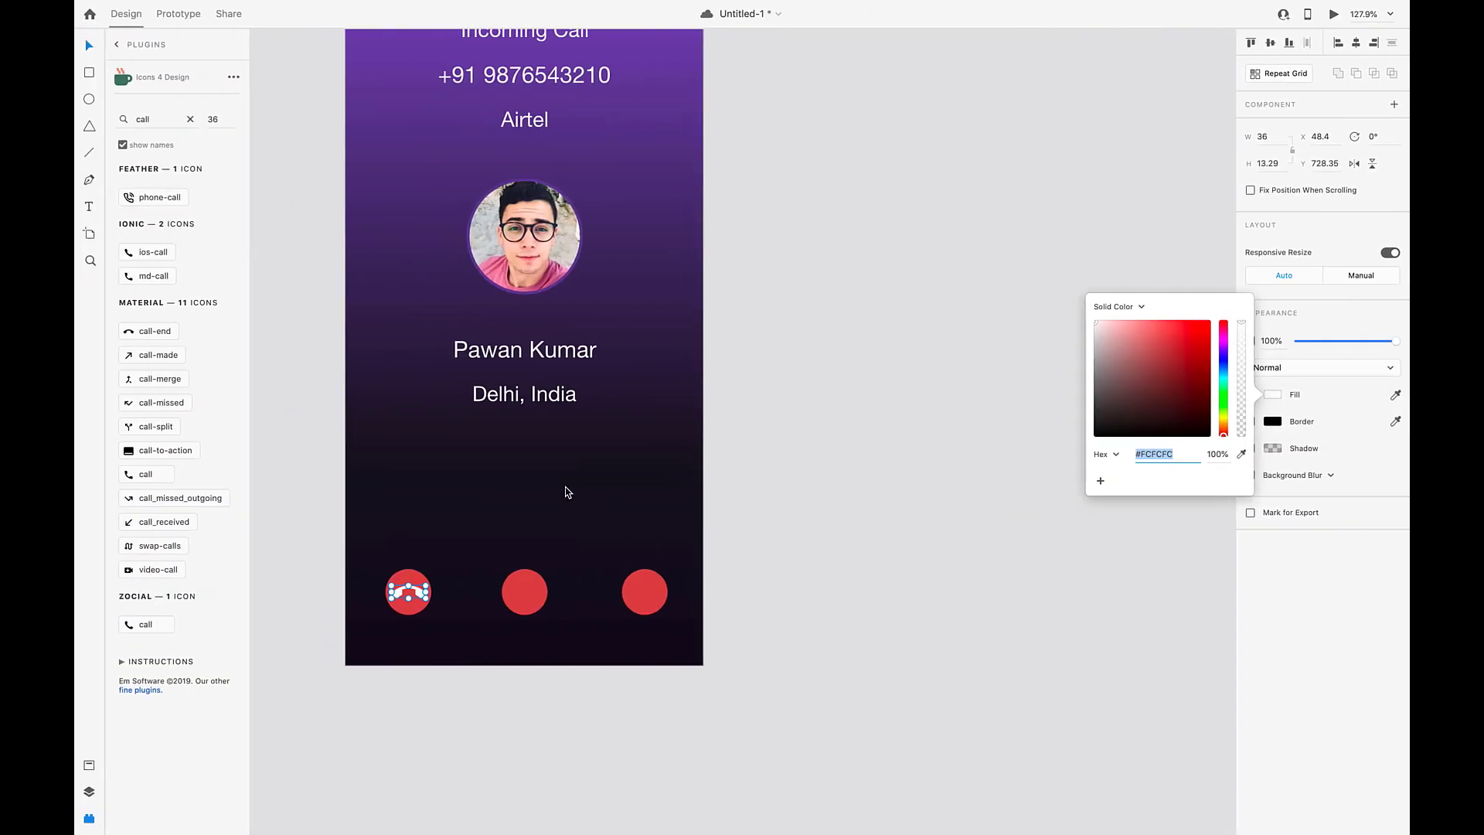
{"action": "left_click", "coordinate": [514, 491]}
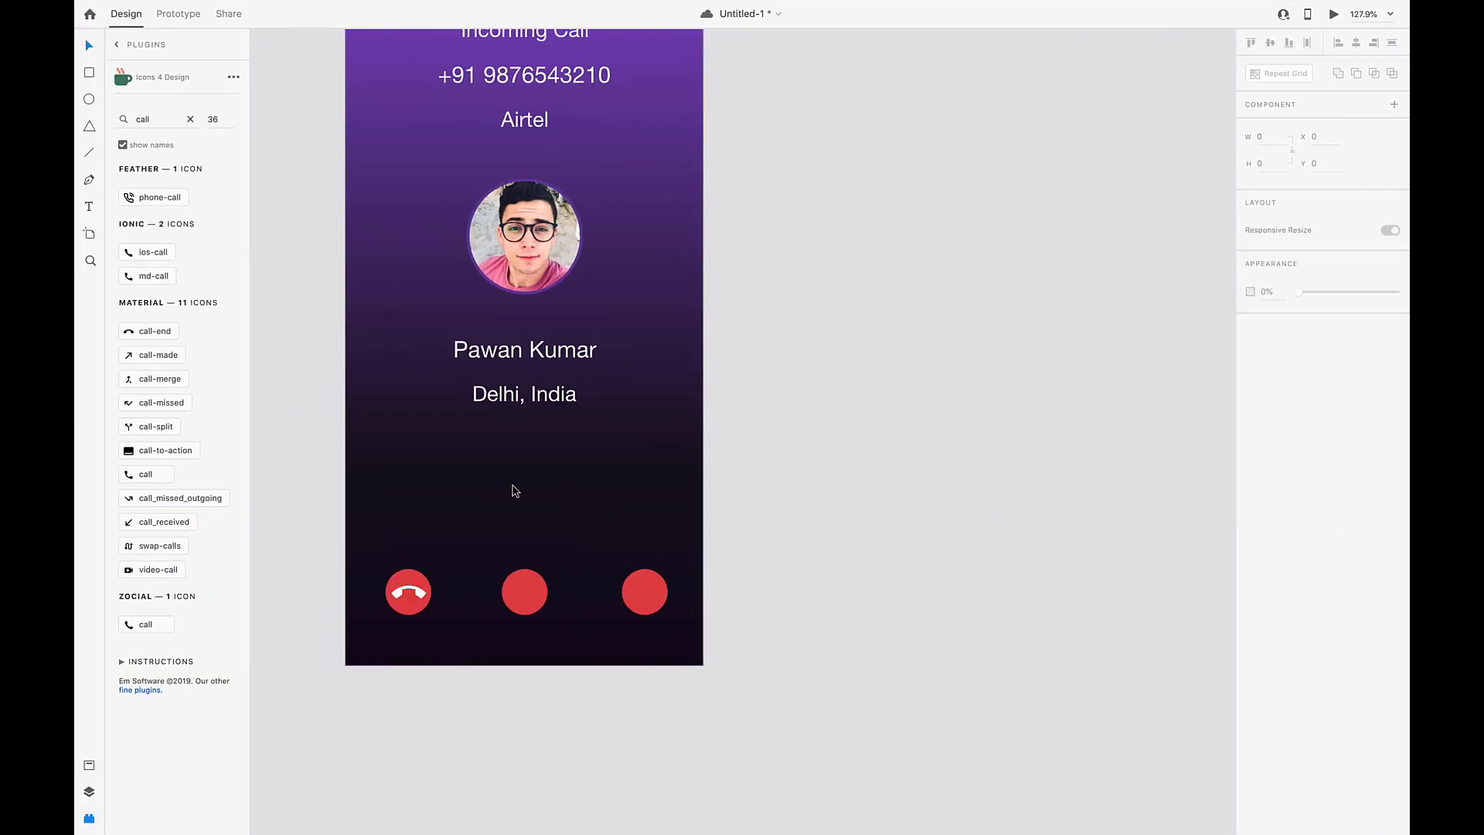
Scale the white call-end icon on the left circle down to about 31 by 11
{"action": "left_click", "coordinate": [407, 592]}
{"action": "scroll", "coordinate": [405, 596], "scroll_direction": "down", "scroll_amount": 4}
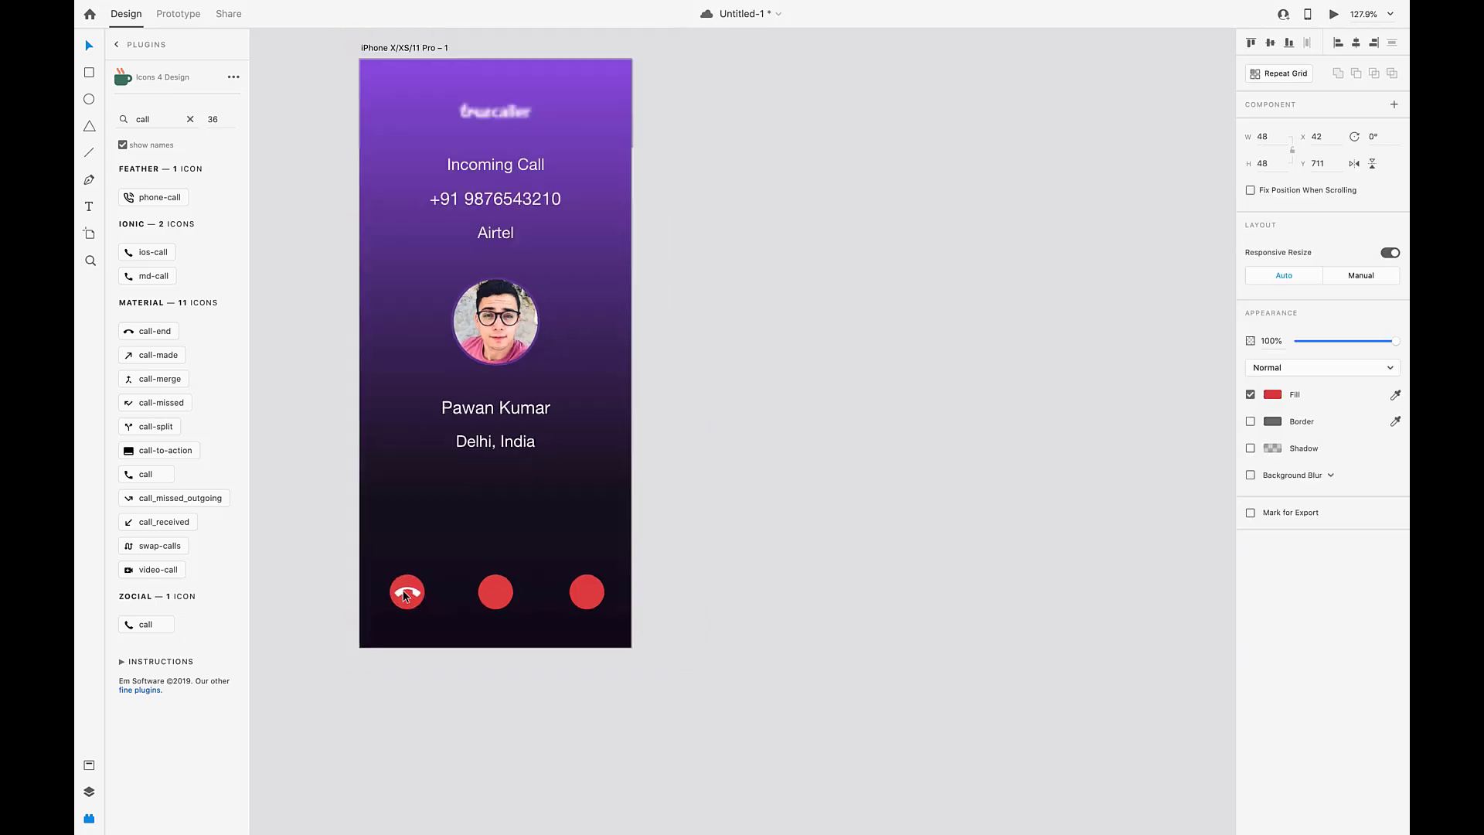
{"action": "scroll", "coordinate": [402, 590], "scroll_direction": "up", "scroll_amount": 10}
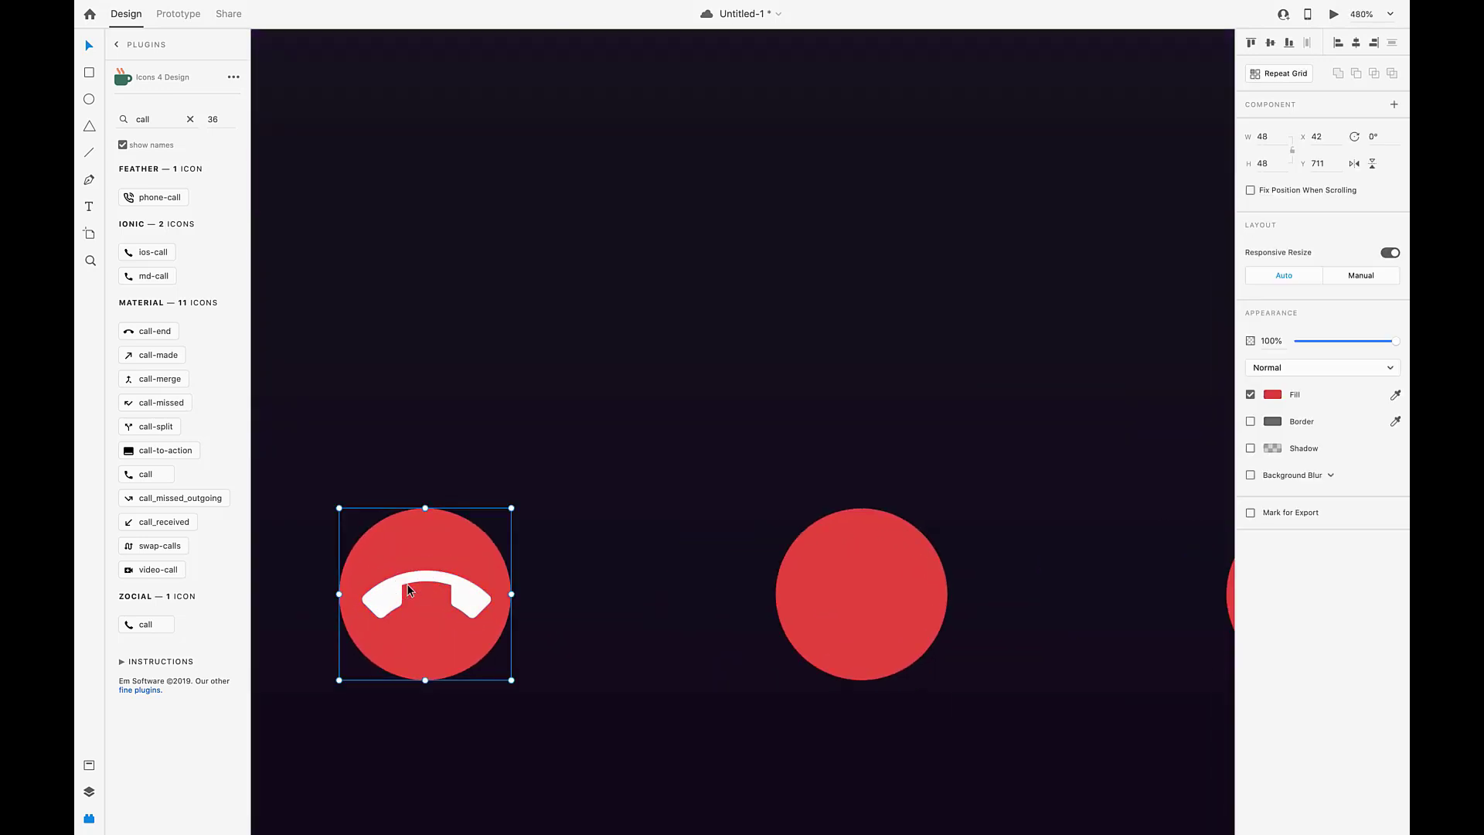
{"action": "double_click", "coordinate": [393, 591]}
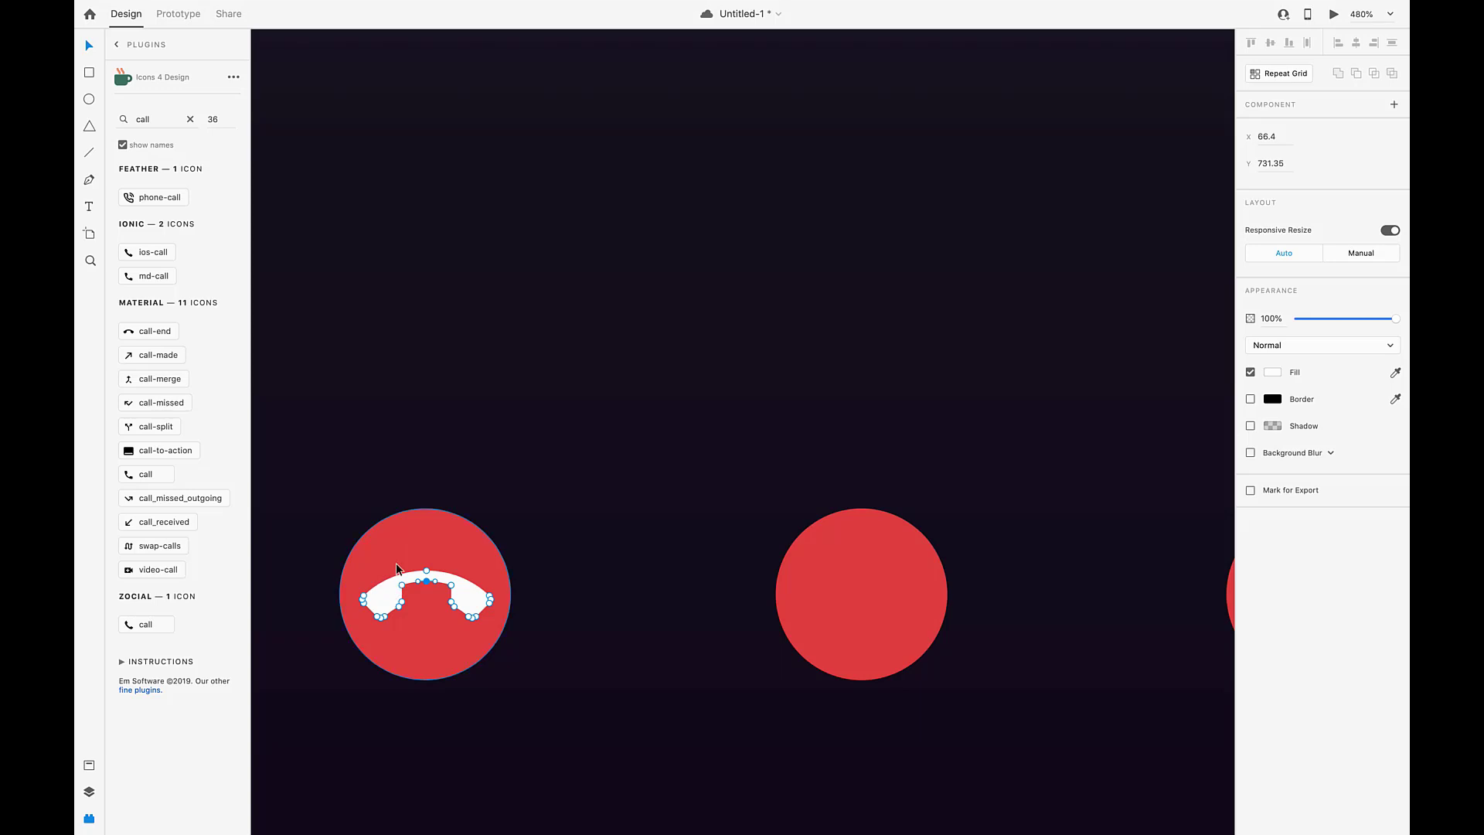
{"action": "left_click", "coordinate": [389, 584]}
{"action": "double_click", "coordinate": [397, 589]}
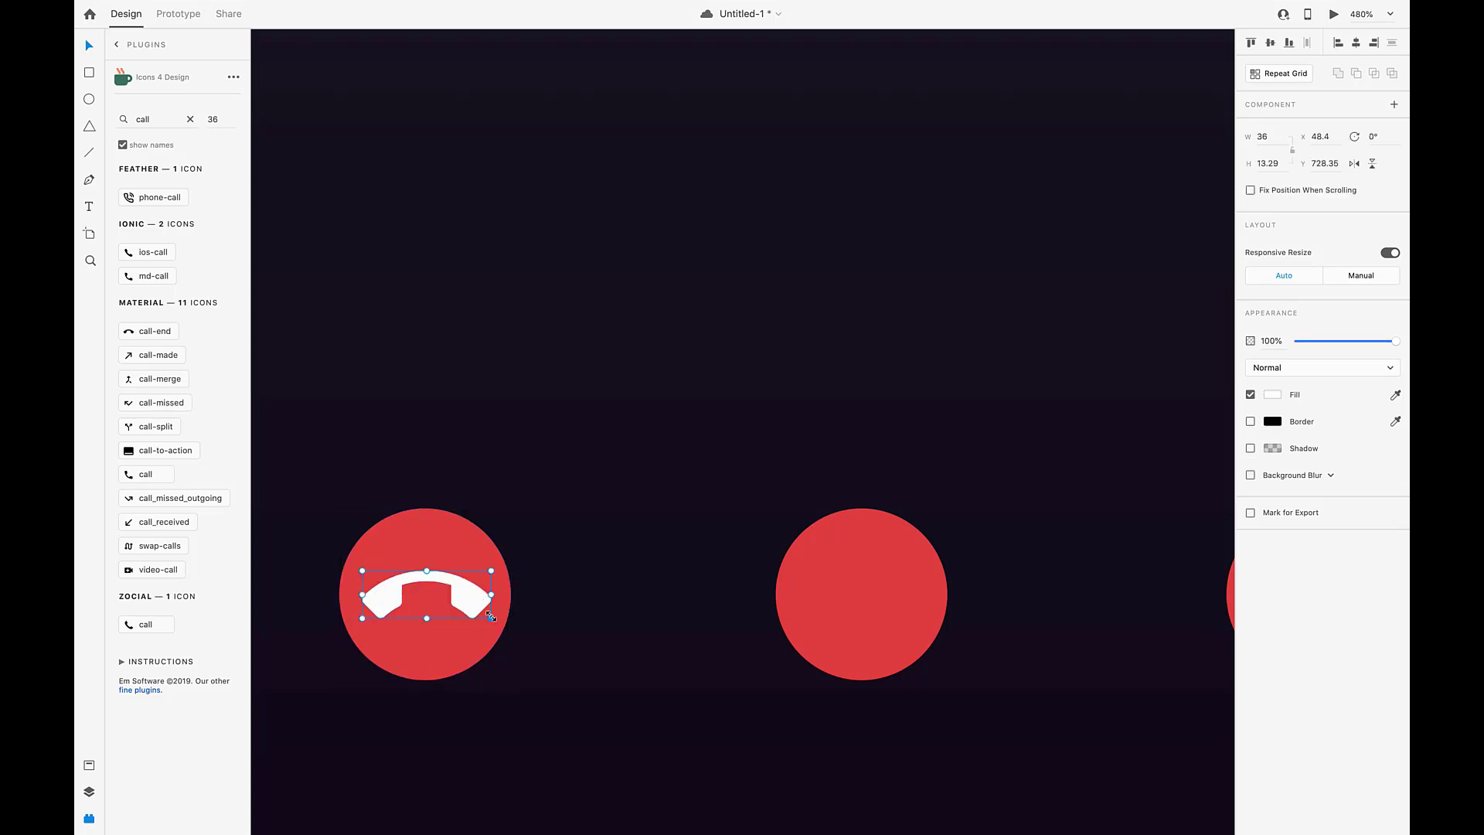
{"action": "left_click_drag", "start_coordinate": [490, 616], "coordinate": [420, 594]}
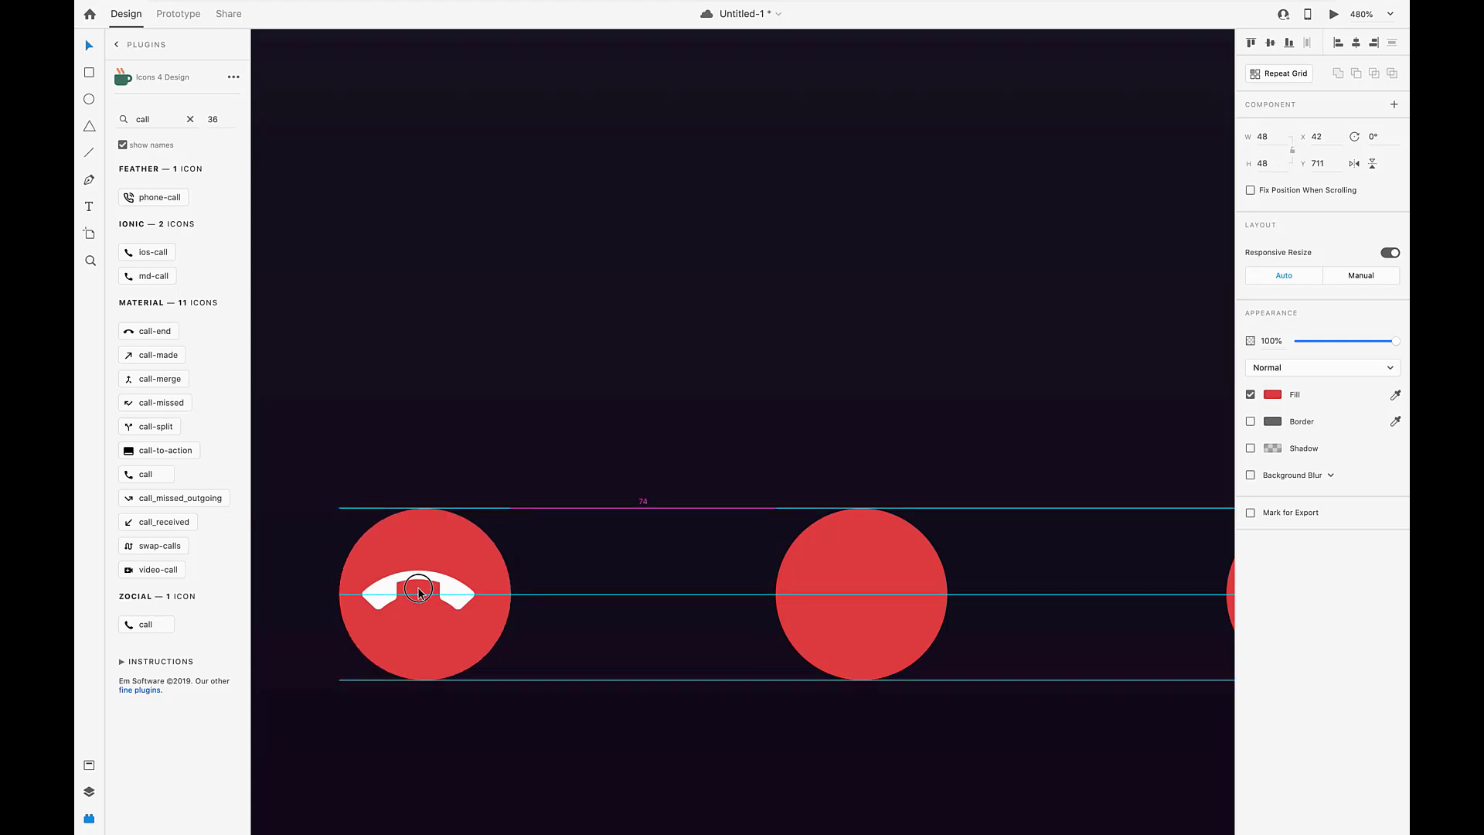
{"action": "key", "text": "Escape"}
{"action": "double_click", "coordinate": [407, 582]}
{"action": "double_click", "coordinate": [403, 579]}
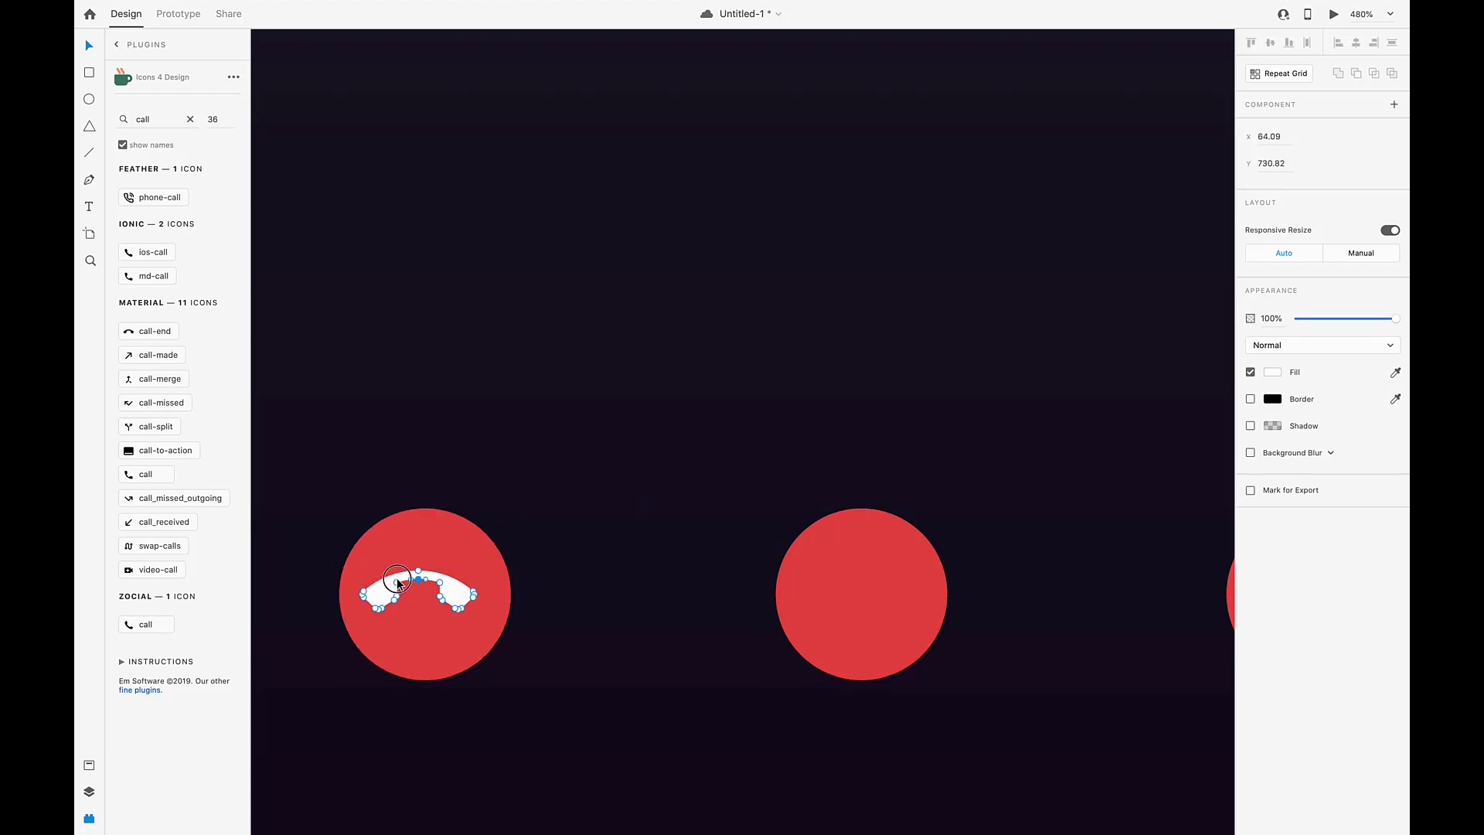
{"action": "left_click", "coordinate": [409, 581]}
{"action": "key", "text": "ctrl+z"}
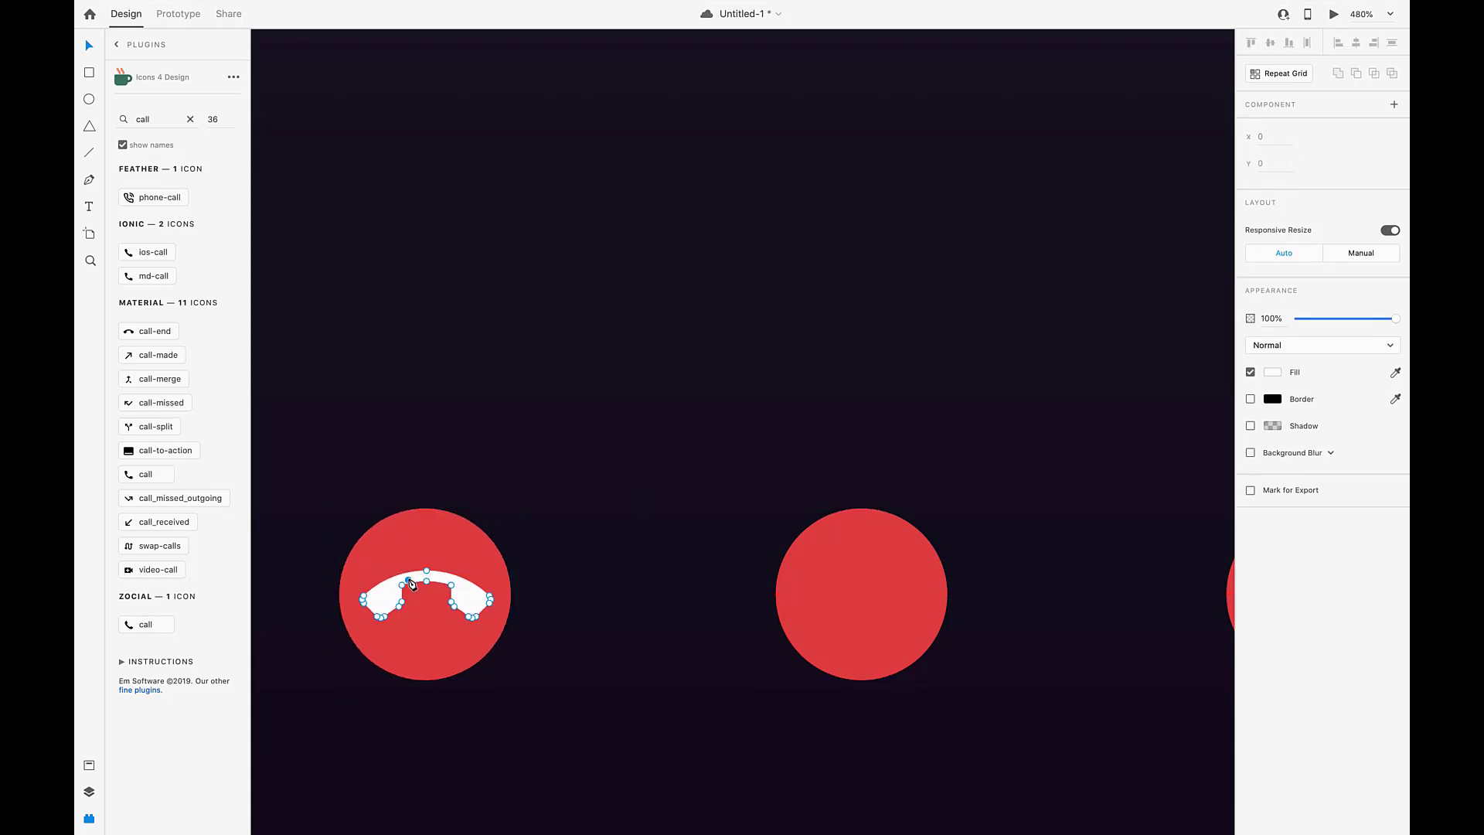
{"action": "key", "text": "ctrl+z"}
Move the call-end icon slightly so that it is centred within the left red circle
{"action": "left_click", "coordinate": [437, 558]}
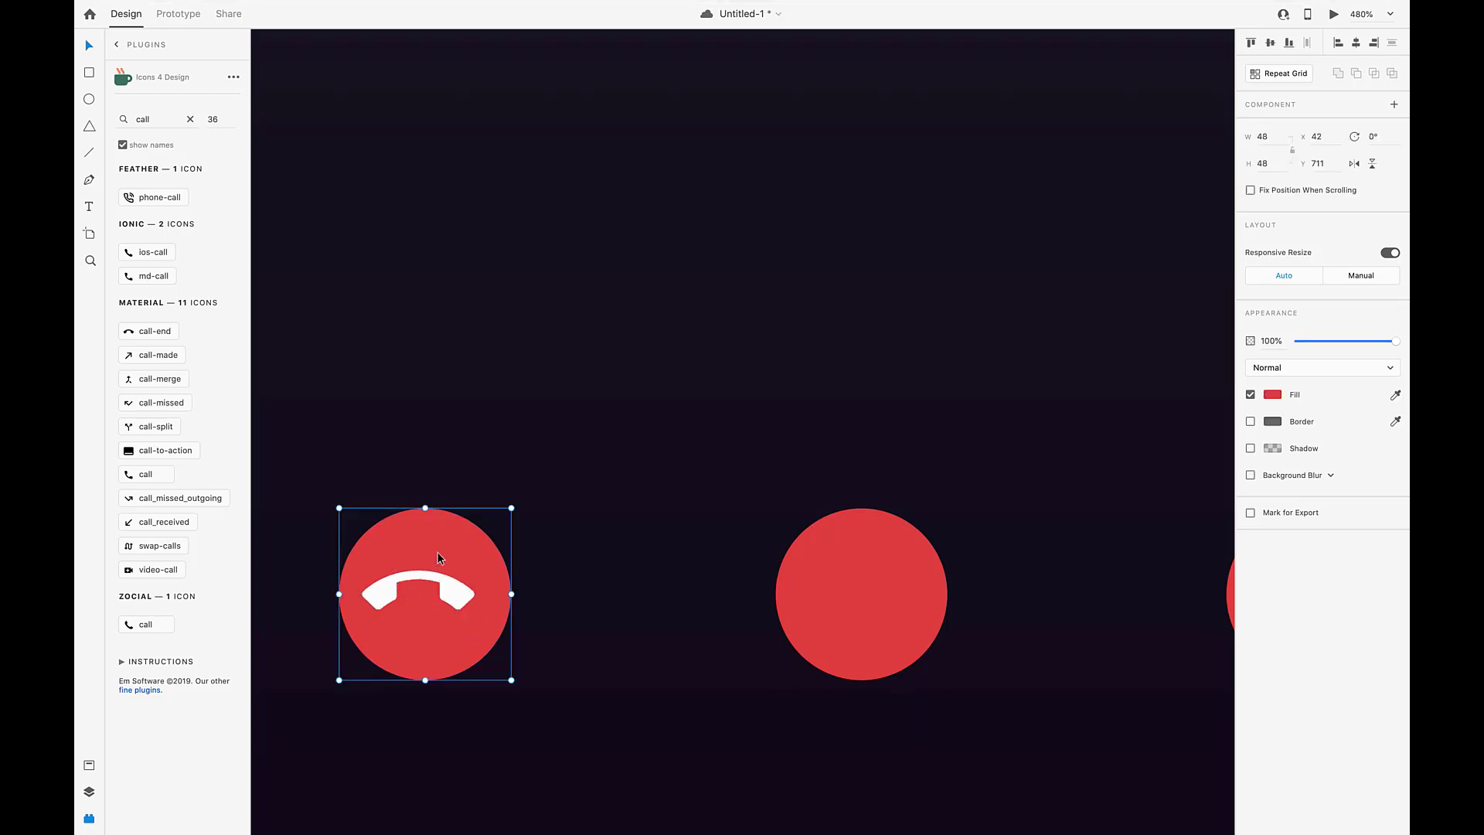
{"action": "left_click_drag", "start_coordinate": [433, 581], "coordinate": [440, 585]}
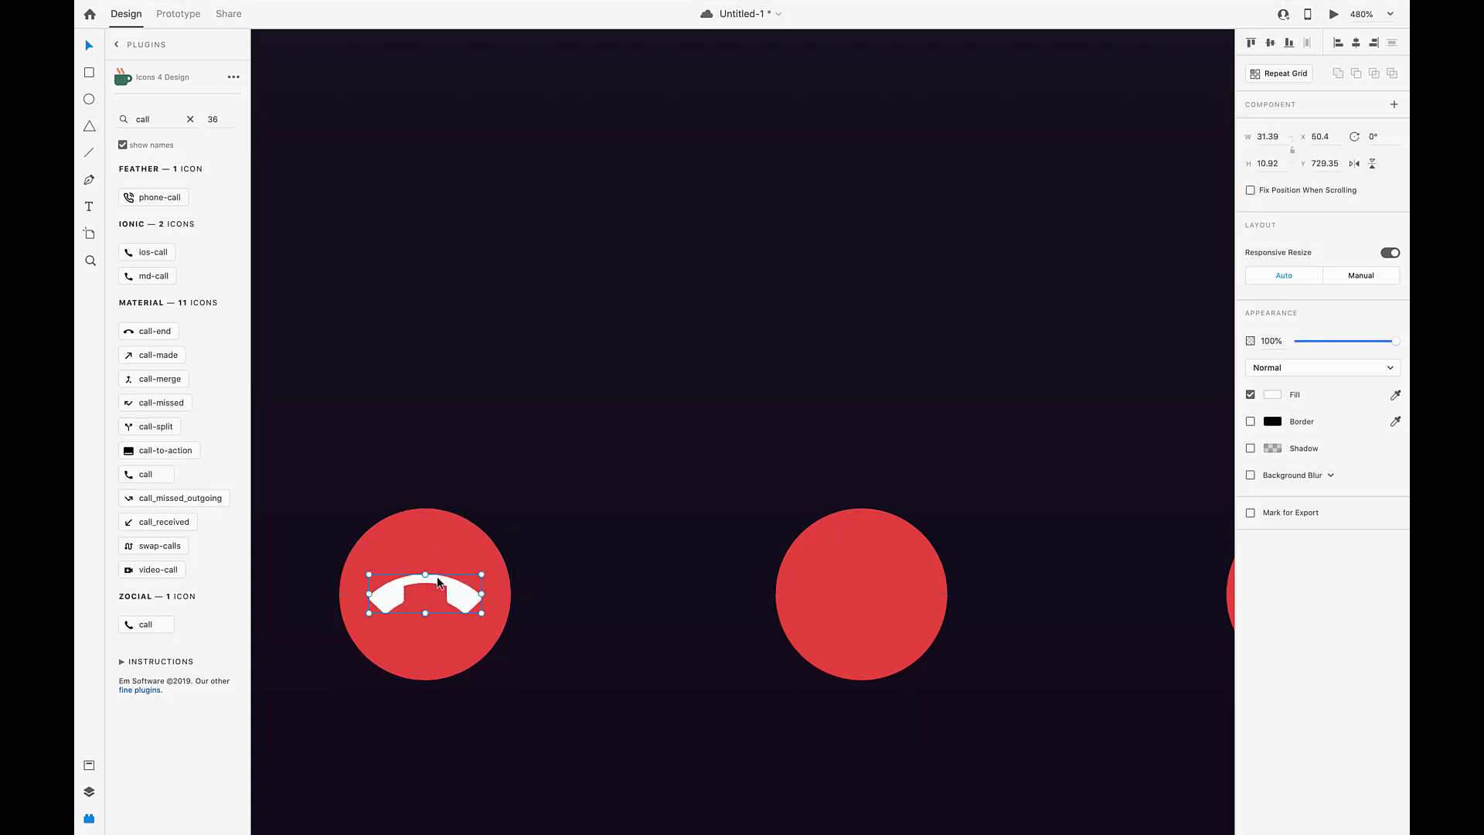
{"action": "left_click", "coordinate": [516, 441]}
{"action": "scroll", "coordinate": [516, 440], "scroll_direction": "down", "scroll_amount": 5}
{"action": "scroll", "coordinate": [525, 463], "scroll_direction": "up", "scroll_amount": 2}
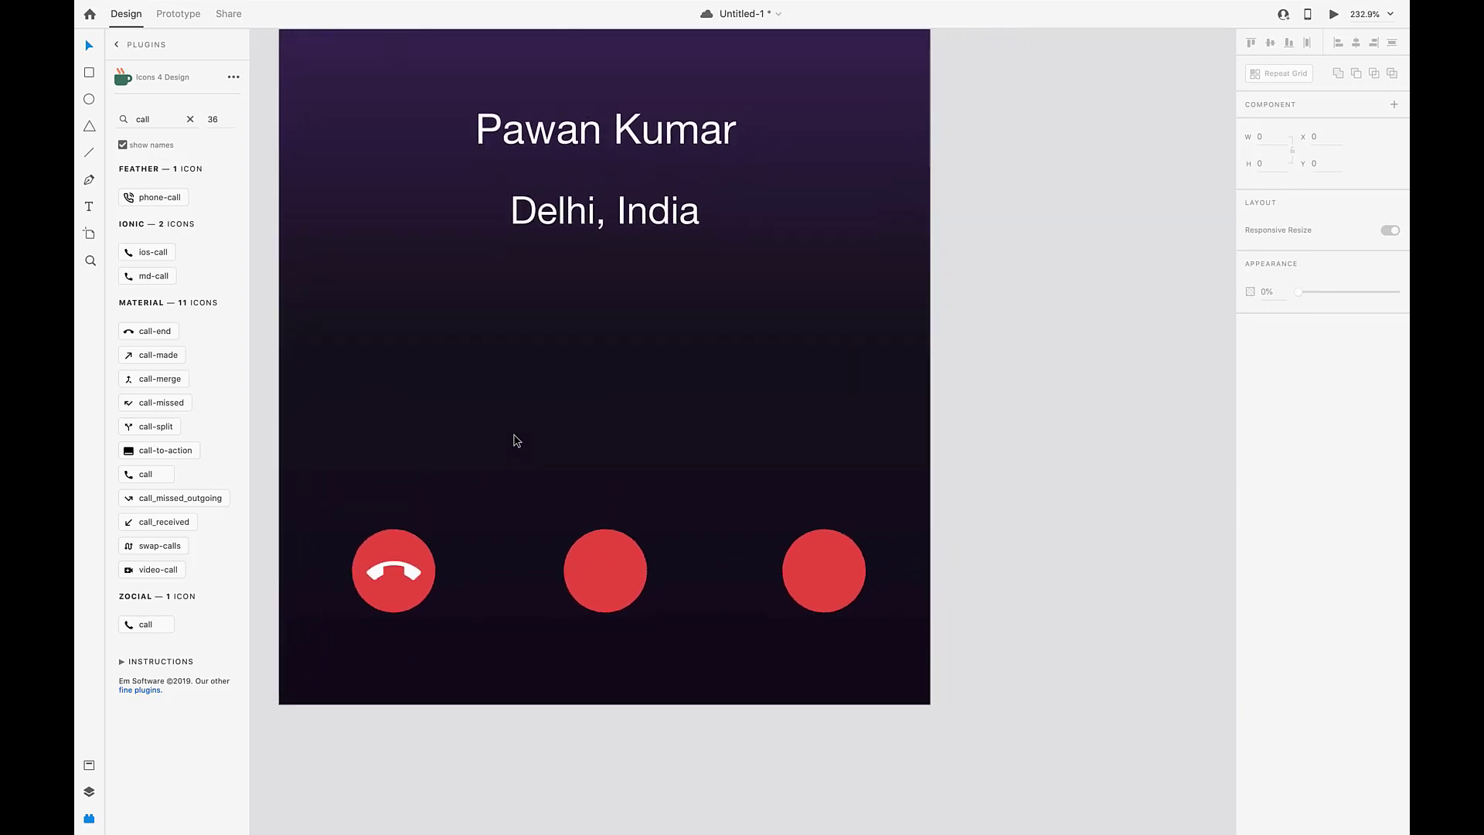
Copy Paris Green from the menu-bar colour picker's recent colours and fill the middle circle with #5BB971
{"action": "left_click", "coordinate": [572, 559]}
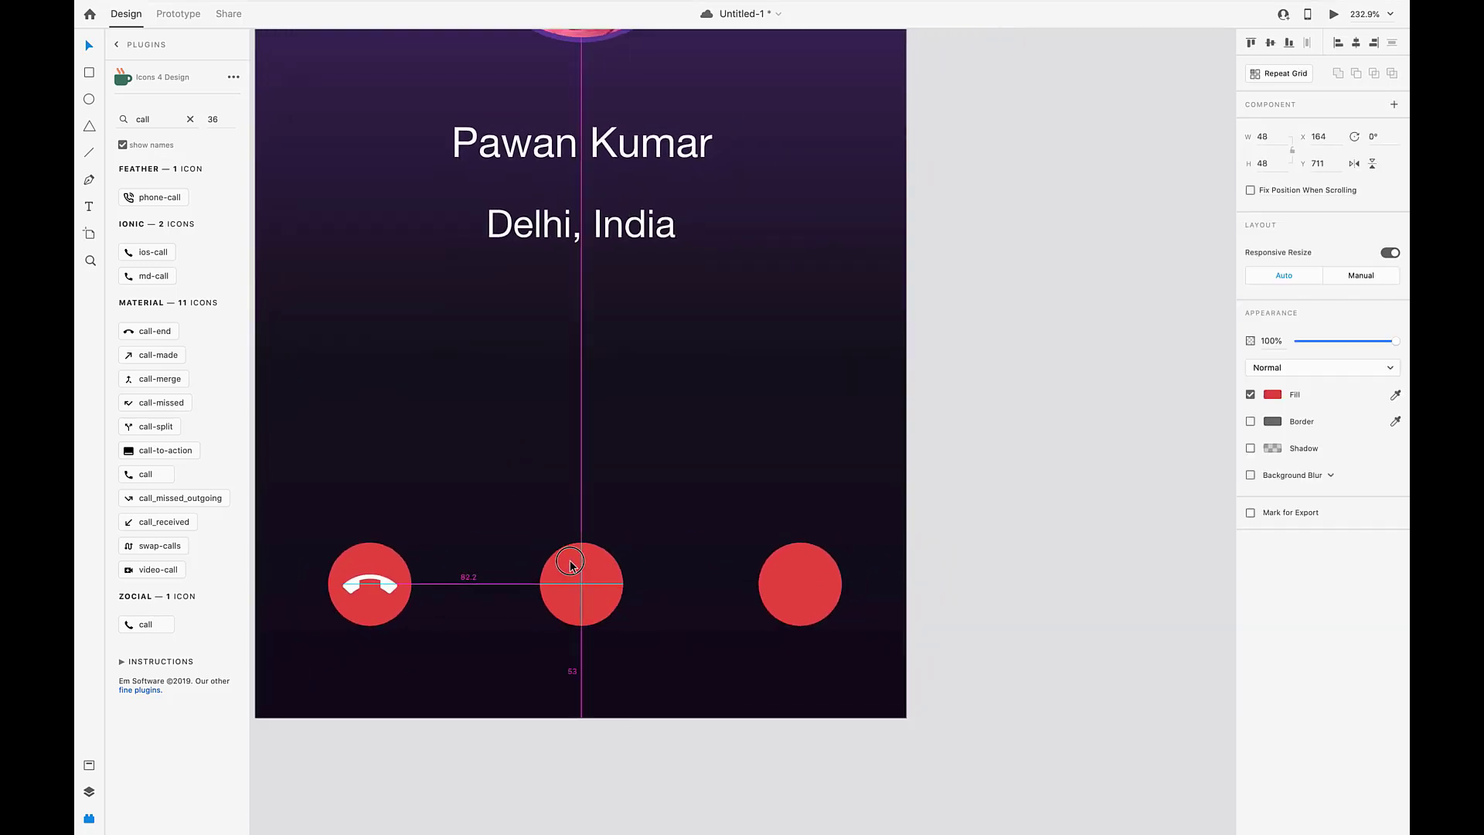
{"action": "scroll", "coordinate": [523, 425], "scroll_direction": "up", "scroll_amount": 3}
{"action": "scroll", "coordinate": [521, 425], "scroll_direction": "down", "scroll_amount": 4}
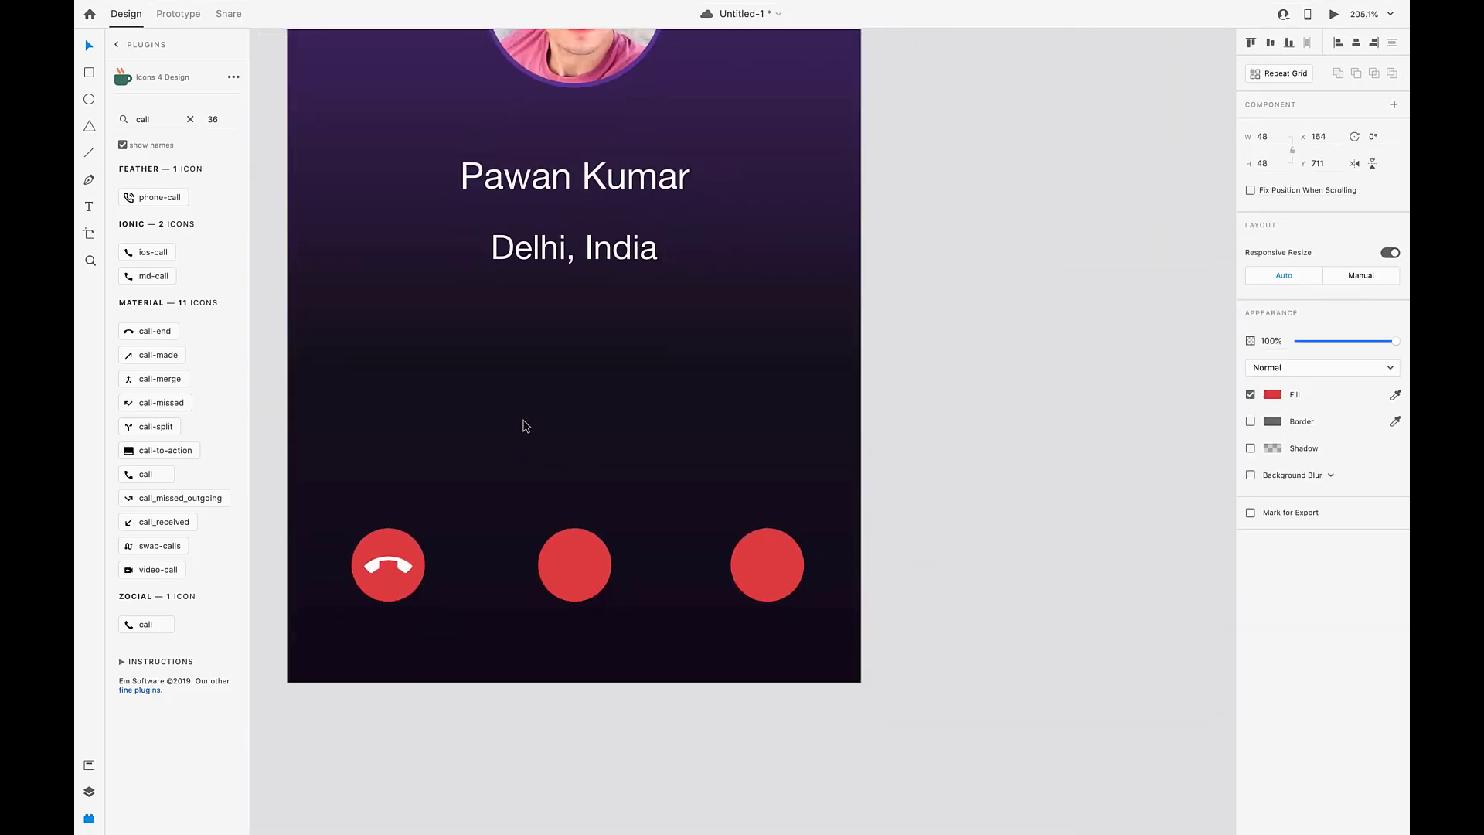
{"action": "mouse_move", "coordinate": [1117, 7]}
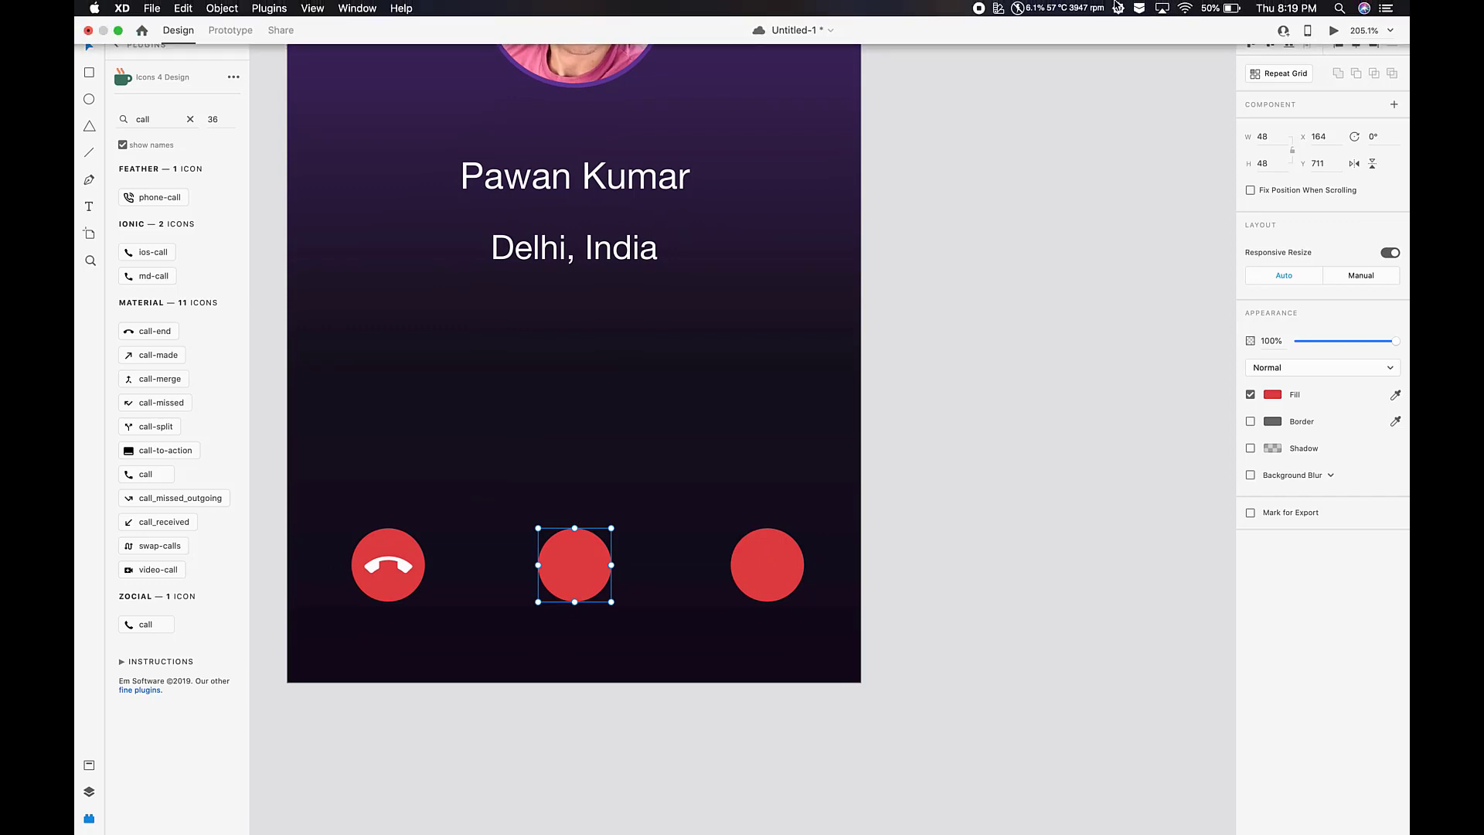
{"action": "left_click", "coordinate": [996, 11]}
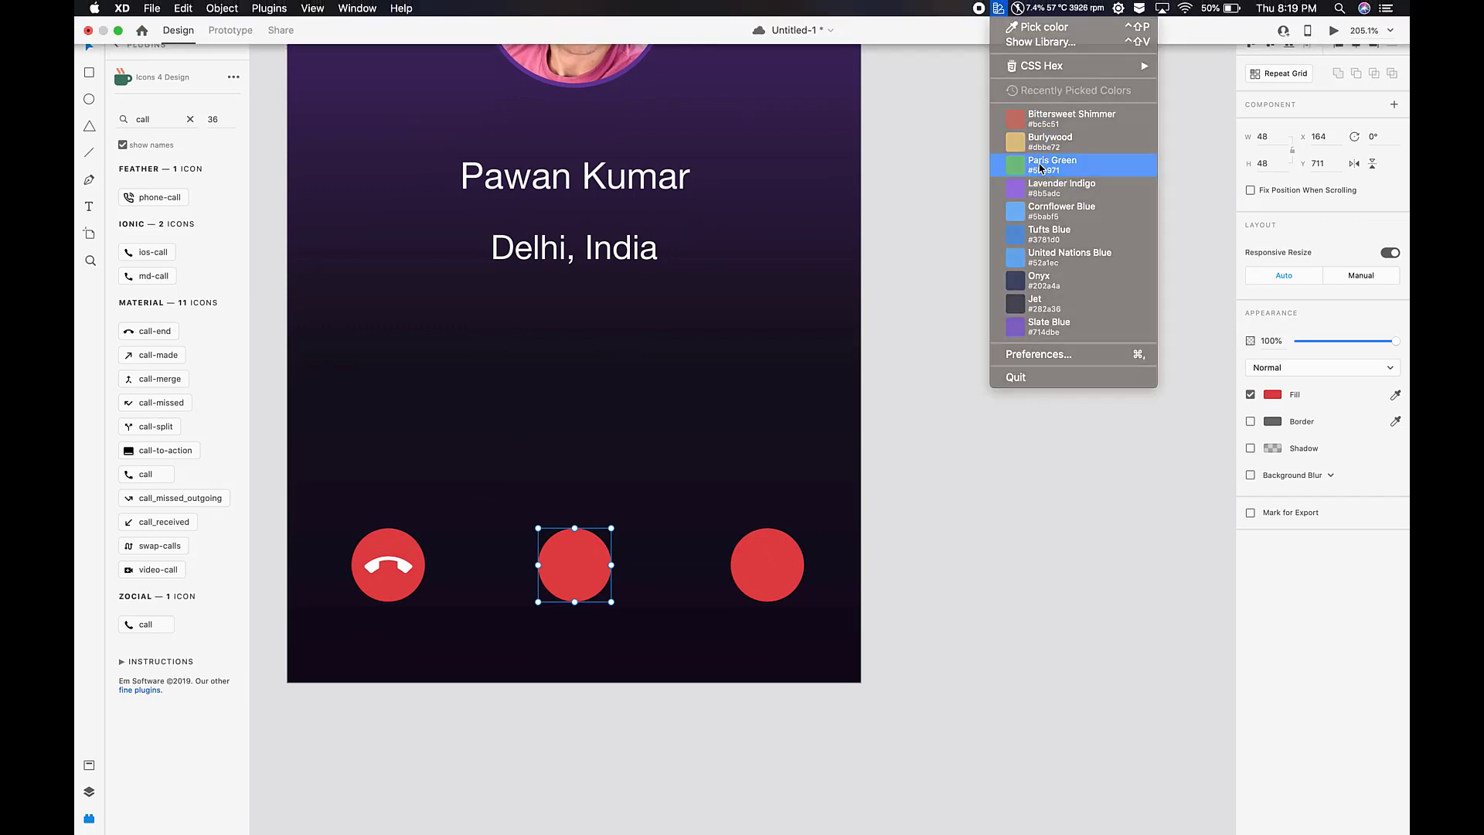
{"action": "left_click", "coordinate": [1036, 157]}
{"action": "left_click", "coordinate": [1272, 394]}
{"action": "type", "text": "#5BB971"}
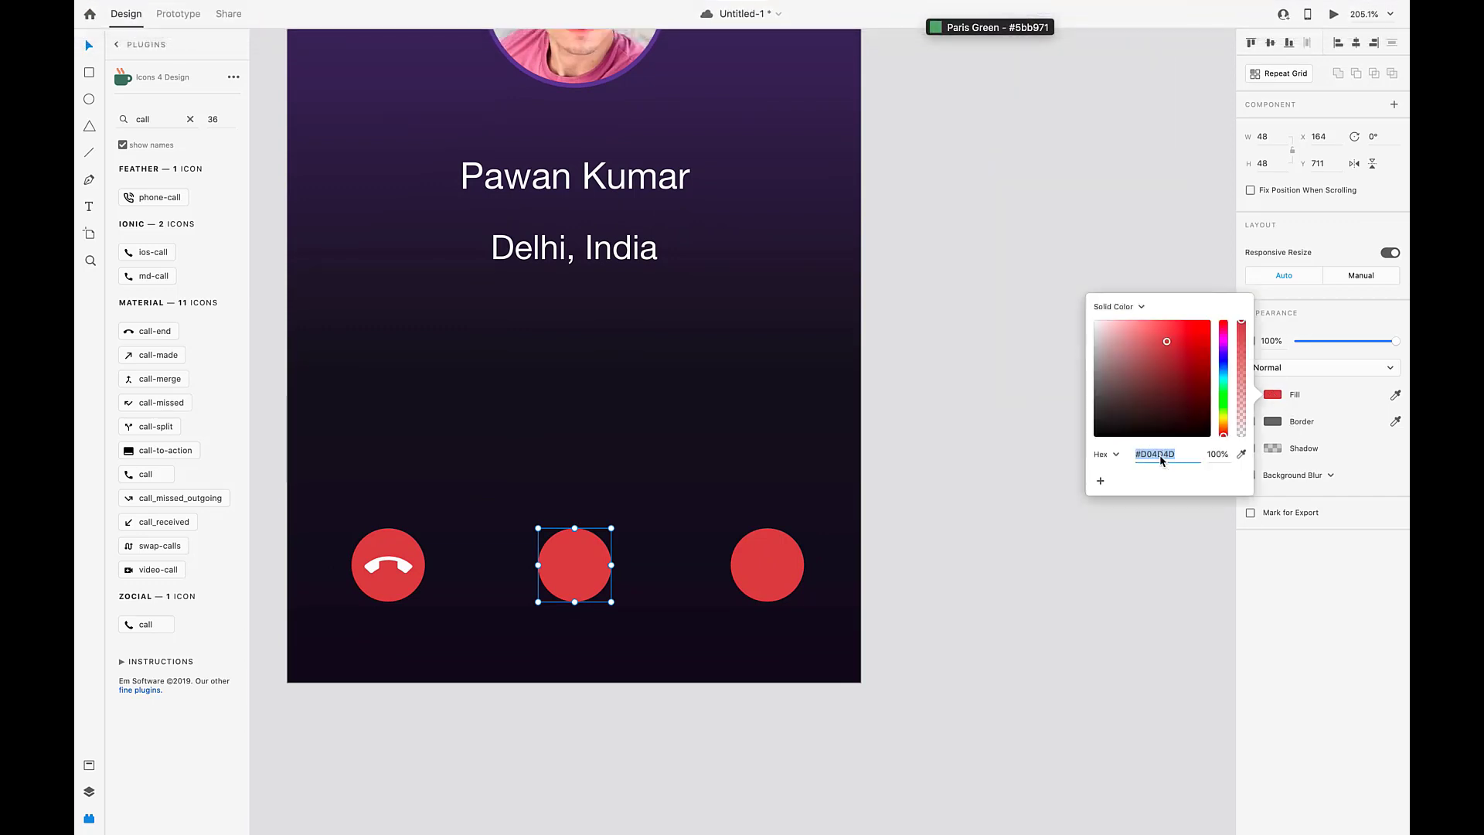
{"action": "key", "text": "Return"}
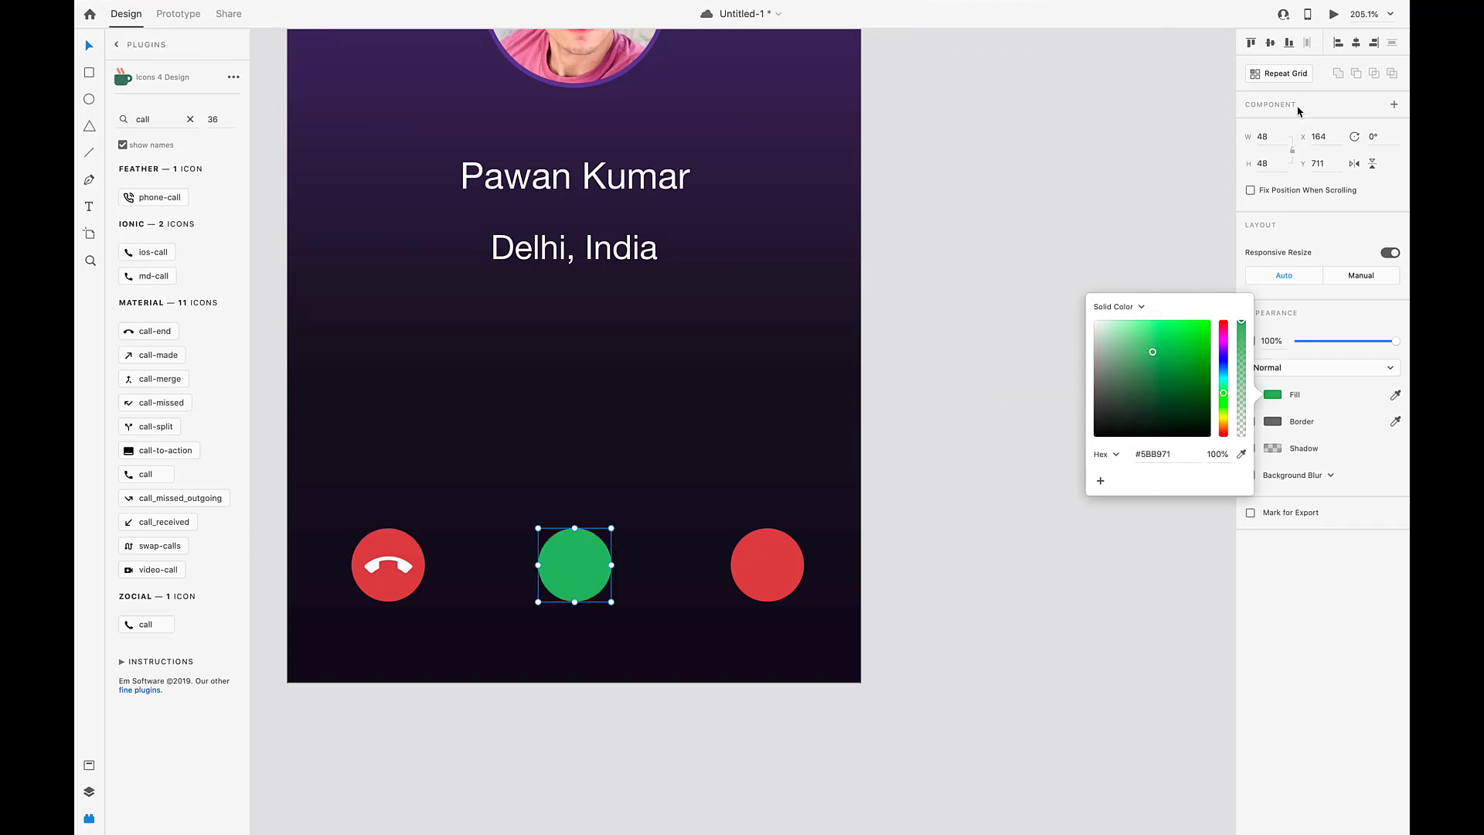
Set the middle green circle's width and height to 70
{"action": "left_click", "coordinate": [1274, 136]}
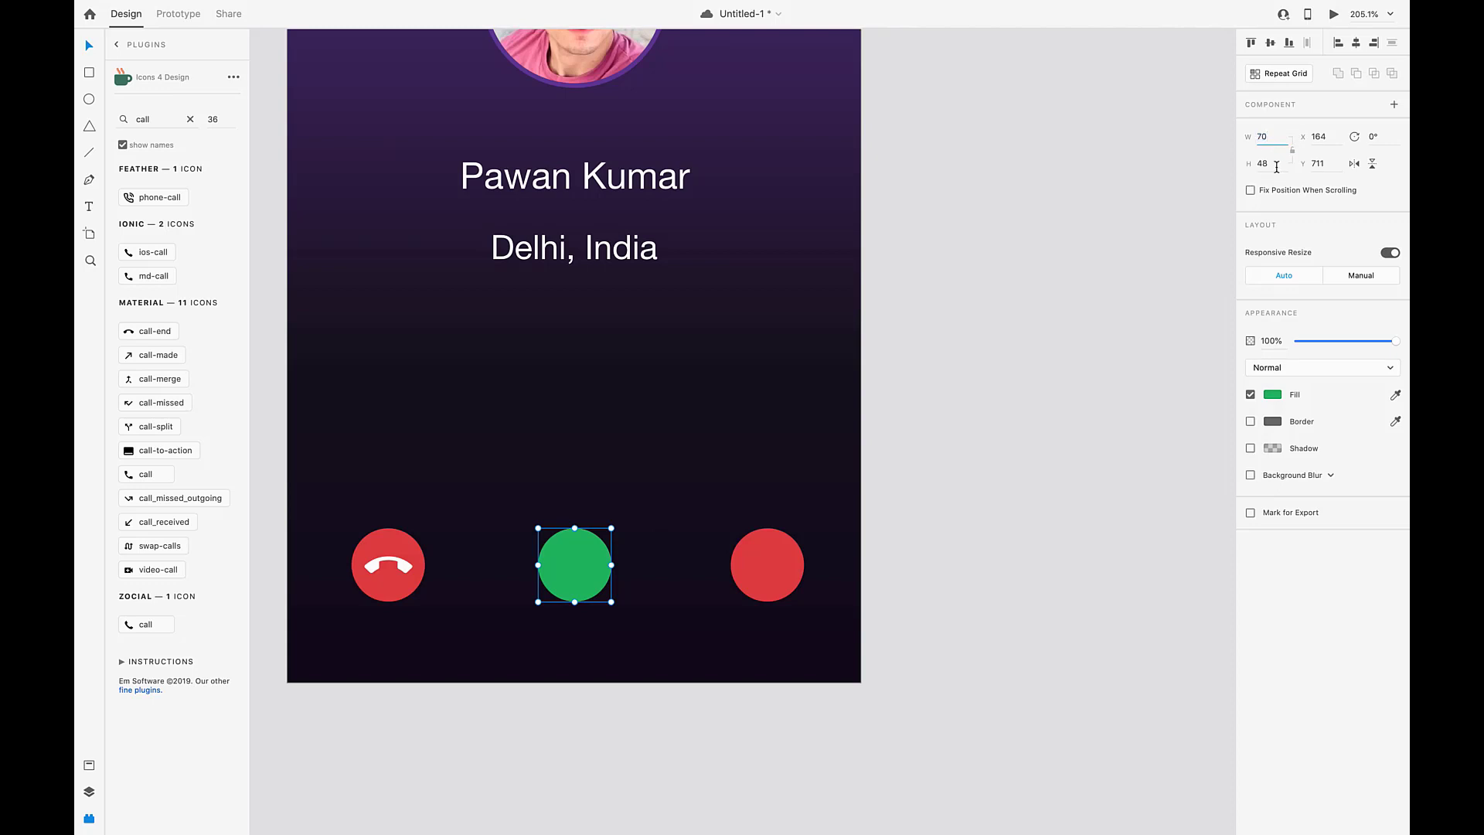
{"action": "left_click", "coordinate": [1266, 164]}
{"action": "type", "text": "70"}
{"action": "key", "text": "Return"}
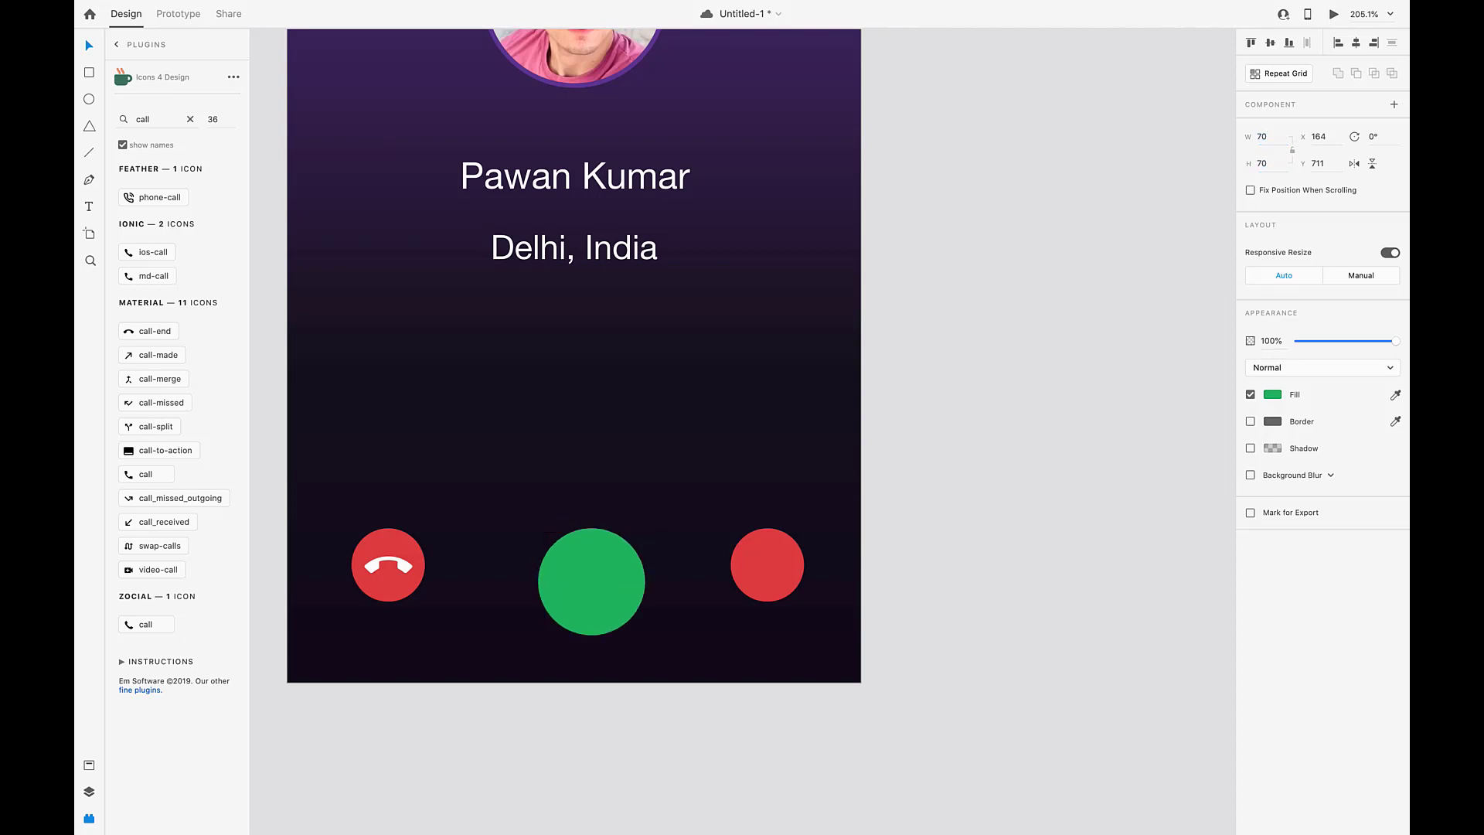
Resize the middle green circle to a width and height of 62
{"action": "left_click", "coordinate": [1272, 138]}
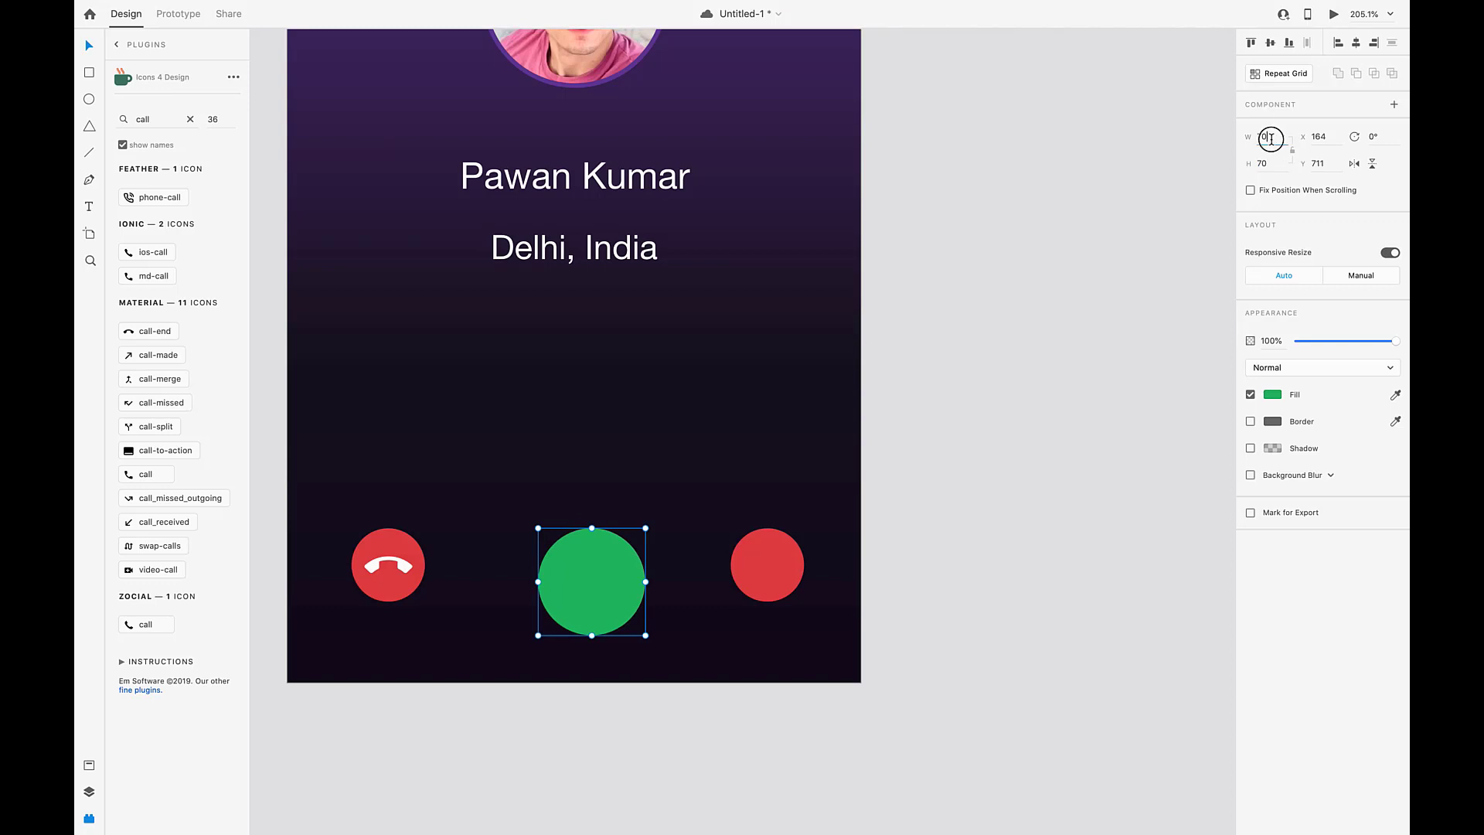
{"action": "type", "text": "62"}
{"action": "left_click", "coordinate": [1265, 163]}
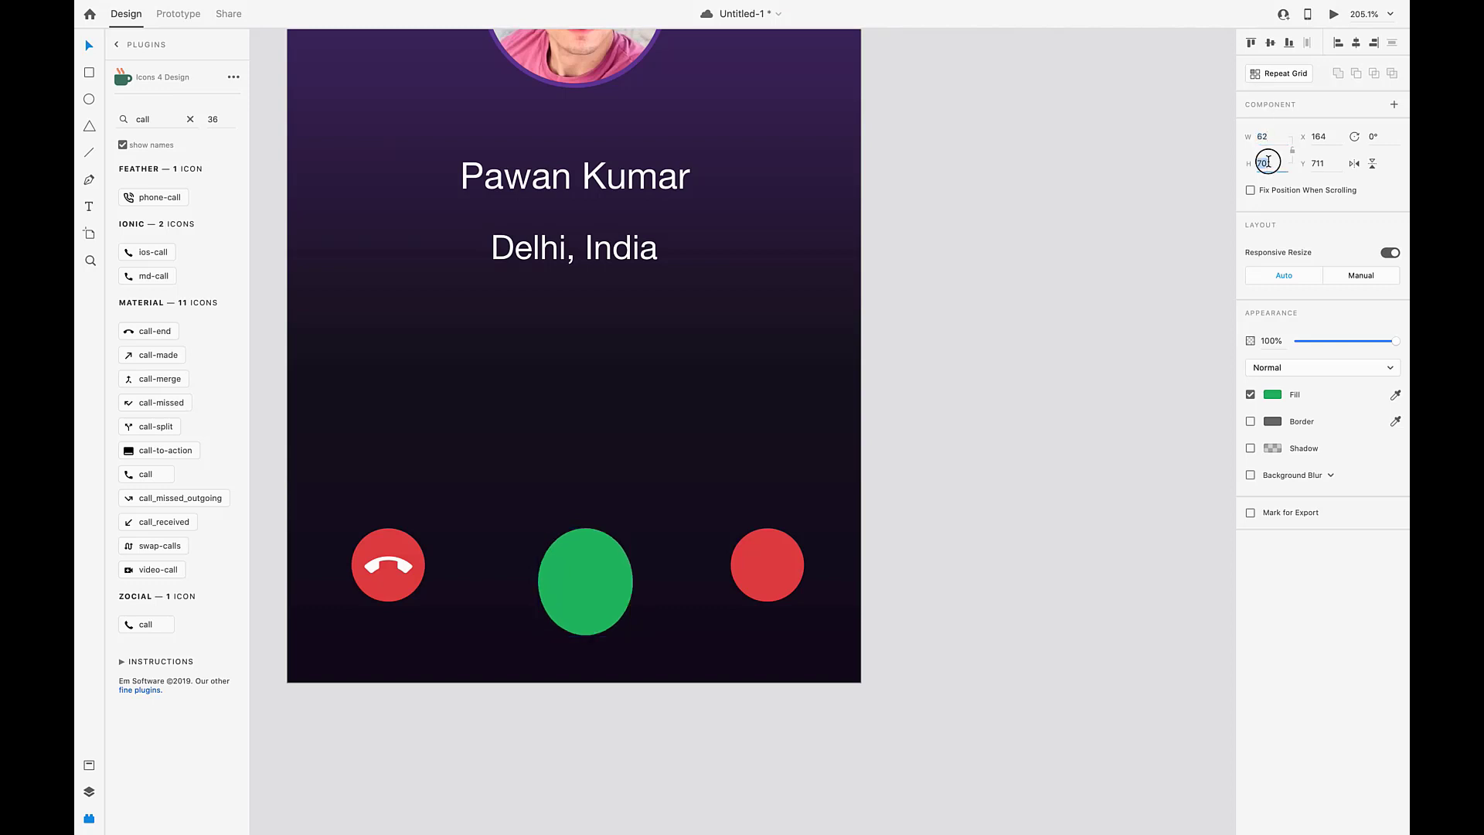
{"action": "type", "text": "62"}
{"action": "key", "text": "Return"}
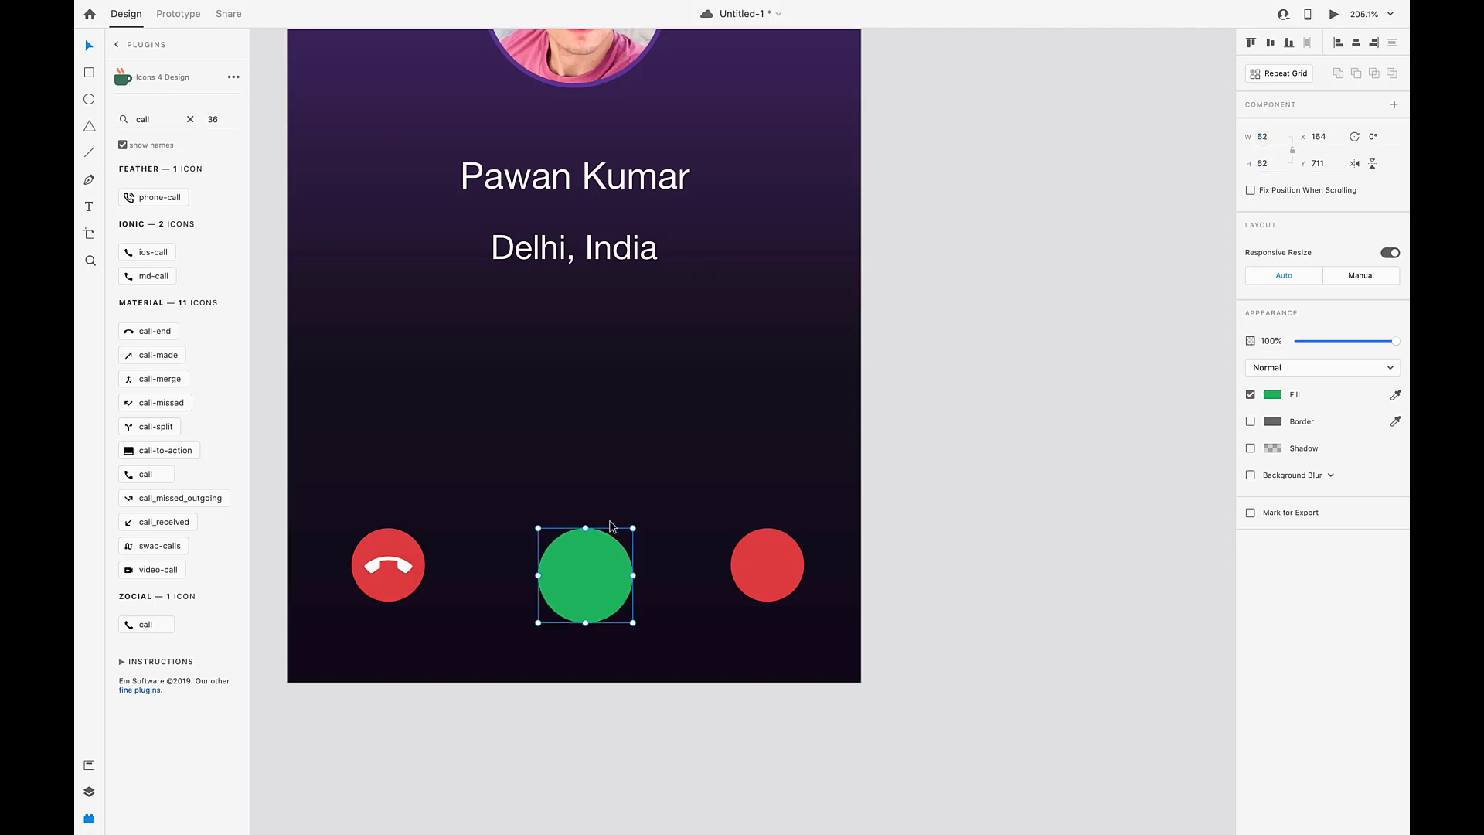
Move the green circle to about X 157, Y 701 so that it is centred between the two red circles
{"action": "left_click_drag", "start_coordinate": [579, 566], "coordinate": [569, 549]}
{"action": "left_click", "coordinate": [554, 444]}
{"action": "scroll", "coordinate": [554, 444], "scroll_direction": "down", "scroll_amount": 3}
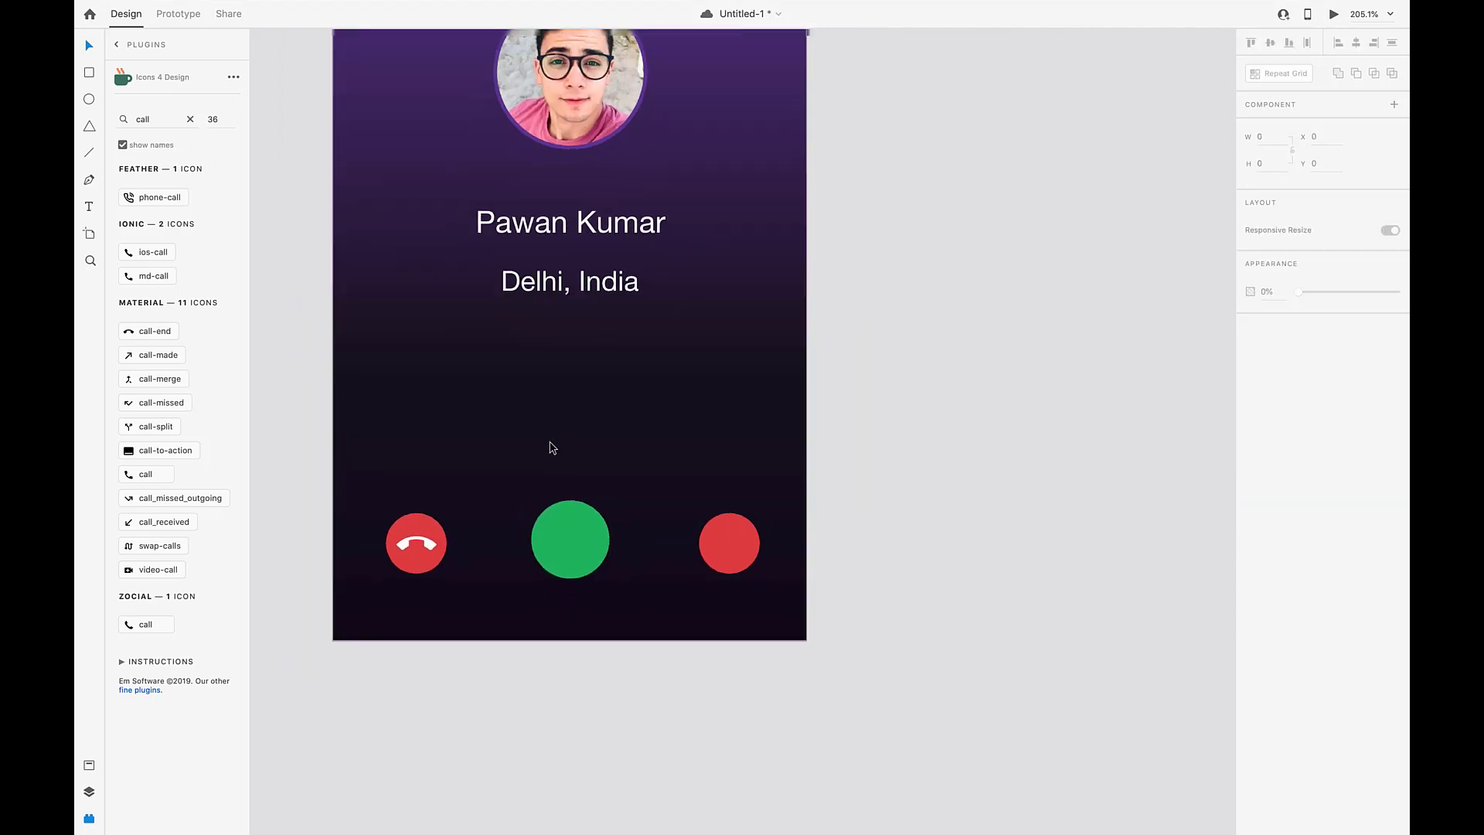
Try to insert the Material call icon and move it onto the green circle
{"action": "left_click", "coordinate": [564, 526]}
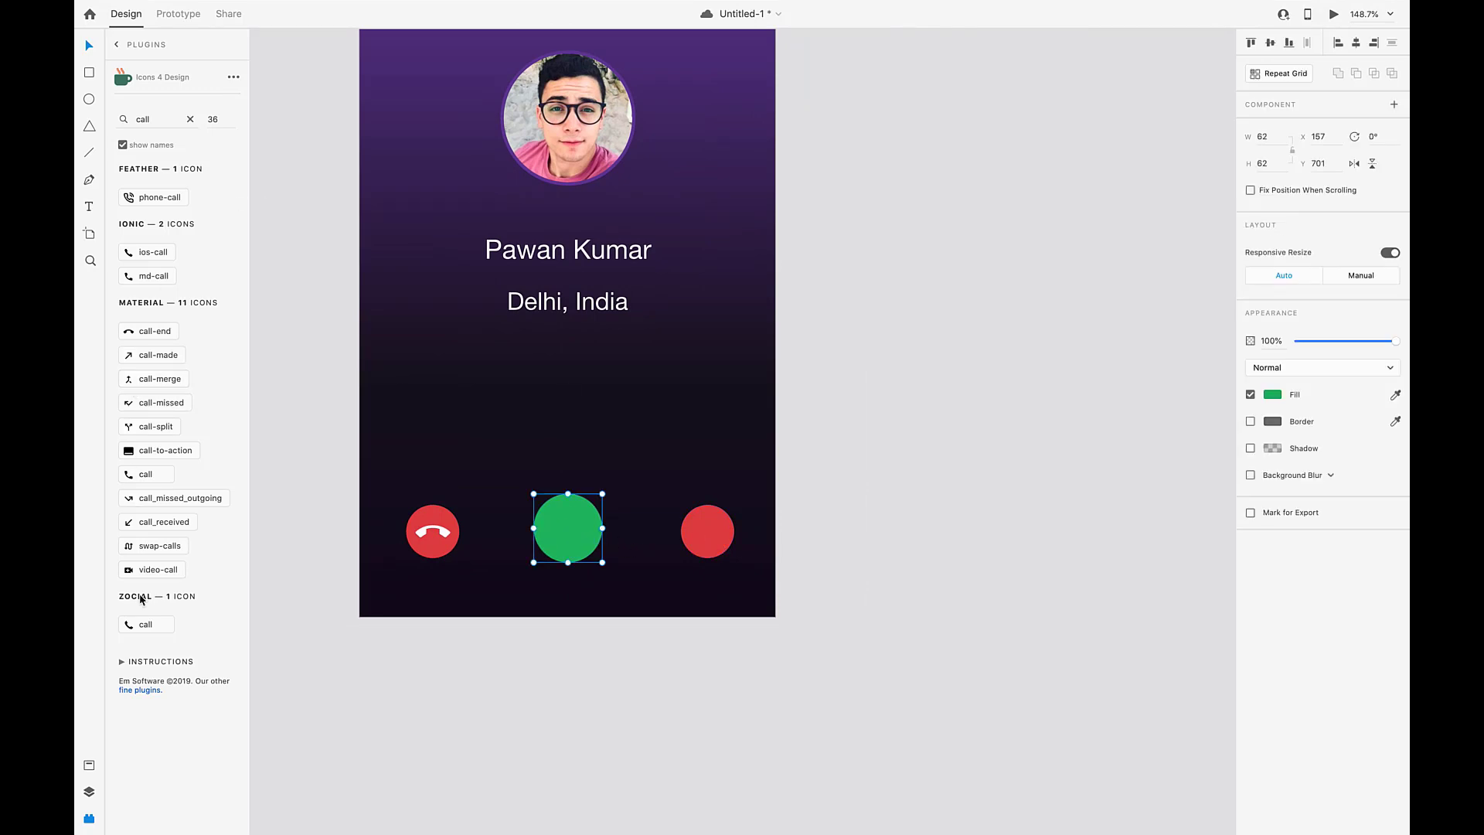
{"action": "left_click", "coordinate": [134, 474]}
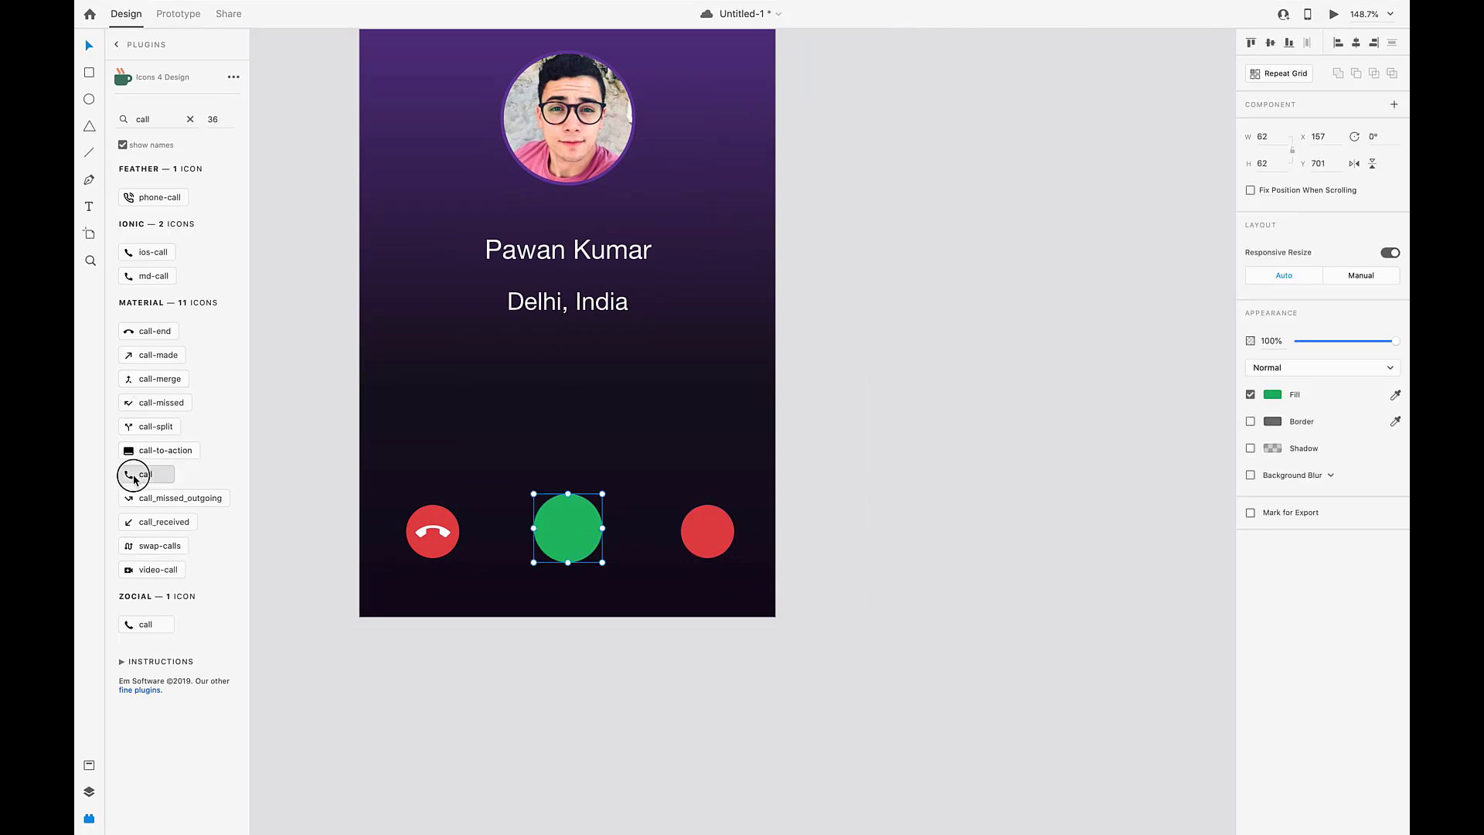
{"action": "left_click_drag", "start_coordinate": [628, 532], "coordinate": [608, 528]}
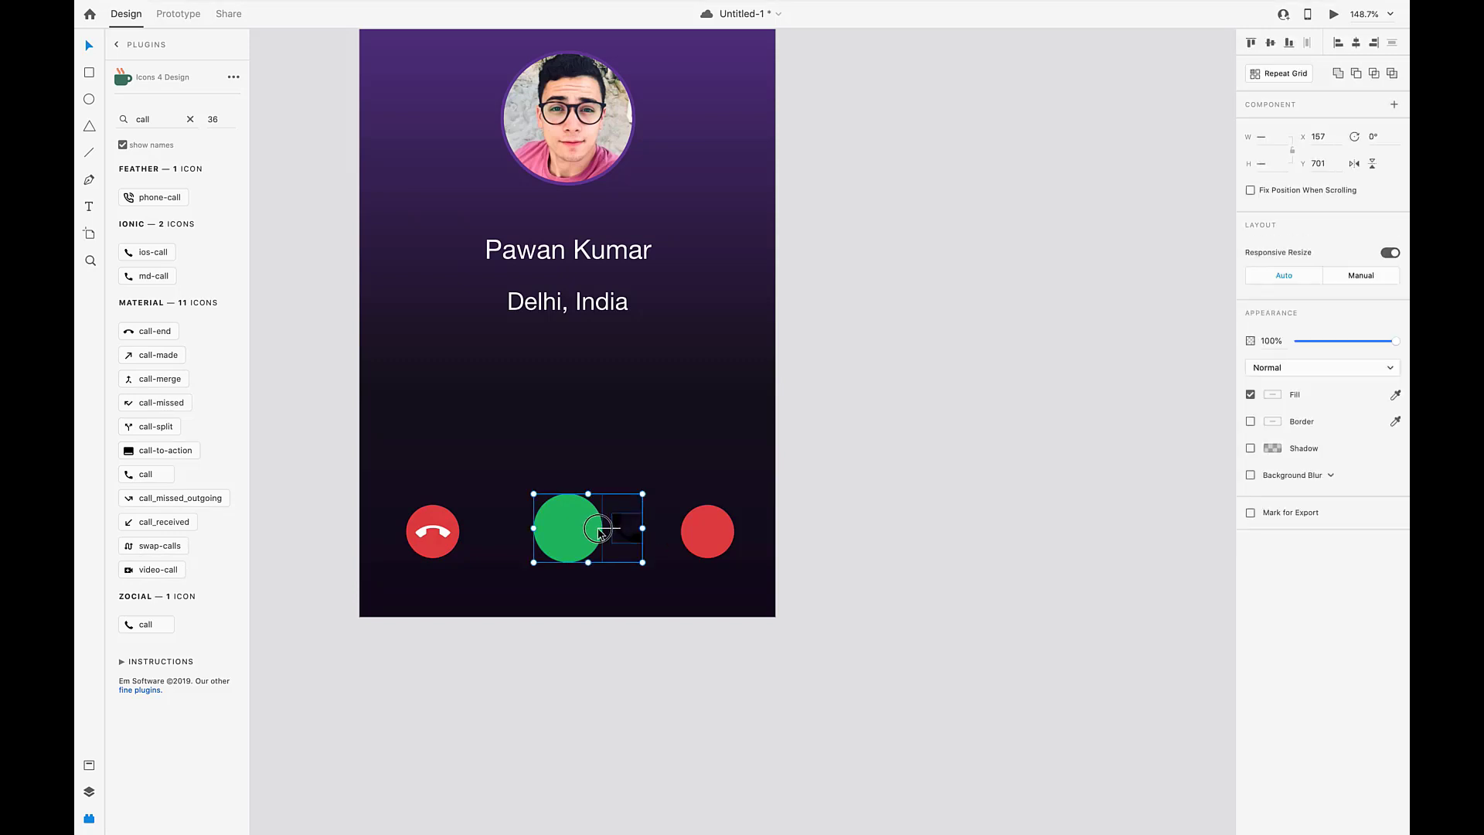
{"action": "left_click", "coordinate": [659, 587]}
{"action": "left_click", "coordinate": [589, 529]}
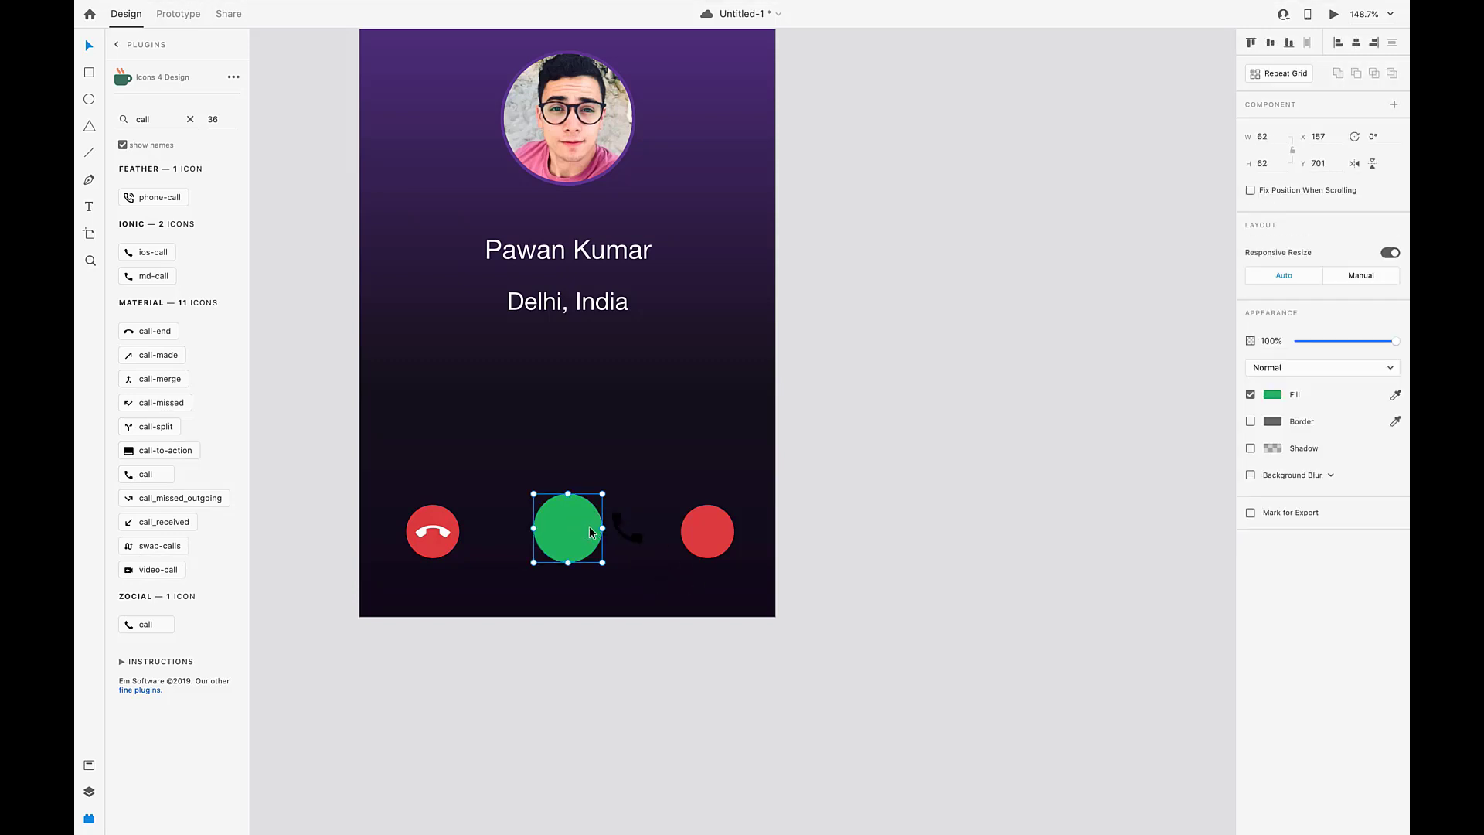
{"action": "left_click", "coordinate": [629, 530]}
{"action": "left_click", "coordinate": [623, 532]}
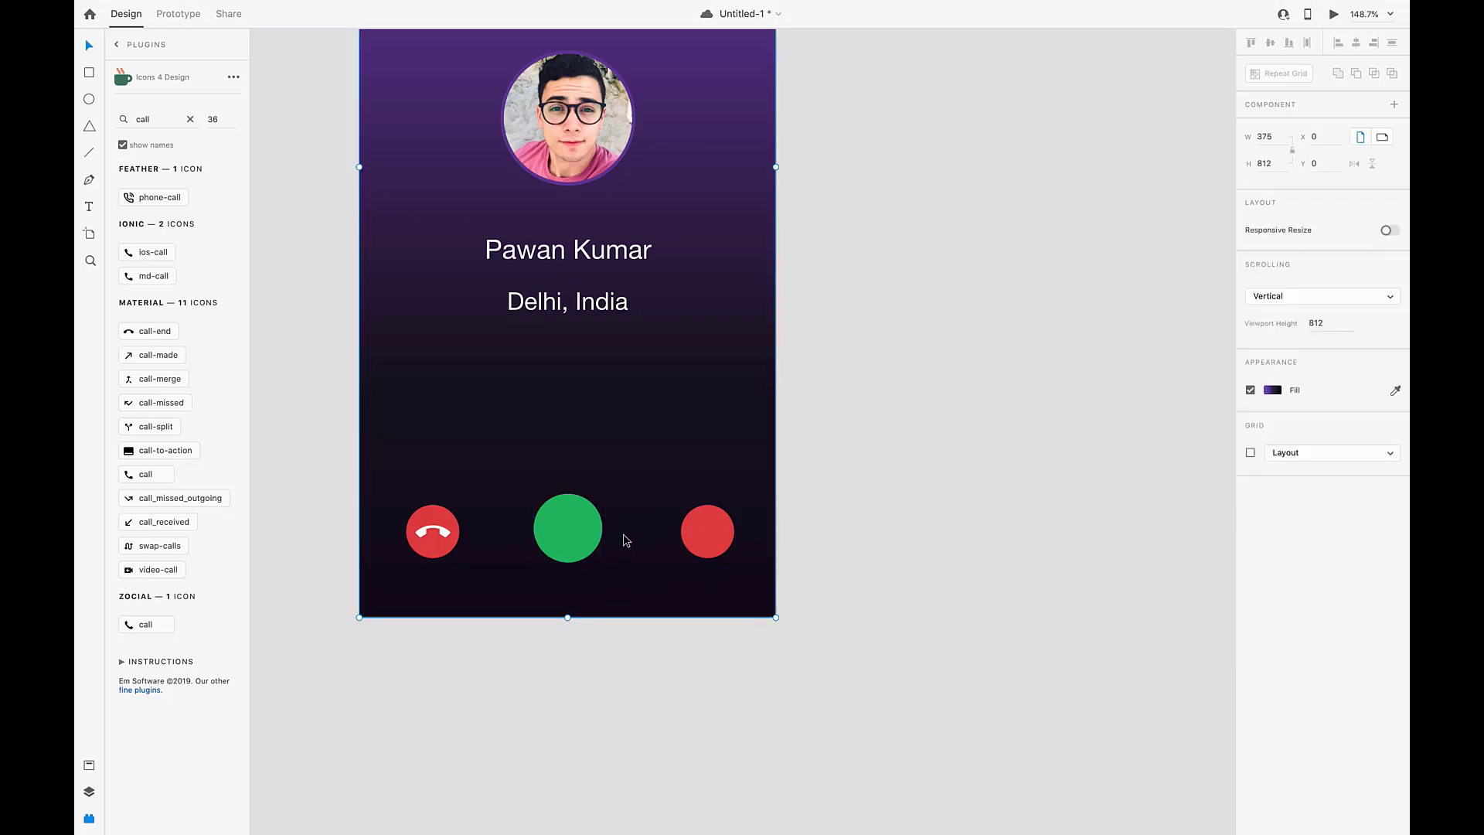
{"action": "scroll", "coordinate": [648, 593], "scroll_direction": "up", "scroll_amount": 10}
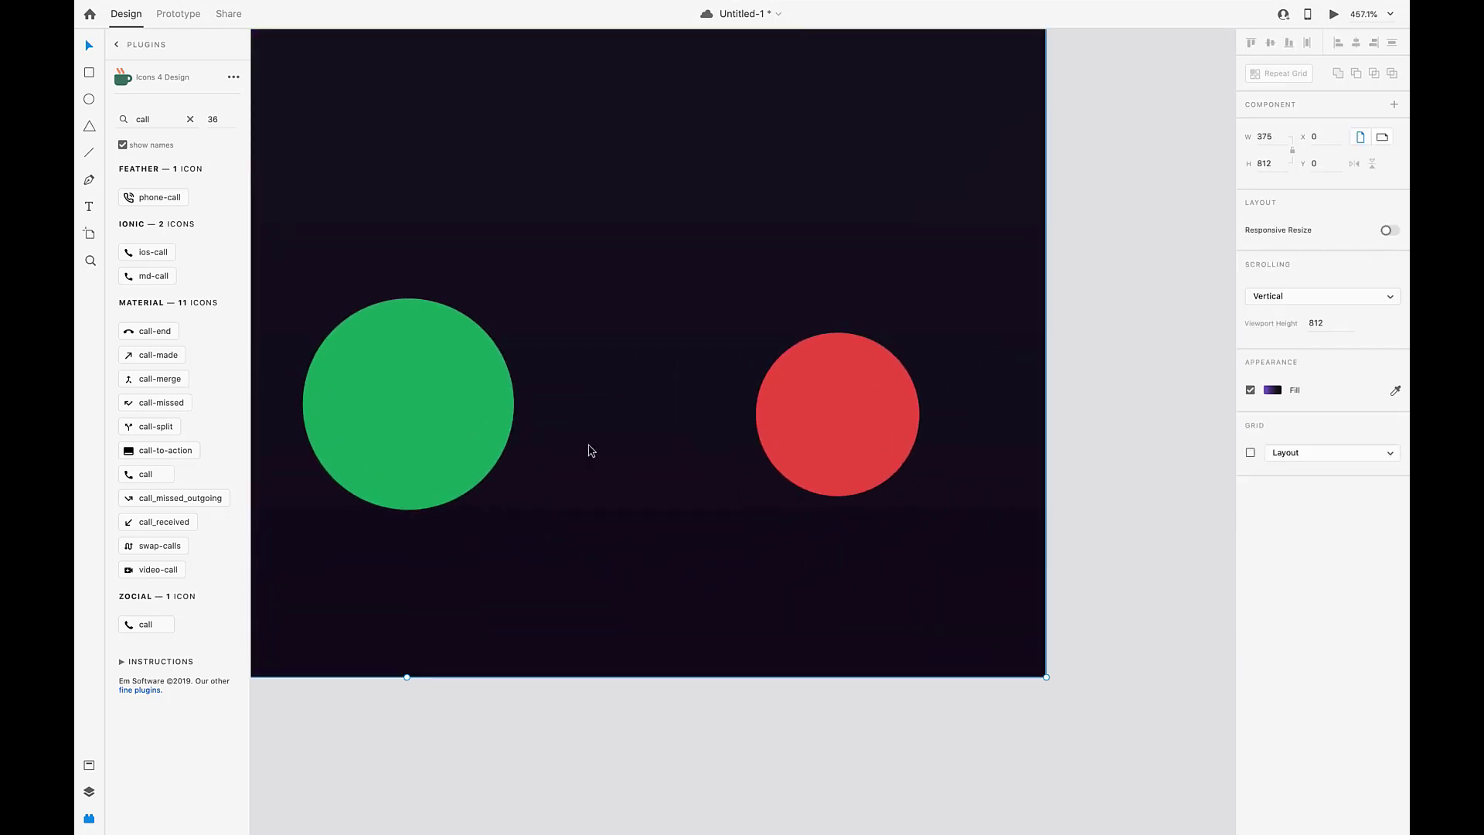
{"action": "left_click", "coordinate": [726, 463]}
{"action": "key", "text": "super+z"}
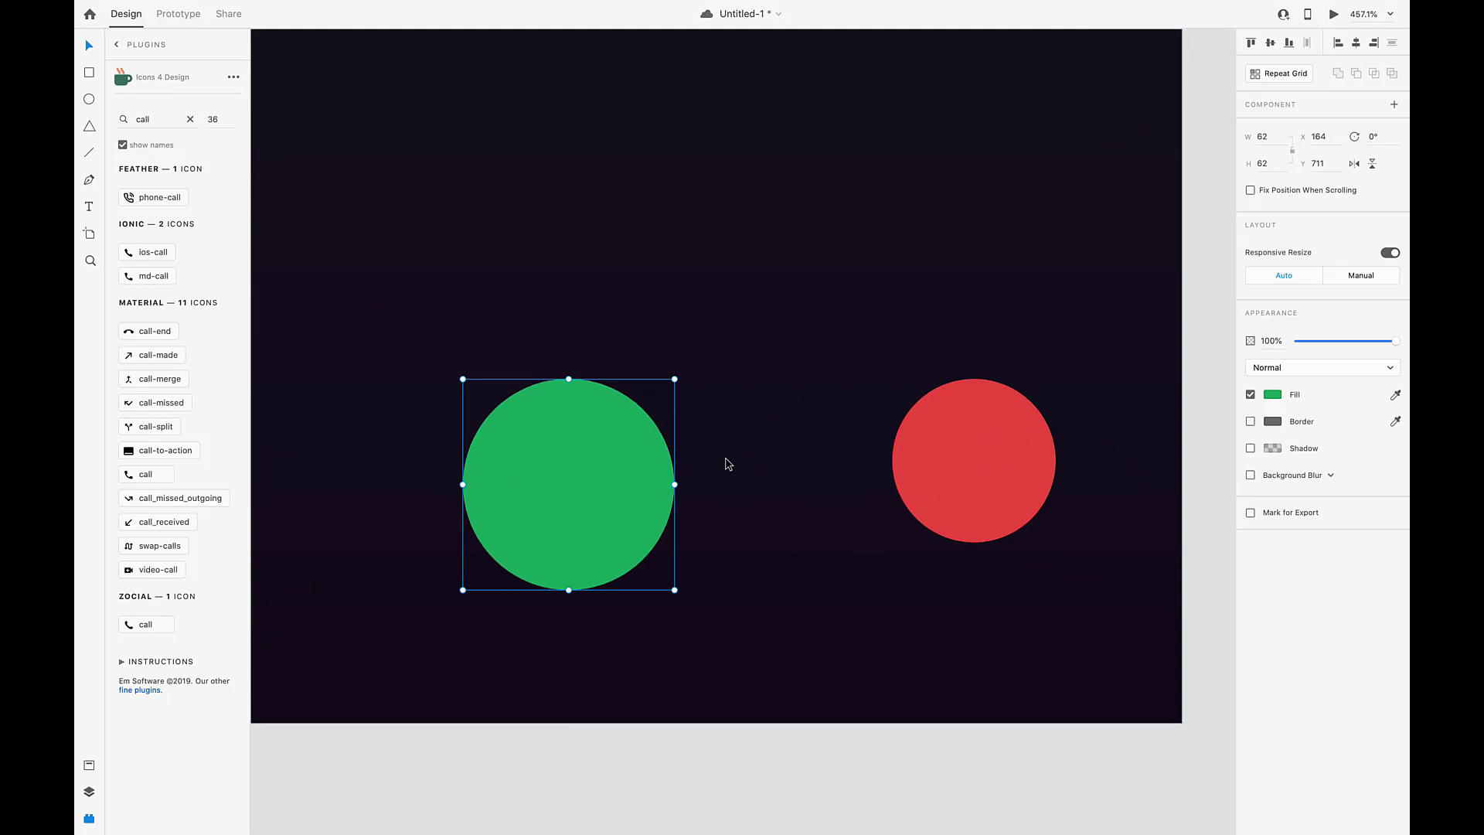
{"action": "key", "text": "super+shift+z"}
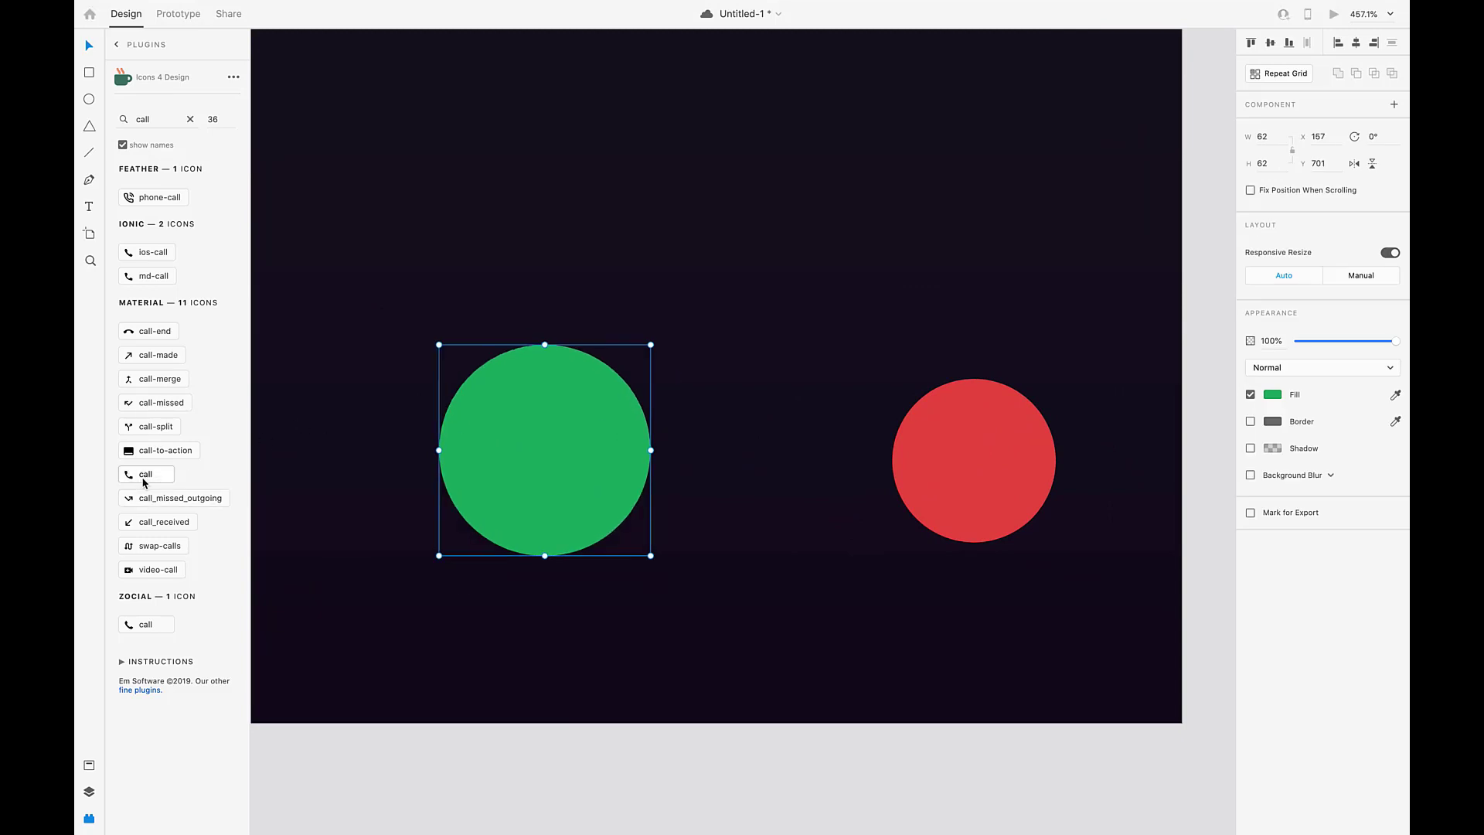
Insert the Material call icon and move it to the centre of the green circle, at about X 175, Y 718.5
{"action": "left_click", "coordinate": [144, 474]}
{"action": "left_click_drag", "start_coordinate": [711, 465], "coordinate": [528, 463]}
{"action": "scroll", "coordinate": [529, 464], "scroll_direction": "up", "scroll_amount": 3}
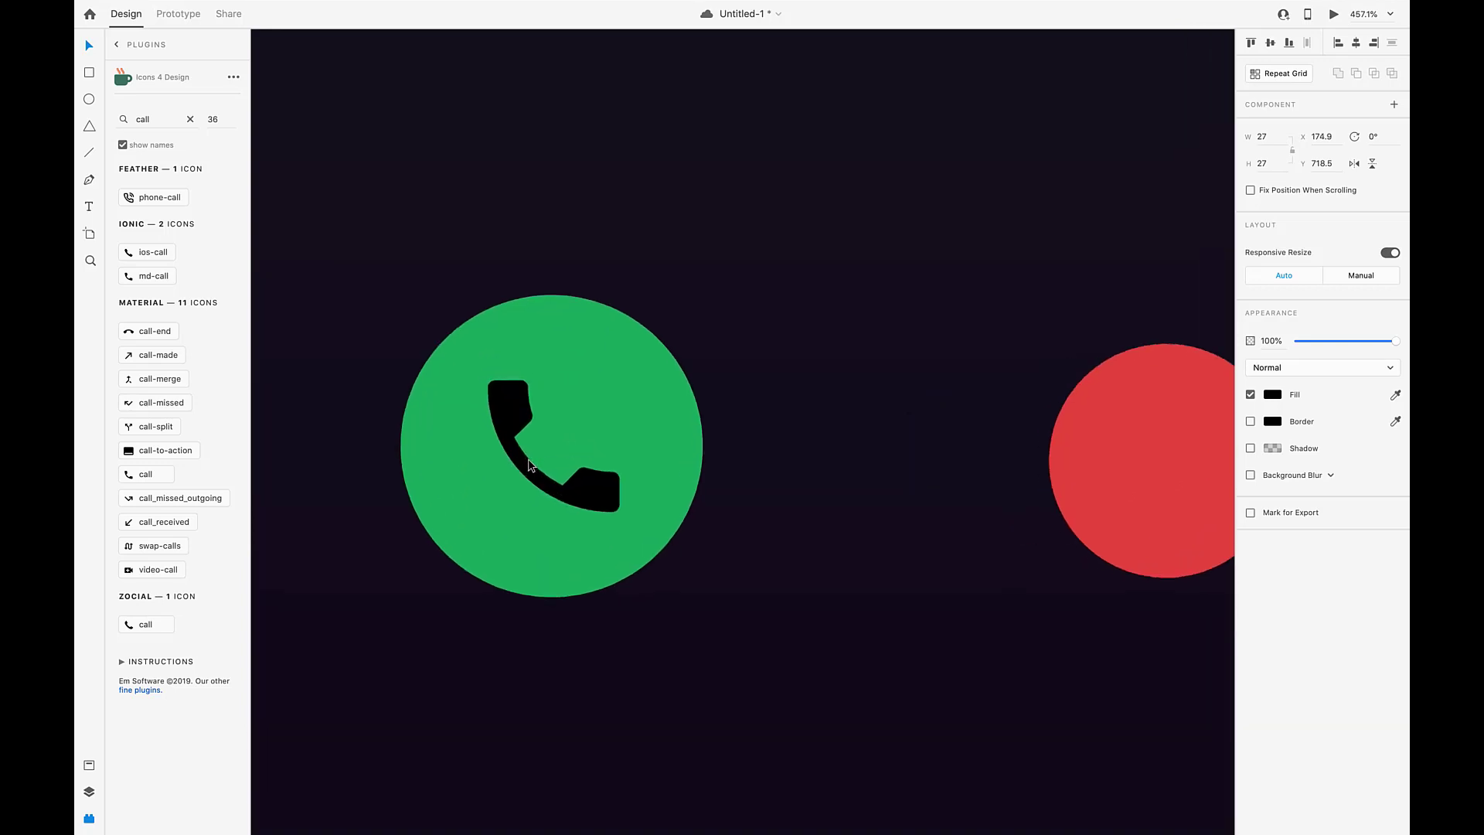
Fill the call icon on the green circle with white #FFFFFF
{"action": "scroll", "coordinate": [530, 464], "scroll_direction": "down", "scroll_amount": 5}
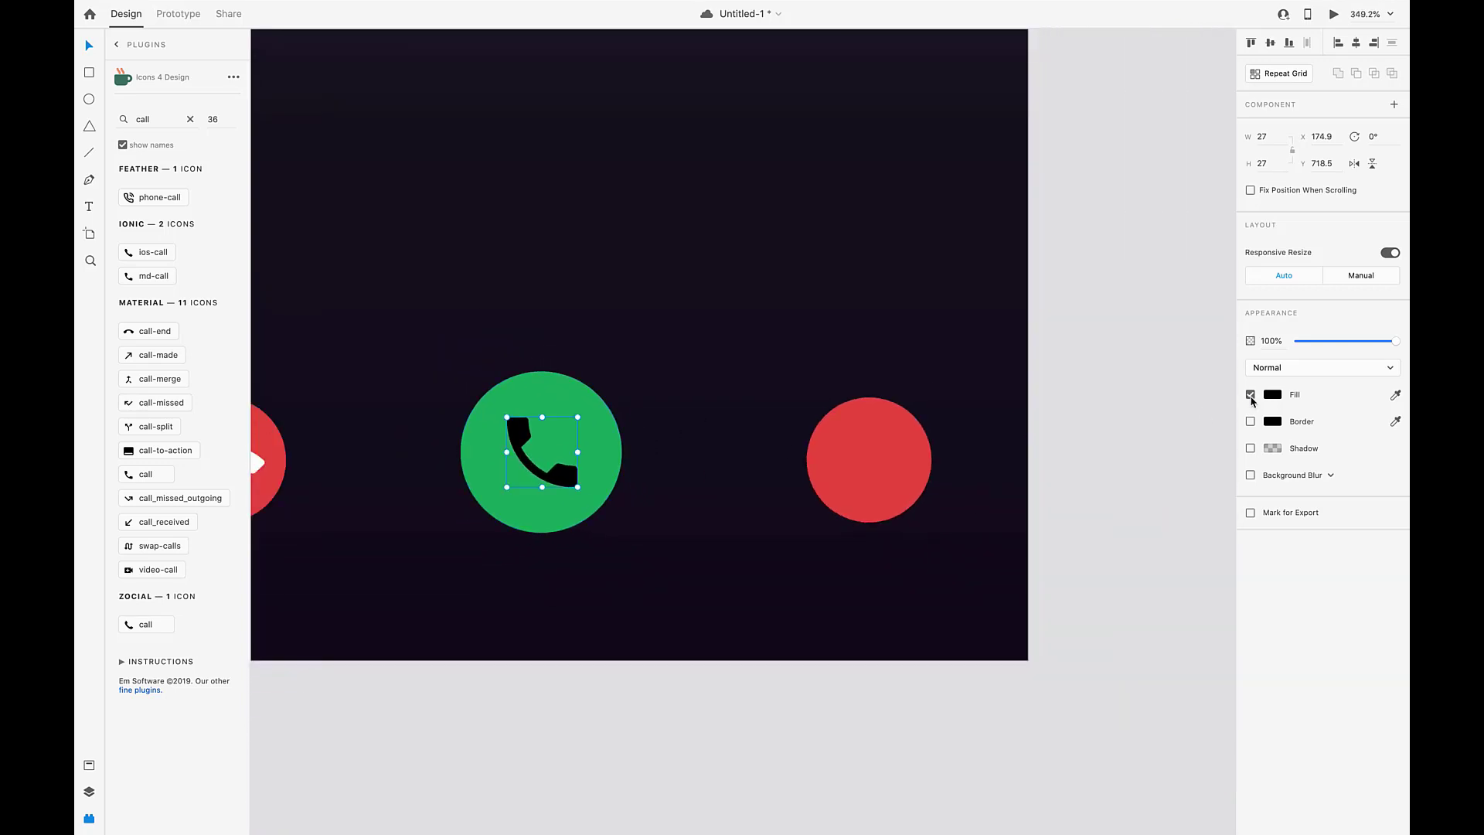
{"action": "left_click", "coordinate": [1275, 398]}
{"action": "left_click", "coordinate": [1096, 320]}
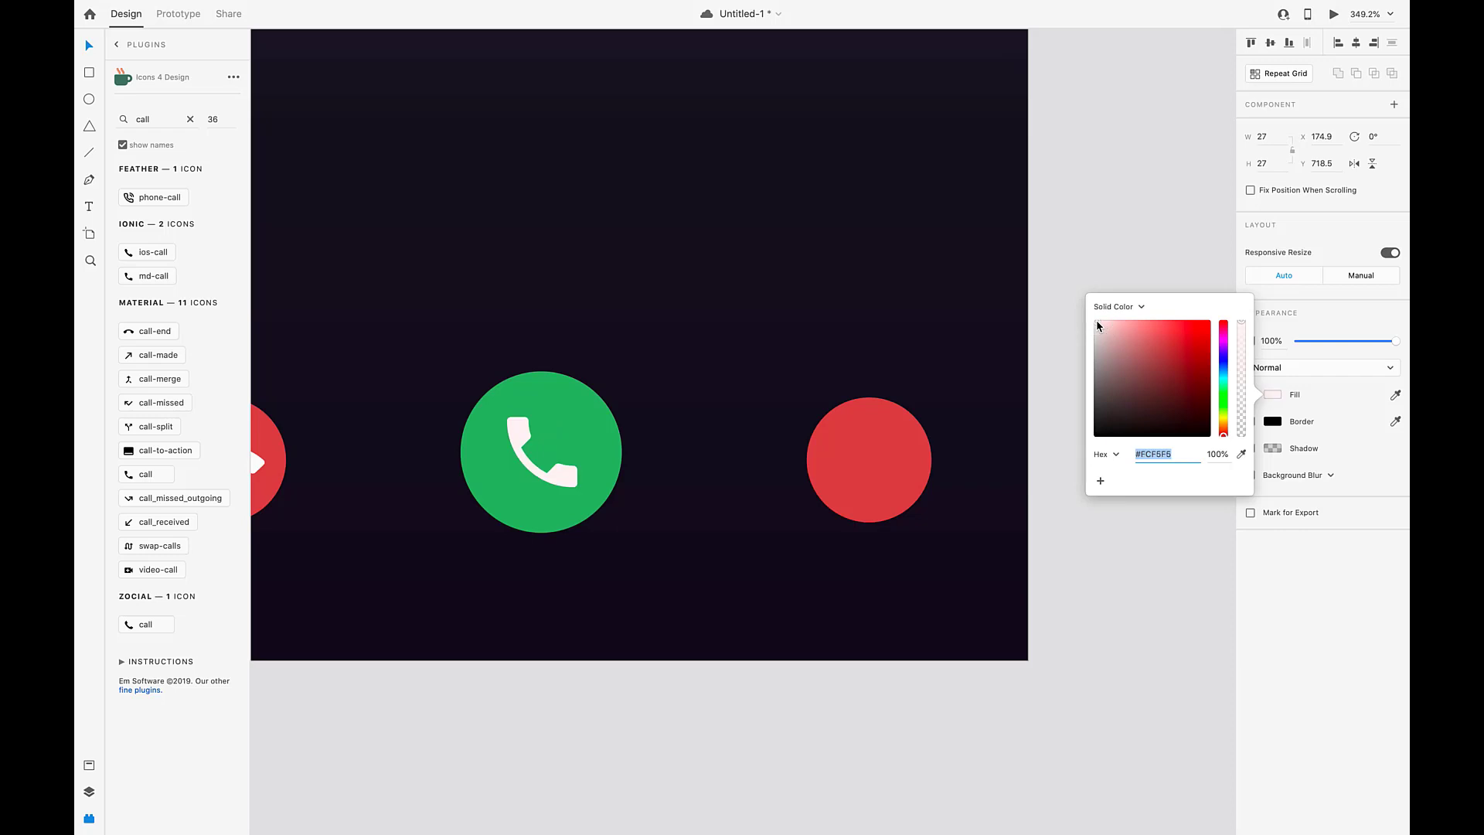
{"action": "scroll", "coordinate": [591, 287], "scroll_direction": "down", "scroll_amount": 5}
{"action": "scroll", "coordinate": [592, 287], "scroll_direction": "up", "scroll_amount": 3}
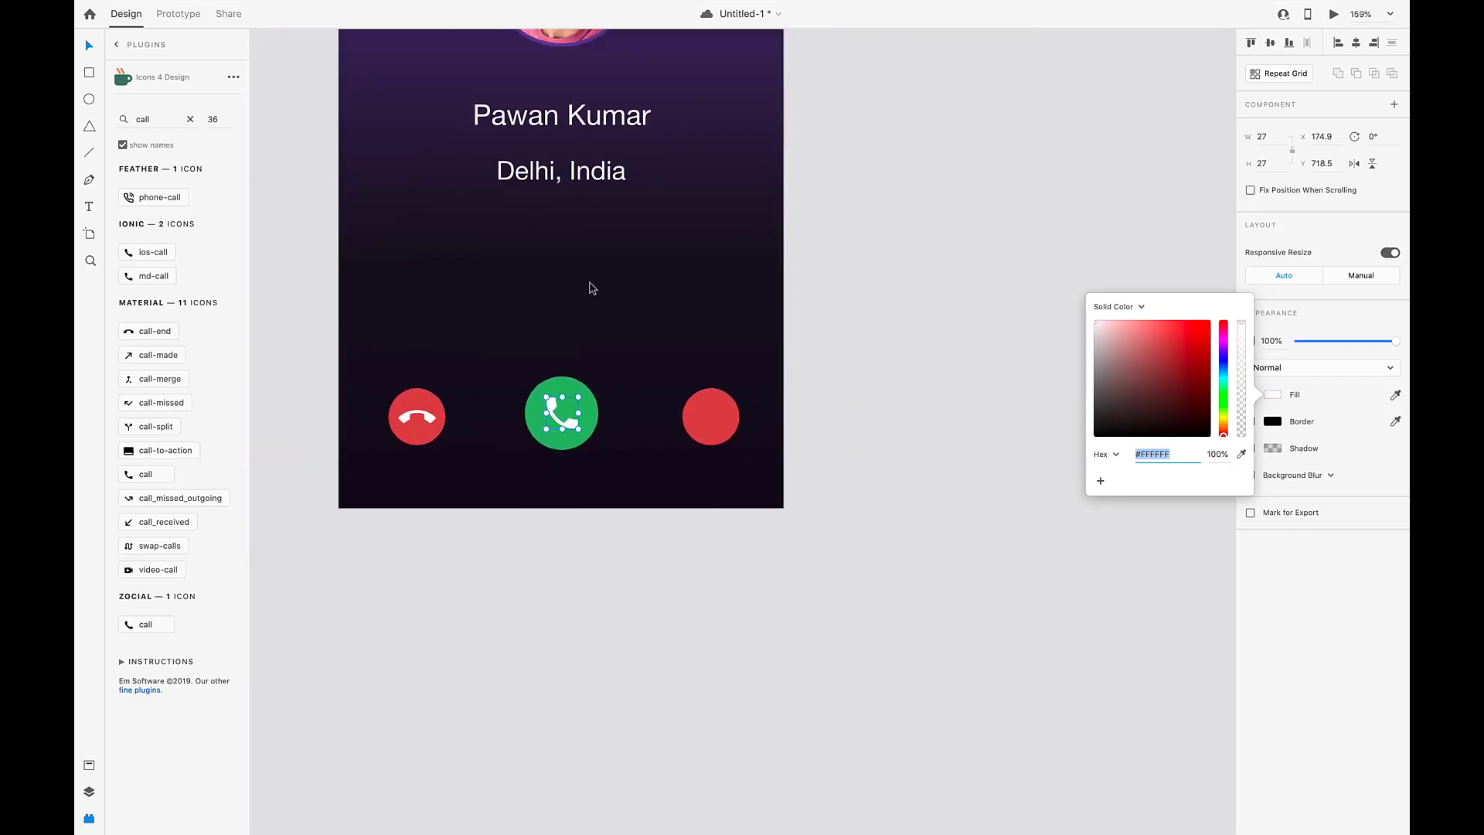
Search the icon plugin for "chat" and insert the Awesome rocketchat icon beside the right red circle
{"action": "left_click", "coordinate": [688, 480]}
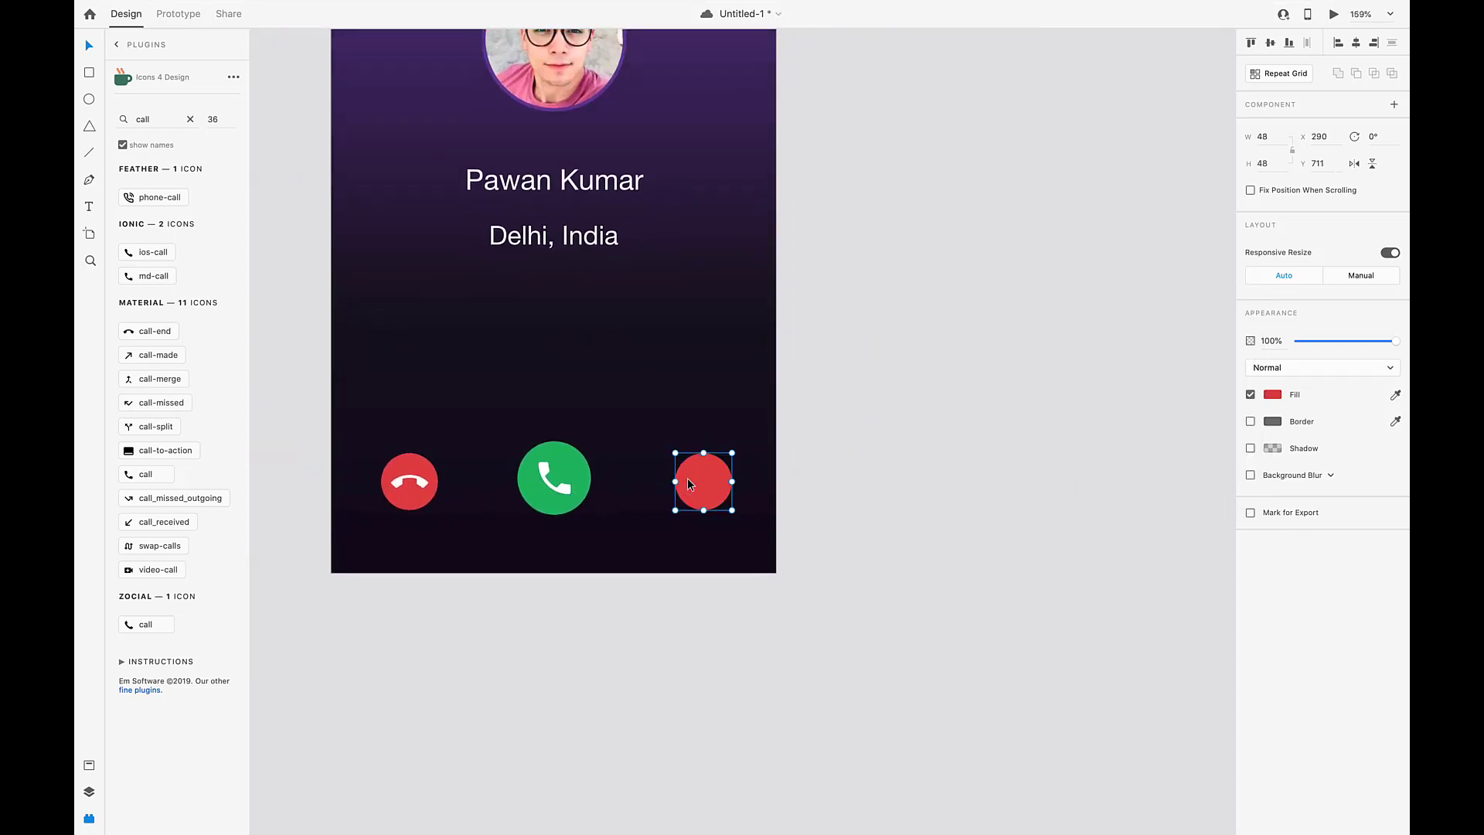
{"action": "scroll", "coordinate": [689, 482], "scroll_direction": "up", "scroll_amount": 5}
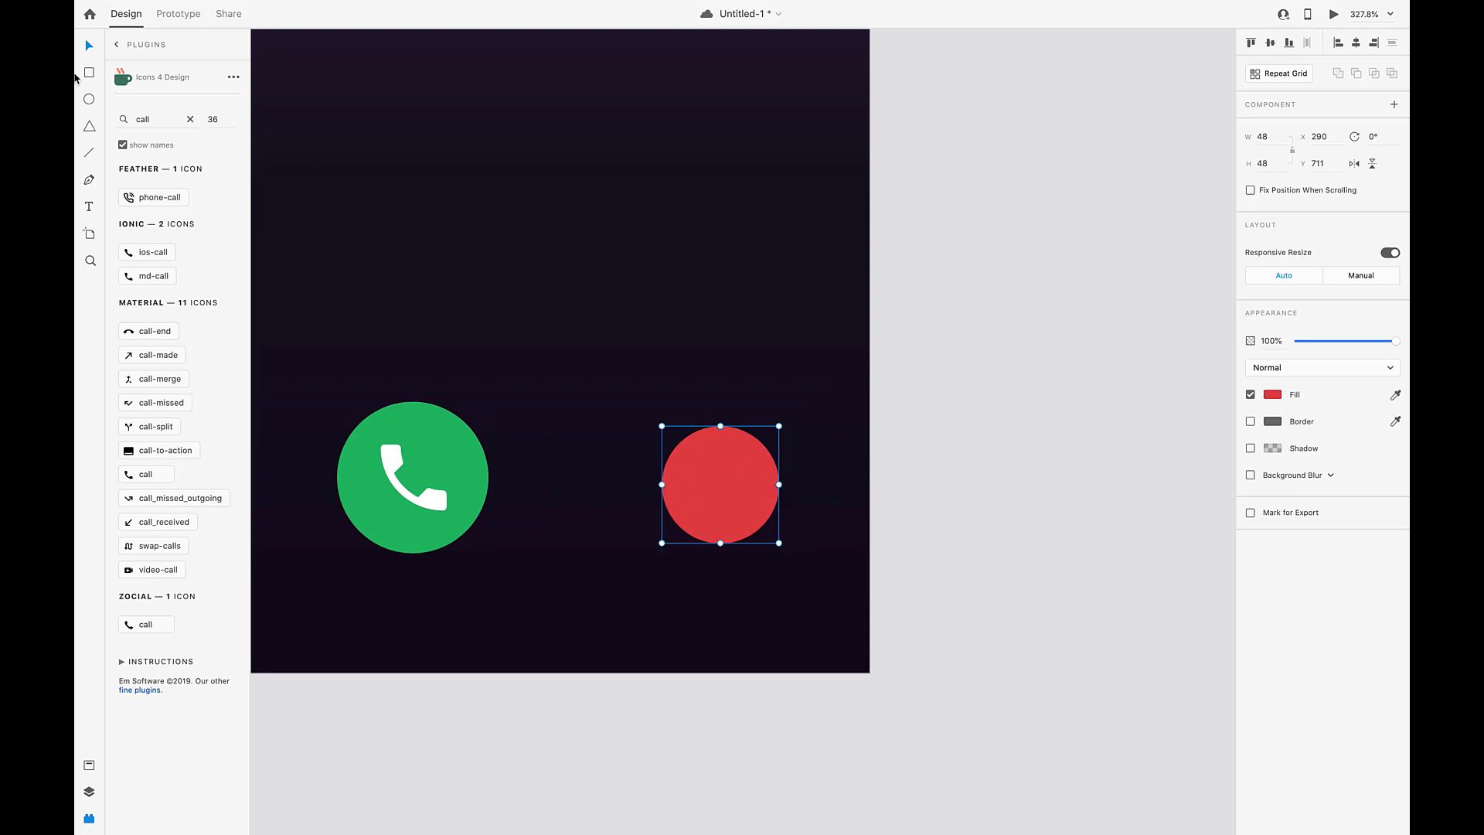
{"action": "double_click", "coordinate": [144, 119]}
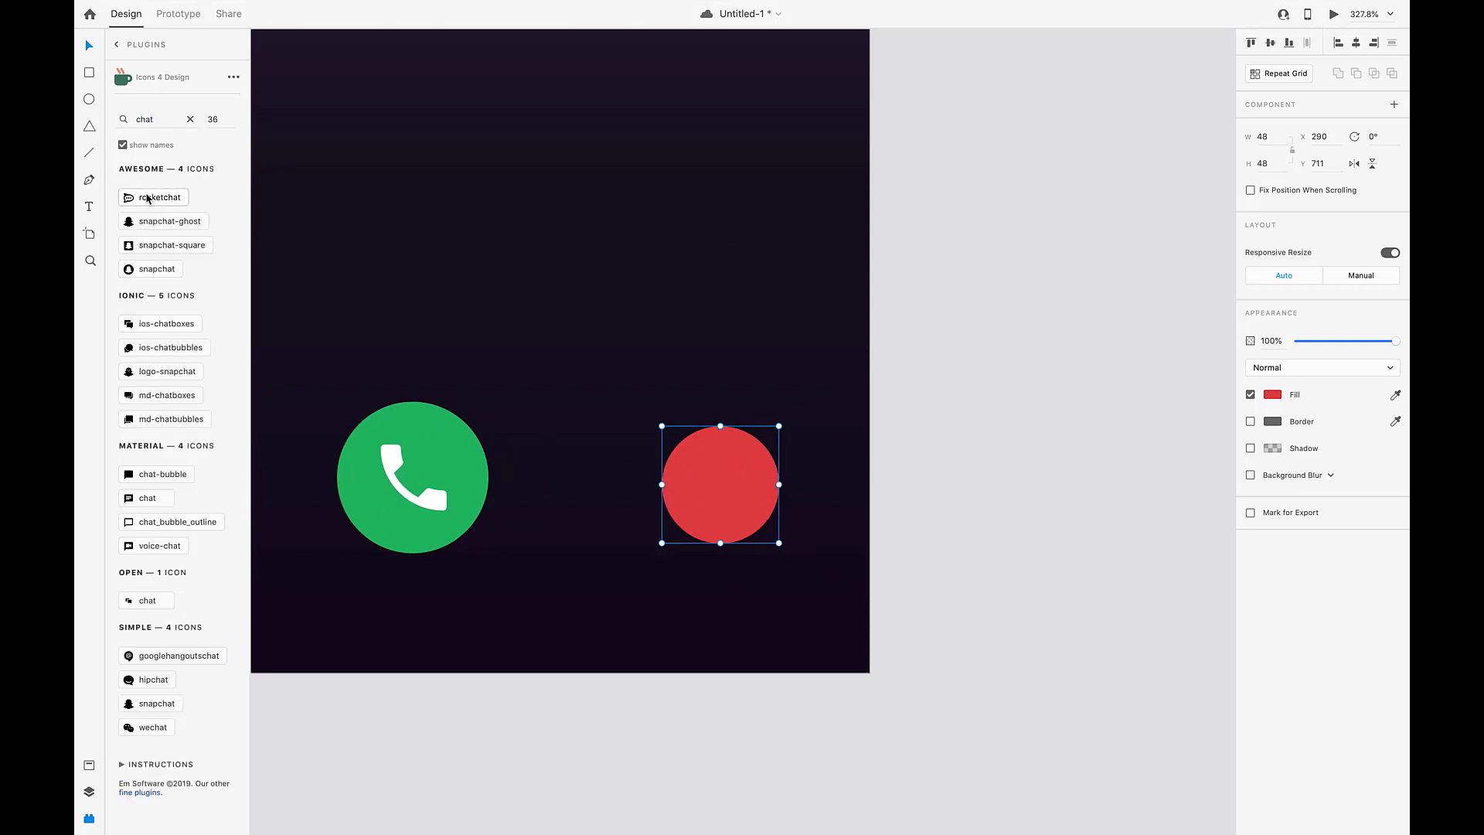
{"action": "left_click", "coordinate": [147, 198]}
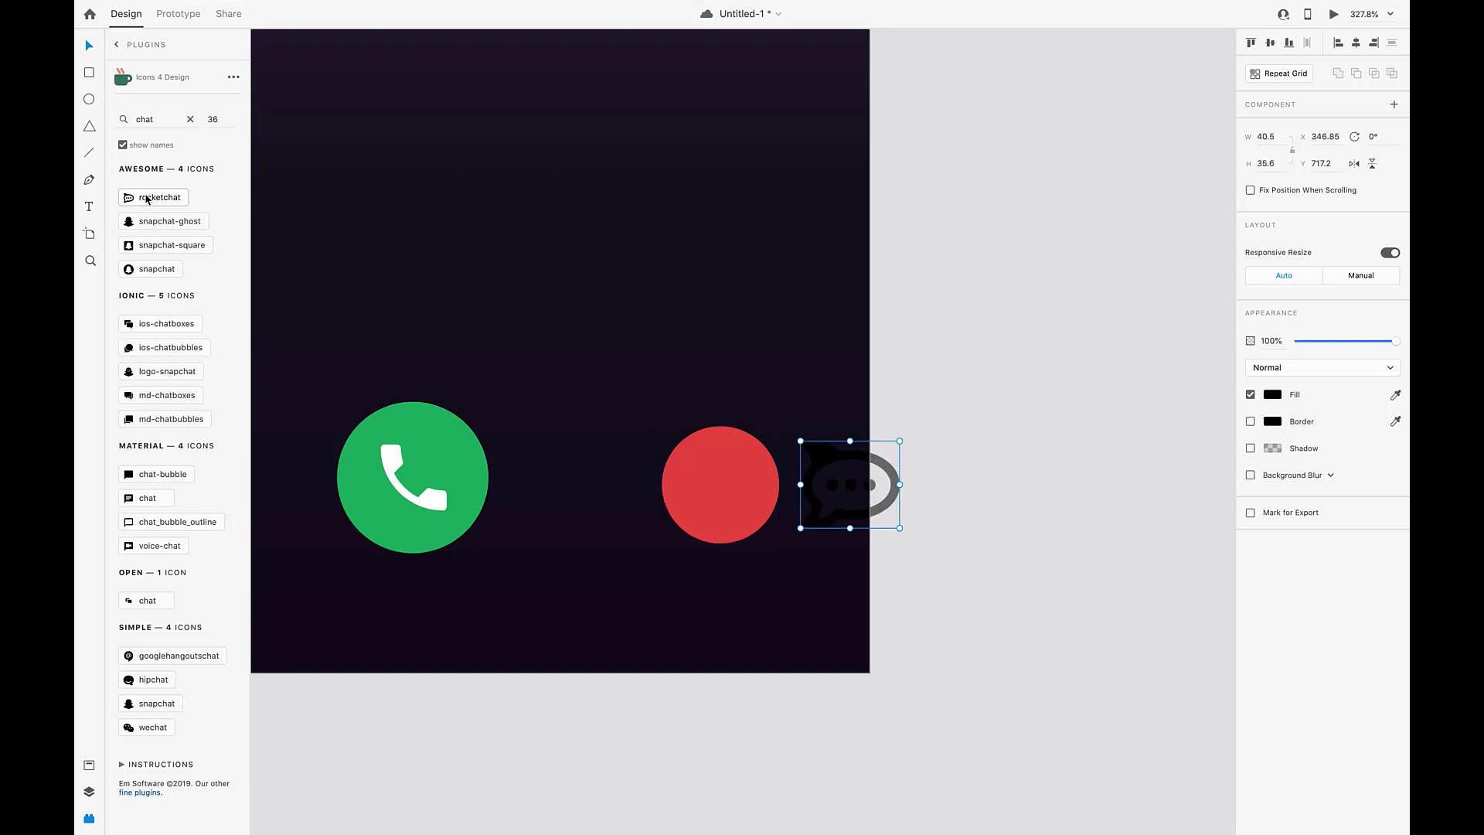
Move the rocketchat icon onto the right red circle and scale it down to about 22 by 22
{"action": "double_click", "coordinate": [852, 460]}
{"action": "left_click", "coordinate": [1004, 580]}
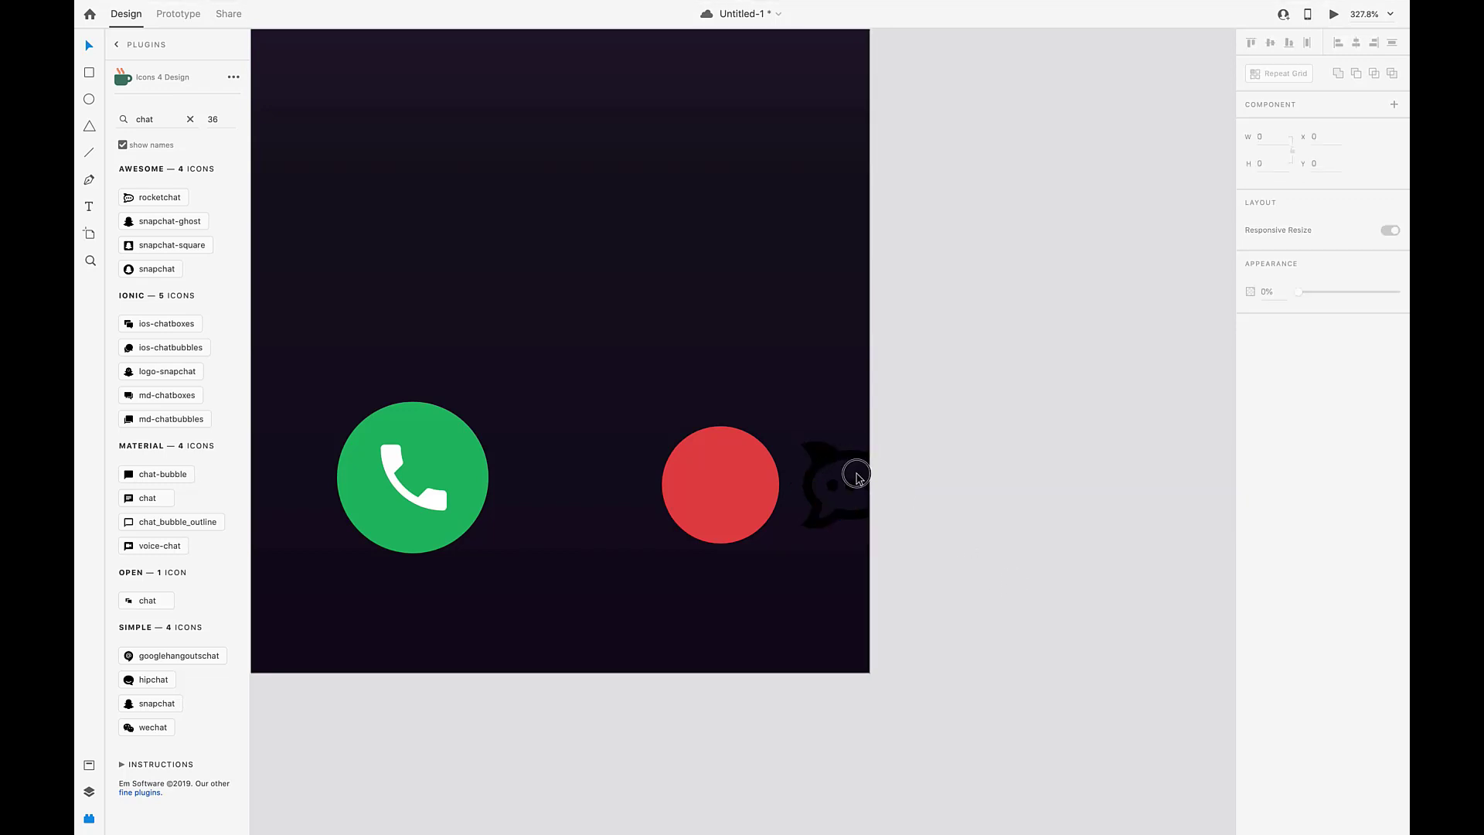
{"action": "double_click", "coordinate": [824, 471]}
{"action": "key", "text": "Escape"}
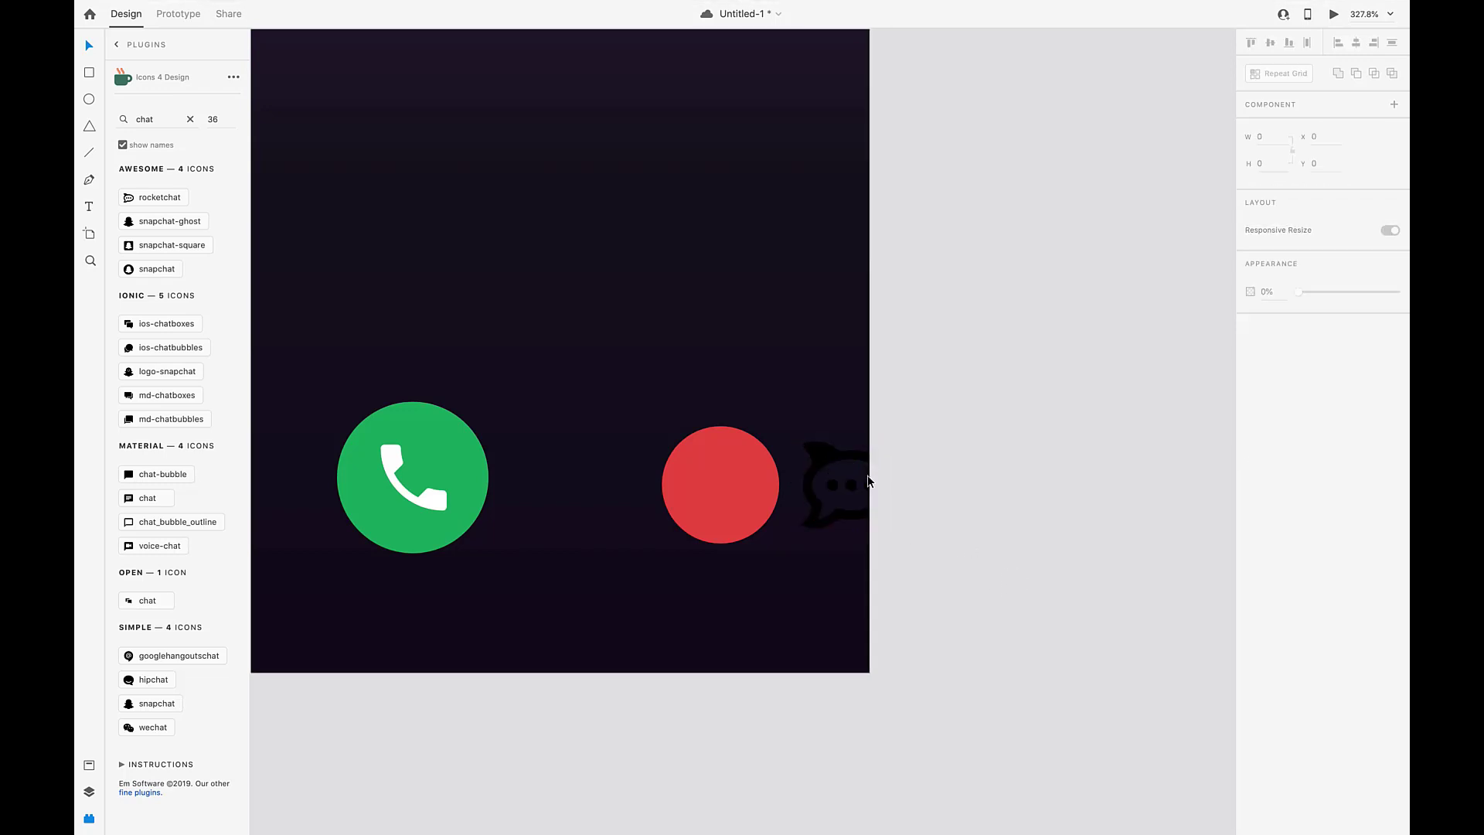
{"action": "left_click", "coordinate": [835, 464]}
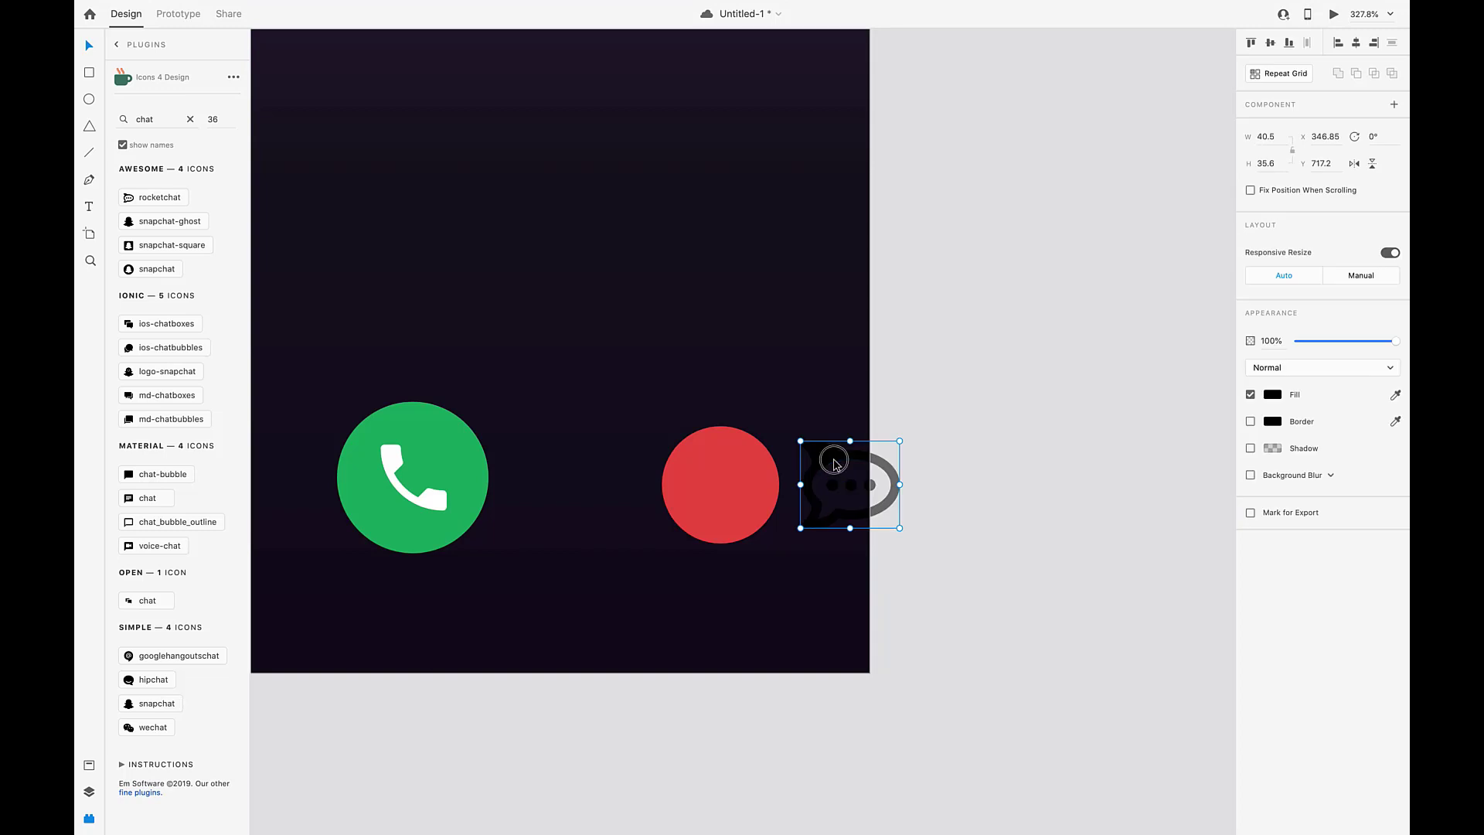
{"action": "left_click_drag", "start_coordinate": [832, 457], "coordinate": [712, 465]}
{"action": "left_click_drag", "start_coordinate": [781, 528], "coordinate": [721, 484]}
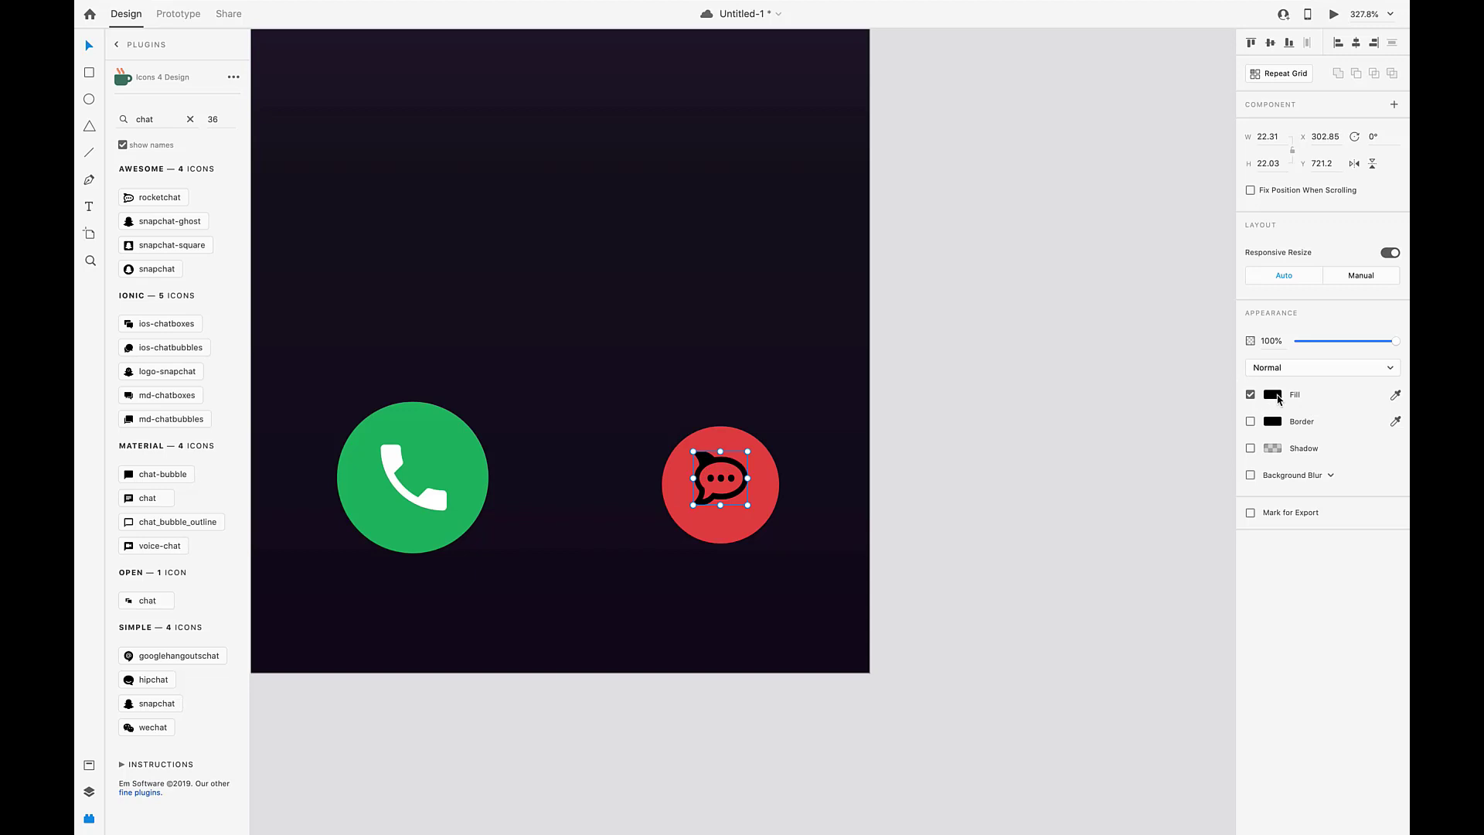
Change the rocketchat icon's fill from black to a near-white colour
{"action": "left_click", "coordinate": [1273, 395]}
{"action": "left_click", "coordinate": [1096, 327]}
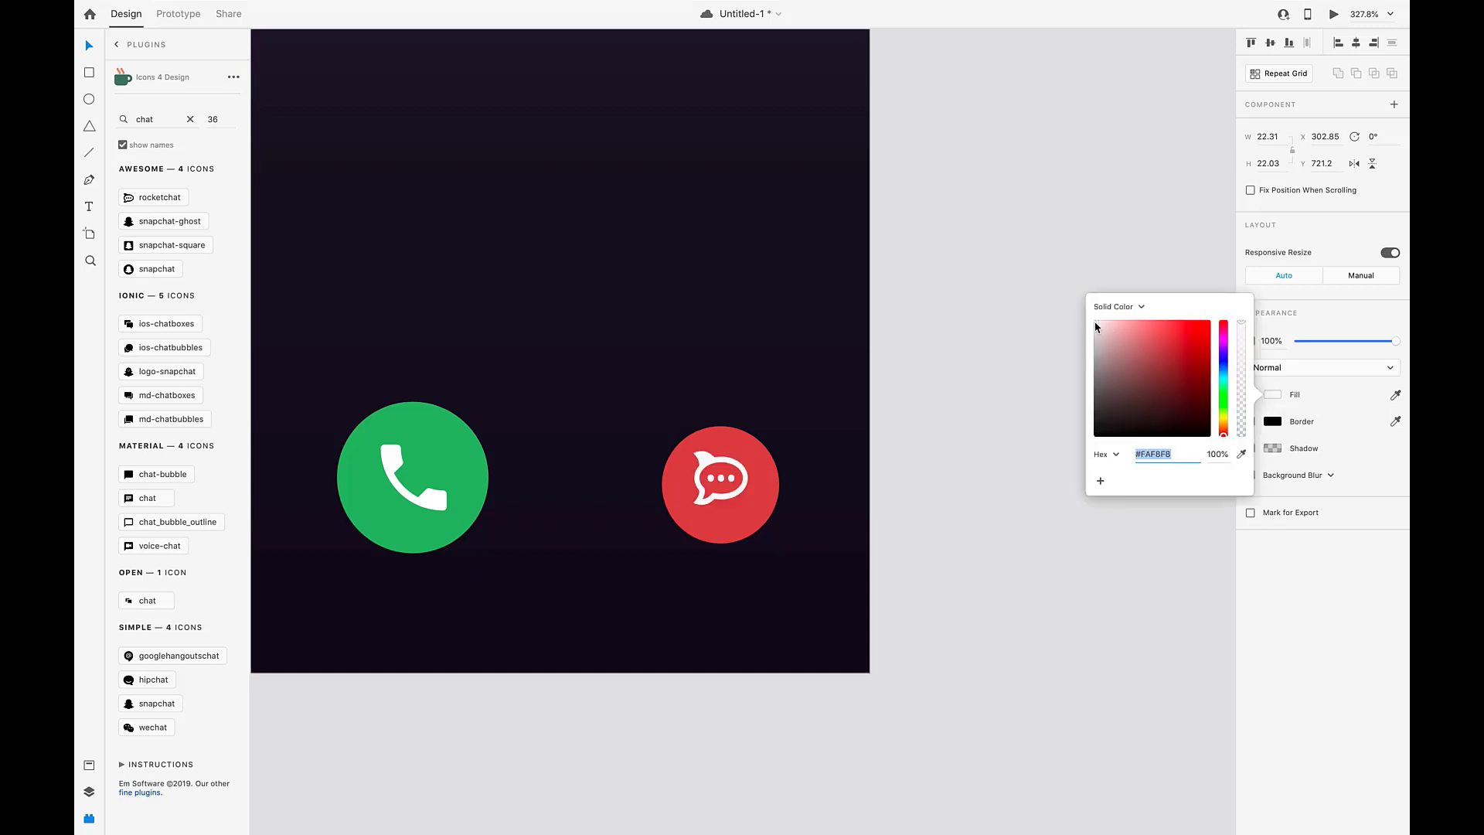
{"action": "left_click", "coordinate": [979, 434]}
Move the rocketchat icon down slightly to about Y 724 so that it is centred in the right red circle
{"action": "left_click", "coordinate": [727, 471]}
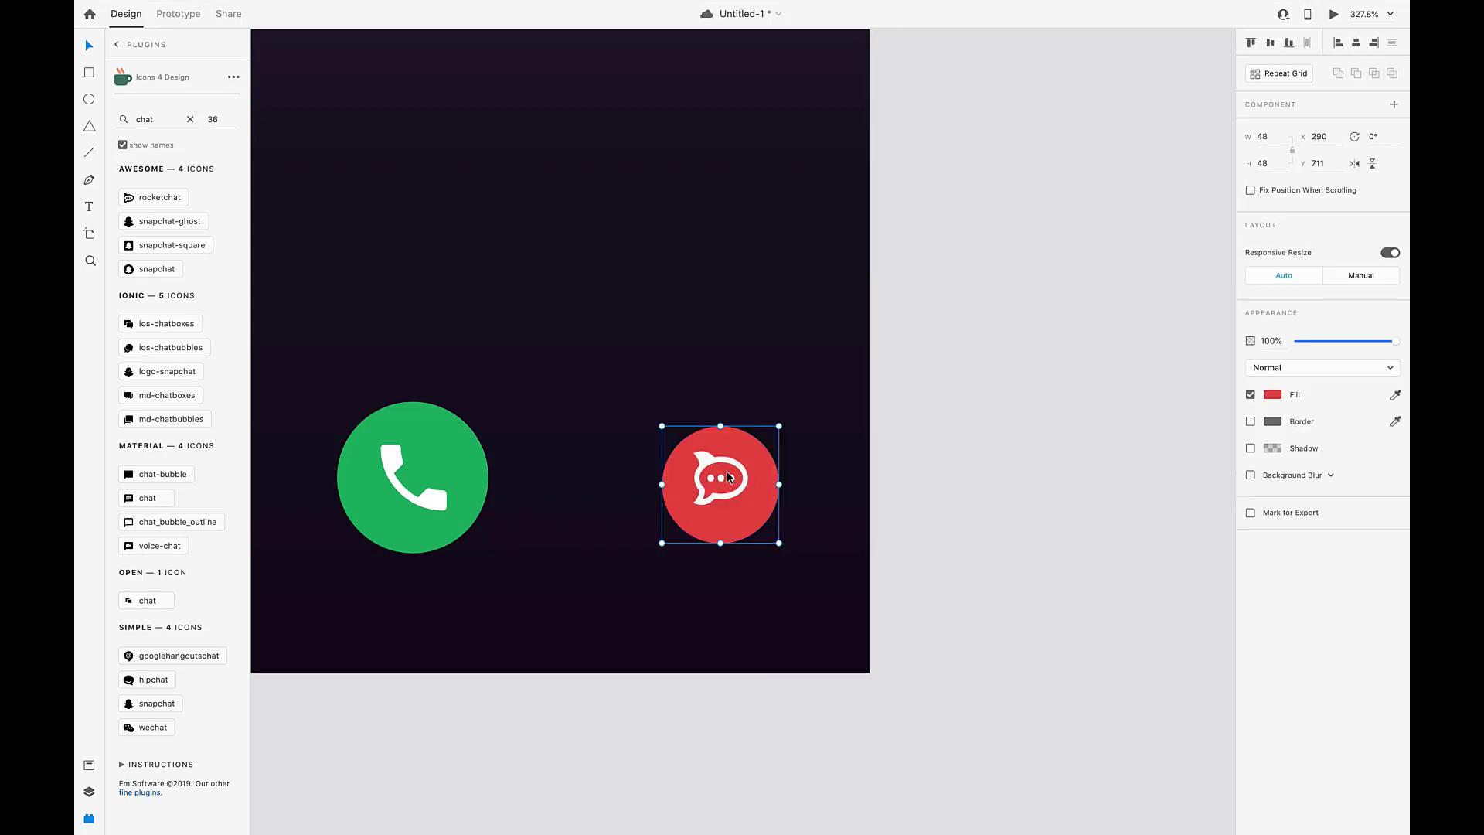
{"action": "double_click", "coordinate": [716, 462]}
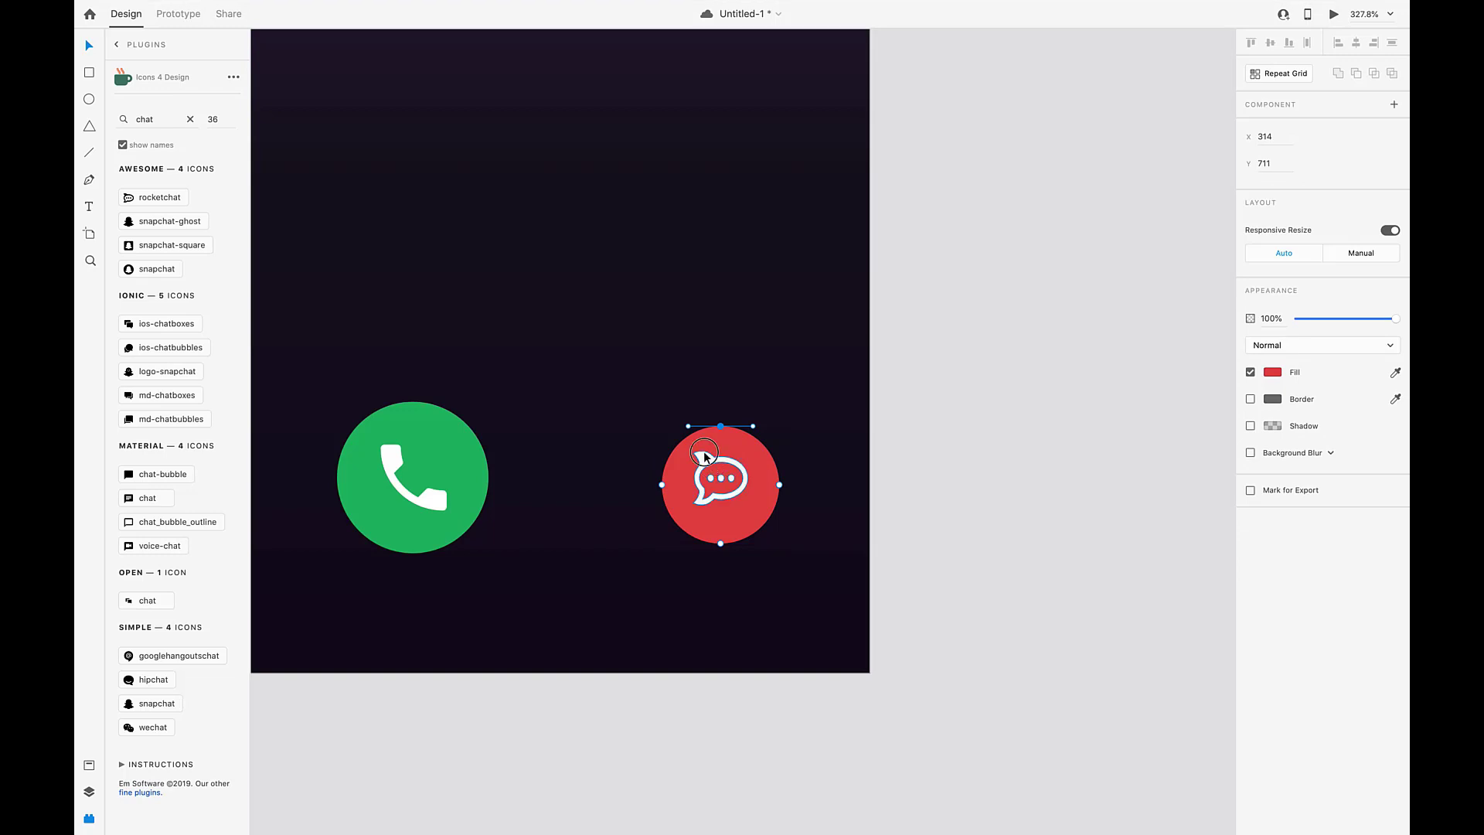
{"action": "double_click", "coordinate": [706, 459]}
{"action": "key", "text": "Escape"}
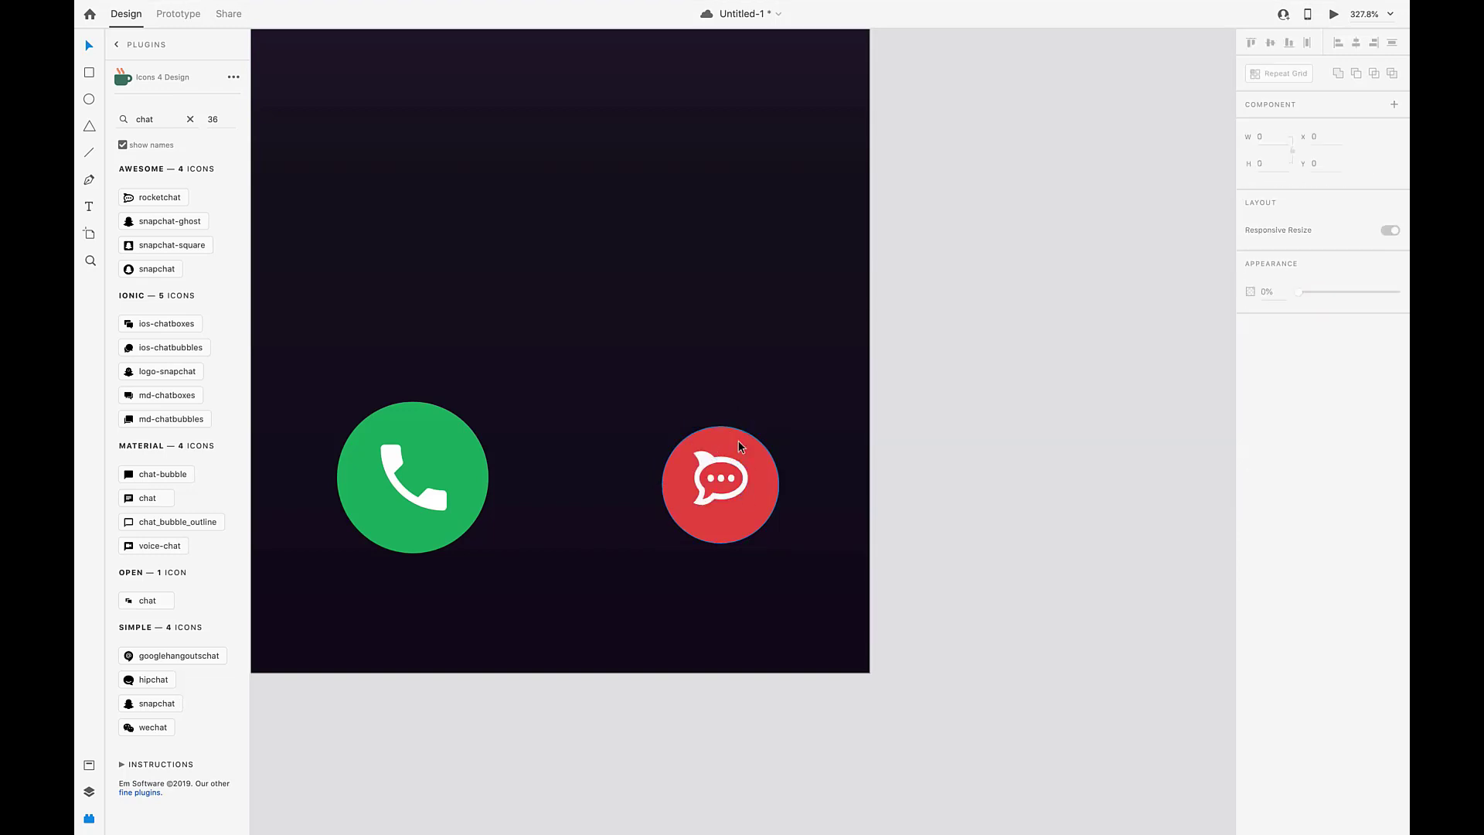
{"action": "left_click_drag", "start_coordinate": [706, 459], "coordinate": [710, 471]}
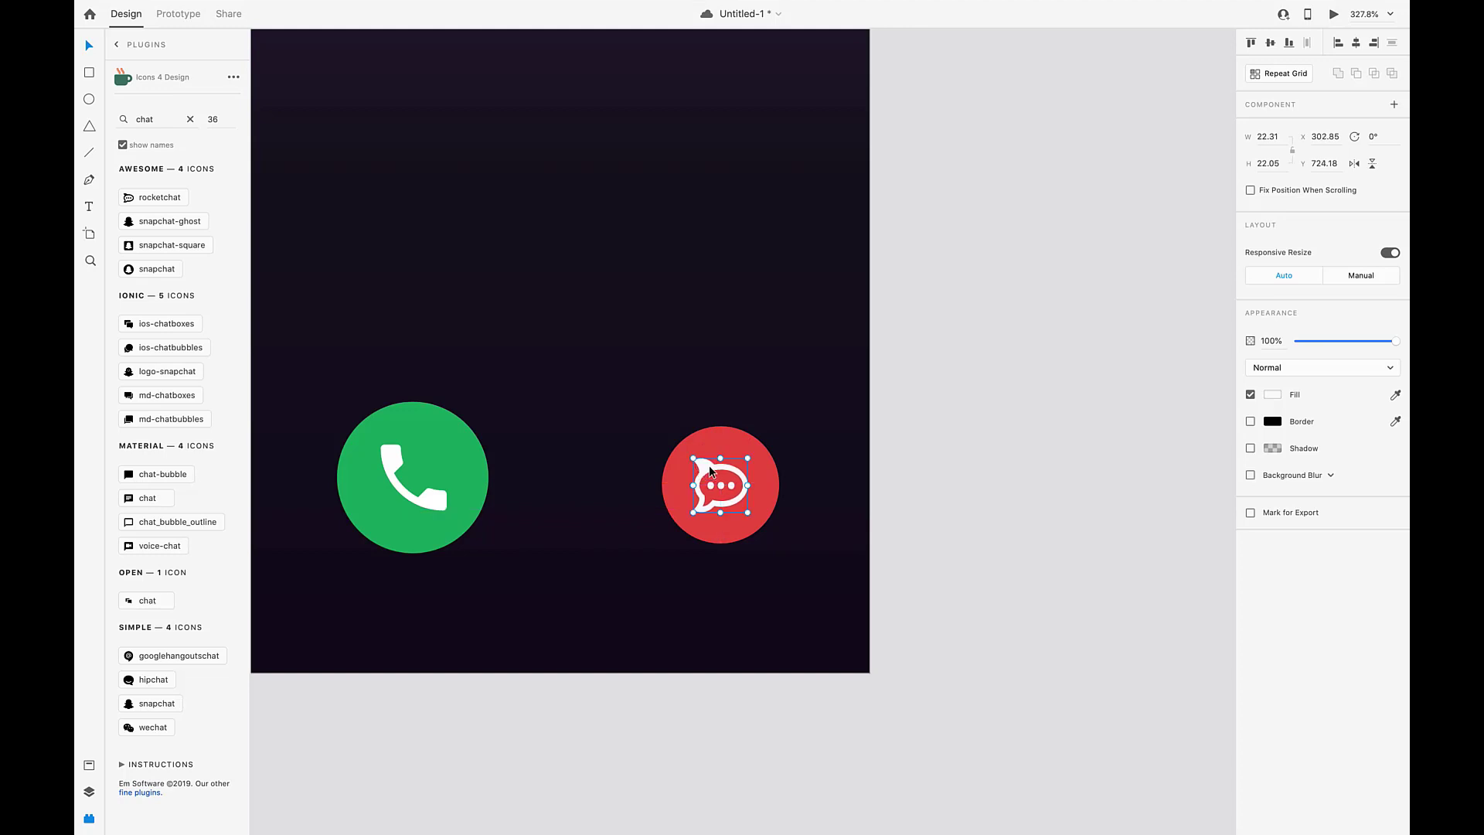
Turn off the right circle's red fill and give it a white #FFFFFF border instead
{"action": "left_click", "coordinate": [761, 453]}
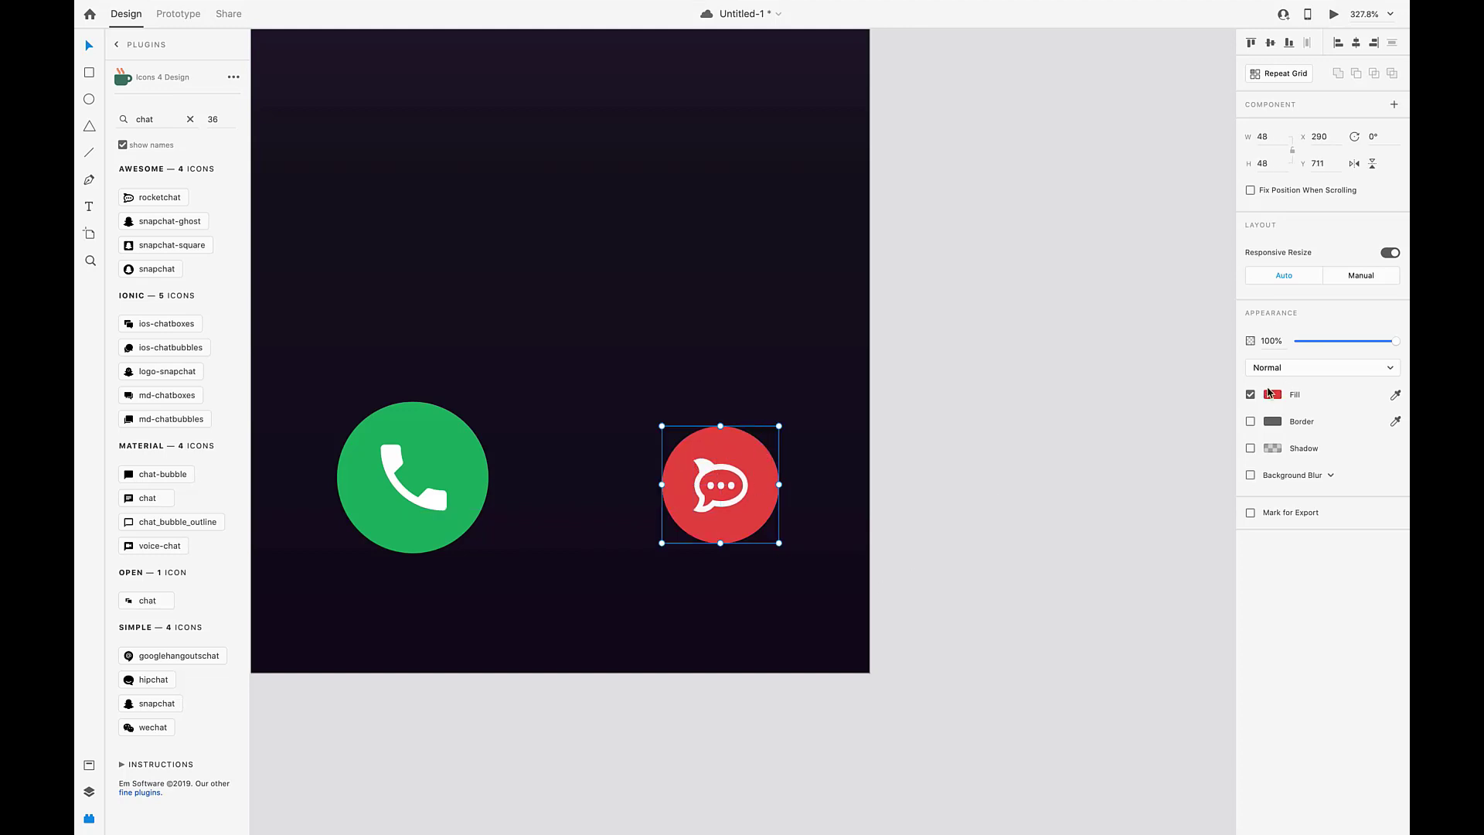
{"action": "left_click", "coordinate": [1249, 395]}
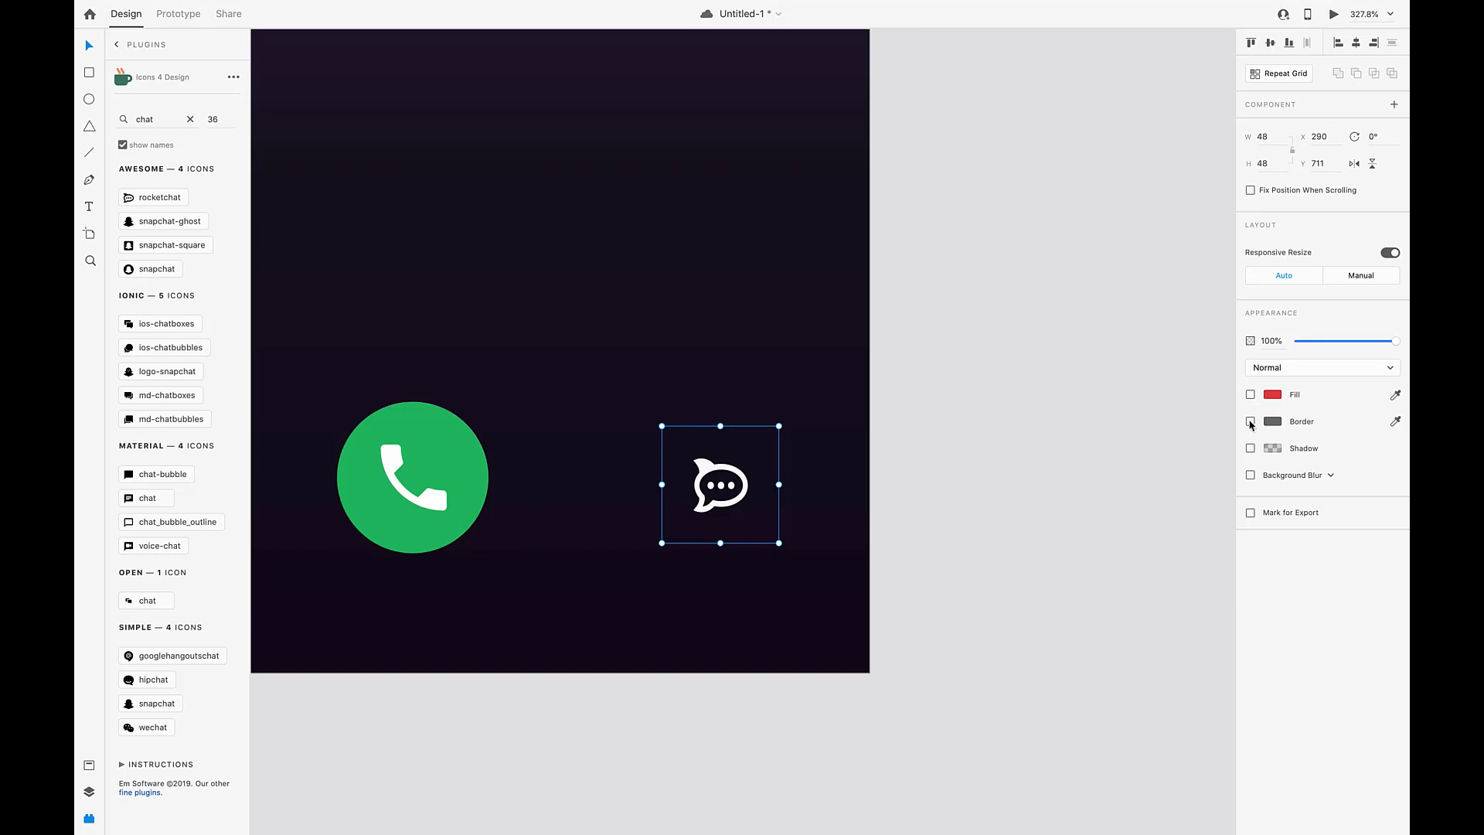
{"action": "left_click", "coordinate": [1249, 422]}
{"action": "left_click", "coordinate": [1272, 421]}
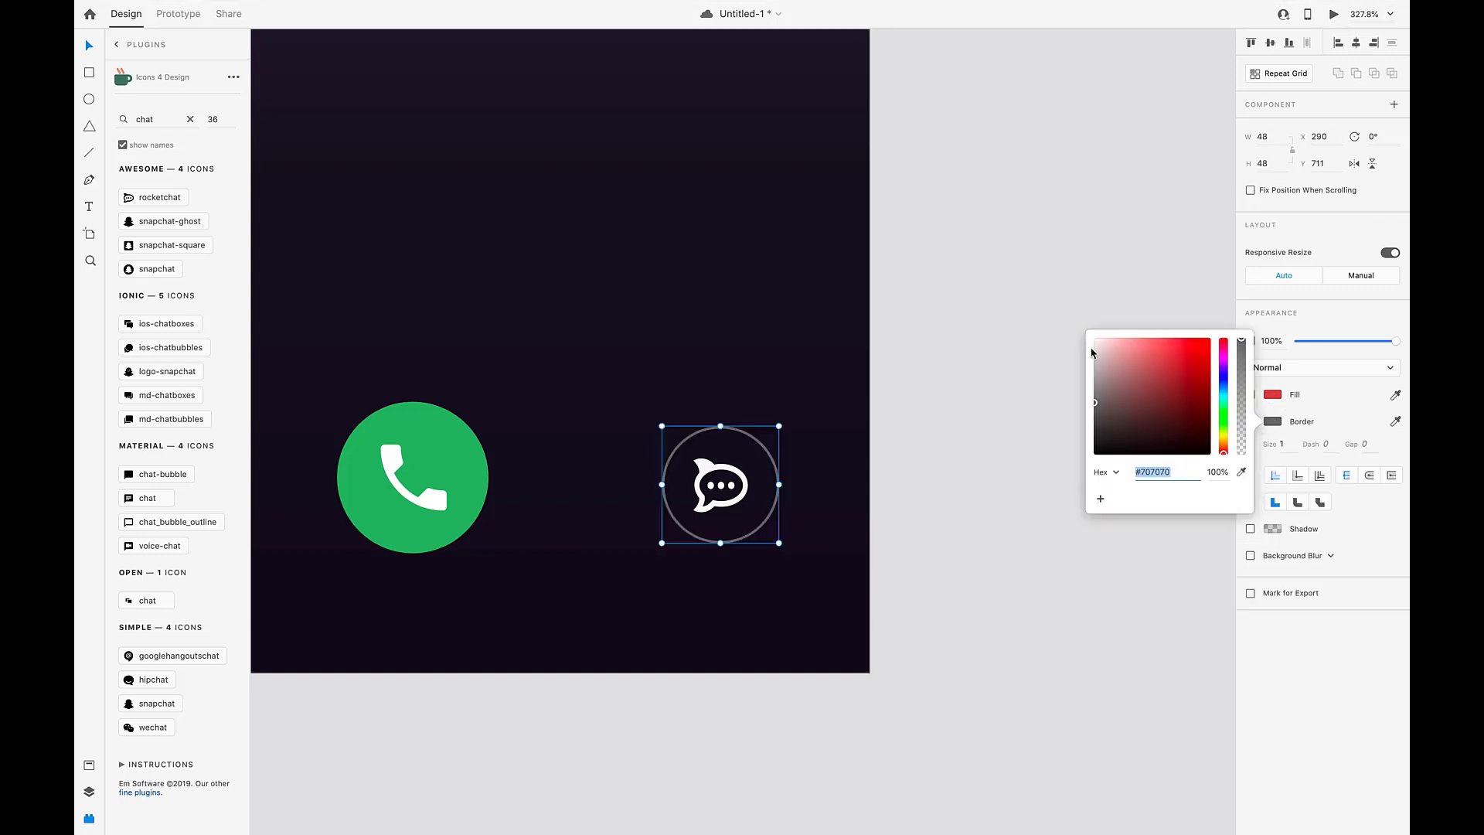
{"action": "left_click_drag", "start_coordinate": [1098, 349], "coordinate": [1083, 329]}
{"action": "scroll", "coordinate": [679, 307], "scroll_direction": "left", "scroll_amount": 10}
{"action": "scroll", "coordinate": [680, 308], "scroll_direction": "up", "scroll_amount": 2}
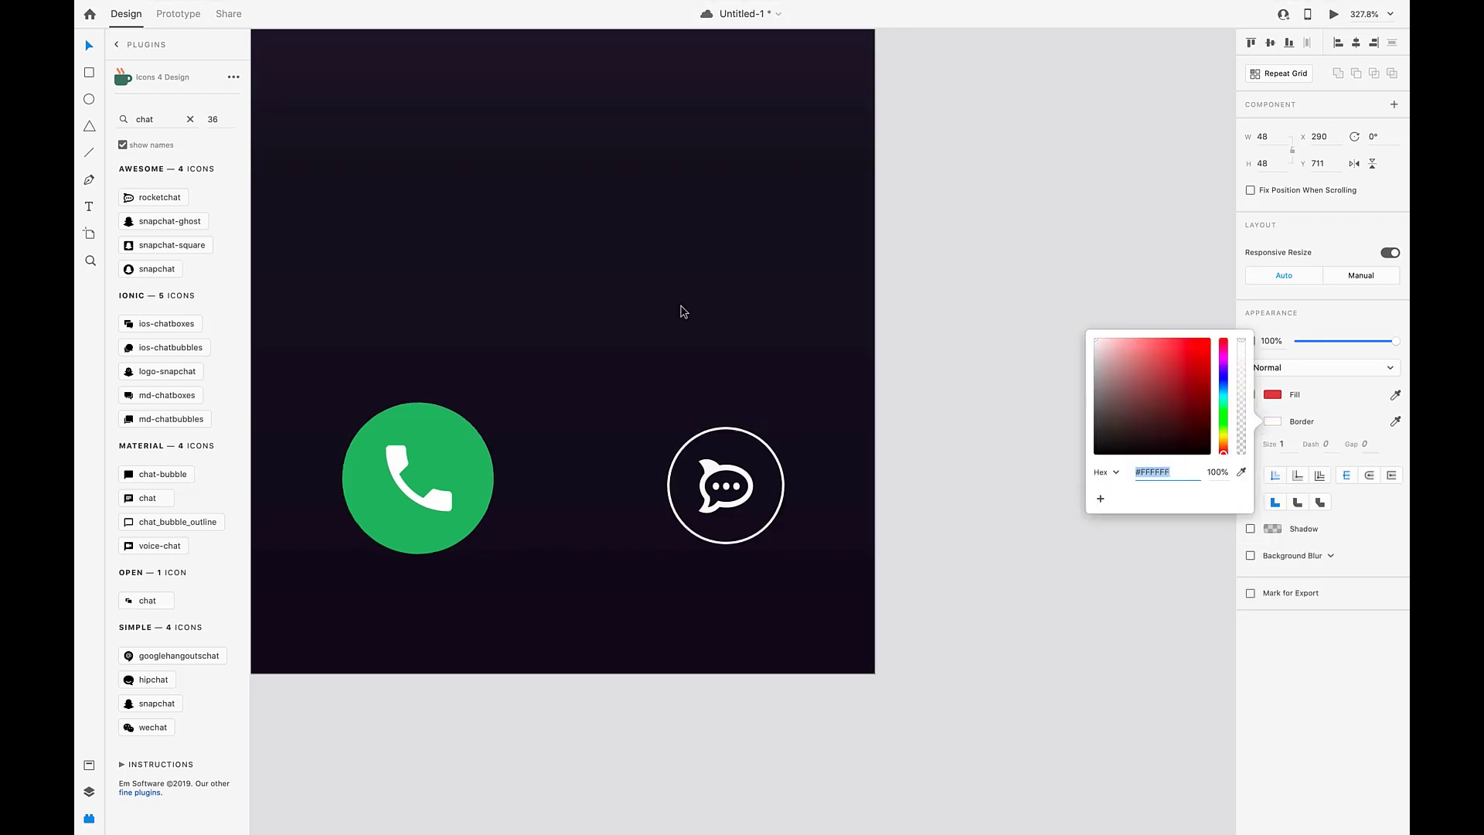
{"action": "scroll", "coordinate": [680, 309], "scroll_direction": "down", "scroll_amount": 5}
{"action": "left_click", "coordinate": [855, 312]}
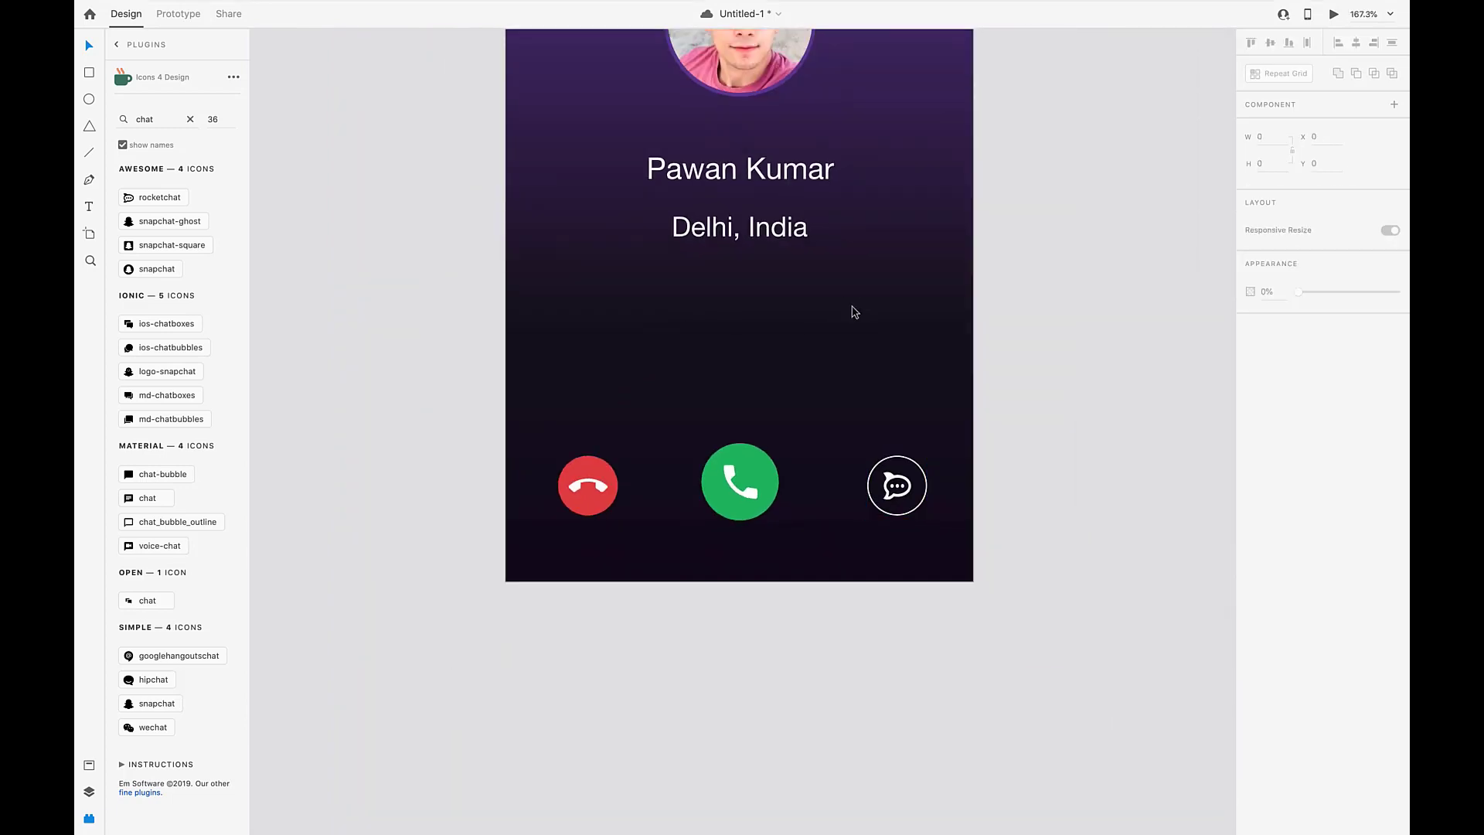
{"action": "scroll", "coordinate": [855, 312], "scroll_direction": "down", "scroll_amount": 4}
{"action": "scroll", "coordinate": [751, 312], "scroll_direction": "up", "scroll_amount": 2}
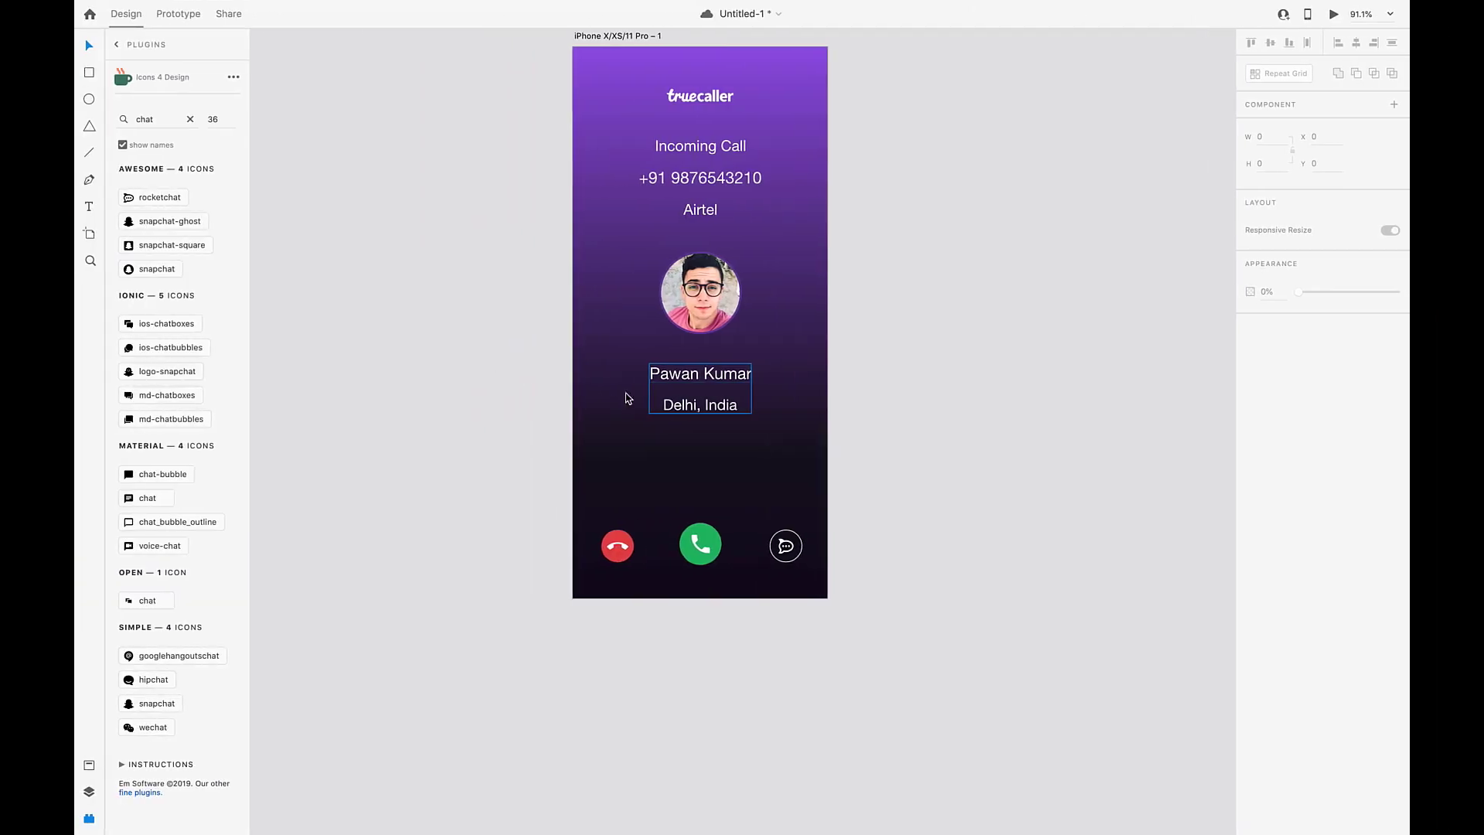
{"action": "scroll", "coordinate": [663, 467], "scroll_direction": "down", "scroll_amount": 2}
{"action": "scroll", "coordinate": [667, 467], "scroll_direction": "up", "scroll_amount": 3}
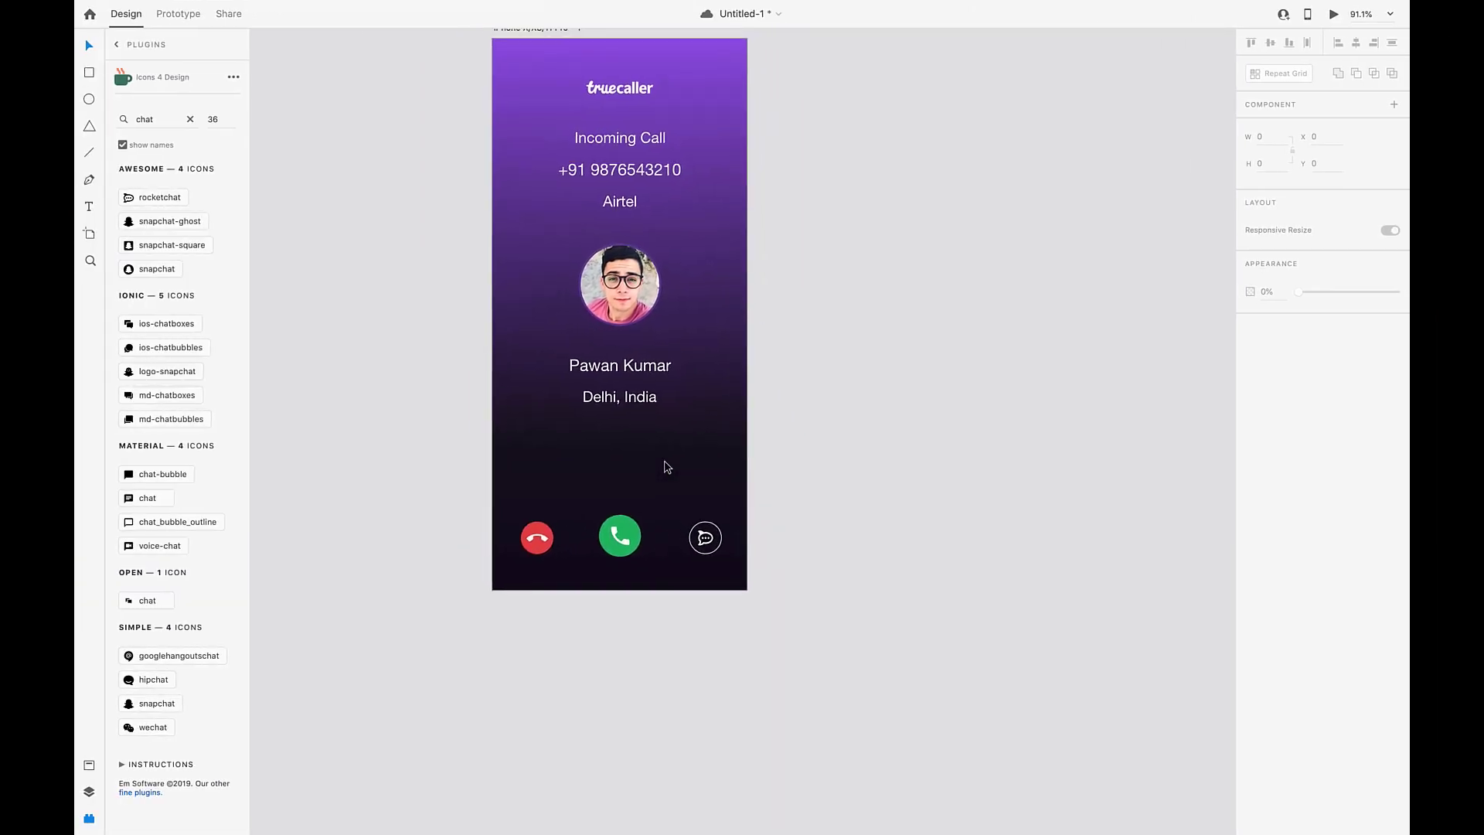
Search the icon plugin for "arrow" and insert the ios-arrow-up icon onto the artboard
{"action": "type", "text": "arrow"}
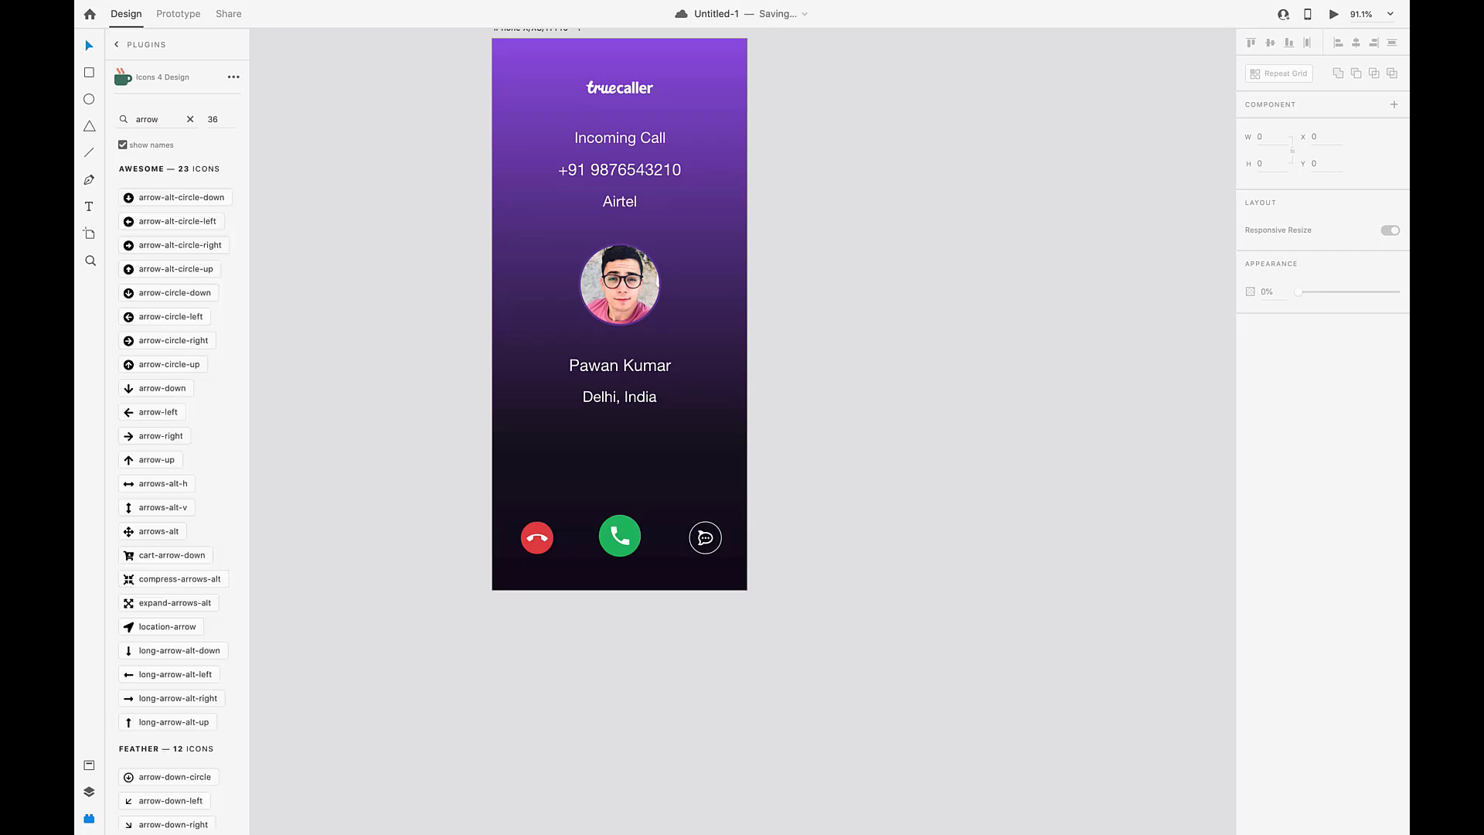
{"action": "scroll", "coordinate": [160, 333], "scroll_direction": "down", "scroll_amount": 3}
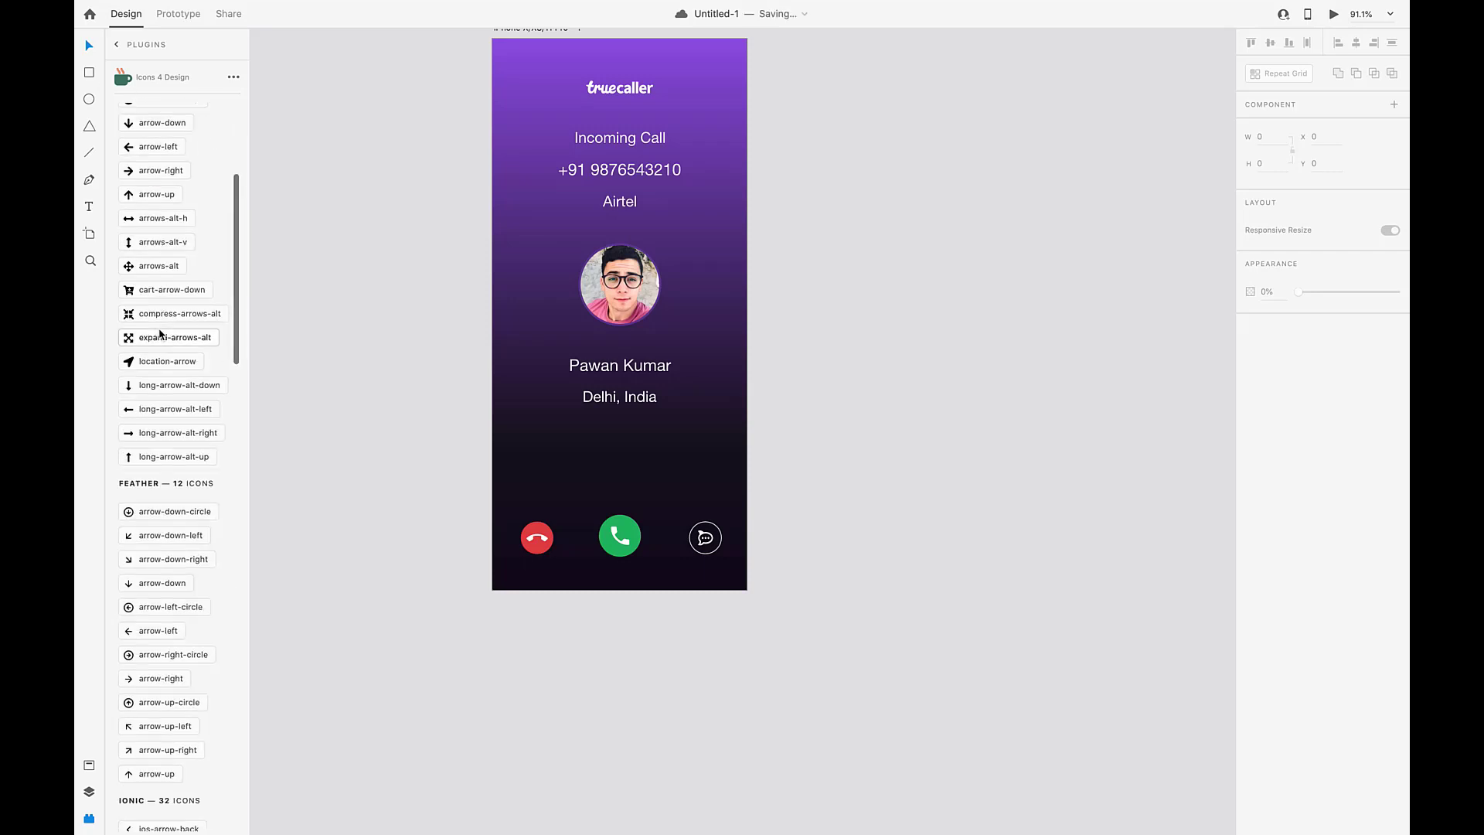
{"action": "scroll", "coordinate": [160, 333], "scroll_direction": "down", "scroll_amount": 4}
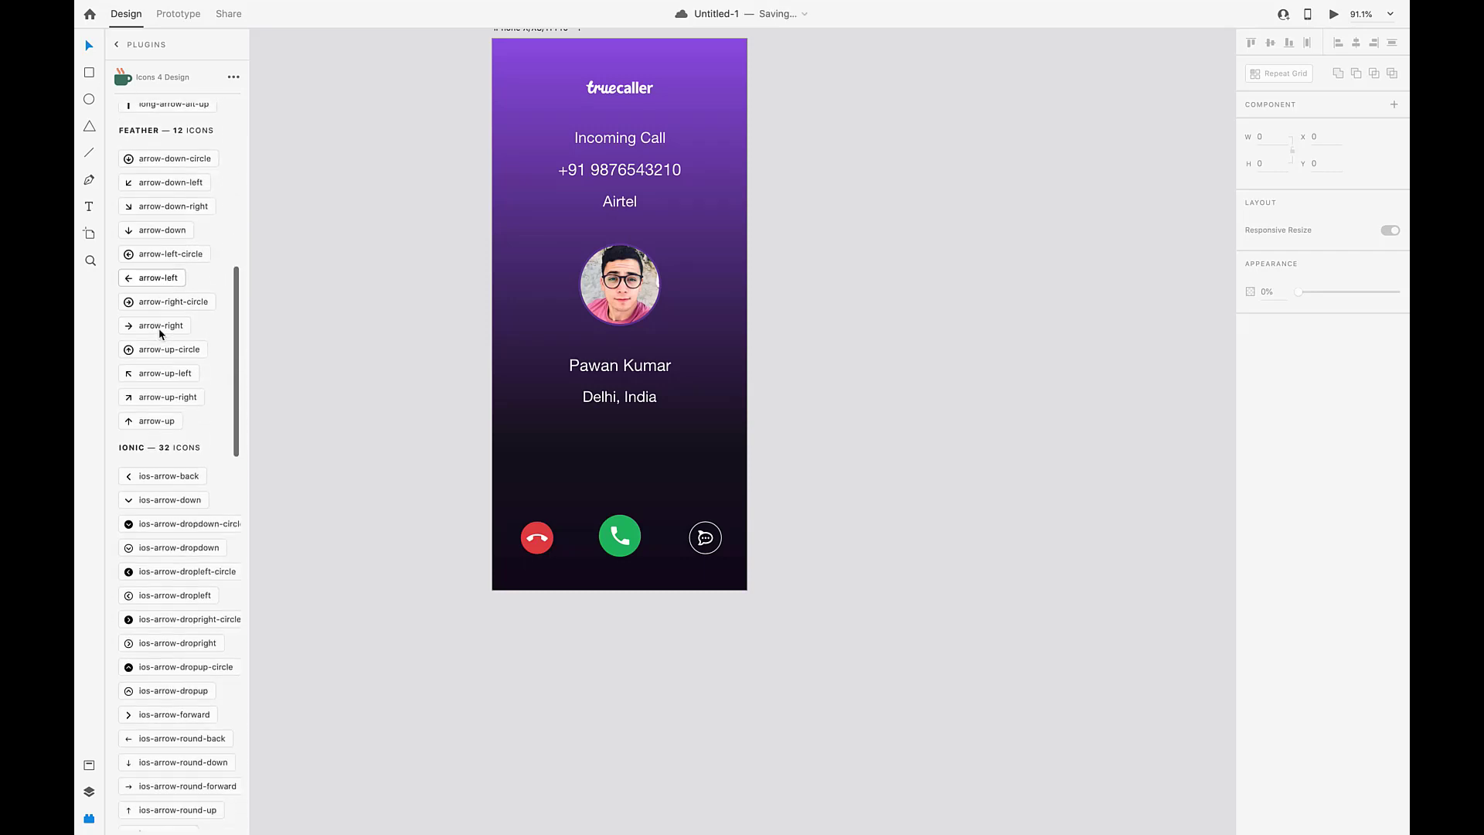
{"action": "scroll", "coordinate": [160, 331], "scroll_direction": "down", "scroll_amount": 3}
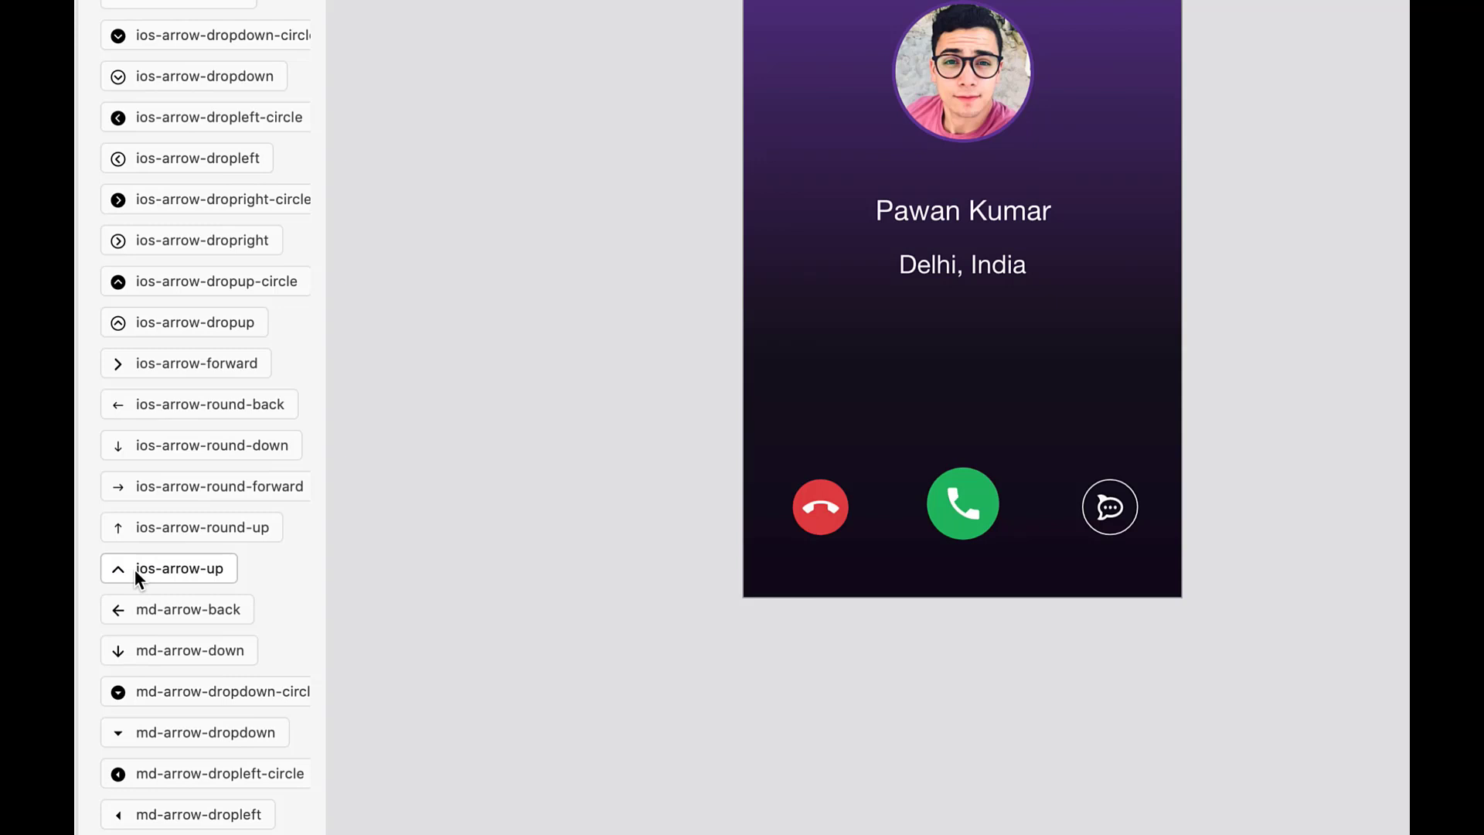
{"action": "scroll", "coordinate": [618, 442], "scroll_direction": "down", "scroll_amount": 5}
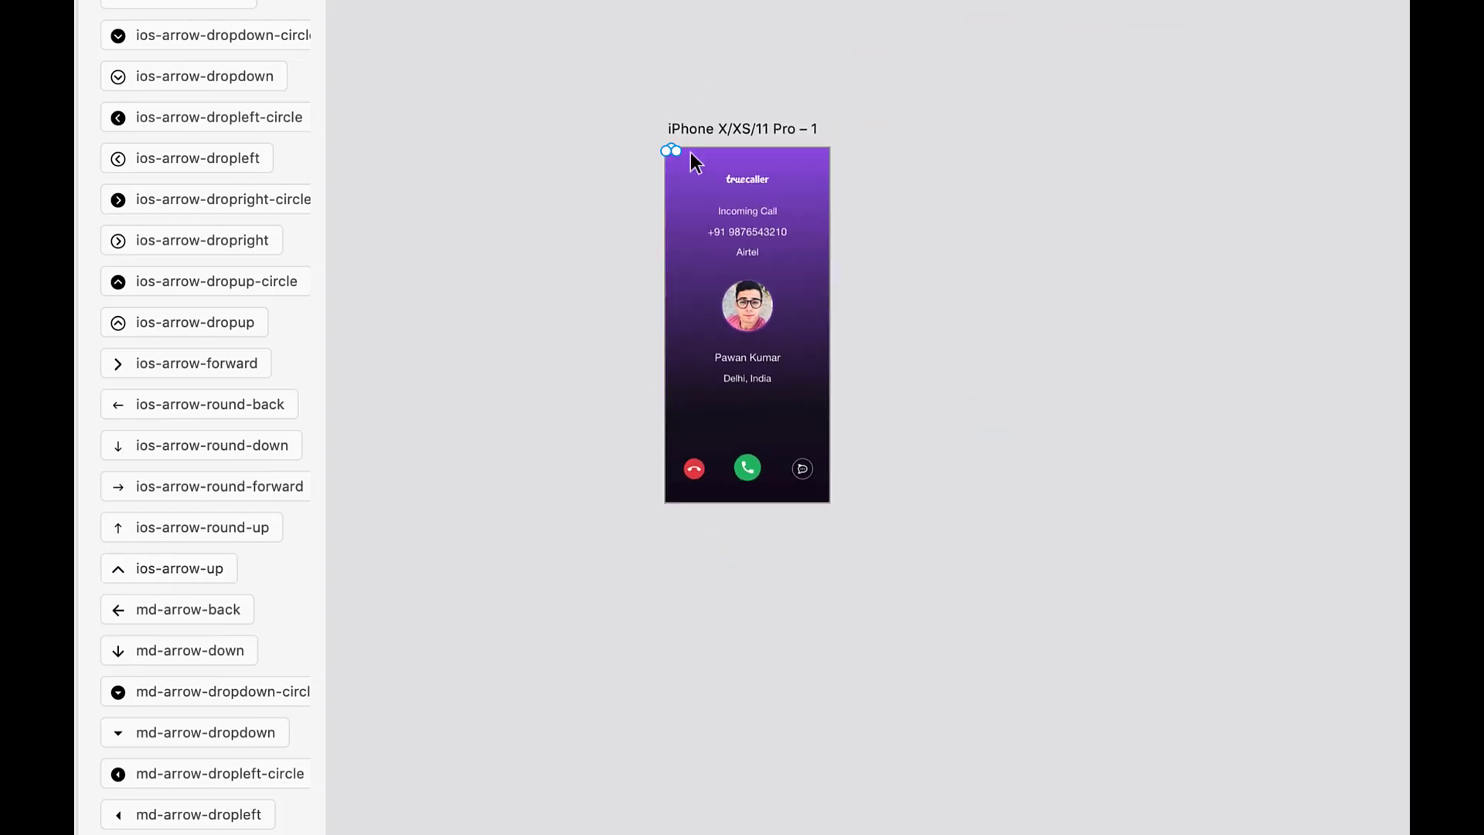
{"action": "scroll", "coordinate": [695, 170], "scroll_direction": "up", "scroll_amount": 10}
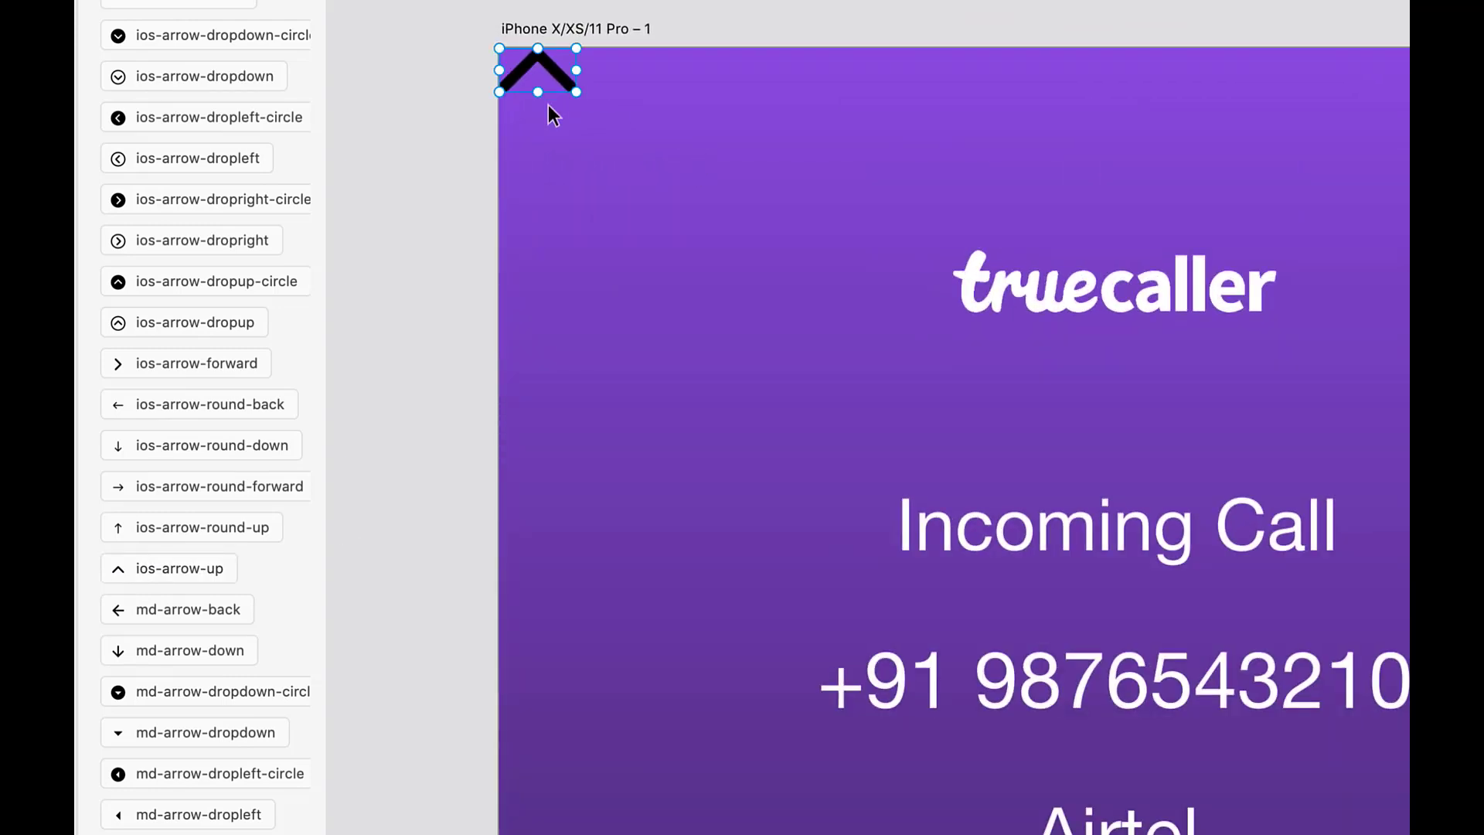
Move the ios-arrow-up icon down to just above the green call button, centred on it at about X 176, Y 669
{"action": "left_click", "coordinate": [529, 65]}
{"action": "left_click_drag", "start_coordinate": [530, 56], "coordinate": [739, 643]}
{"action": "scroll", "coordinate": [739, 643], "scroll_direction": "down", "scroll_amount": 5}
{"action": "scroll", "coordinate": [739, 643], "scroll_direction": "down", "scroll_amount": 5}
{"action": "scroll", "coordinate": [739, 643], "scroll_direction": "down", "scroll_amount": 5}
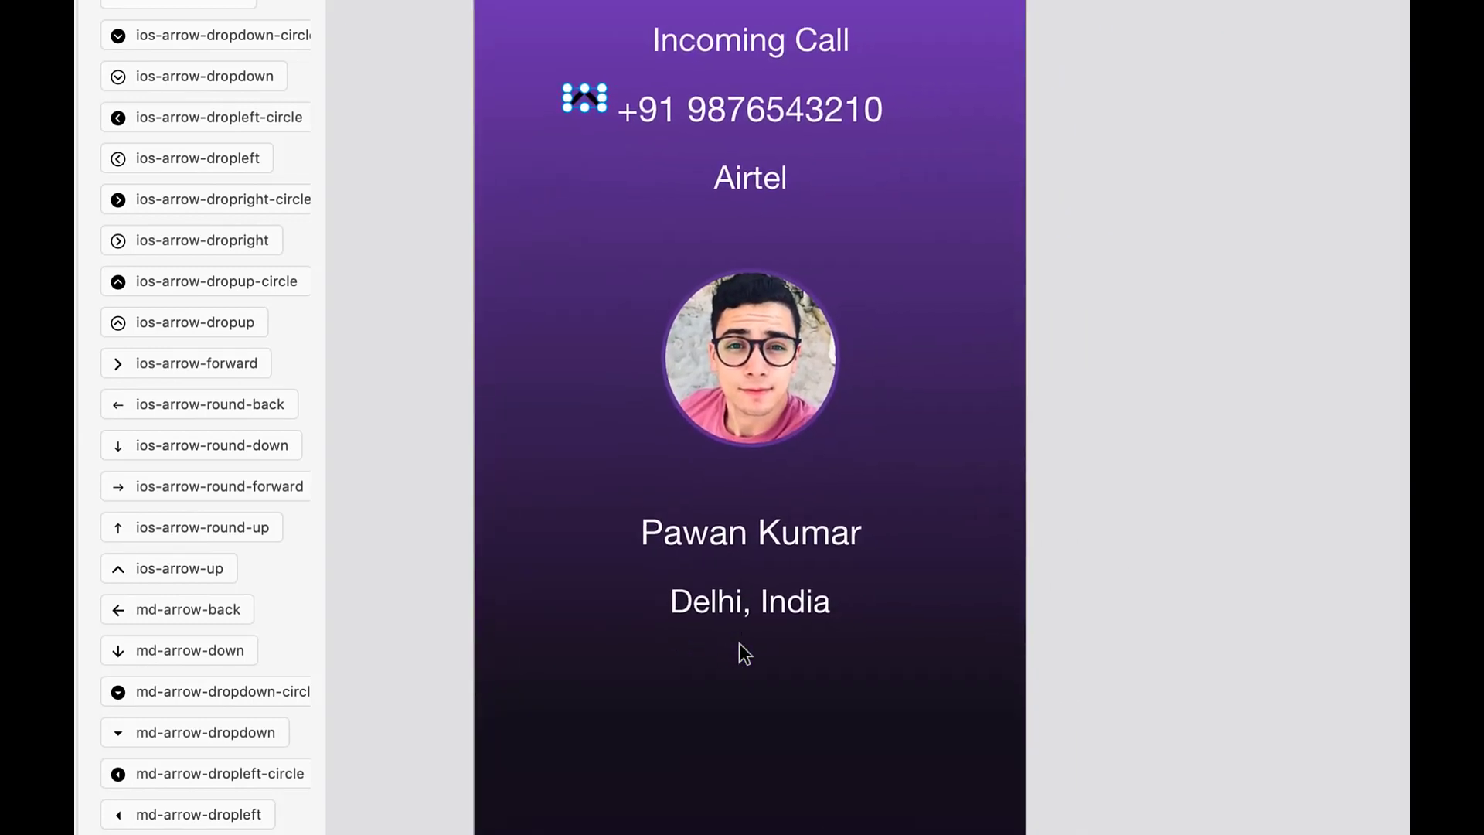
{"action": "scroll", "coordinate": [739, 649], "scroll_direction": "down", "scroll_amount": 3}
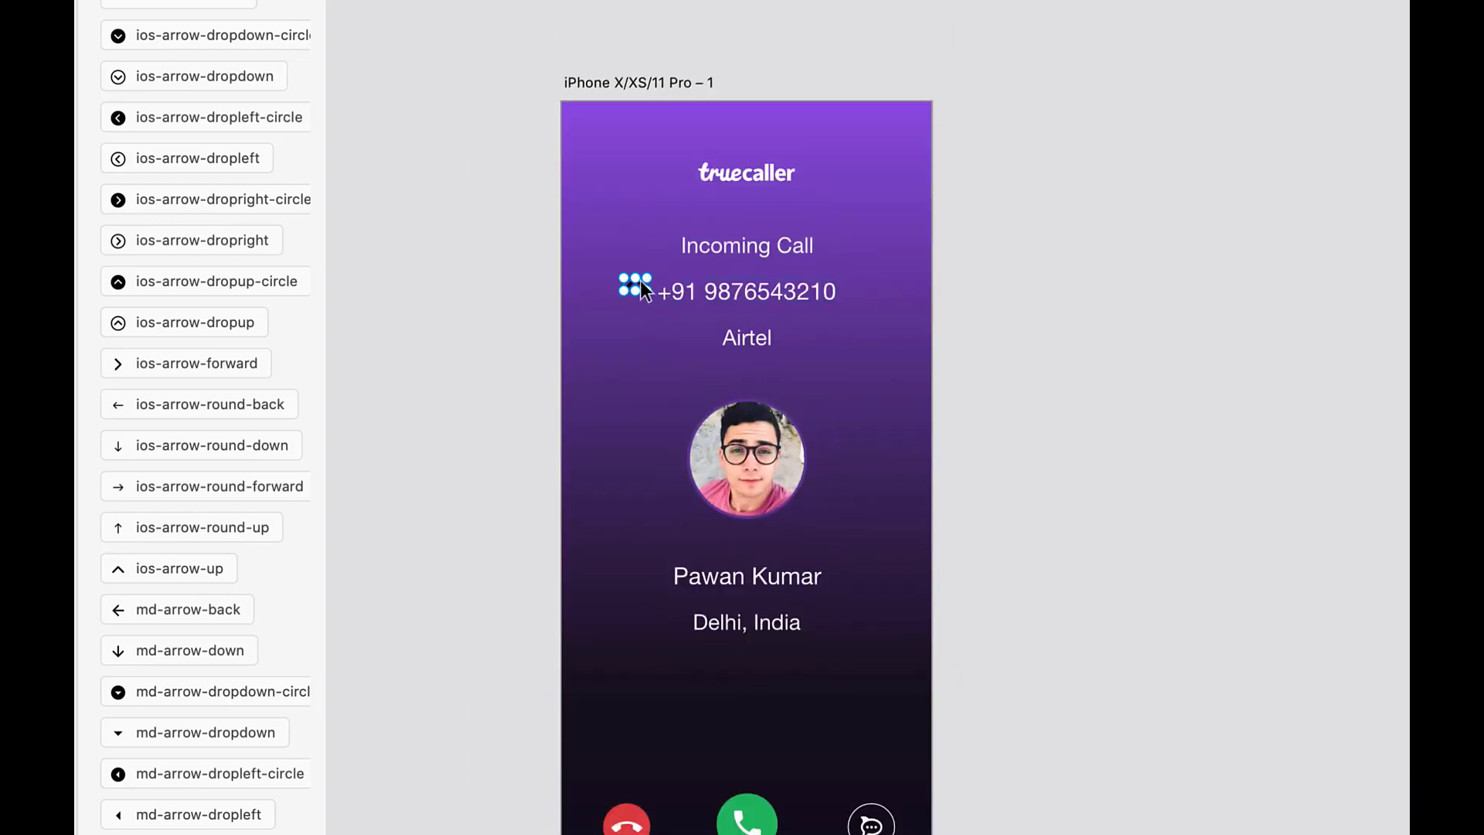
{"action": "scroll", "coordinate": [636, 282], "scroll_direction": "up", "scroll_amount": 3}
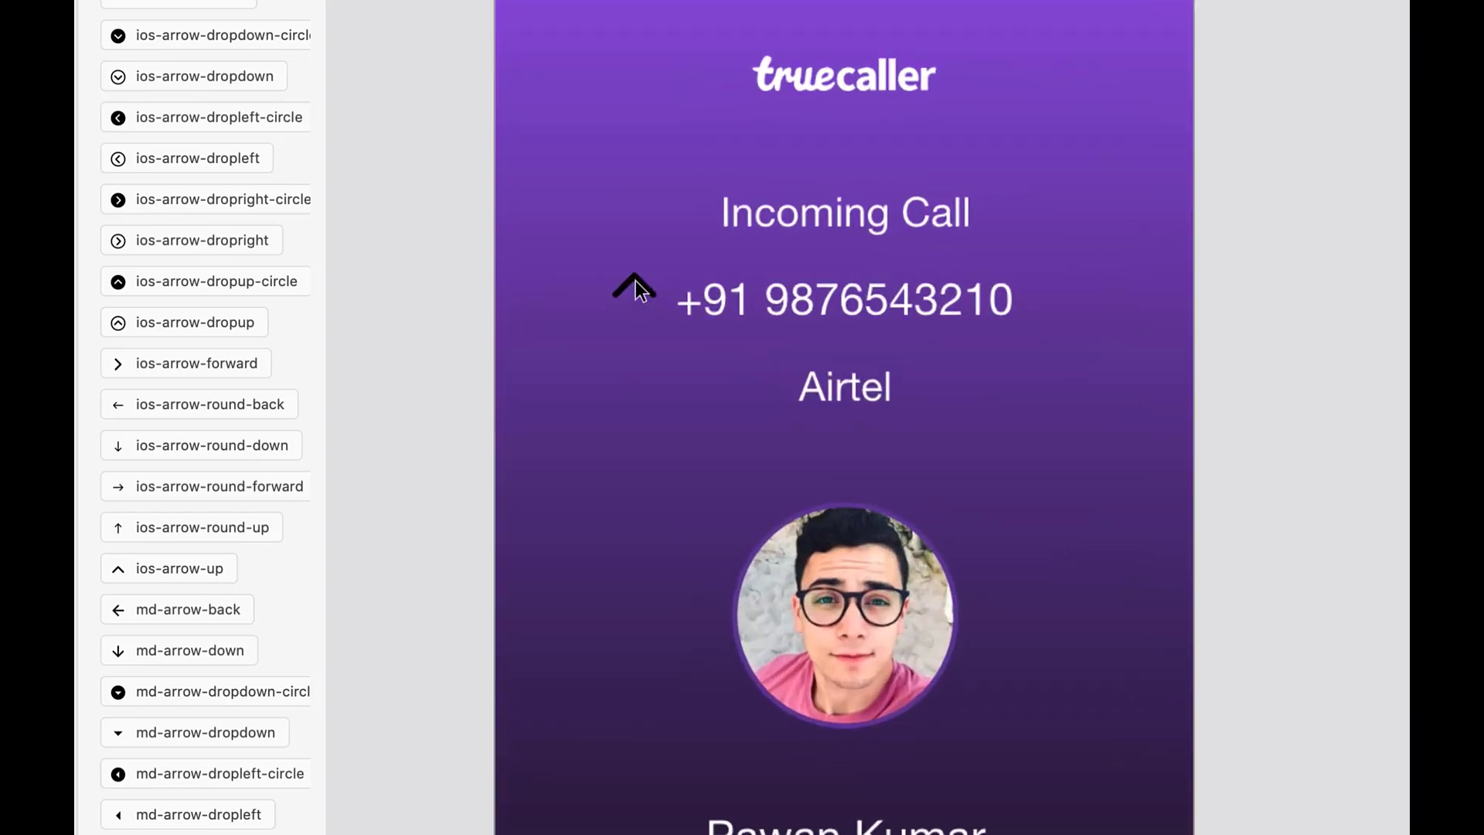
{"action": "left_click_drag", "start_coordinate": [628, 280], "coordinate": [840, 834]}
{"action": "left_click_drag", "start_coordinate": [840, 773], "coordinate": [845, 693]}
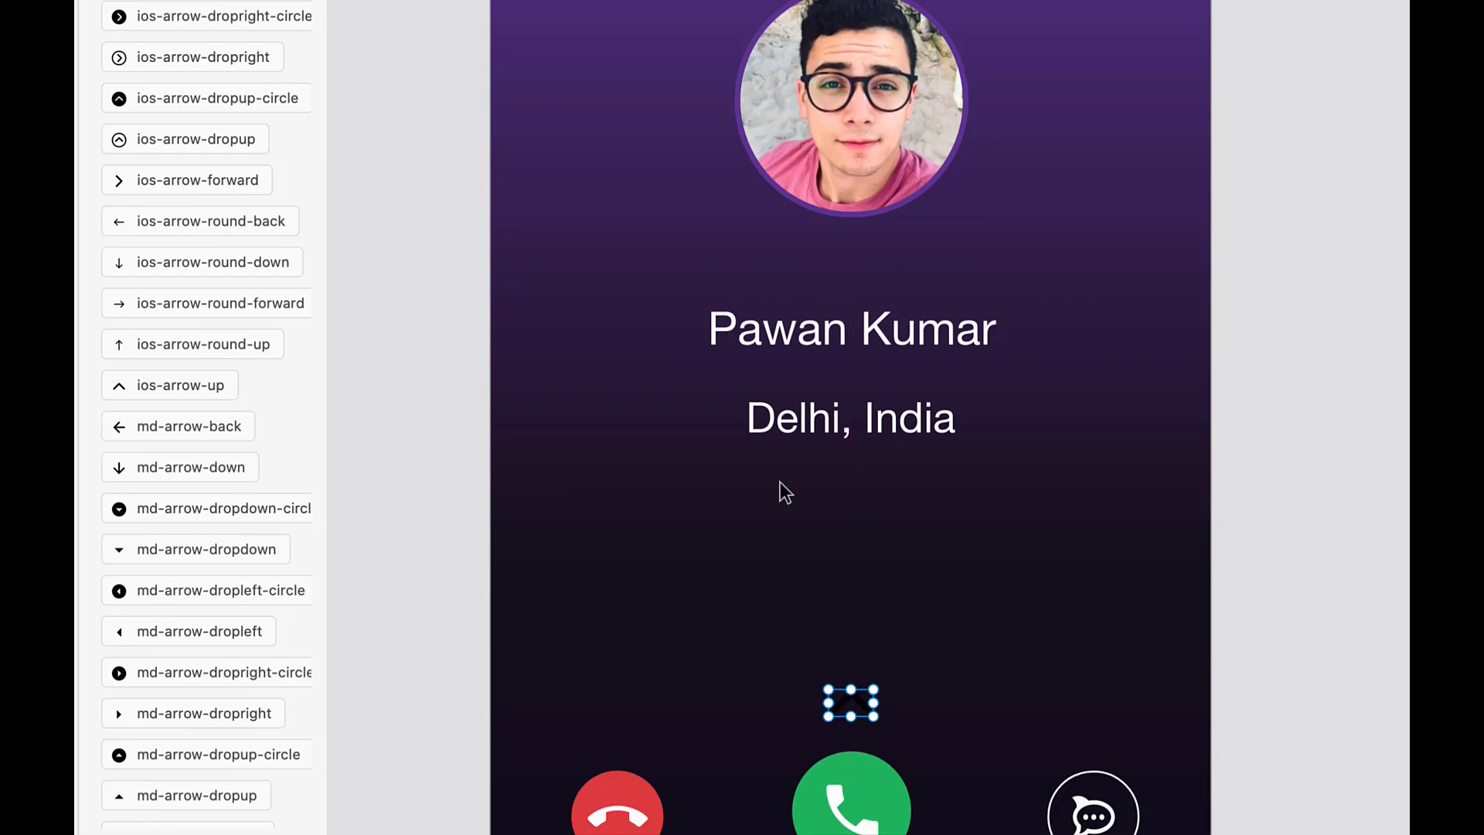
Change the up-arrow icon's fill to near-white #FAFAFA
{"action": "scroll", "coordinate": [781, 481], "scroll_direction": "down", "scroll_amount": 5}
{"action": "scroll", "coordinate": [780, 481], "scroll_direction": "right", "scroll_amount": 3}
{"action": "scroll", "coordinate": [781, 480], "scroll_direction": "up", "scroll_amount": 4}
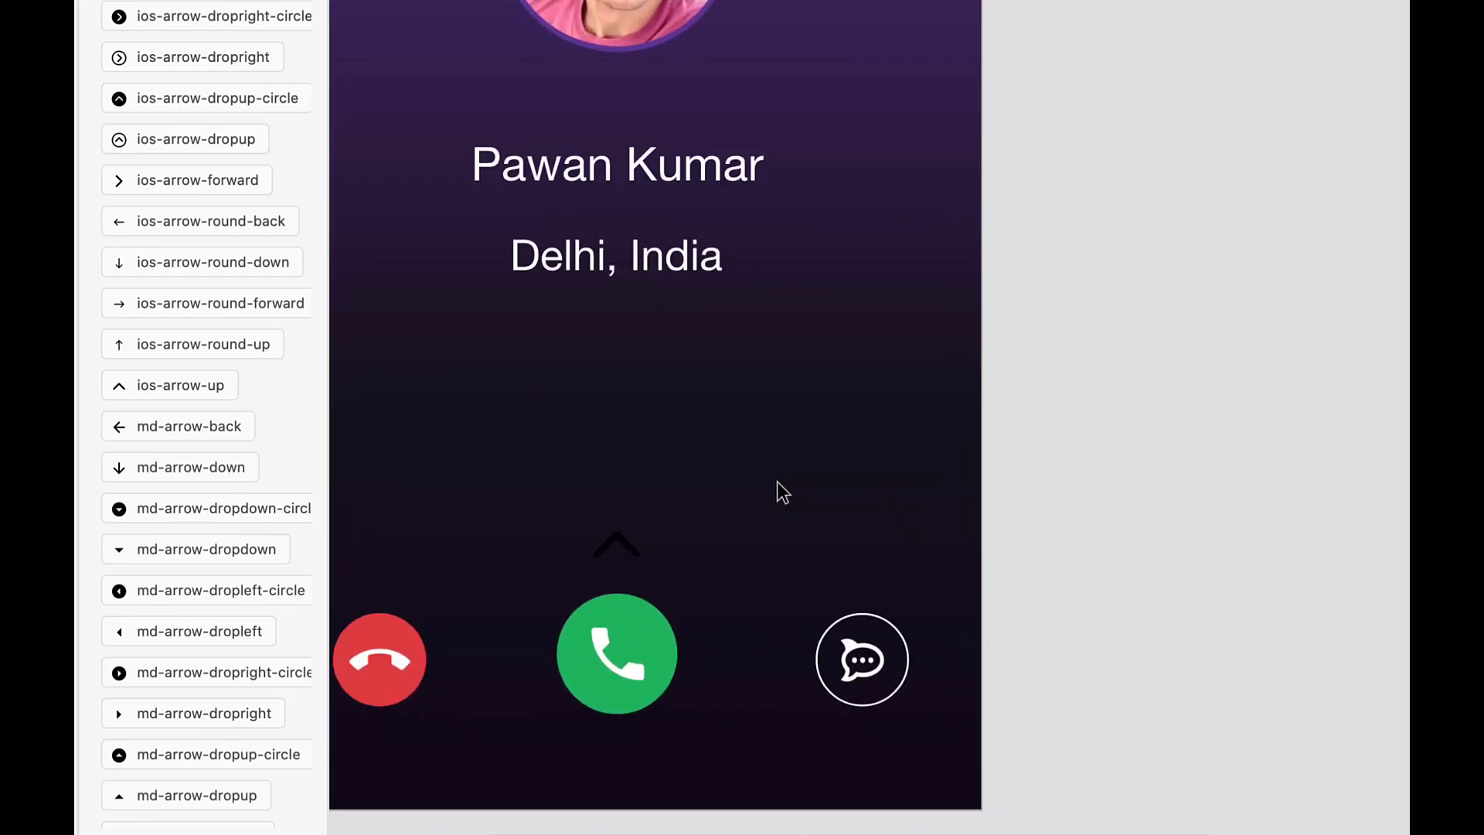
{"action": "left_click", "coordinate": [634, 542]}
{"action": "scroll", "coordinate": [606, 544], "scroll_direction": "down", "scroll_amount": 3}
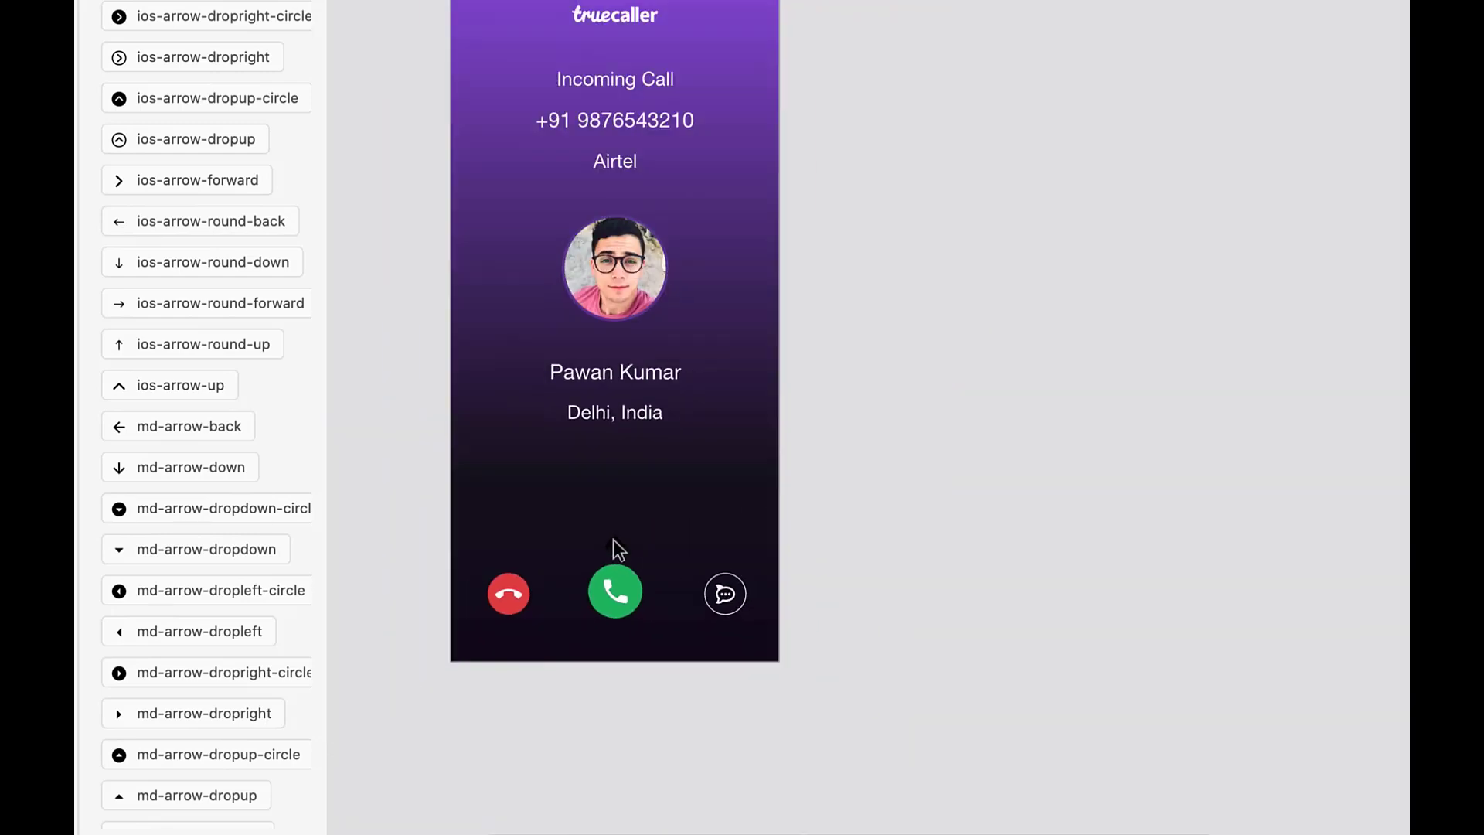
{"action": "scroll", "coordinate": [1074, 518], "scroll_direction": "down", "scroll_amount": 3}
{"action": "scroll", "coordinate": [842, 437], "scroll_direction": "right", "scroll_amount": 4}
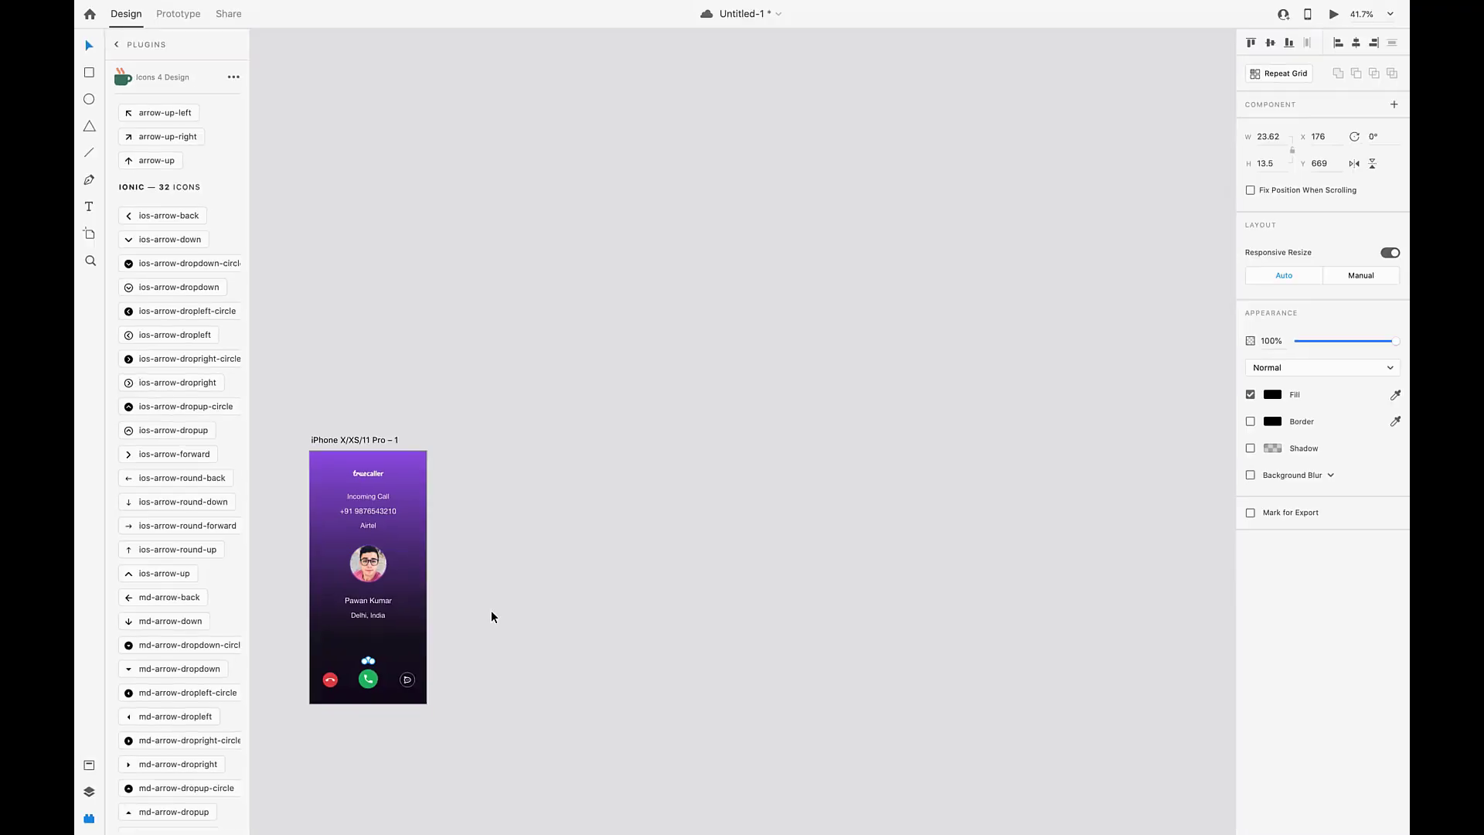
{"action": "scroll", "coordinate": [490, 610], "scroll_direction": "left", "scroll_amount": 3}
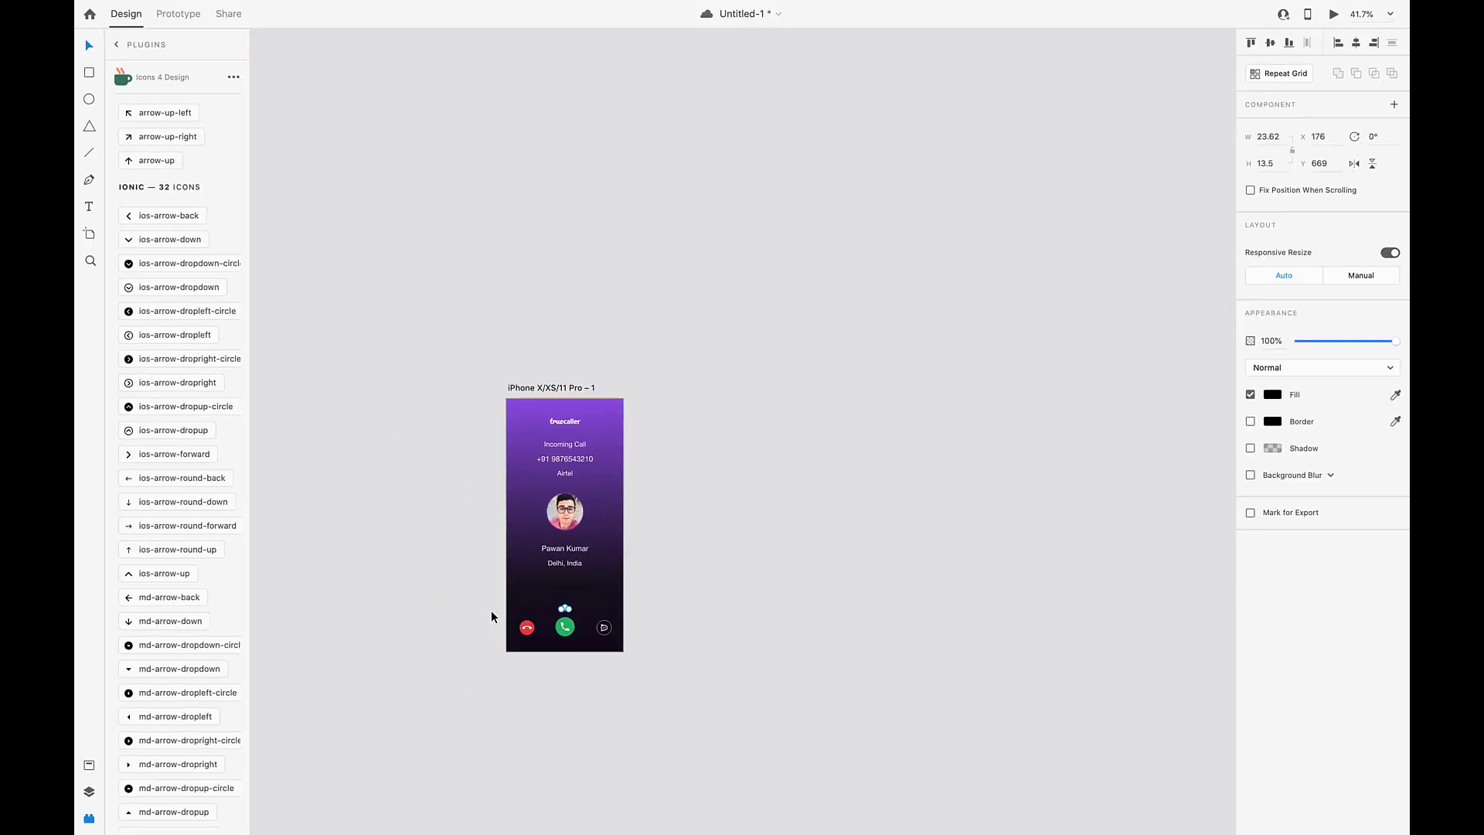
{"action": "scroll", "coordinate": [490, 610], "scroll_direction": "up", "scroll_amount": 5}
{"action": "scroll", "coordinate": [492, 616], "scroll_direction": "right", "scroll_amount": 3}
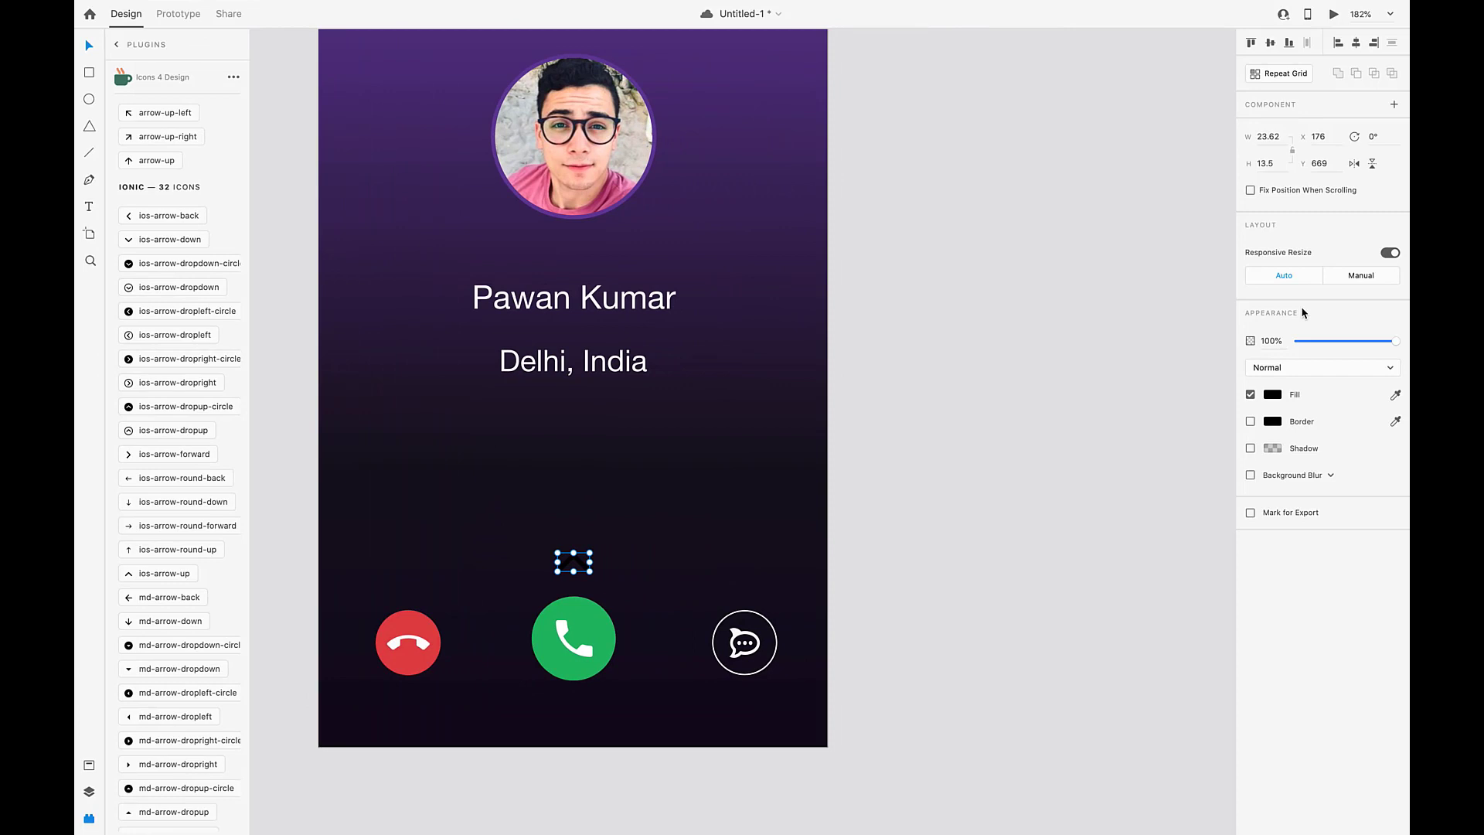
{"action": "left_click", "coordinate": [1274, 395]}
{"action": "left_click_drag", "start_coordinate": [1100, 326], "coordinate": [1090, 326]}
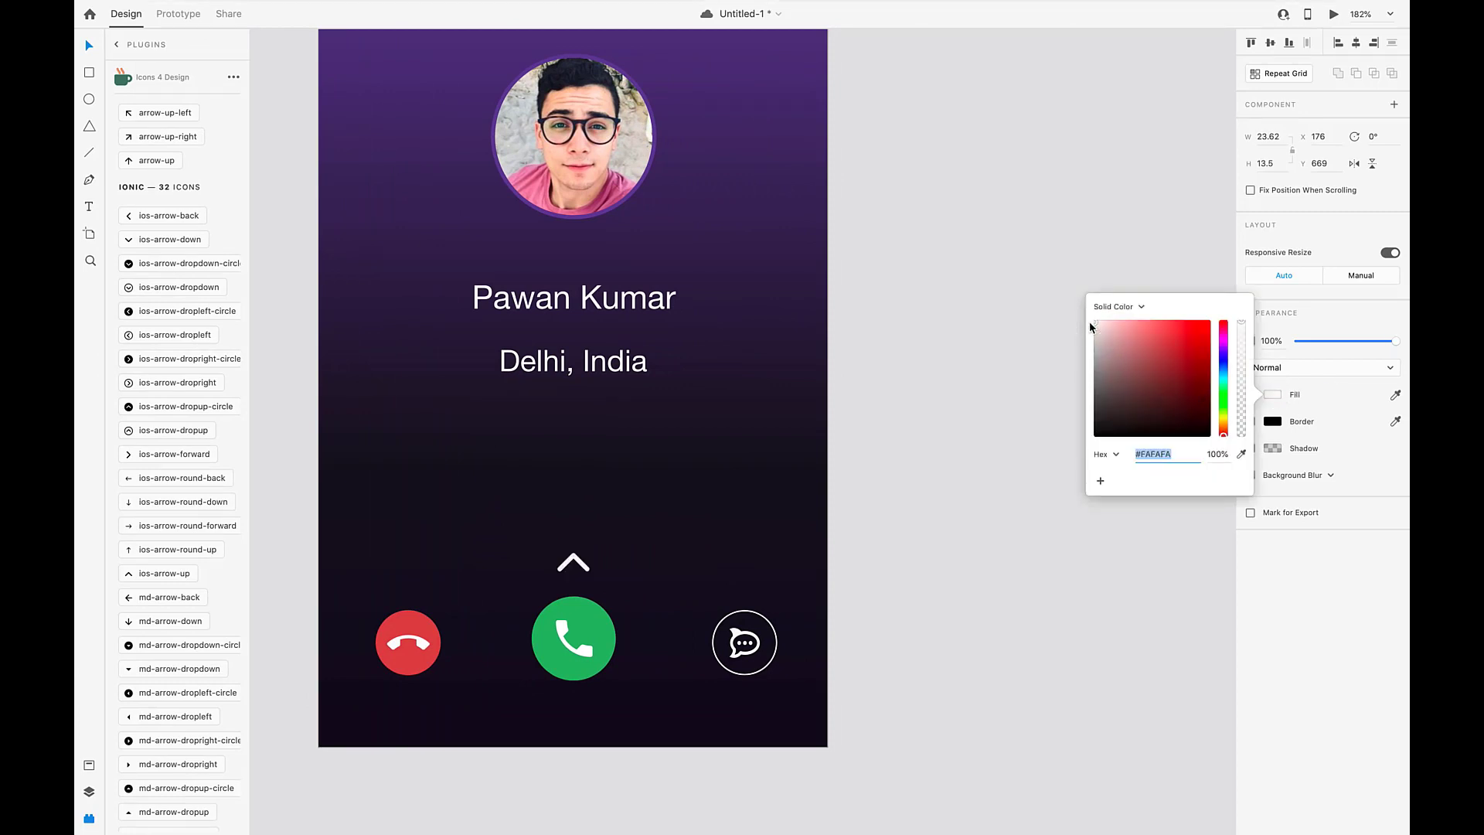
Turn the up-arrow icon into a repeat grid and extend it downward to three stacked arrows, about 89.5 high
{"action": "left_click", "coordinate": [573, 567]}
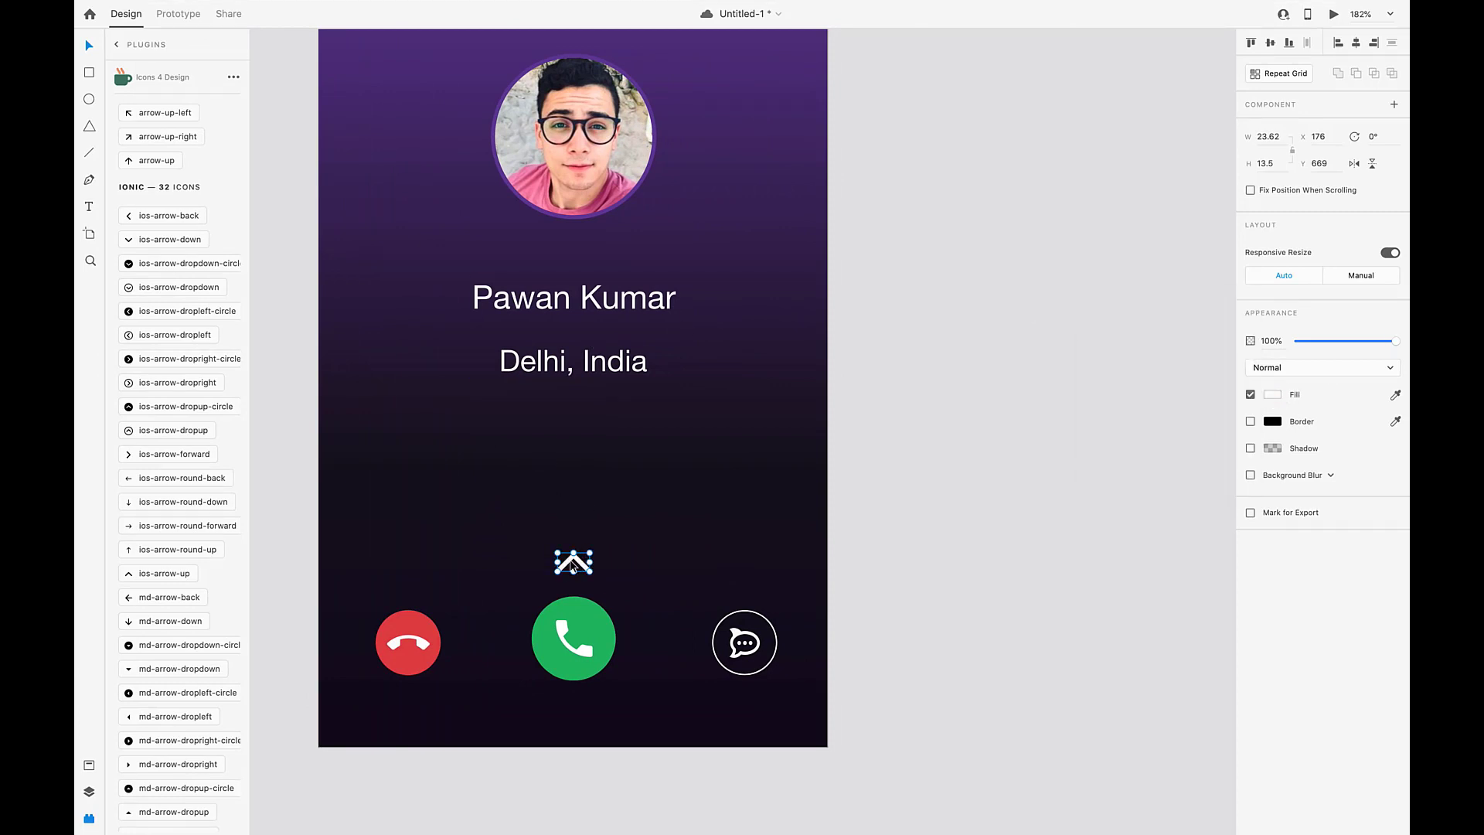
{"action": "left_click", "coordinate": [1283, 74]}
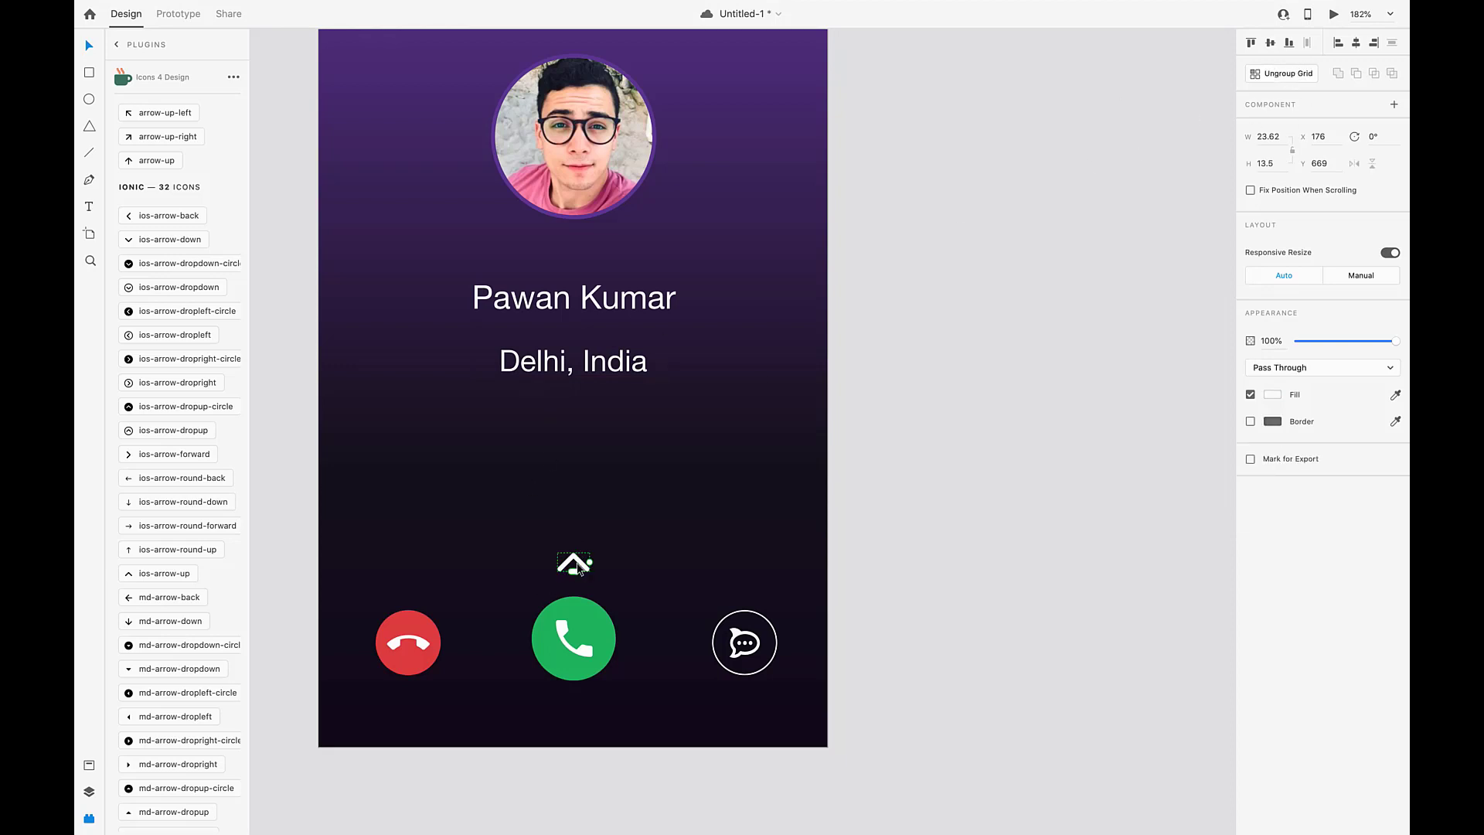
{"action": "left_click_drag", "start_coordinate": [573, 572], "coordinate": [573, 677]}
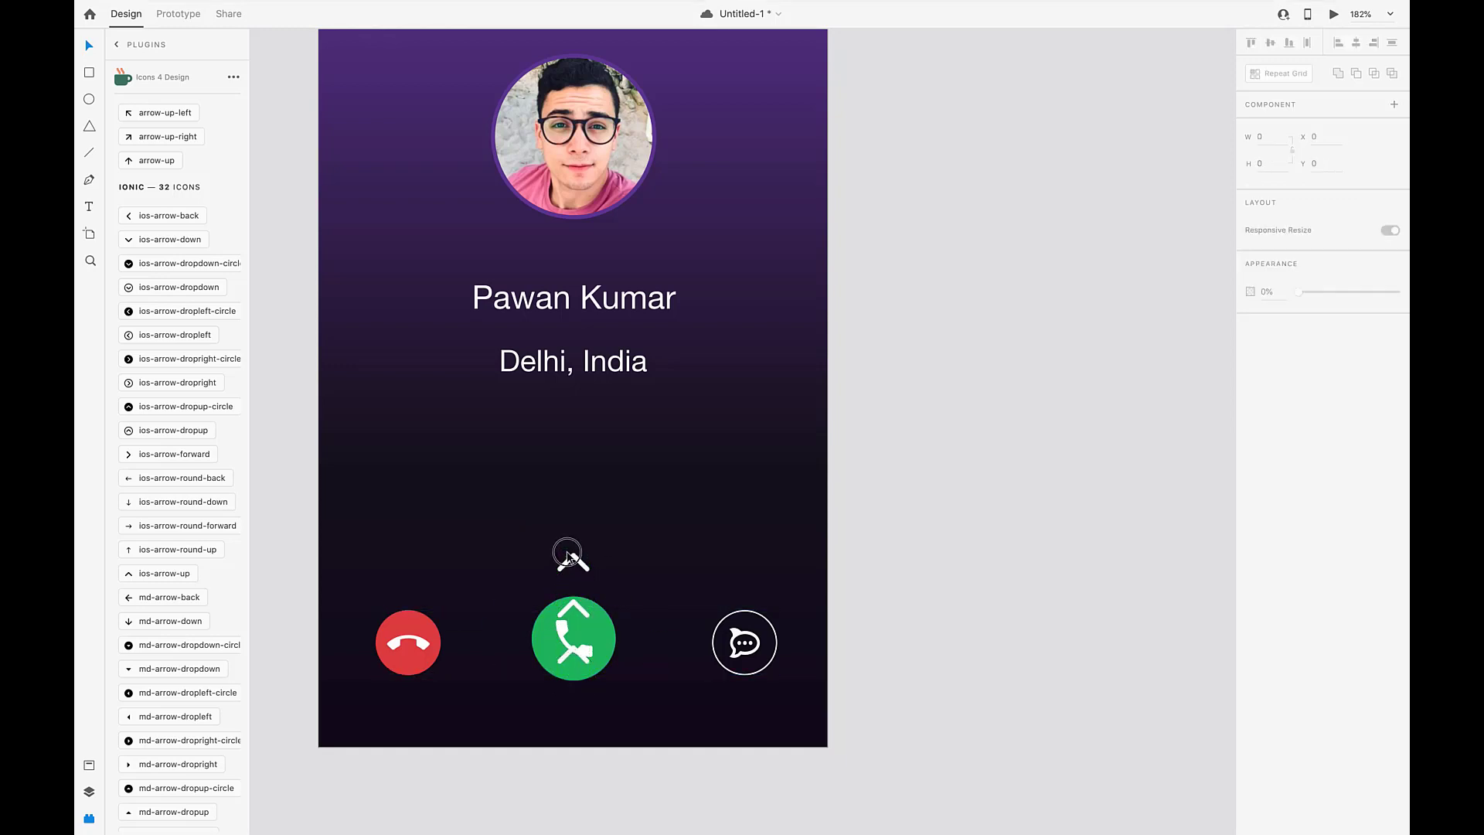
Move the arrow repeat grid straight up to about Y 600 so that all three arrows sit above the green call button
{"action": "left_click", "coordinate": [577, 606]}
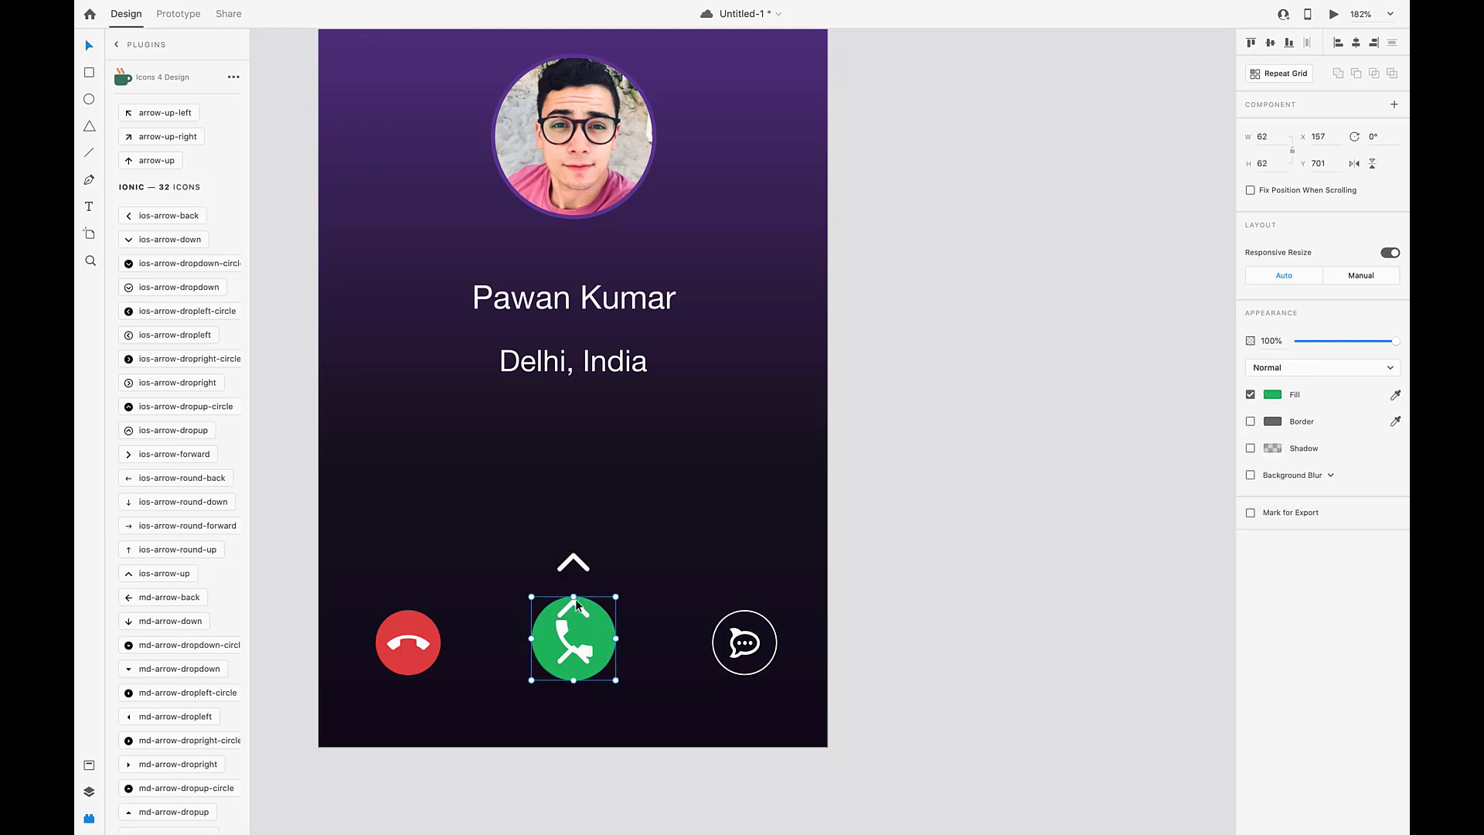
{"action": "left_click", "coordinate": [573, 564]}
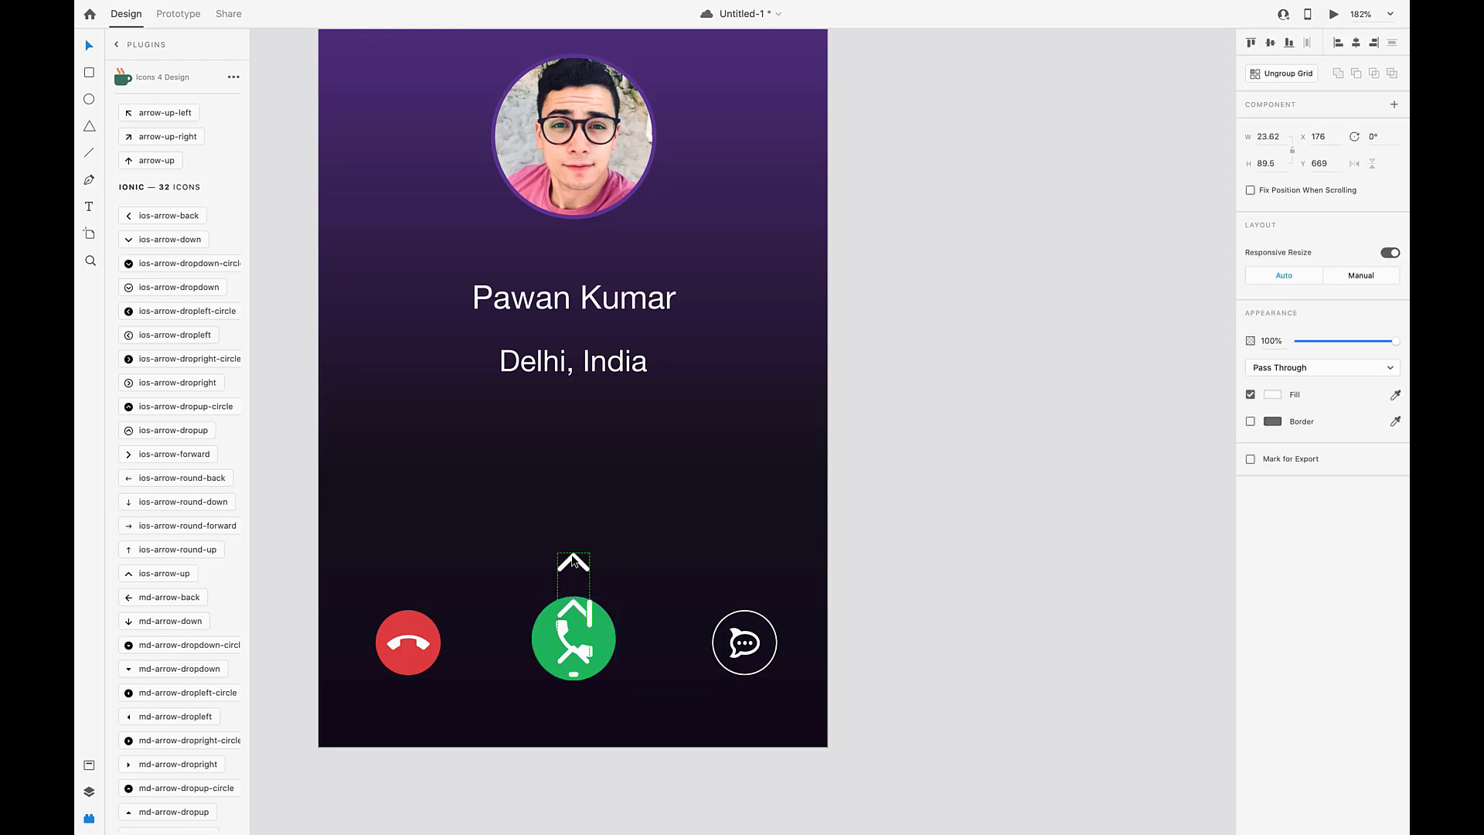
{"action": "left_click_drag", "start_coordinate": [574, 563], "coordinate": [572, 467]}
{"action": "left_click", "coordinate": [683, 467]}
{"action": "scroll", "coordinate": [683, 467], "scroll_direction": "down", "scroll_amount": 5}
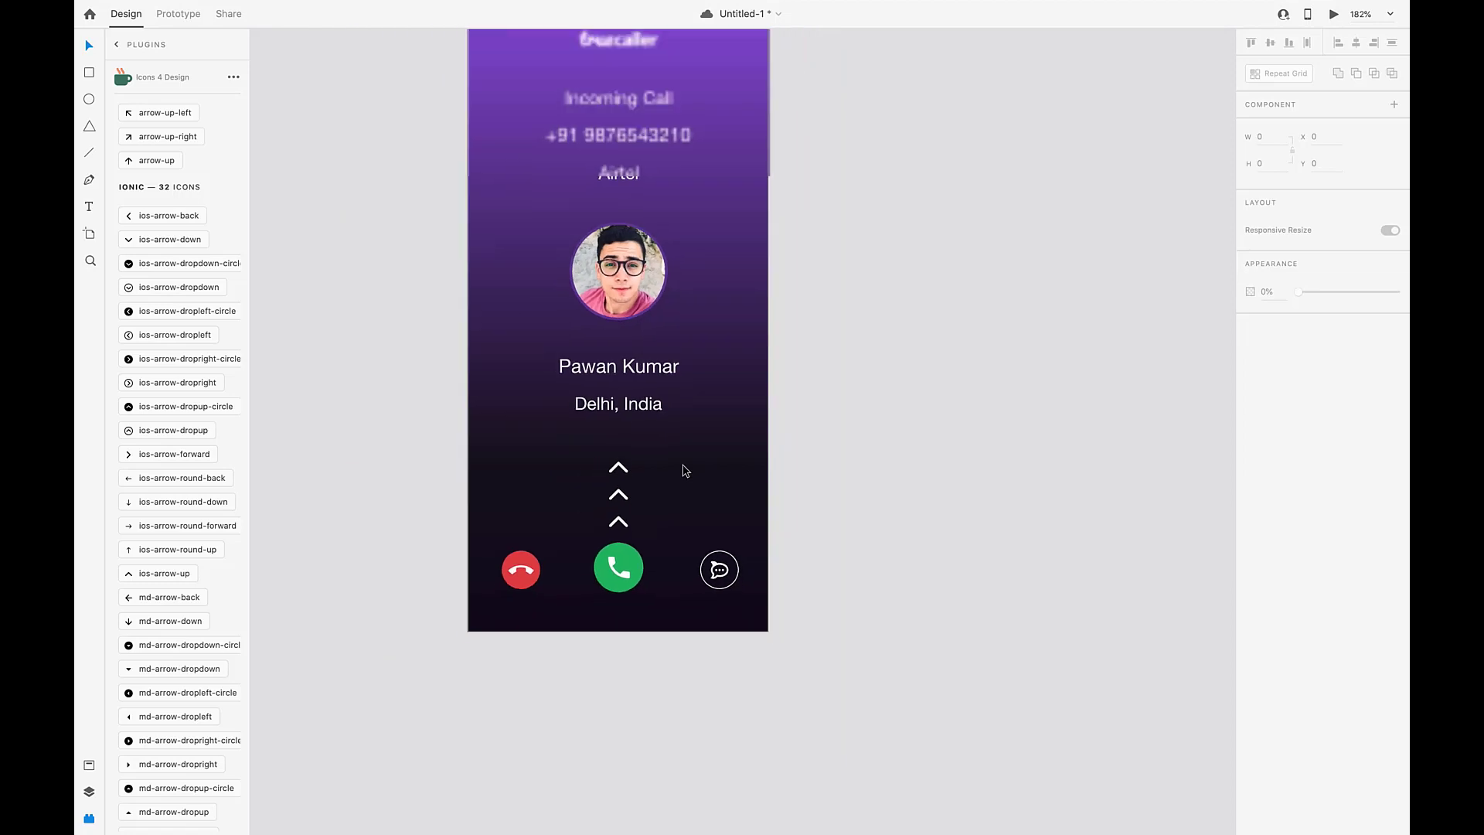
Extend the arrow repeat grid slightly downward to a height of about 95.5
{"action": "left_click", "coordinate": [623, 468]}
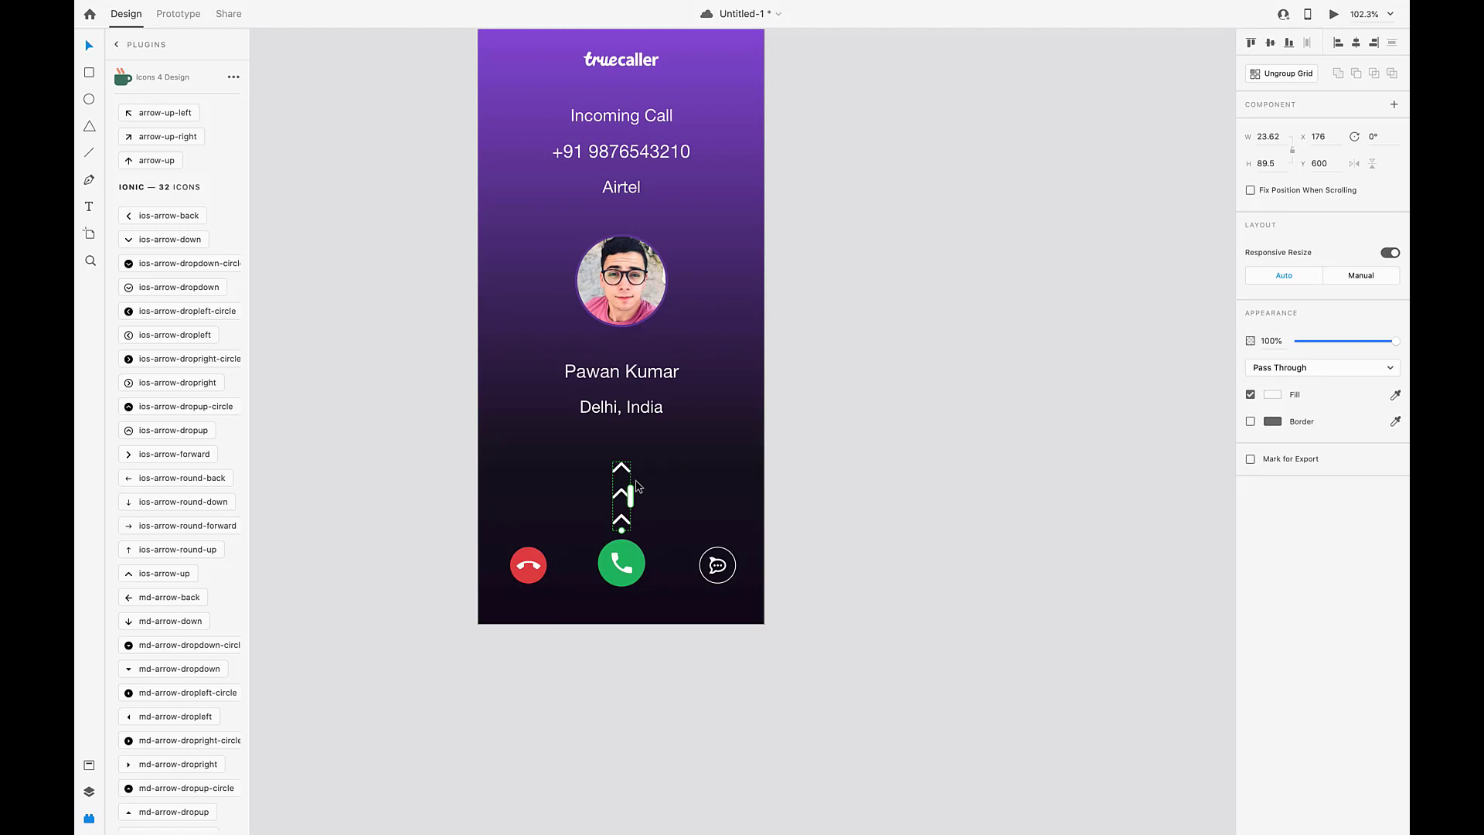
{"action": "mouse_move", "coordinate": [621, 530]}
{"action": "left_mouse_down"}
{"action": "mouse_move", "coordinate": [622, 502]}
{"action": "mouse_move", "coordinate": [622, 534]}
{"action": "left_mouse_up"}
{"action": "left_click", "coordinate": [686, 510]}
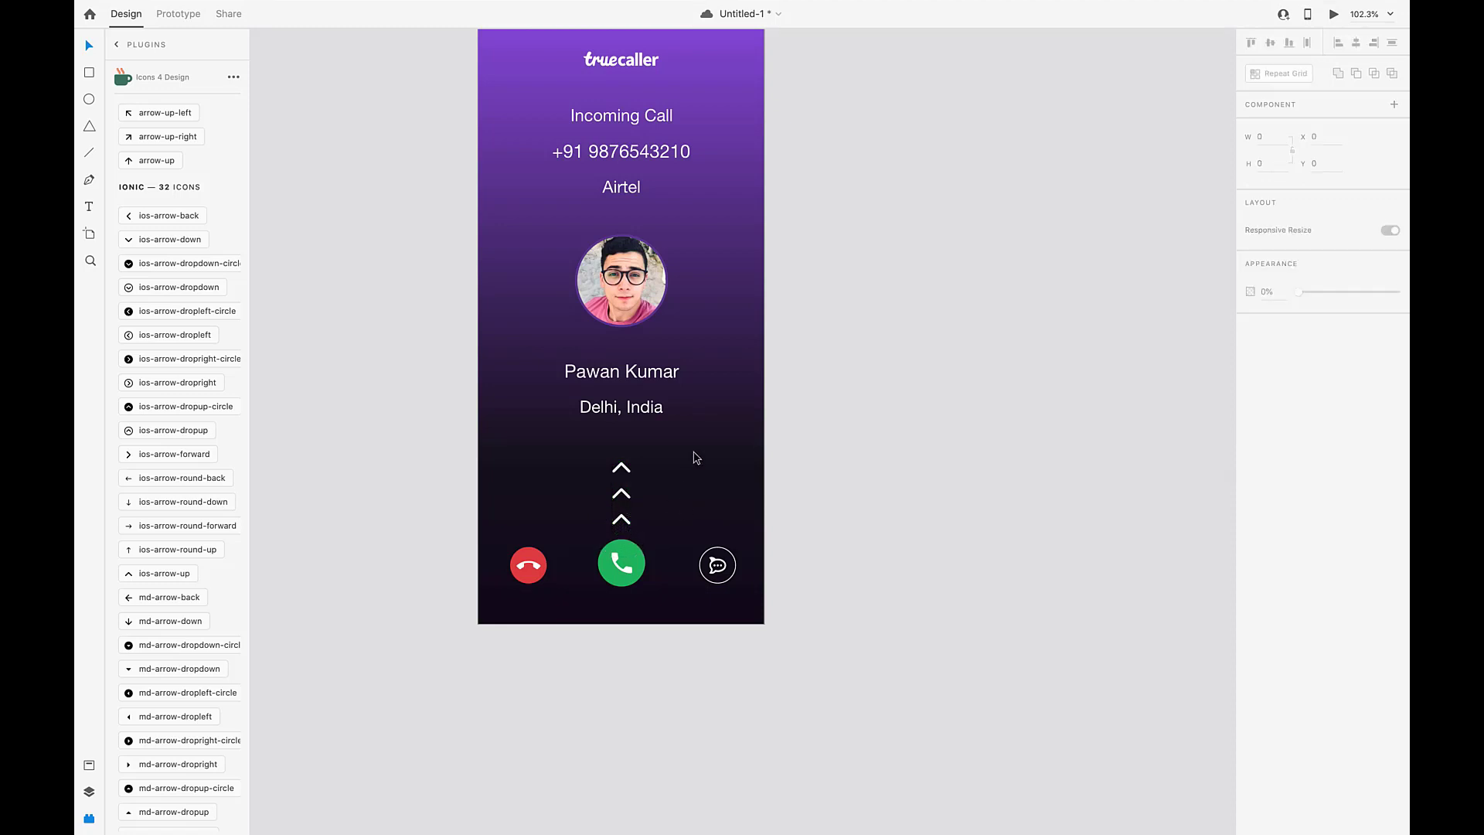
Try to lower the opacity of only the lowest arrow inside the repeat grid
{"action": "scroll", "coordinate": [696, 457], "scroll_direction": "up", "scroll_amount": 5}
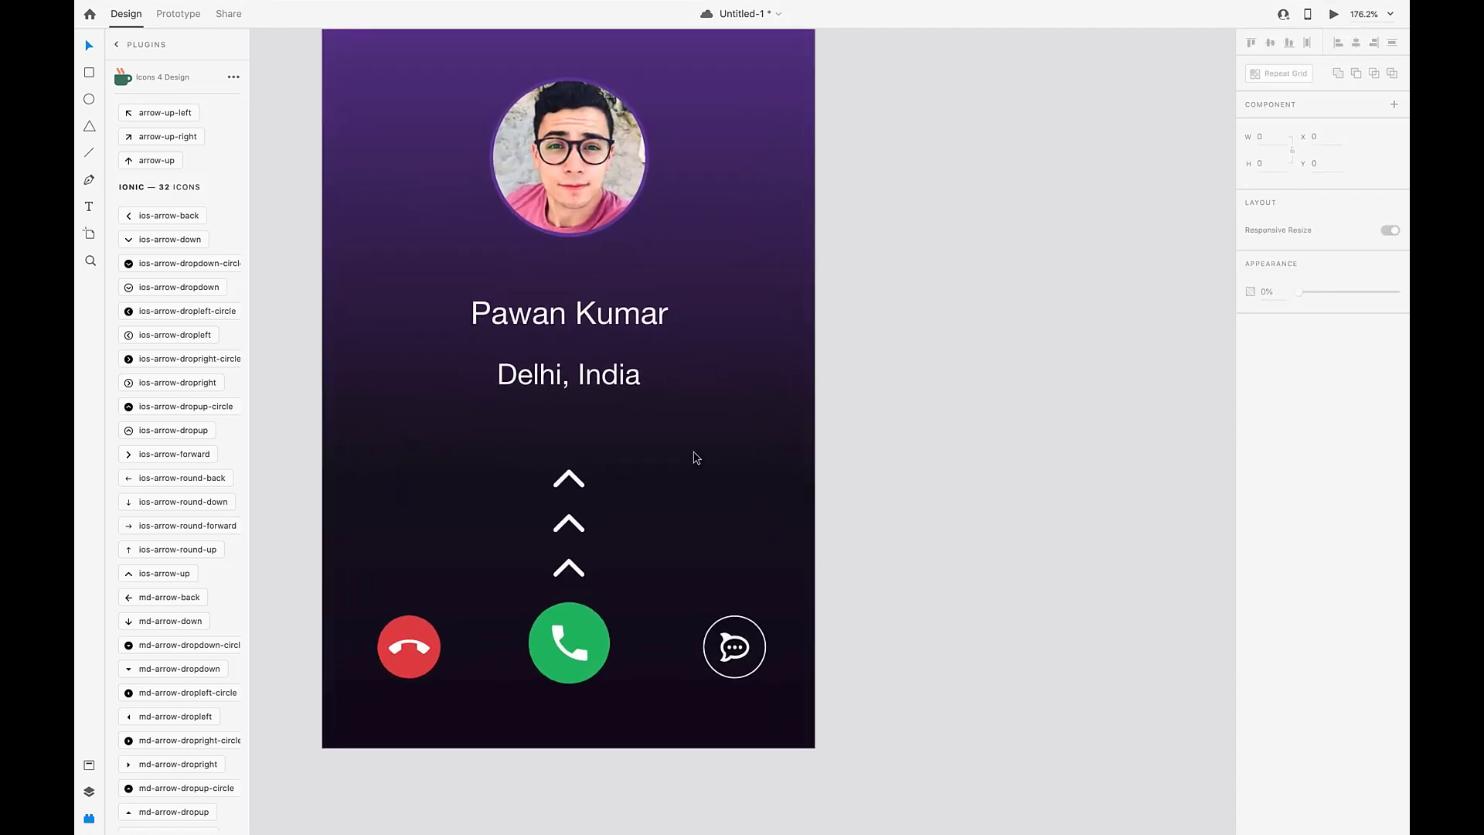
{"action": "left_click", "coordinate": [572, 477]}
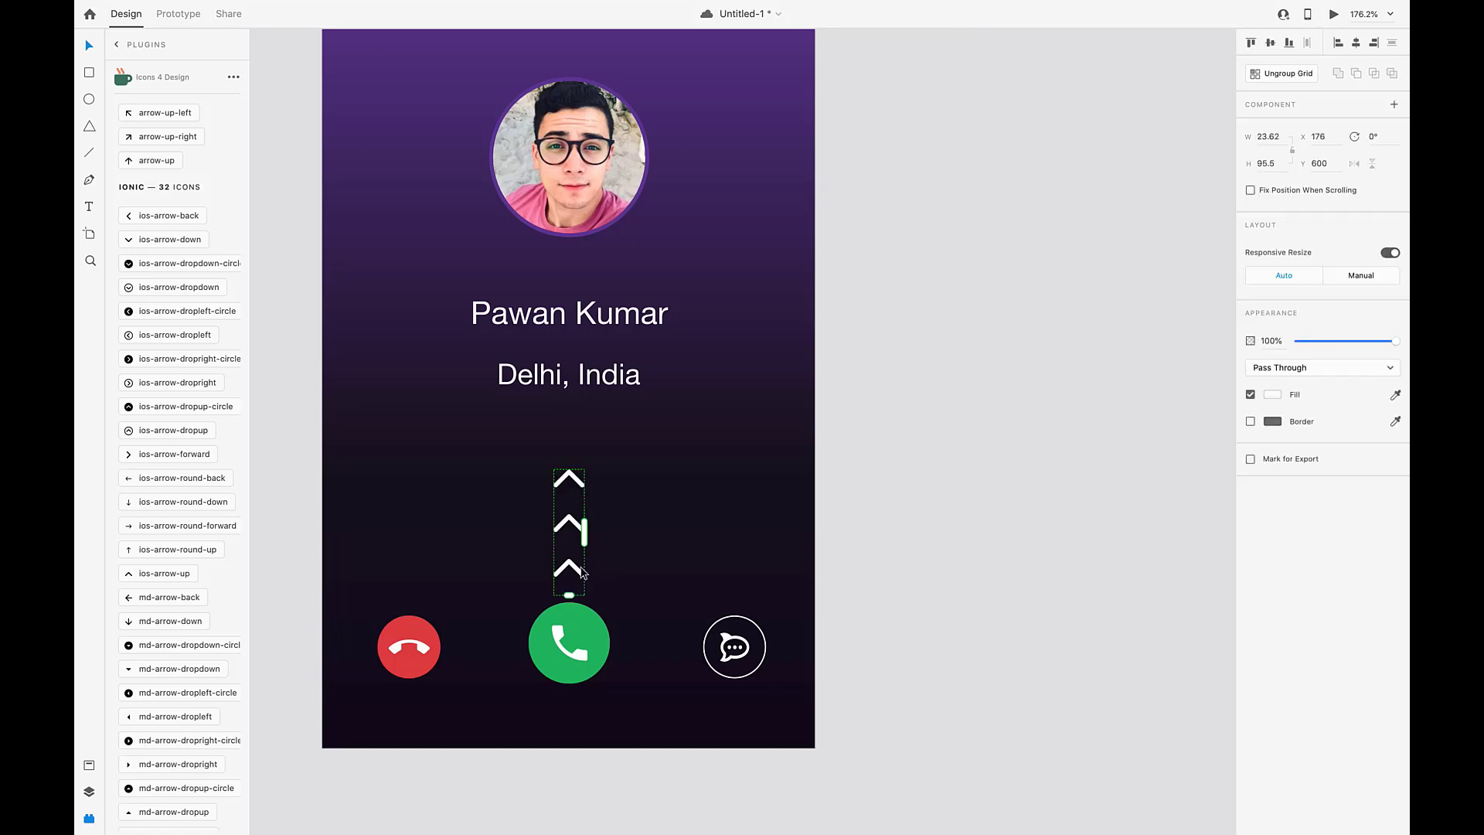
{"action": "double_click", "coordinate": [568, 571]}
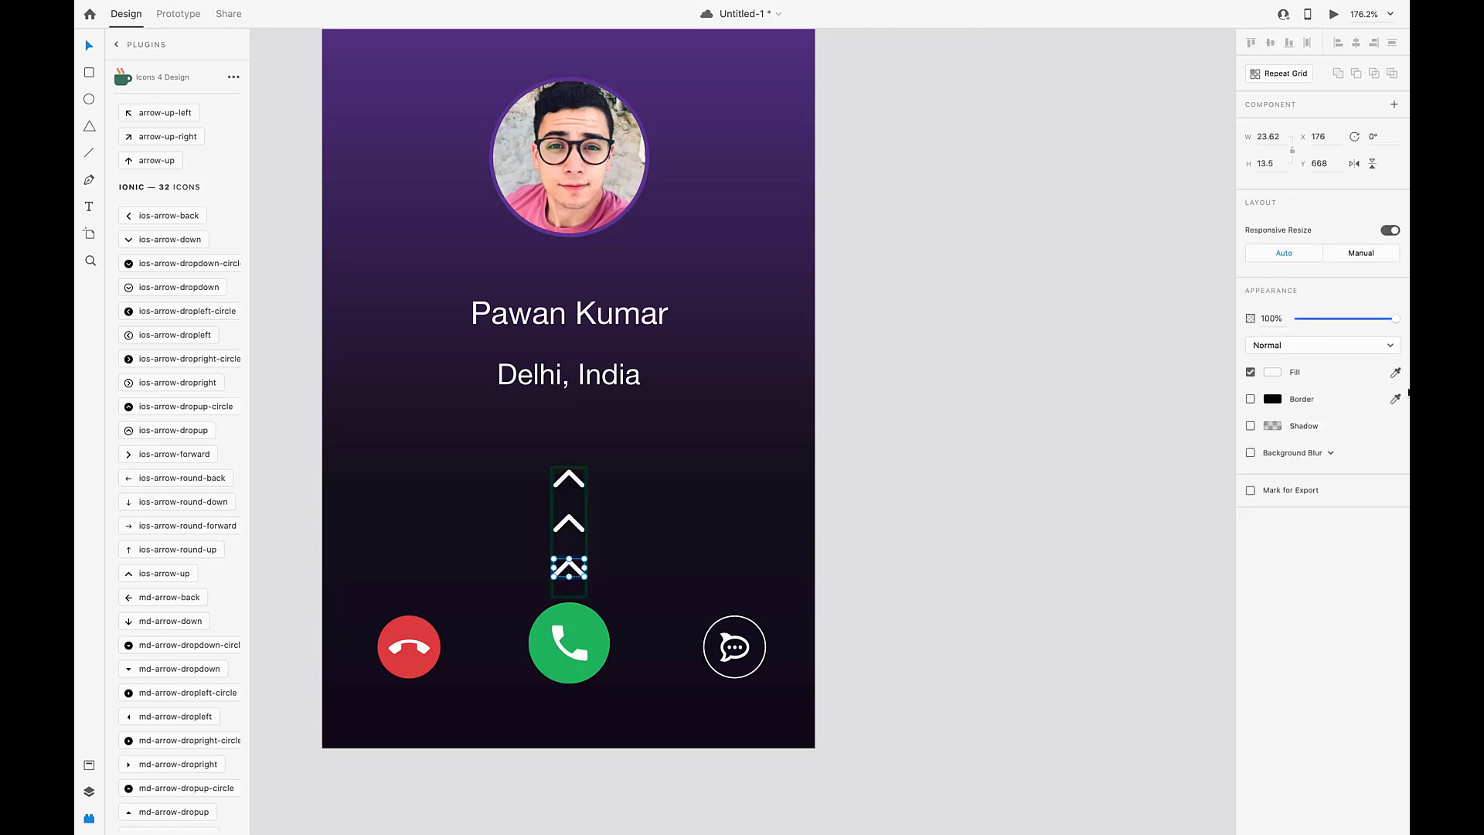
{"action": "left_click_drag", "start_coordinate": [1395, 324], "coordinate": [1320, 323]}
{"action": "left_click", "coordinate": [755, 501]}
{"action": "left_click", "coordinate": [568, 524]}
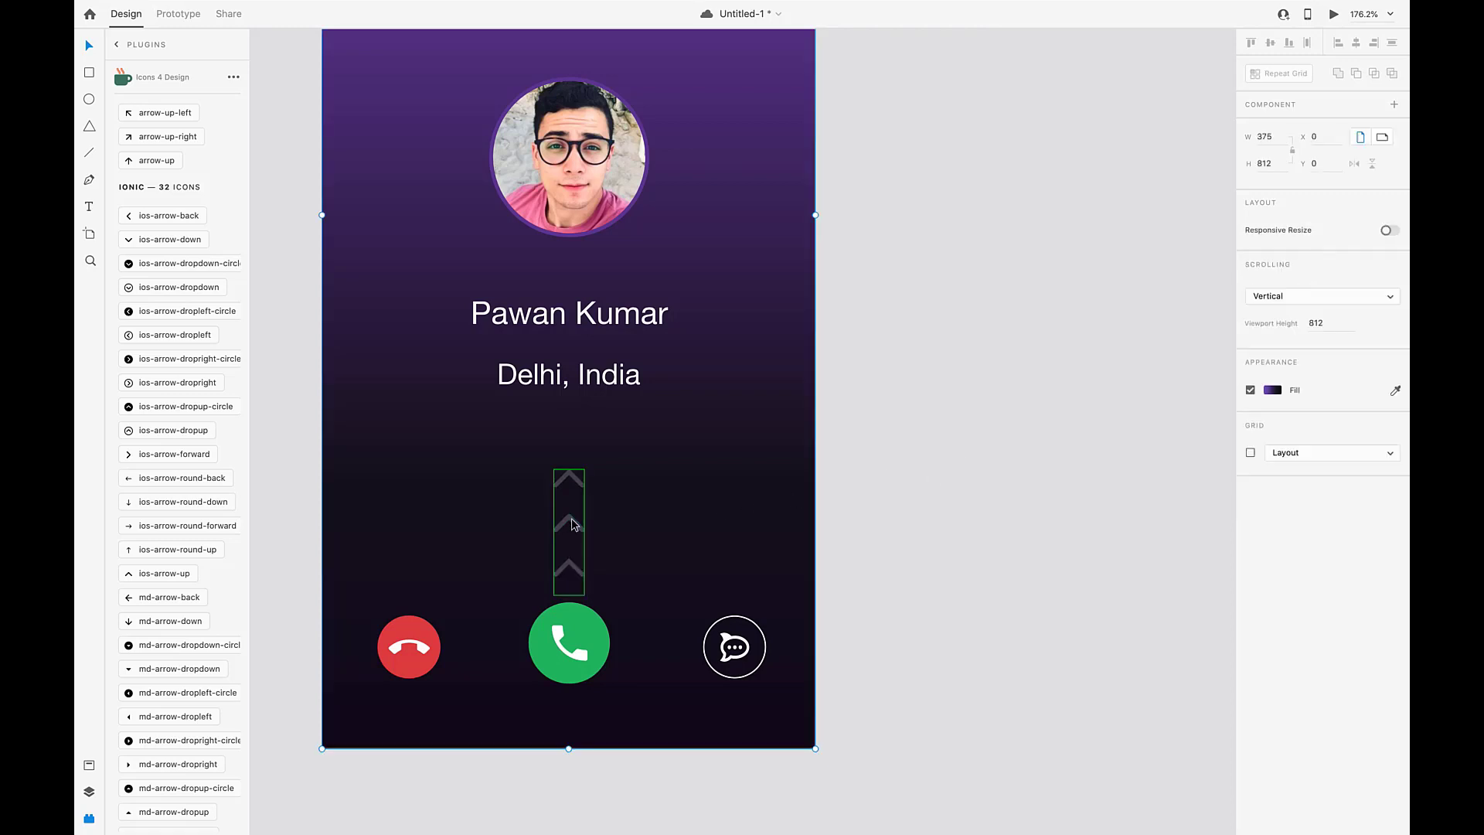
Undo the opacity reduction on the repeat grid's arrows
{"action": "left_click", "coordinate": [570, 522]}
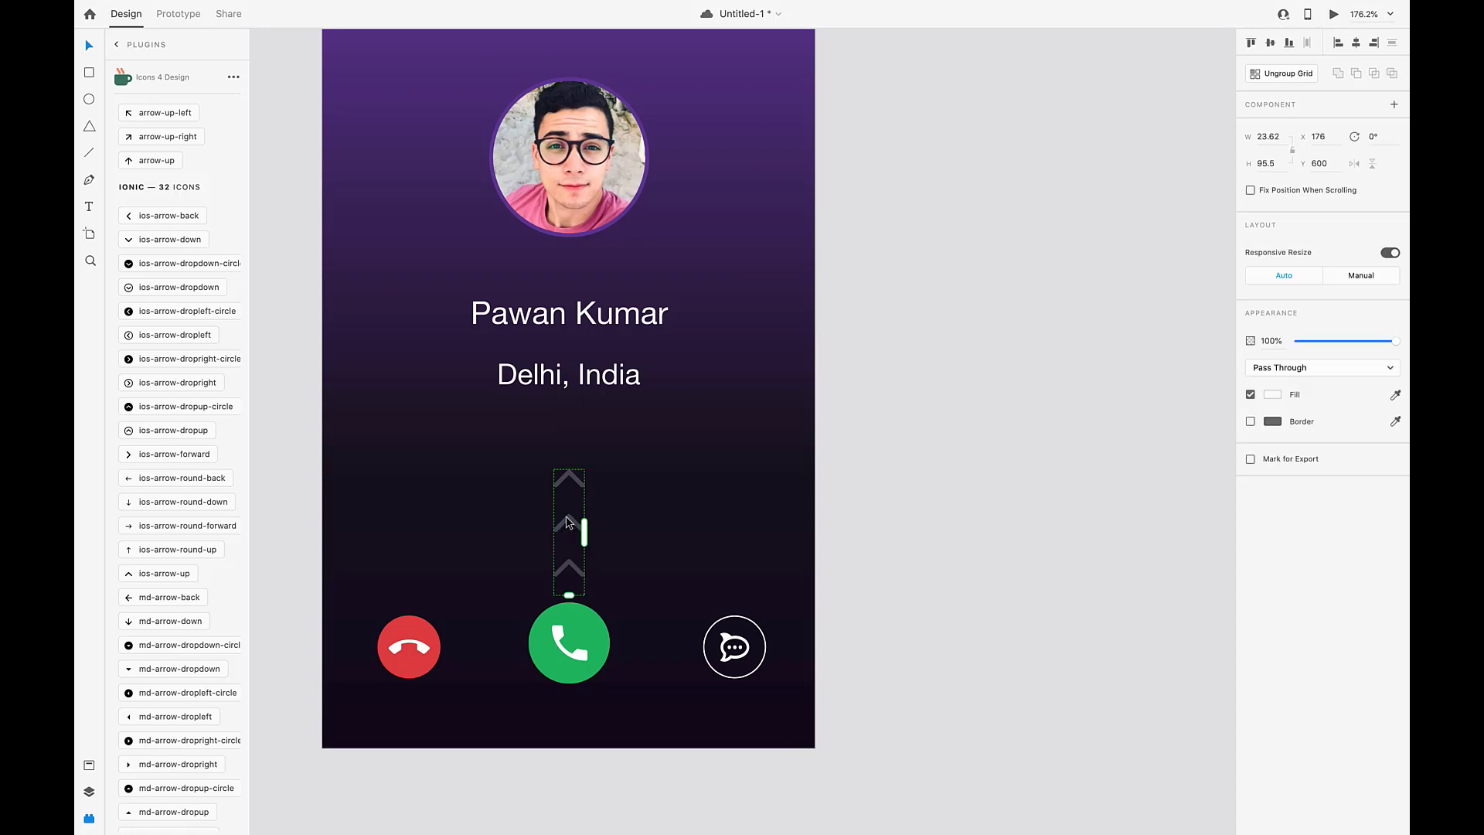
{"action": "right_click", "coordinate": [567, 522]}
{"action": "key", "text": "super+shift+g"}
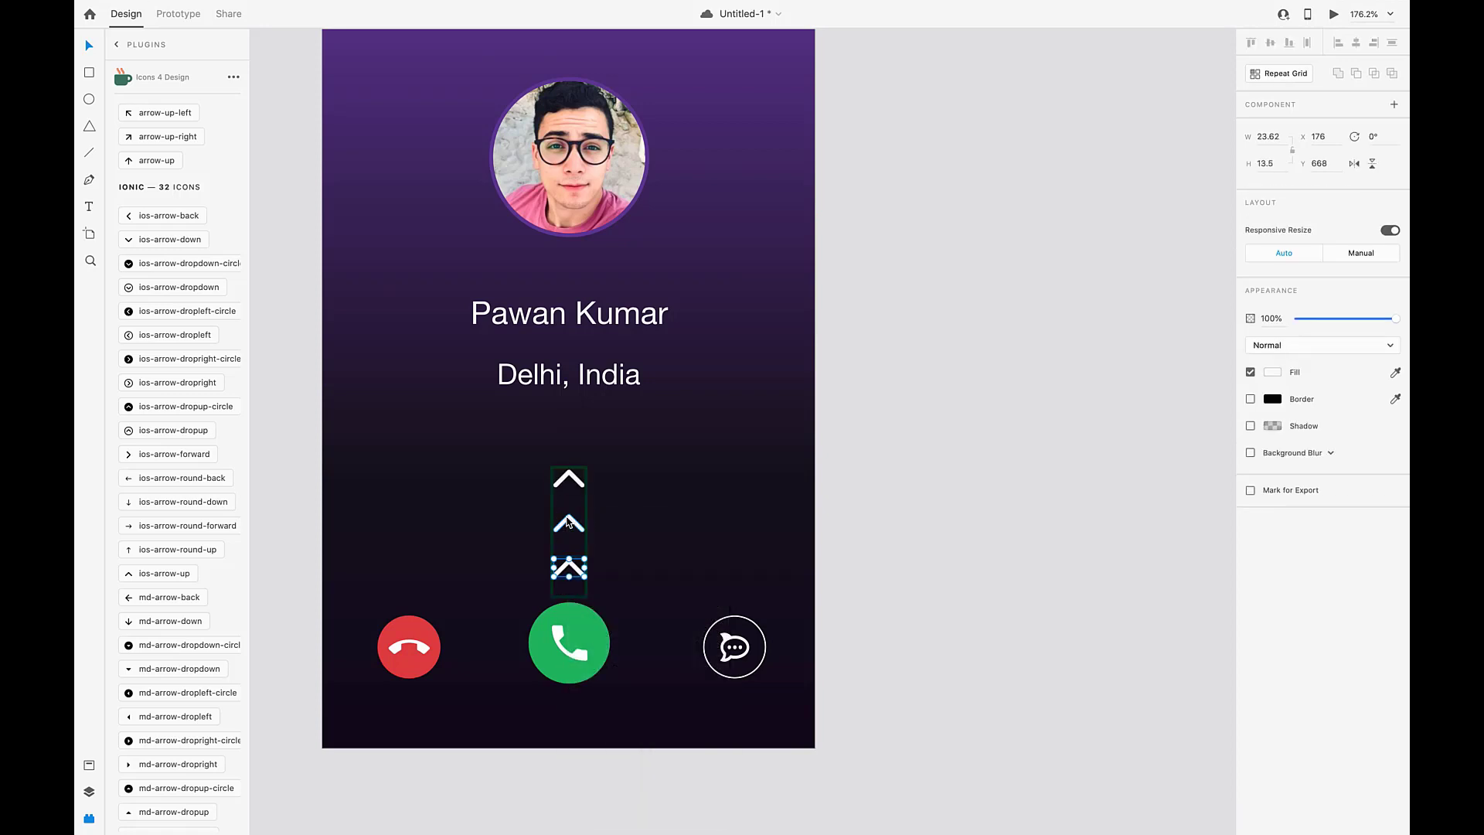
Try to break the arrow repeat grid apart so each arrow can be edited on its own
{"action": "left_click_drag", "start_coordinate": [533, 458], "coordinate": [594, 600]}
{"action": "key", "text": "super+r"}
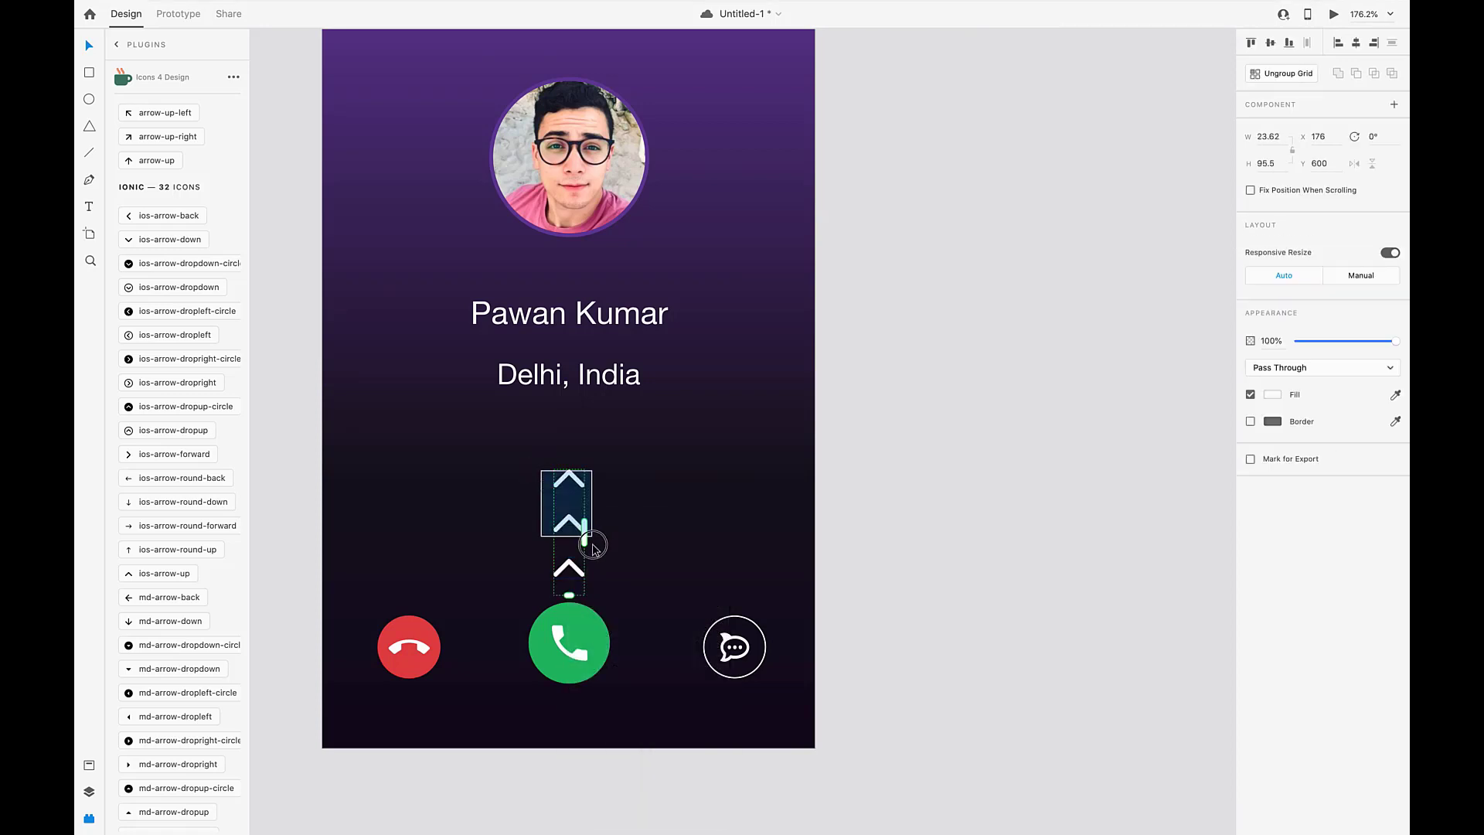
{"action": "left_click", "coordinate": [592, 595]}
{"action": "right_click", "coordinate": [568, 535]}
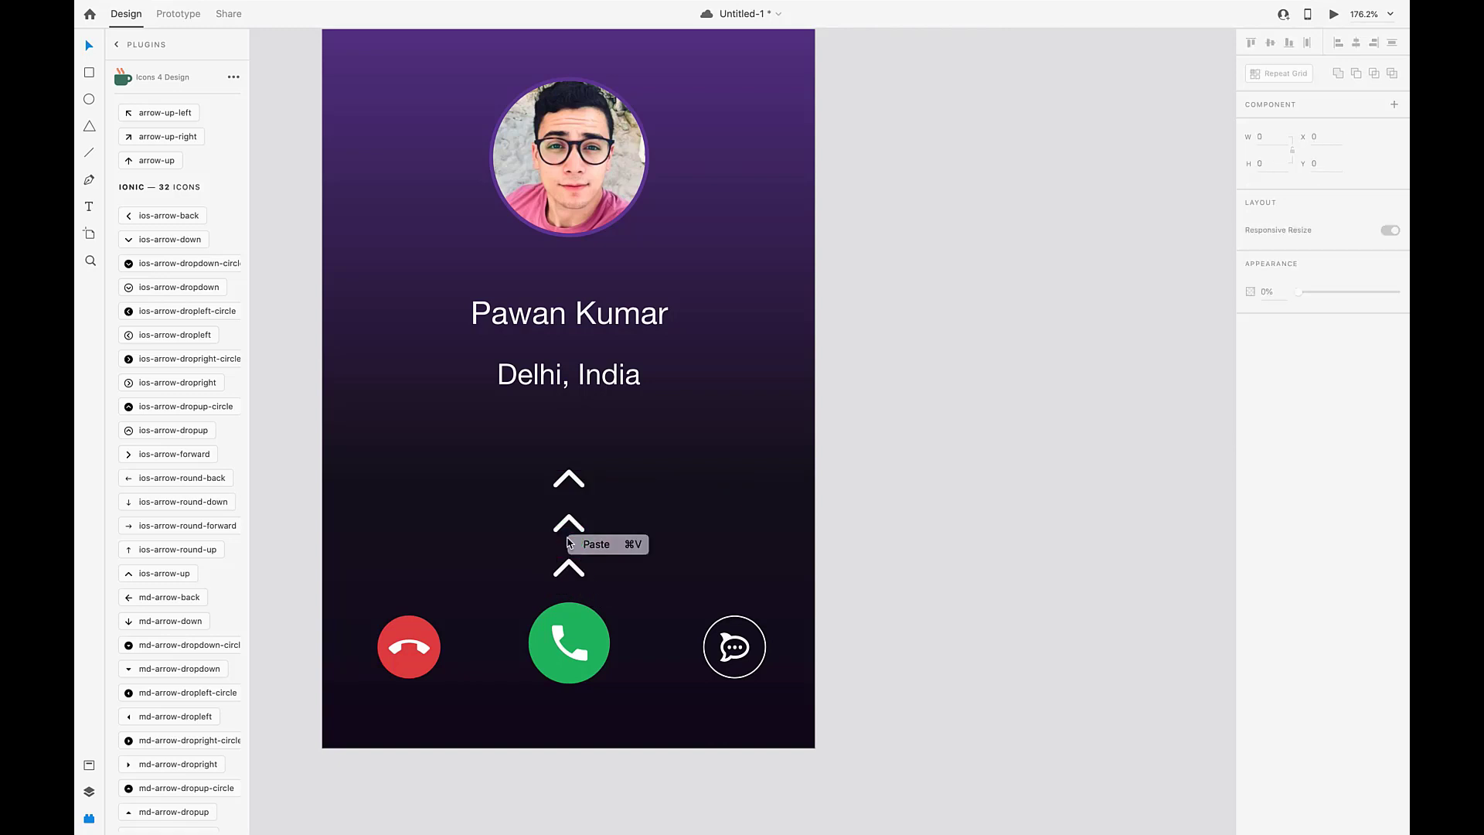
{"action": "left_click", "coordinate": [565, 483]}
{"action": "left_click_drag", "start_coordinate": [533, 464], "coordinate": [604, 589]}
{"action": "key", "text": "super+shift+g"}
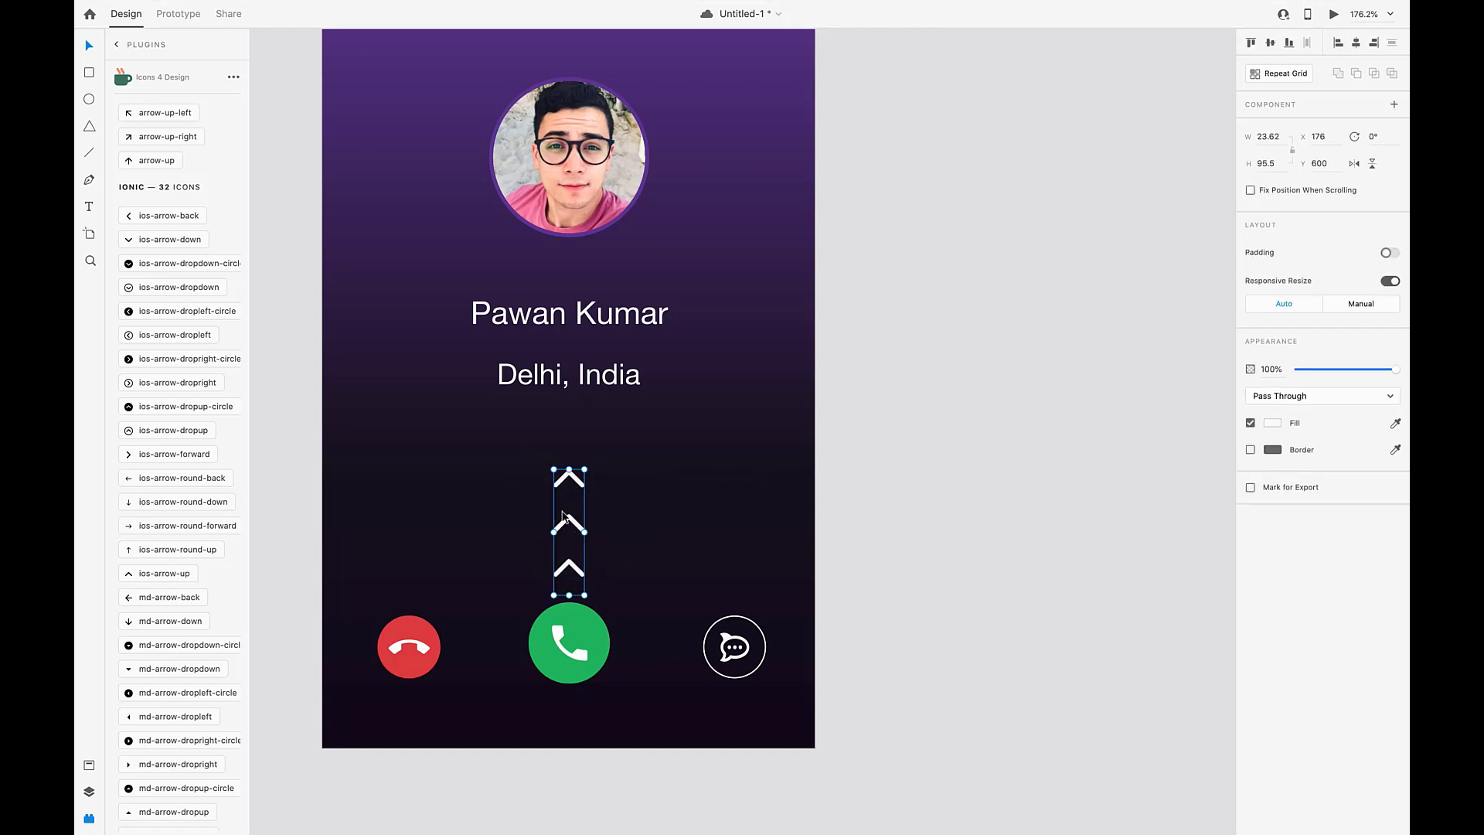
{"action": "left_click", "coordinate": [619, 498]}
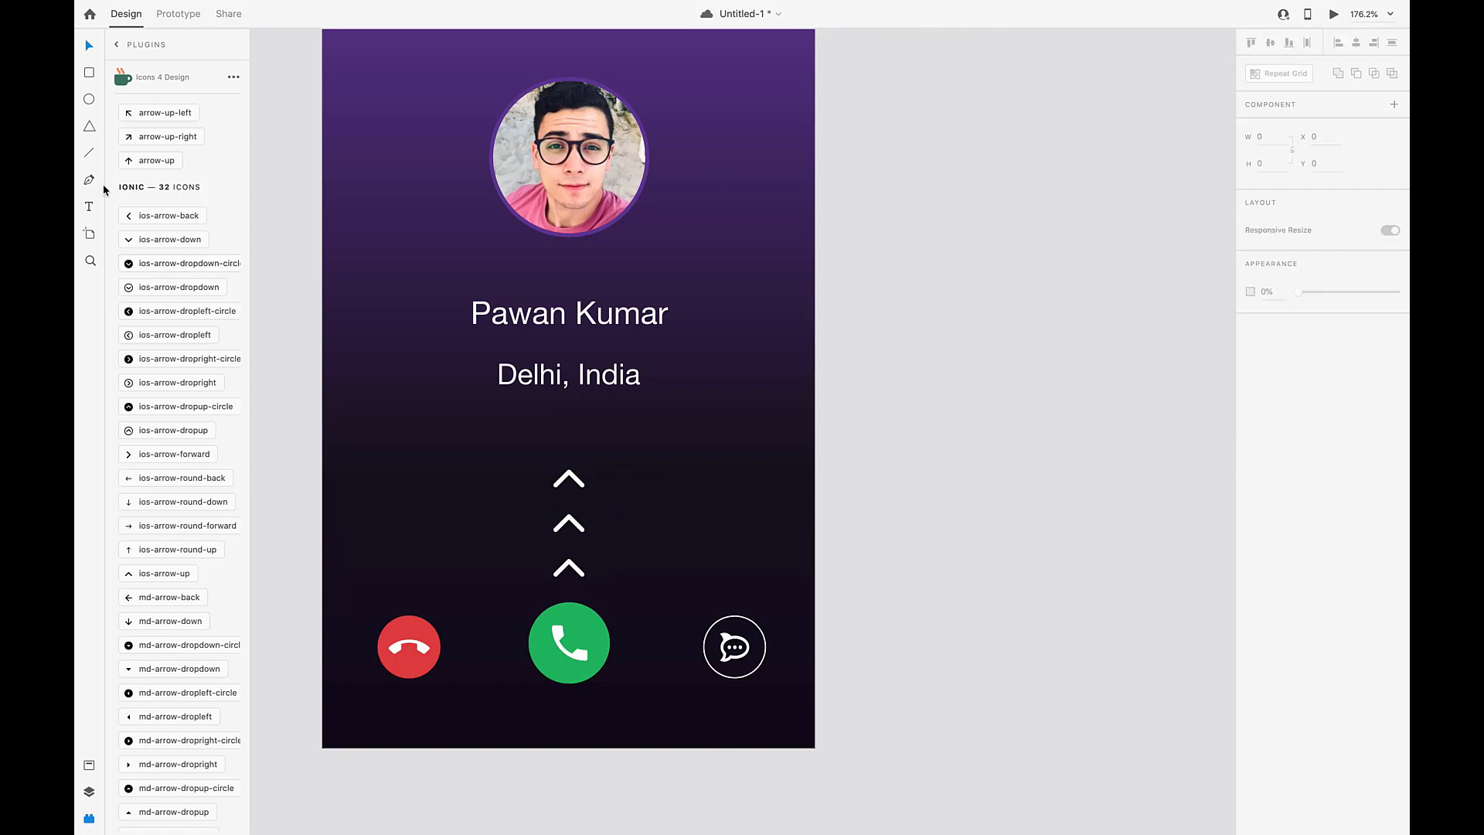
Try to ungroup the resulting arrow group into individual arrow objects
{"action": "left_click", "coordinate": [89, 793]}
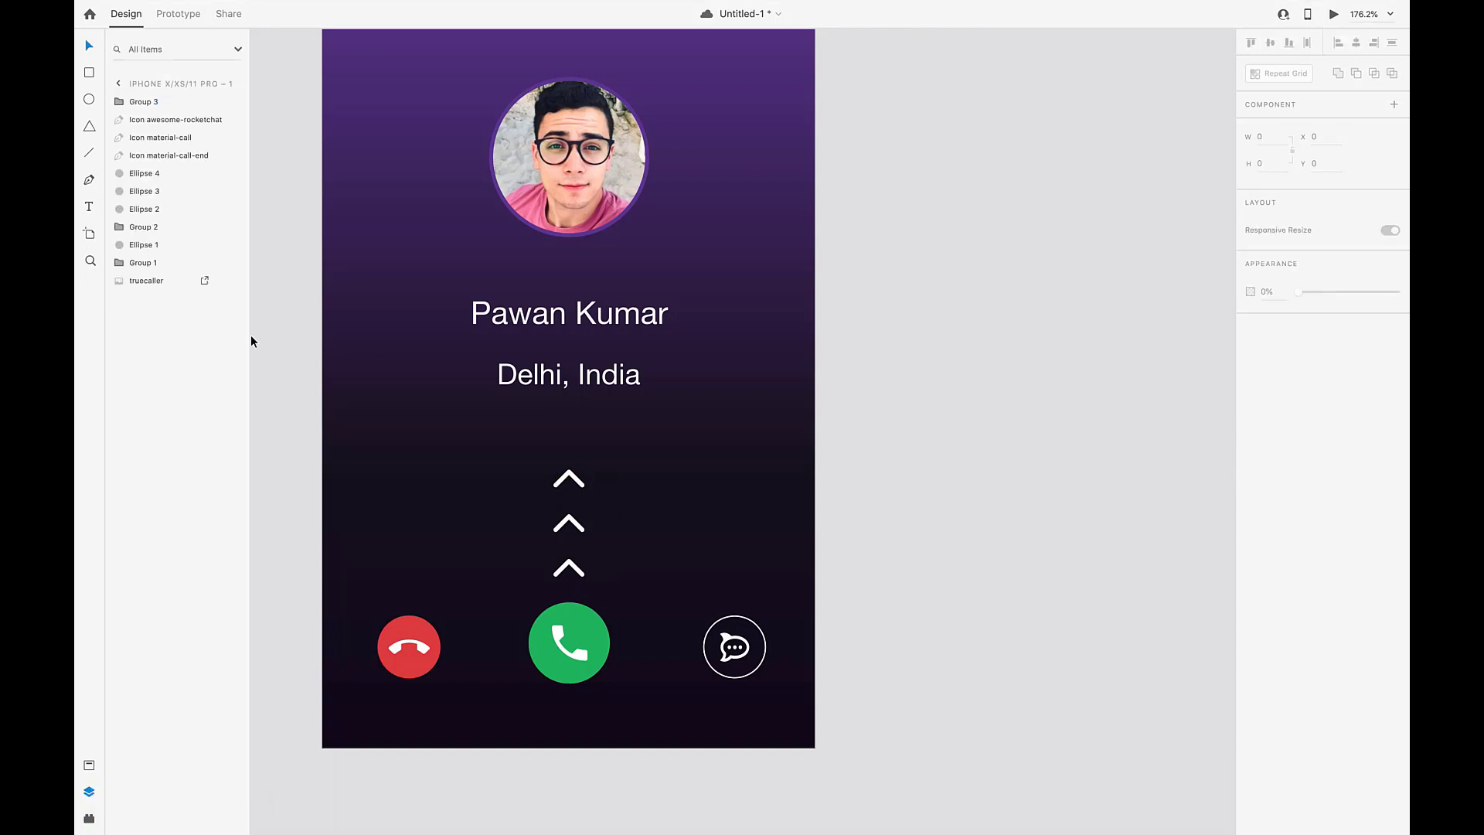
{"action": "left_click_drag", "start_coordinate": [539, 455], "coordinate": [610, 579]}
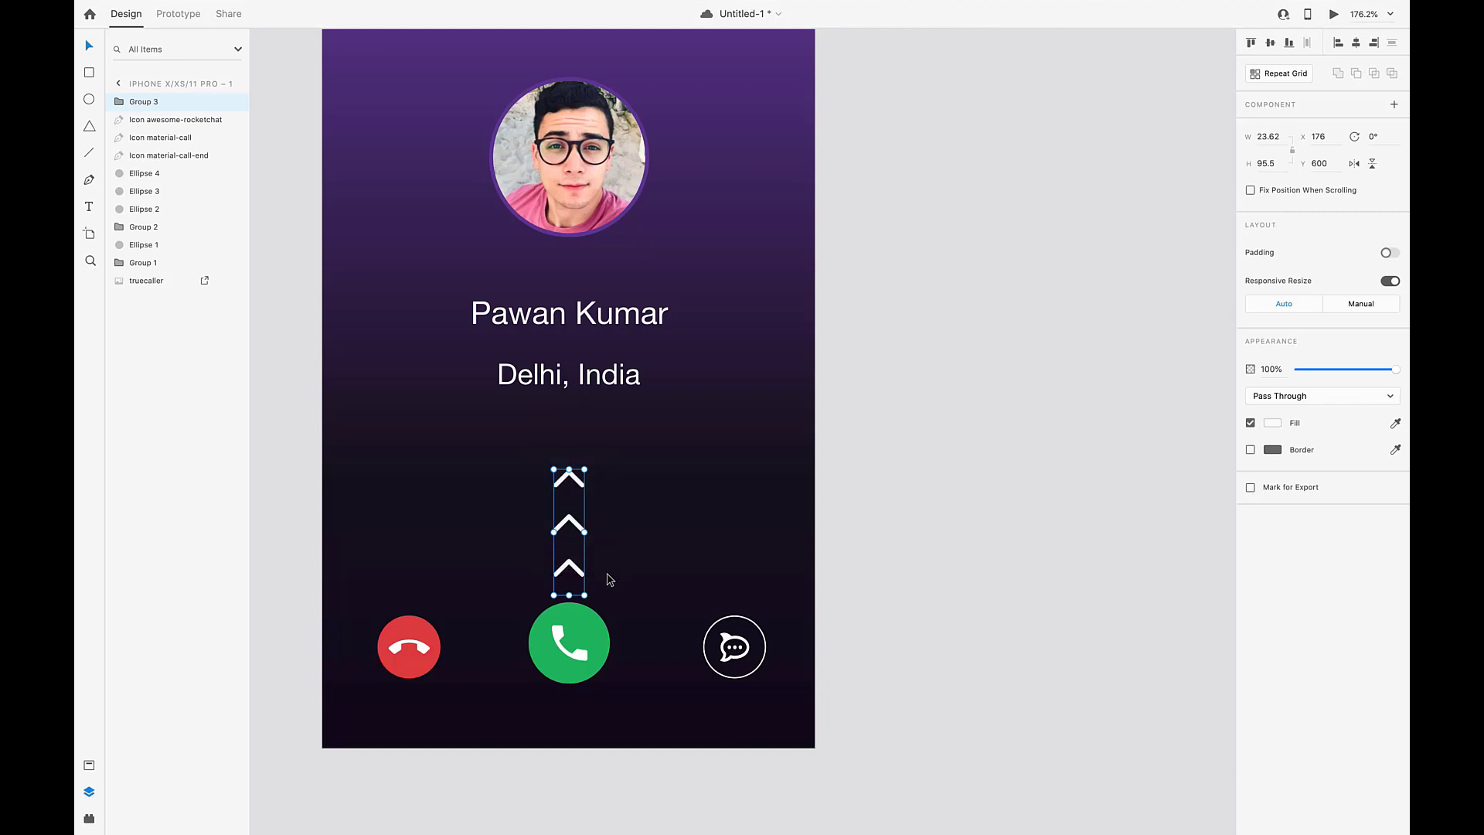
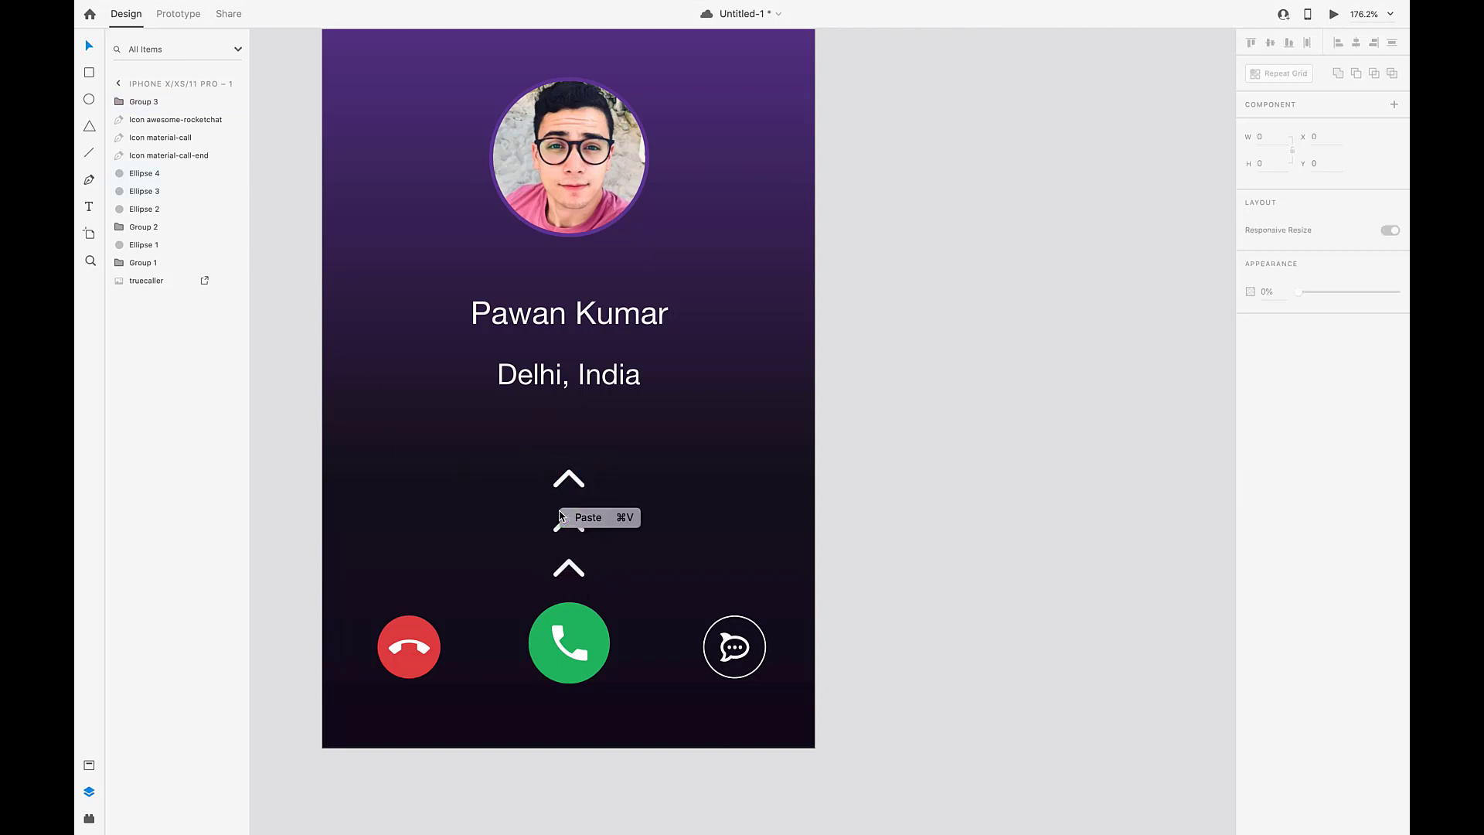
{"action": "left_click_drag", "start_coordinate": [542, 464], "coordinate": [603, 589]}
{"action": "right_click", "coordinate": [148, 106]}
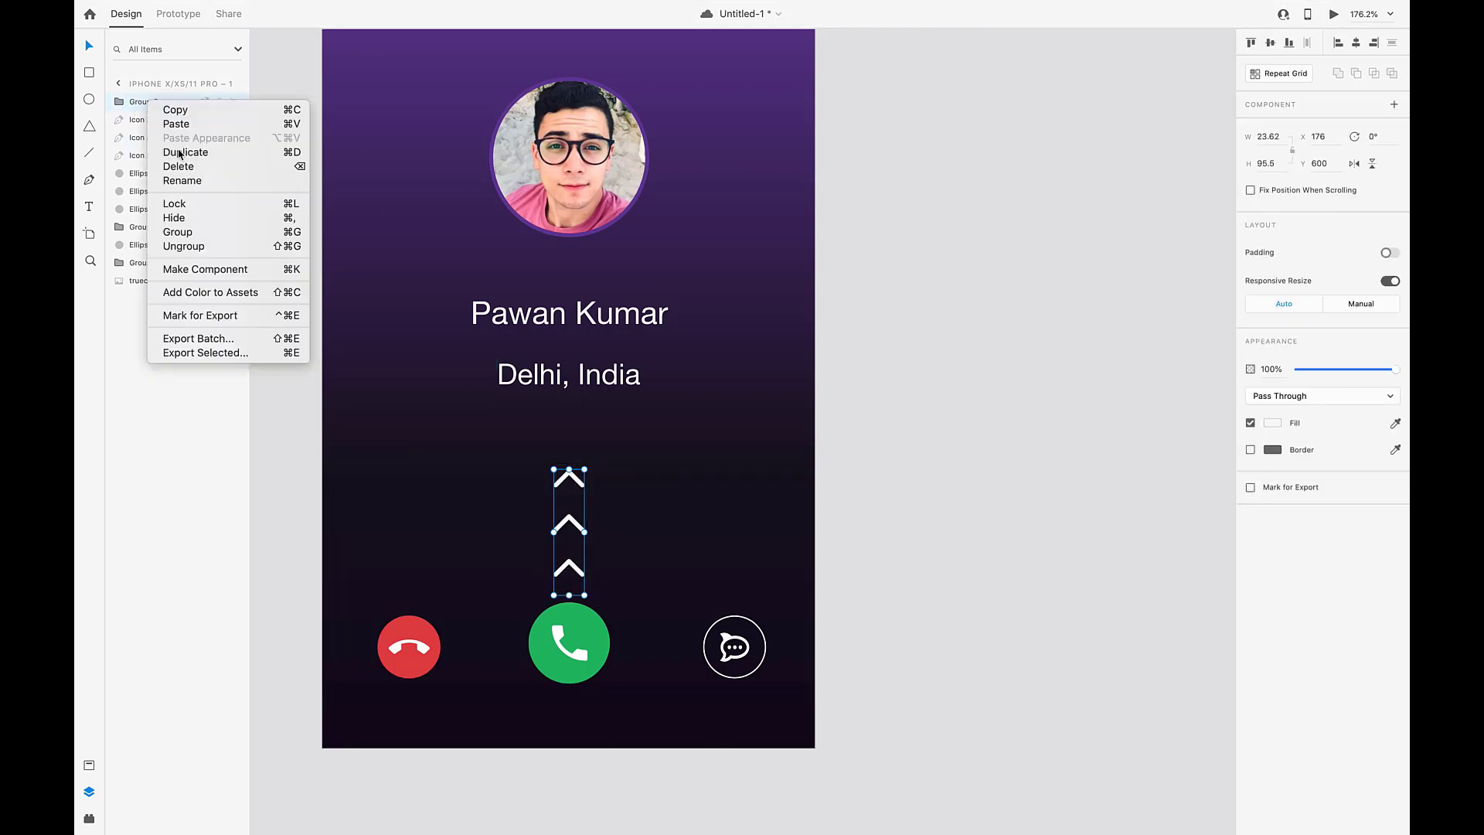
{"action": "left_click", "coordinate": [170, 245]}
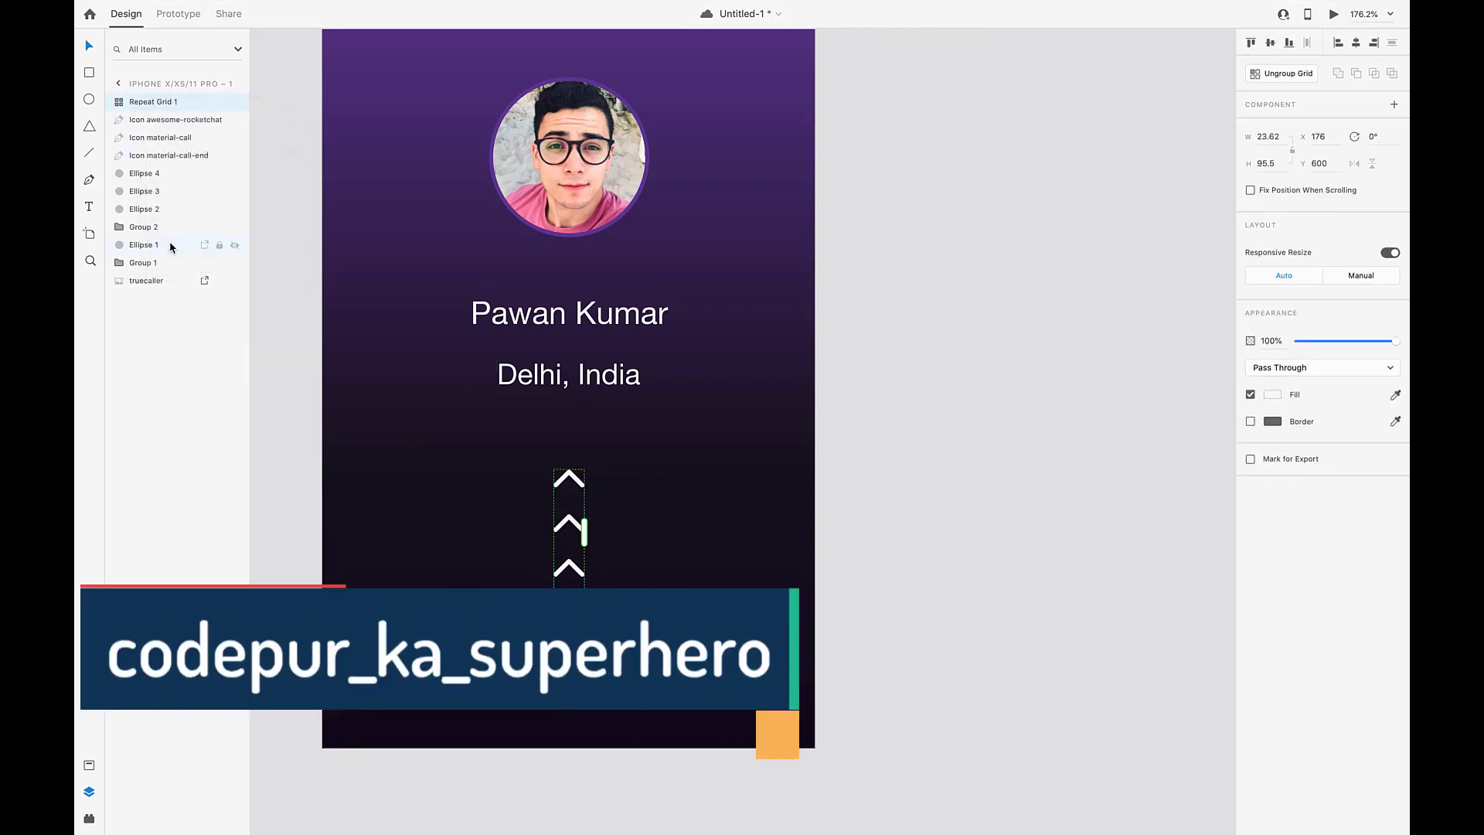
{"action": "key", "text": "super+r"}
{"action": "right_click", "coordinate": [150, 108]}
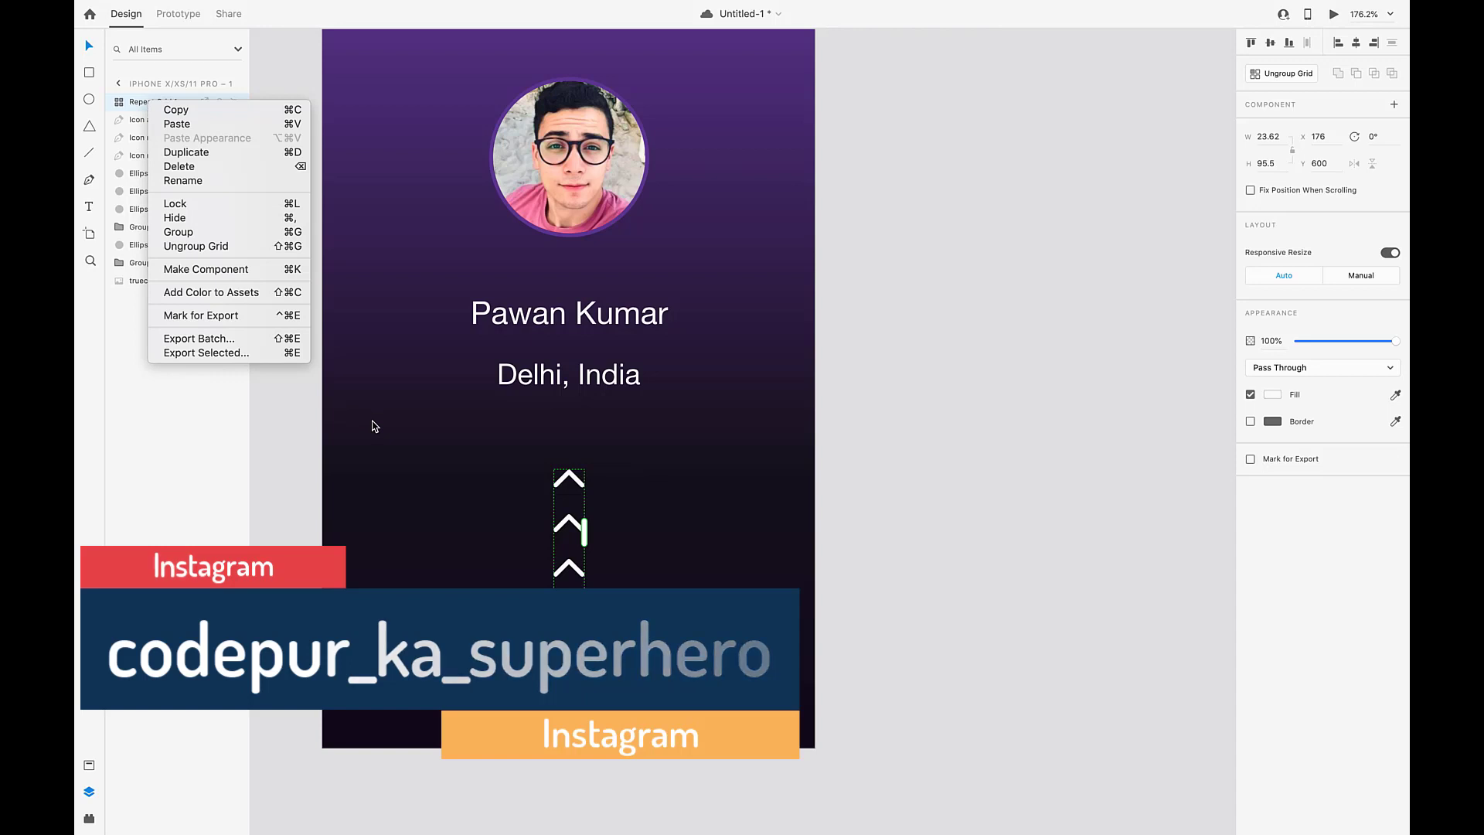
{"action": "key", "text": "Escape"}
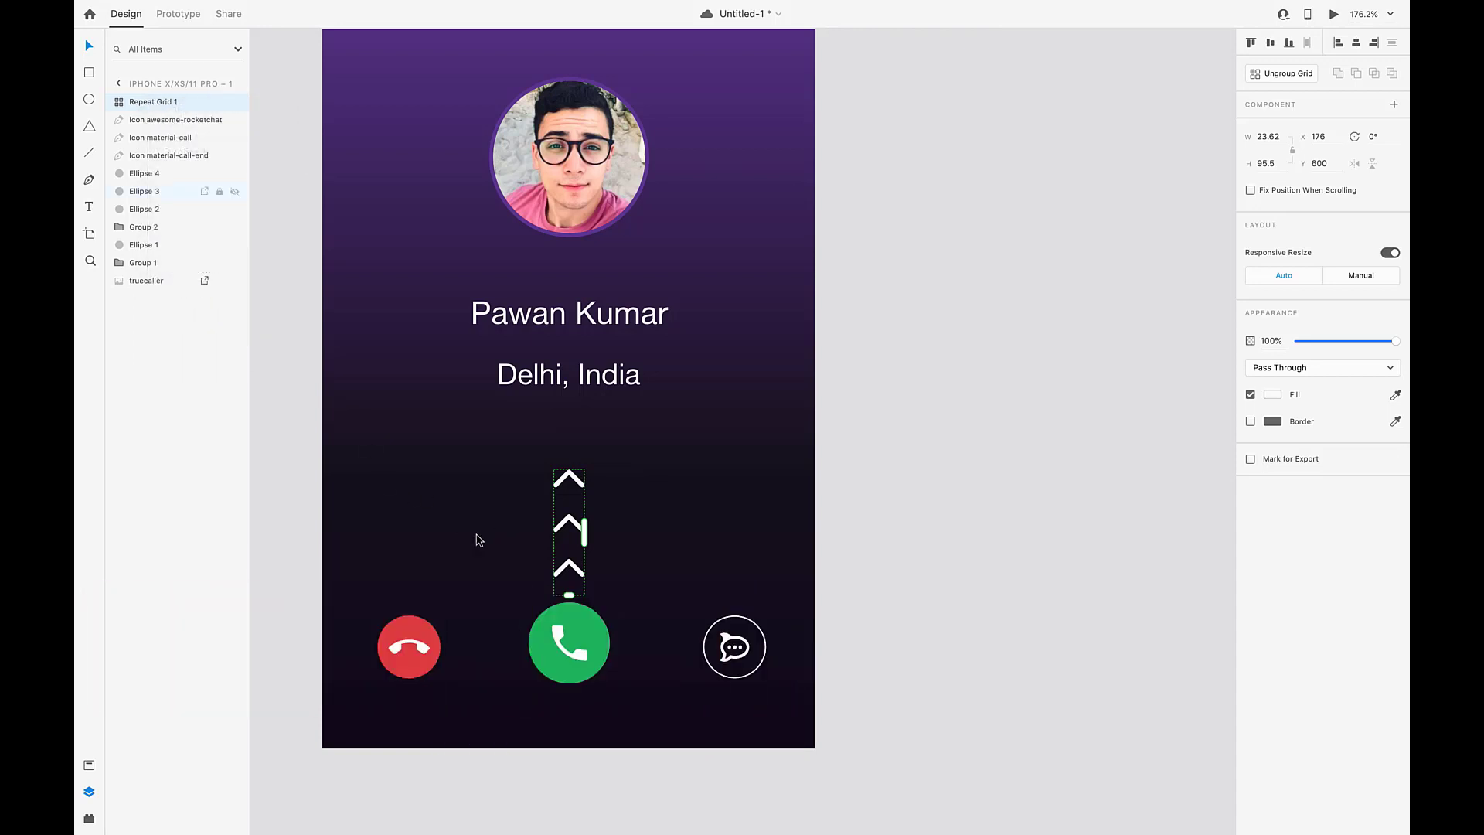
Undo the repeat grid changes back to a single arrow above the green call button
{"action": "key", "text": "super+z"}
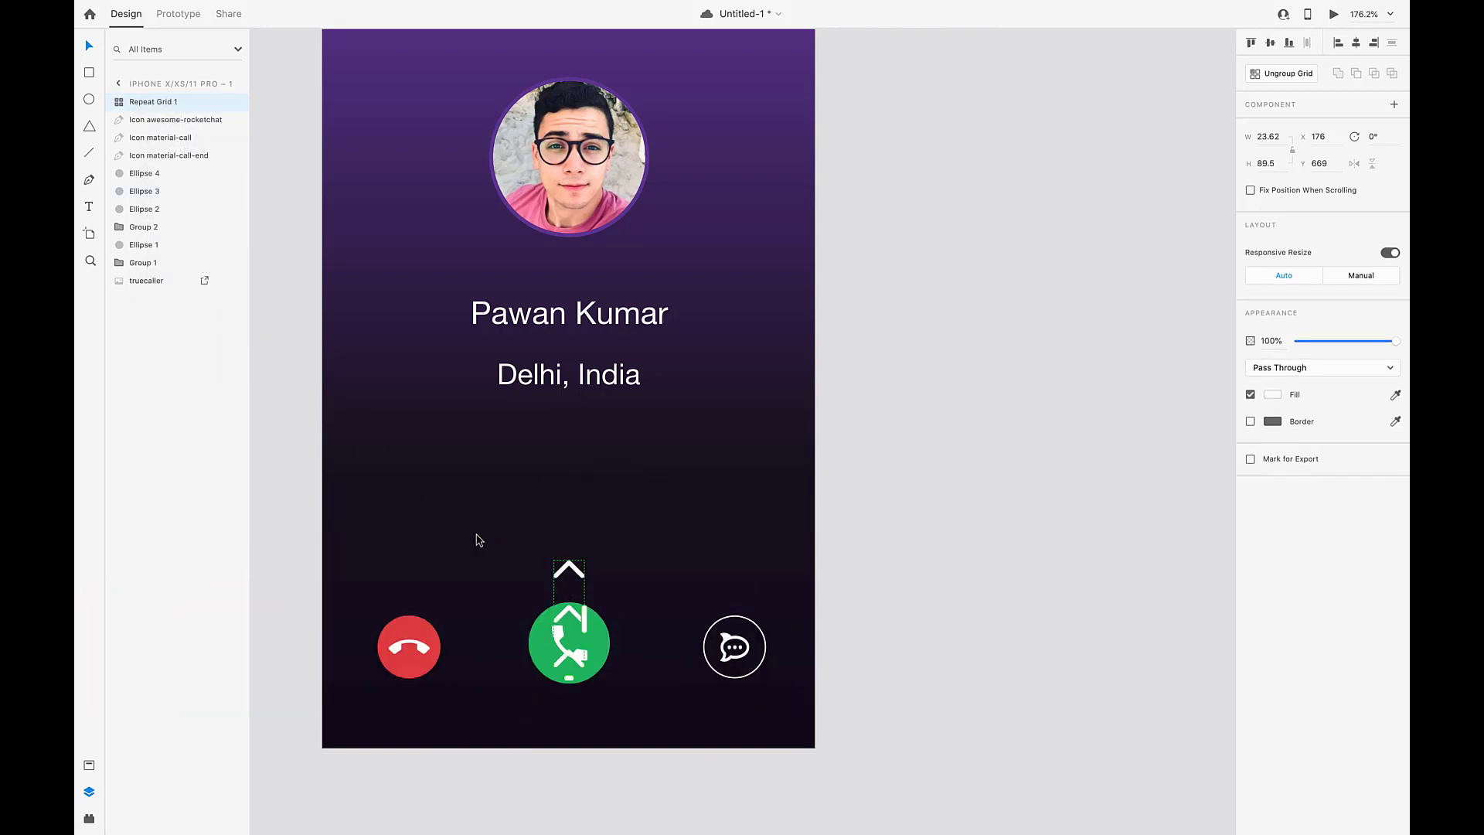
{"action": "key", "text": "super+z"}
Duplicate the single arrow in place and move both overlapping copies down to about Y 675
{"action": "scroll", "coordinate": [576, 581], "scroll_direction": "up", "scroll_amount": 5}
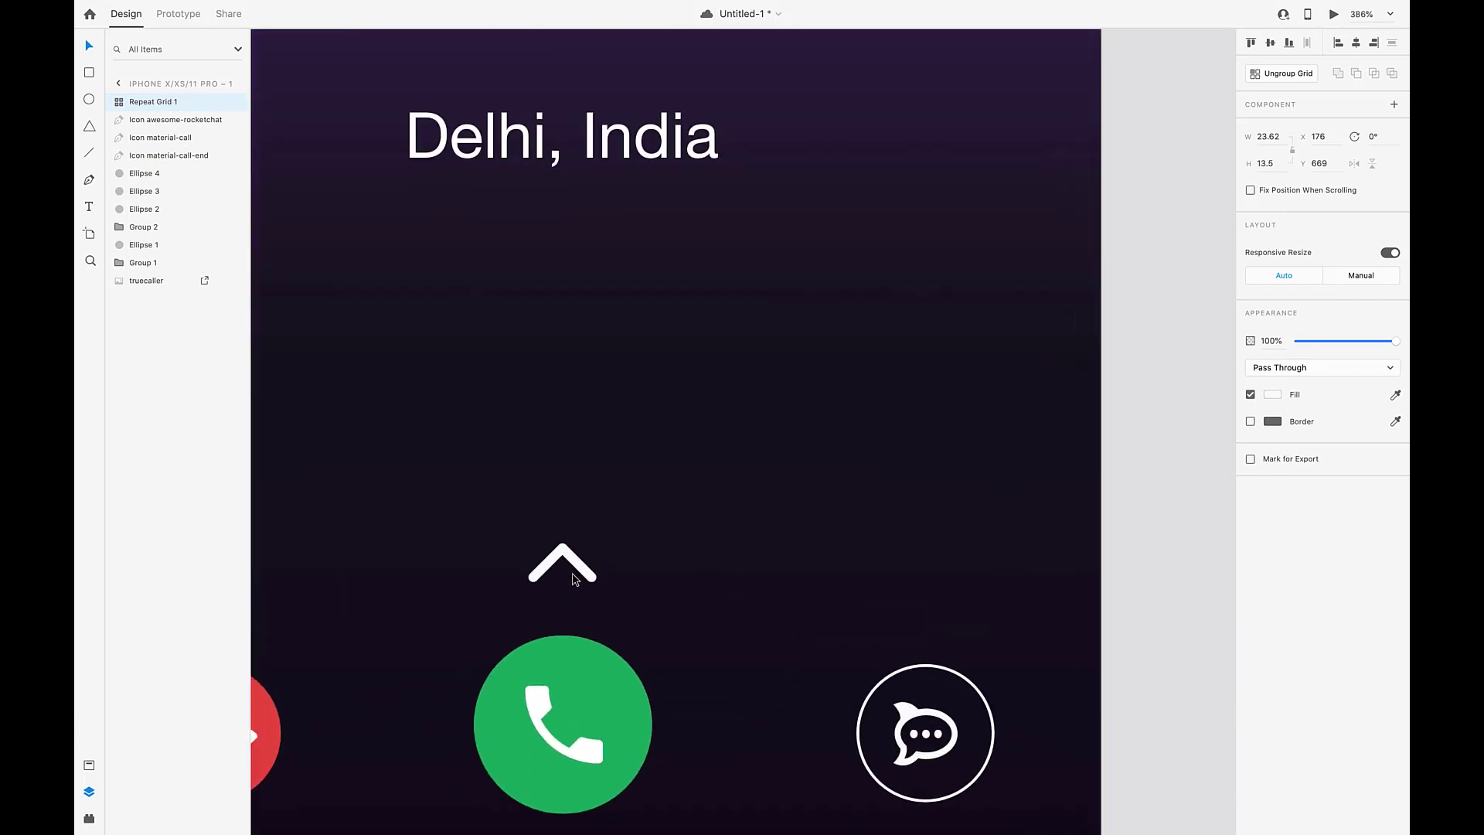
{"action": "key", "text": "super+r"}
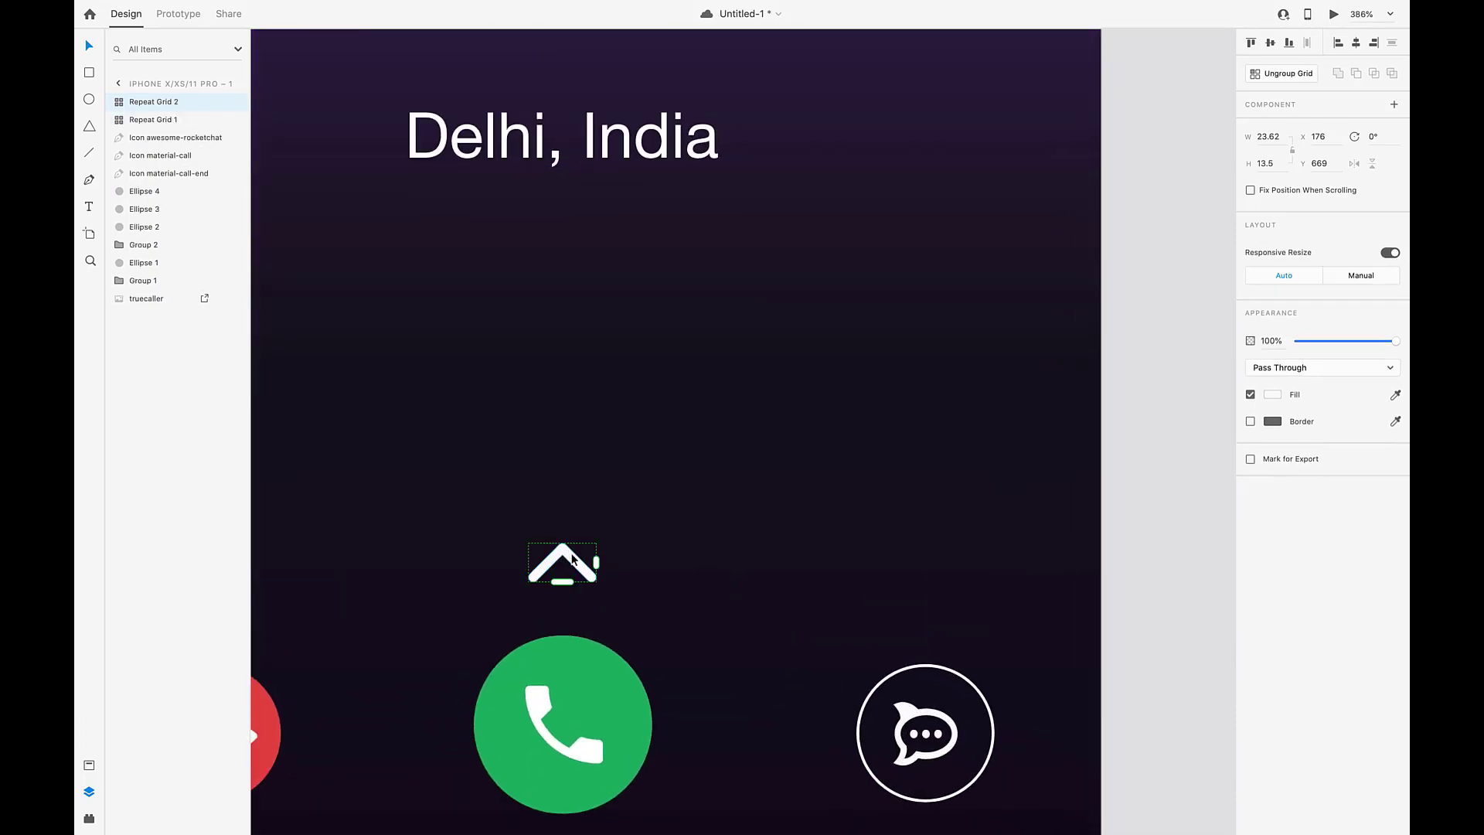
{"action": "left_click", "coordinate": [564, 556]}
{"action": "mouse_move", "coordinate": [564, 556]}
{"action": "left_mouse_down"}
{"action": "mouse_move", "coordinate": [565, 531]}
{"action": "mouse_move", "coordinate": [567, 574]}
{"action": "left_mouse_up"}
{"action": "key", "text": "super+z"}
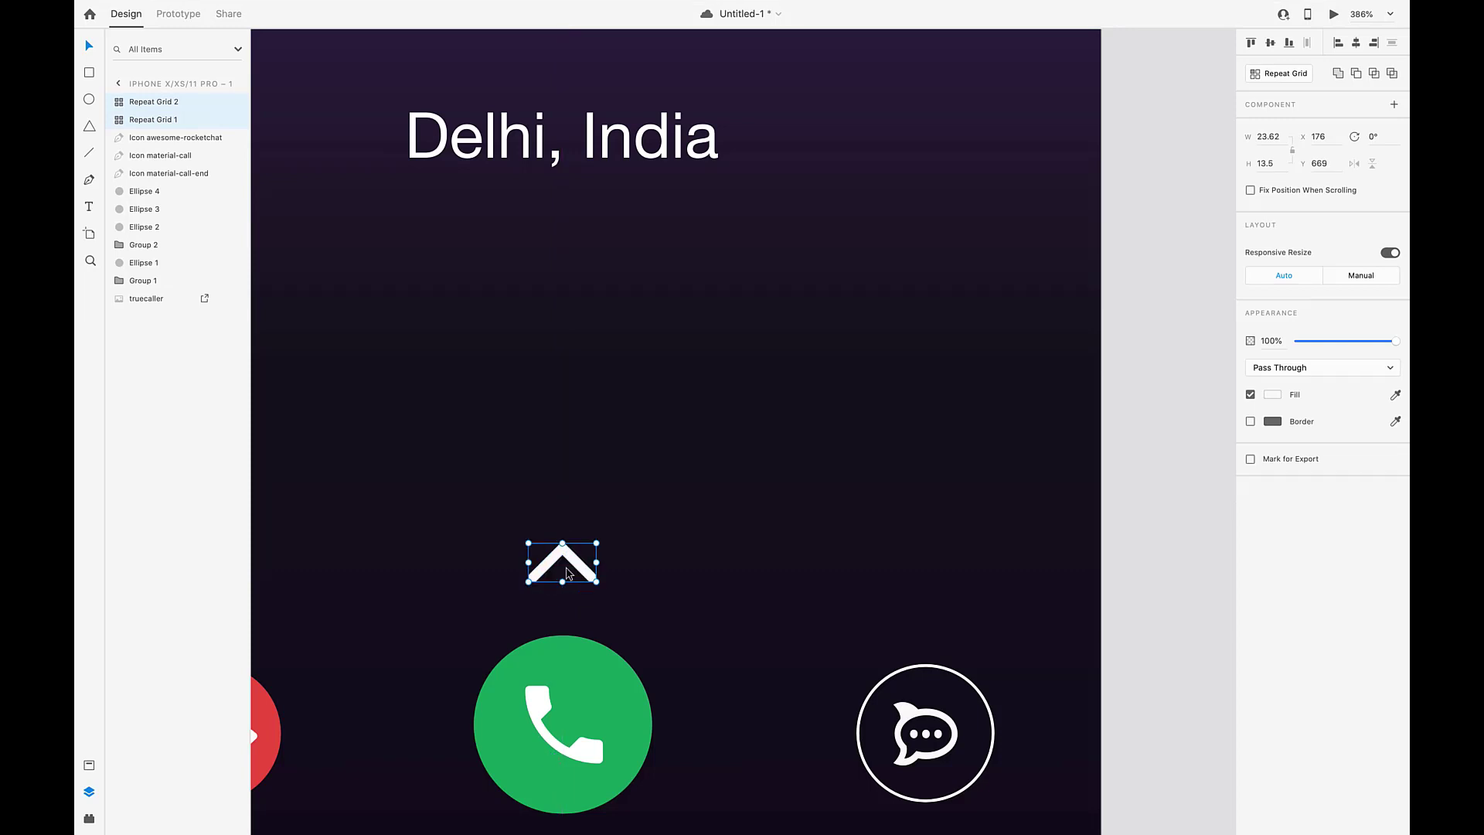
{"action": "key", "text": "super+z"}
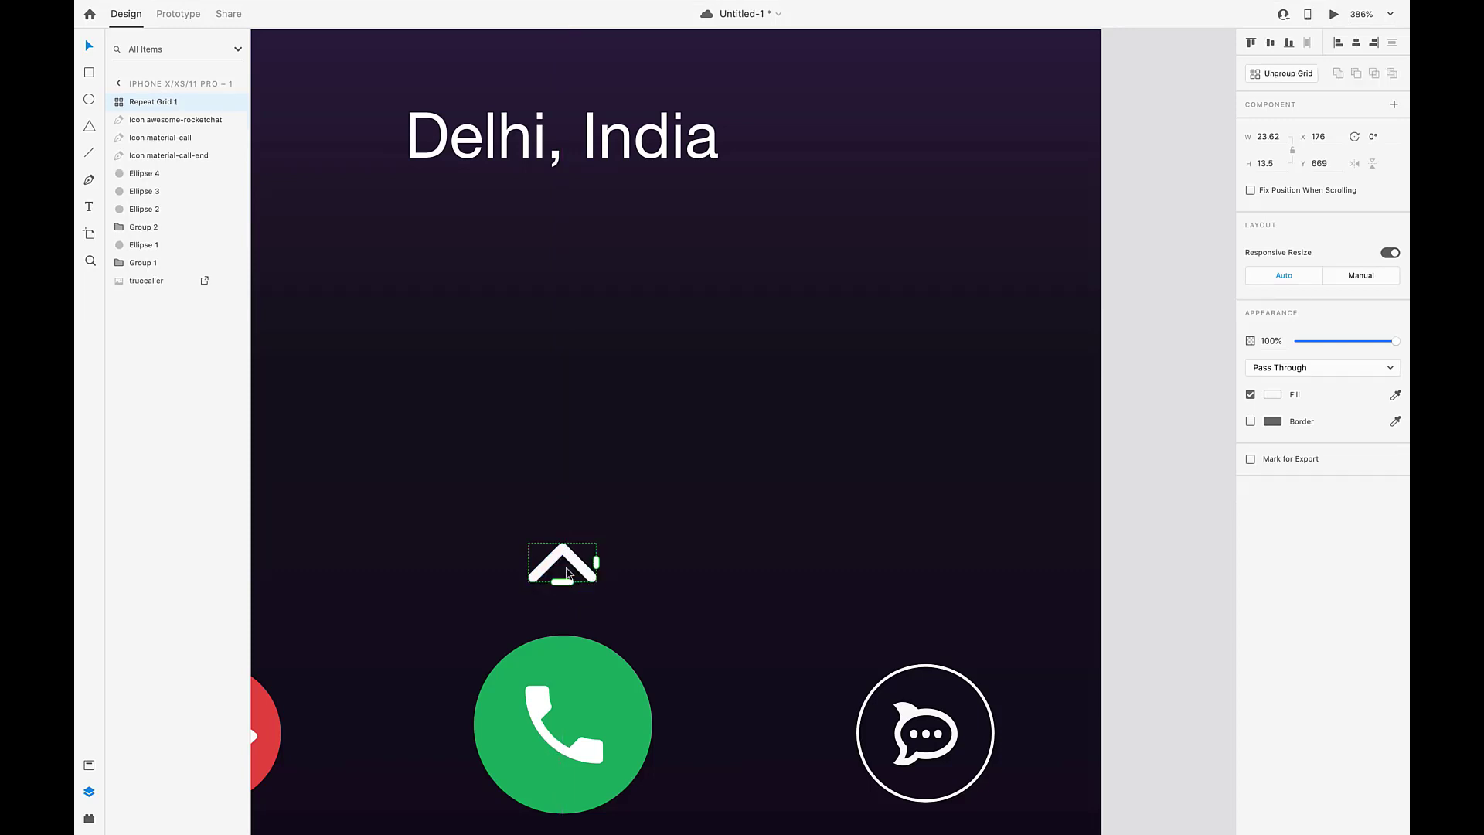
{"action": "key", "text": "super+shift+z"}
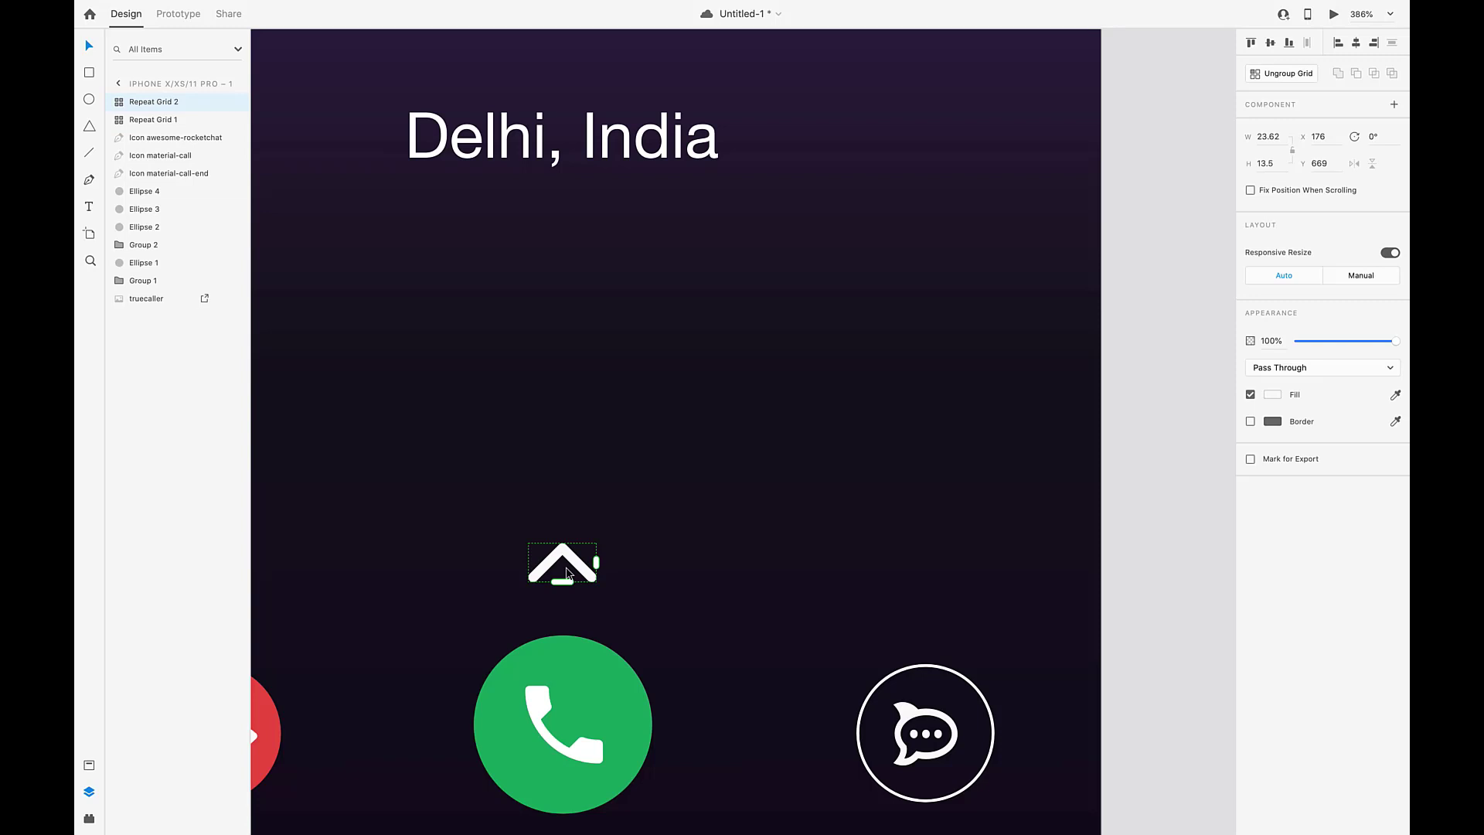
{"action": "key", "text": "super+shift+z"}
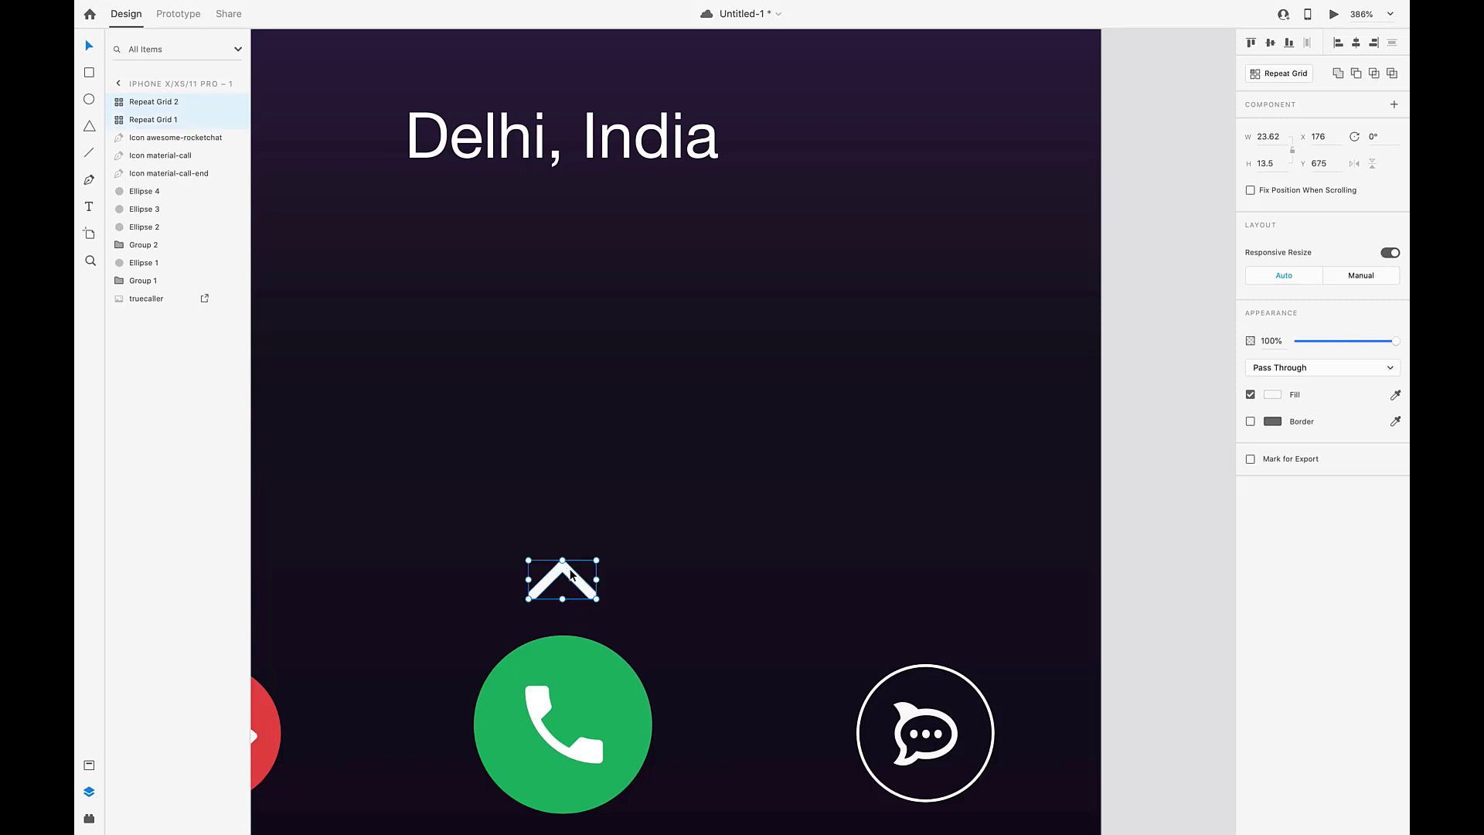
Duplicate the arrow pair twice straight upward to form a column of three arrows, with the top pair at about Y 638
{"action": "key", "text": "super+d"}
{"action": "left_click_drag", "start_coordinate": [571, 575], "coordinate": [558, 467]}
{"action": "key", "text": "super+d"}
{"action": "scroll", "coordinate": [558, 467], "scroll_direction": "down", "scroll_amount": 5}
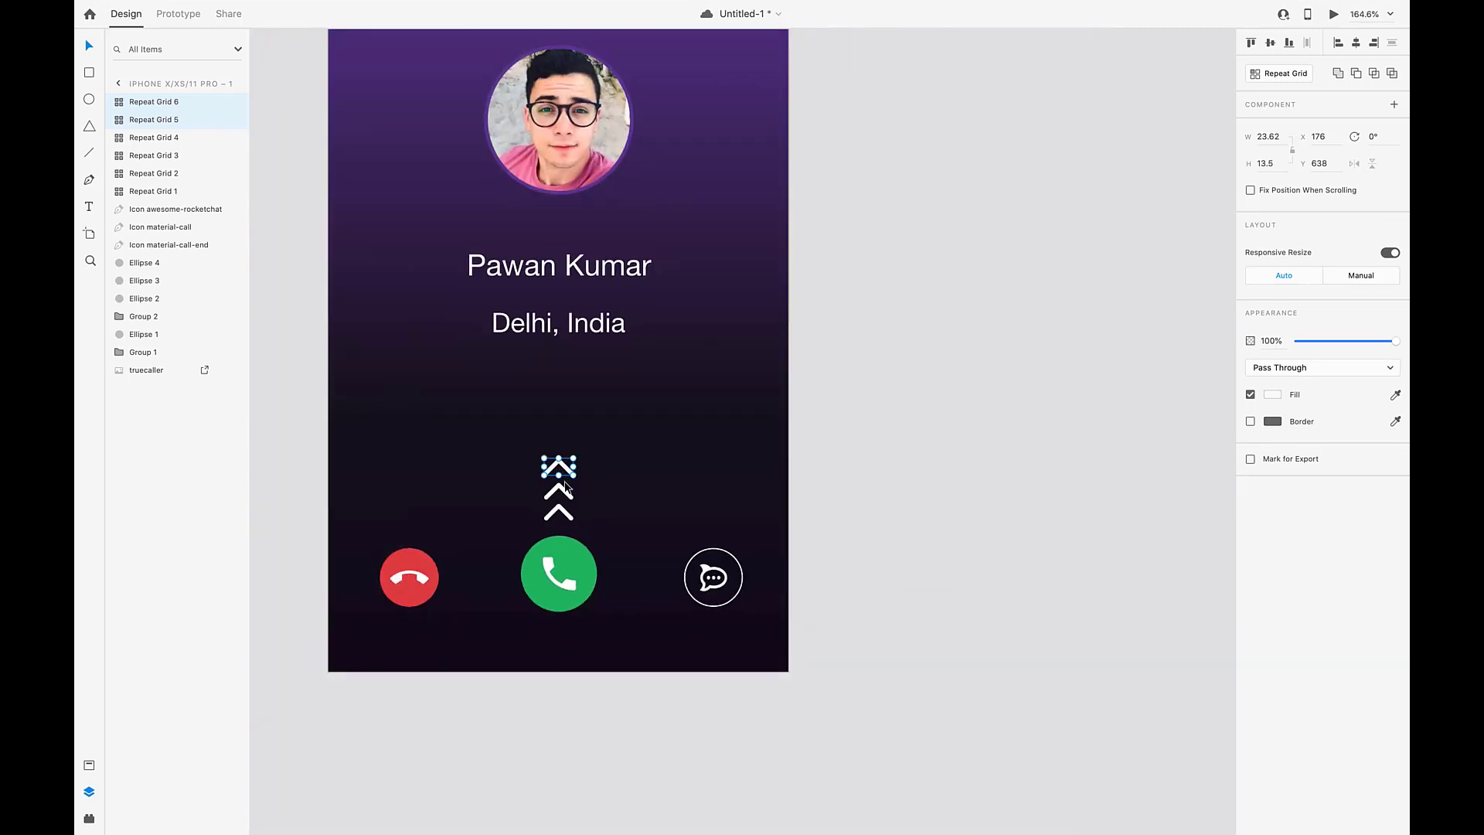
Space the upper arrows evenly at about Y 632 and Y 653, and delete the extra copy overlapping the middle arrow
{"action": "mouse_move", "coordinate": [559, 467]}
{"action": "left_mouse_down"}
{"action": "mouse_move", "coordinate": [558, 451]}
{"action": "mouse_move", "coordinate": [560, 495]}
{"action": "mouse_move", "coordinate": [562, 482]}
{"action": "left_mouse_up"}
{"action": "key", "text": "Delete"}
{"action": "left_click", "coordinate": [561, 486]}
{"action": "left_click", "coordinate": [606, 462]}
Try to fade the lowest arrow by setting the opacity of one overlapping copy to 22%
{"action": "scroll", "coordinate": [606, 462], "scroll_direction": "up", "scroll_amount": 3}
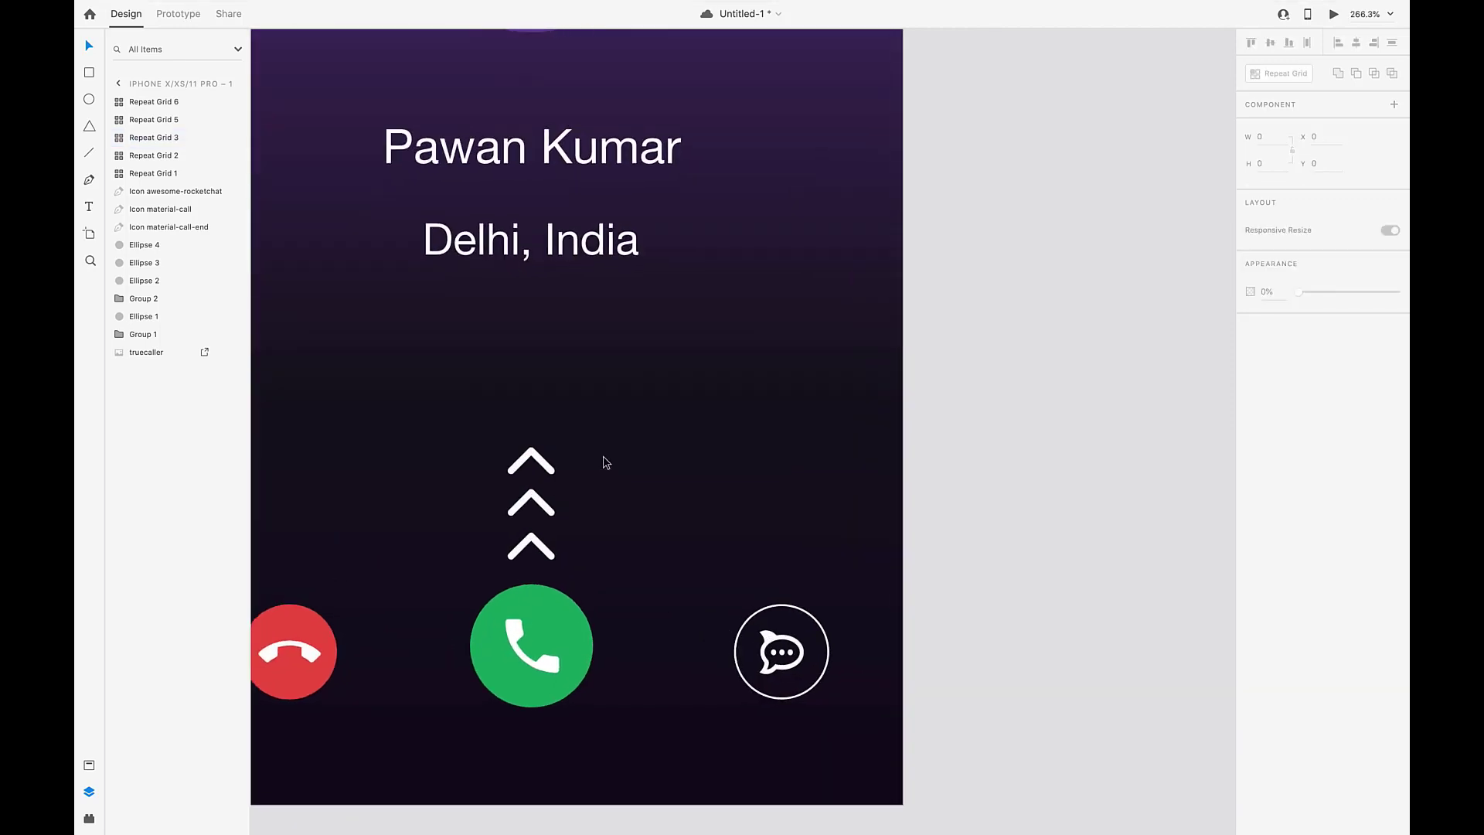
{"action": "left_click", "coordinate": [536, 548]}
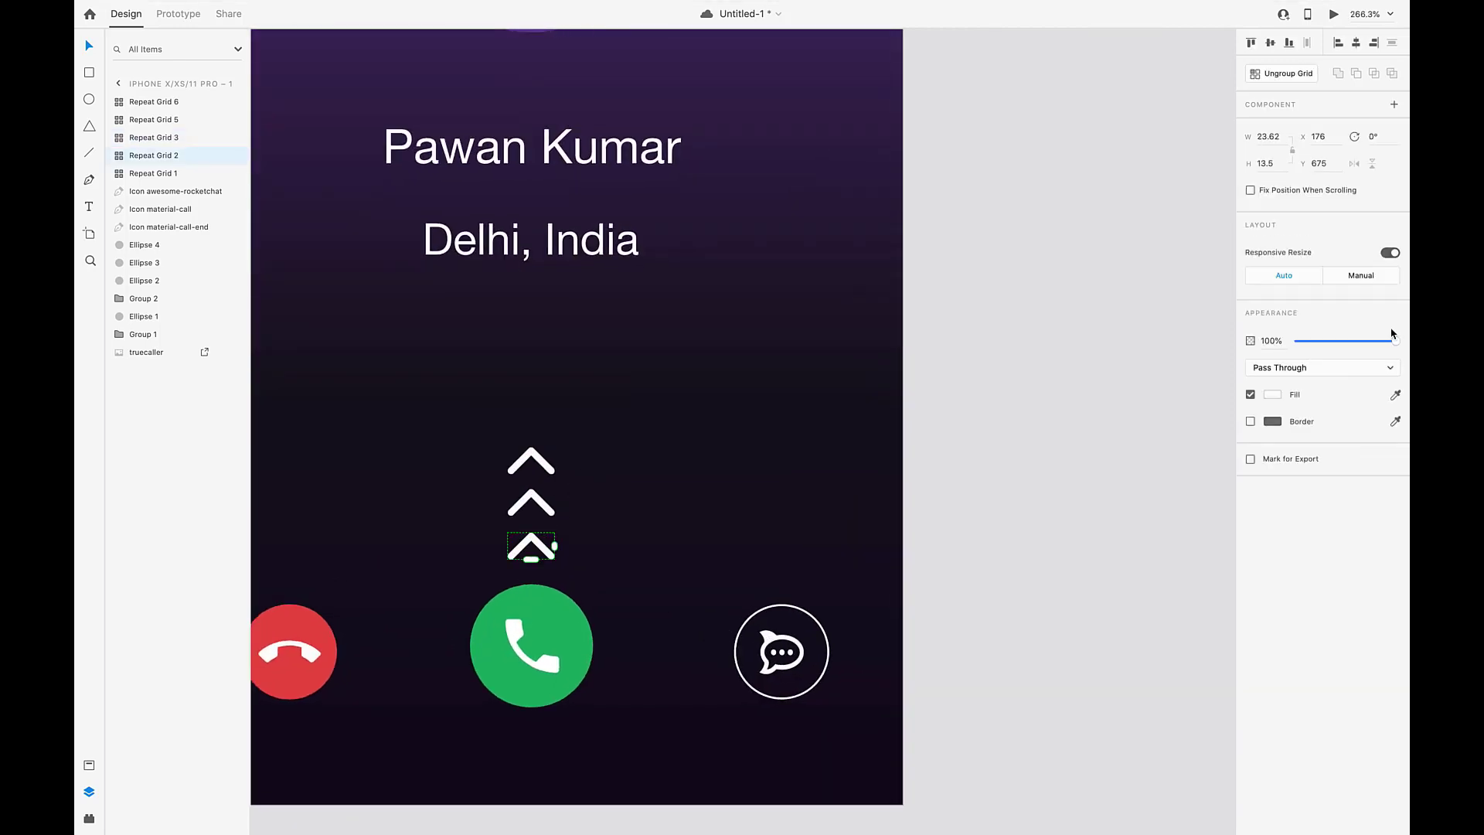
{"action": "left_click_drag", "start_coordinate": [1394, 340], "coordinate": [1322, 355]}
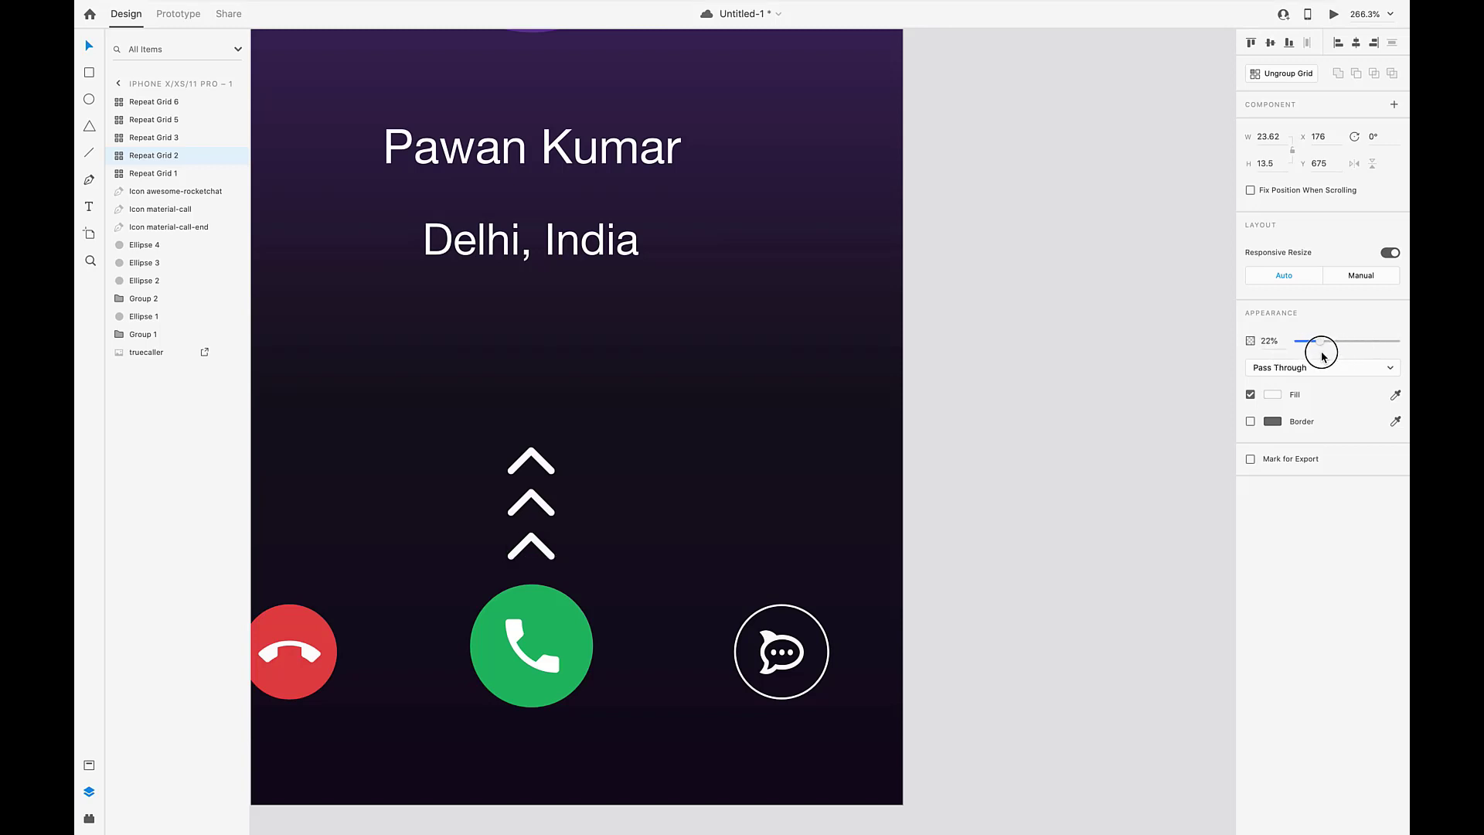
Delete the extra copy overlapping the lowest arrow
{"action": "key", "text": "Delete"}
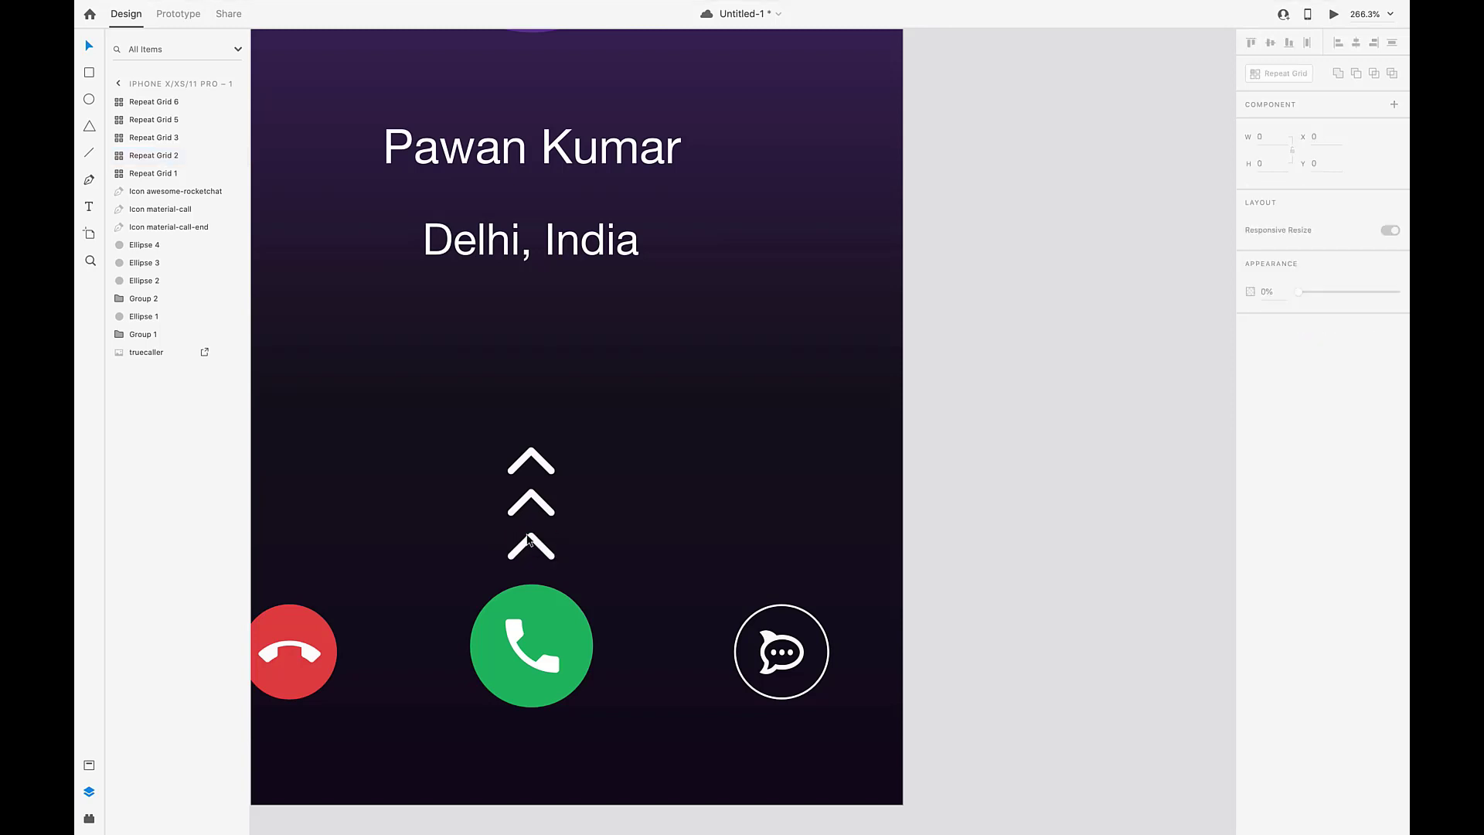
{"action": "left_click", "coordinate": [529, 541]}
{"action": "key", "text": "Delete"}
Reduce the remaining lowest arrow to a low opacity so that it looks faint
{"action": "left_click", "coordinate": [531, 546]}
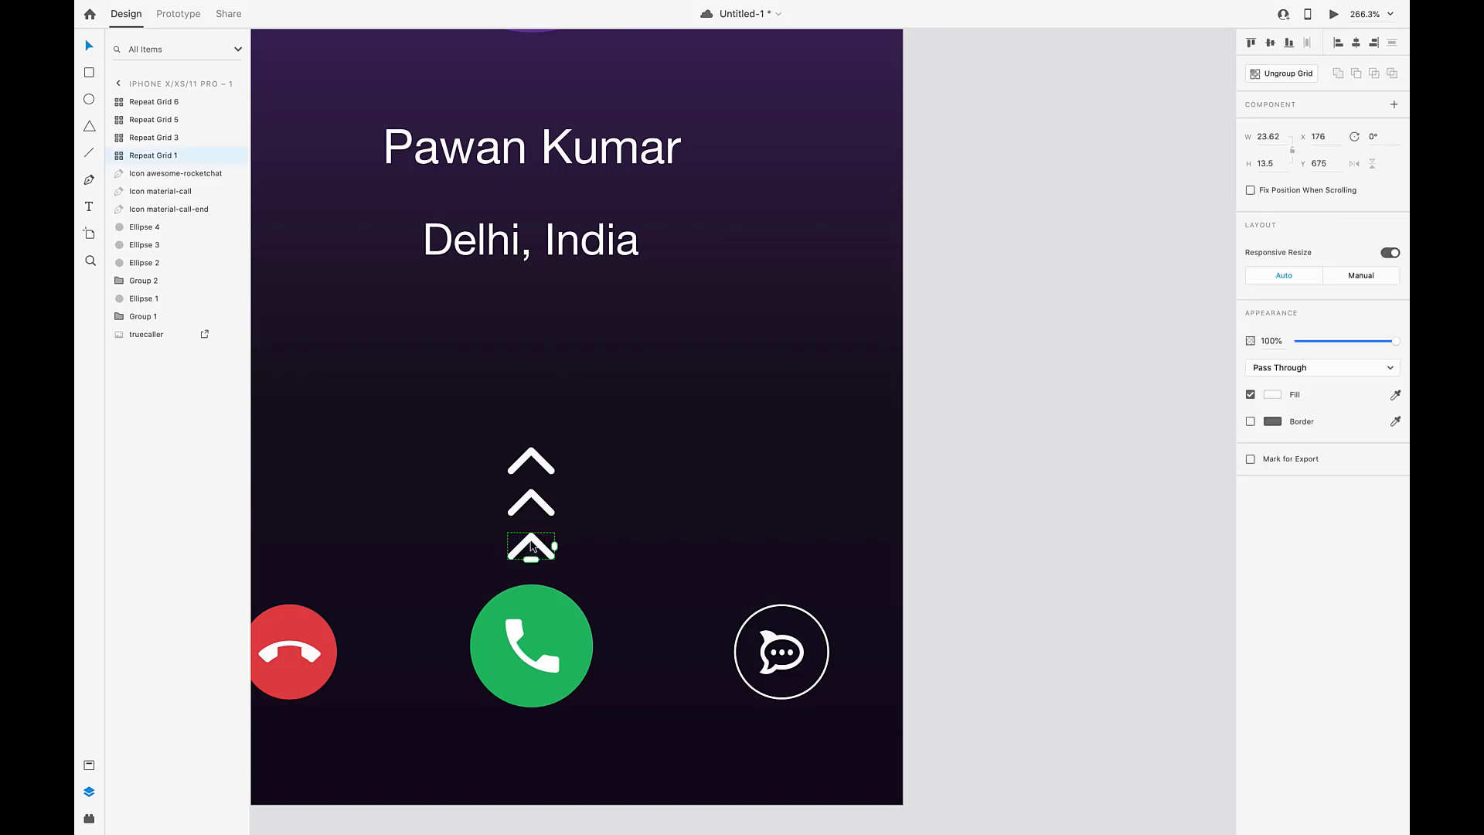
{"action": "left_click_drag", "start_coordinate": [1326, 343], "coordinate": [1324, 342]}
{"action": "key", "text": "Escape"}
Fade the middle arrow to a medium opacity and set the top arrow's opacity to 75%
{"action": "left_click", "coordinate": [532, 504]}
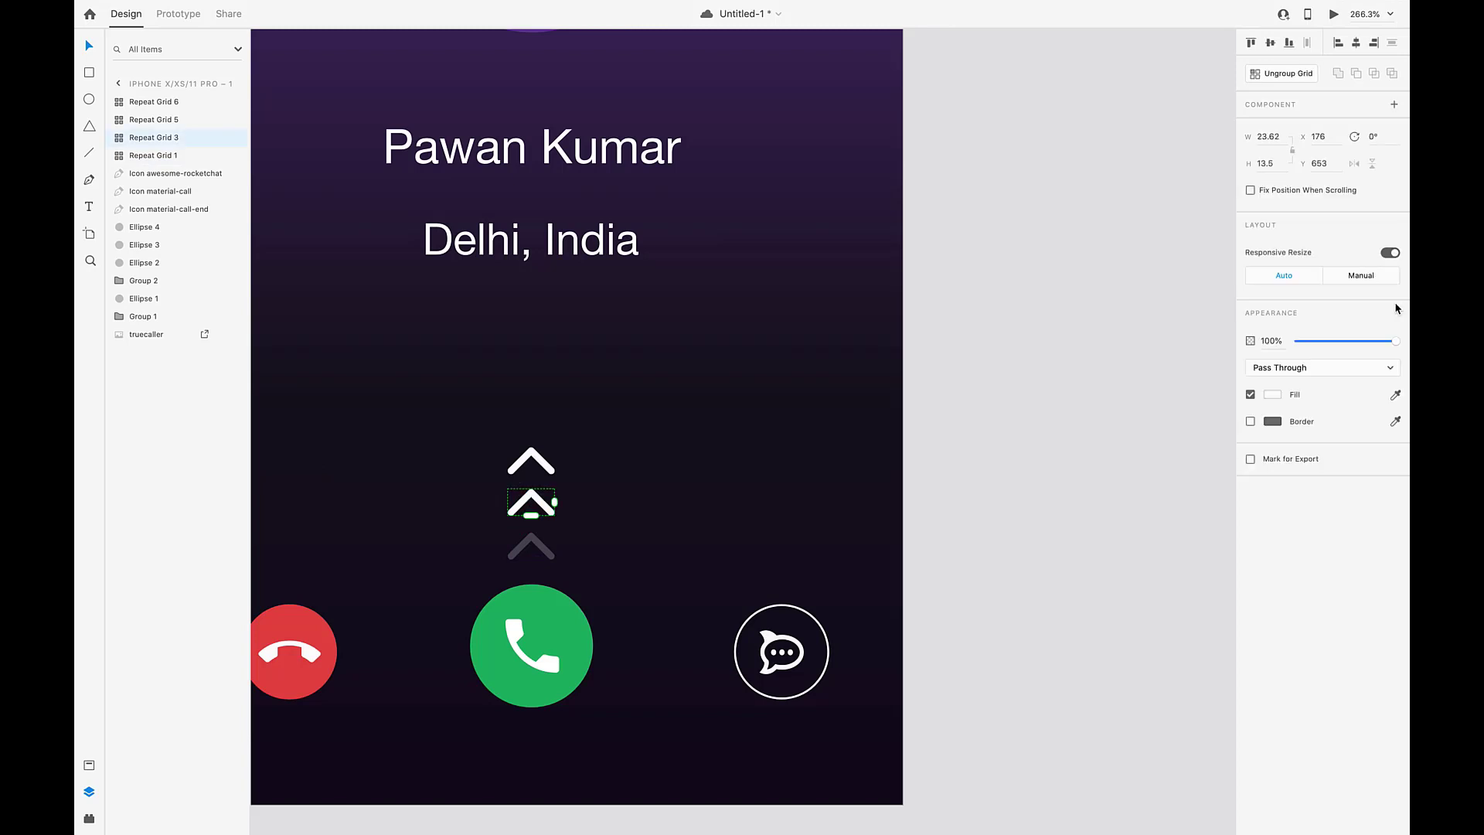
{"action": "left_click_drag", "start_coordinate": [1403, 345], "coordinate": [1353, 344]}
{"action": "left_click", "coordinate": [531, 461]}
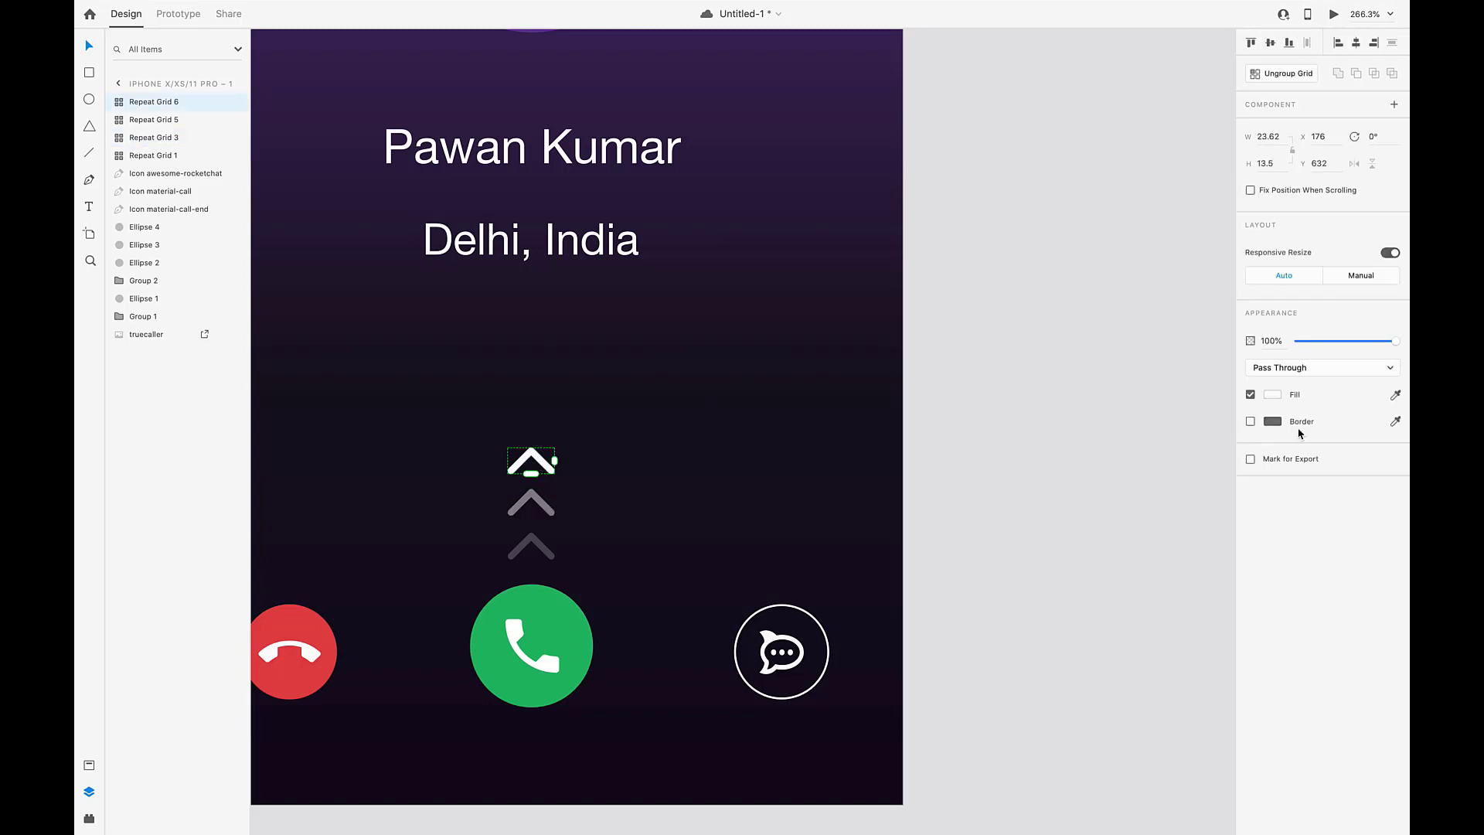
{"action": "left_click_drag", "start_coordinate": [1393, 341], "coordinate": [1370, 345]}
{"action": "scroll", "coordinate": [466, 379], "scroll_direction": "down", "scroll_amount": 5}
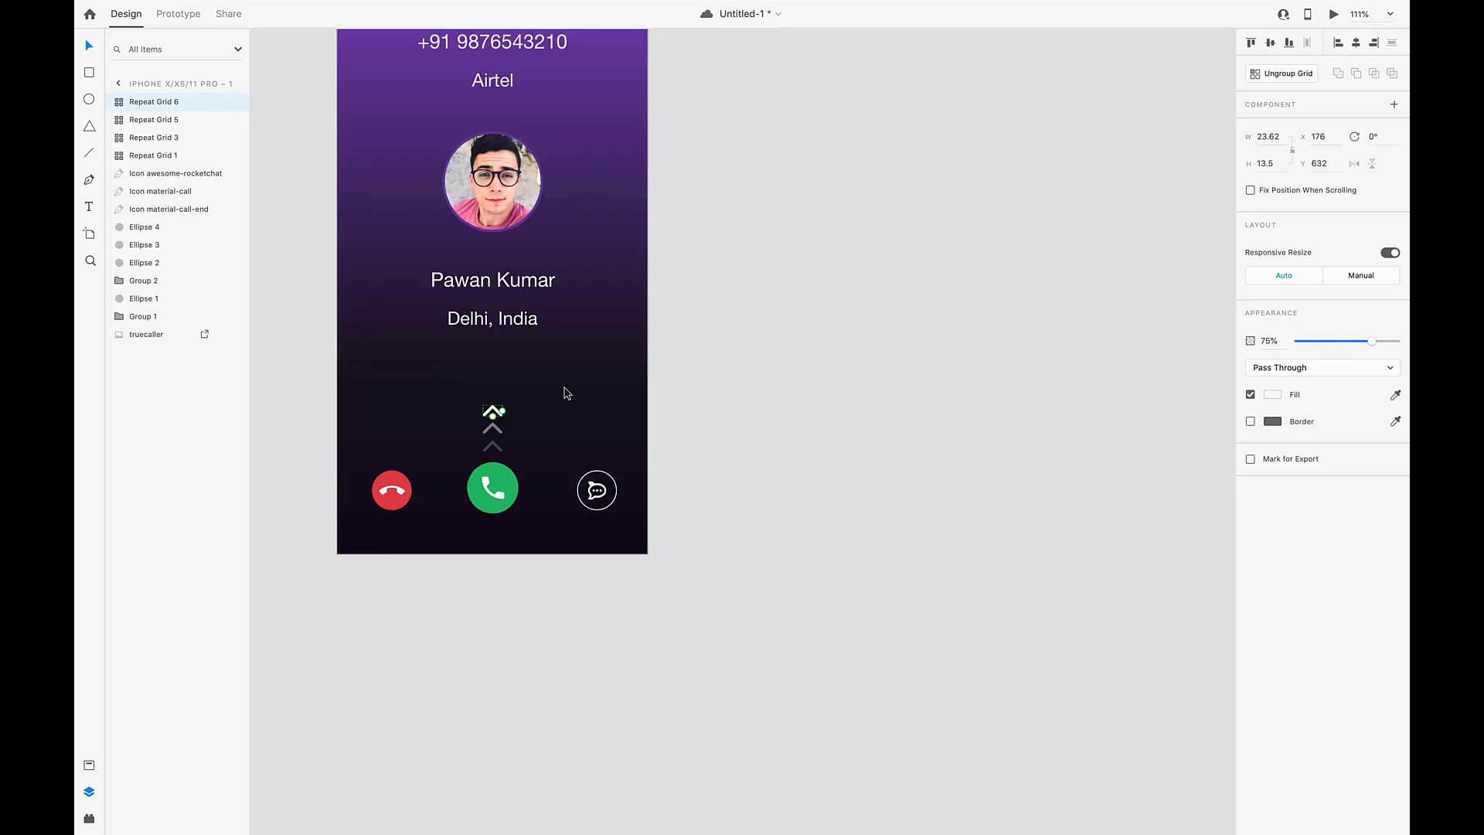
{"action": "key", "text": "Escape"}
{"action": "scroll", "coordinate": [566, 394], "scroll_direction": "down", "scroll_amount": 4}
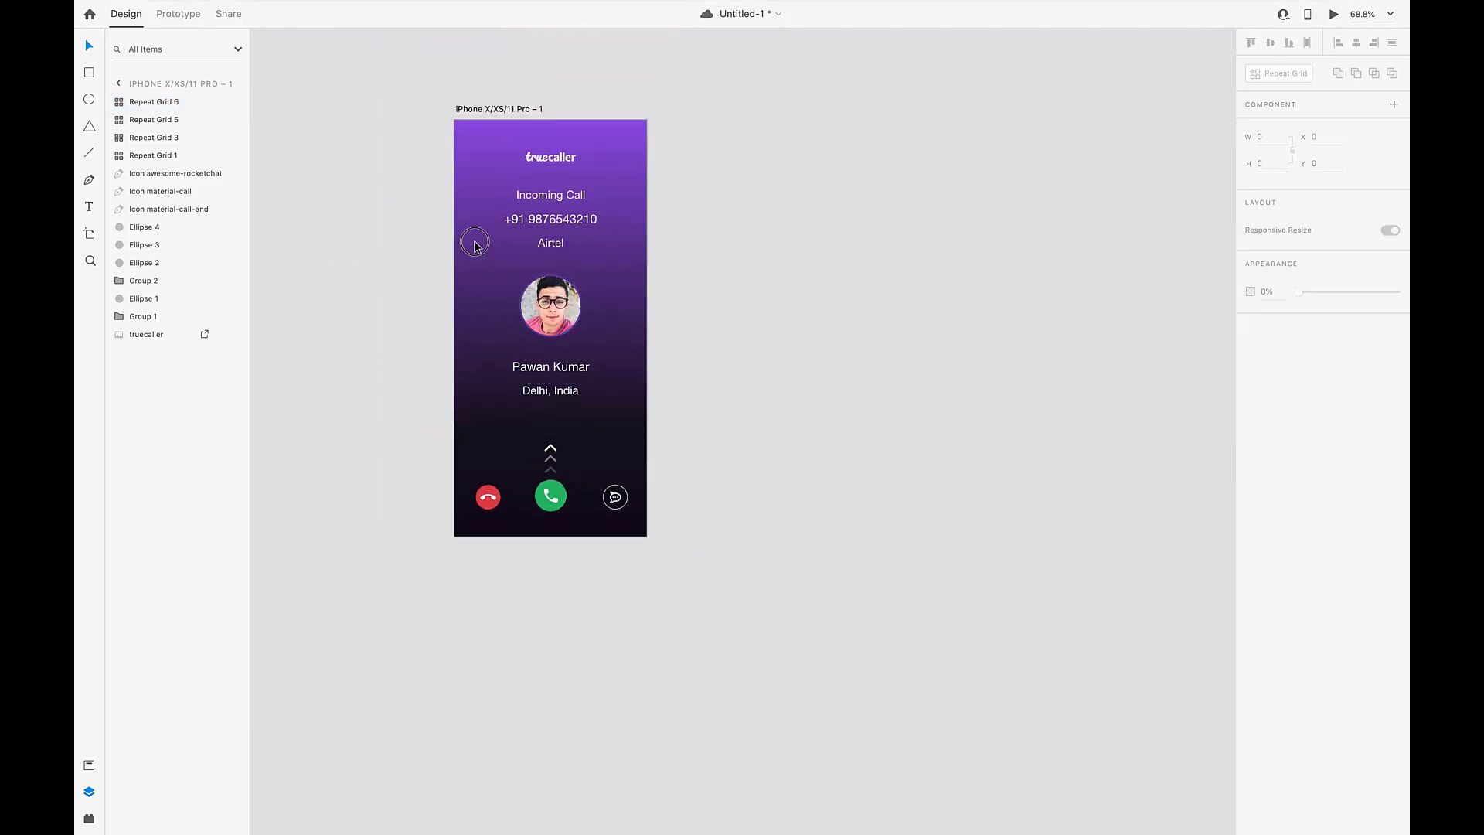
{"action": "left_click", "coordinate": [475, 277]}
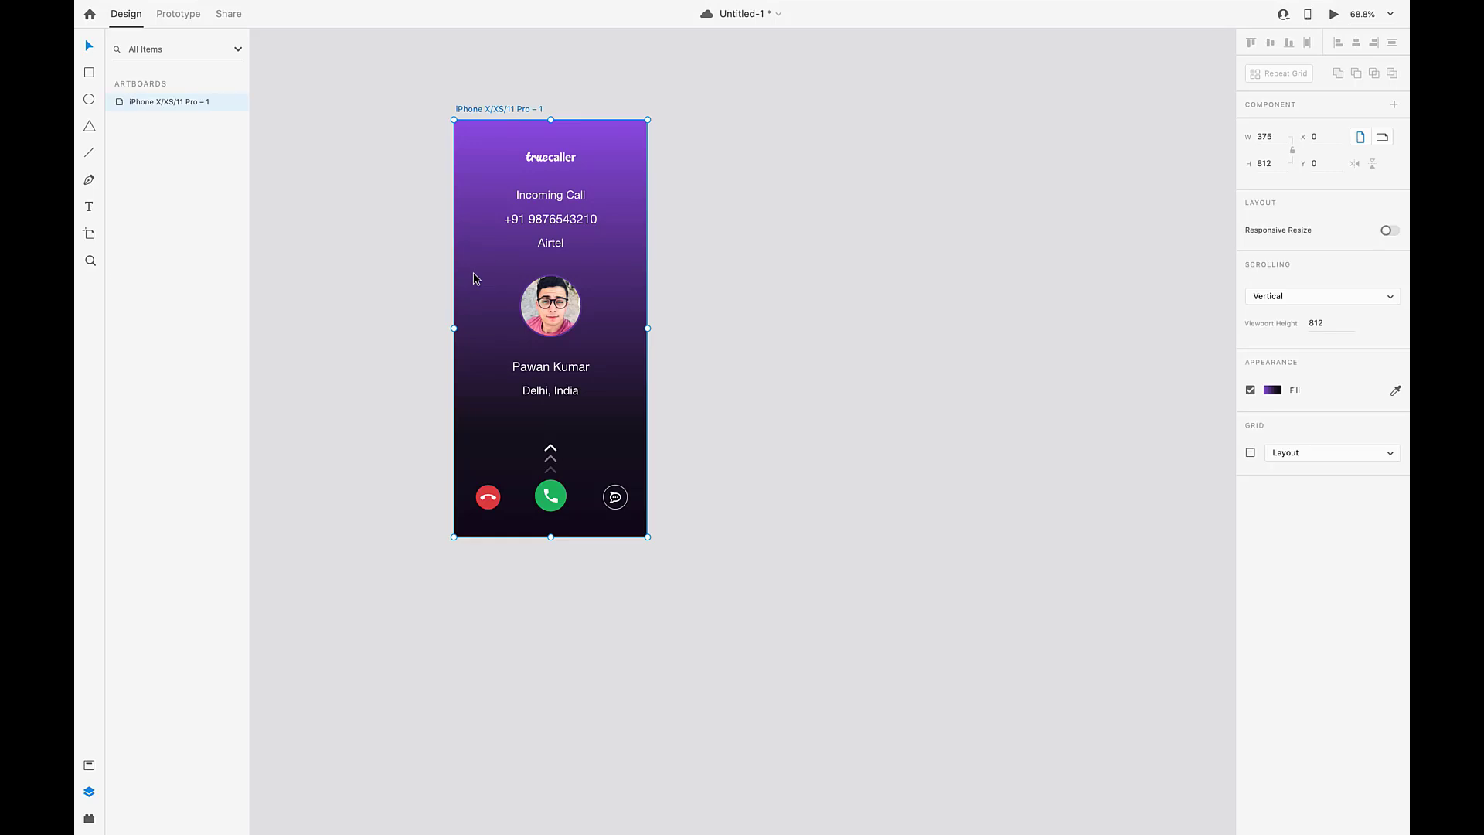
{"action": "key", "text": "ctrl+z"}
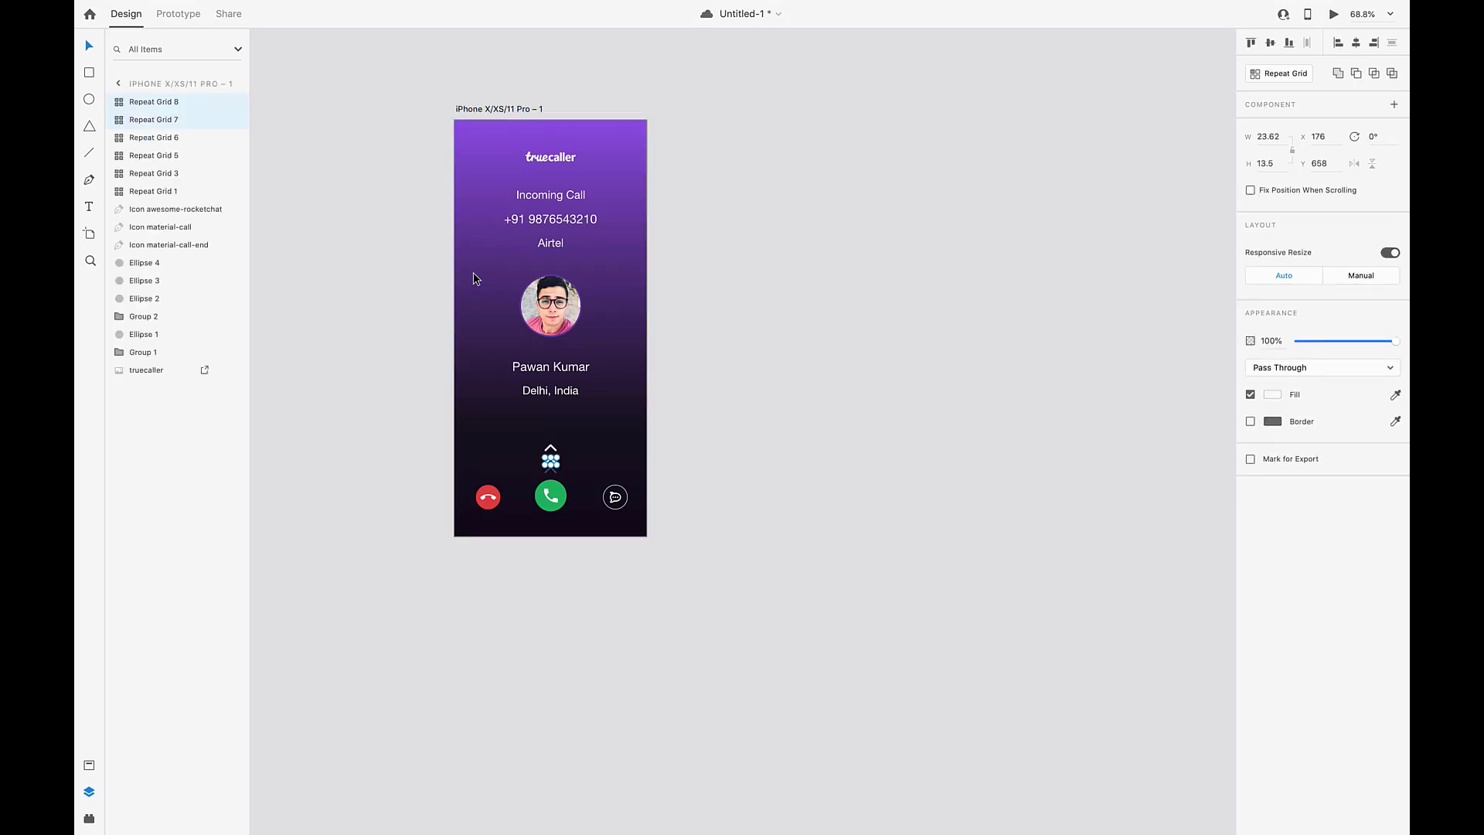
{"action": "left_click", "coordinate": [476, 229]}
{"action": "key", "text": "Escape"}
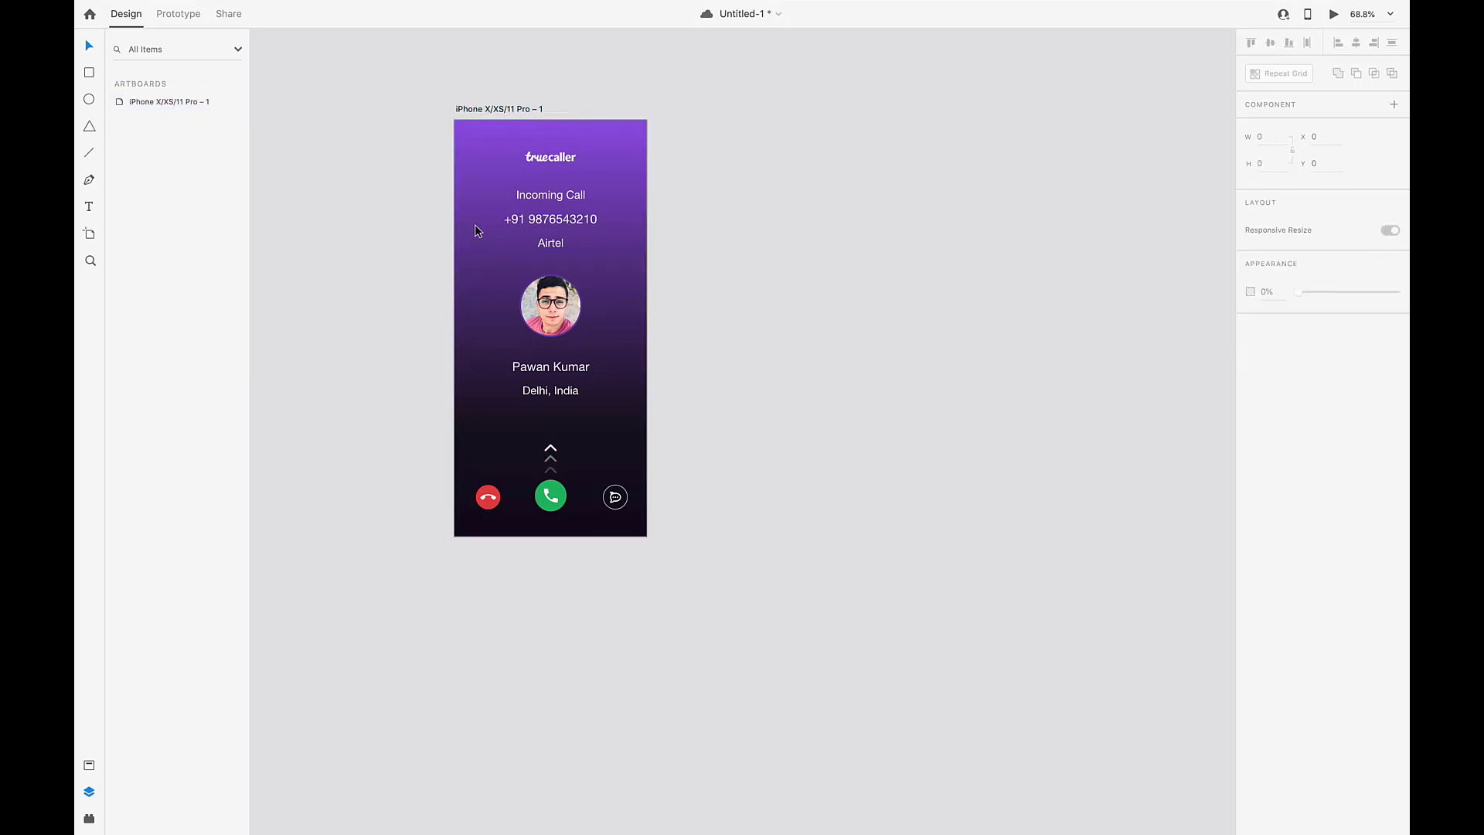
Group all the fading arrows above the green call button into one object
{"action": "left_click_drag", "start_coordinate": [528, 430], "coordinate": [562, 470]}
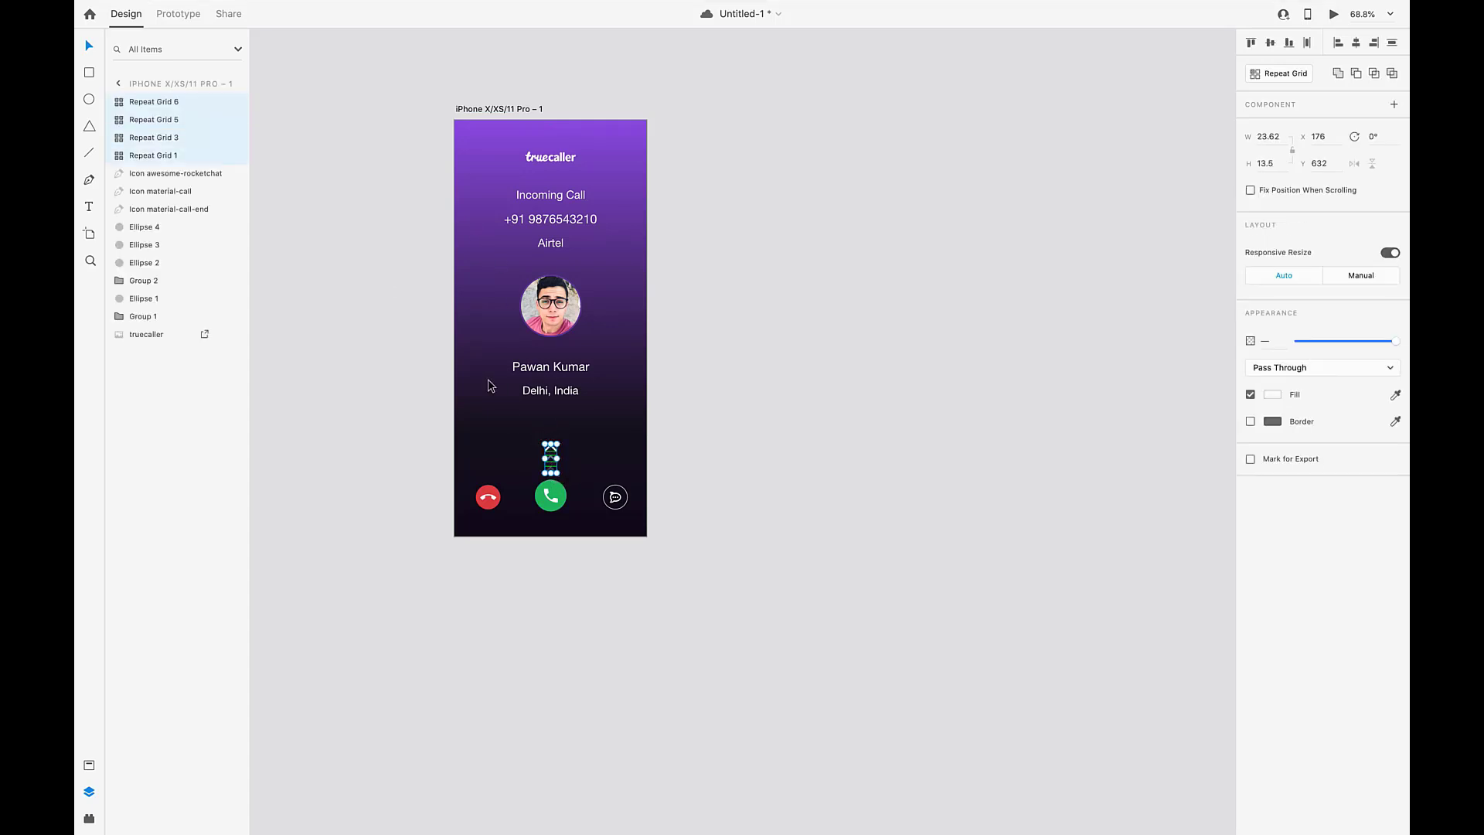
{"action": "key", "text": "ctrl+g"}
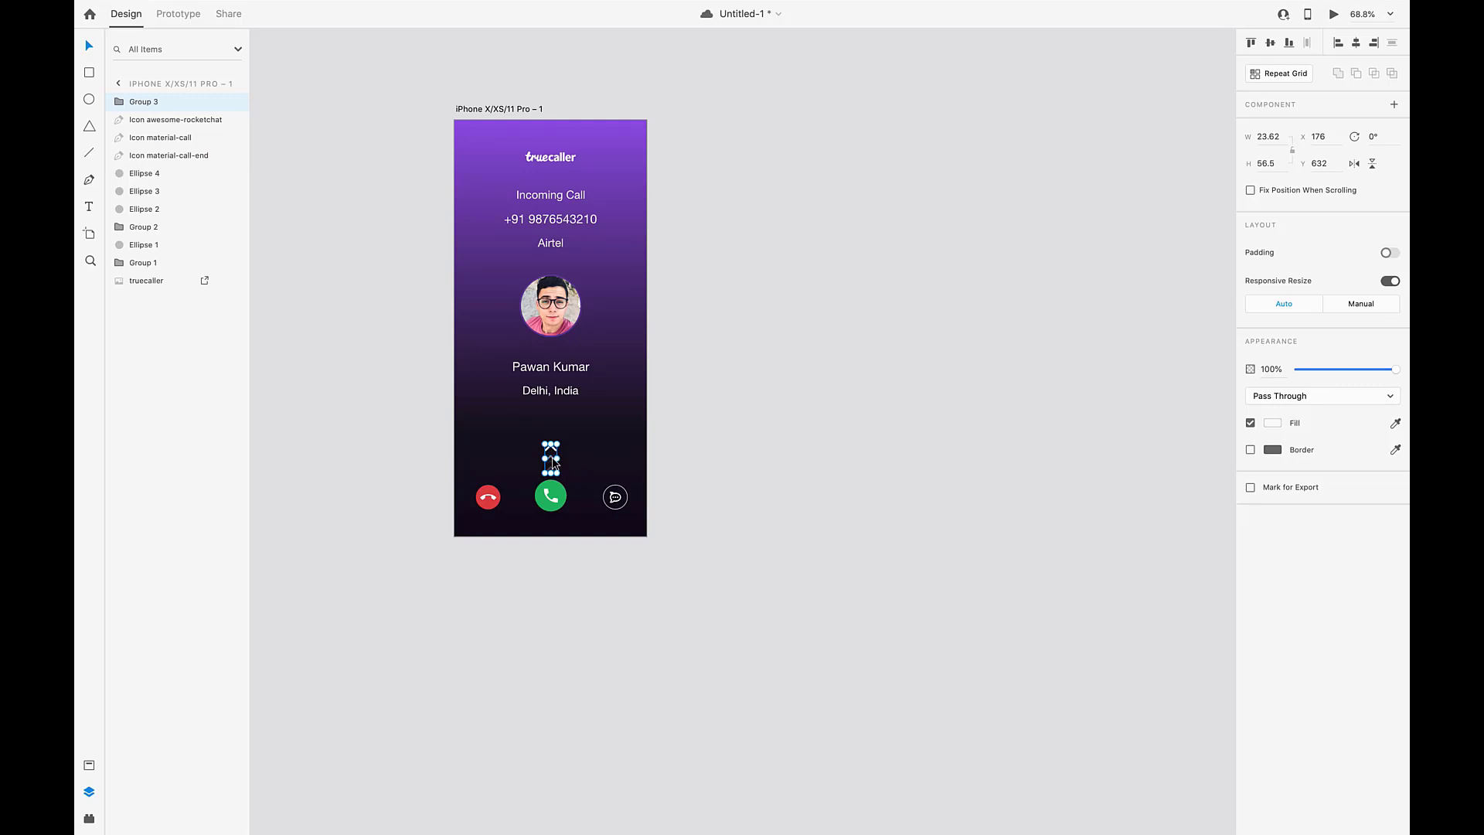
Move the group of fading arrows slightly higher above the green call button, to Y 621
{"action": "scroll", "coordinate": [551, 457], "scroll_direction": "up", "scroll_amount": 5}
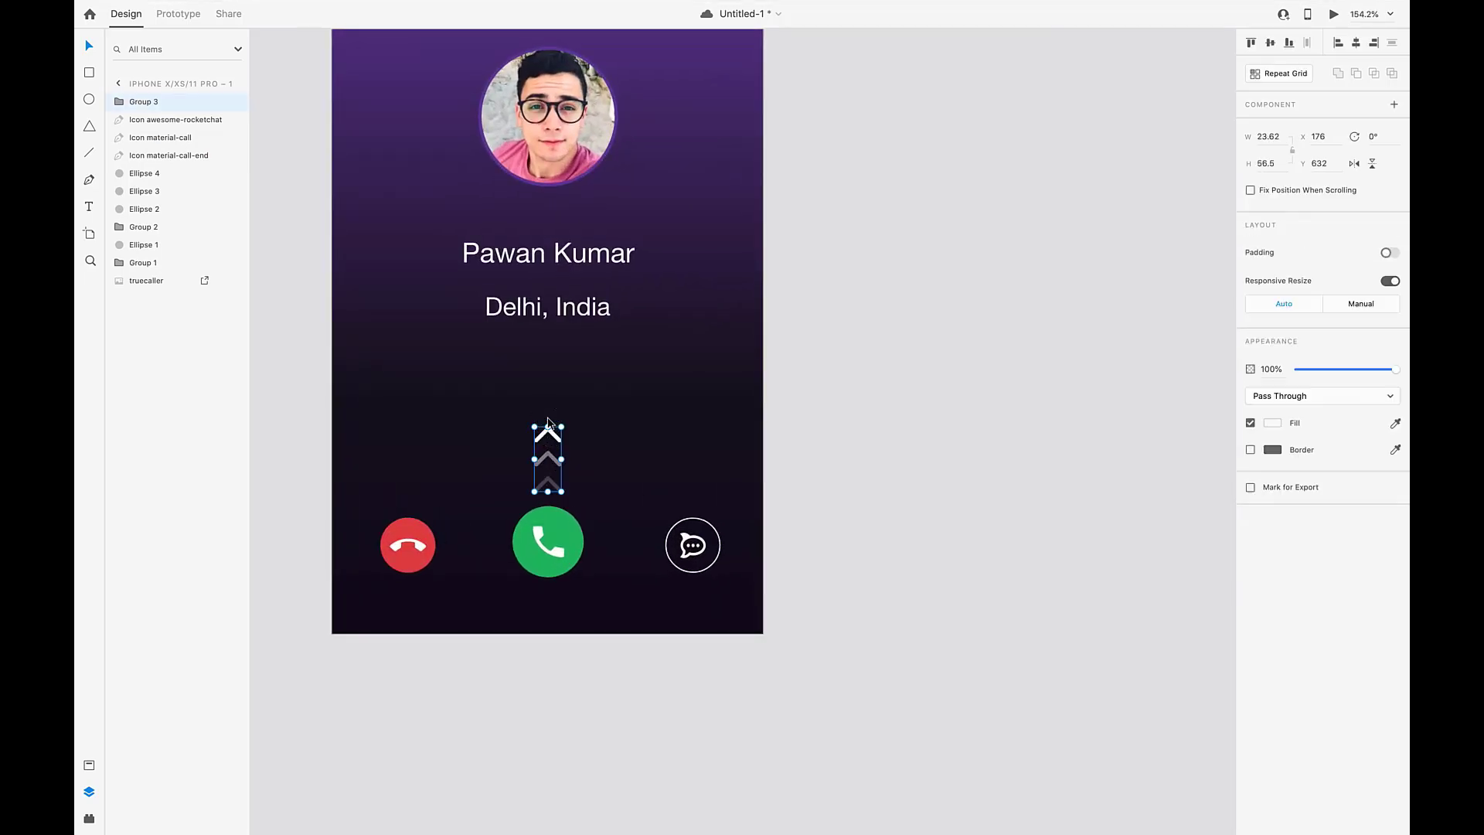
{"action": "left_click", "coordinate": [547, 465]}
{"action": "left_click", "coordinate": [548, 457]}
{"action": "left_click_drag", "start_coordinate": [548, 445], "coordinate": [547, 438]}
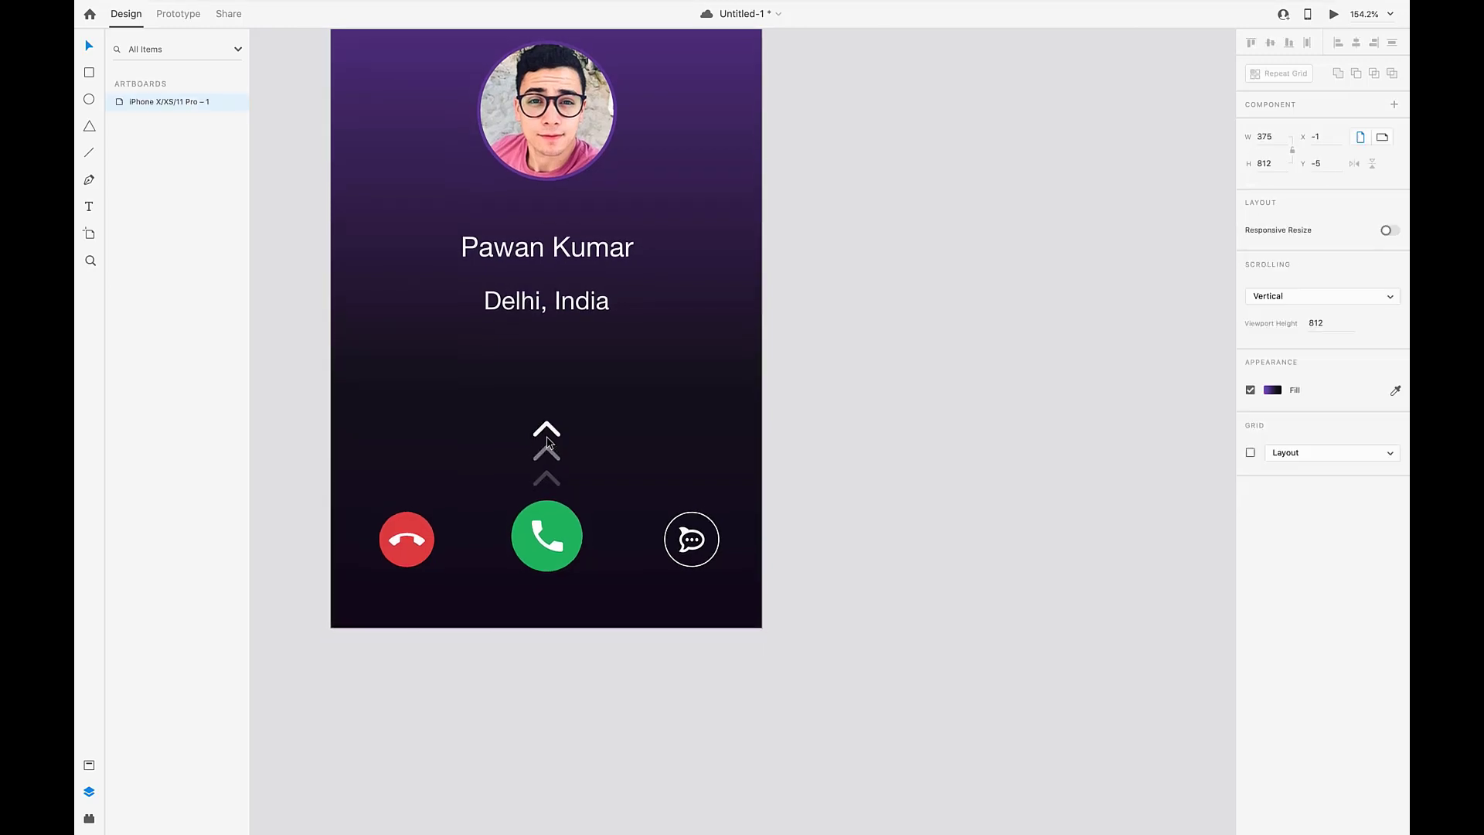
{"action": "left_click", "coordinate": [546, 438]}
{"action": "left_click", "coordinate": [548, 425]}
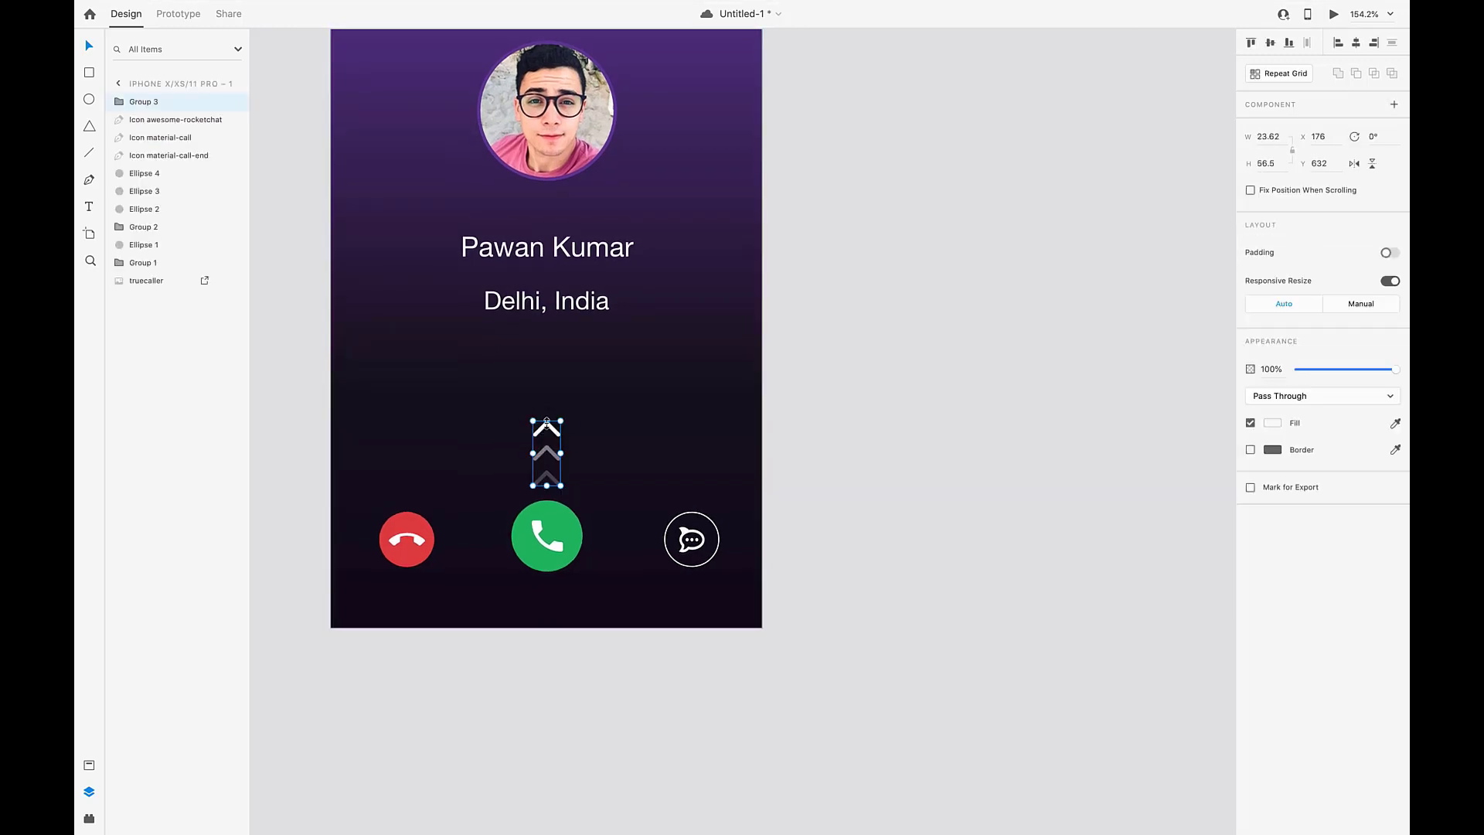
{"action": "left_click", "coordinate": [548, 428]}
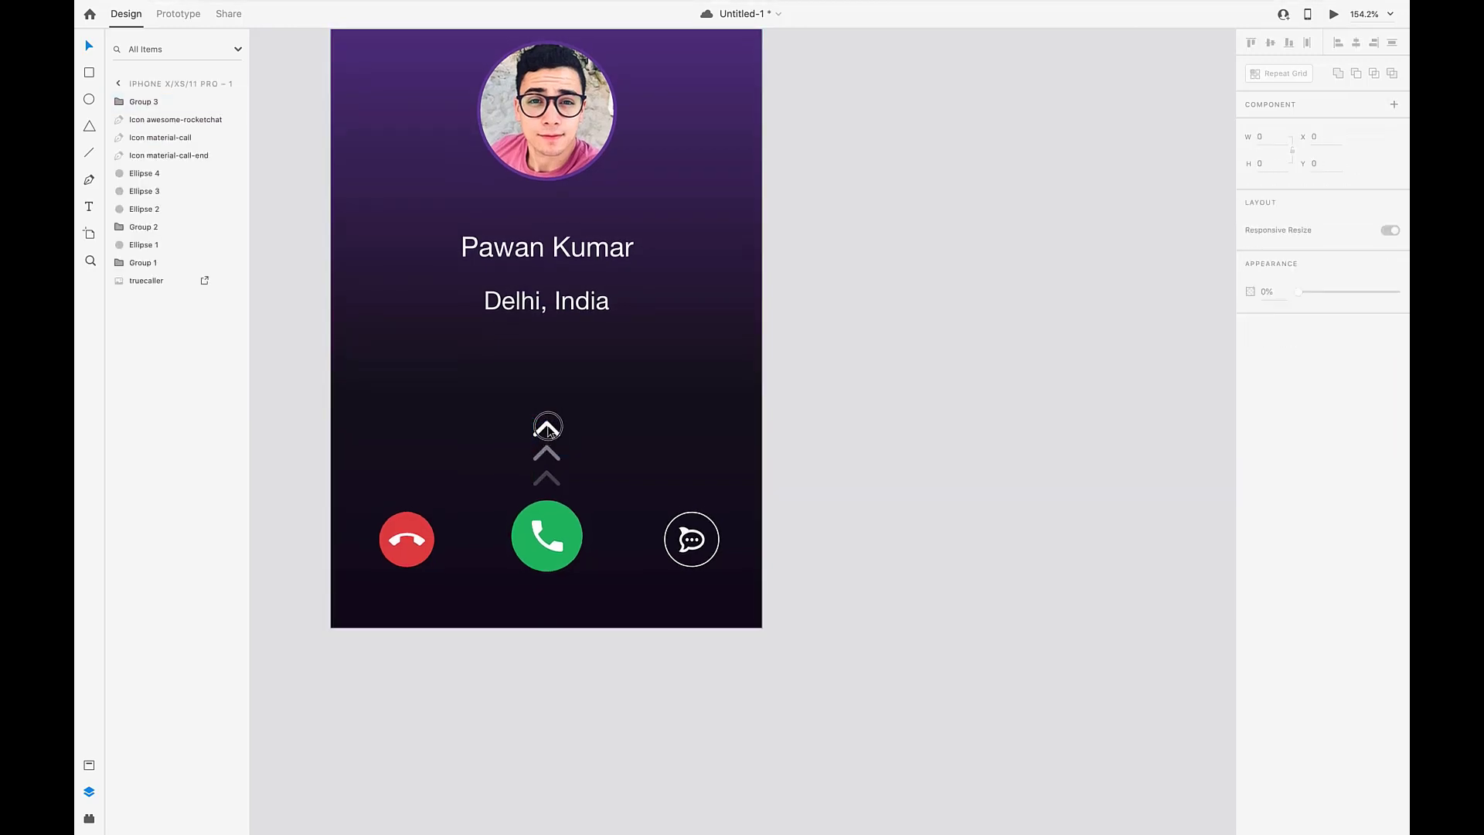
{"action": "left_click", "coordinate": [547, 425]}
{"action": "left_click", "coordinate": [548, 419]}
{"action": "left_click", "coordinate": [547, 425]}
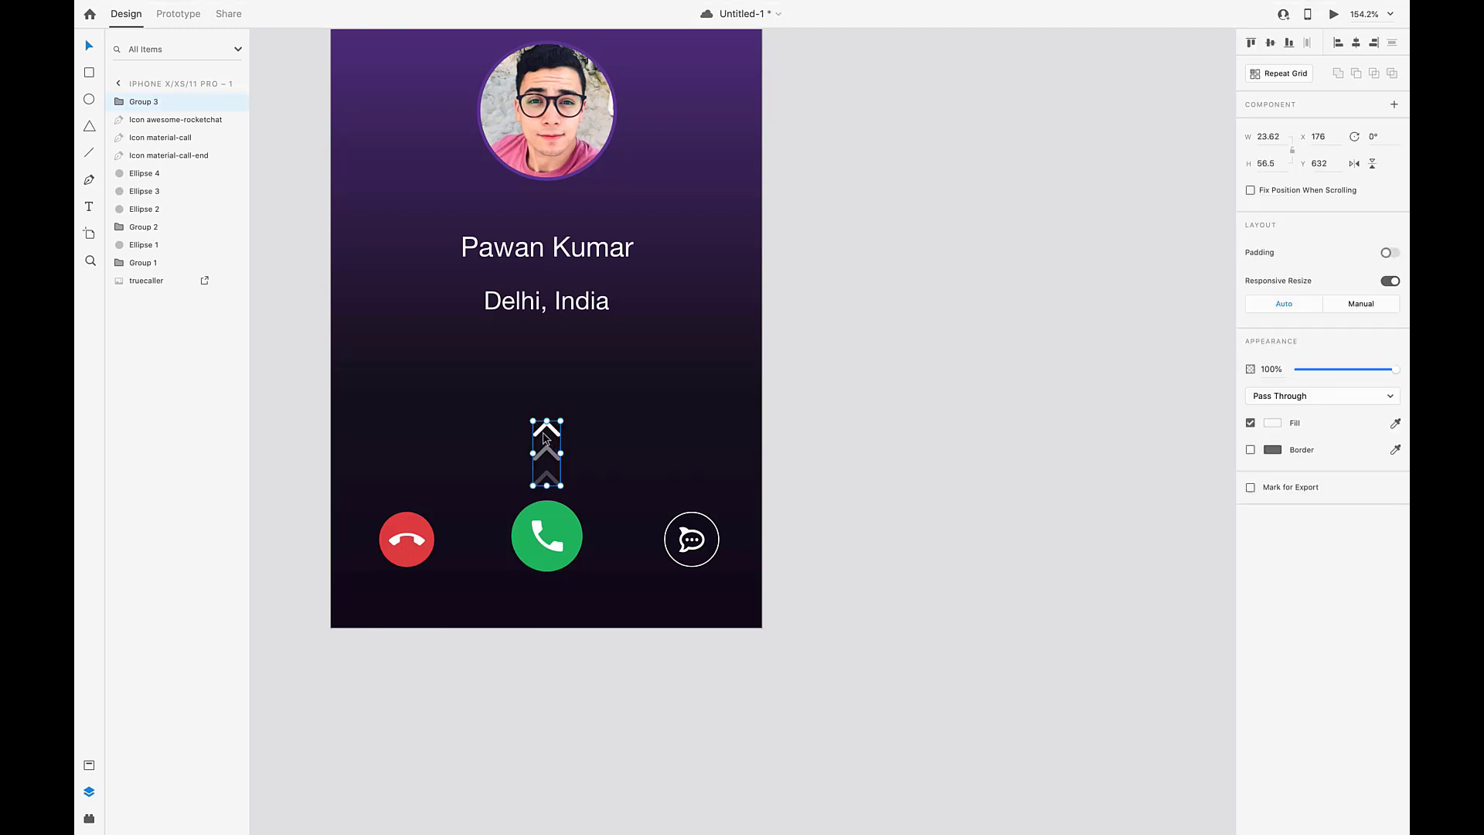
{"action": "left_click", "coordinate": [537, 426]}
{"action": "left_click", "coordinate": [538, 428]}
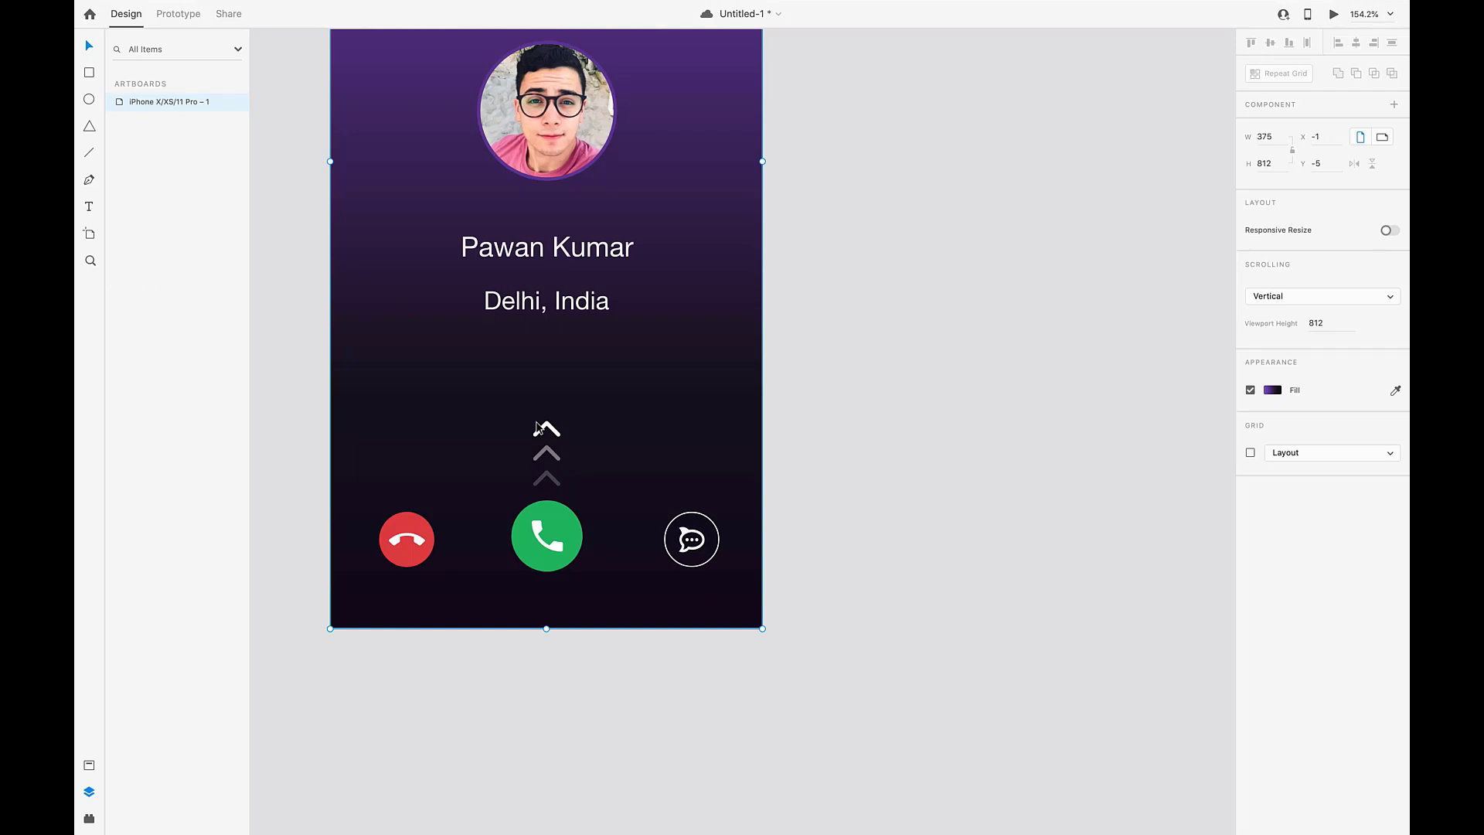
{"action": "left_click", "coordinate": [546, 427]}
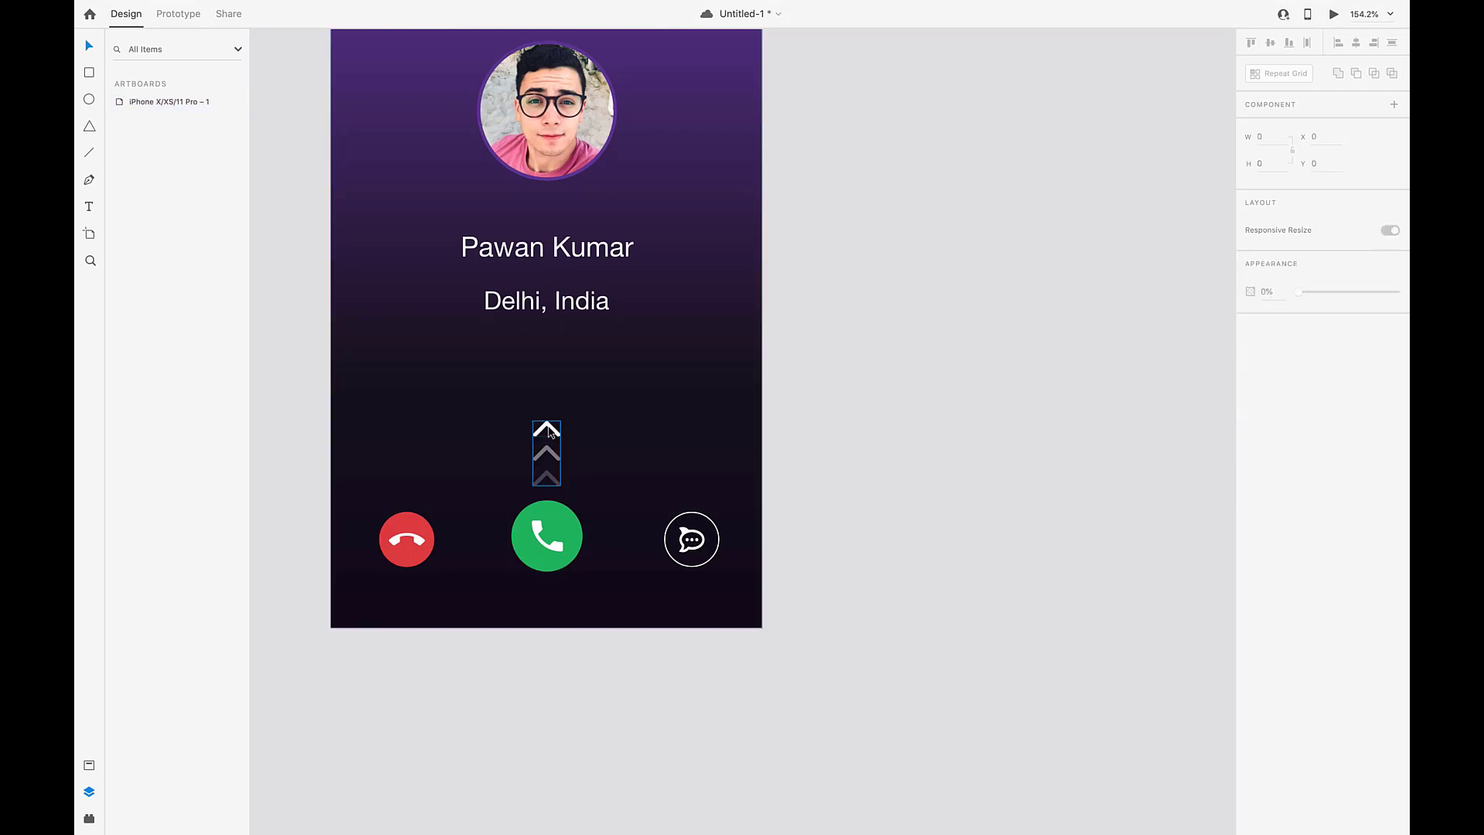
{"action": "left_click", "coordinate": [547, 427]}
{"action": "left_click", "coordinate": [546, 427]}
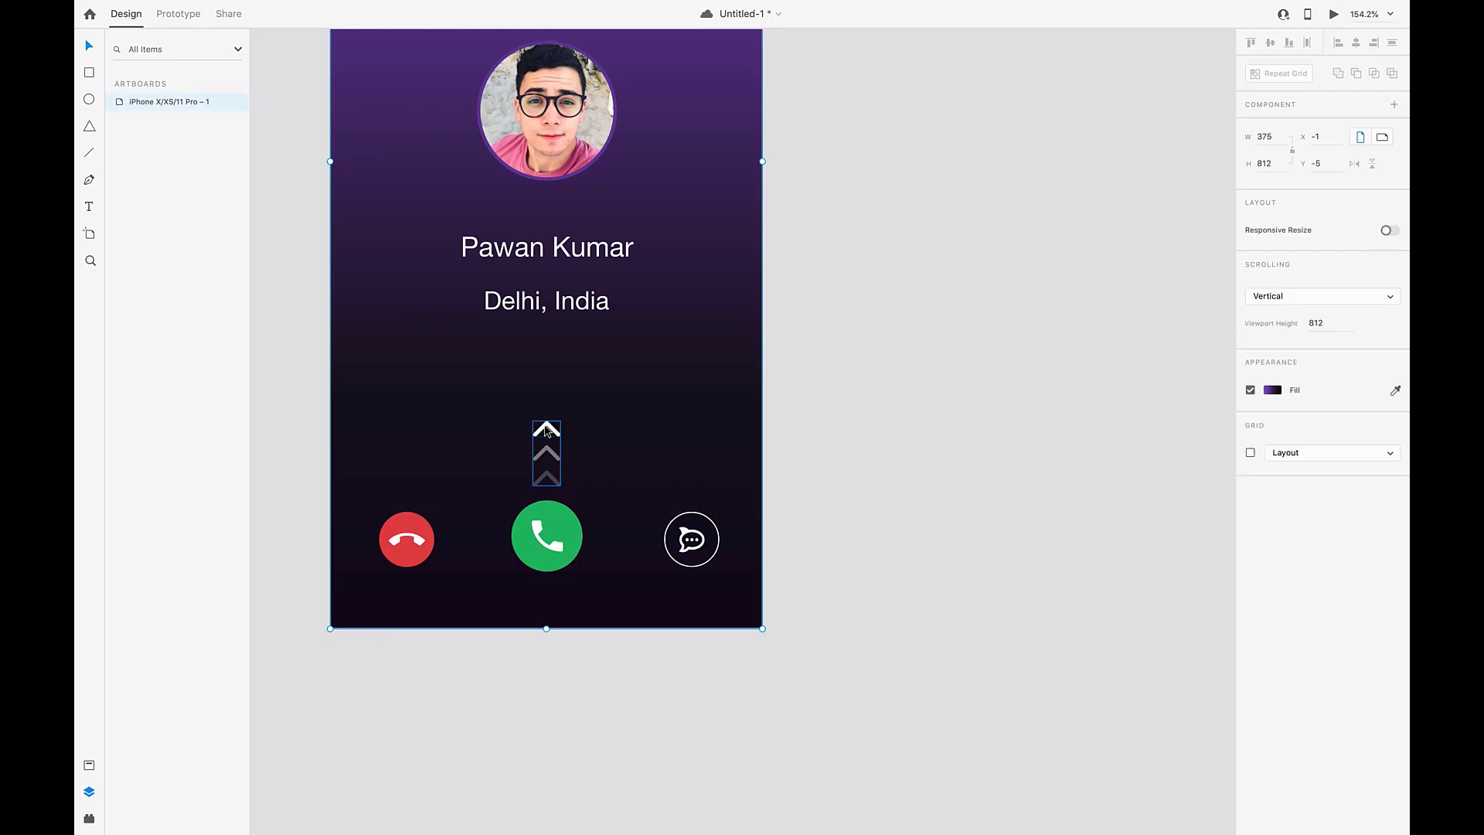
{"action": "left_click_drag", "start_coordinate": [547, 426], "coordinate": [545, 417]}
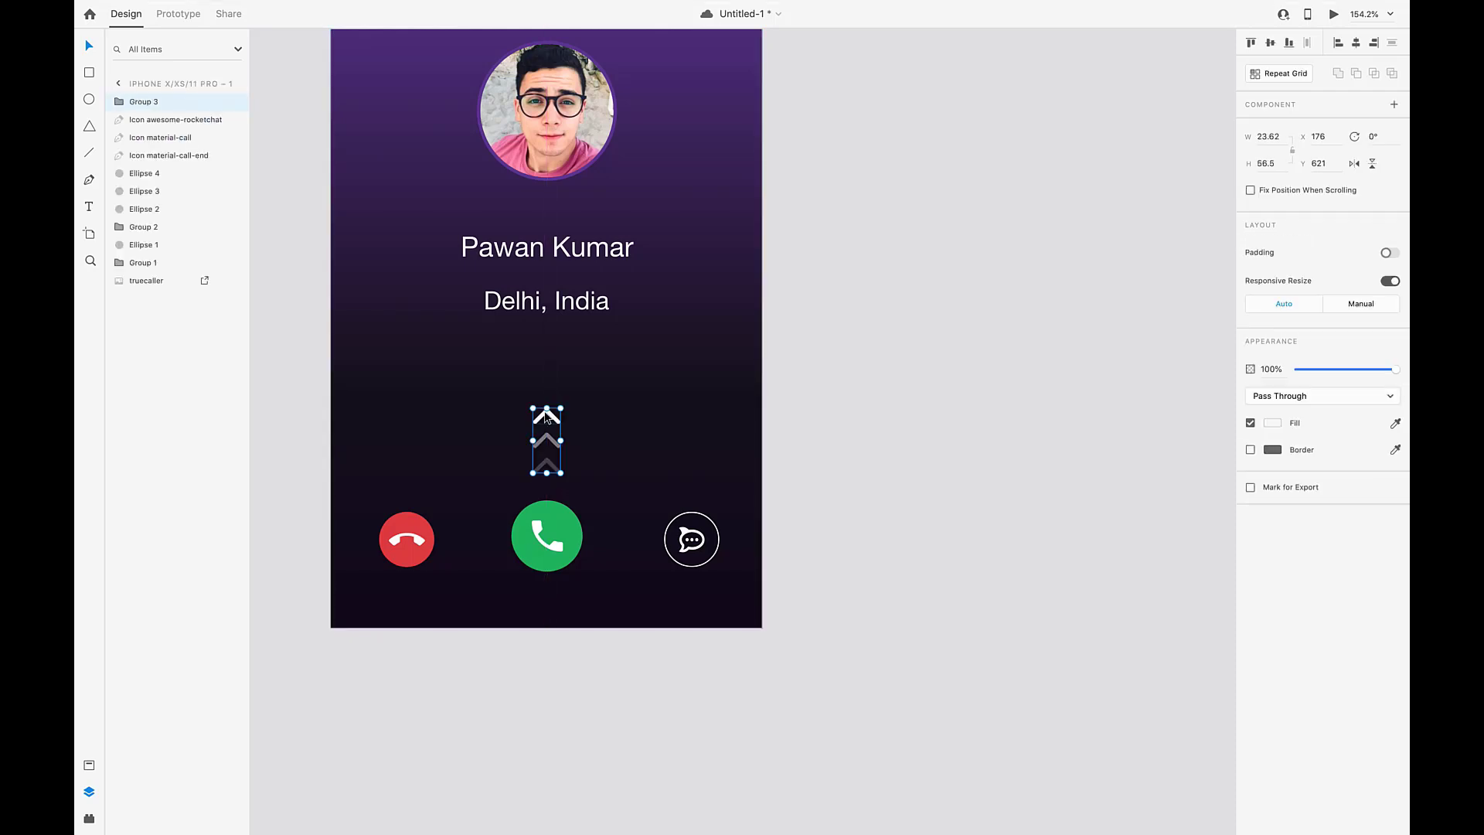
Duplicate the incoming-call artboard three times to make a row of four identical screens
{"action": "scroll", "coordinate": [475, 424], "scroll_direction": "down", "scroll_amount": 5}
{"action": "scroll", "coordinate": [476, 425], "scroll_direction": "up", "scroll_amount": 2}
{"action": "left_click", "coordinate": [417, 315]}
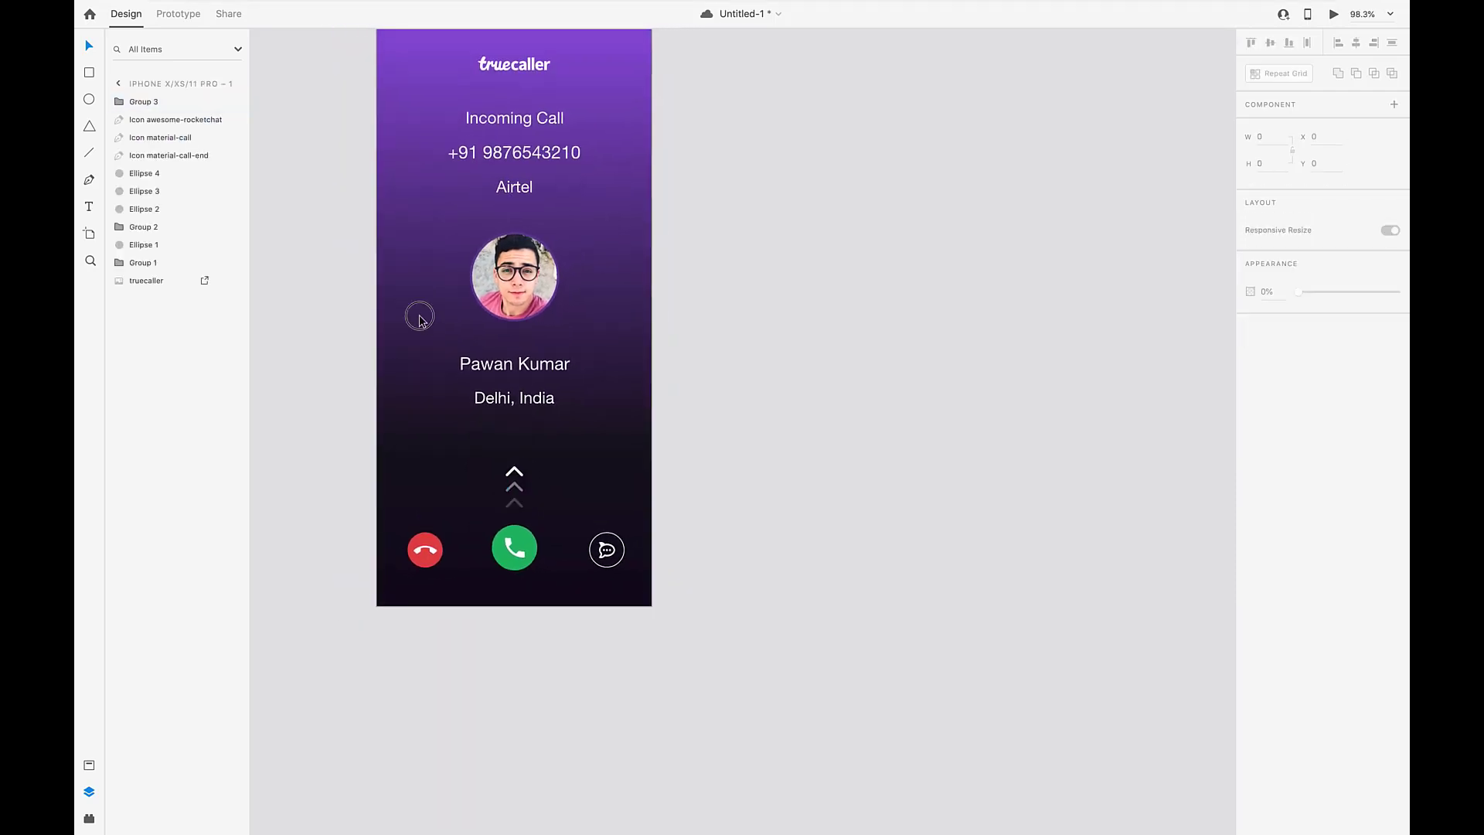
{"action": "left_click", "coordinate": [422, 320]}
{"action": "key", "text": "ctrl+d"}
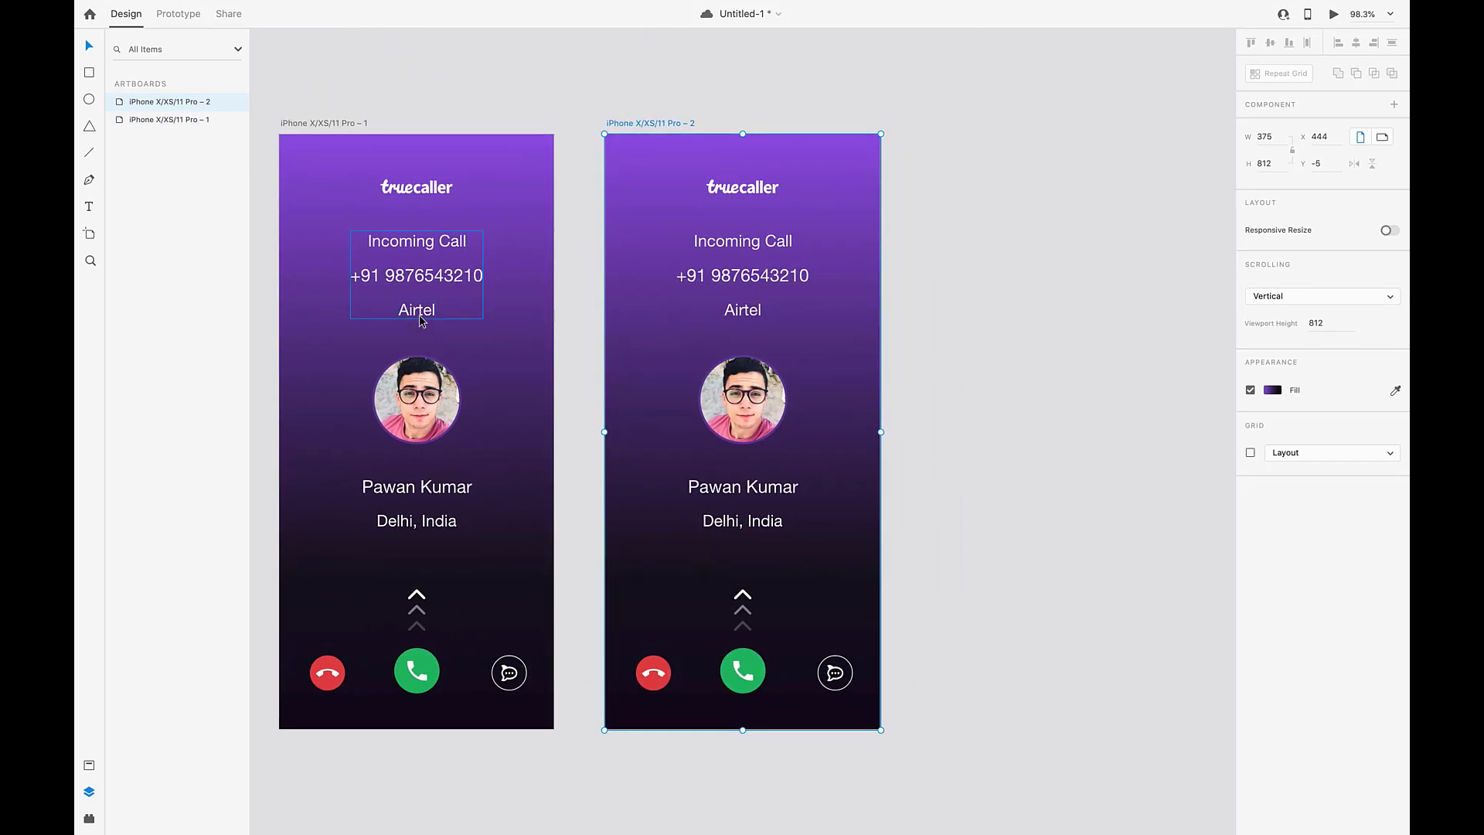
{"action": "key", "text": "ctrl+d"}
{"action": "key", "text": "ctrl+d"}
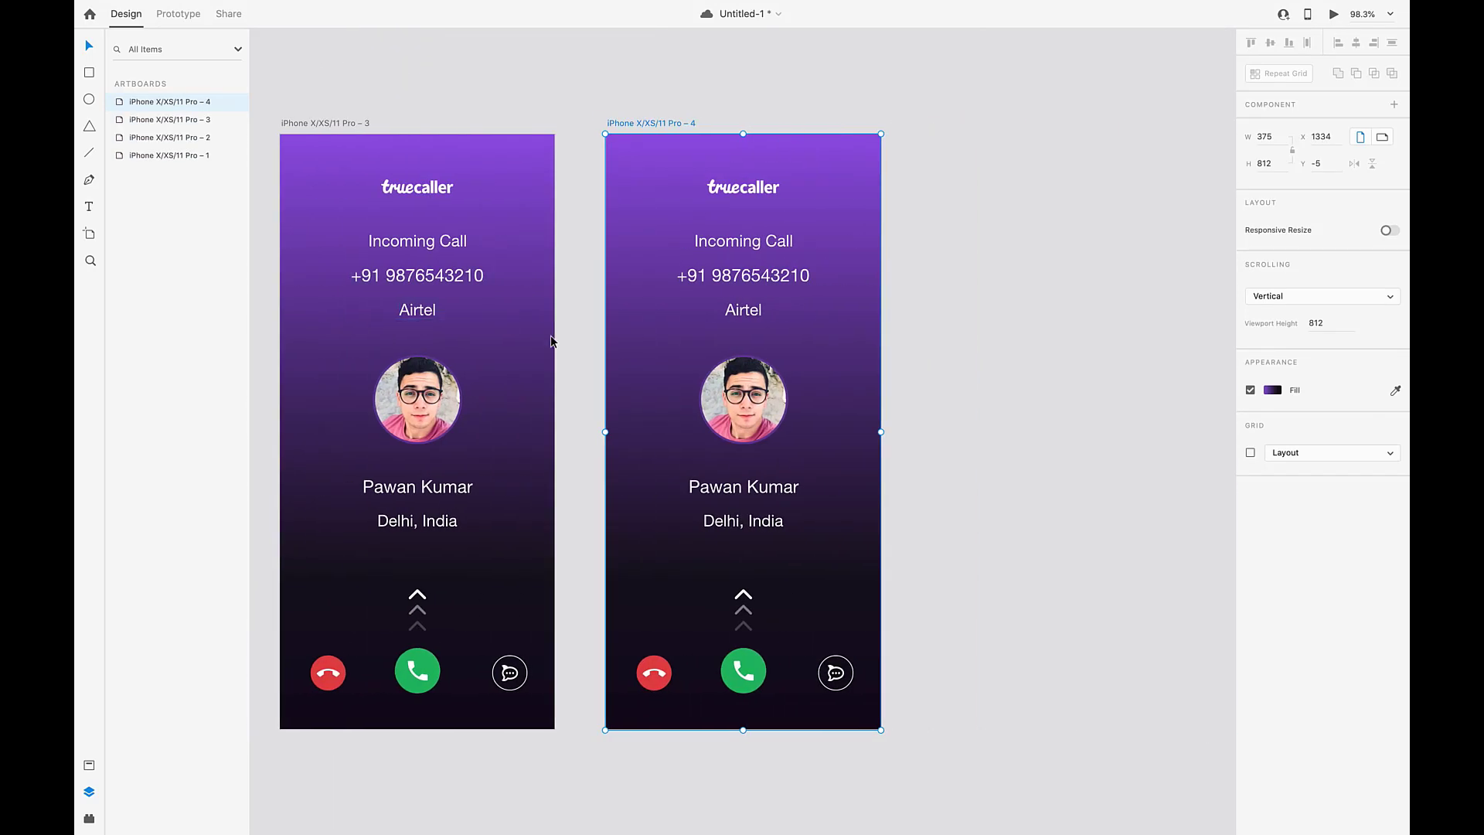
Delete the whole arrow group from the first artboard, iPhone X/XS/11 Pro – 1
{"action": "scroll", "coordinate": [554, 341], "scroll_direction": "down", "scroll_amount": 4}
{"action": "scroll", "coordinate": [554, 341], "scroll_direction": "up", "scroll_amount": 5}
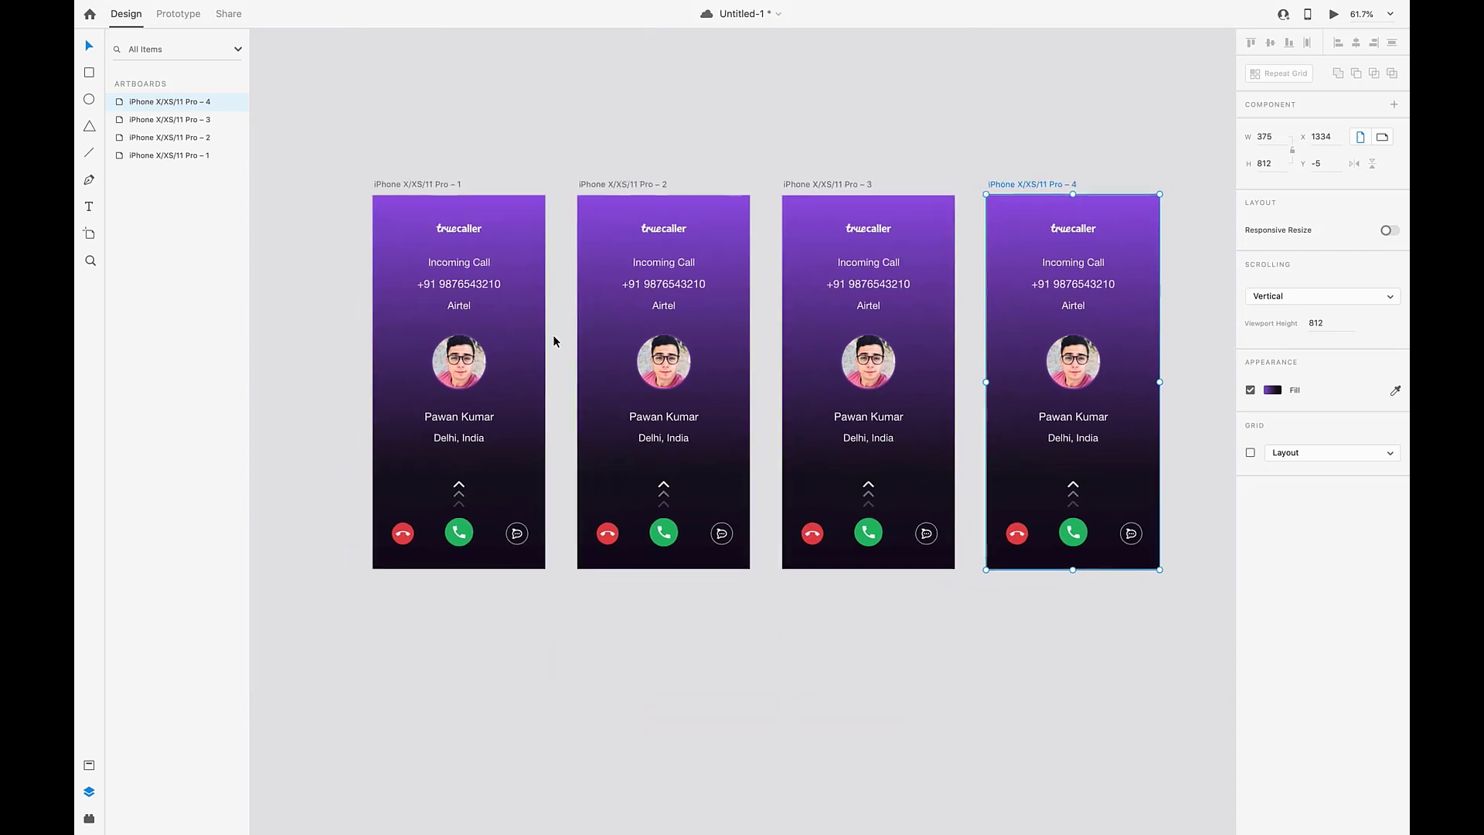
{"action": "scroll", "coordinate": [553, 341], "scroll_direction": "down", "scroll_amount": 3}
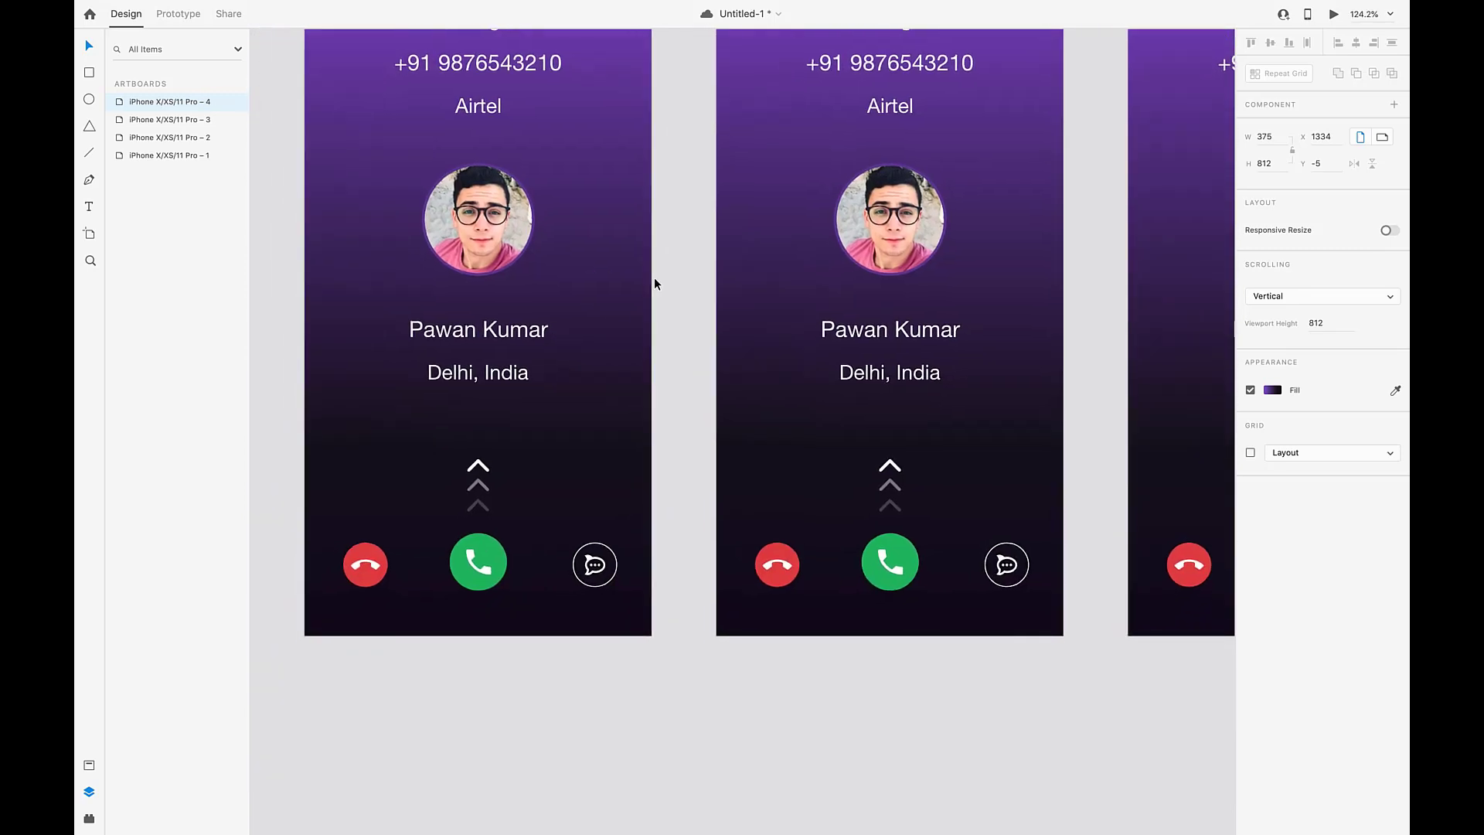
{"action": "left_click", "coordinate": [466, 463]}
{"action": "left_click_drag", "start_coordinate": [507, 500], "coordinate": [516, 520]}
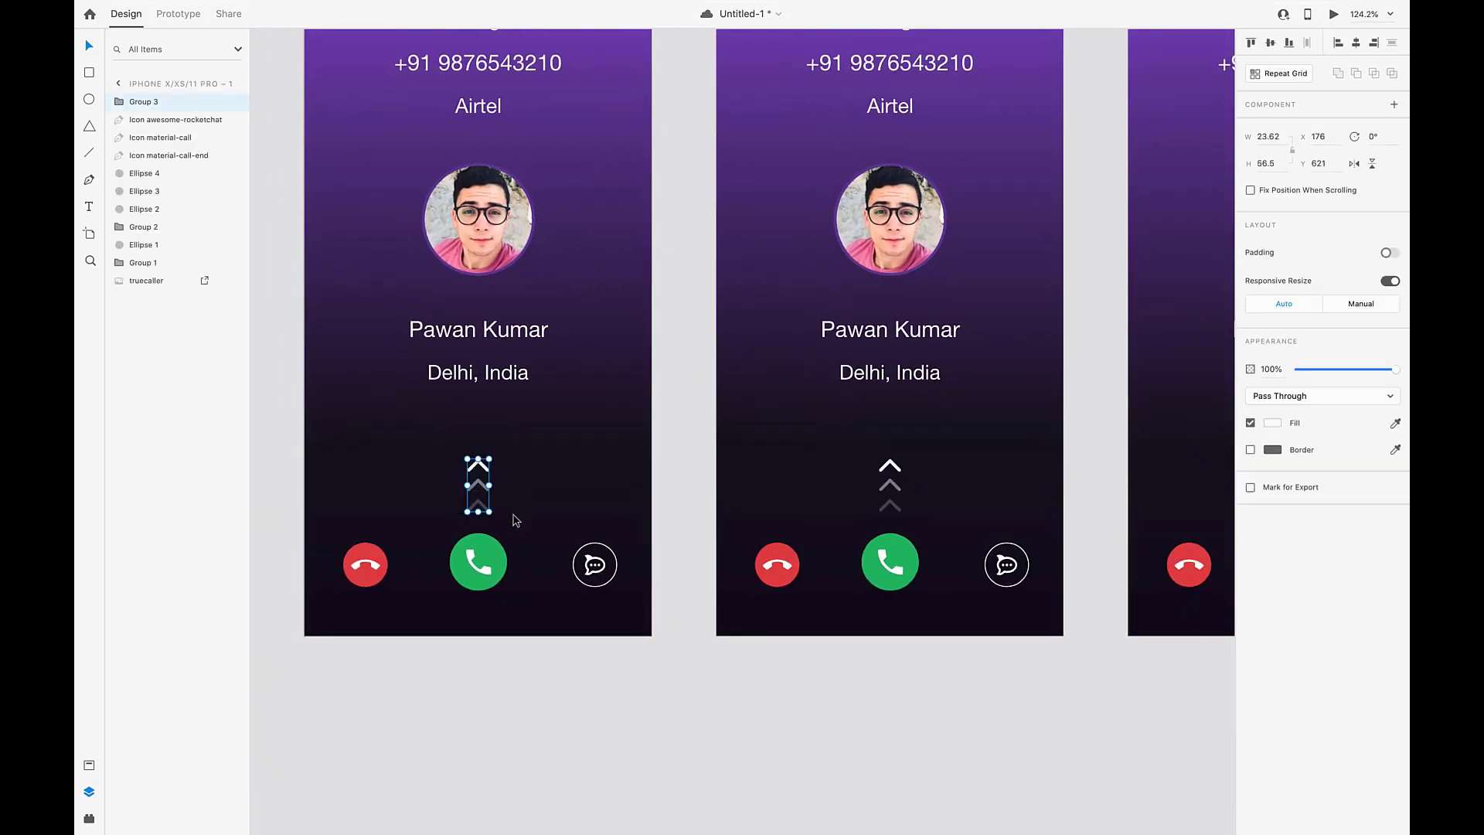
{"action": "key", "text": "Delete"}
Delete the top and middle arrows inside the second artboard's arrow group, keeping only the lowest, faintest arrow
{"action": "scroll", "coordinate": [514, 514], "scroll_direction": "right", "scroll_amount": 5}
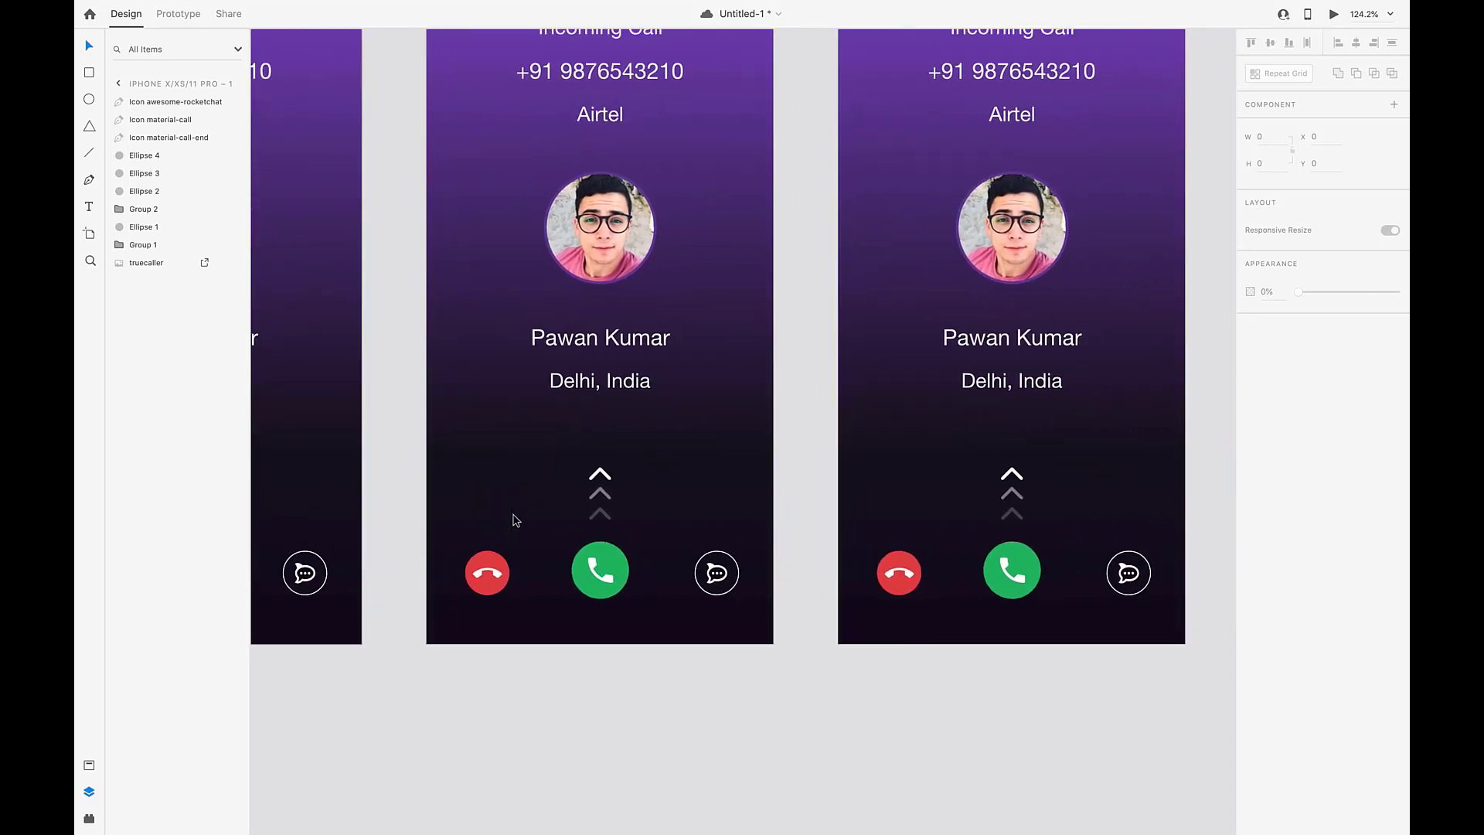
{"action": "left_click_drag", "start_coordinate": [572, 469], "coordinate": [632, 500]}
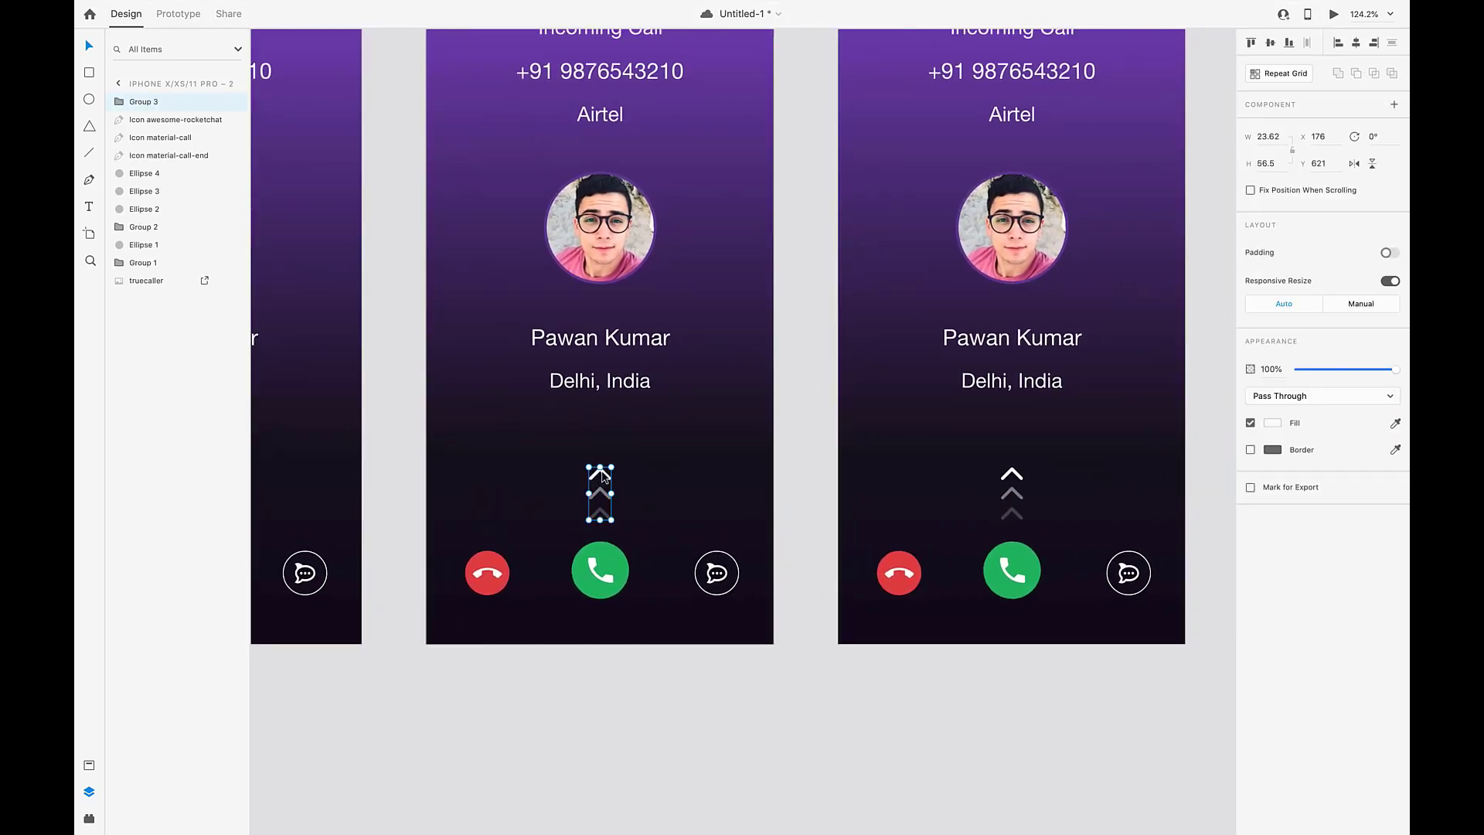
{"action": "double_click", "coordinate": [604, 476]}
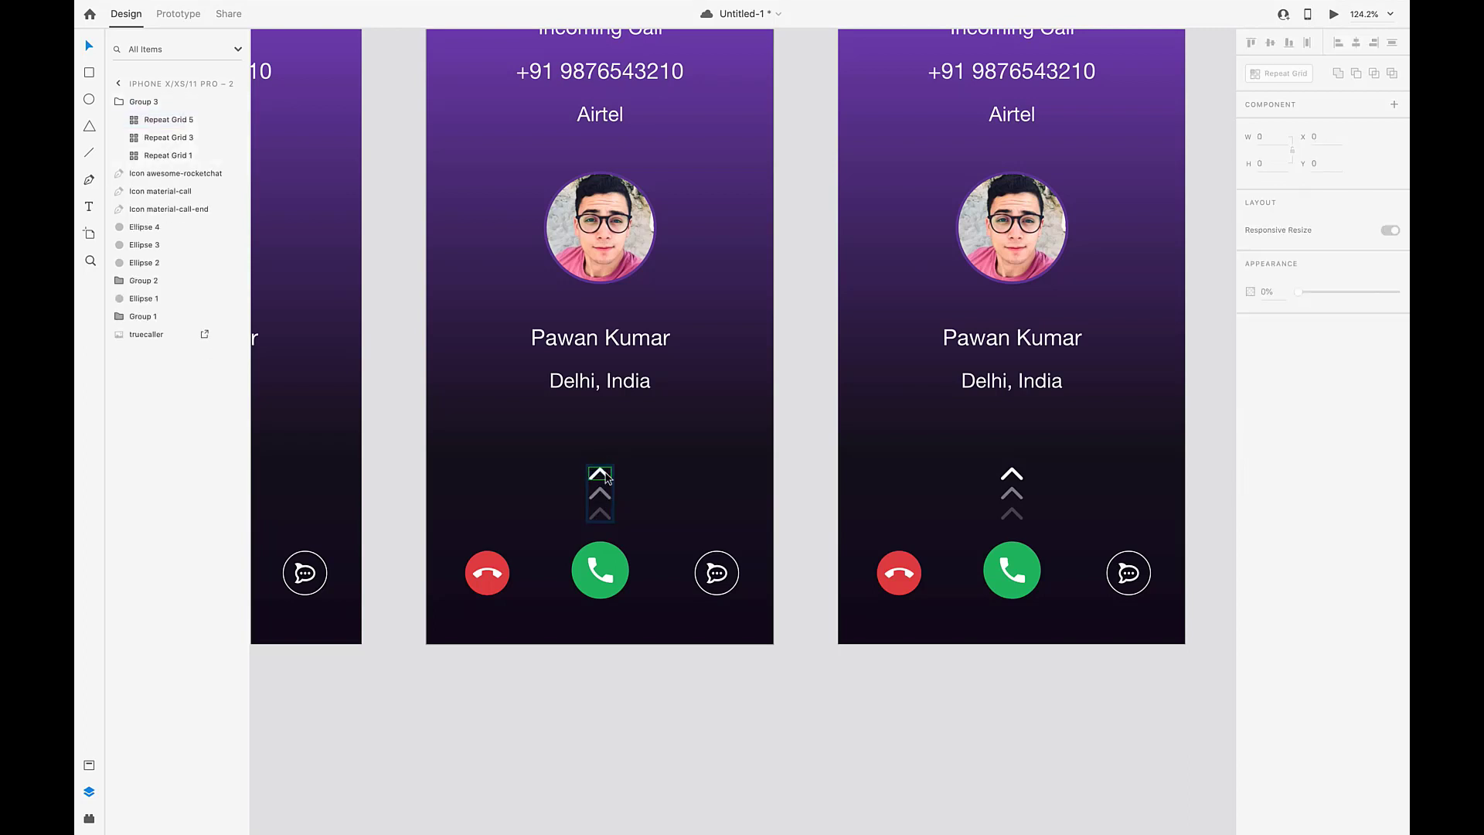
{"action": "key", "text": "ctrl+z"}
{"action": "key", "text": "Delete"}
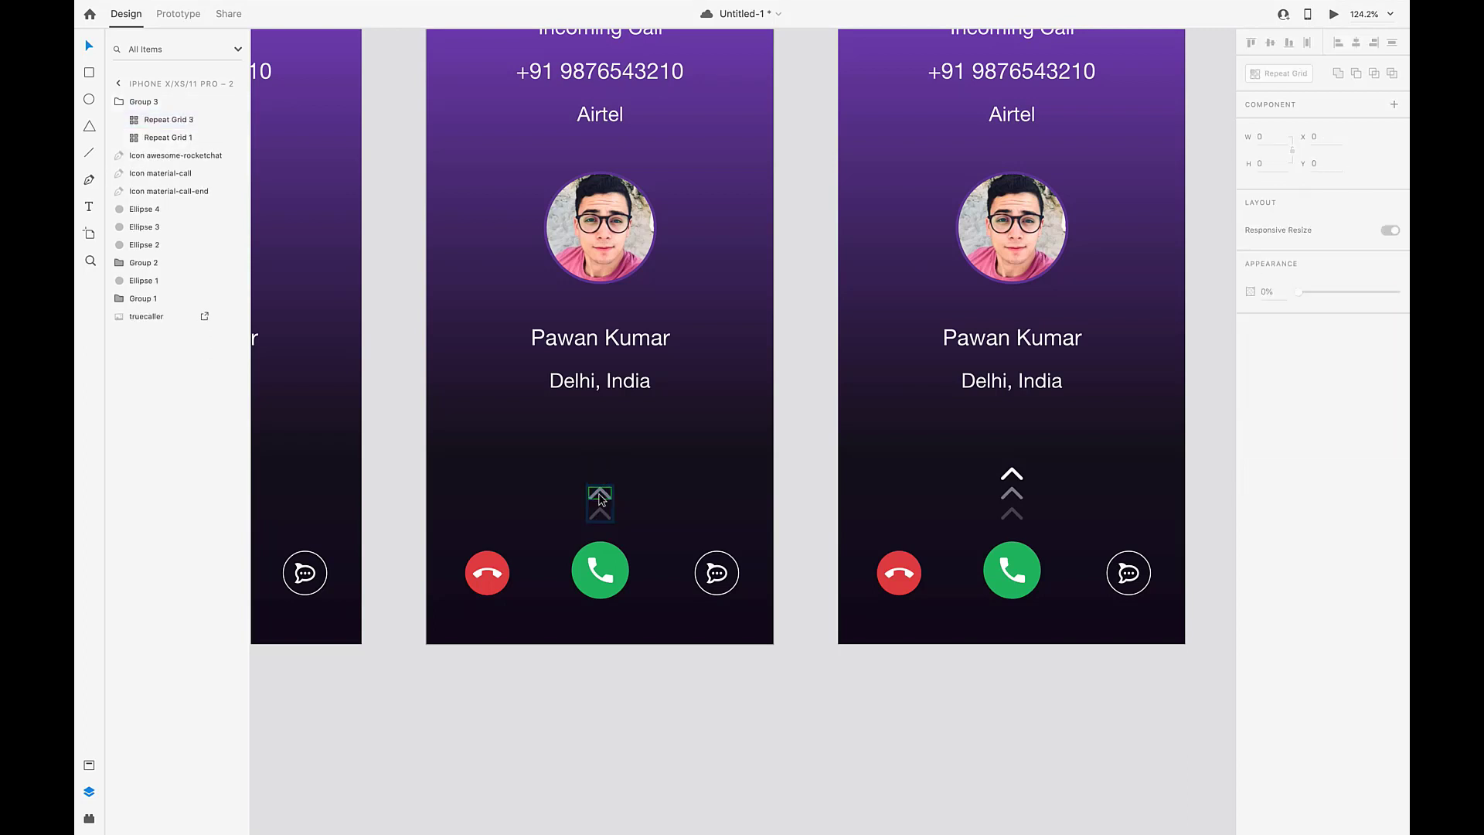
{"action": "left_click", "coordinate": [600, 495]}
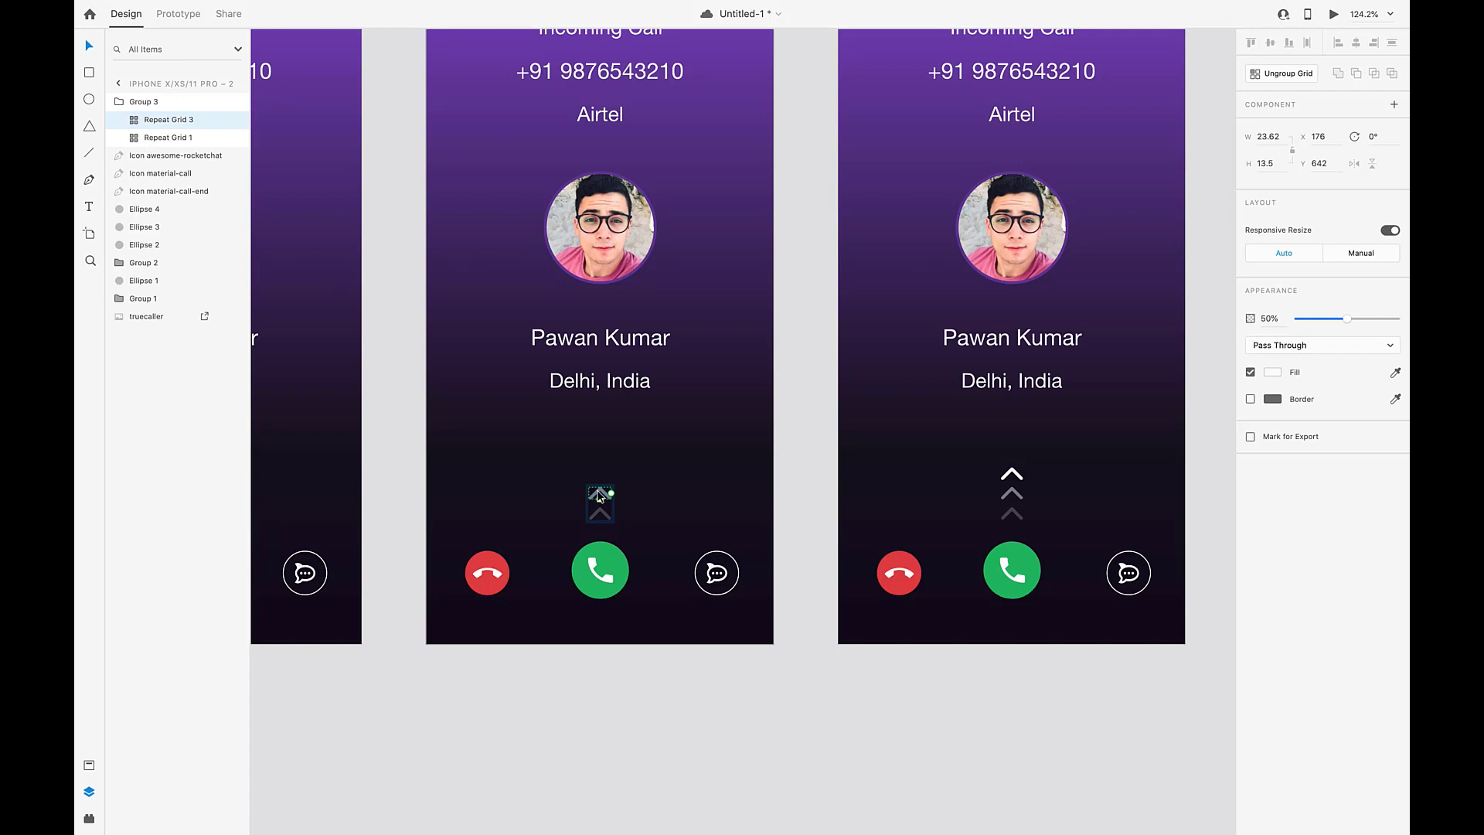
{"action": "key", "text": "Delete"}
Delete the top arrow inside the third artboard's arrow group, keeping the middle and lowest arrows
{"action": "scroll", "coordinate": [600, 497], "scroll_direction": "down", "scroll_amount": 5}
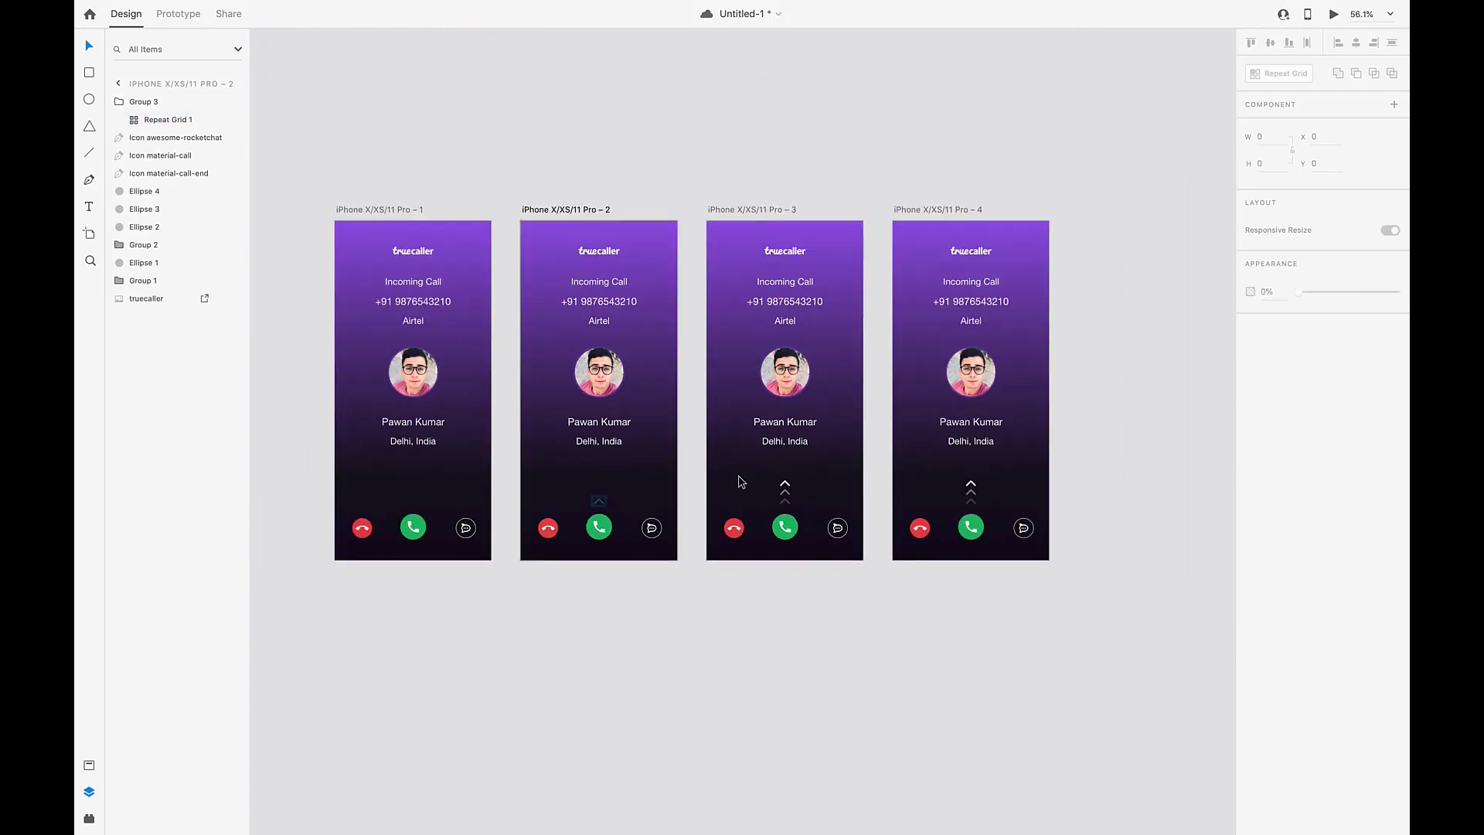
{"action": "scroll", "coordinate": [739, 482], "scroll_direction": "up", "scroll_amount": 10}
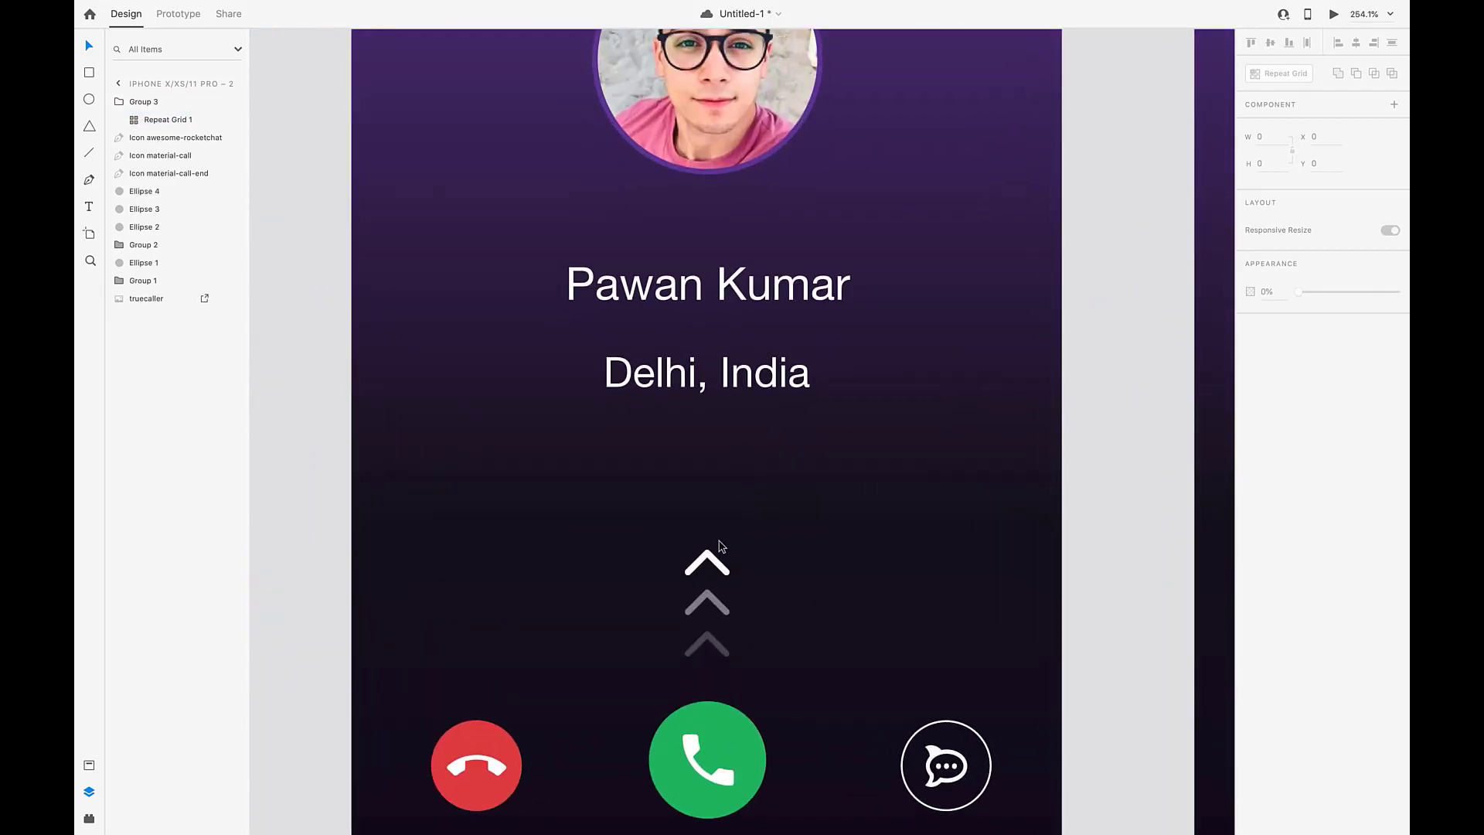
{"action": "left_click", "coordinate": [704, 560]}
{"action": "double_click", "coordinate": [704, 560]}
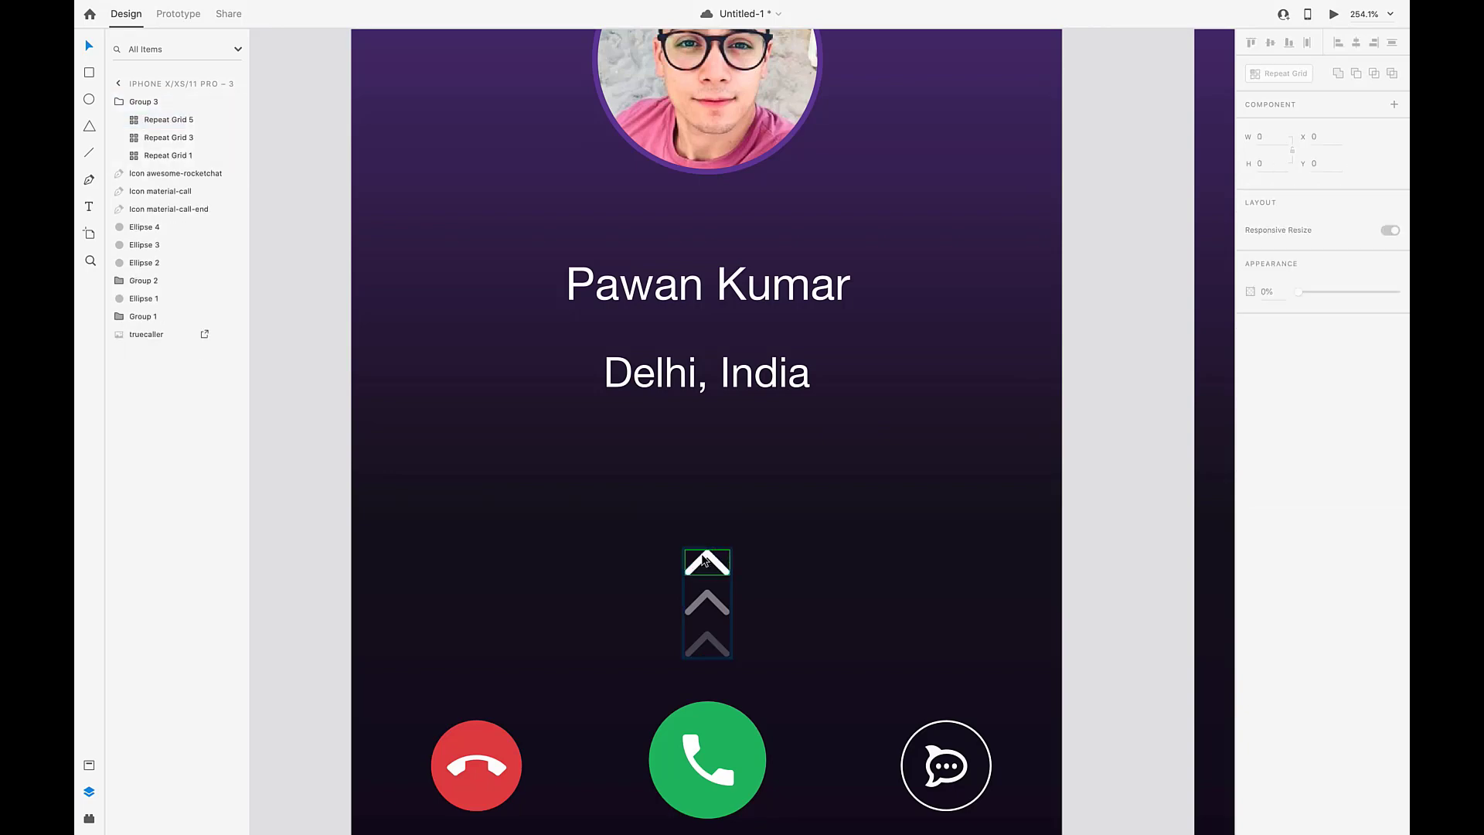
{"action": "scroll", "coordinate": [704, 559], "scroll_direction": "down", "scroll_amount": 7}
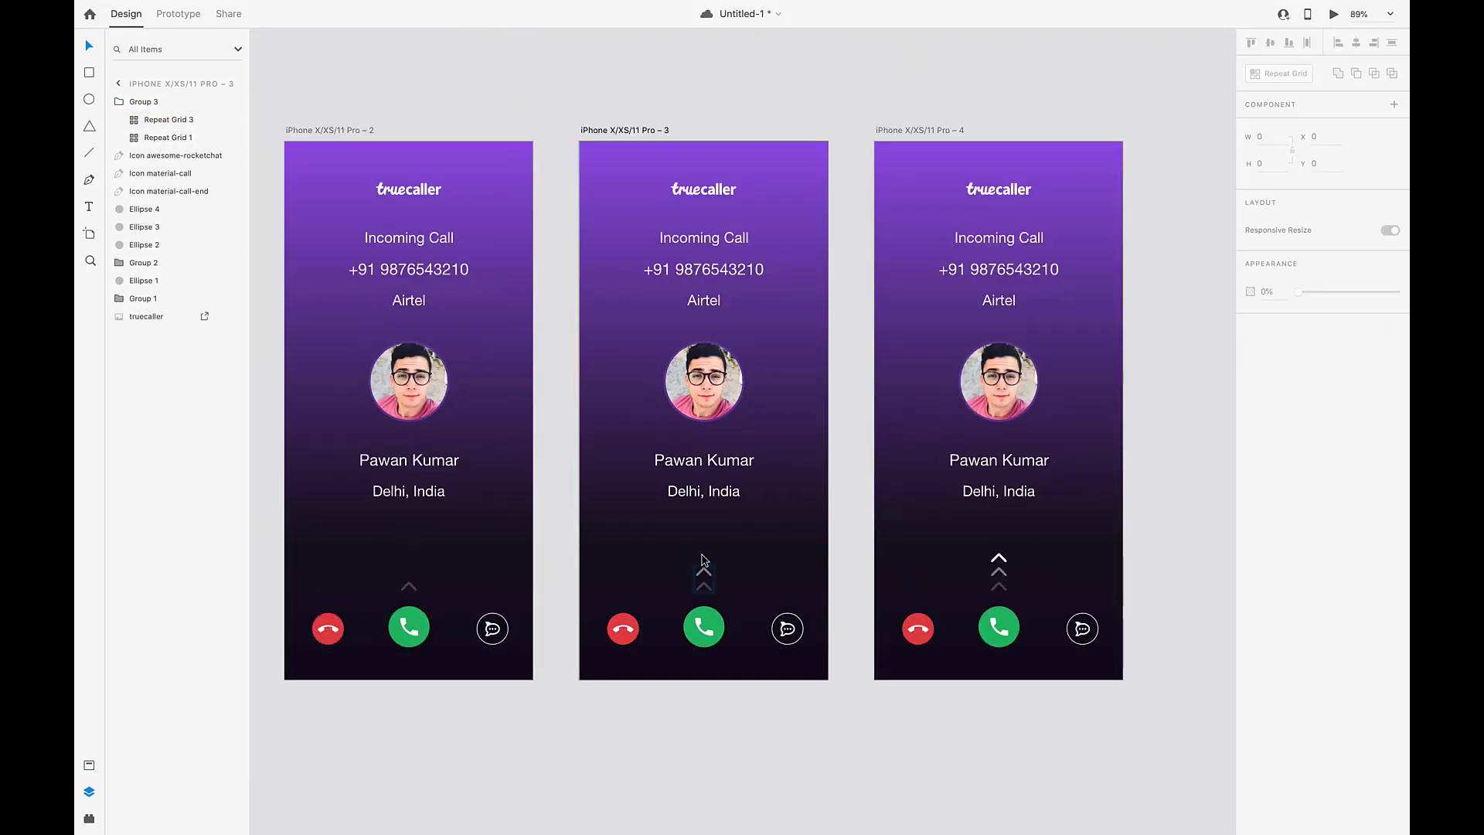
{"action": "scroll", "coordinate": [975, 520], "scroll_direction": "right", "scroll_amount": 4}
{"action": "key", "text": "Escape"}
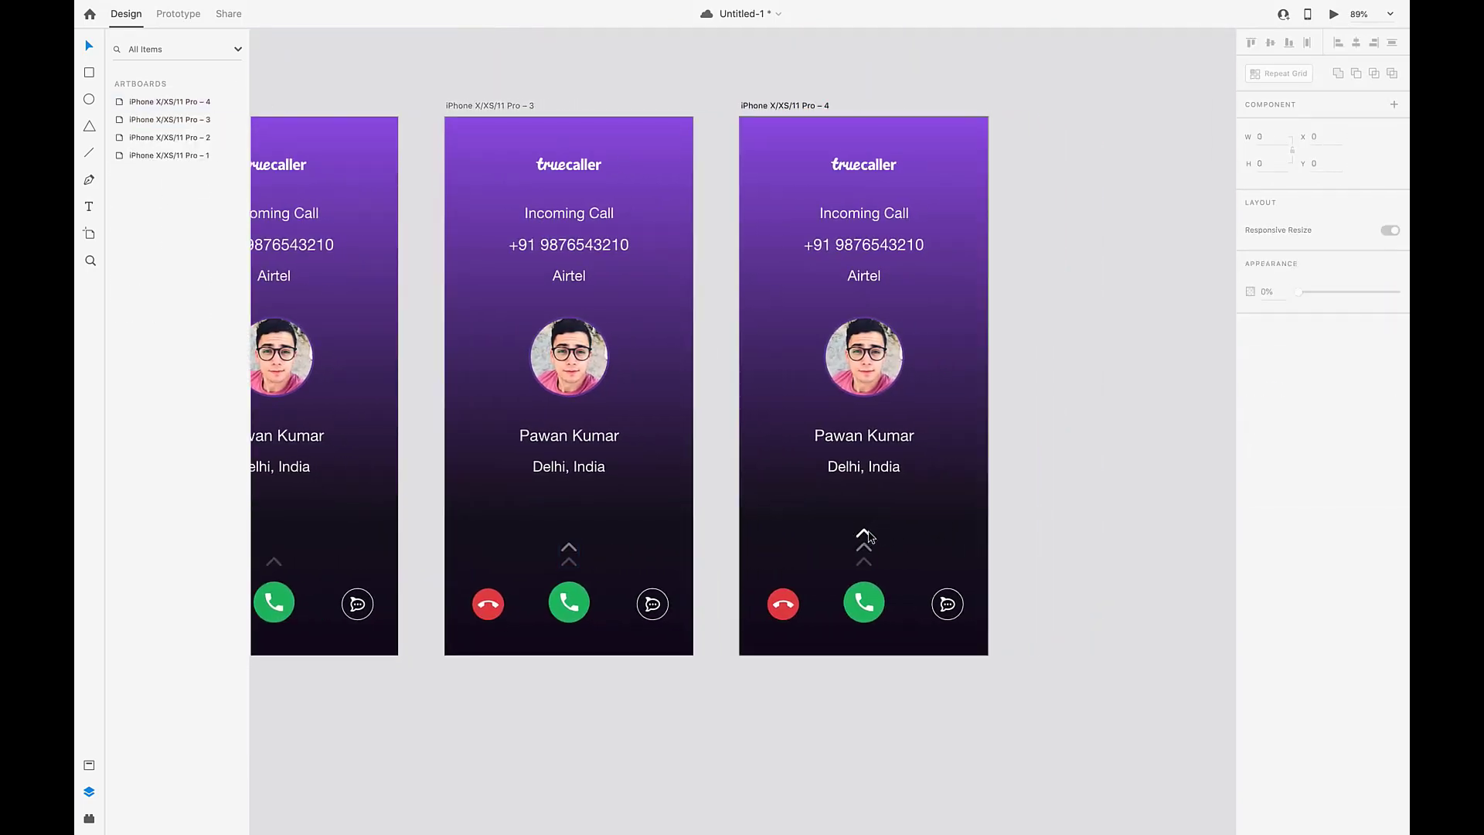
Delete the extra copy overlapping the top arrow on the fourth artboard, keeping all three arrows
{"action": "double_click", "coordinate": [866, 535]}
{"action": "scroll", "coordinate": [866, 535], "scroll_direction": "up", "scroll_amount": 5}
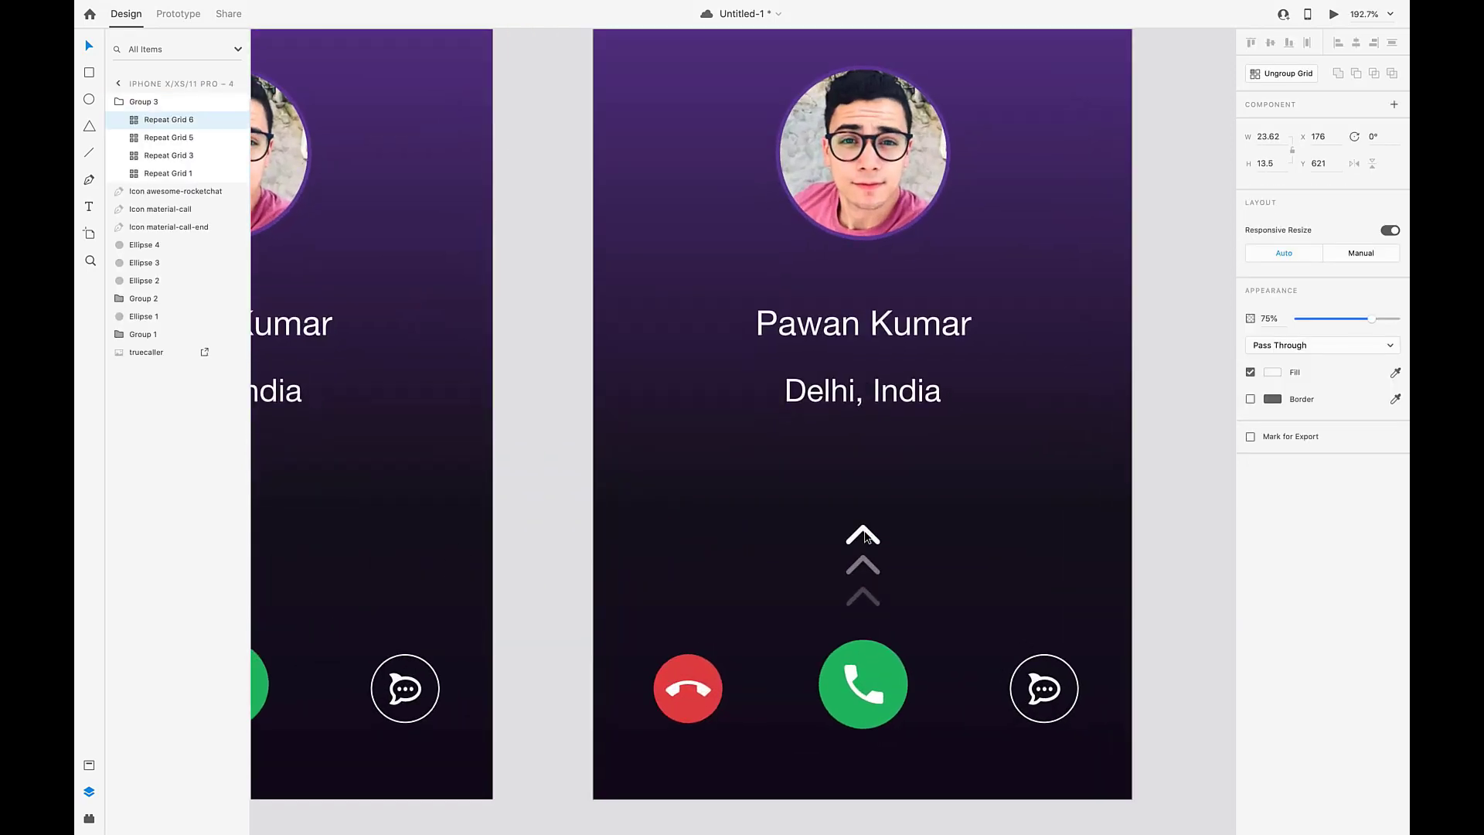
{"action": "double_click", "coordinate": [866, 535]}
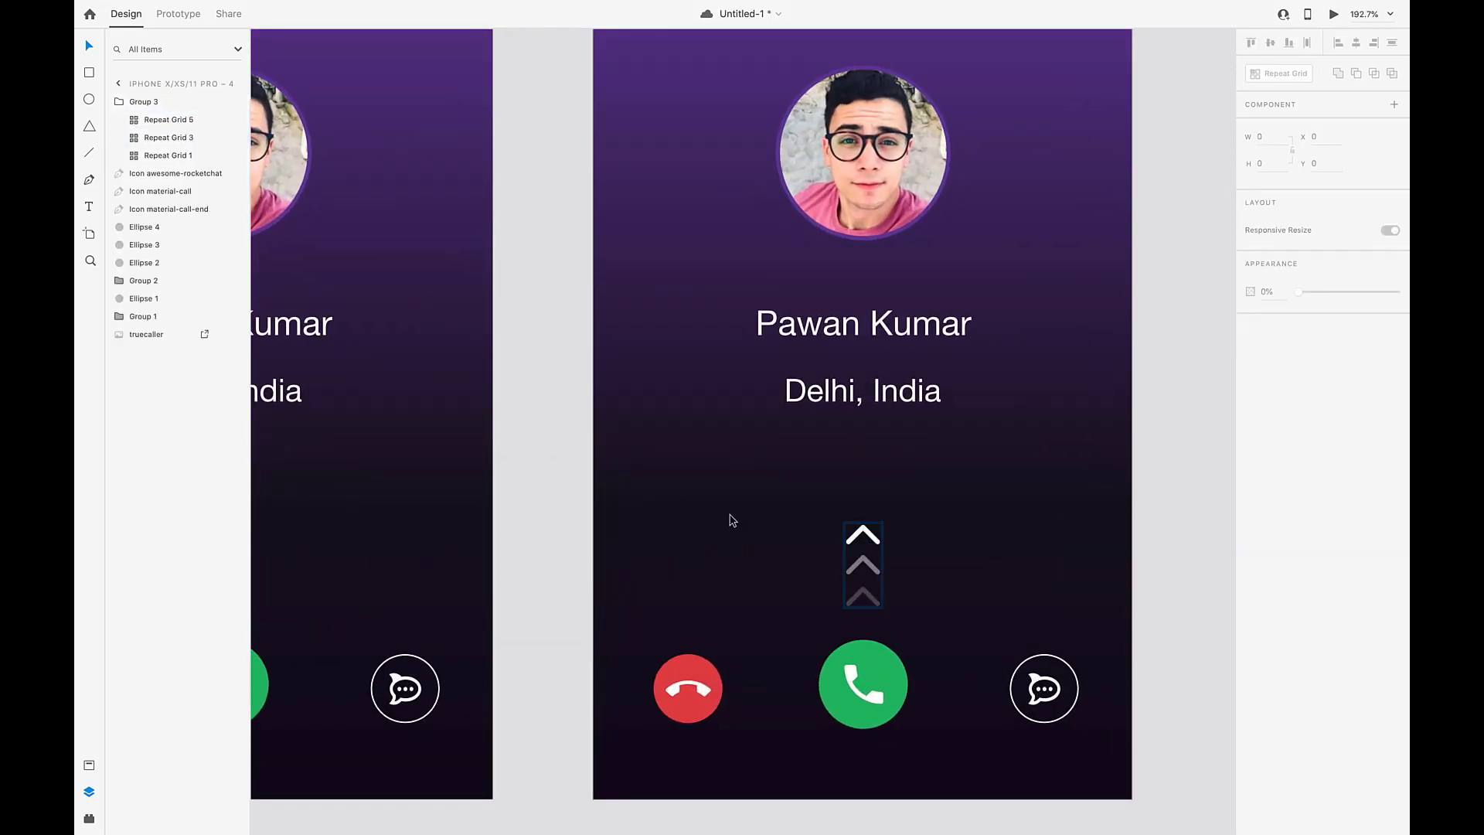
Review the four artboards side by side to compare their arrow stages
{"action": "scroll", "coordinate": [997, 334], "scroll_direction": "down", "scroll_amount": 6}
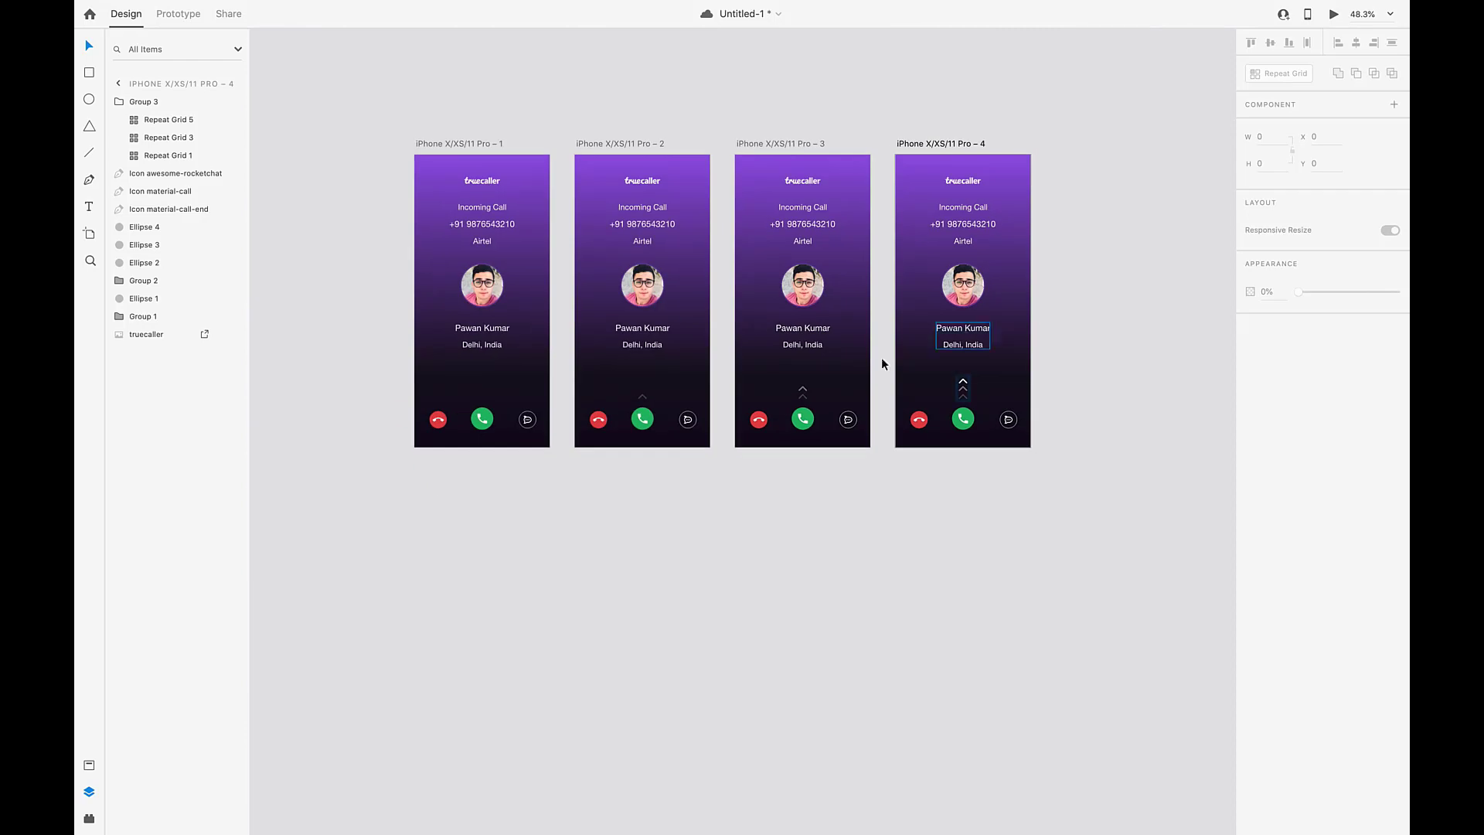
{"action": "scroll", "coordinate": [589, 525], "scroll_direction": "up", "scroll_amount": 3}
{"action": "scroll", "coordinate": [589, 525], "scroll_direction": "down", "scroll_amount": 2}
{"action": "scroll", "coordinate": [550, 394], "scroll_direction": "down", "scroll_amount": 2}
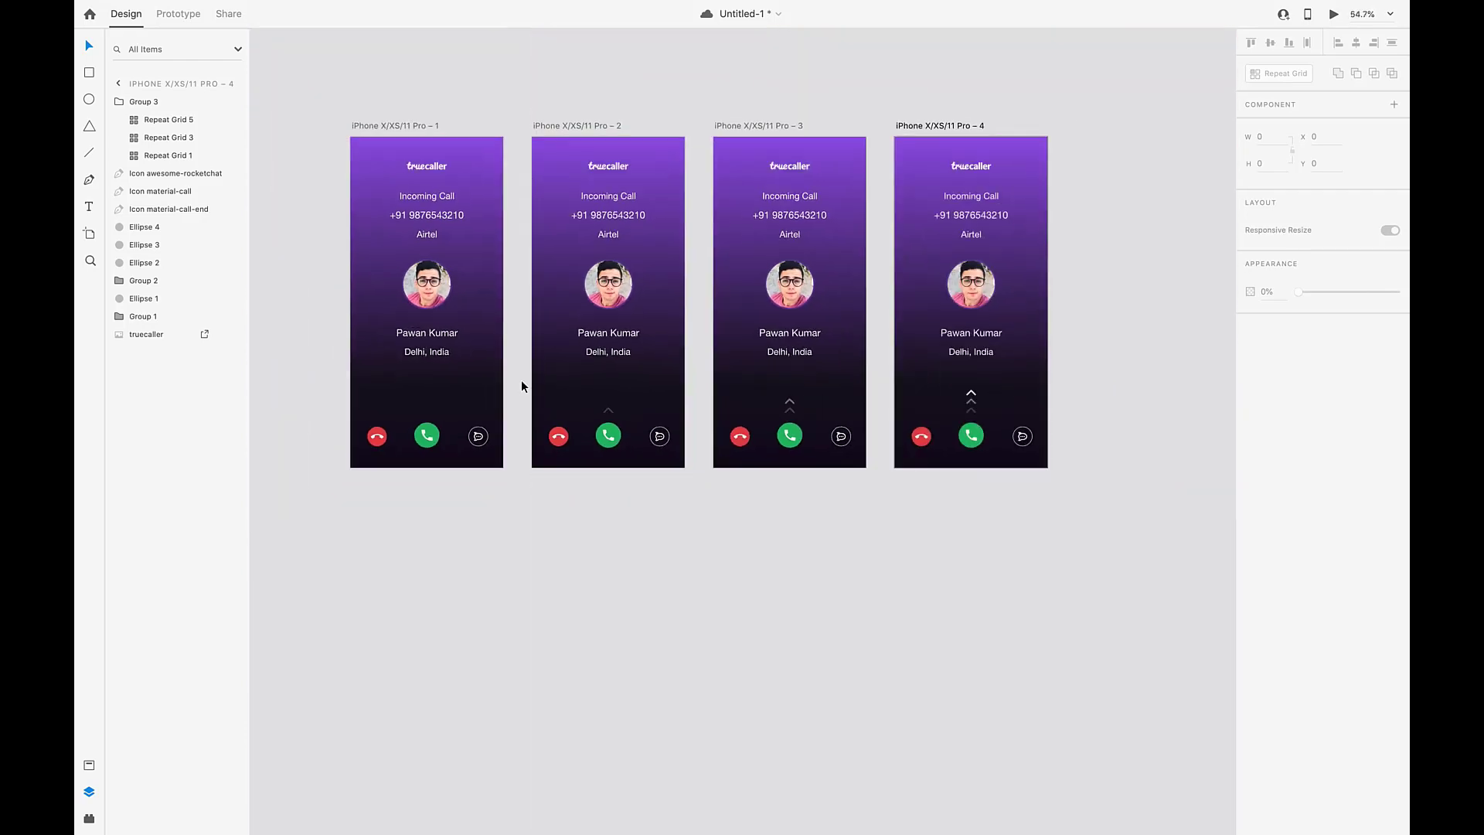
{"action": "scroll", "coordinate": [553, 373], "scroll_direction": "up", "scroll_amount": 2}
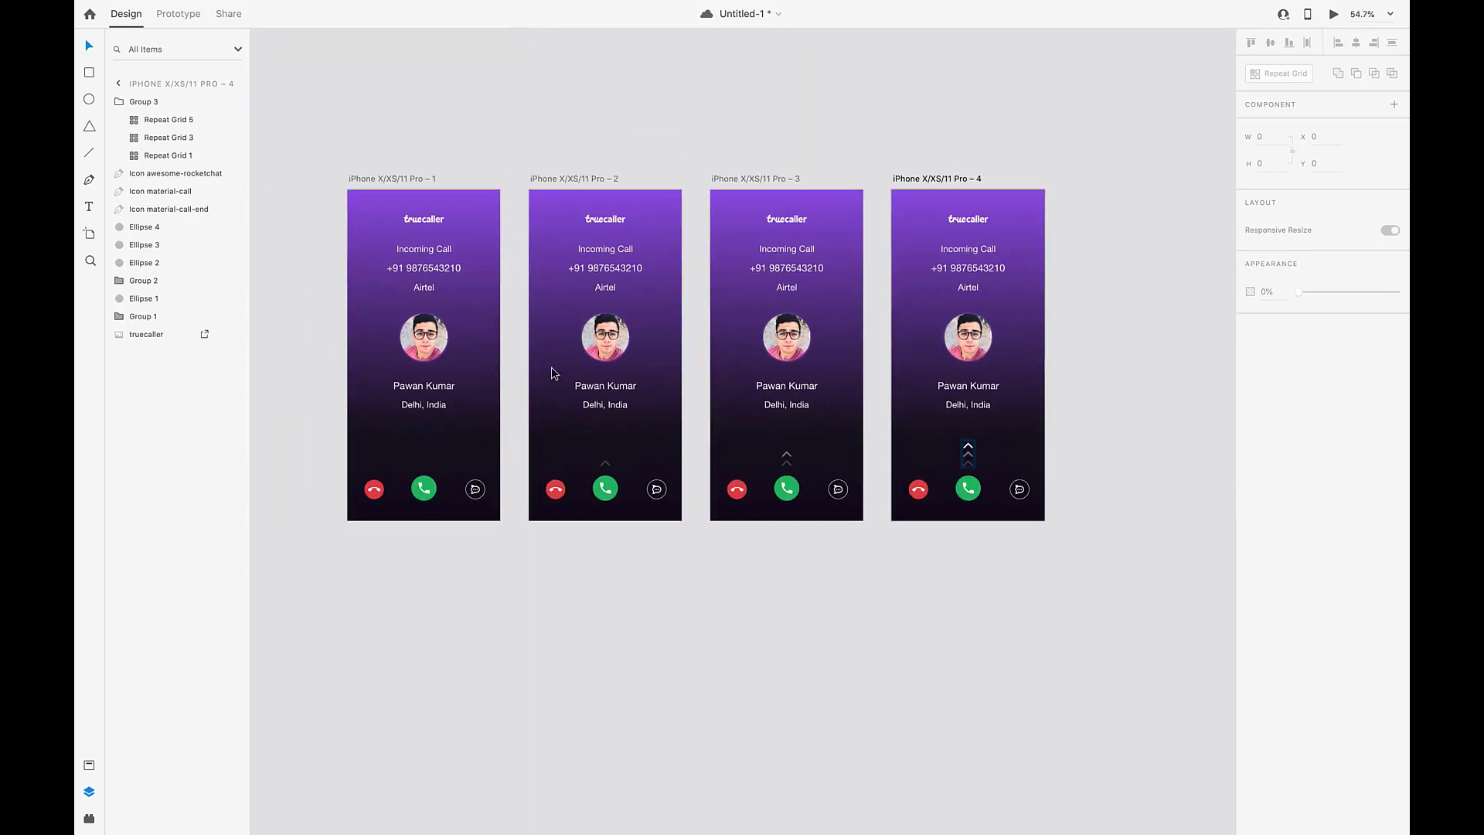
{"action": "scroll", "coordinate": [489, 404], "scroll_direction": "up", "scroll_amount": 2}
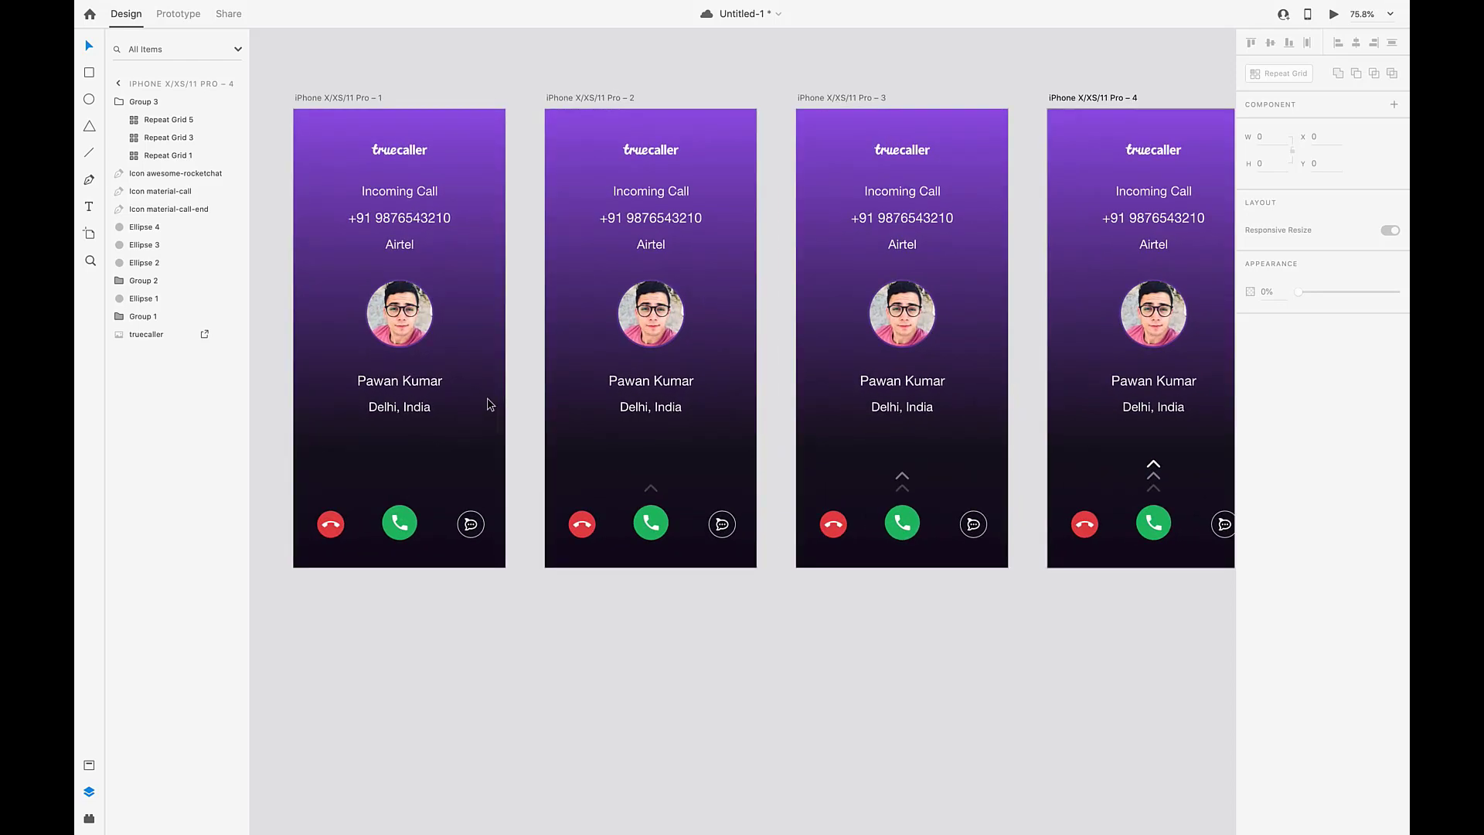
{"action": "left_click", "coordinate": [468, 262]}
{"action": "scroll", "coordinate": [467, 265], "scroll_direction": "down", "scroll_amount": 3}
Switch to prototyping mode and link the iPhone X/XS/11 Pro – 1 artboard to iPhone X/XS/11 Pro – 2
{"action": "left_click", "coordinate": [173, 17]}
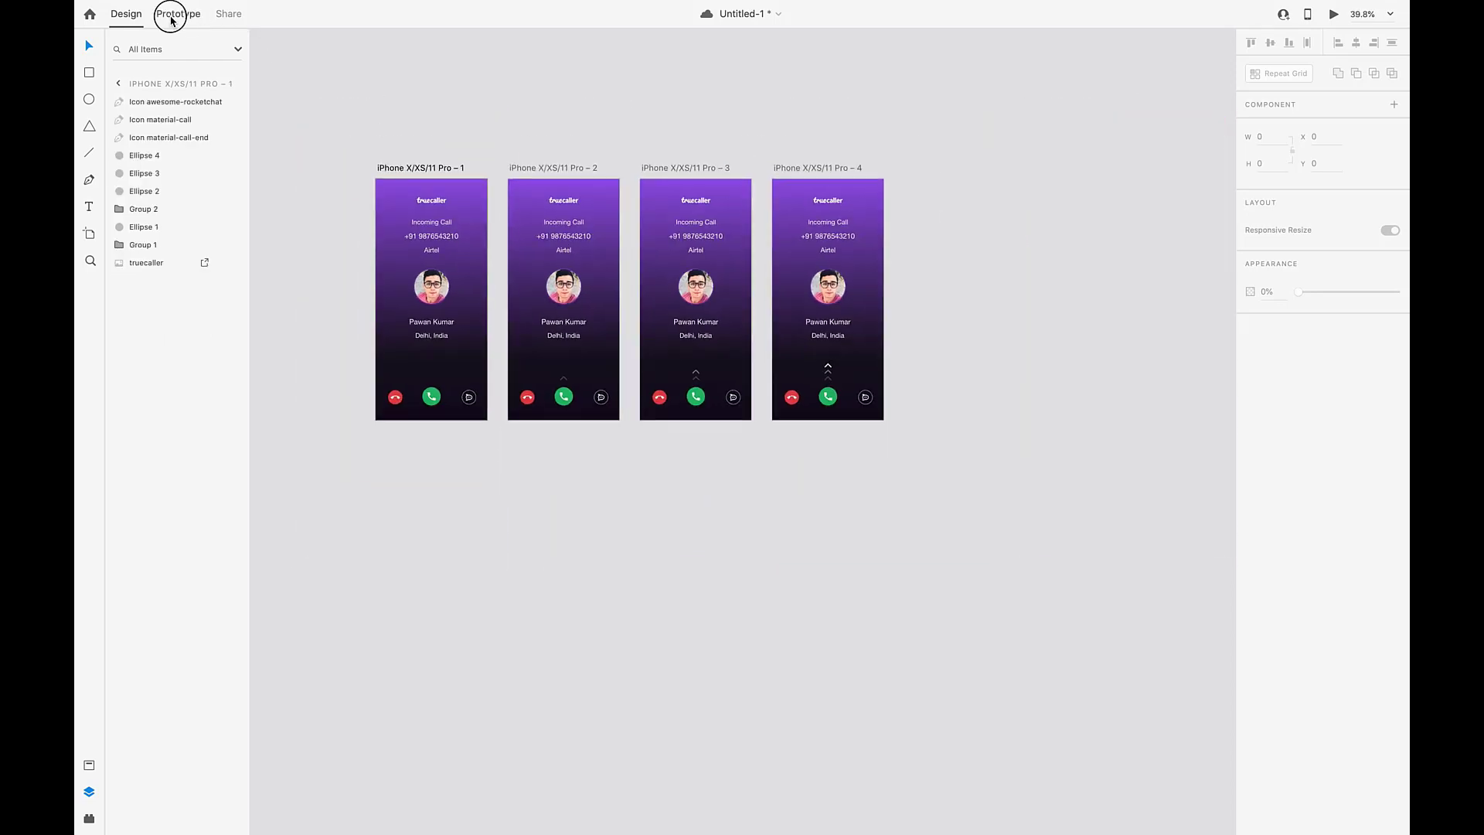
{"action": "scroll", "coordinate": [372, 292], "scroll_direction": "up", "scroll_amount": 5}
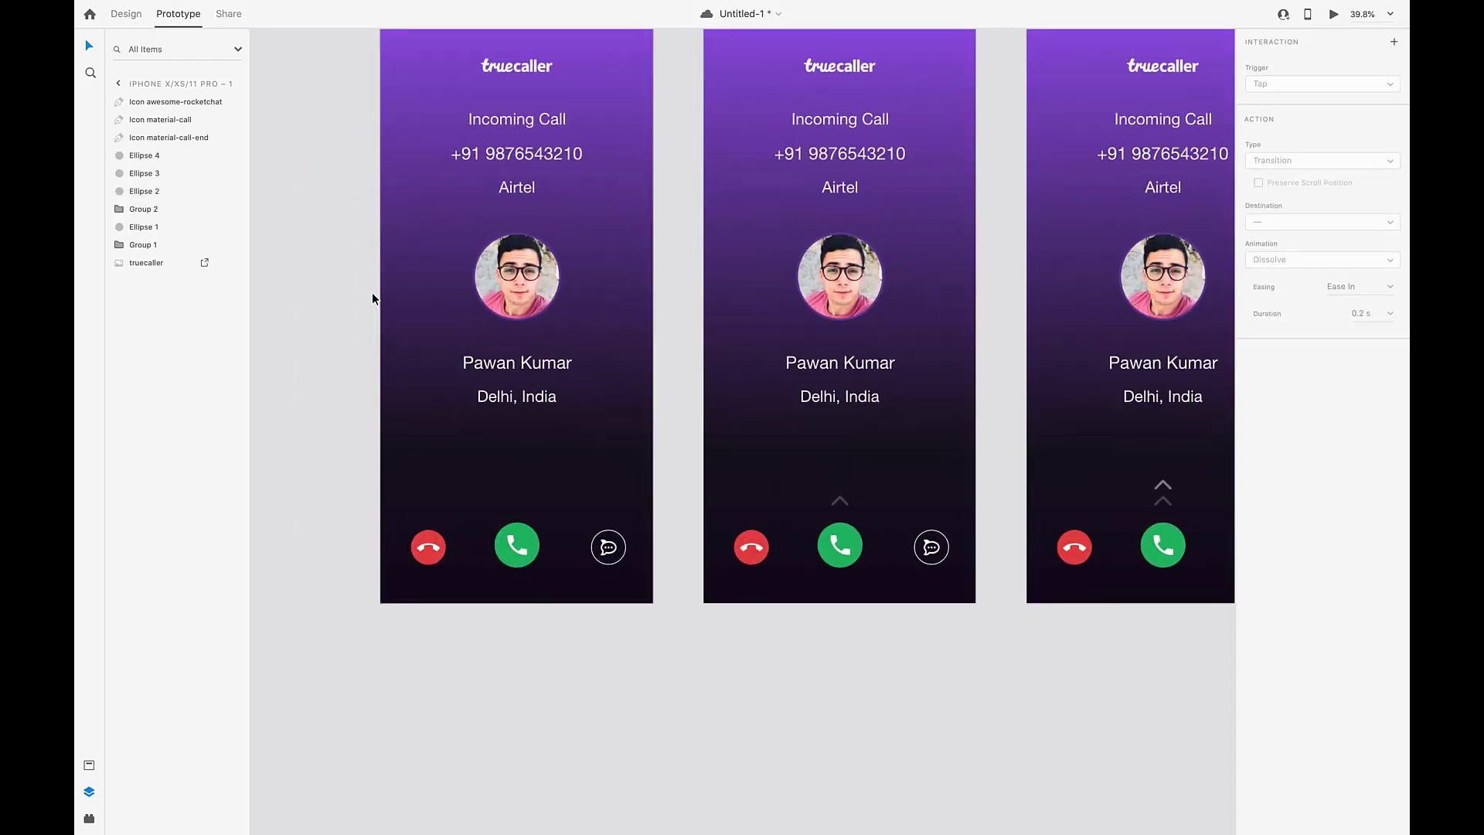
{"action": "scroll", "coordinate": [373, 292], "scroll_direction": "down", "scroll_amount": 3}
{"action": "scroll", "coordinate": [373, 292], "scroll_direction": "right", "scroll_amount": 1}
{"action": "left_click_drag", "start_coordinate": [461, 384], "coordinate": [525, 395]}
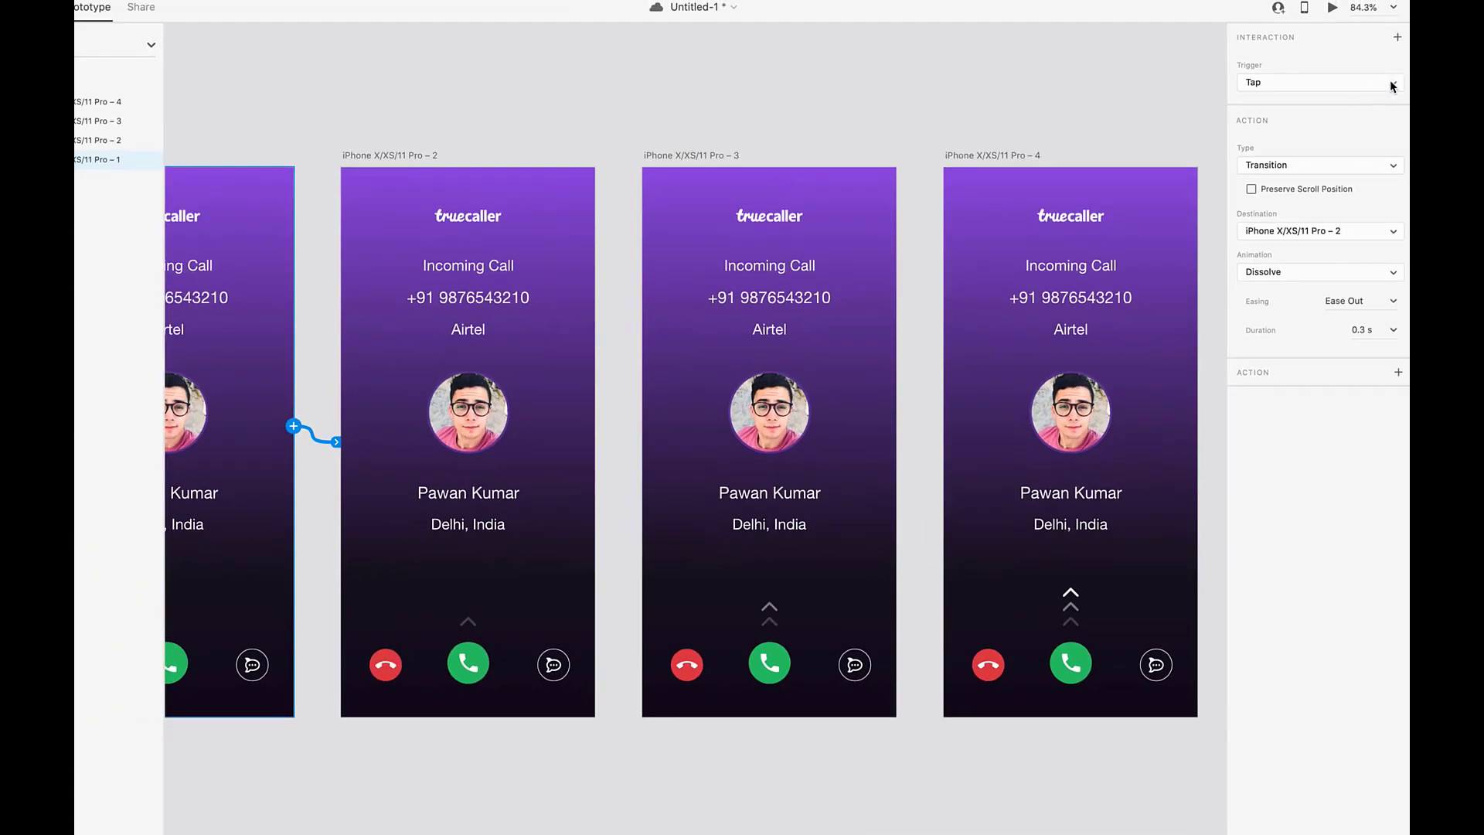
Set the first artboard's interaction to trigger on Time with a 0.2 s delay
{"action": "left_click", "coordinate": [1315, 69]}
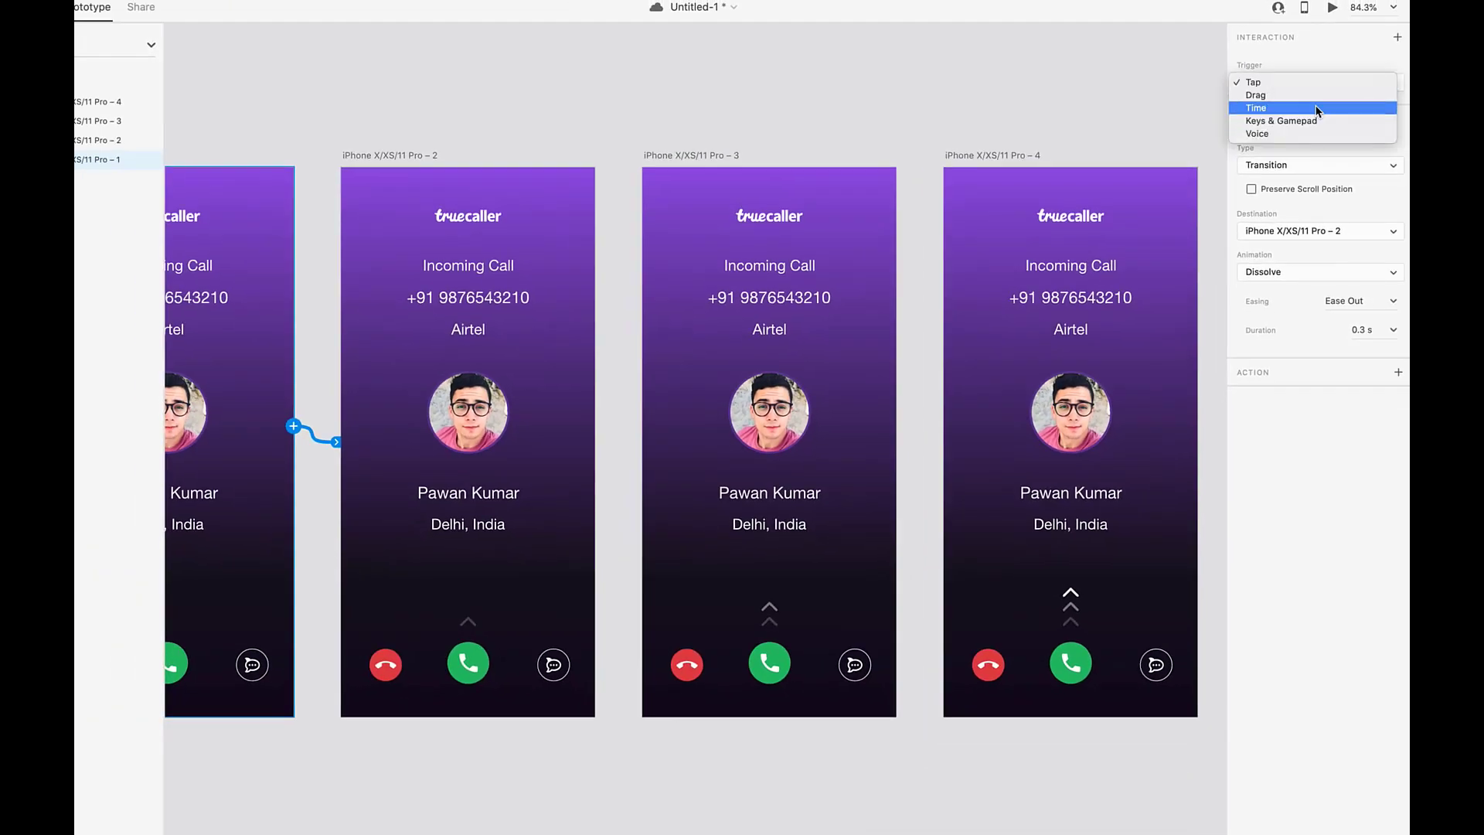
{"action": "left_click", "coordinate": [1322, 108]}
{"action": "left_click", "coordinate": [1396, 109]}
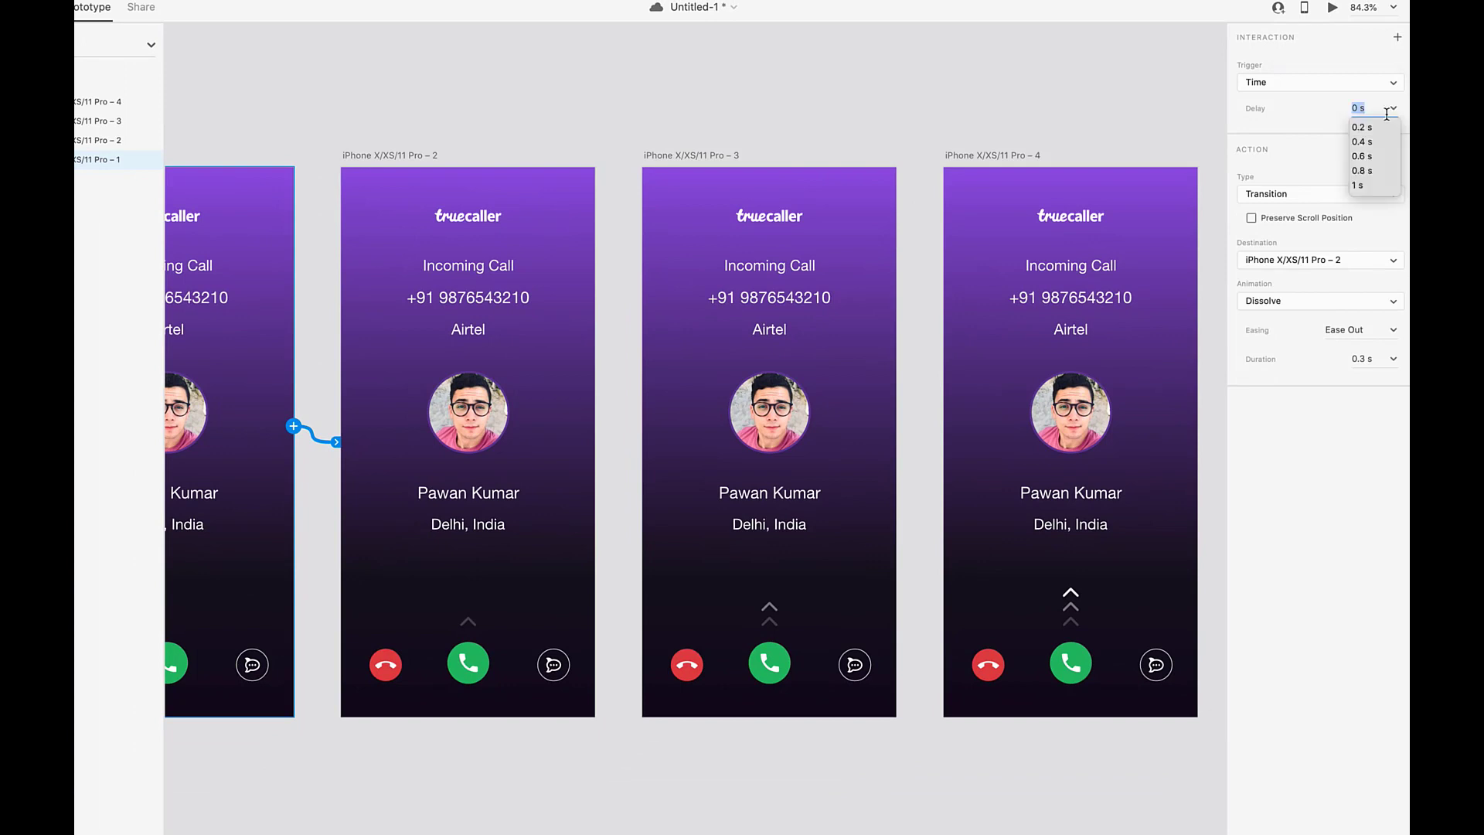
{"action": "left_click", "coordinate": [1362, 128]}
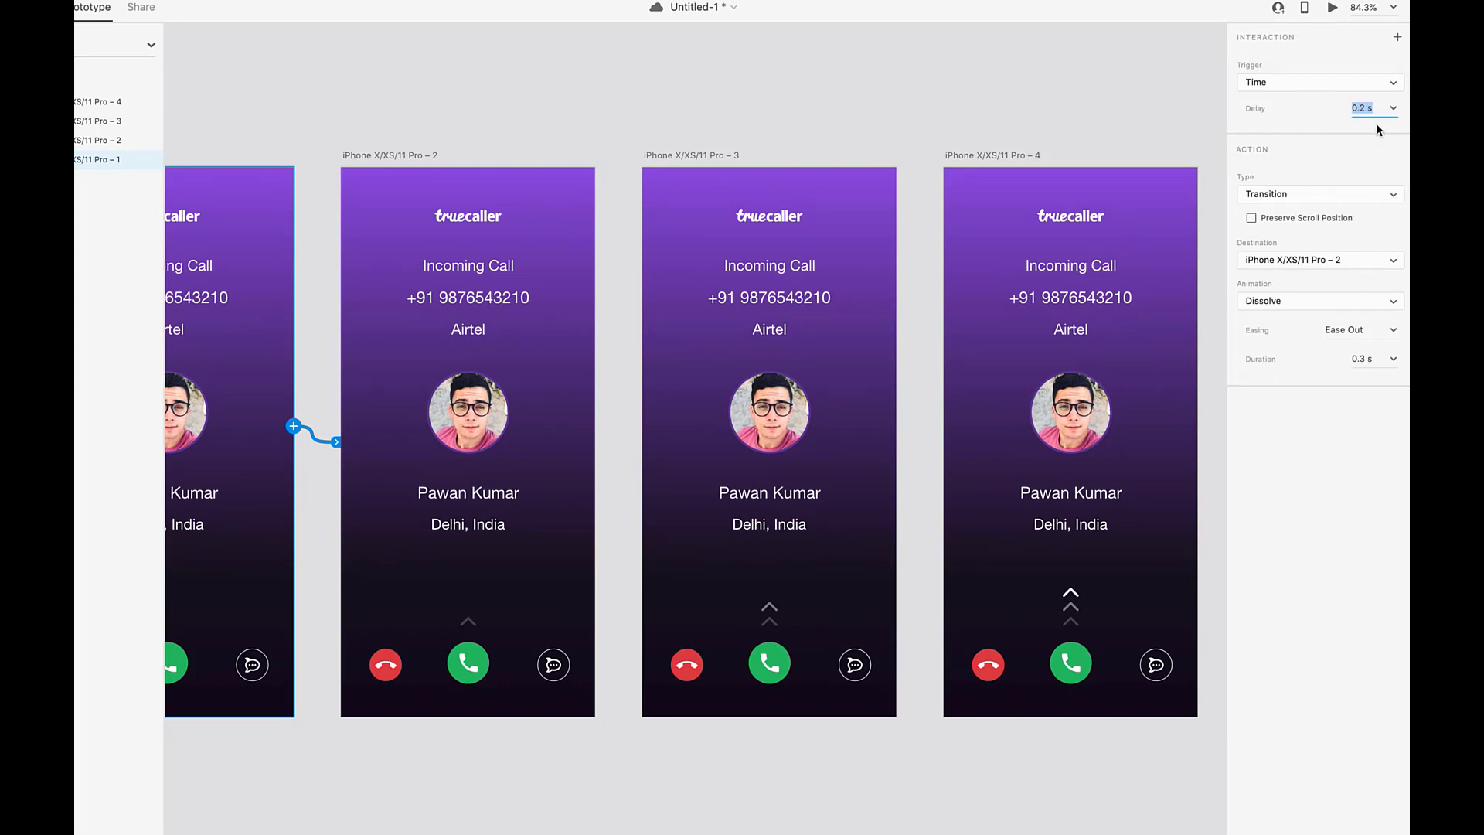
Change the first artboard's action type to Auto-Animate with Ease In-Out easing
{"action": "left_click", "coordinate": [1362, 194]}
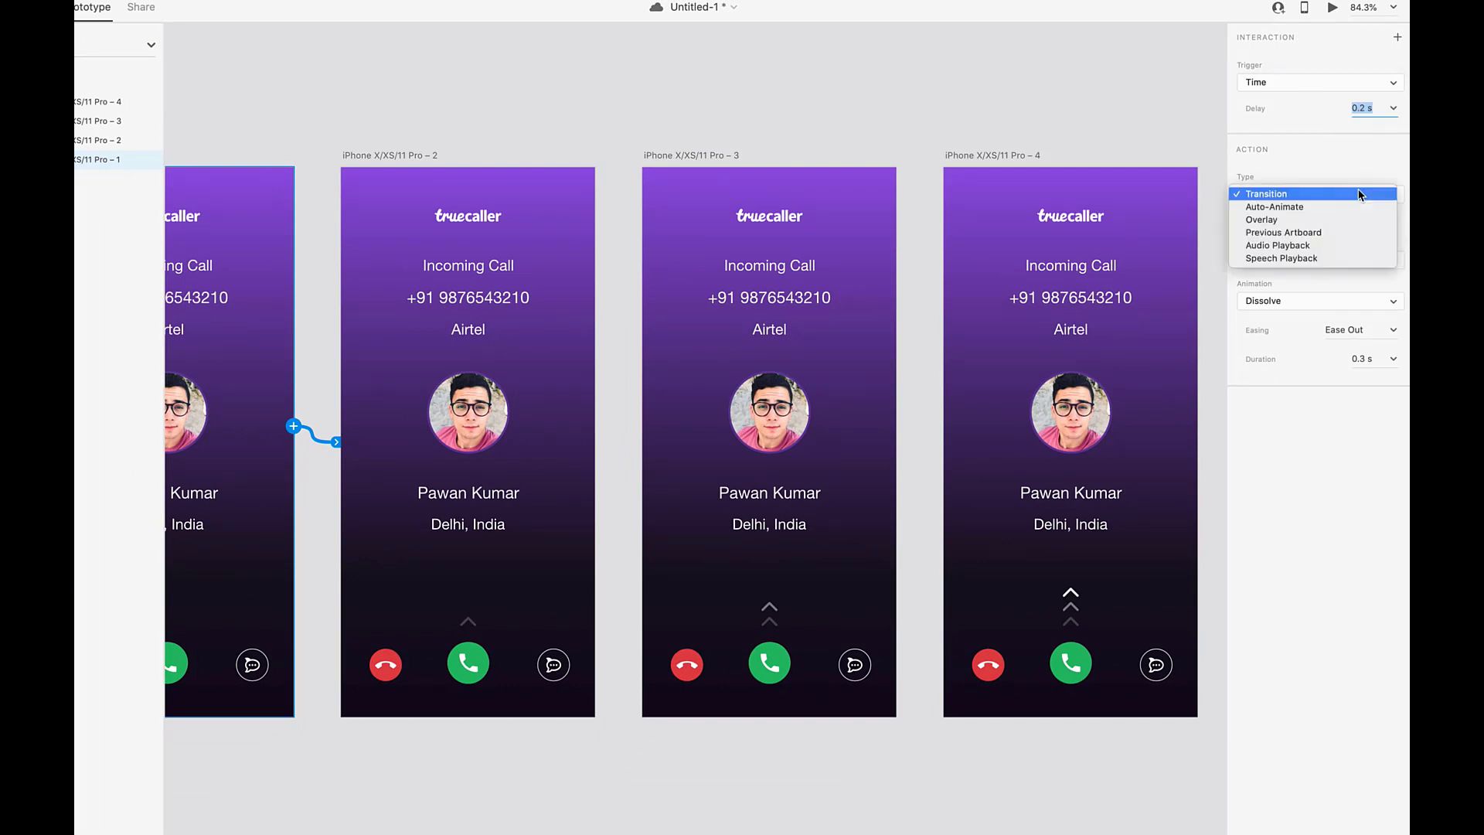
{"action": "left_click", "coordinate": [1320, 207]}
{"action": "left_click", "coordinate": [1395, 266]}
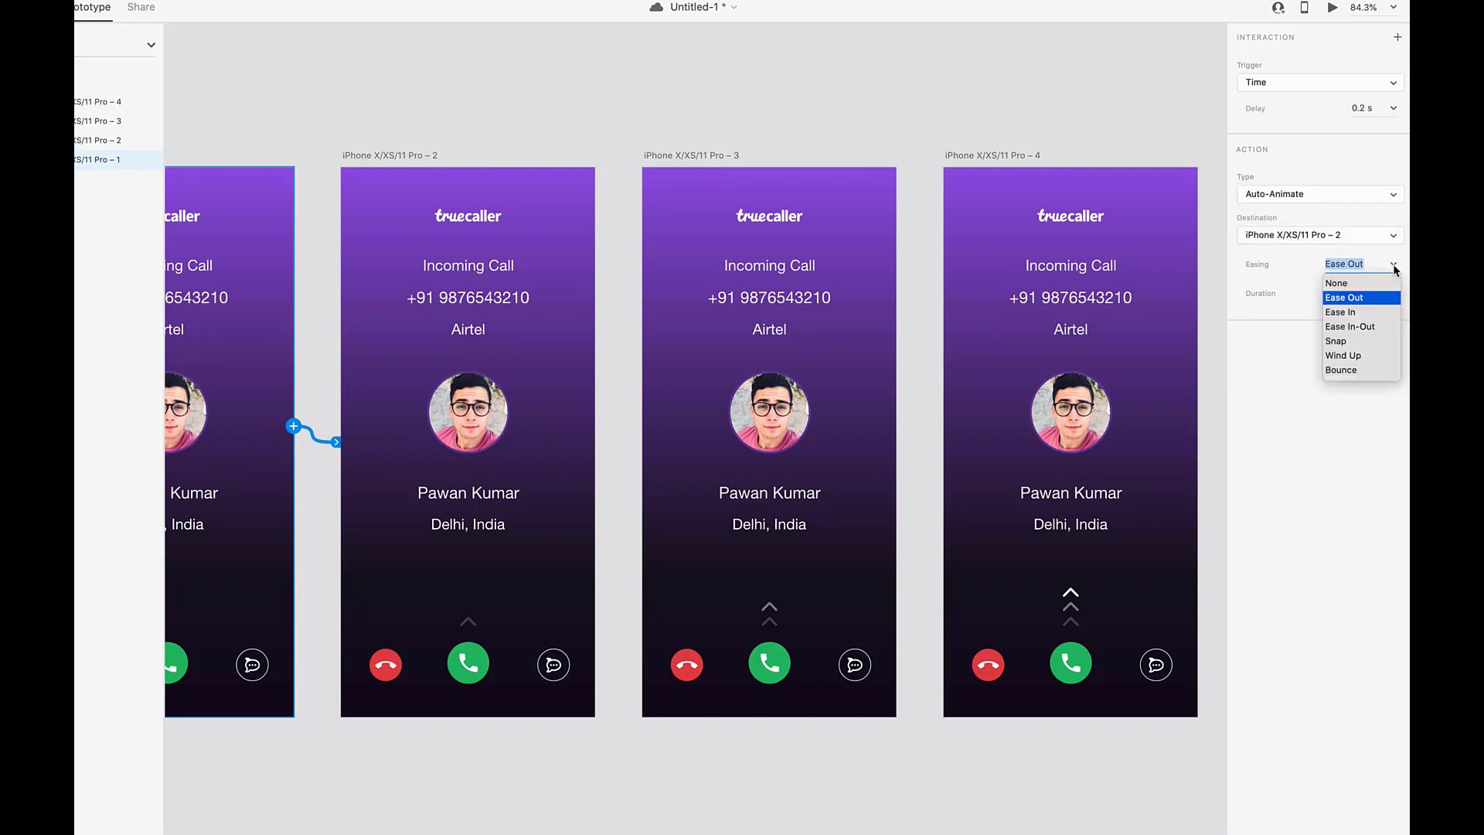
{"action": "left_click", "coordinate": [1362, 326]}
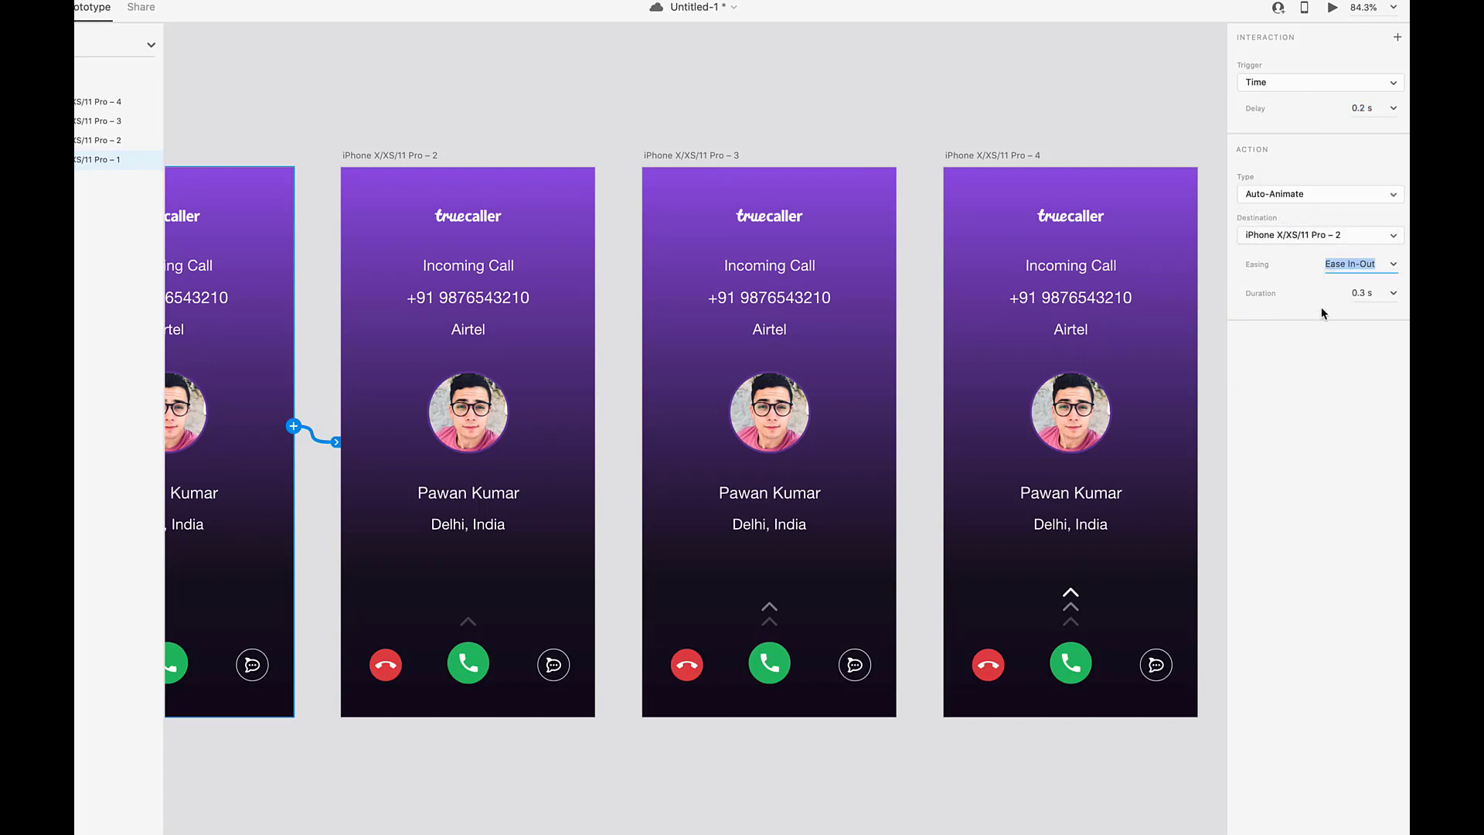
Link the second artboard to the third and the third to the fourth, keeping the timed Auto-Animate settings
{"action": "scroll", "coordinate": [303, 115], "scroll_direction": "left", "scroll_amount": 2}
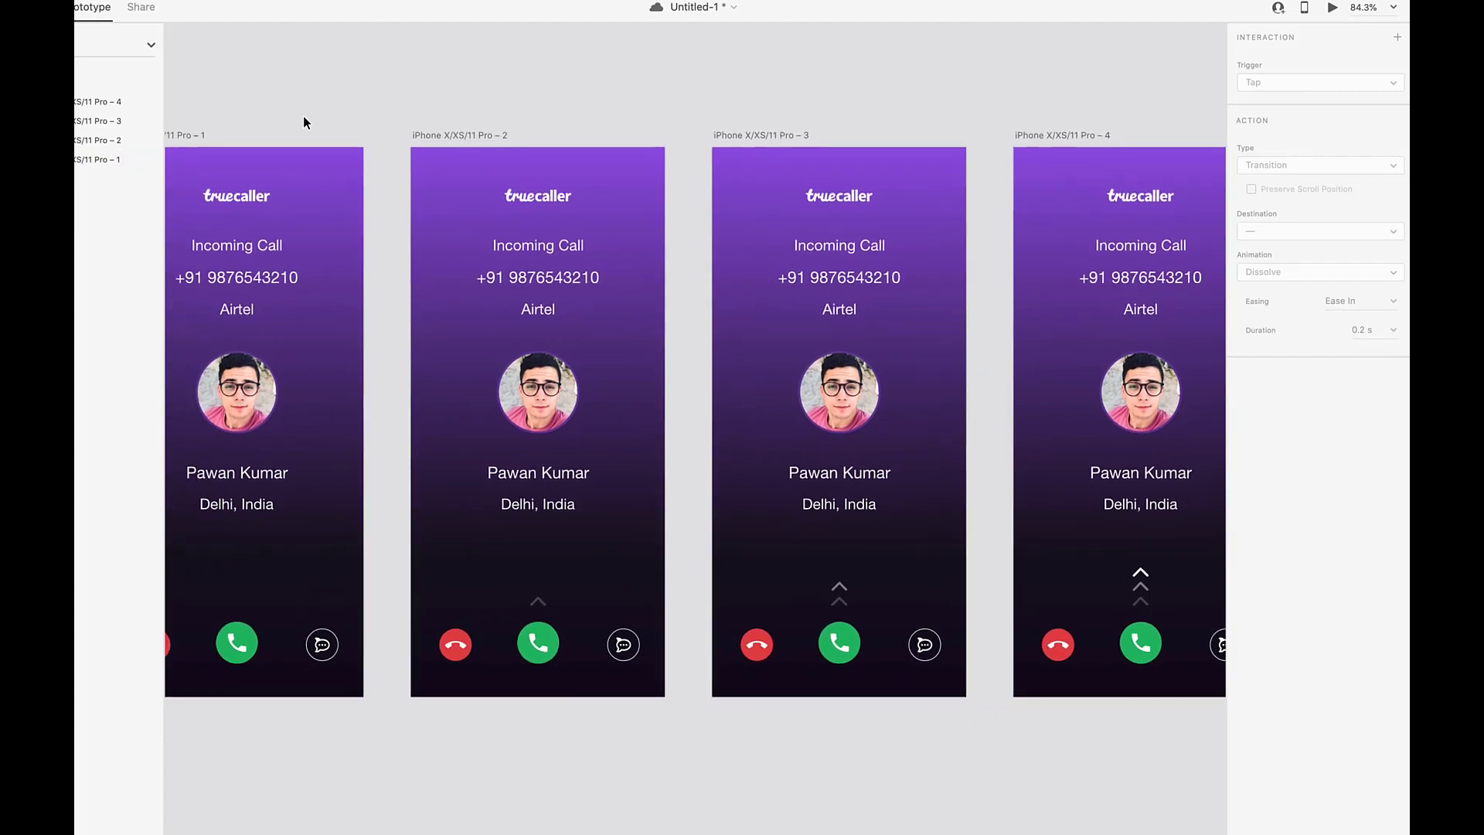
{"action": "left_click", "coordinate": [597, 187]}
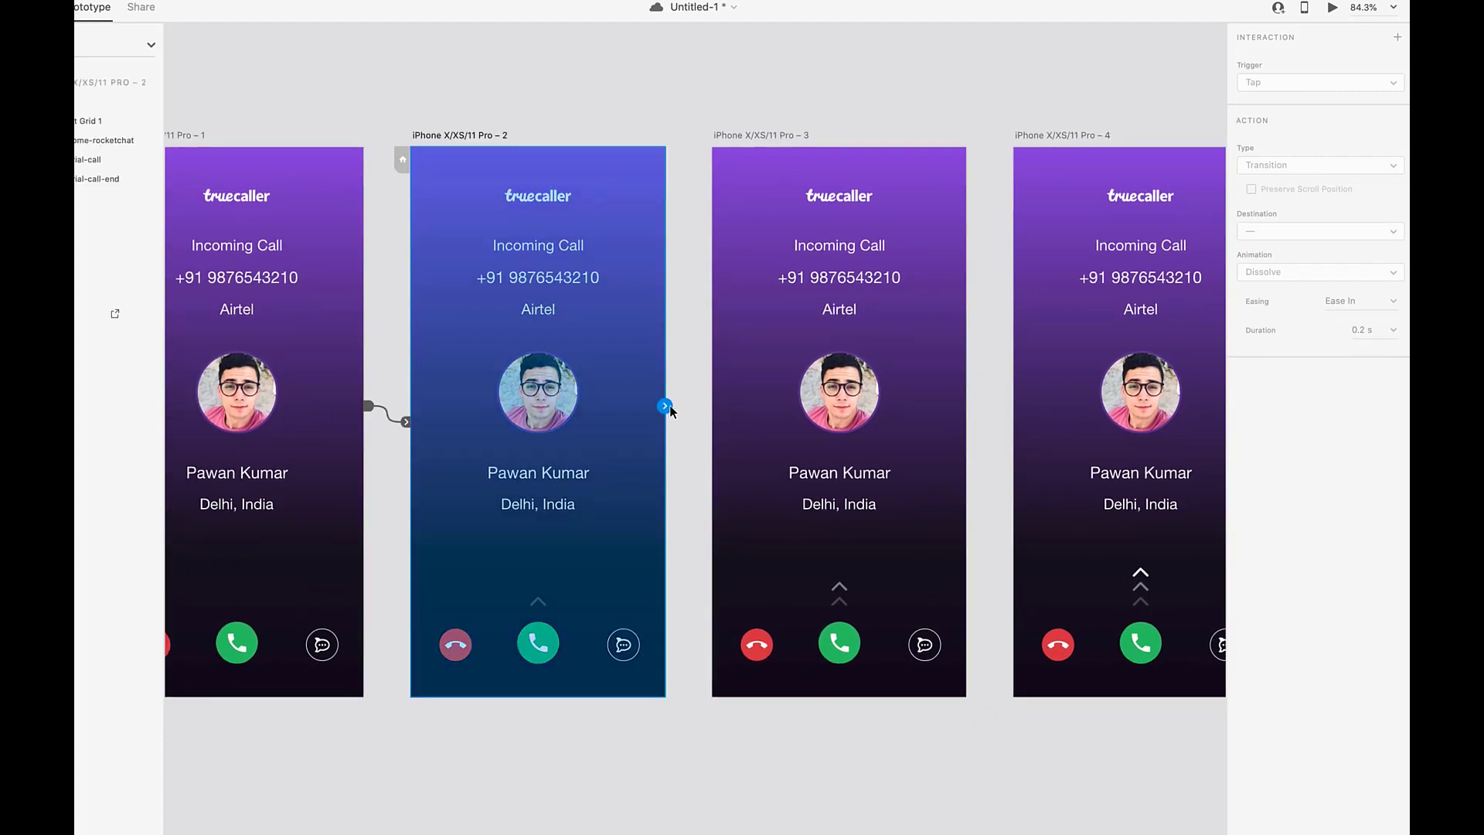
{"action": "left_click_drag", "start_coordinate": [665, 407], "coordinate": [735, 381]}
{"action": "scroll", "coordinate": [888, 321], "scroll_direction": "up", "scroll_amount": 3}
{"action": "scroll", "coordinate": [888, 322], "scroll_direction": "right", "scroll_amount": 2}
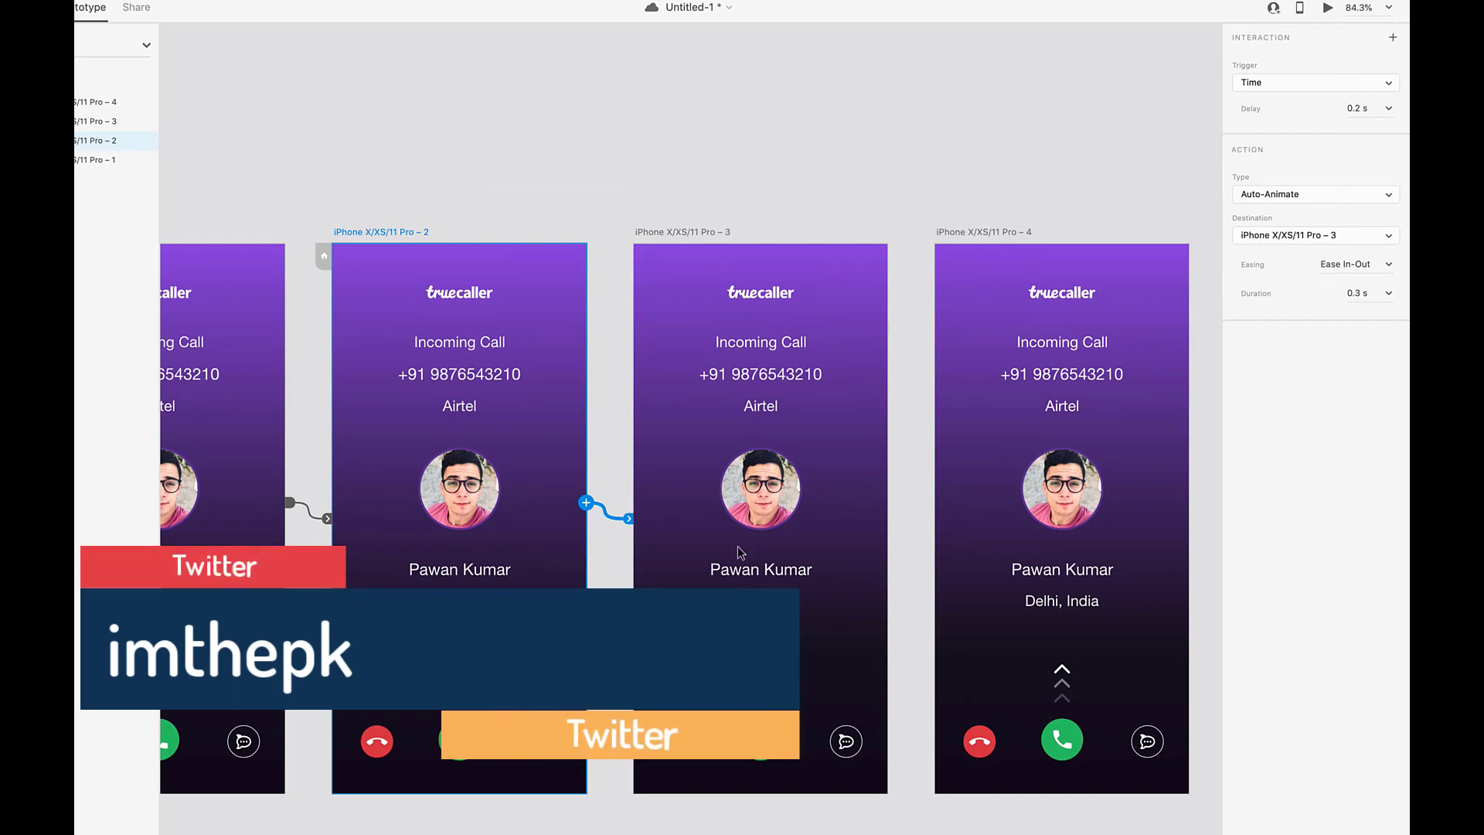
{"action": "left_click", "coordinate": [871, 478]}
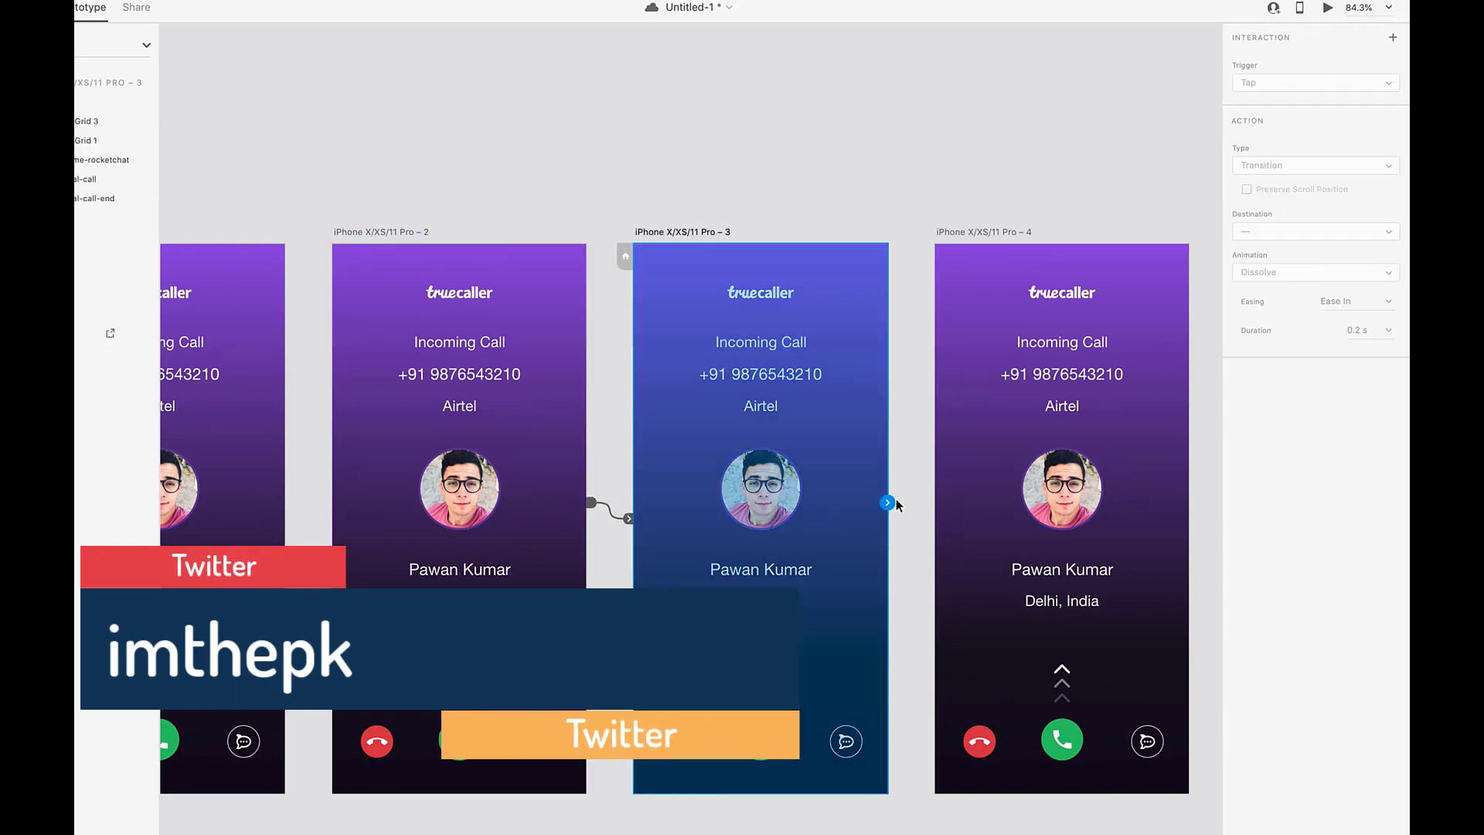
{"action": "left_click_drag", "start_coordinate": [887, 503], "coordinate": [961, 509]}
Link the fourth artboard back to the first to loop the arrow animation
{"action": "key", "text": "super+minus"}
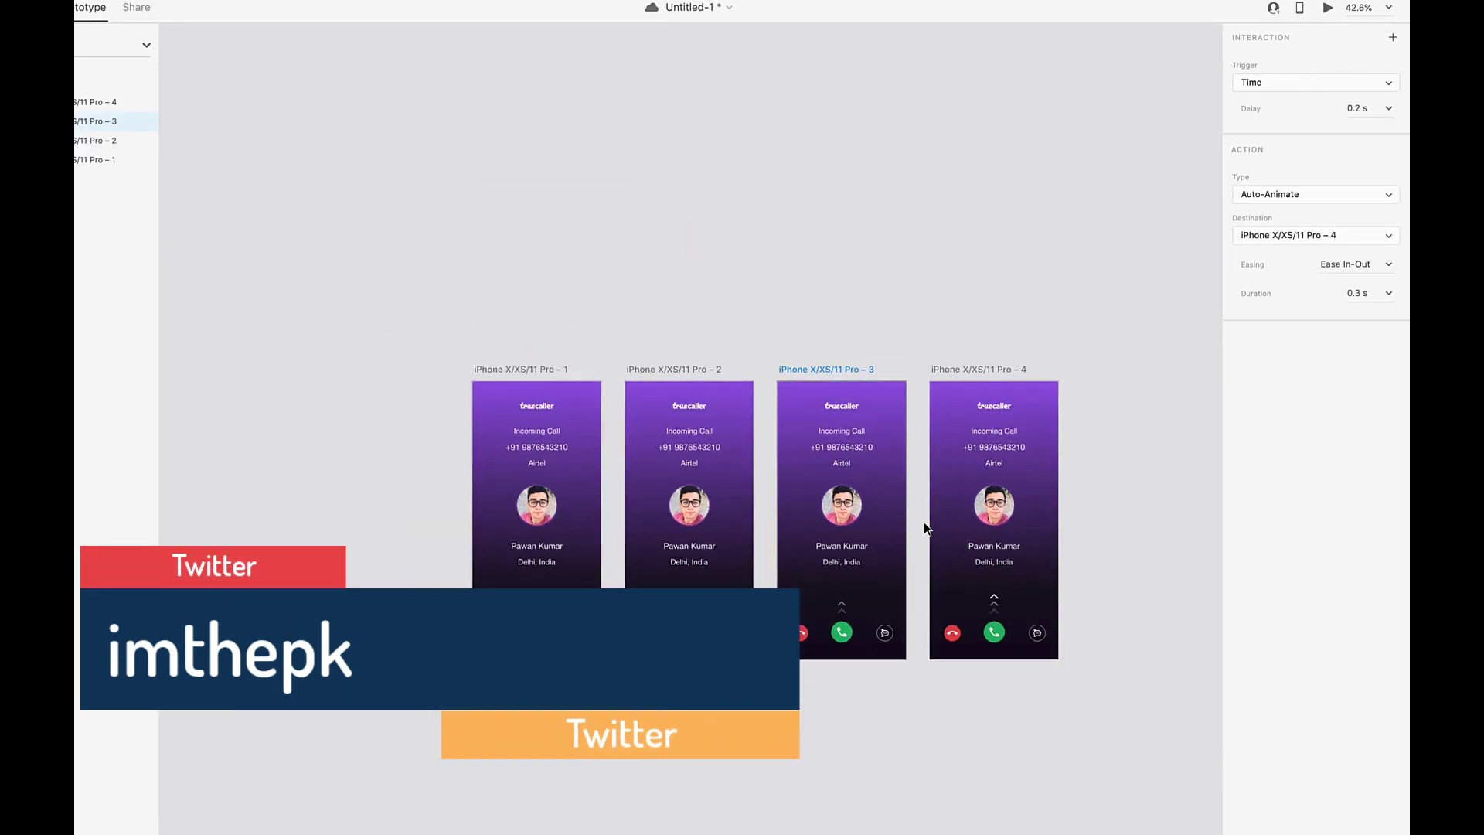
{"action": "left_click", "coordinate": [1053, 514]}
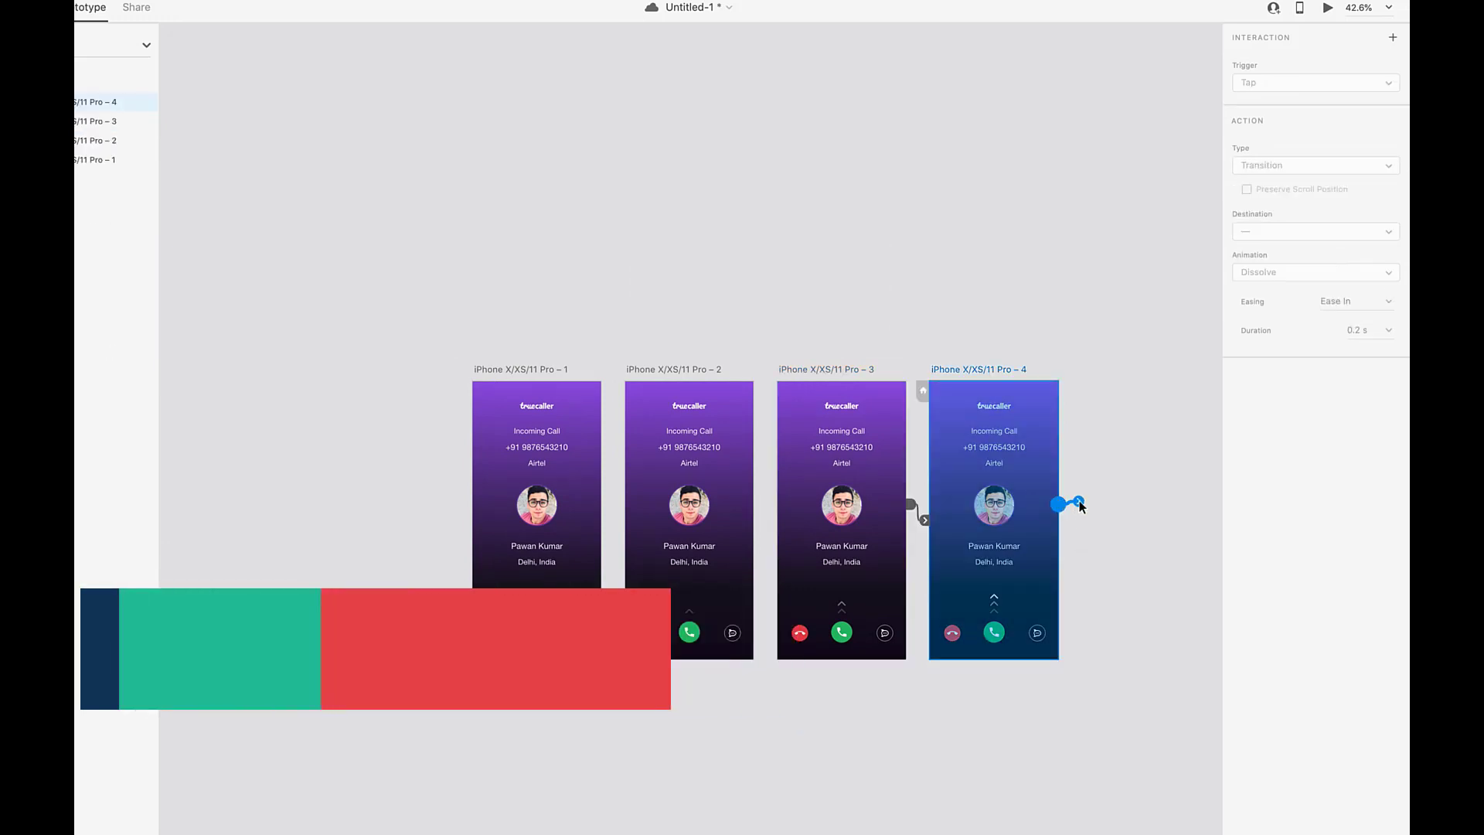
{"action": "left_click_drag", "start_coordinate": [1080, 505], "coordinate": [599, 502]}
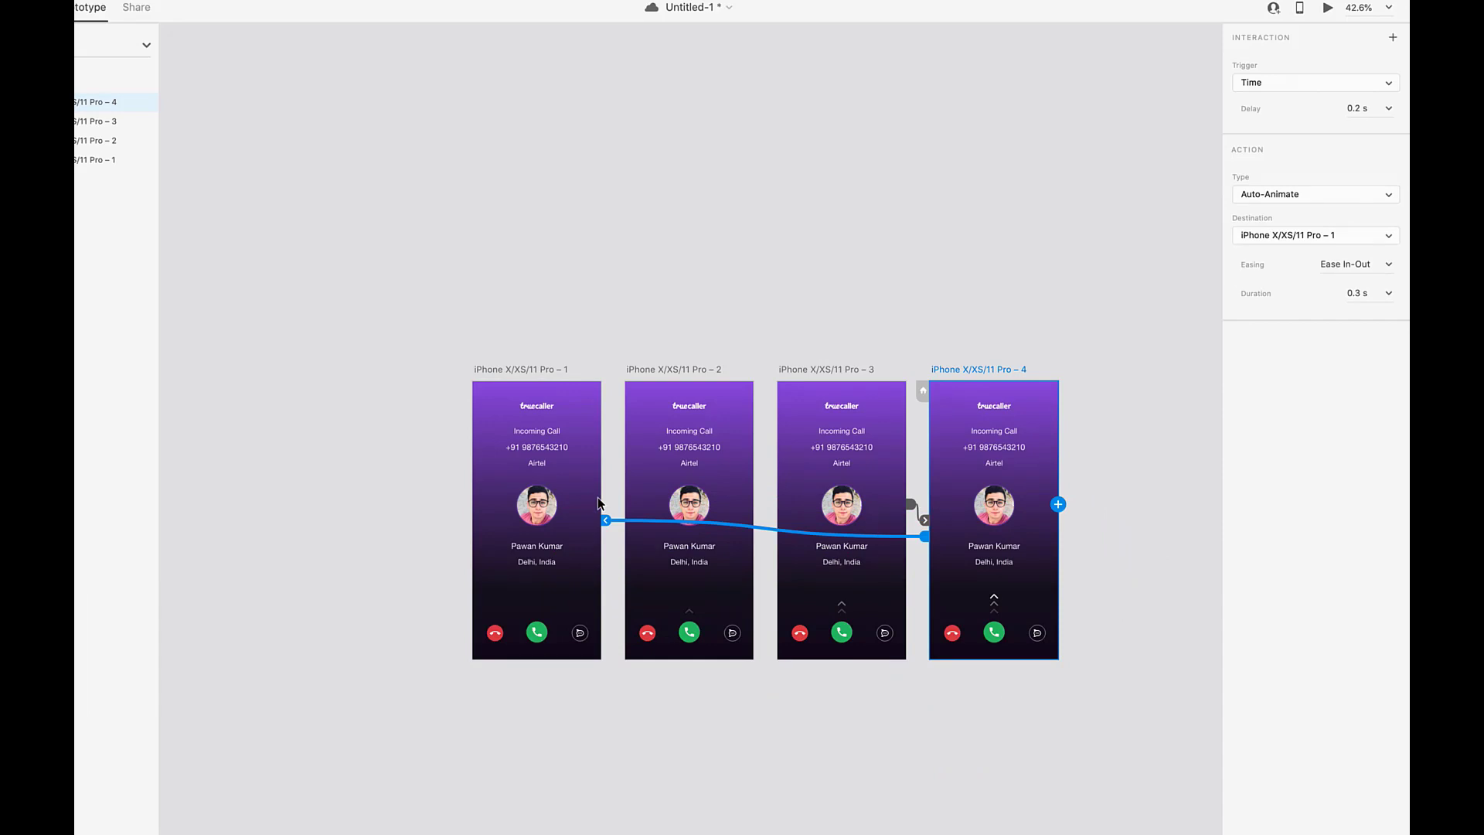
Preview the prototype to check the looping arrow animation and close the preview
{"action": "scroll", "coordinate": [599, 503], "scroll_direction": "up", "scroll_amount": 3}
{"action": "scroll", "coordinate": [598, 503], "scroll_direction": "down", "scroll_amount": 4}
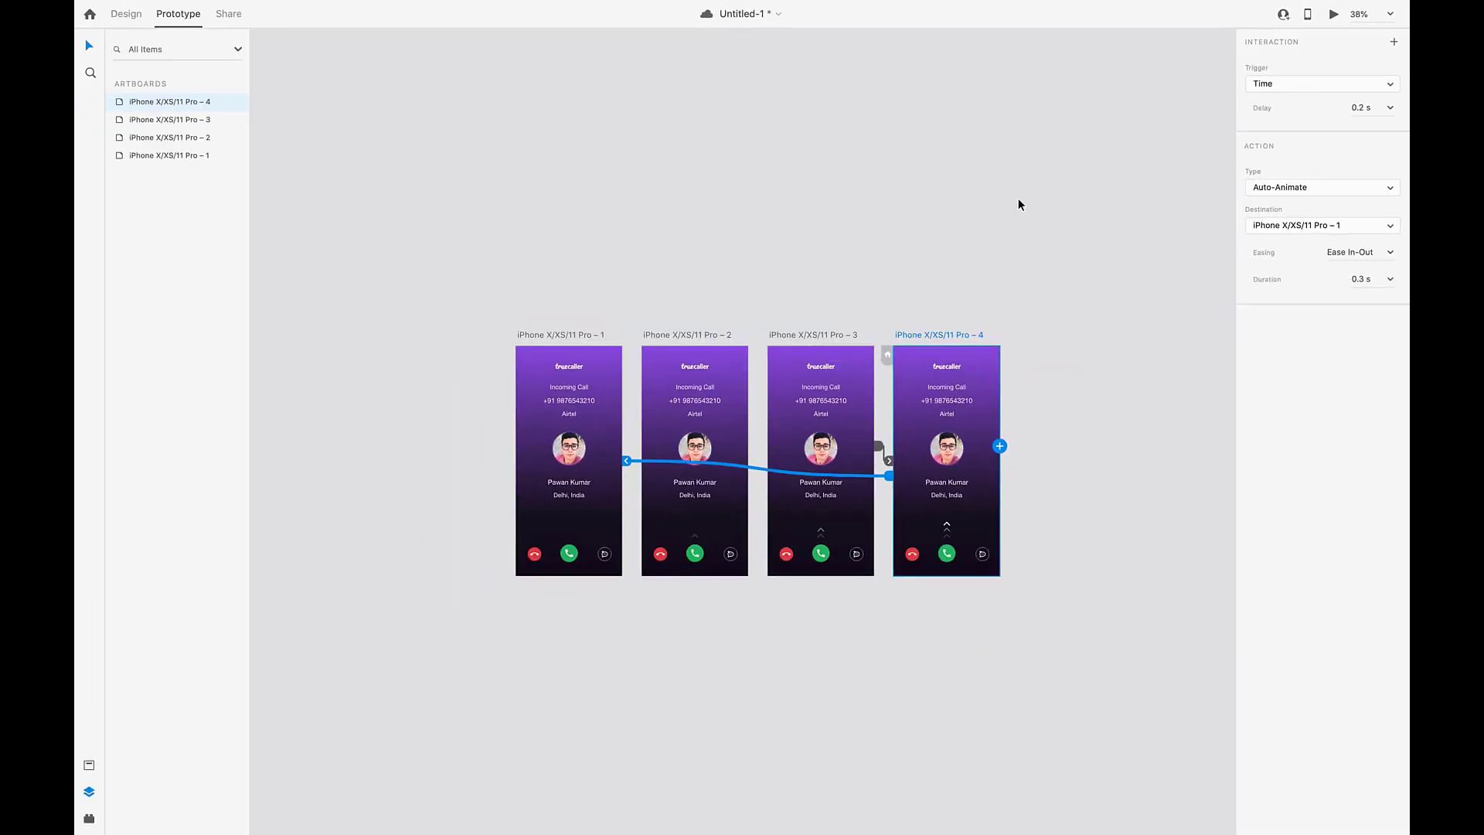
{"action": "left_click", "coordinate": [1334, 16]}
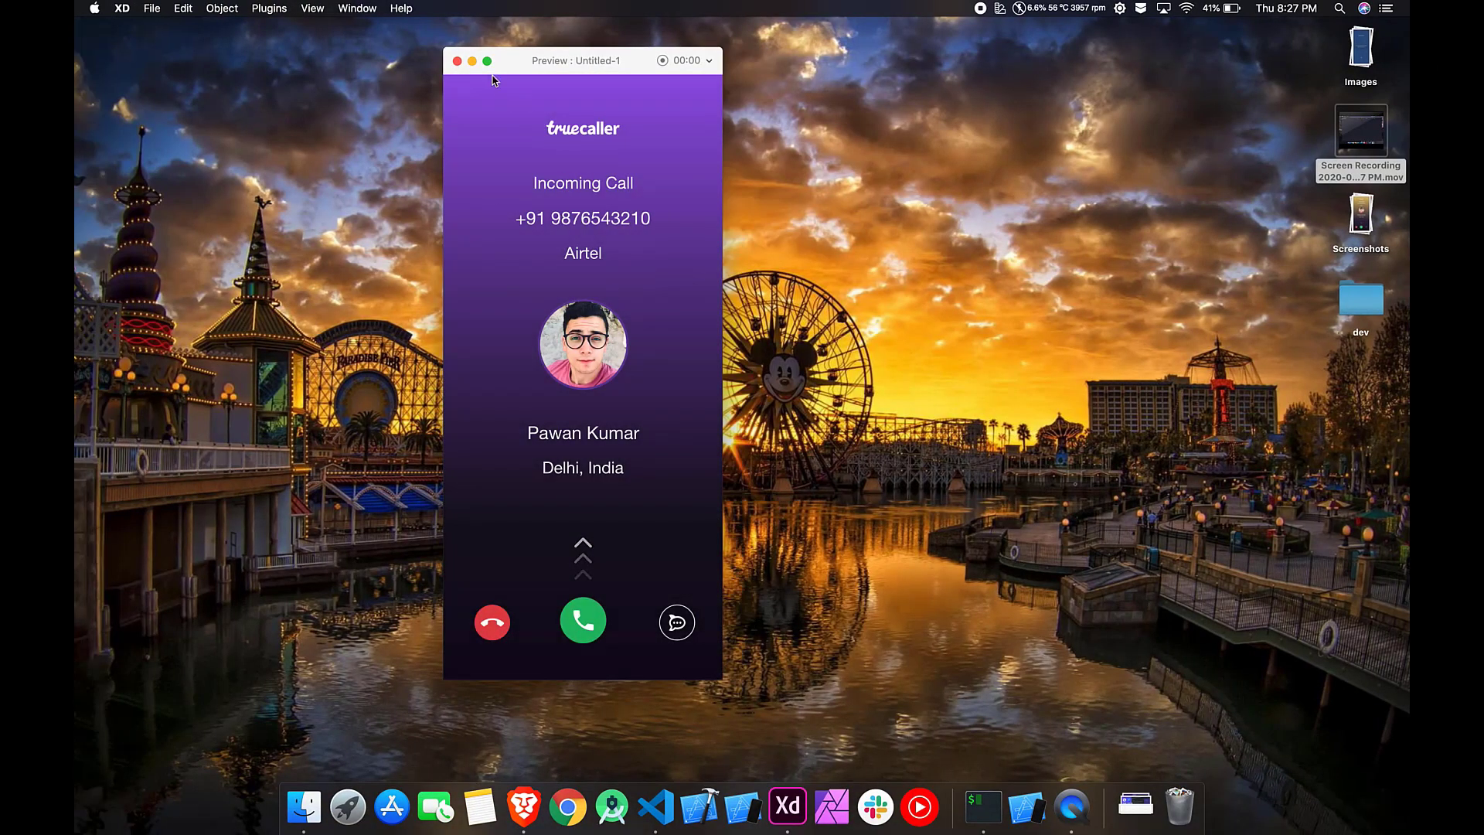
{"action": "left_click", "coordinate": [456, 62]}
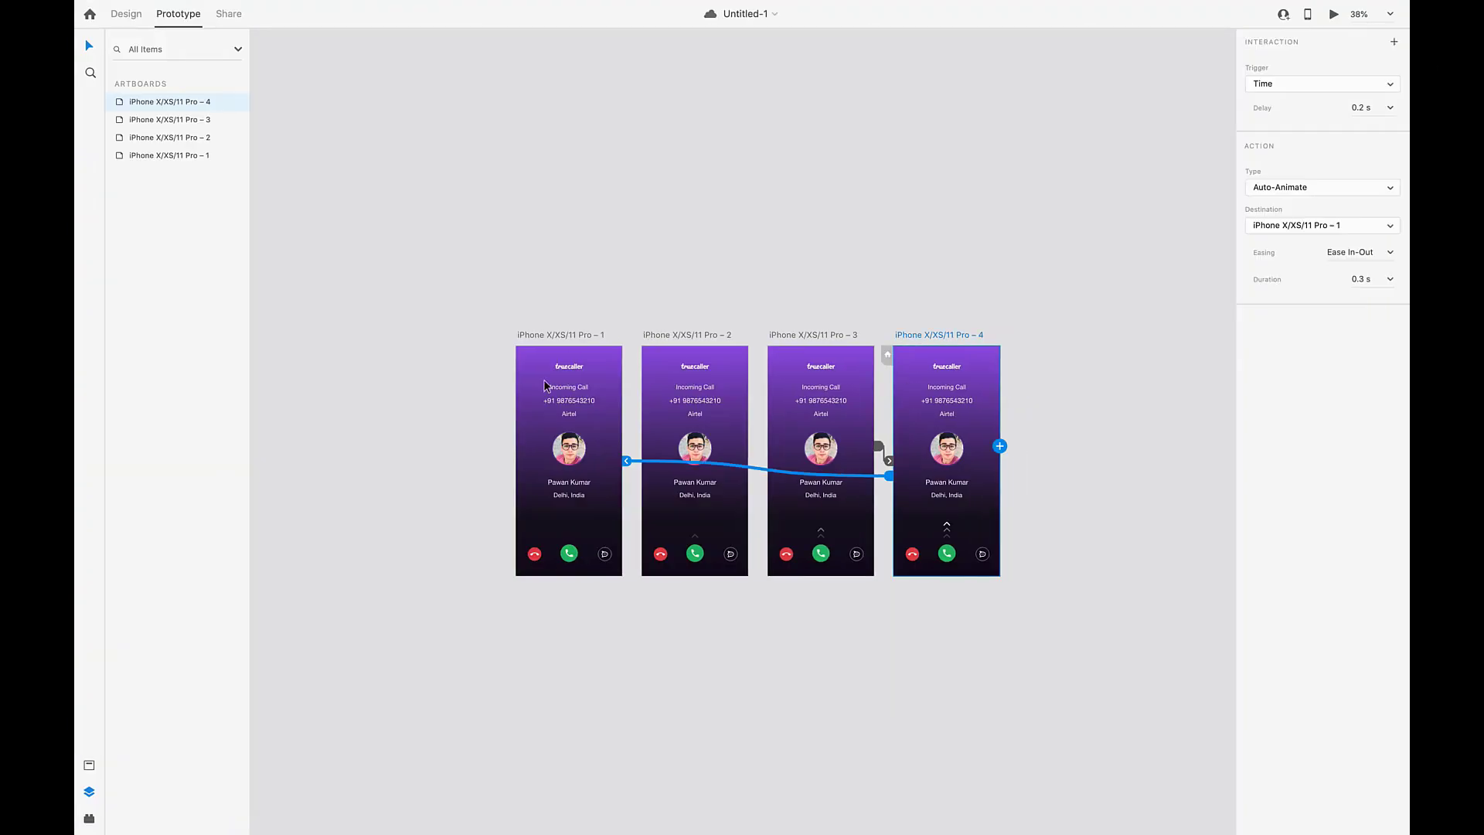
Return to design mode, duplicate the fourth artboard and place the copy below the first artboard
{"action": "left_click", "coordinate": [126, 14]}
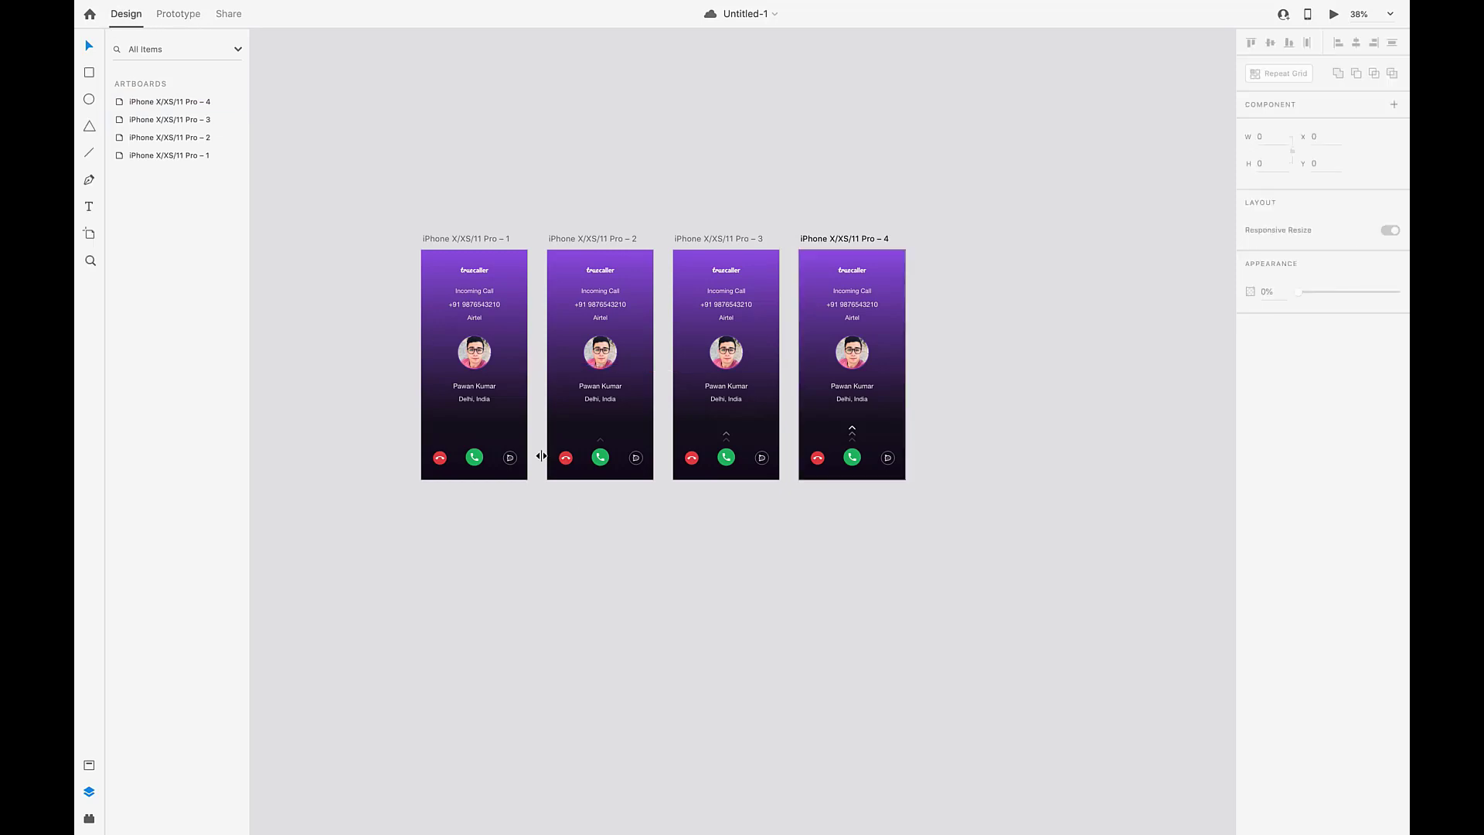
{"action": "scroll", "coordinate": [573, 497], "scroll_direction": "up", "scroll_amount": 2}
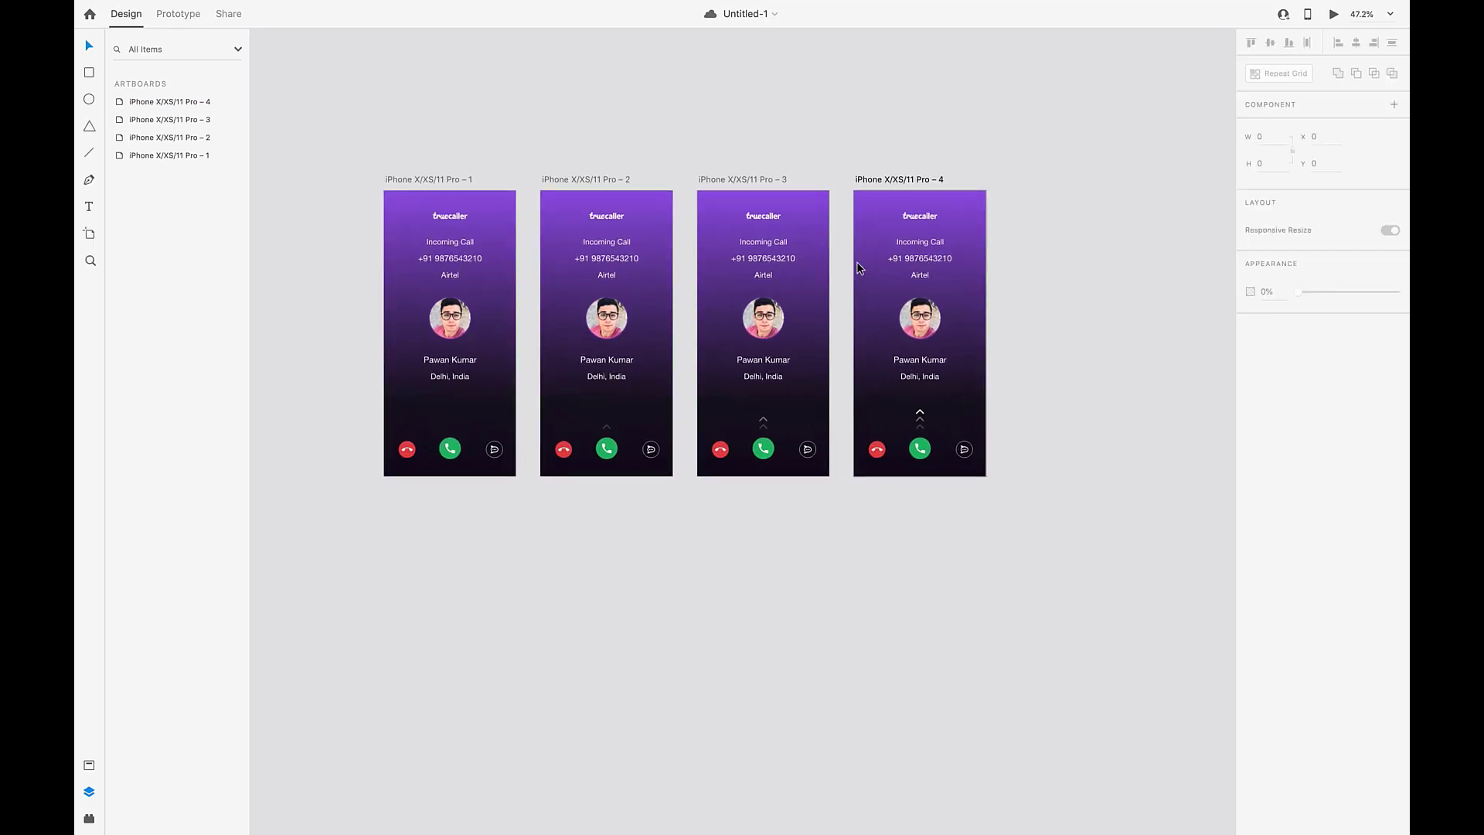
{"action": "left_click", "coordinate": [872, 201]}
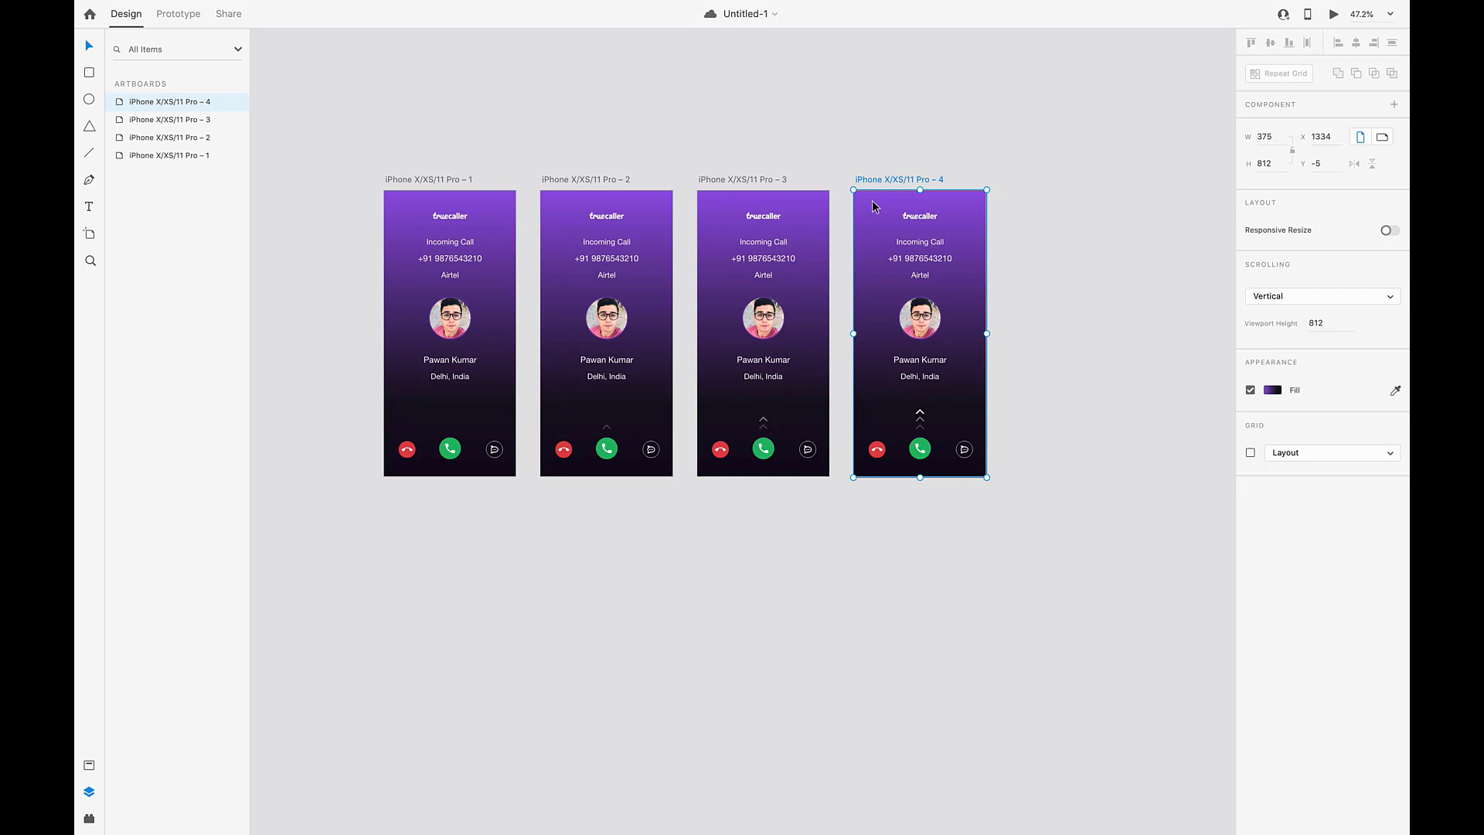
{"action": "key", "text": "ctrl+d"}
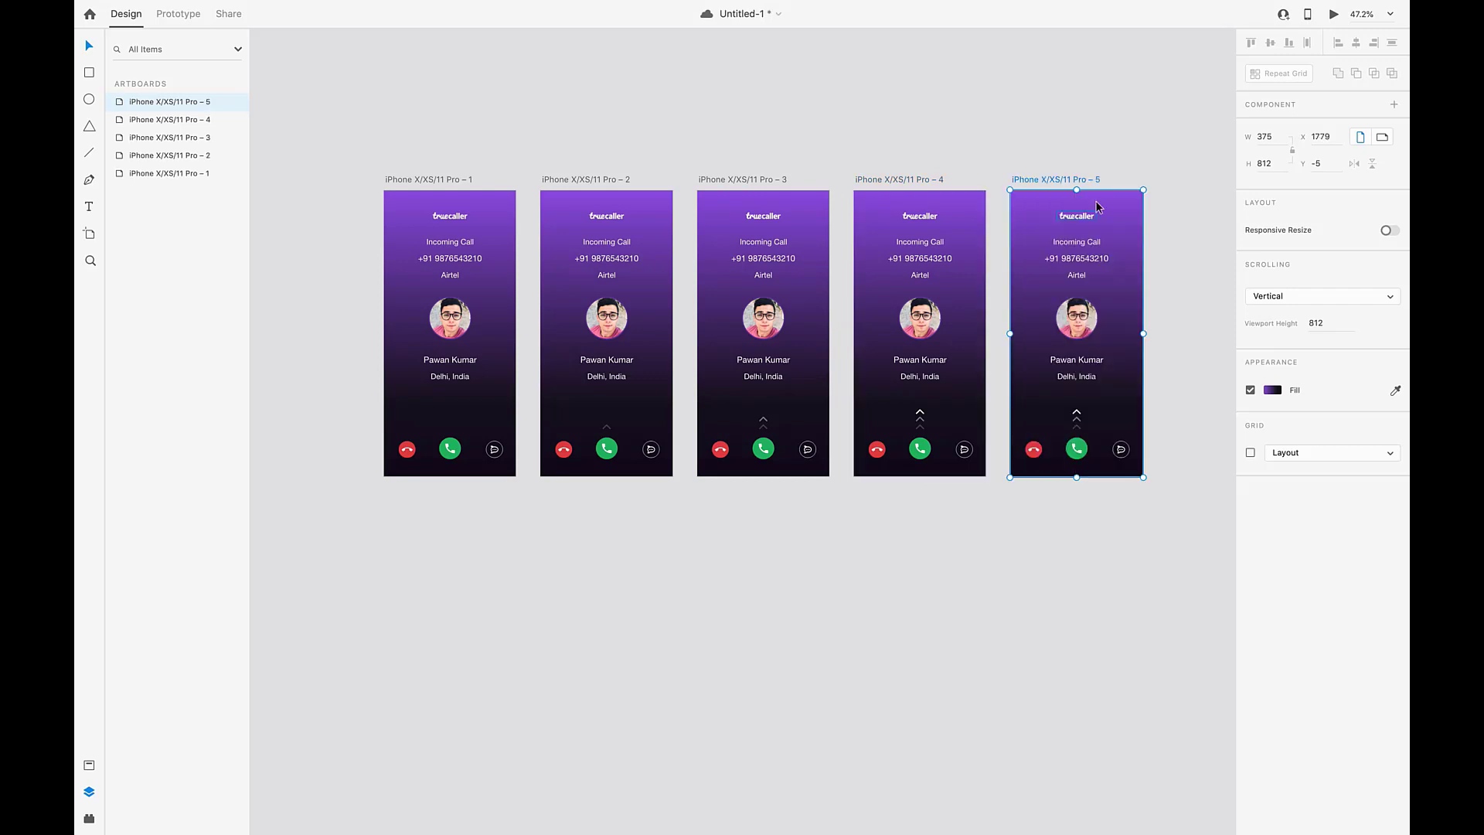
{"action": "left_click", "coordinate": [1024, 228]}
{"action": "left_click_drag", "start_coordinate": [1024, 228], "coordinate": [403, 581]}
Duplicate the lower artboard twice to form a row of three artboards
{"action": "scroll", "coordinate": [614, 247], "scroll_direction": "up", "scroll_amount": 5}
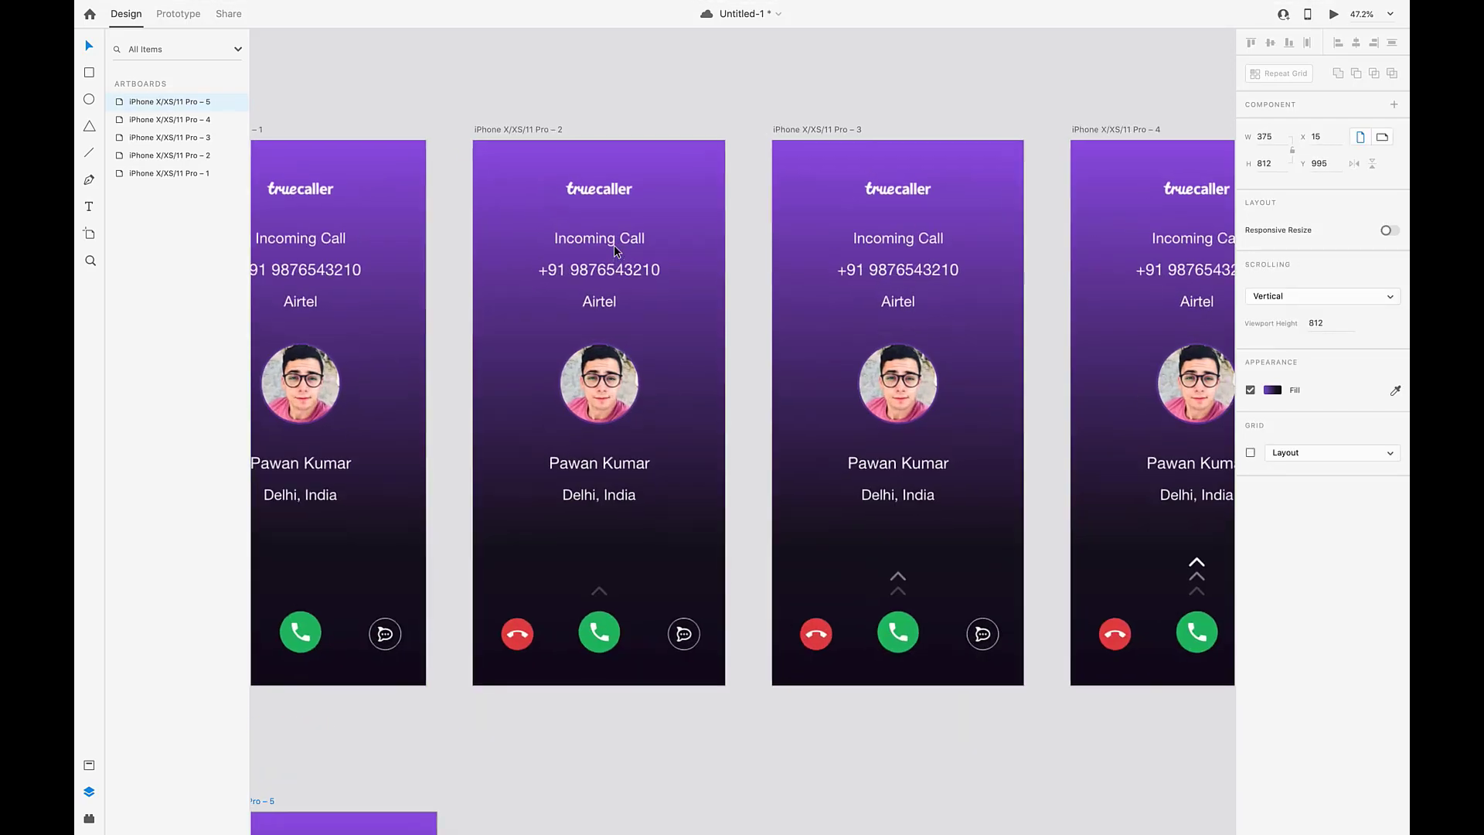
{"action": "scroll", "coordinate": [614, 247], "scroll_direction": "down", "scroll_amount": 5}
{"action": "scroll", "coordinate": [613, 247], "scroll_direction": "down", "scroll_amount": 3}
{"action": "scroll", "coordinate": [616, 251], "scroll_direction": "down", "scroll_amount": 1}
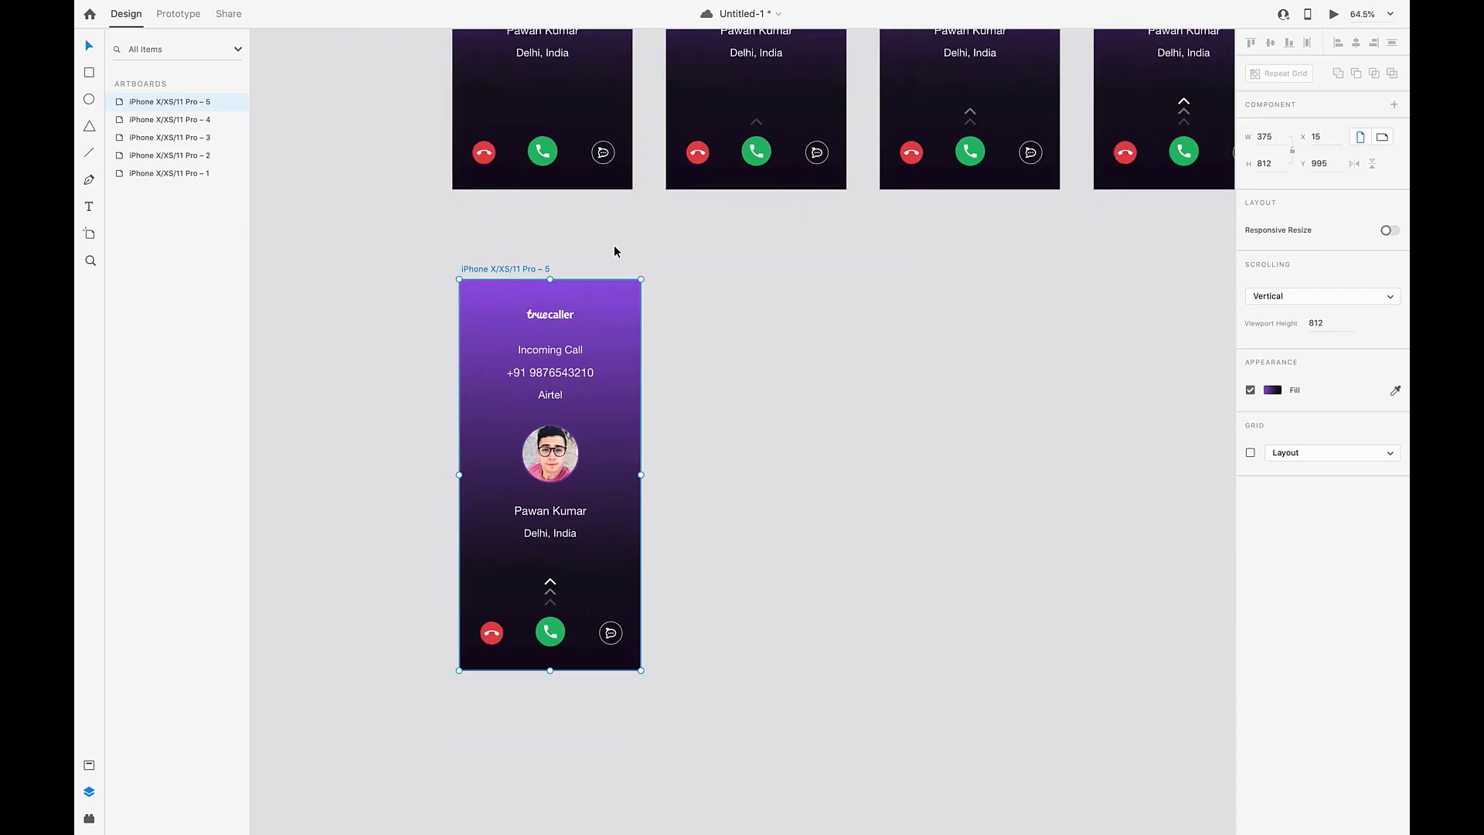
{"action": "left_click", "coordinate": [490, 369]}
{"action": "left_click", "coordinate": [489, 370]}
{"action": "key", "text": "ctrl+d"}
{"action": "key", "text": "ctrl+d"}
{"action": "scroll", "coordinate": [489, 370], "scroll_direction": "right", "scroll_amount": 2}
{"action": "scroll", "coordinate": [490, 369], "scroll_direction": "down", "scroll_amount": 1}
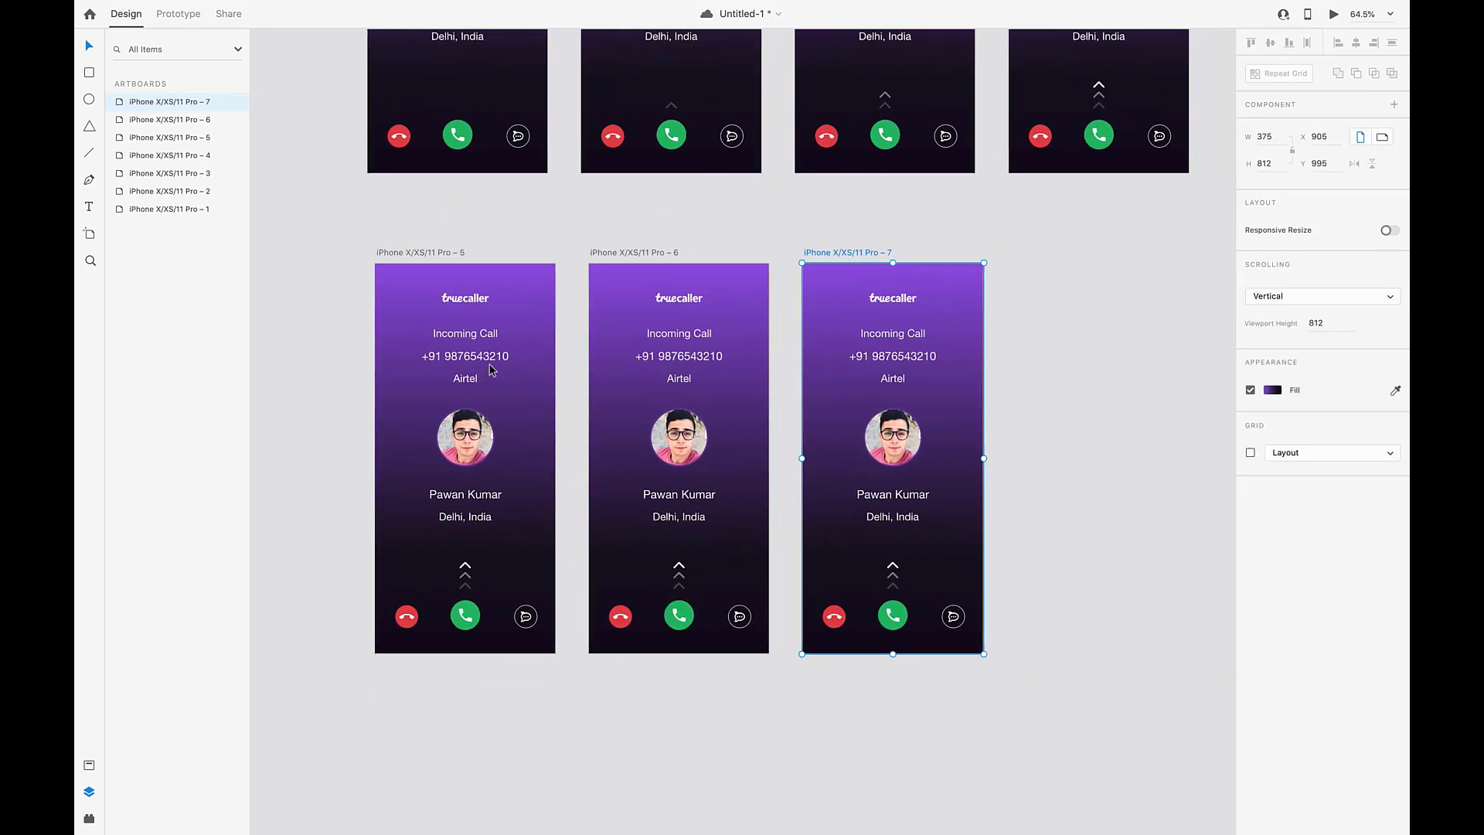
Copy the recently picked Burlywood colour (#dbbe72) and open the gradient fill of the iPhone X/XS/11 Pro – 6 artboard
{"action": "left_click", "coordinate": [615, 300]}
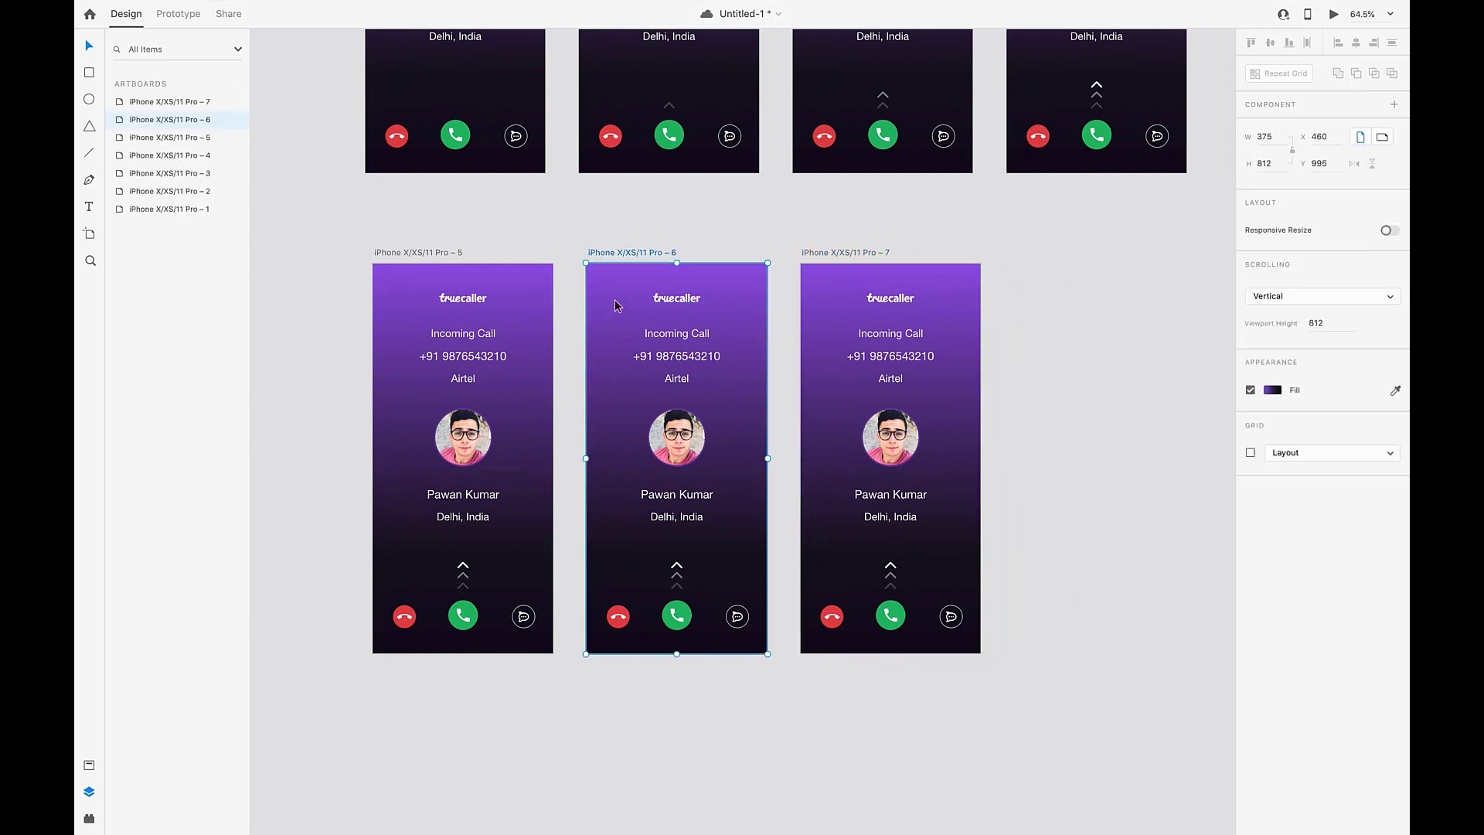
{"action": "mouse_move", "coordinate": [1050, 11]}
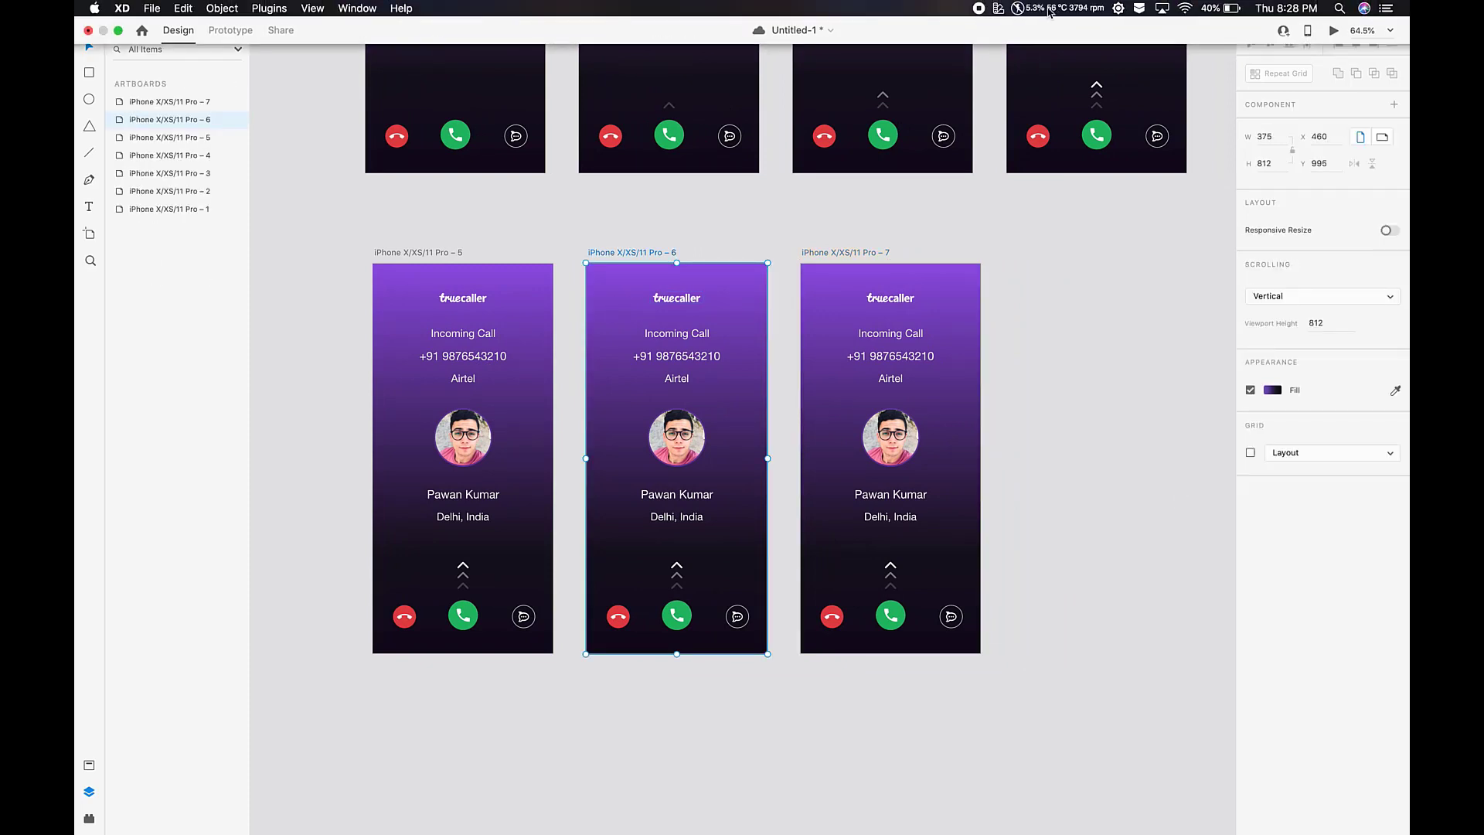
{"action": "left_click", "coordinate": [986, 13]}
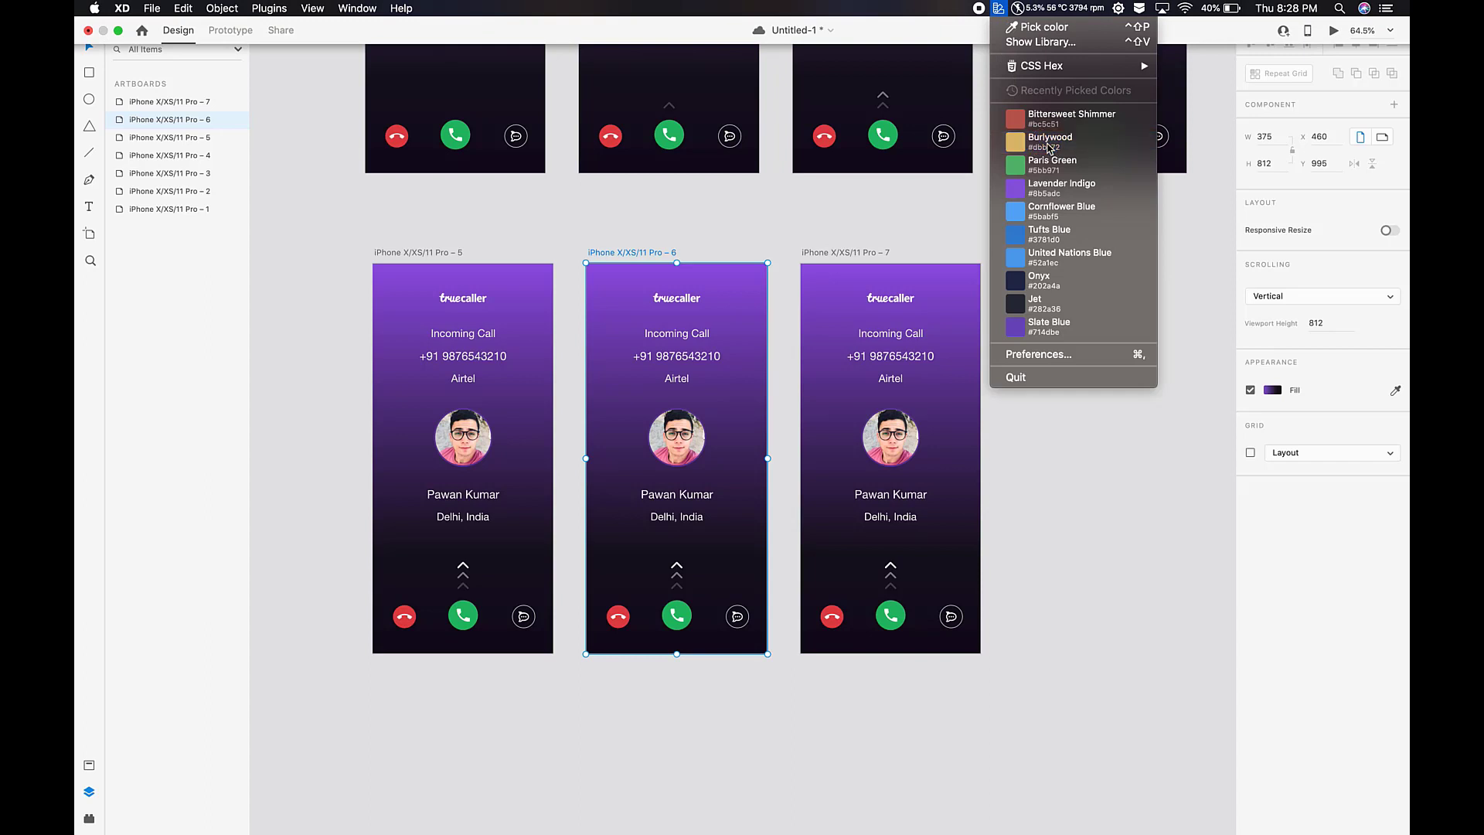
{"action": "left_click", "coordinate": [1028, 139]}
{"action": "left_click", "coordinate": [1272, 390]}
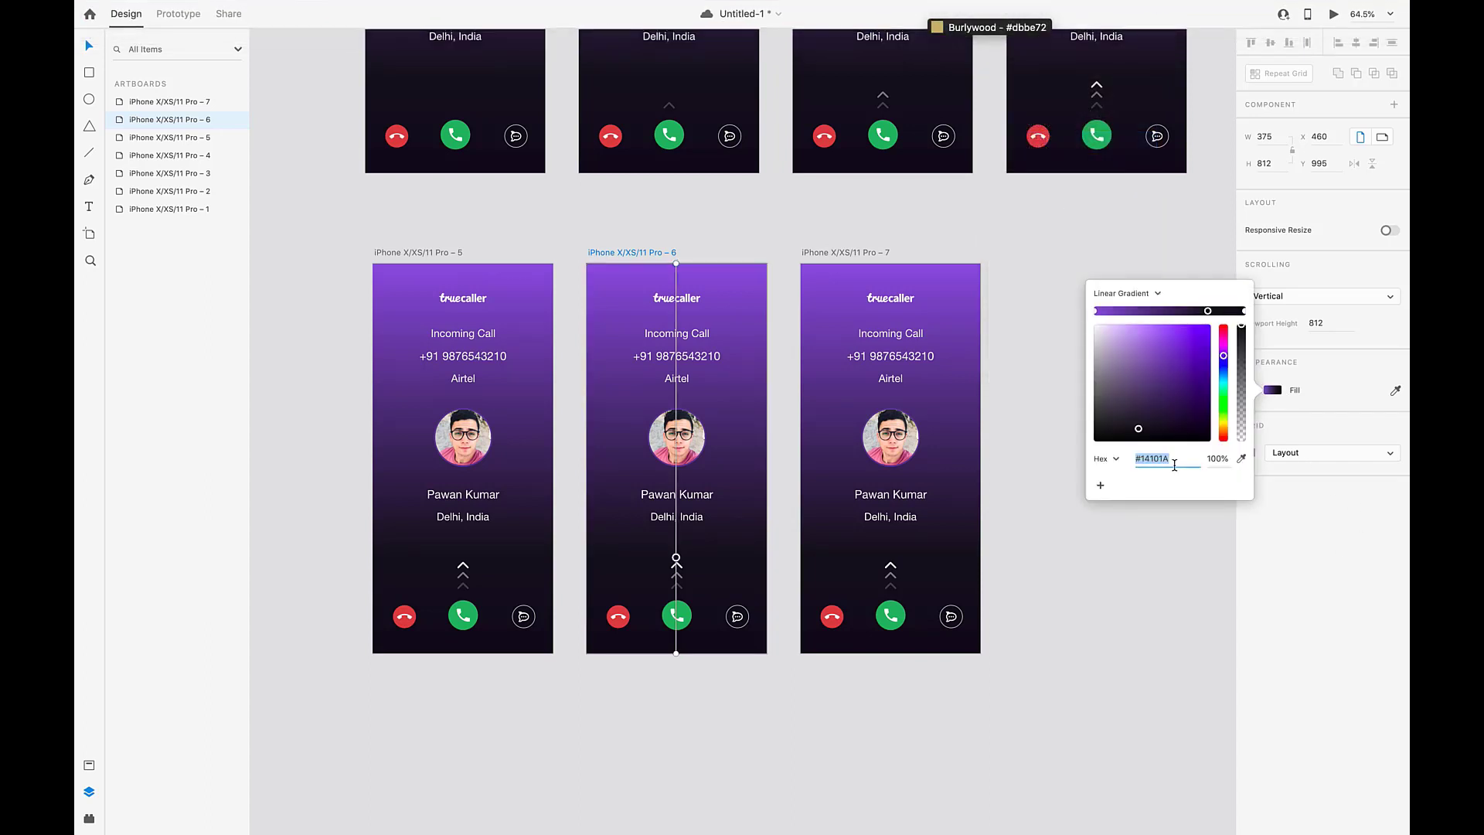
Try #DBBE72 as the middle stop colour of the sixth artboard's background gradient
{"action": "type", "text": "#DBBE72"}
{"action": "key", "text": "Return"}
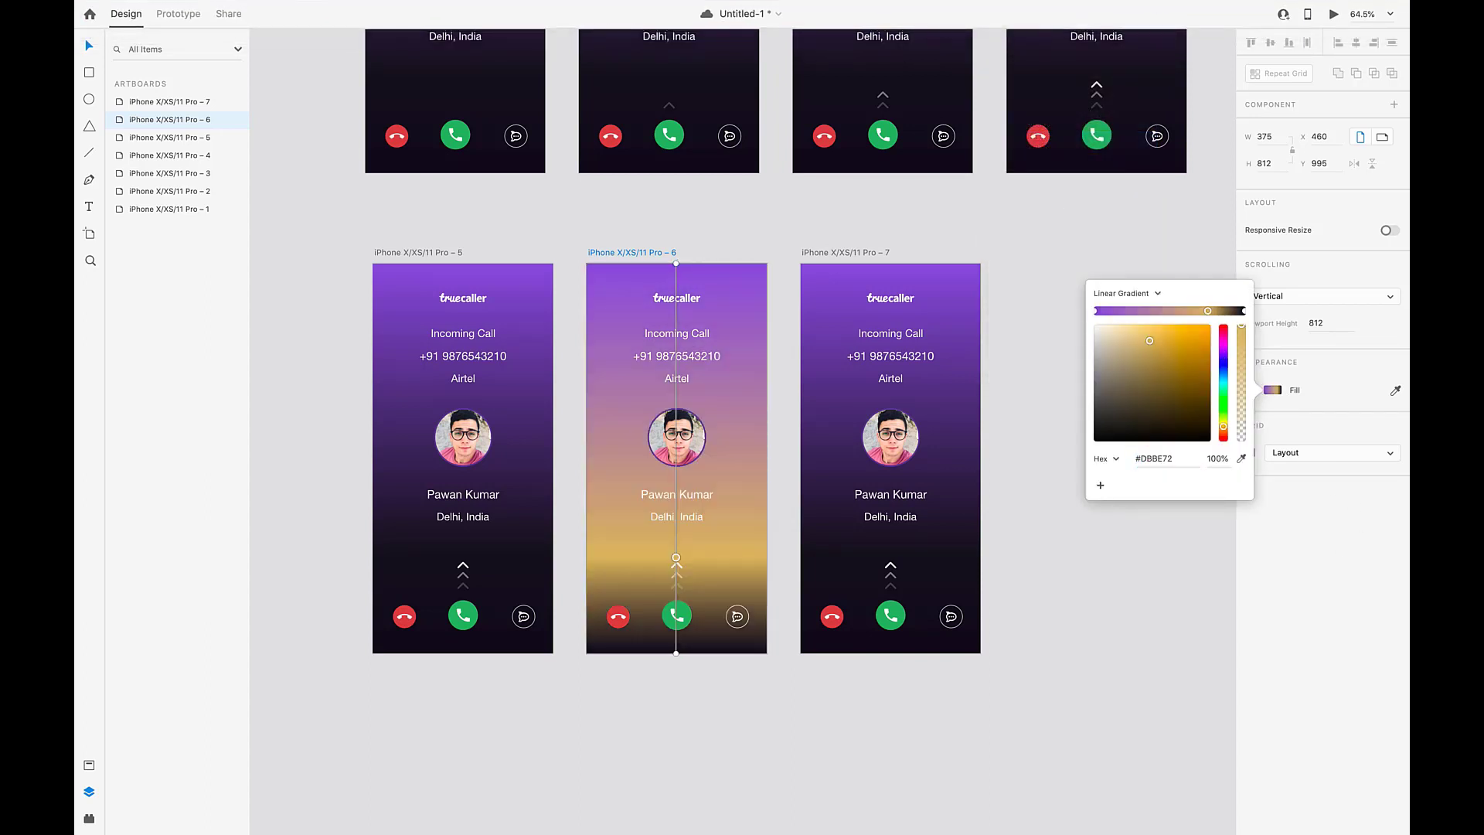
{"action": "key", "text": "super+z"}
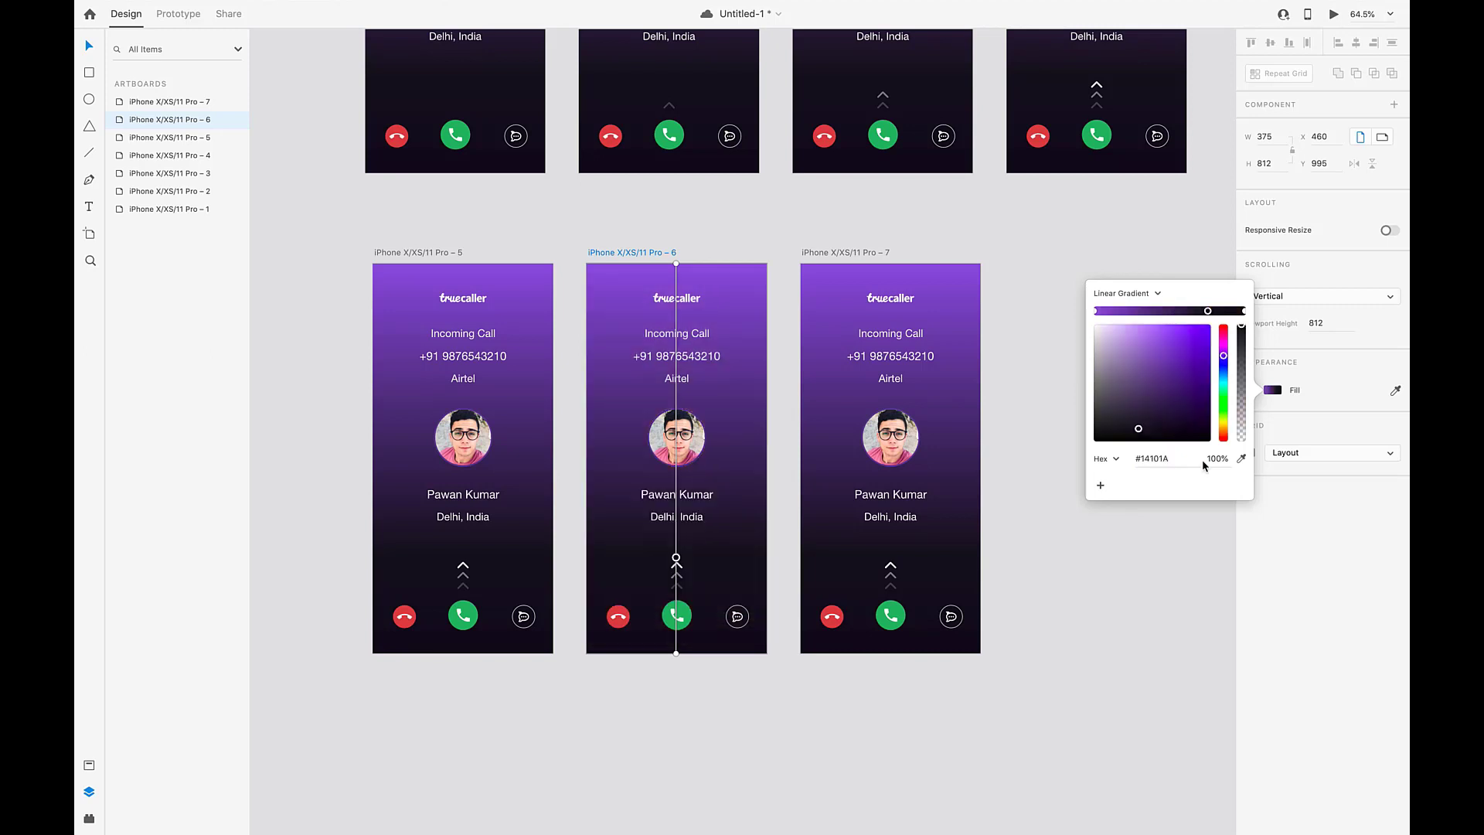
Set the starting stop of the sixth artboard's background gradient to #DBBE72
{"action": "left_click", "coordinate": [1097, 312]}
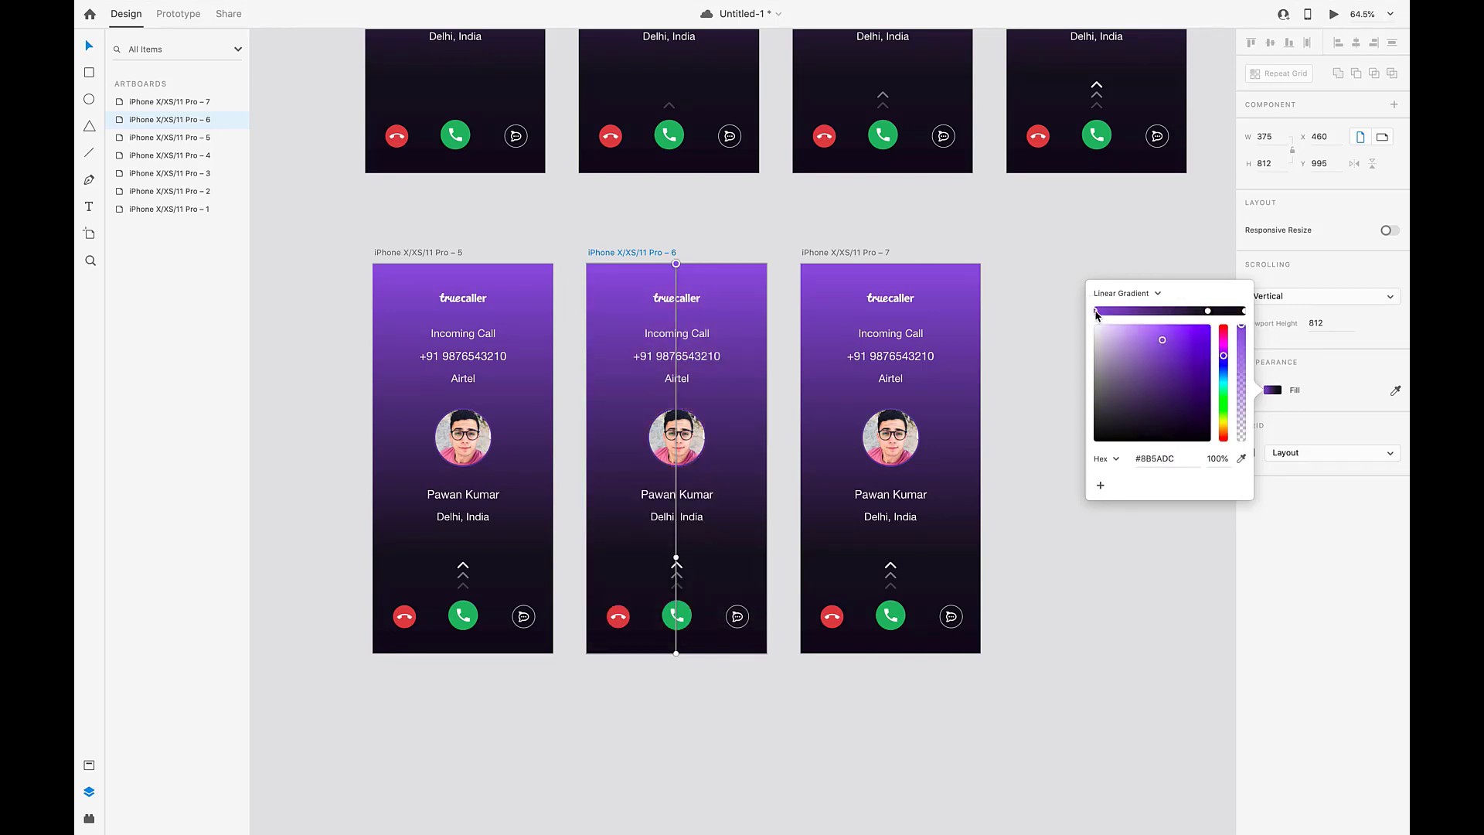
{"action": "left_click", "coordinate": [1153, 458]}
{"action": "type", "text": "#DBBE72"}
{"action": "key", "text": "Return"}
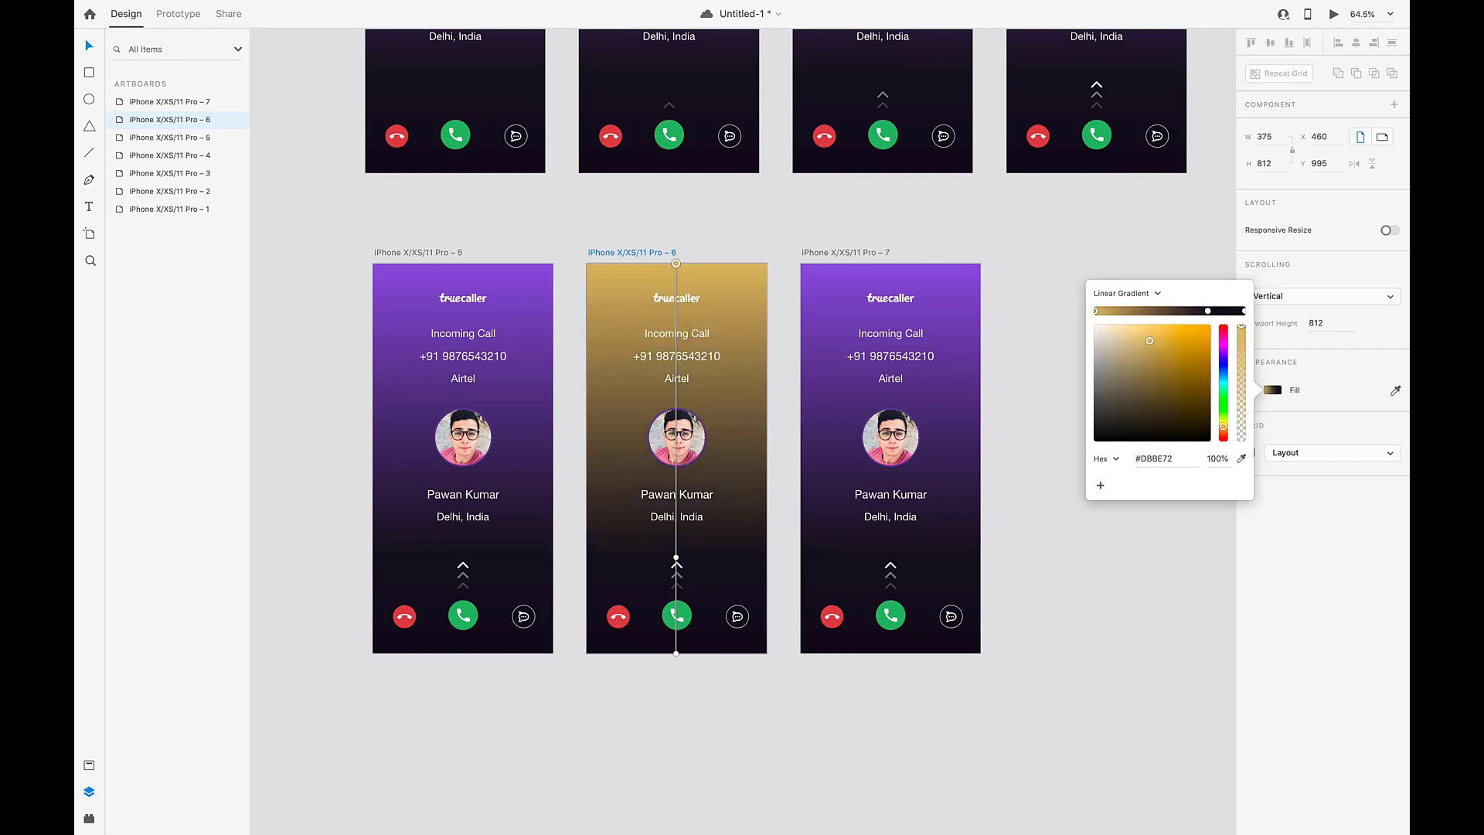
{"action": "left_click", "coordinate": [612, 428]}
{"action": "scroll", "coordinate": [613, 428], "scroll_direction": "up", "scroll_amount": 5}
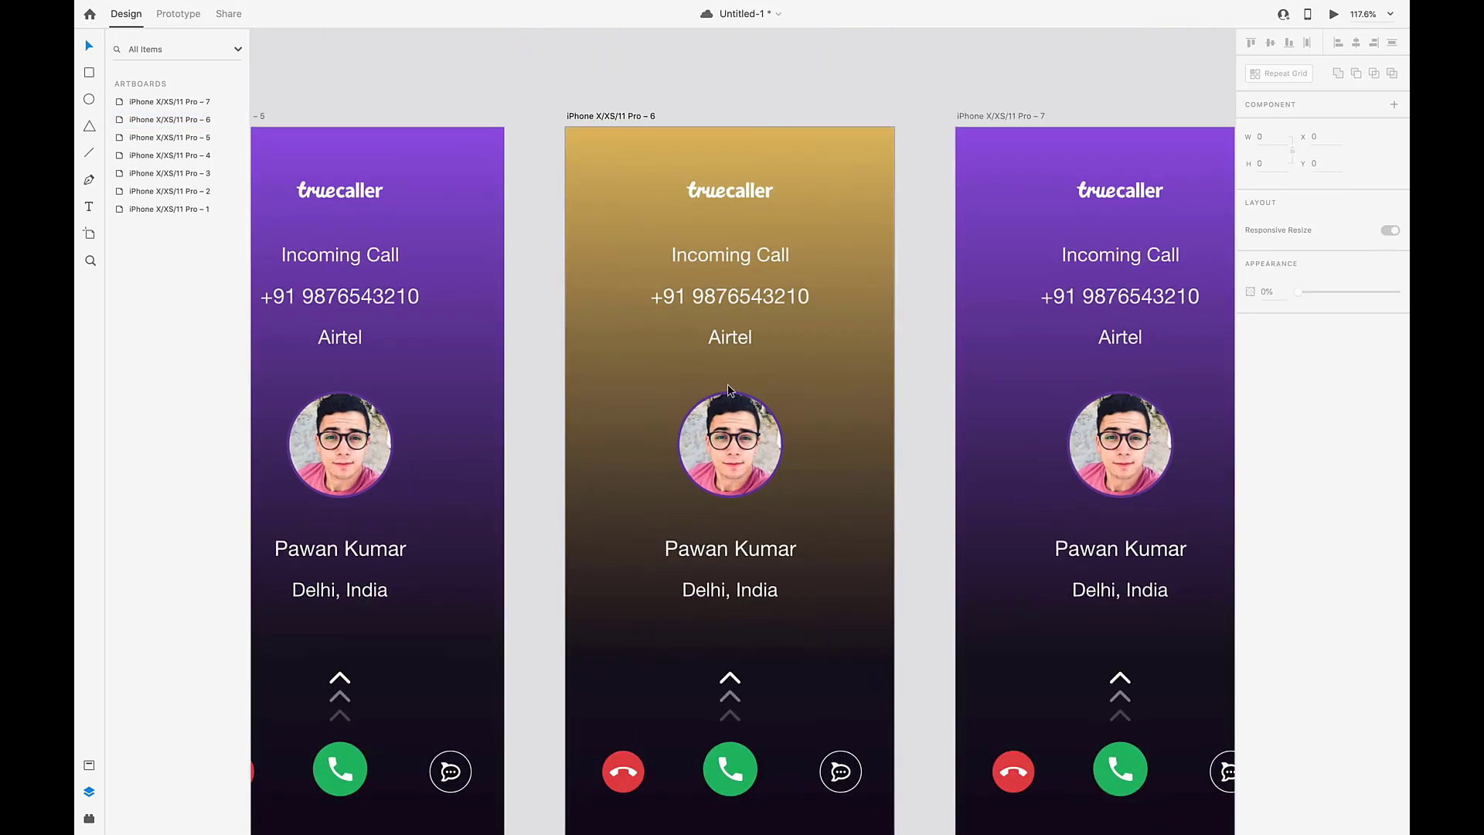
Set the border colour of the profile picture circle on the sixth artboard to #DBBE72
{"action": "left_click", "coordinate": [721, 396]}
{"action": "scroll", "coordinate": [720, 396], "scroll_direction": "right", "scroll_amount": 2}
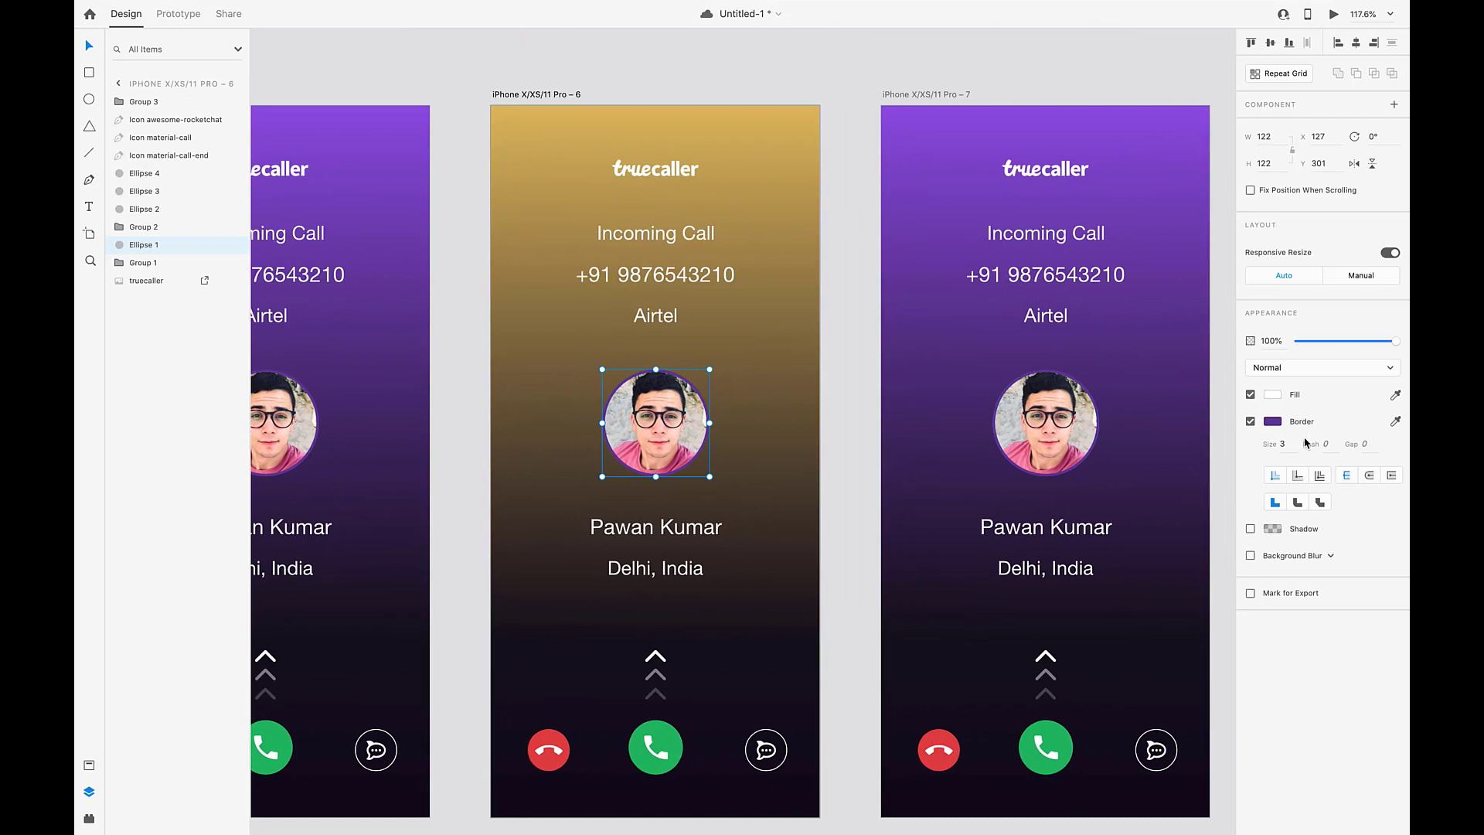
{"action": "left_click", "coordinate": [1272, 421]}
{"action": "left_click", "coordinate": [1153, 471]}
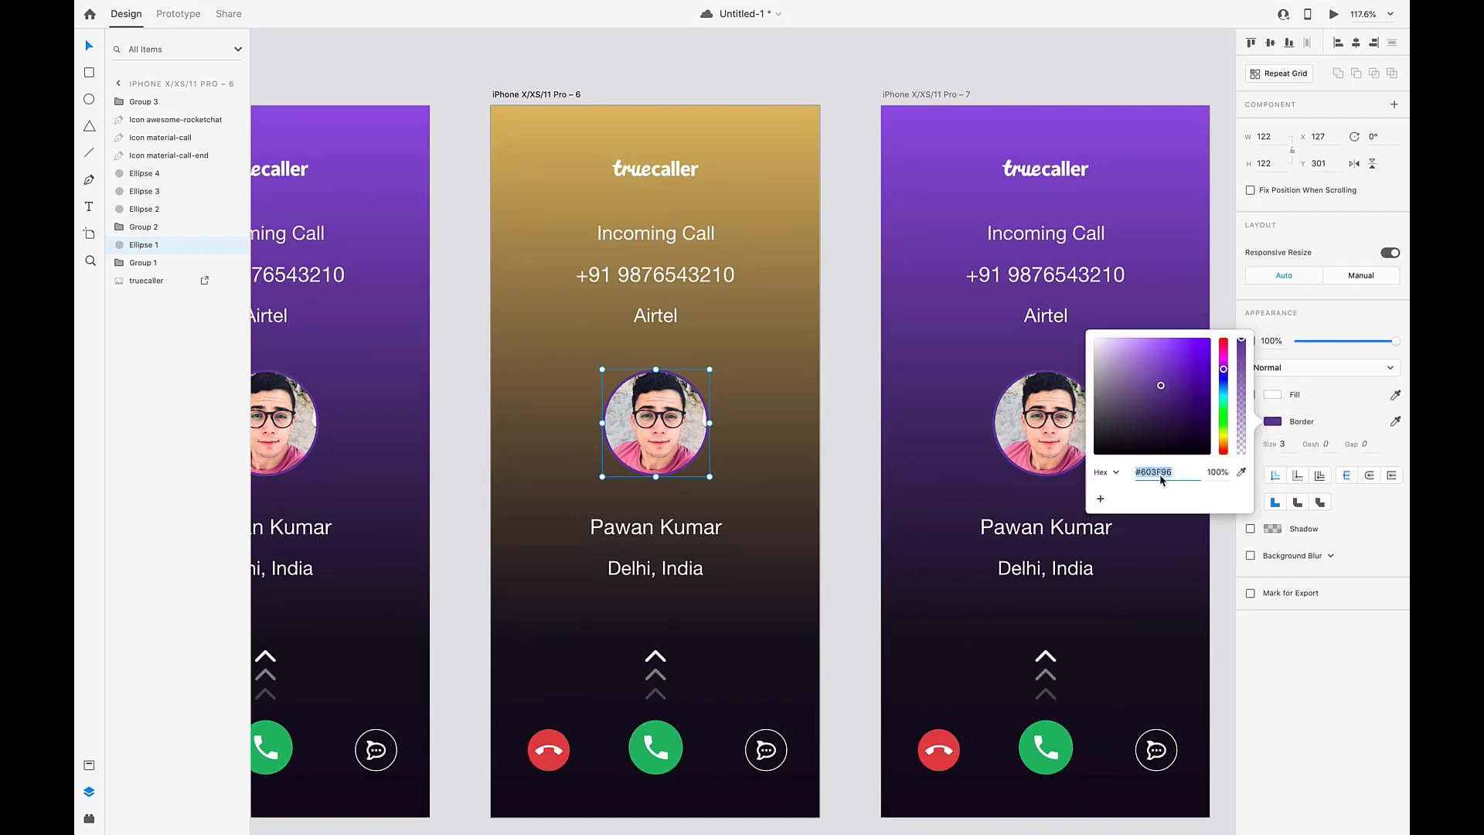
{"action": "type", "text": "#DBBE72"}
{"action": "key", "text": "Return"}
{"action": "left_click", "coordinate": [723, 451]}
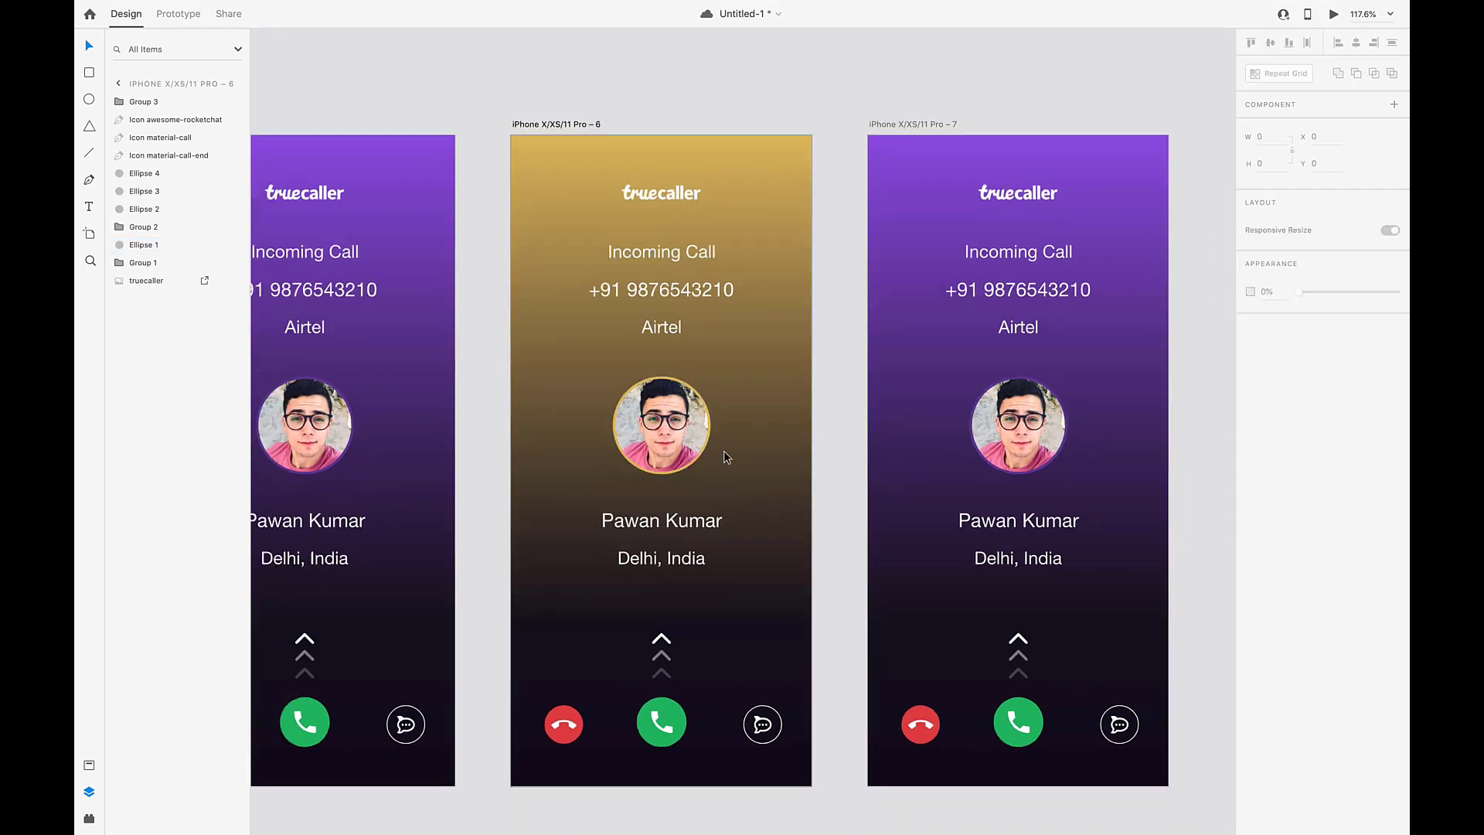
Copy the recently picked Bittersweet Shimmer colour (#bc5c51) and apply it to the starting stop of the seventh artboard's background gradient
{"action": "scroll", "coordinate": [723, 451], "scroll_direction": "down", "scroll_amount": 5}
{"action": "scroll", "coordinate": [635, 452], "scroll_direction": "right", "scroll_amount": 2}
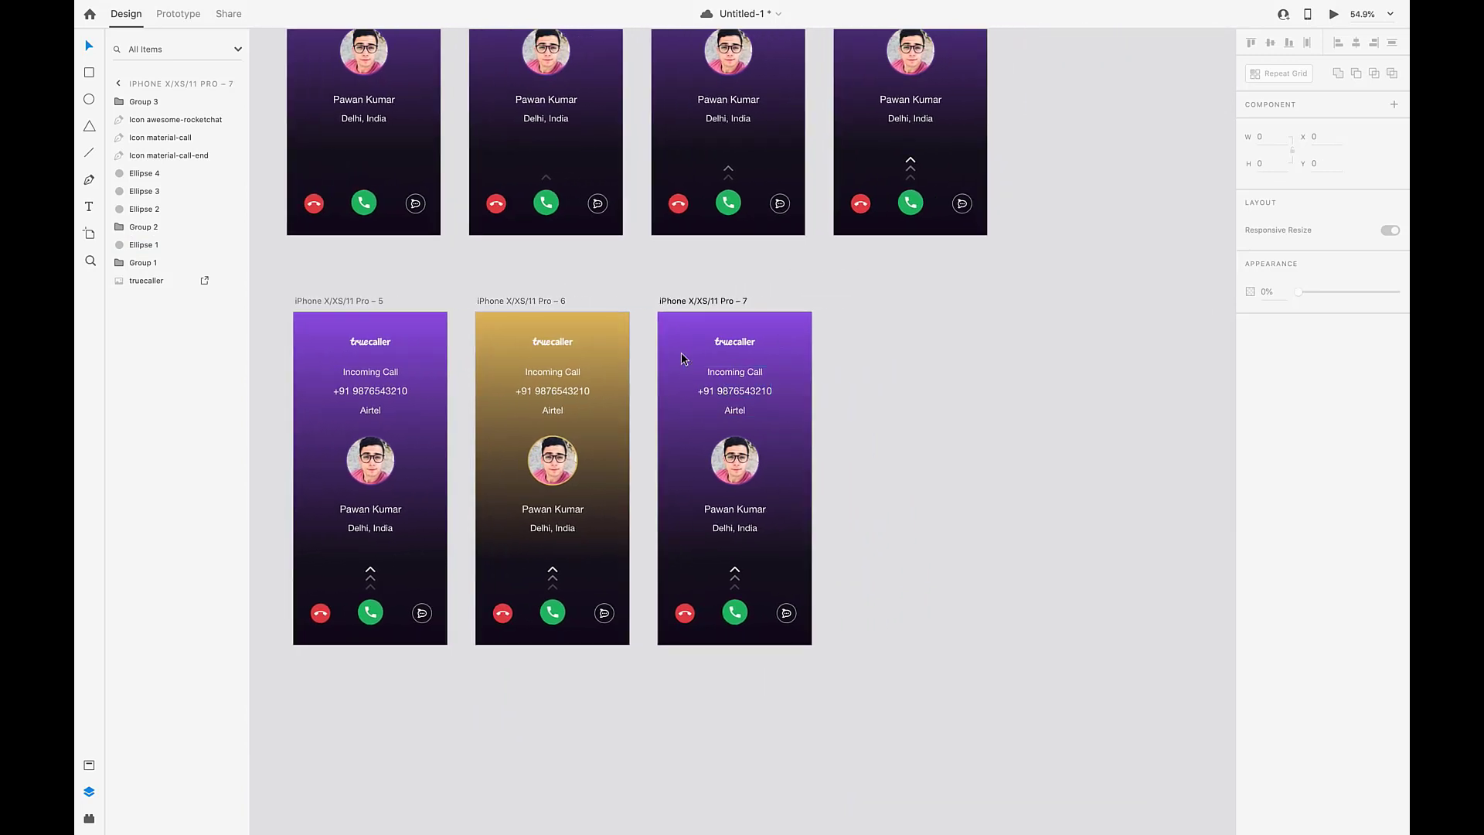
{"action": "left_click", "coordinate": [682, 355]}
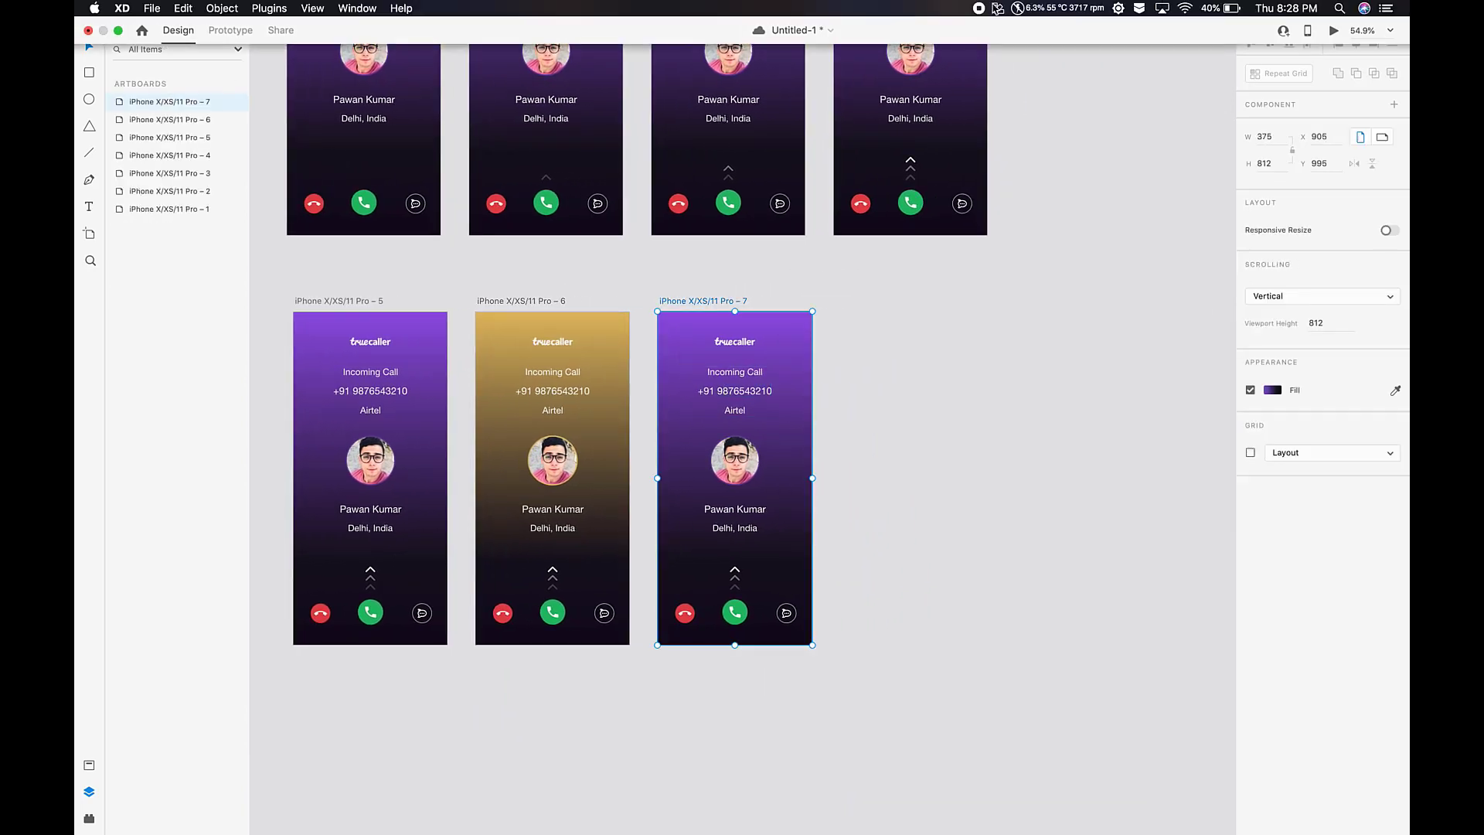
{"action": "left_click", "coordinate": [997, 9]}
{"action": "left_click", "coordinate": [1051, 116]}
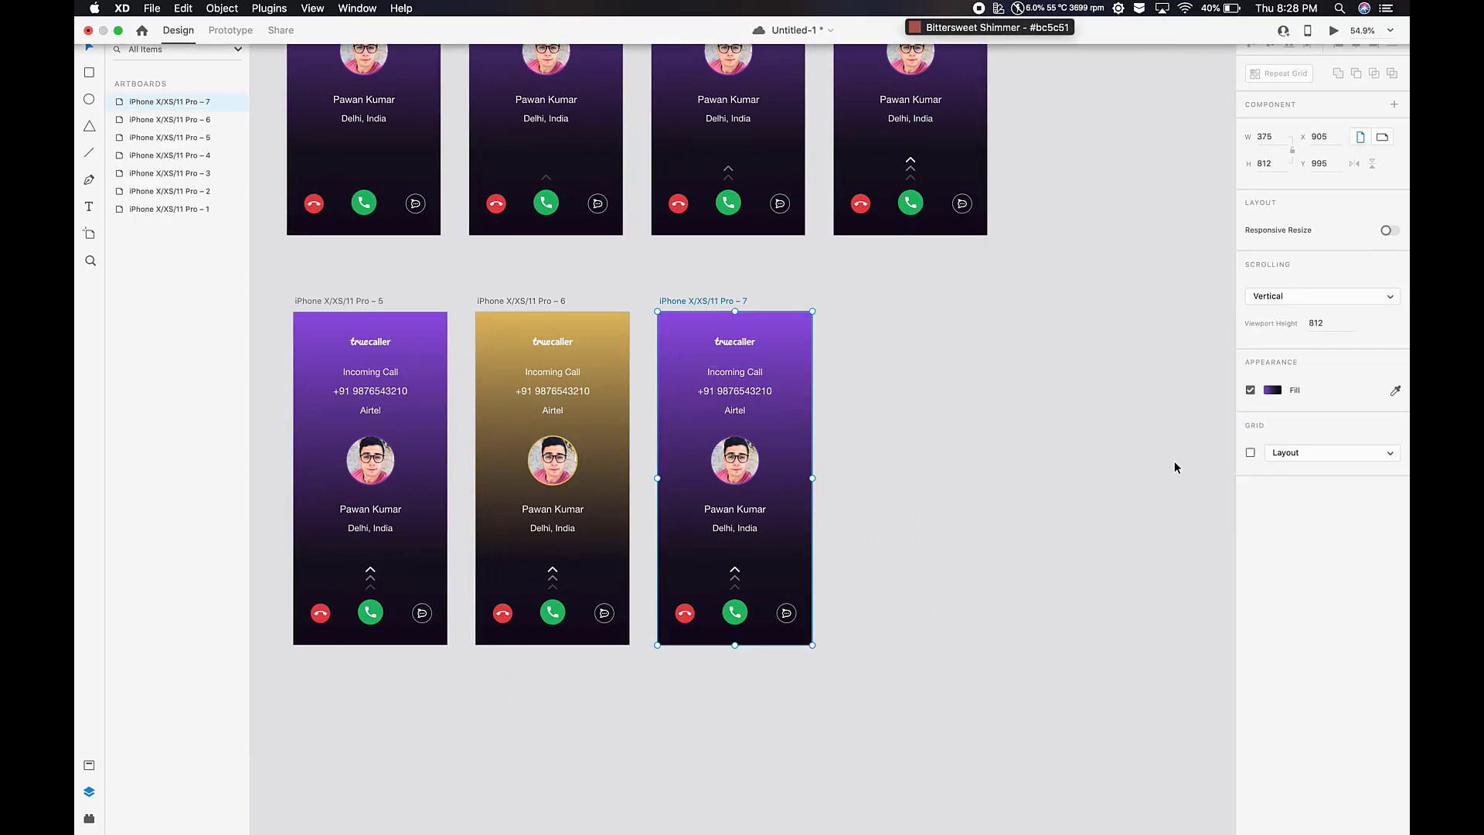
{"action": "left_click", "coordinate": [1271, 390]}
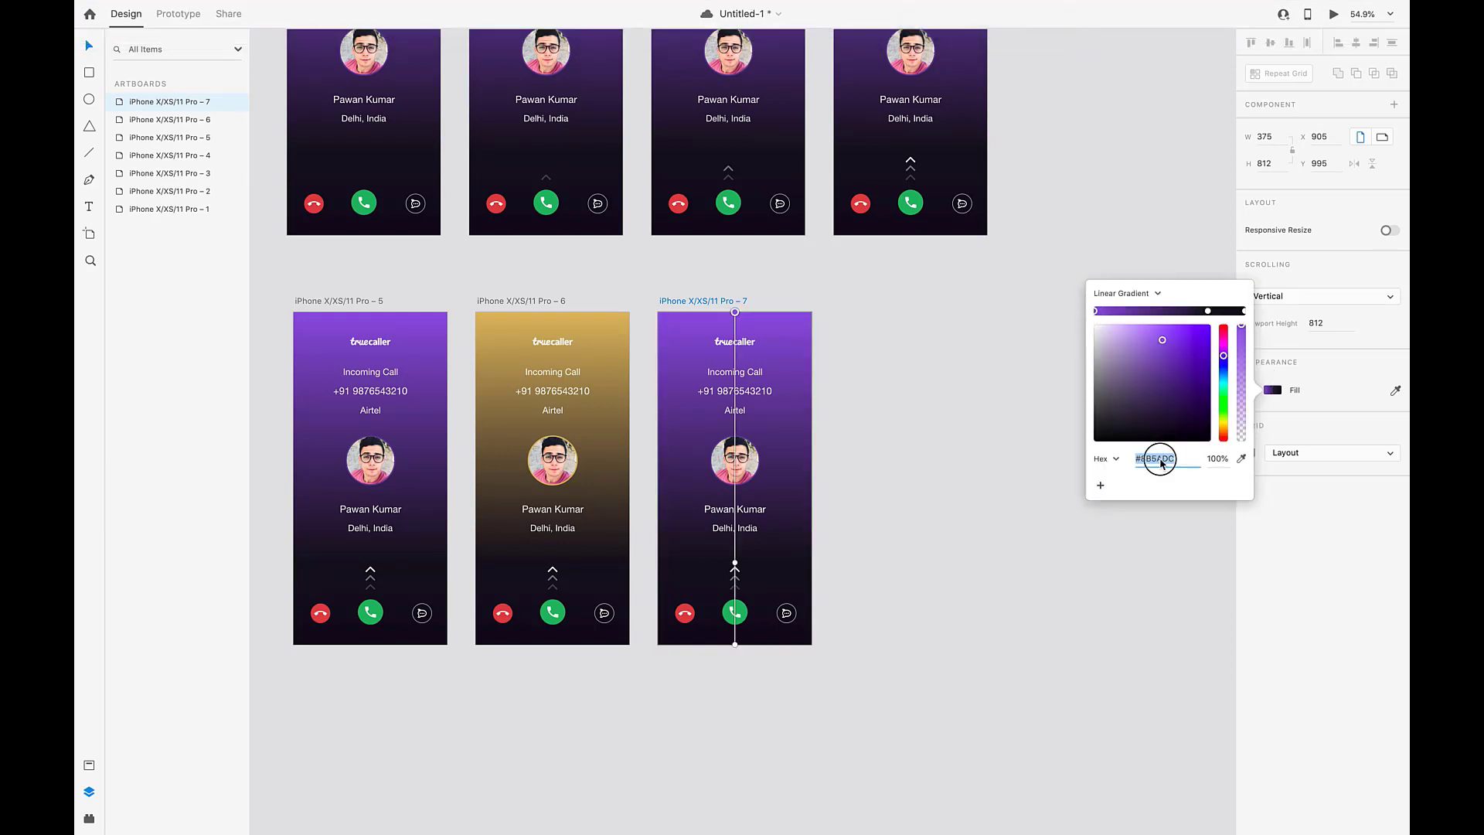
{"action": "key", "text": "super+v"}
{"action": "key", "text": "Return"}
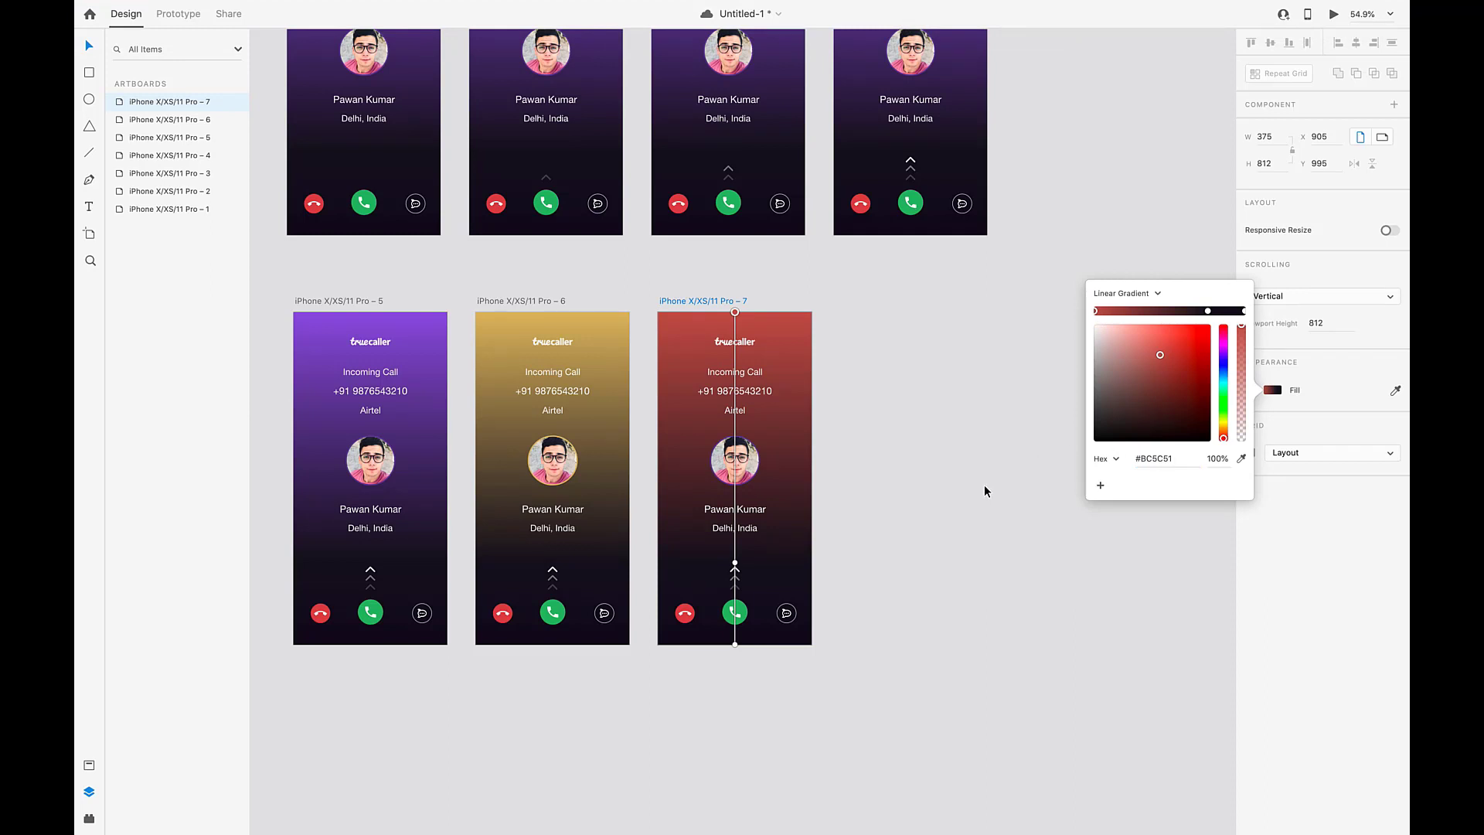
{"action": "left_click", "coordinate": [895, 506]}
Set the border colour of the profile picture circle on the seventh artboard to the copied #BC5C51
{"action": "left_click", "coordinate": [746, 458]}
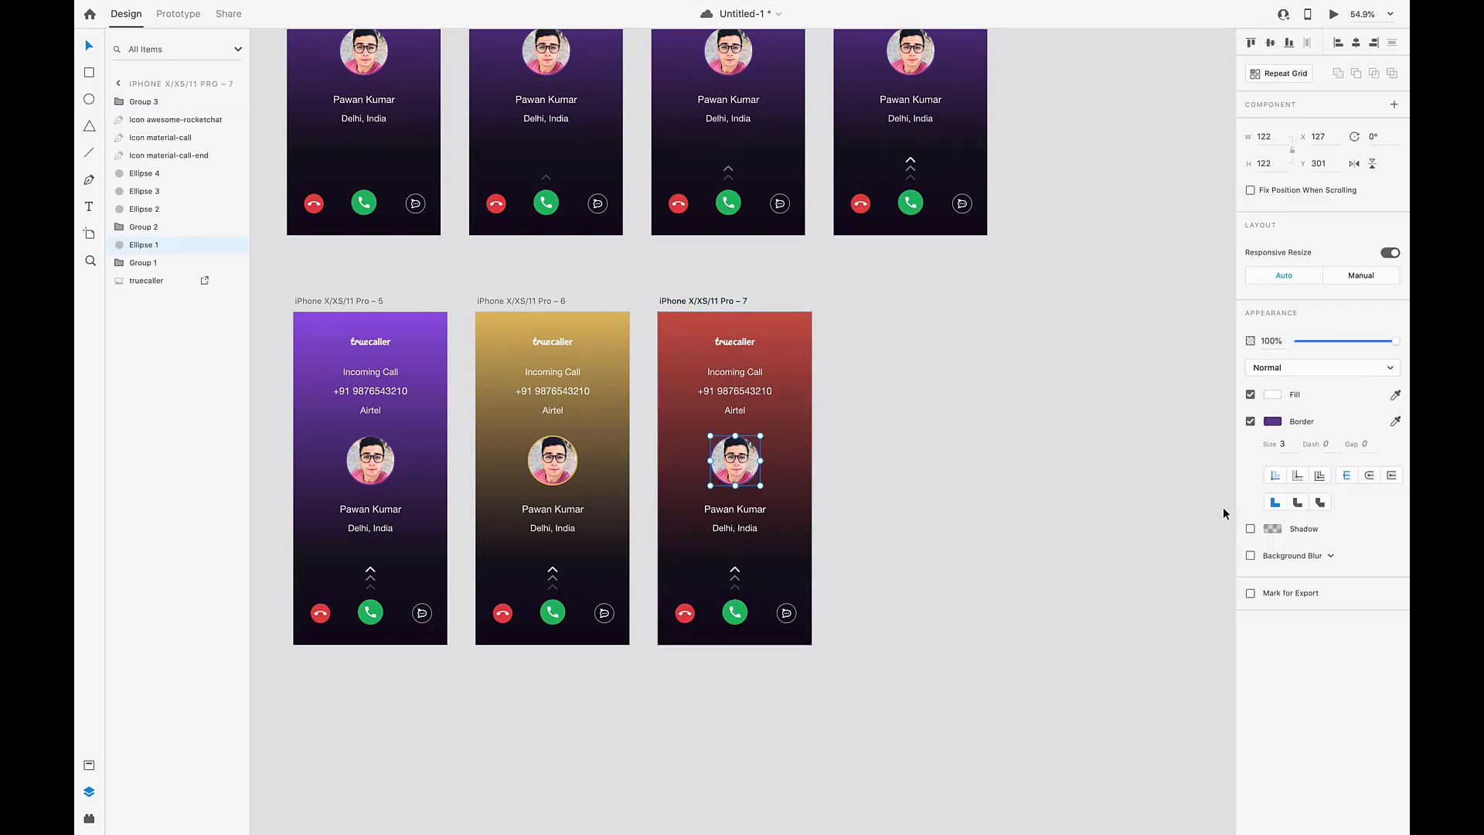
{"action": "left_click", "coordinate": [1272, 421]}
{"action": "left_click", "coordinate": [1168, 469]}
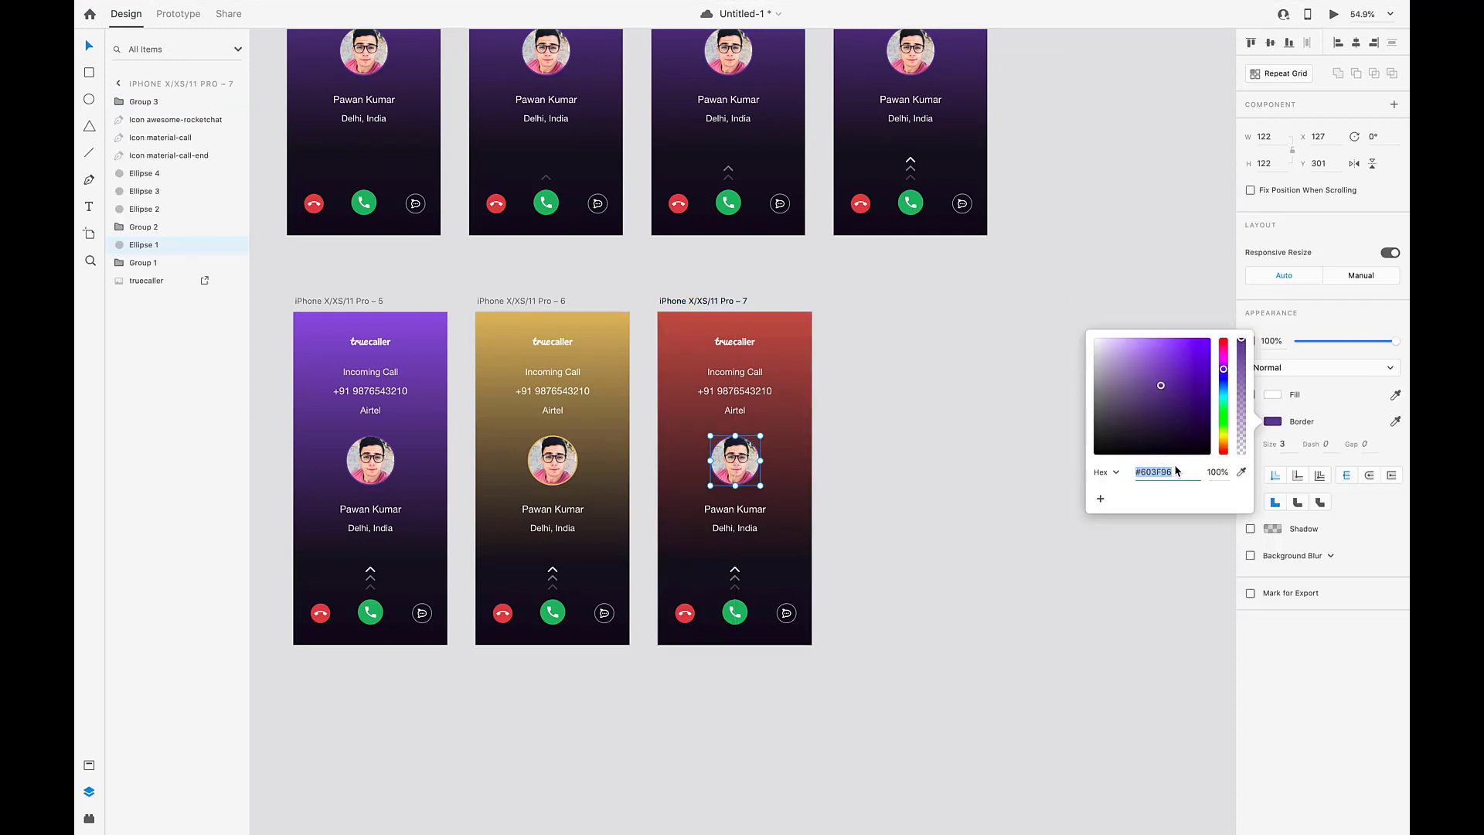
{"action": "left_click", "coordinate": [1157, 471]}
{"action": "key", "text": "super+v"}
{"action": "key", "text": "Return"}
{"action": "left_click", "coordinate": [803, 433]}
Leave the Icons 4 Design plugin and open the UI Panel of the XD to Flutter plugin
{"action": "scroll", "coordinate": [524, 396], "scroll_direction": "up", "scroll_amount": 5}
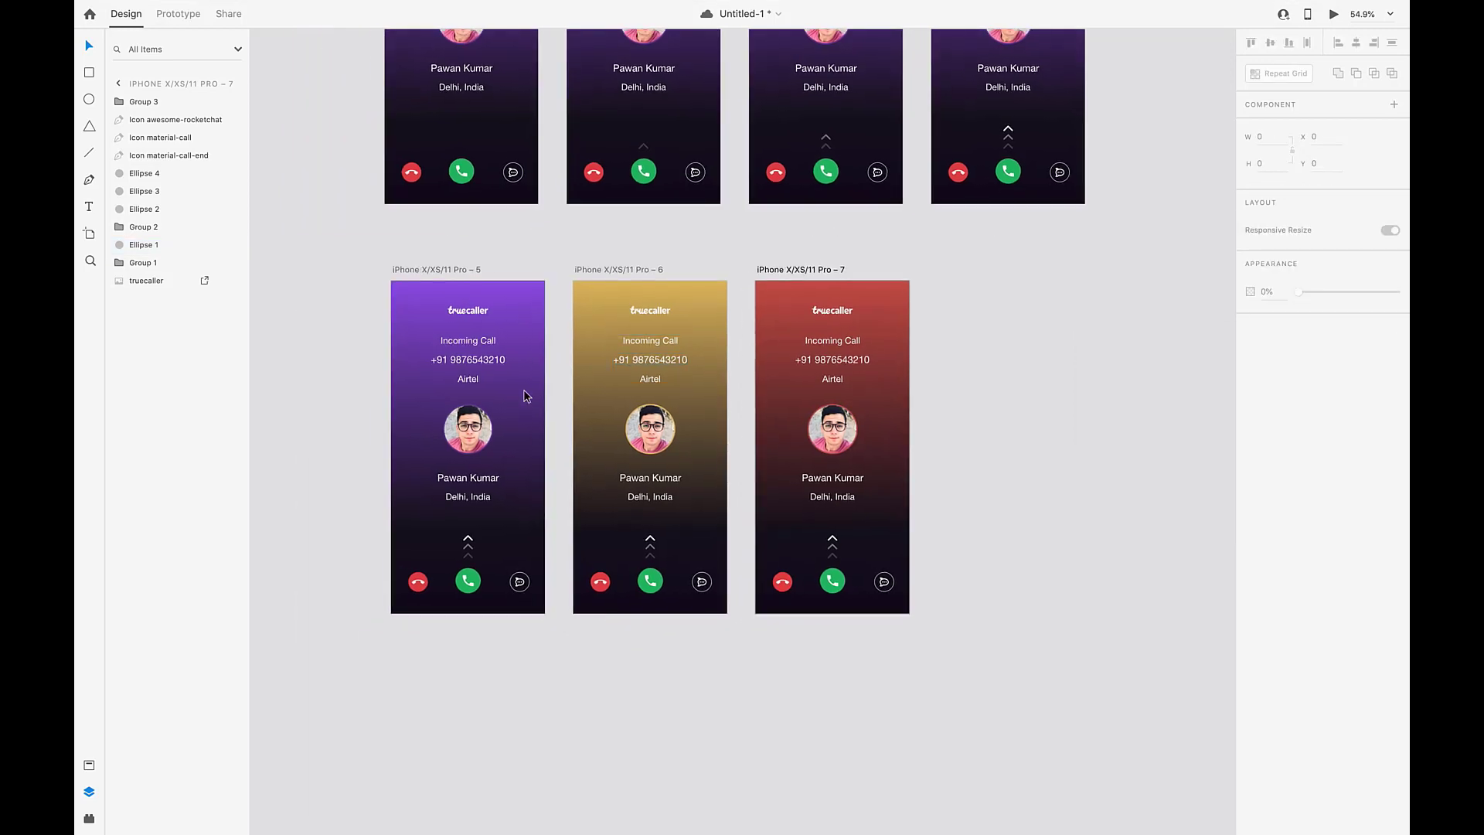
{"action": "scroll", "coordinate": [521, 398], "scroll_direction": "down", "scroll_amount": 3}
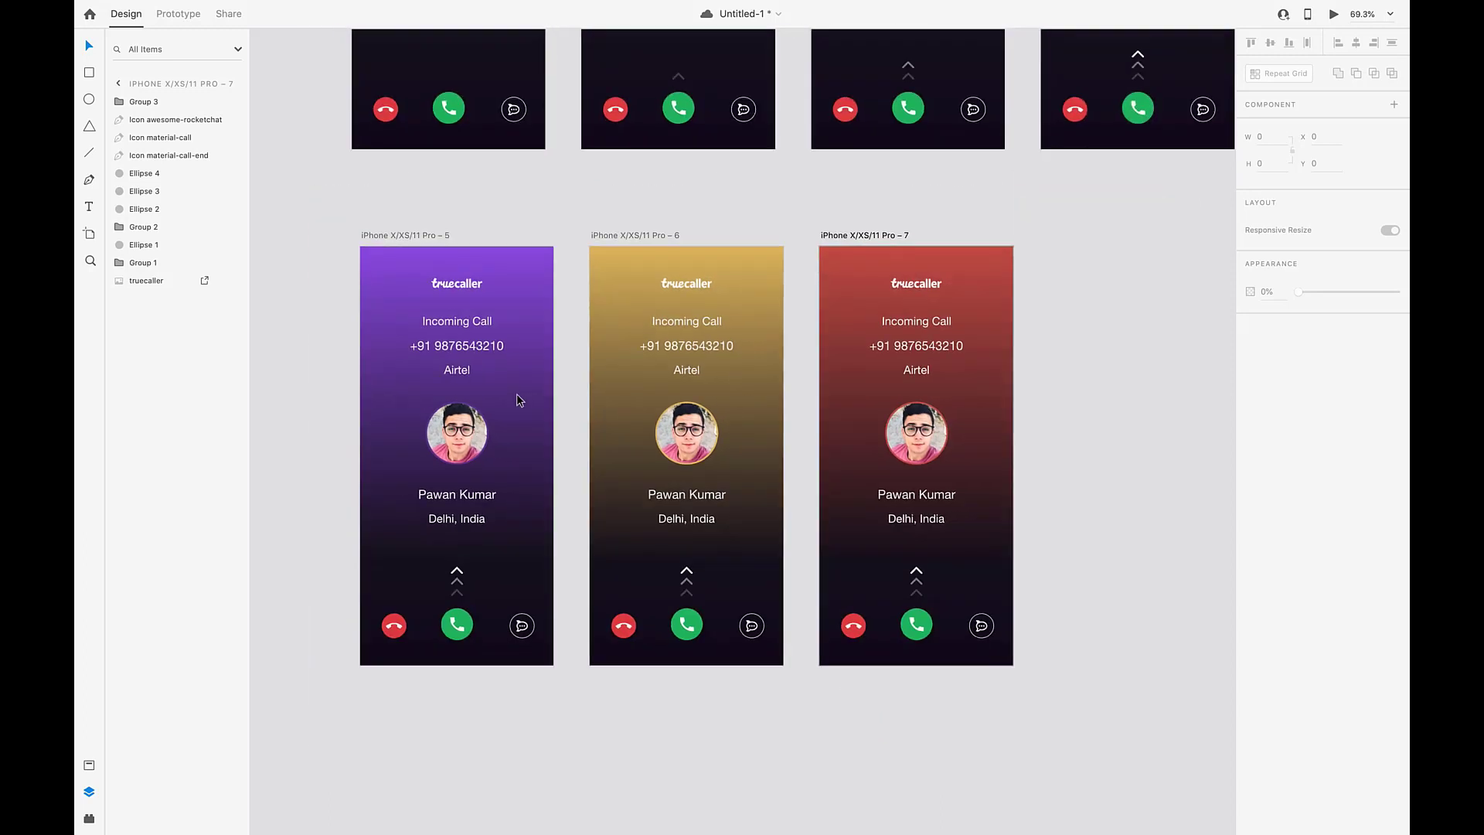
{"action": "left_click", "coordinate": [88, 818]}
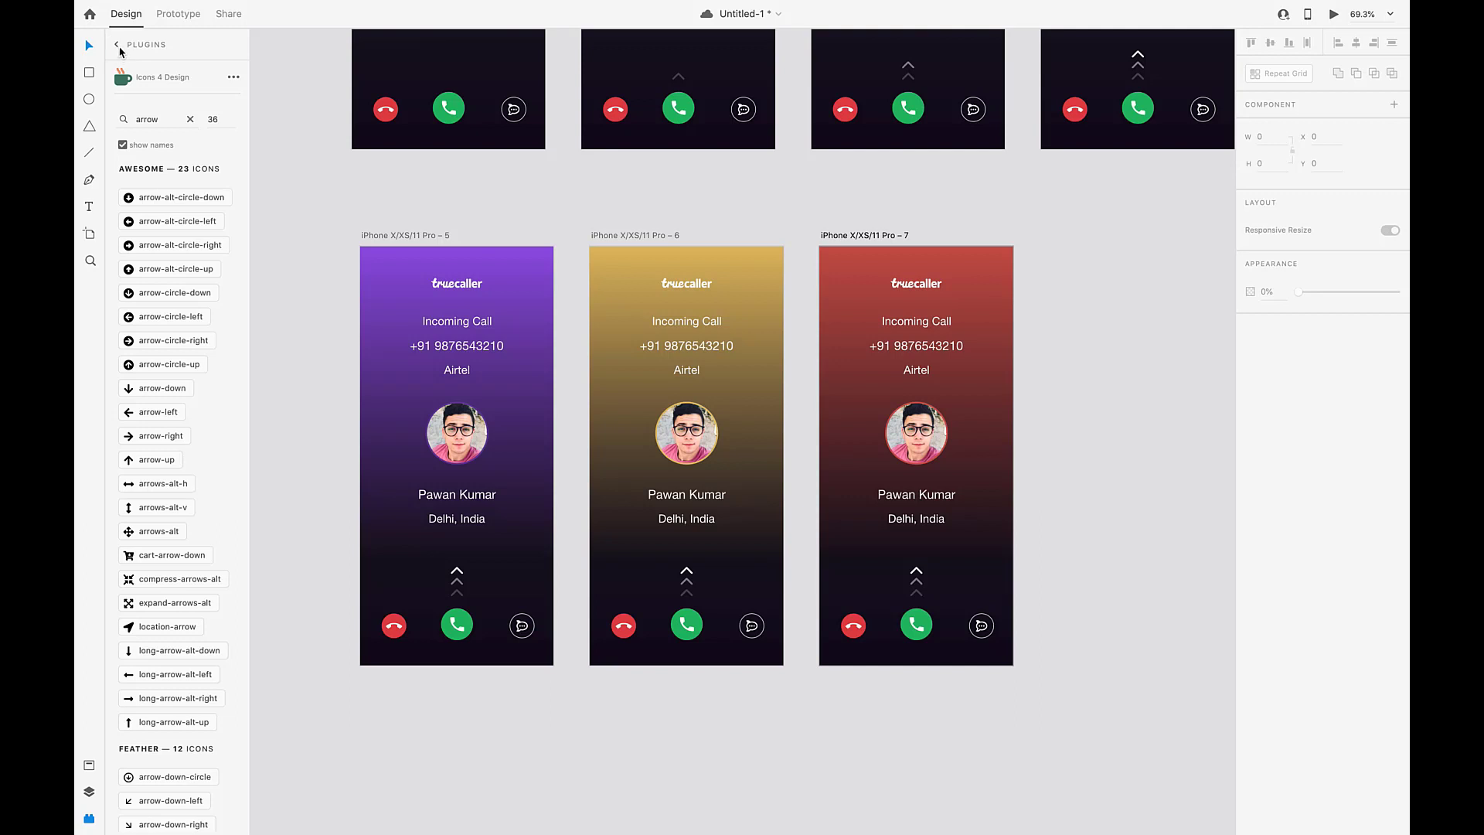
{"action": "left_click", "coordinate": [118, 46]}
{"action": "left_click", "coordinate": [157, 332]}
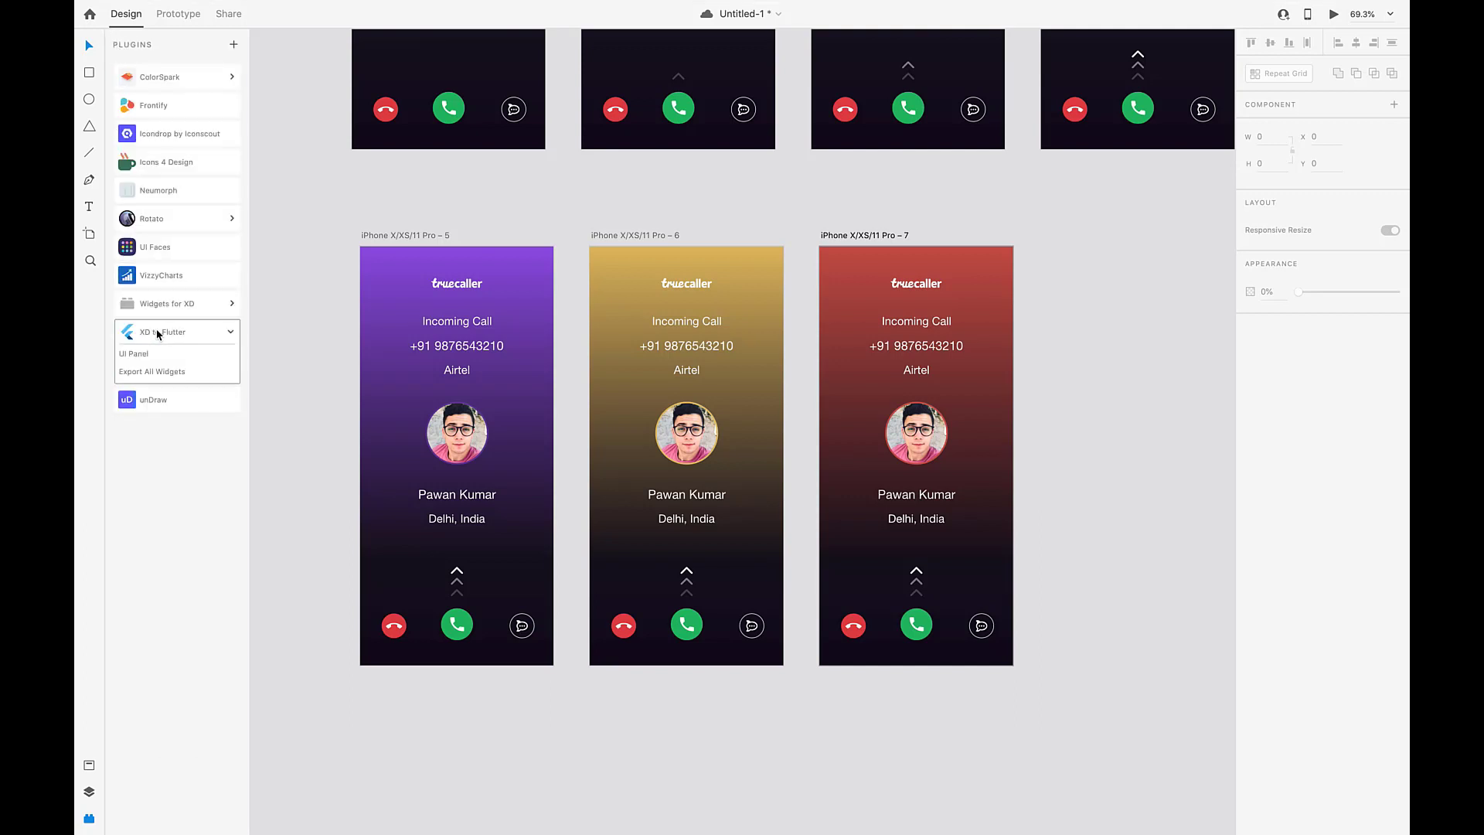
{"action": "left_click", "coordinate": [157, 355]}
{"action": "scroll", "coordinate": [177, 351], "scroll_direction": "down", "scroll_amount": 1}
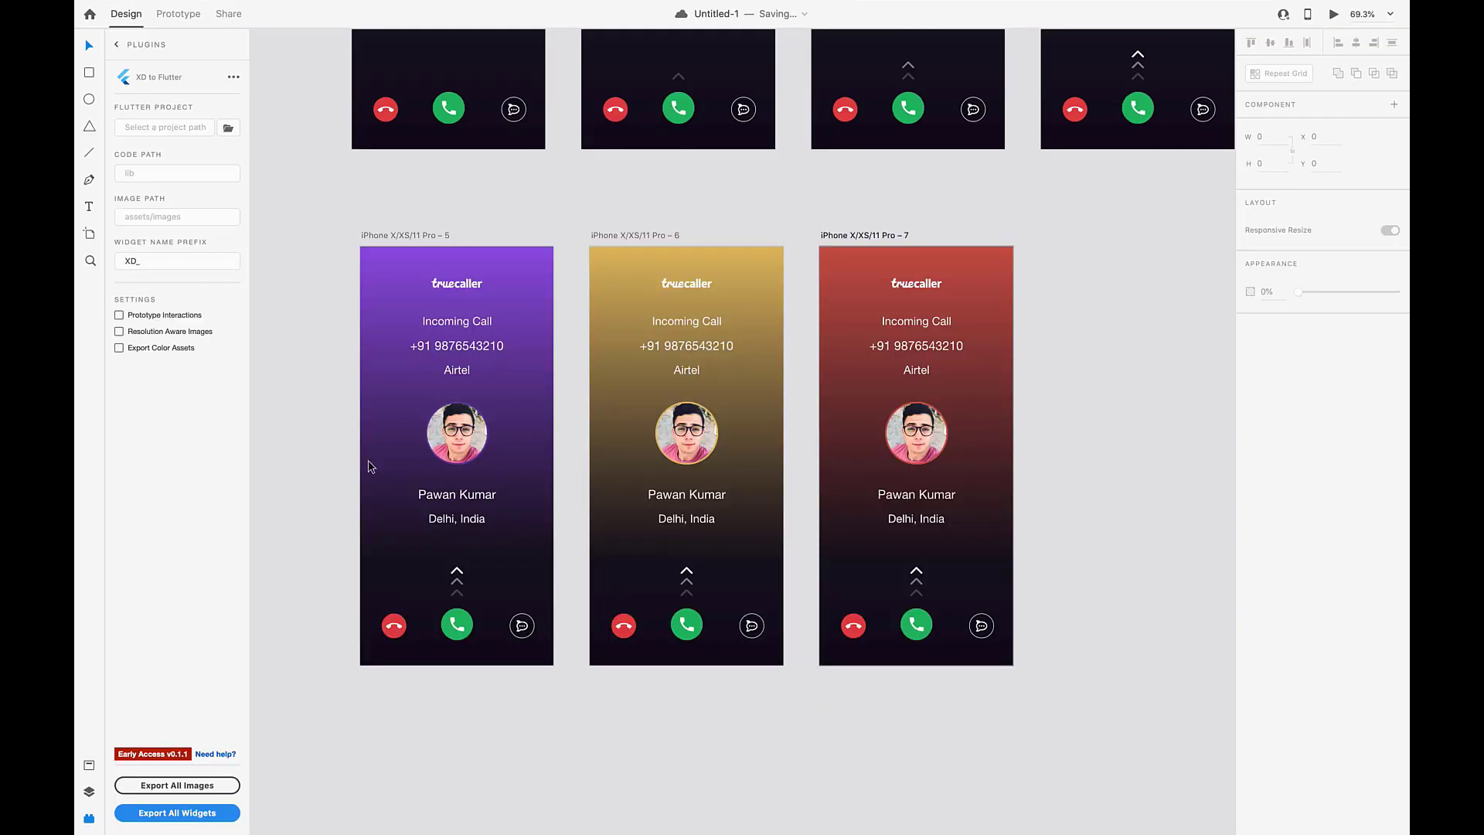
{"action": "scroll", "coordinate": [1075, 834], "scroll_direction": "up", "scroll_amount": 5}
{"action": "scroll", "coordinate": [402, 521], "scroll_direction": "down", "scroll_amount": 5}
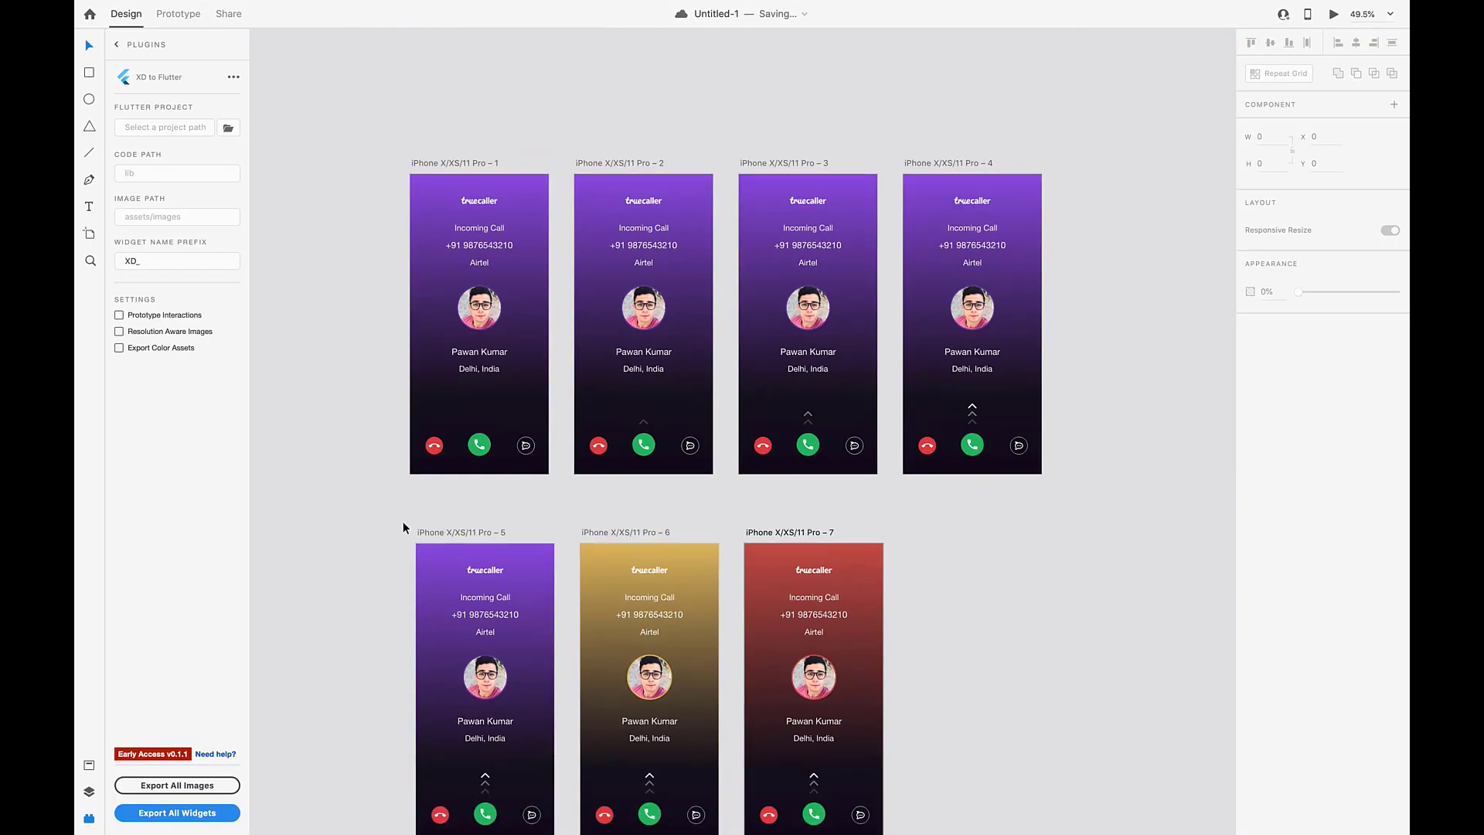
{"action": "scroll", "coordinate": [401, 521], "scroll_direction": "up", "scroll_amount": 6}
{"action": "scroll", "coordinate": [403, 522], "scroll_direction": "down", "scroll_amount": 3}
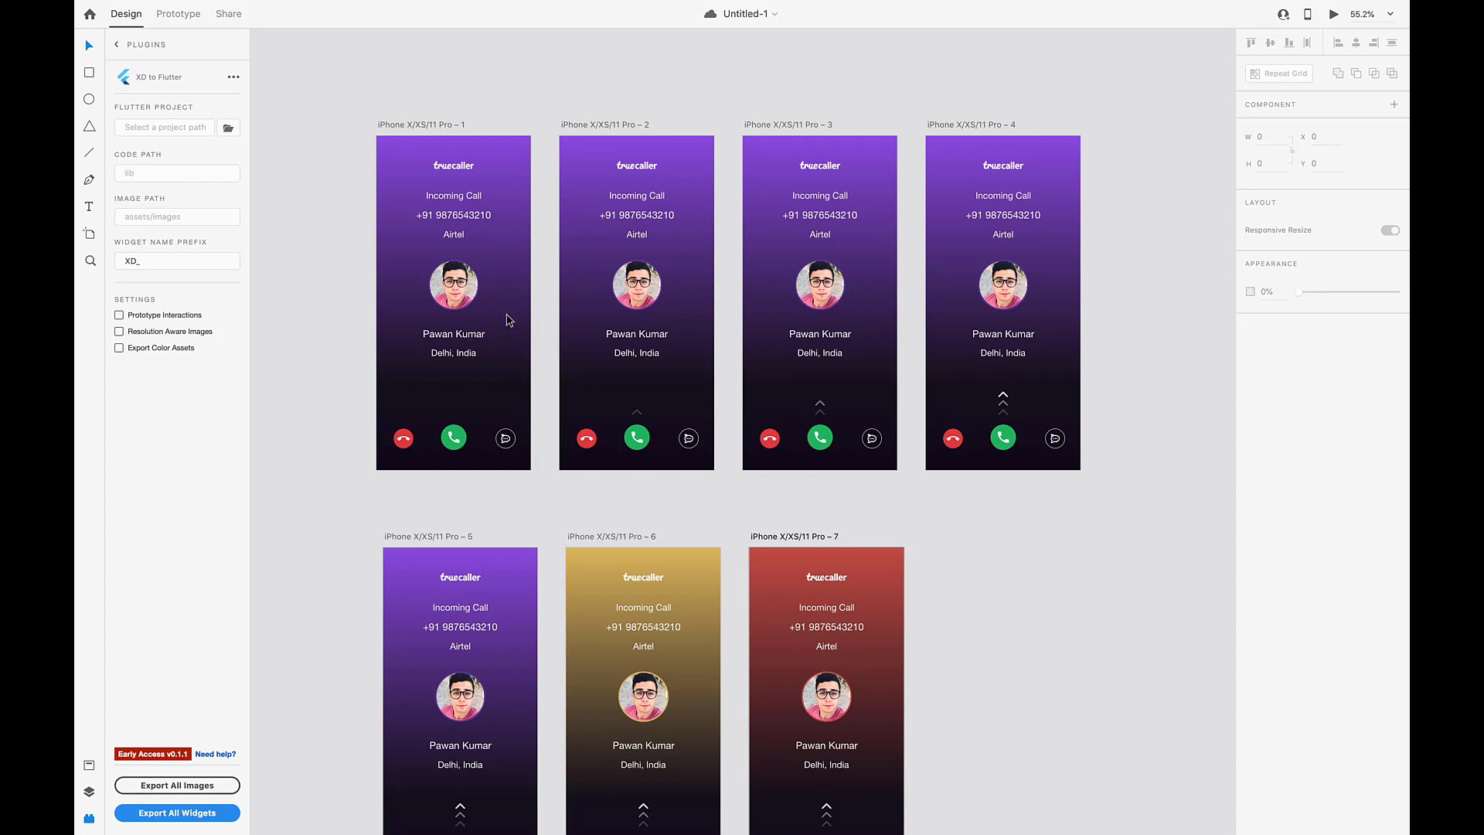
{"action": "scroll", "coordinate": [509, 320], "scroll_direction": "down", "scroll_amount": 3}
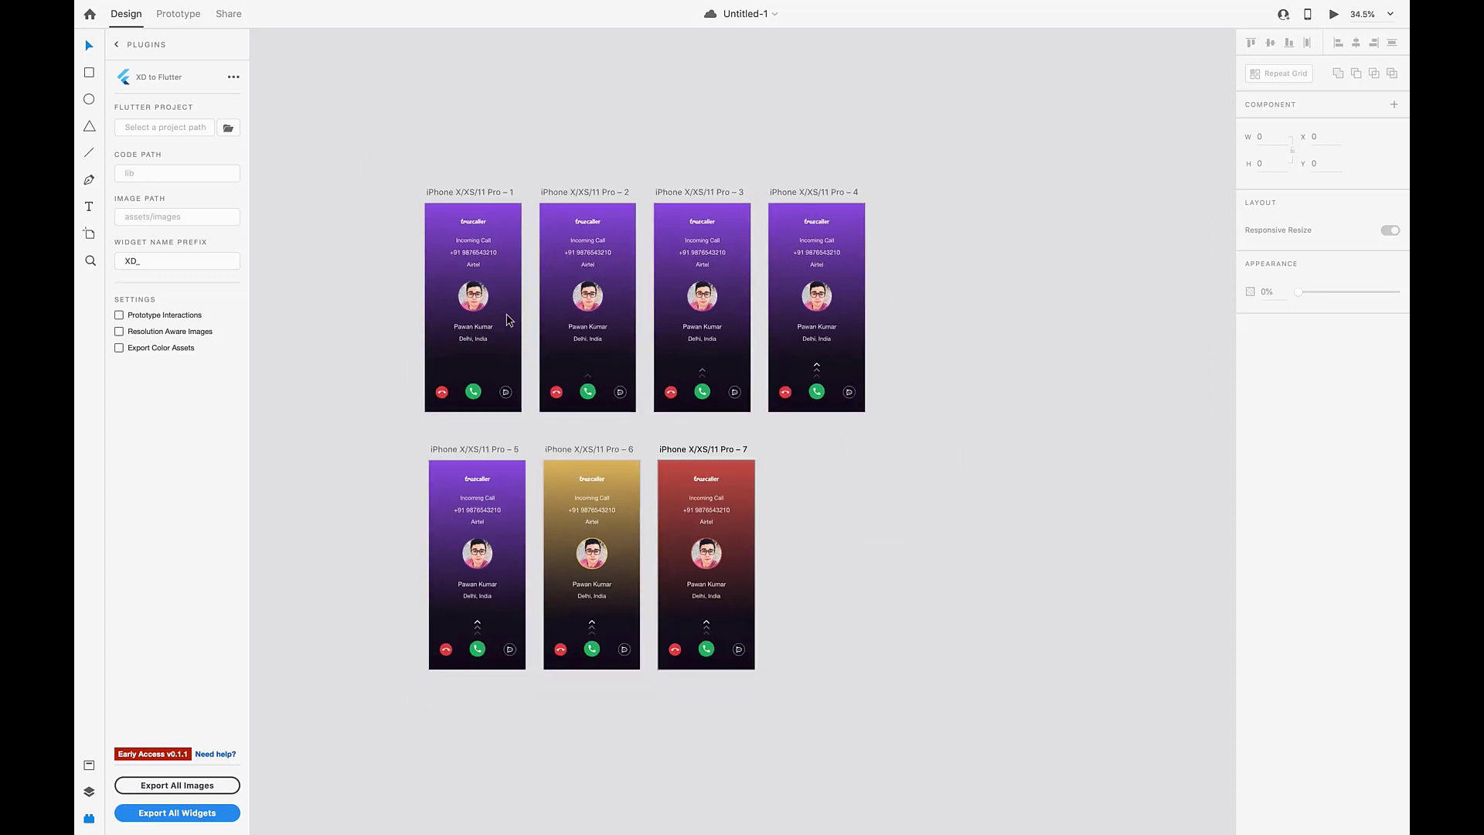